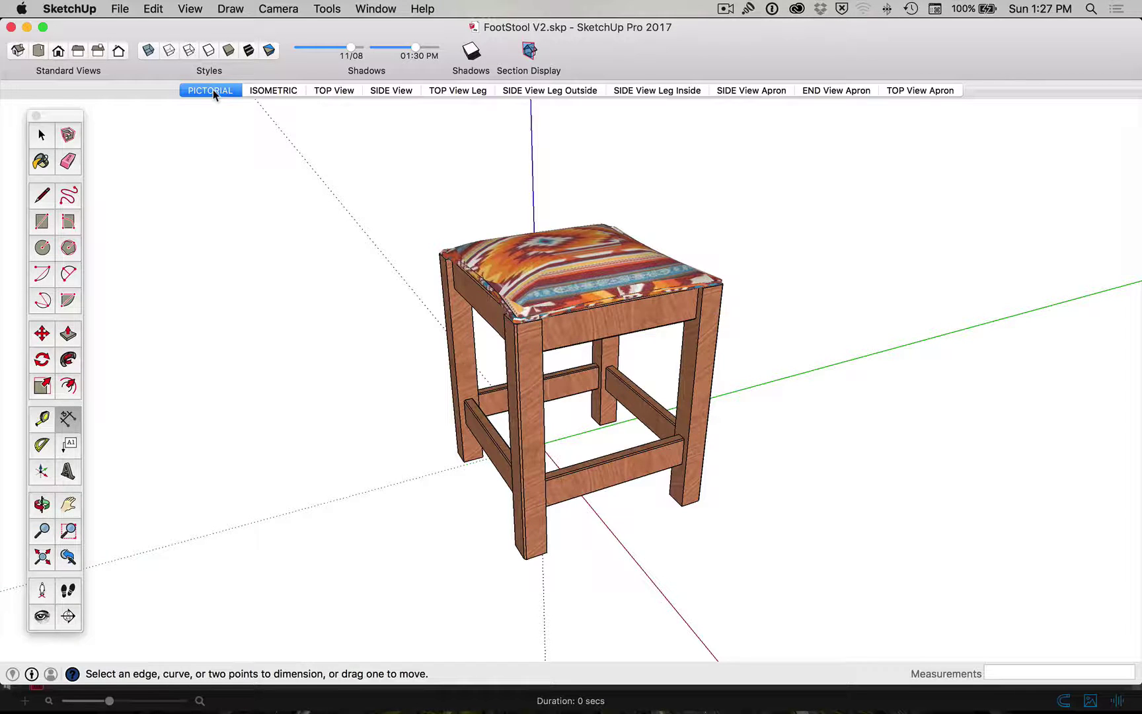
# Review the footstool's top, side, and outside leg scenes, and return to the pictorial scene.
pyautogui.click(331, 89)
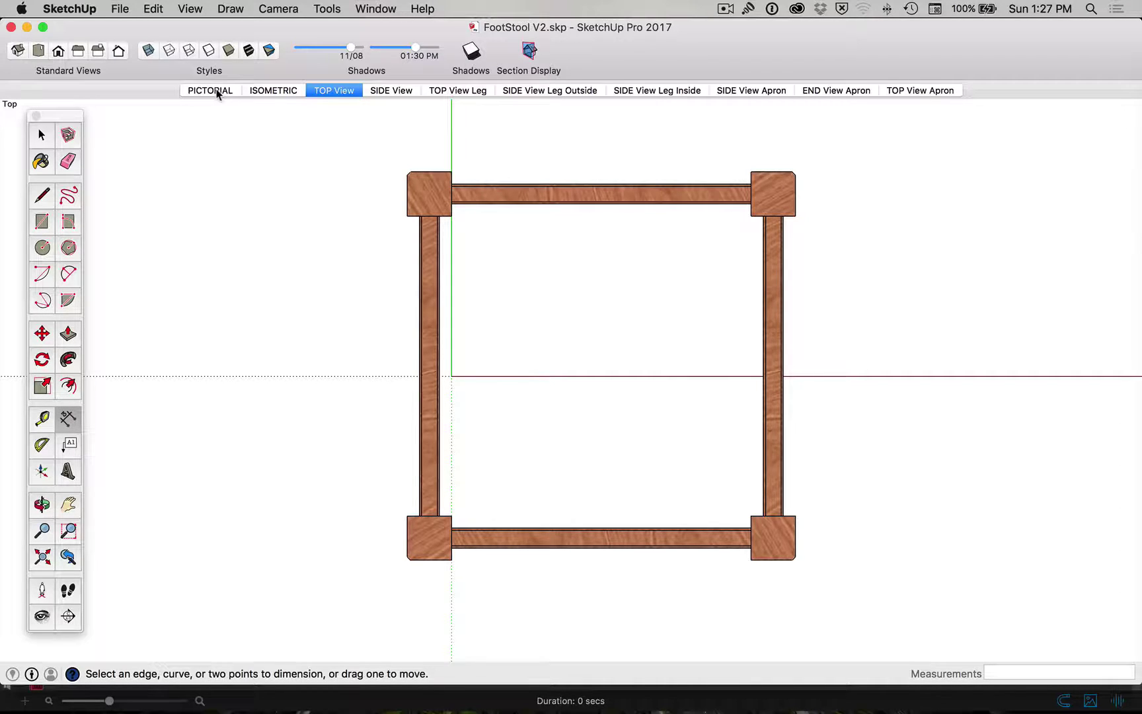
pyautogui.click(387, 90)
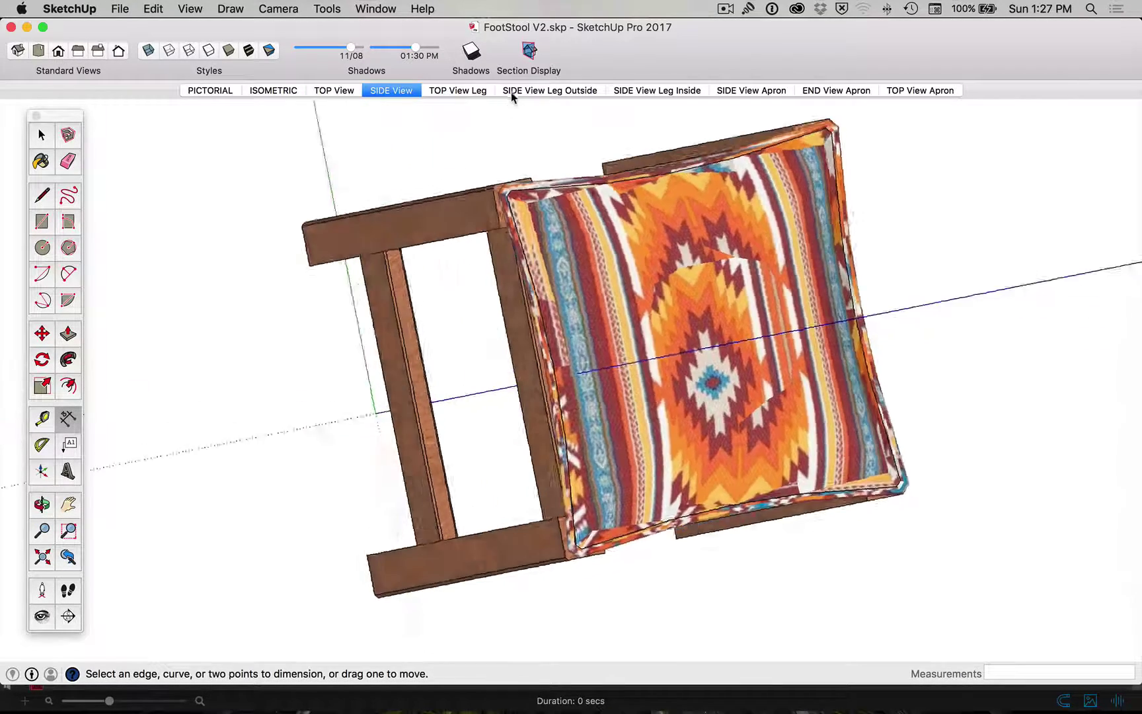
pyautogui.click(512, 91)
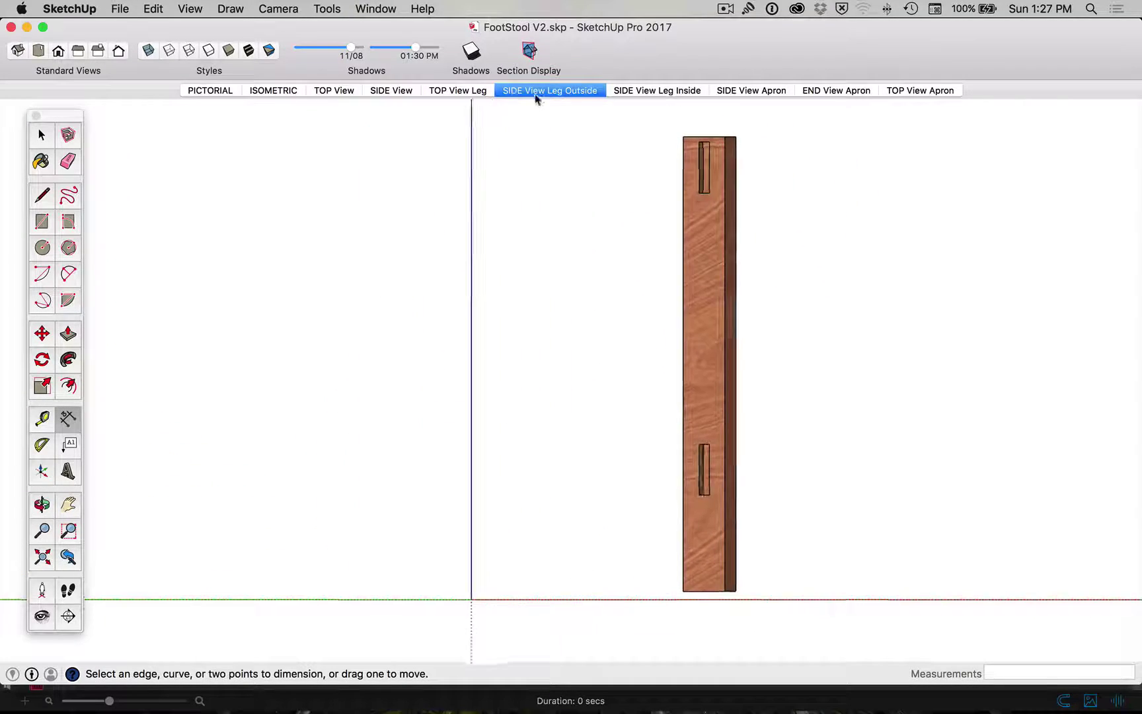
pyautogui.click(658, 91)
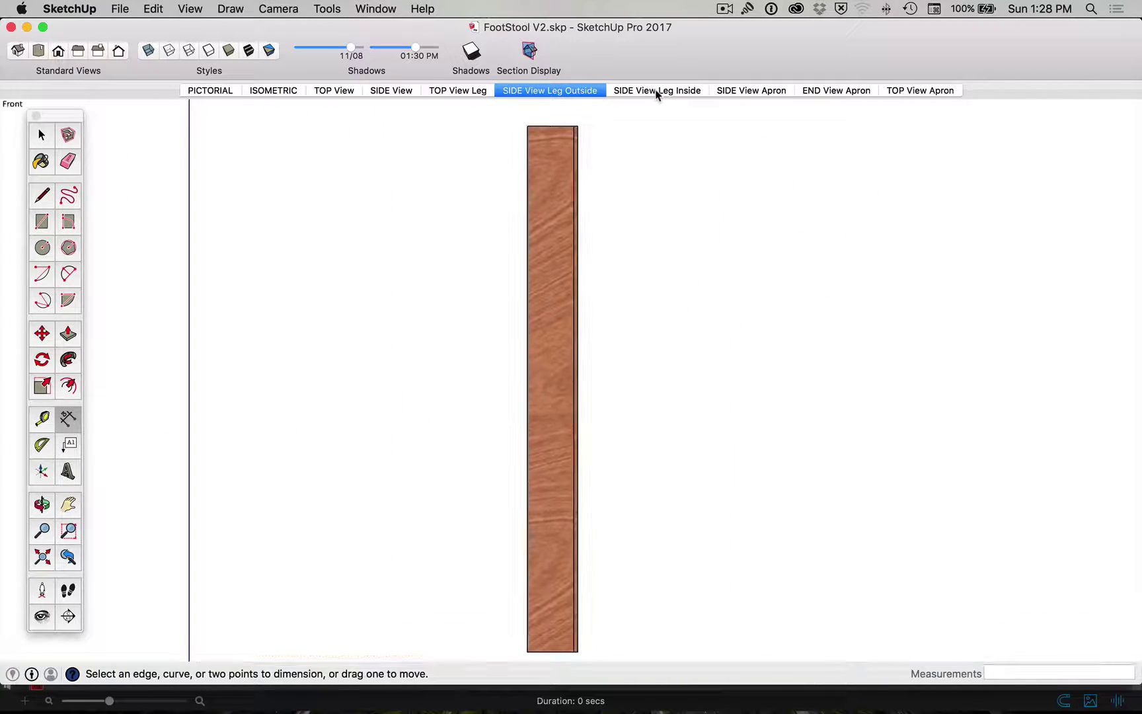
pyautogui.click(209, 90)
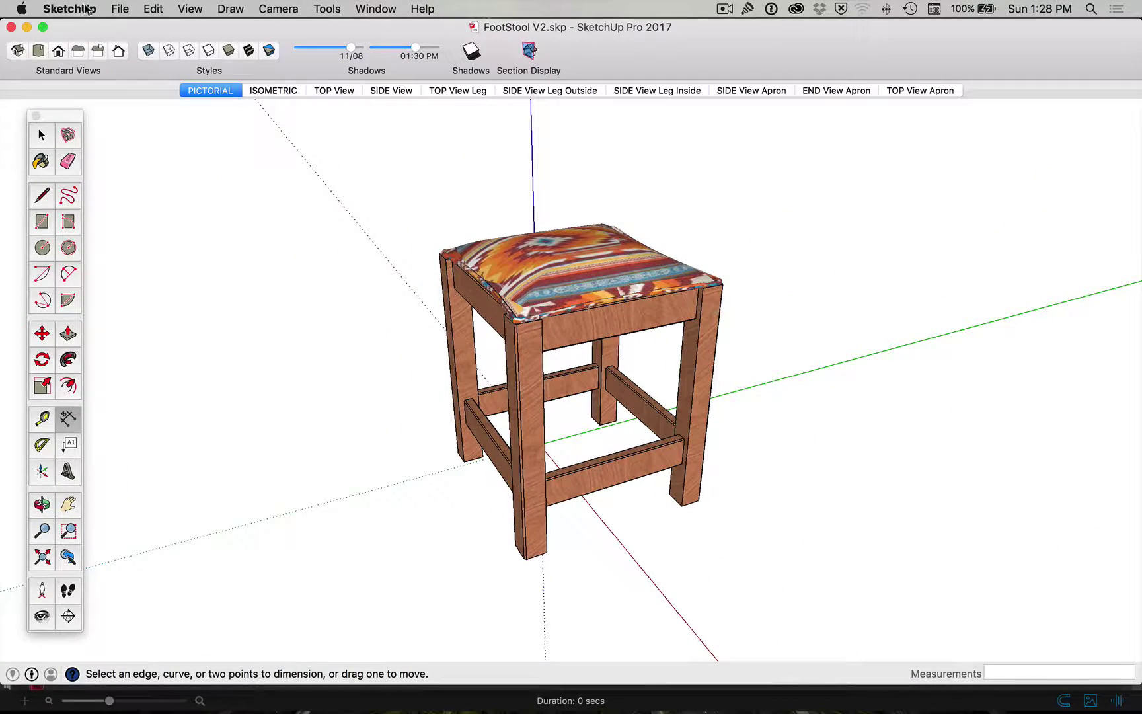
# Close the footstool model and start a new blank model.
pyautogui.click(122, 9)
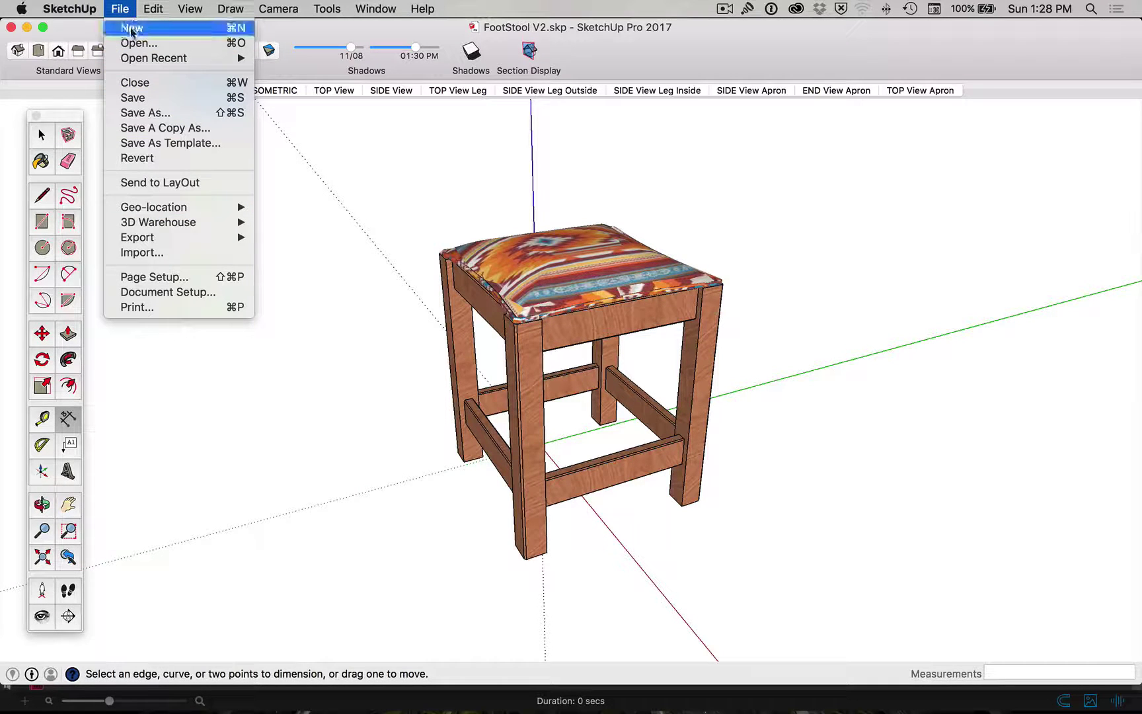
pyautogui.click(142, 82)
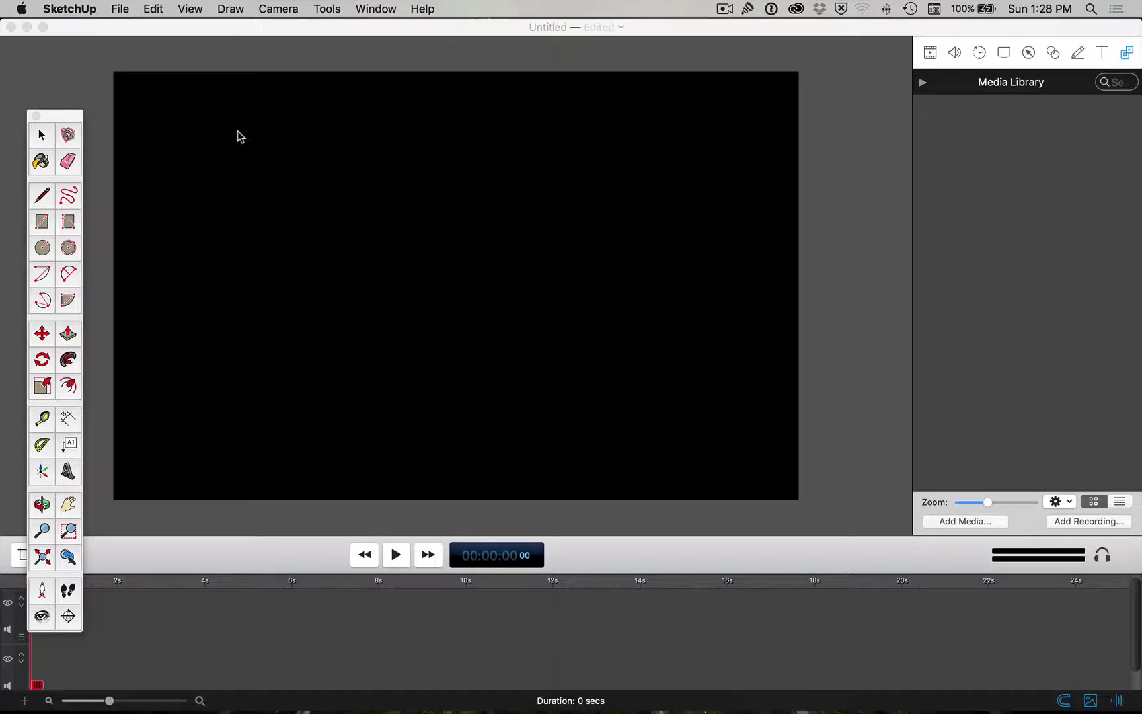
pyautogui.click(120, 9)
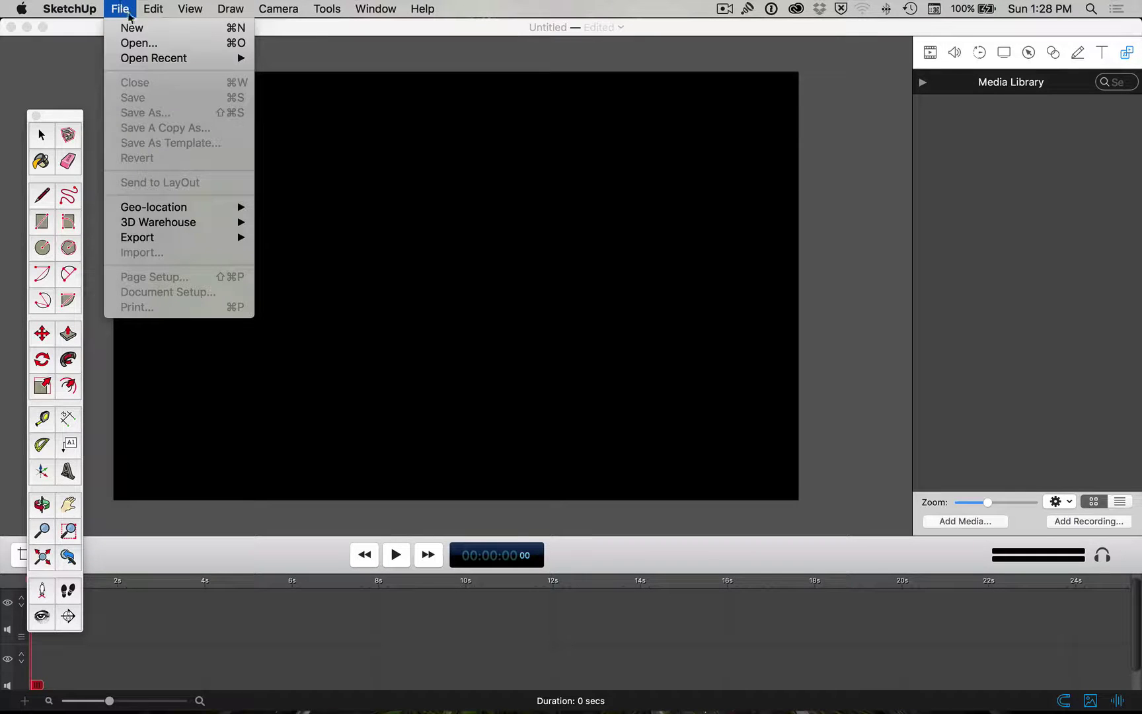
pyautogui.click(141, 32)
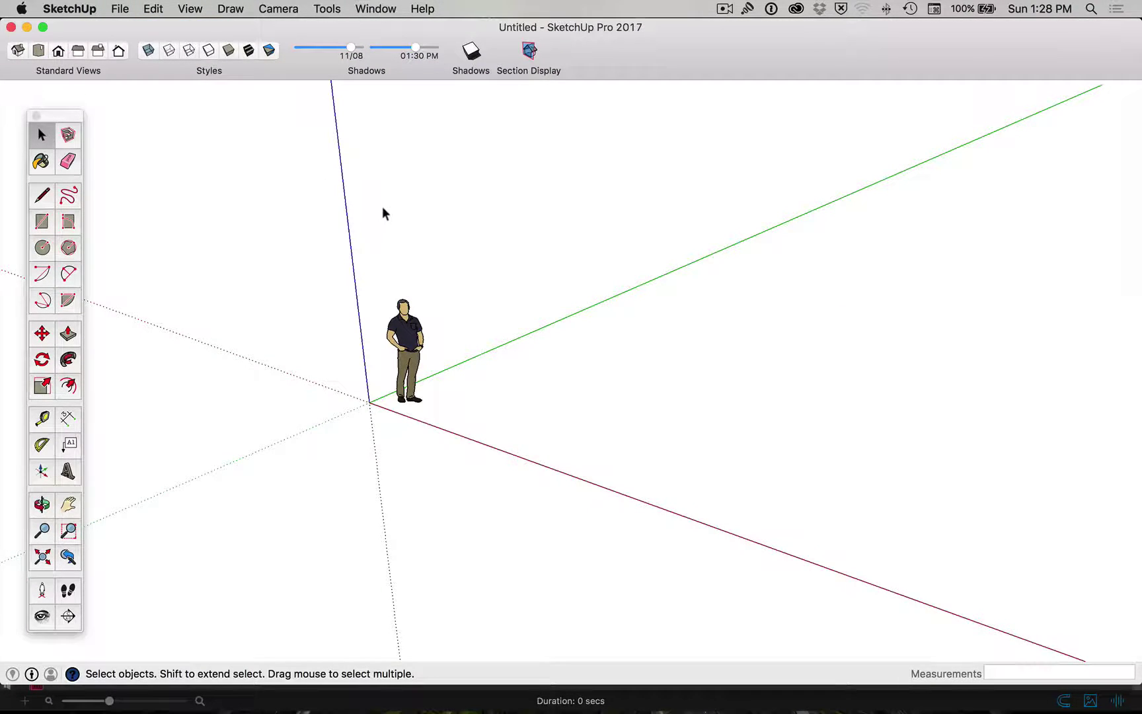
# Delete the default human scale figure beside the origin.
pyautogui.moveTo(259, 233); pyautogui.dragTo(565, 541)
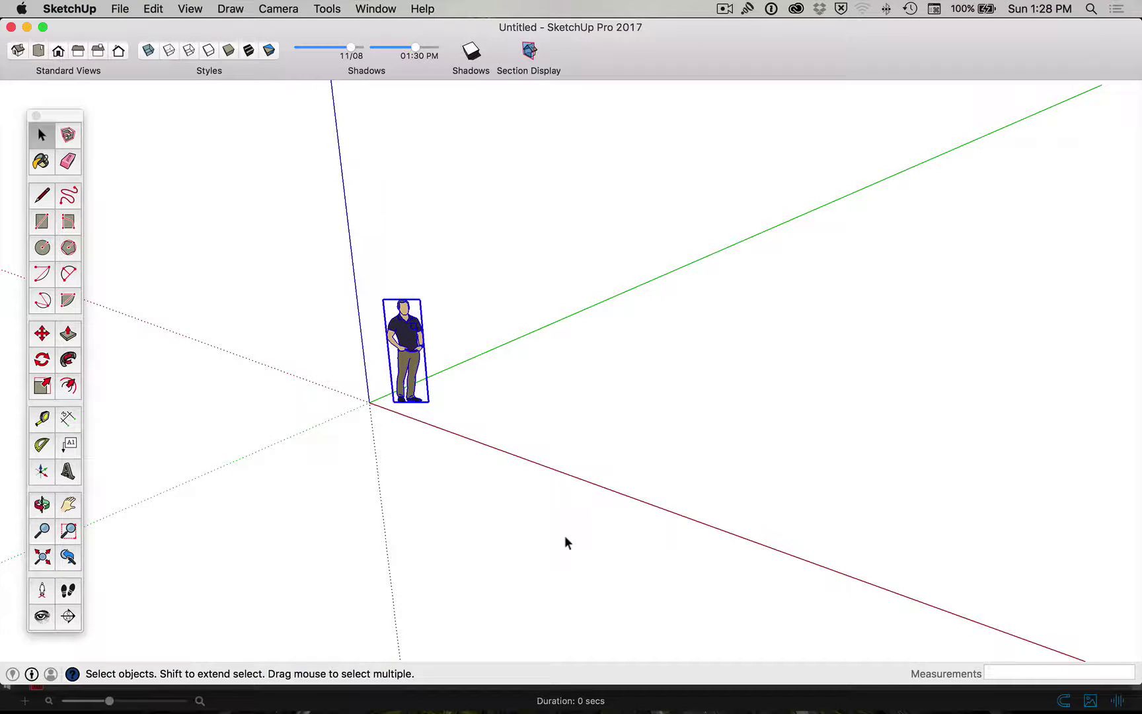
pyautogui.press('Delete')
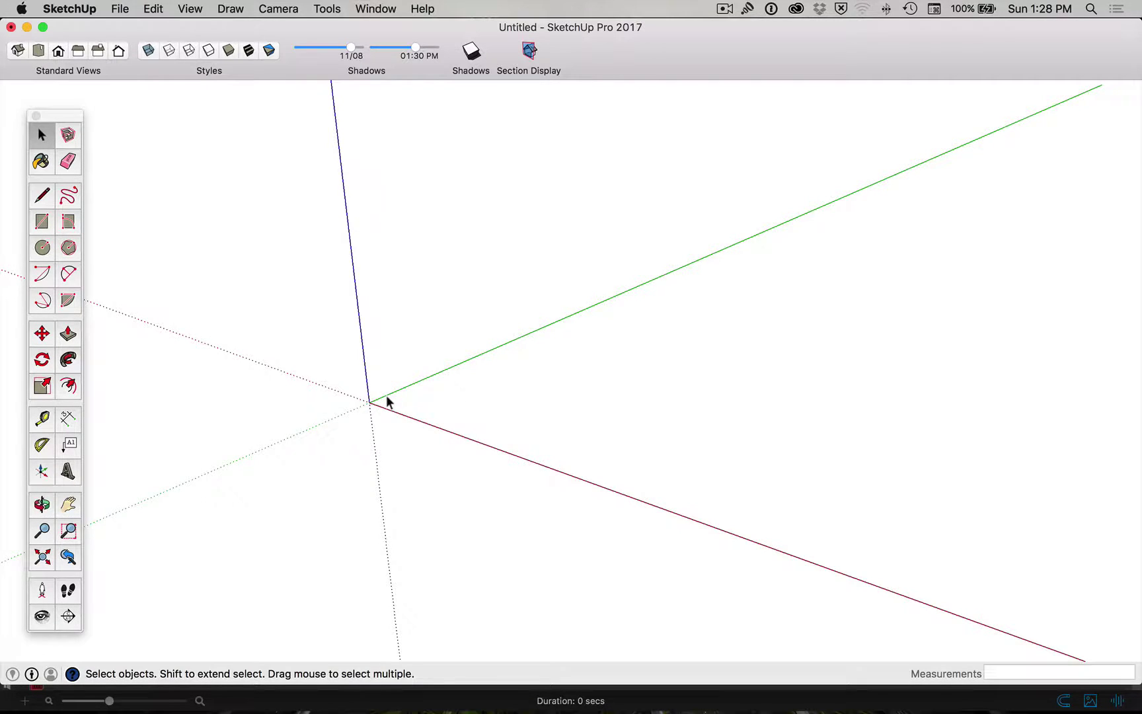
pyautogui.moveTo(387, 400); pyautogui.dragTo(560, 448, button='middle')
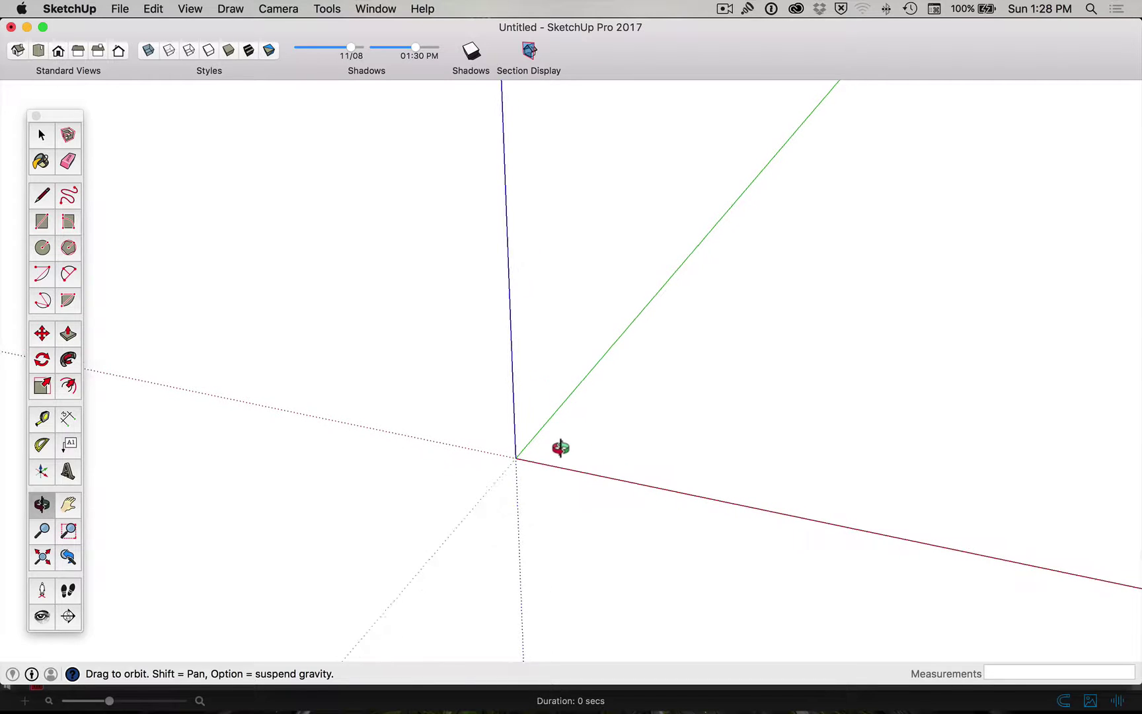
pyautogui.press('r')
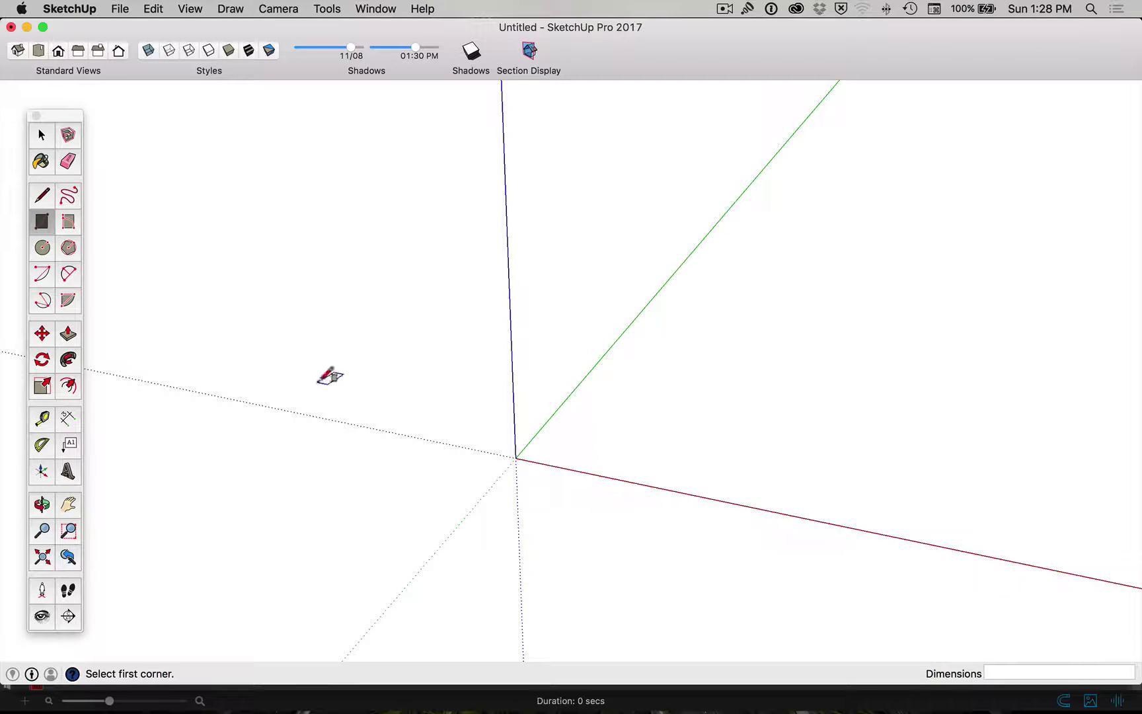
pyautogui.click(540, 453)
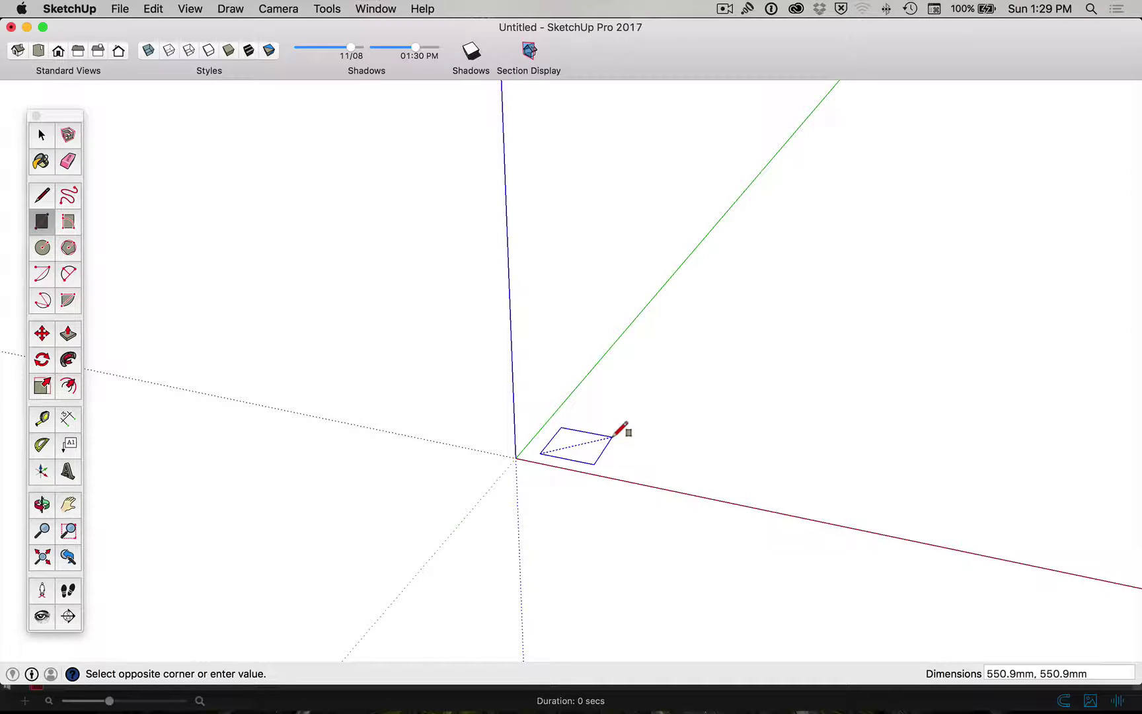
pyautogui.click(41, 136)
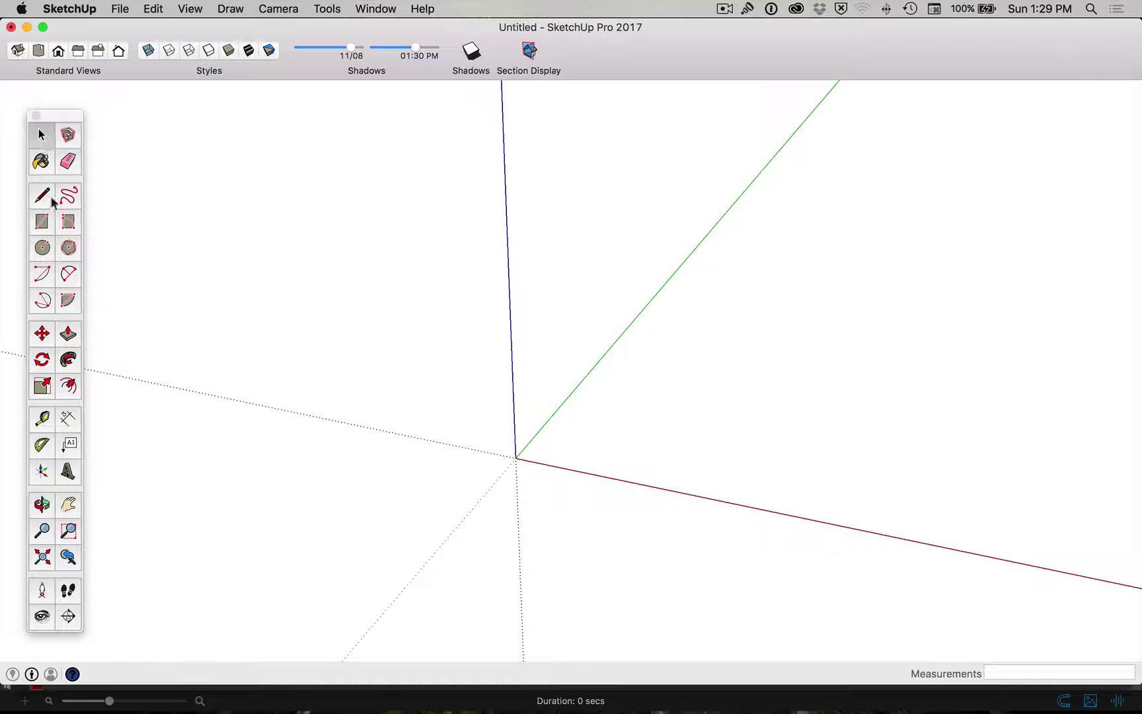
# Draw two connected 40 mm lines near the origin, one along the red axis and one along the green axis.
pyautogui.click(44, 196)
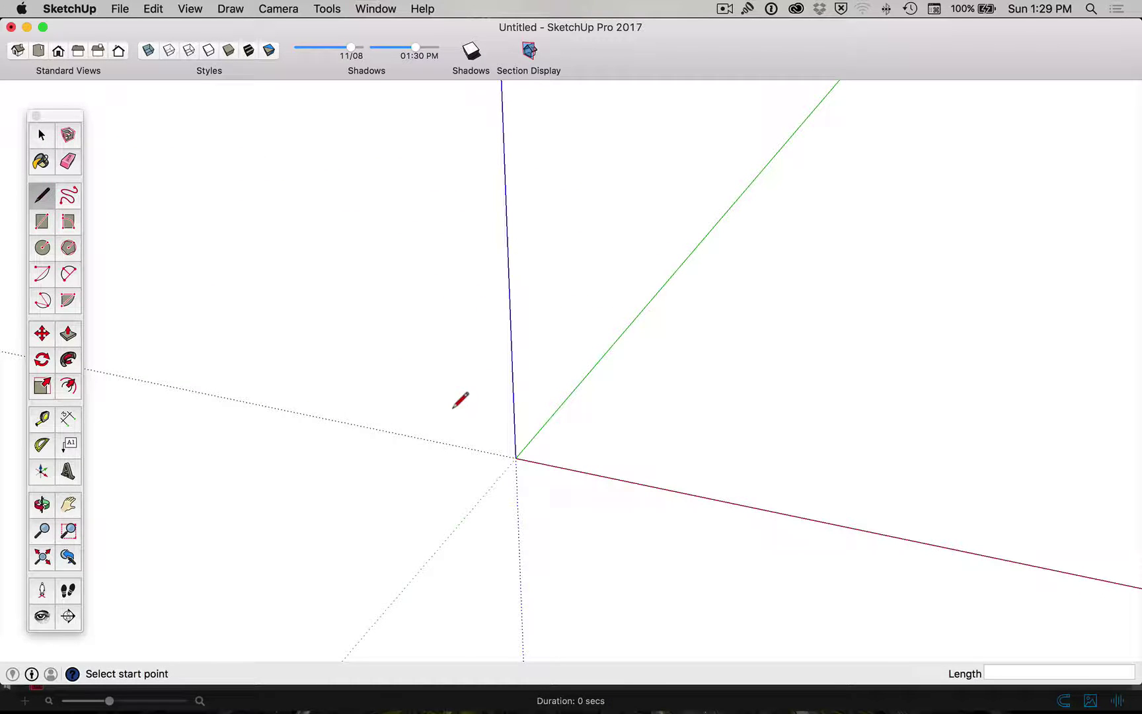
pyautogui.click(560, 444)
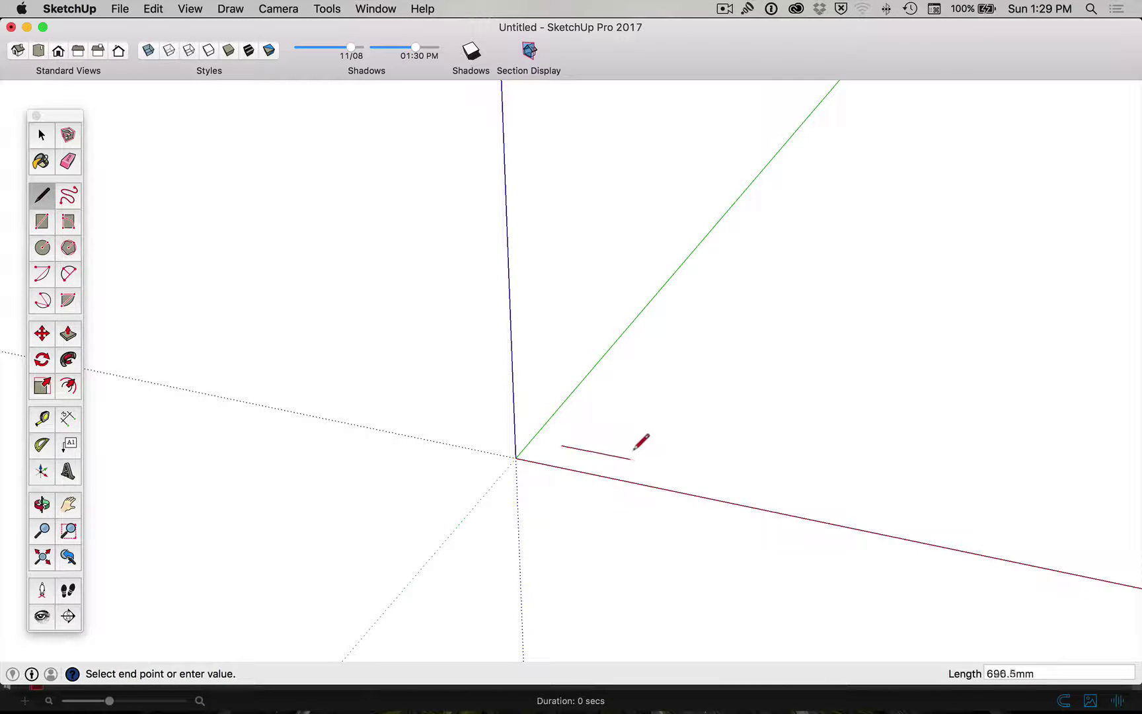
pyautogui.write('40')
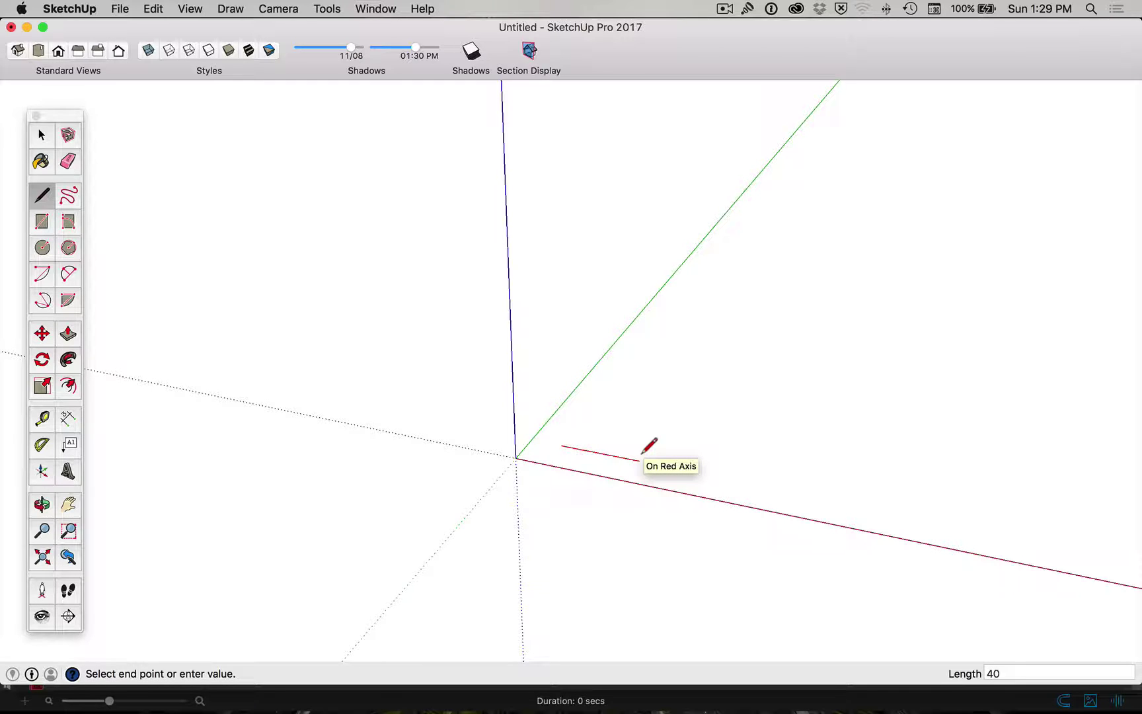
pyautogui.press('Return')
pyautogui.scroll(3, 581, 446)
pyautogui.scroll(5, 581, 444)
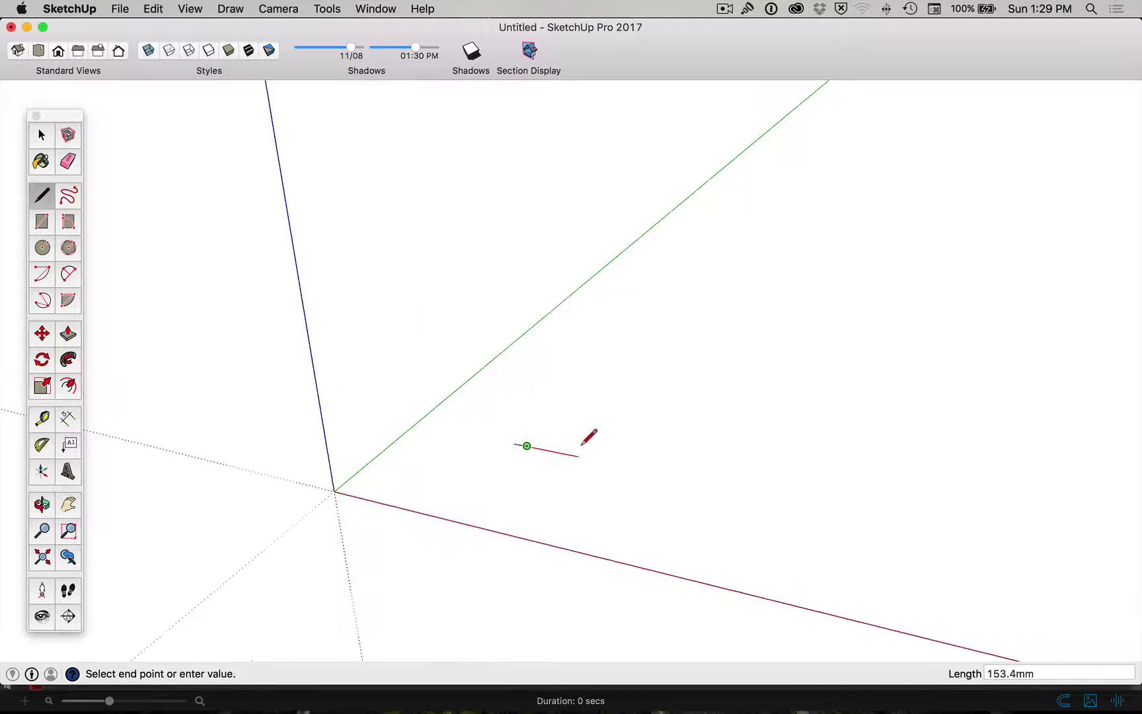
pyautogui.scroll(4, 464, 437)
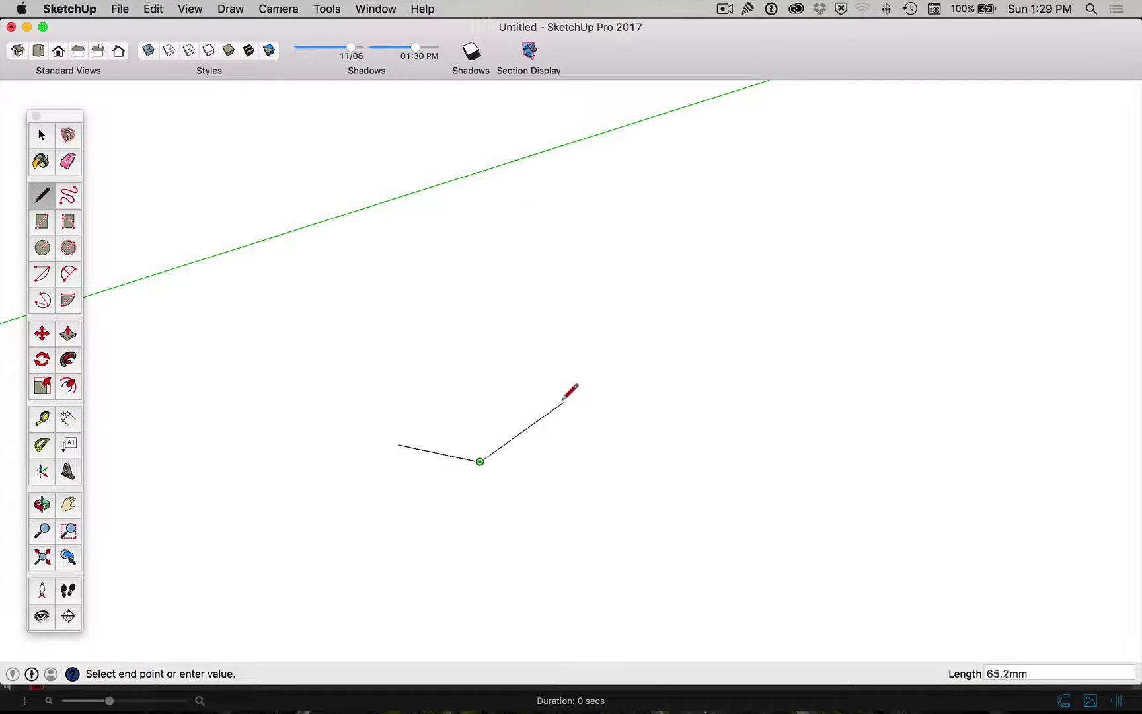
pyautogui.write('40')
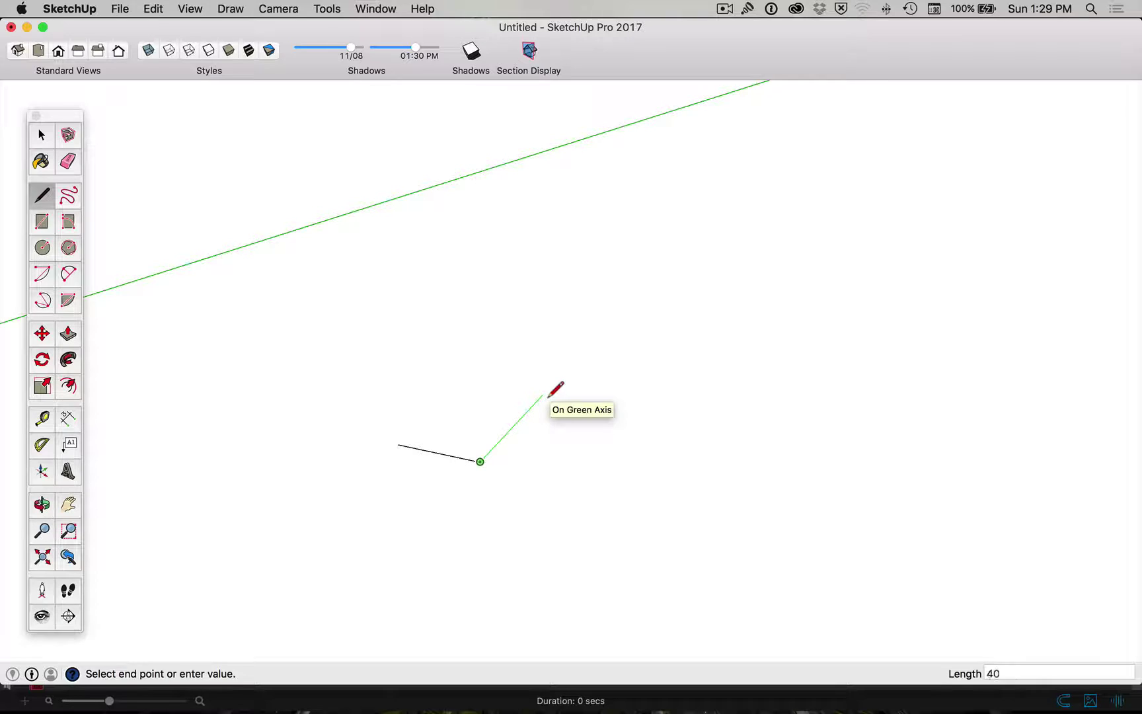
pyautogui.press('Return')
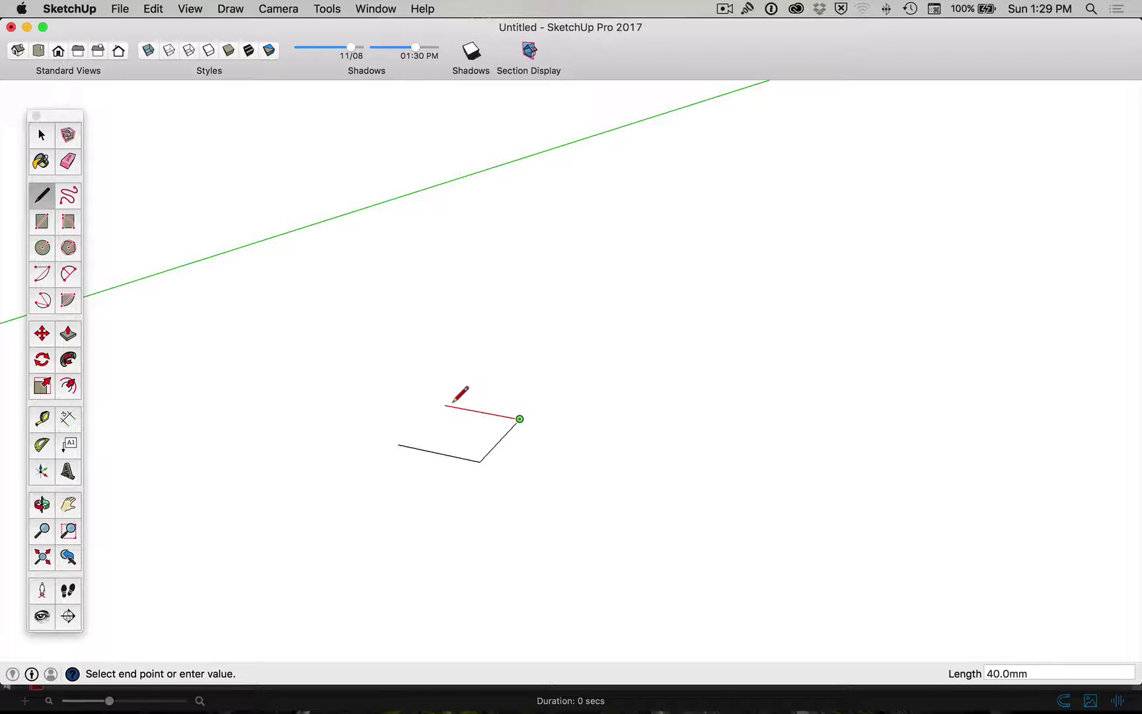
# Complete the 40 mm square with a third edge aligned to the first line's start point and a closing edge.
pyautogui.click(399, 444)
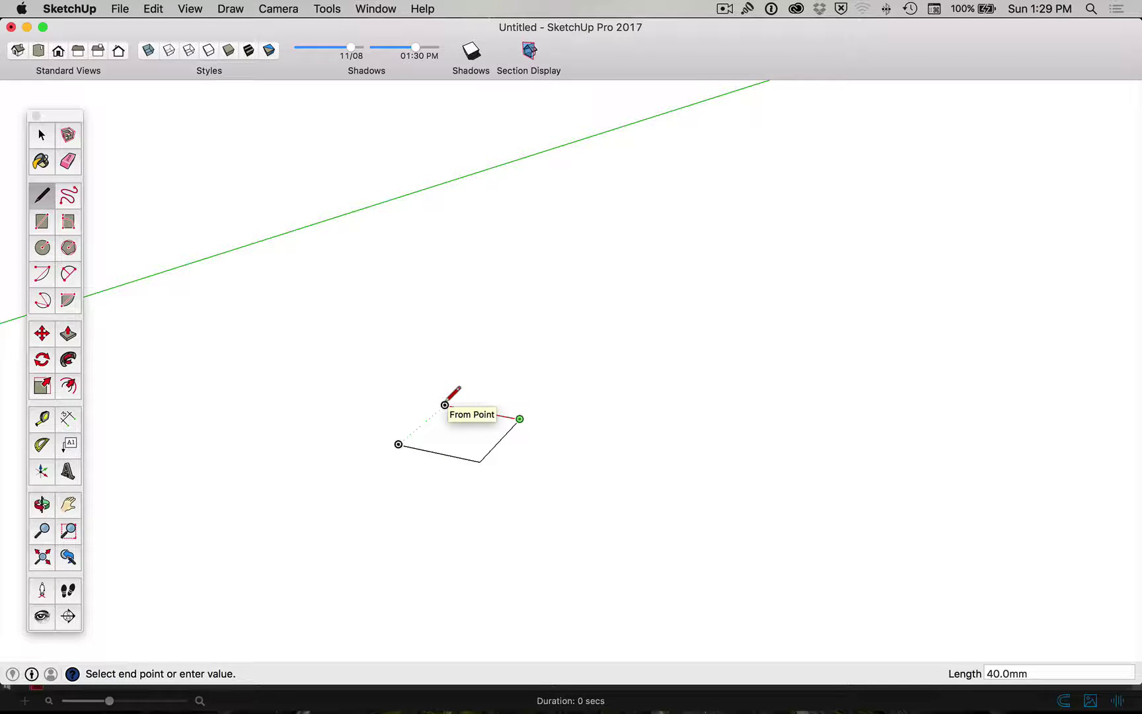
pyautogui.click(445, 404)
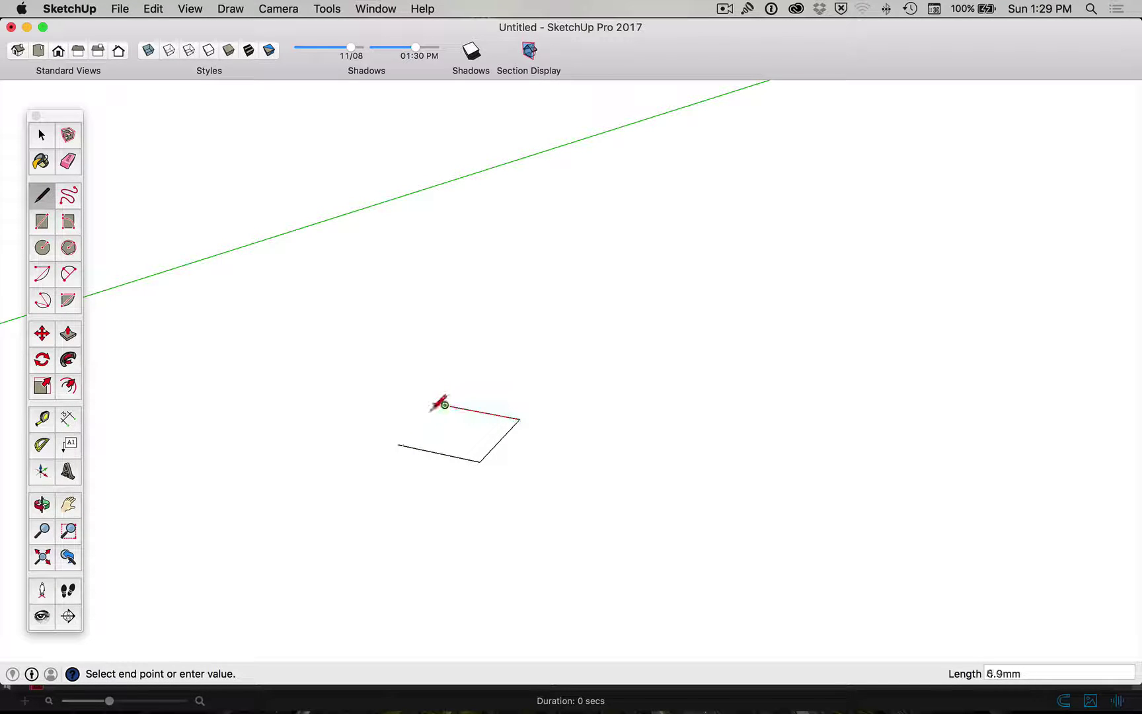
pyautogui.click(399, 444)
pyautogui.press('space')
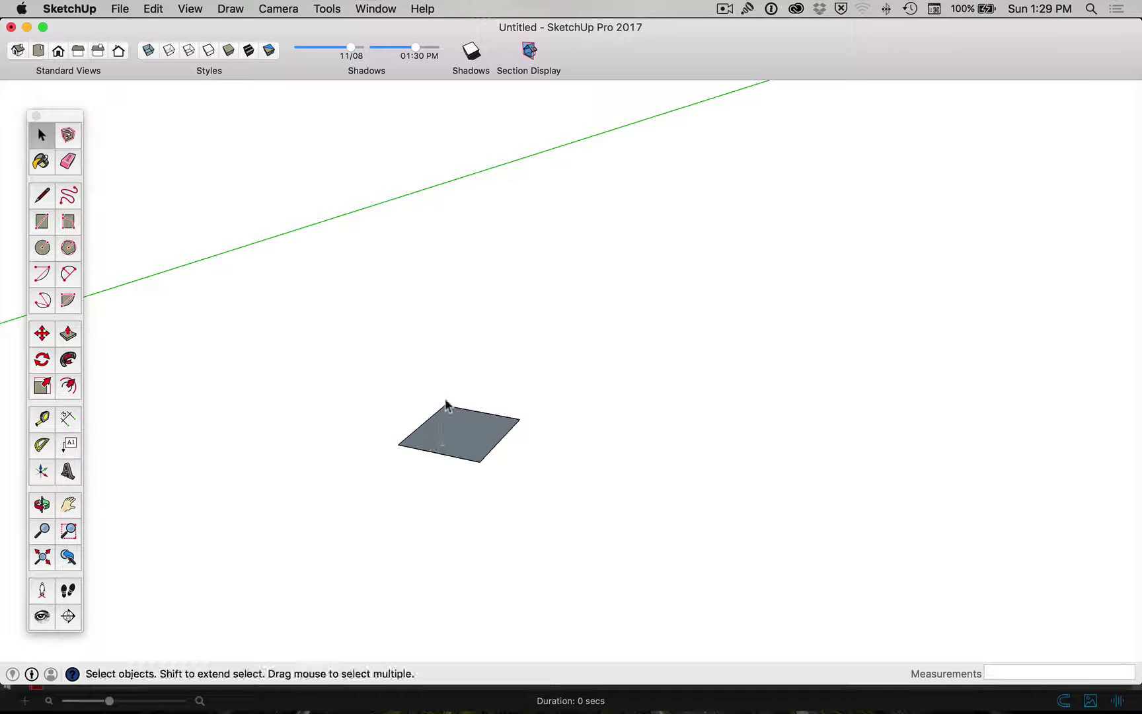
# Draw a separate 40 by 40 mm square behind the first one with the Rectangle tool and delete it.
pyautogui.click(42, 224)
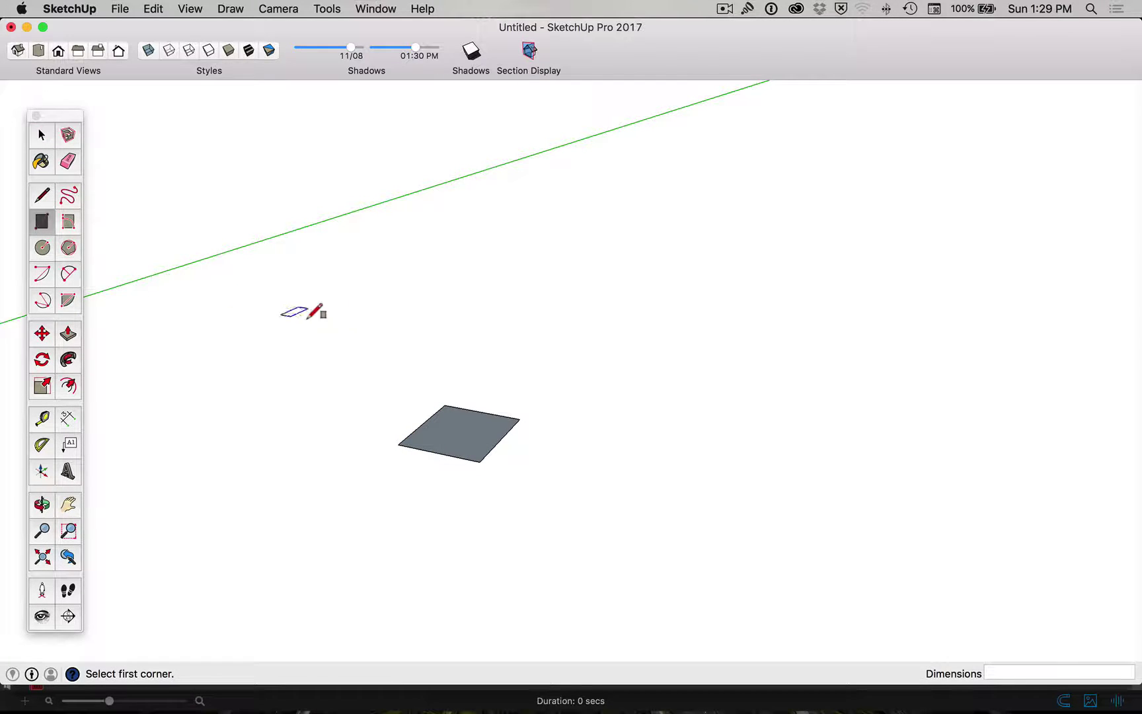
pyautogui.click(496, 363)
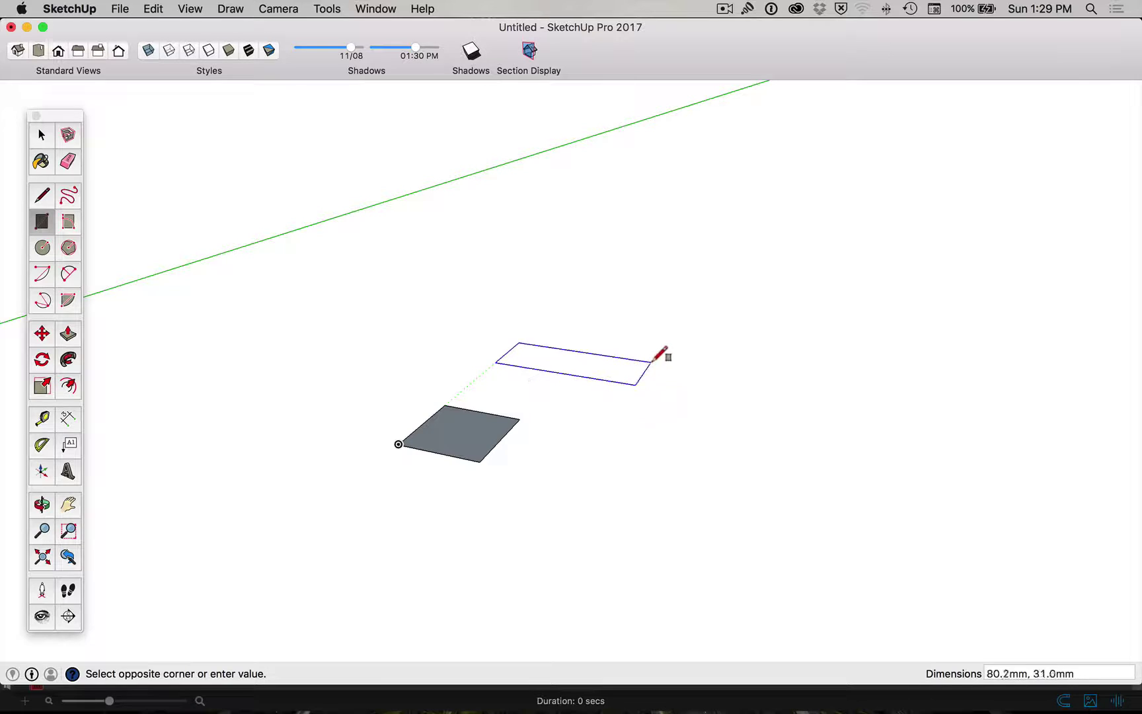
pyautogui.write('40')
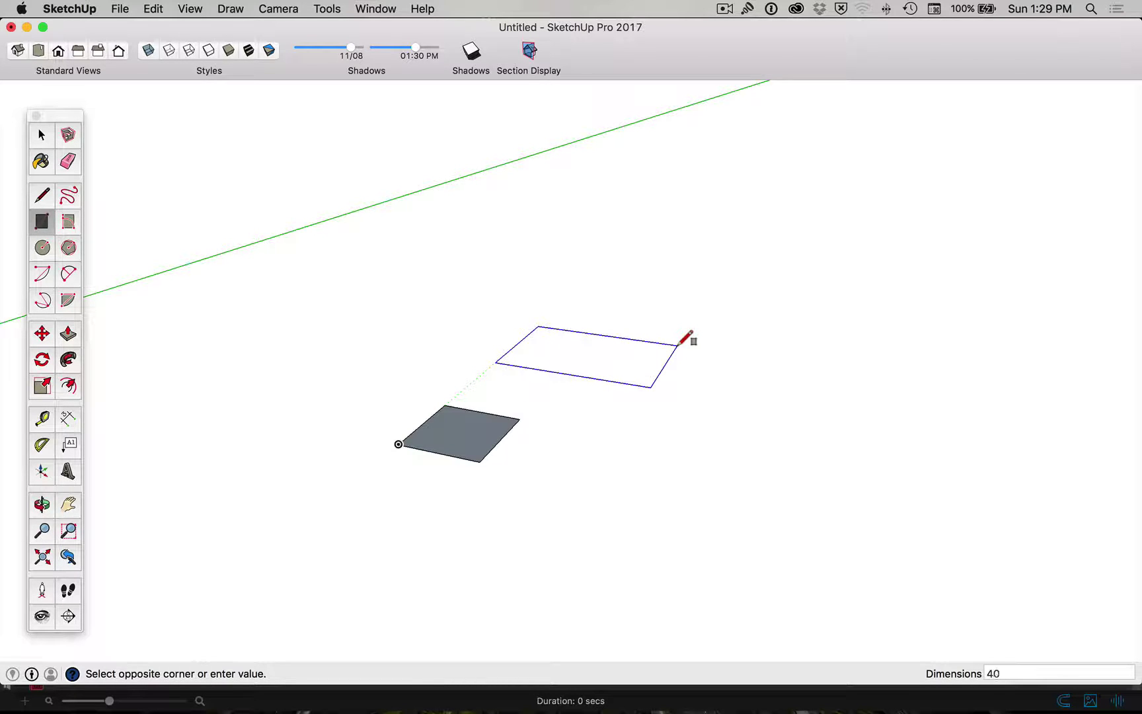
pyautogui.write(',40')
pyautogui.press('Return')
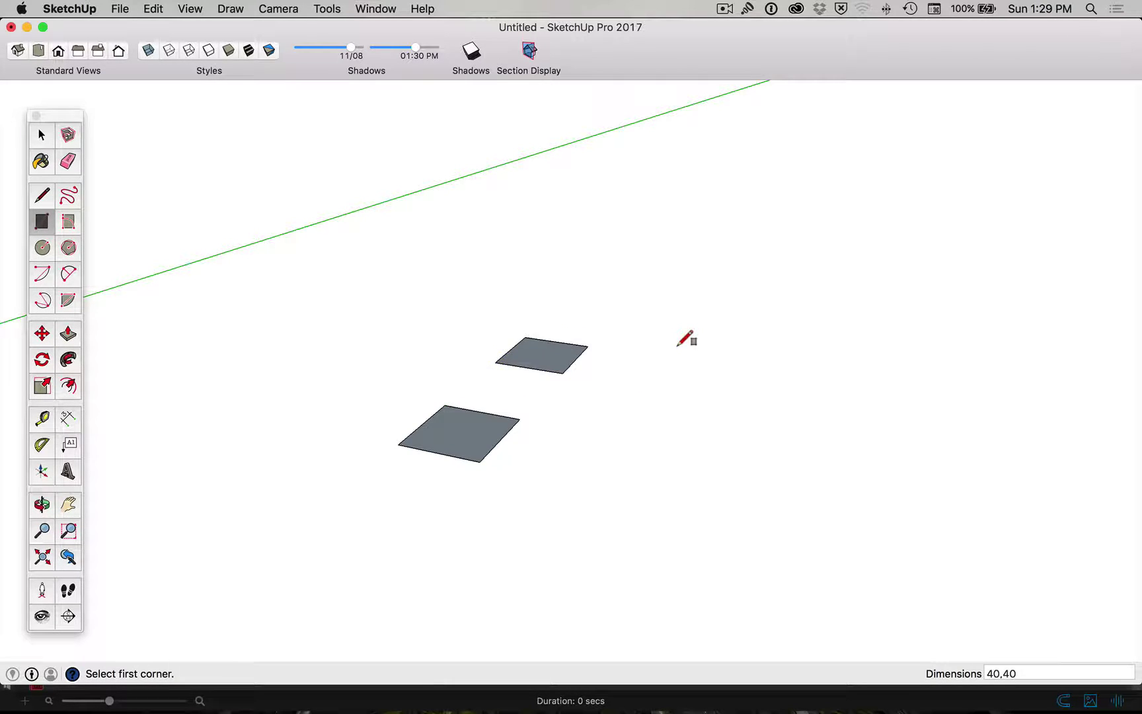
pyautogui.press('space')
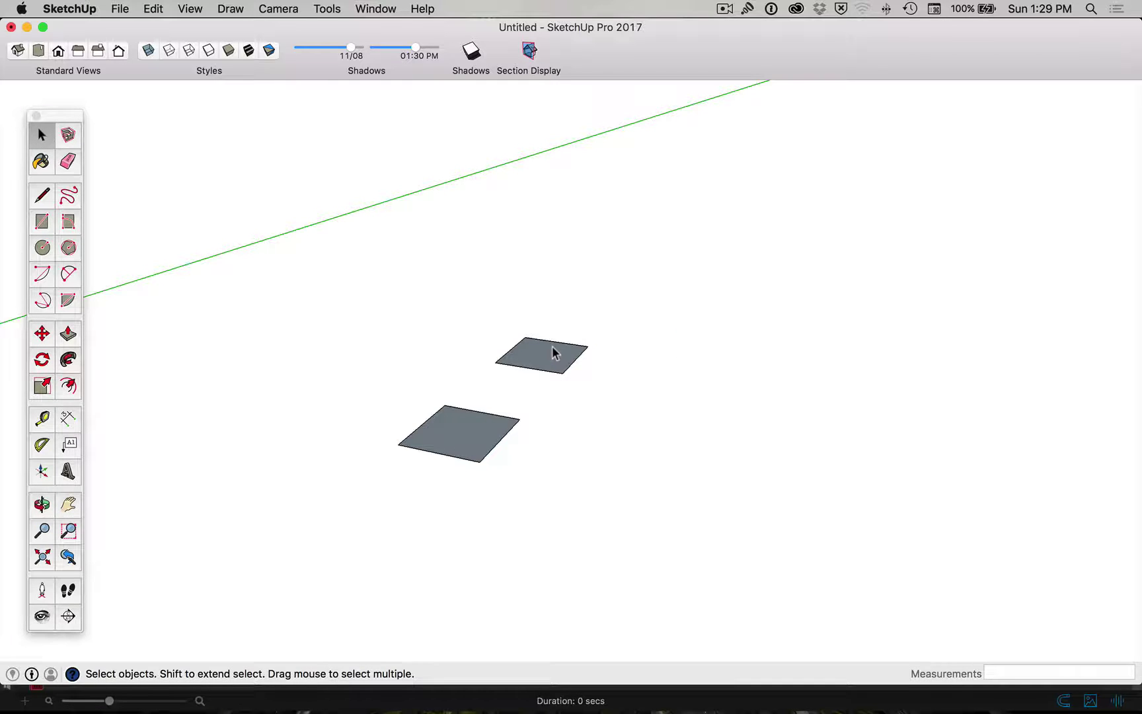
pyautogui.press('Delete')
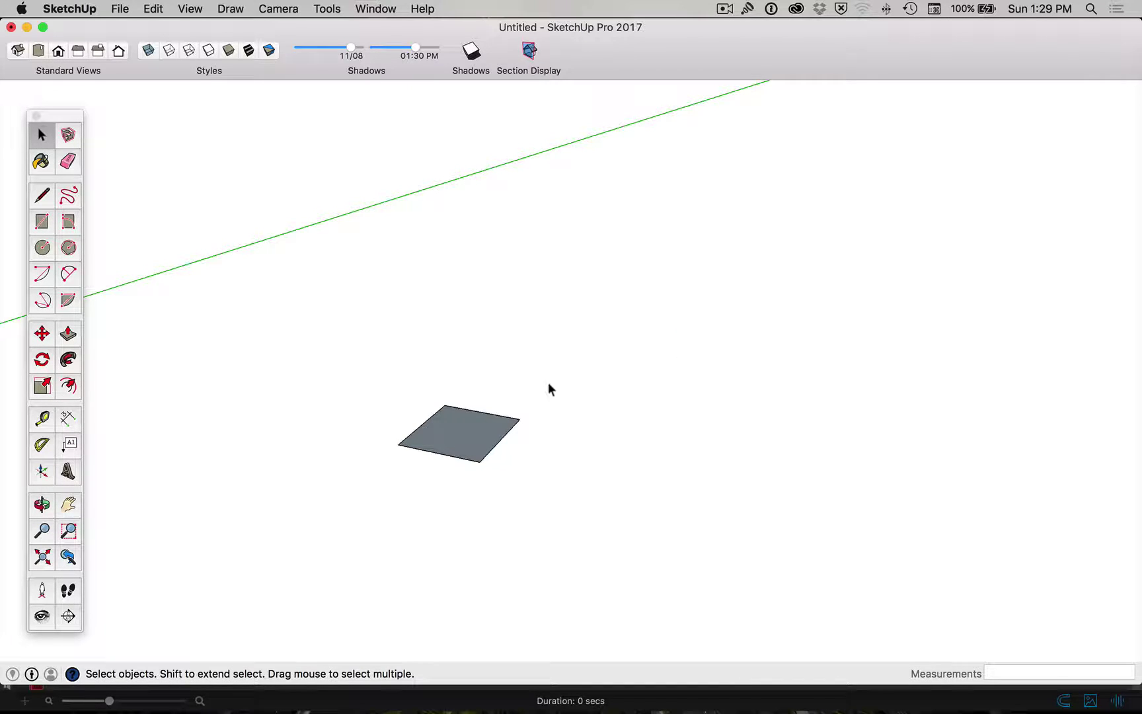
# Push/Pull the 40 mm square face upward by 420 mm to form the leg.
pyautogui.press('p')
pyautogui.click(467, 448)
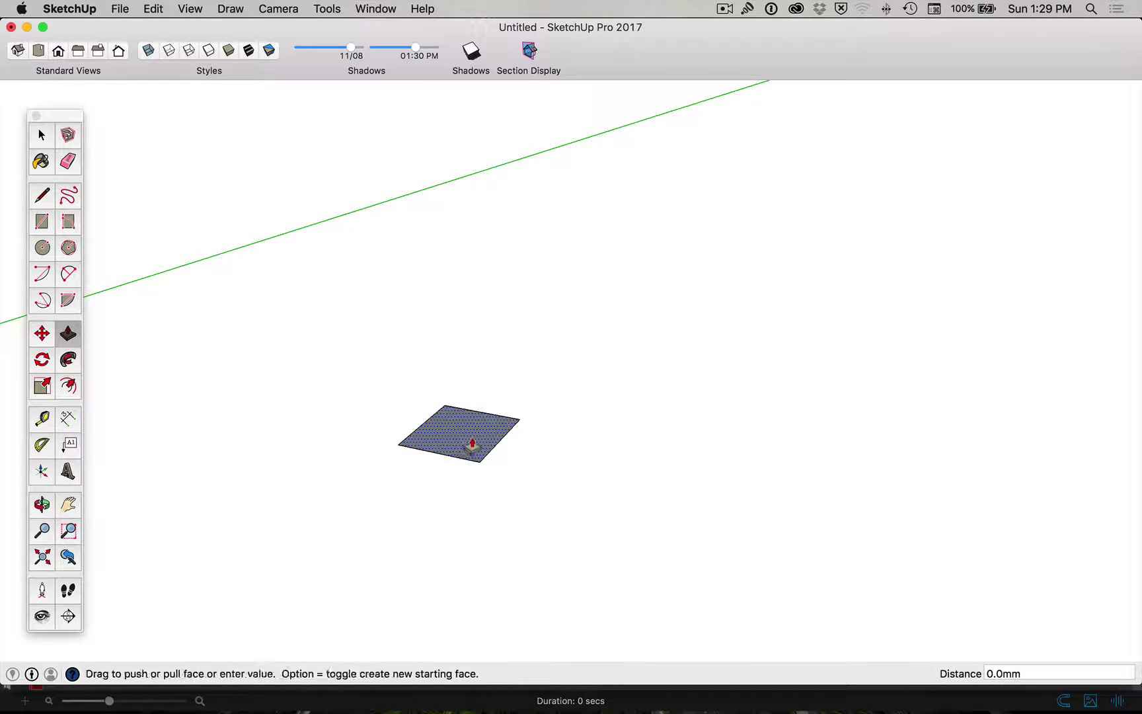
pyautogui.write('4')
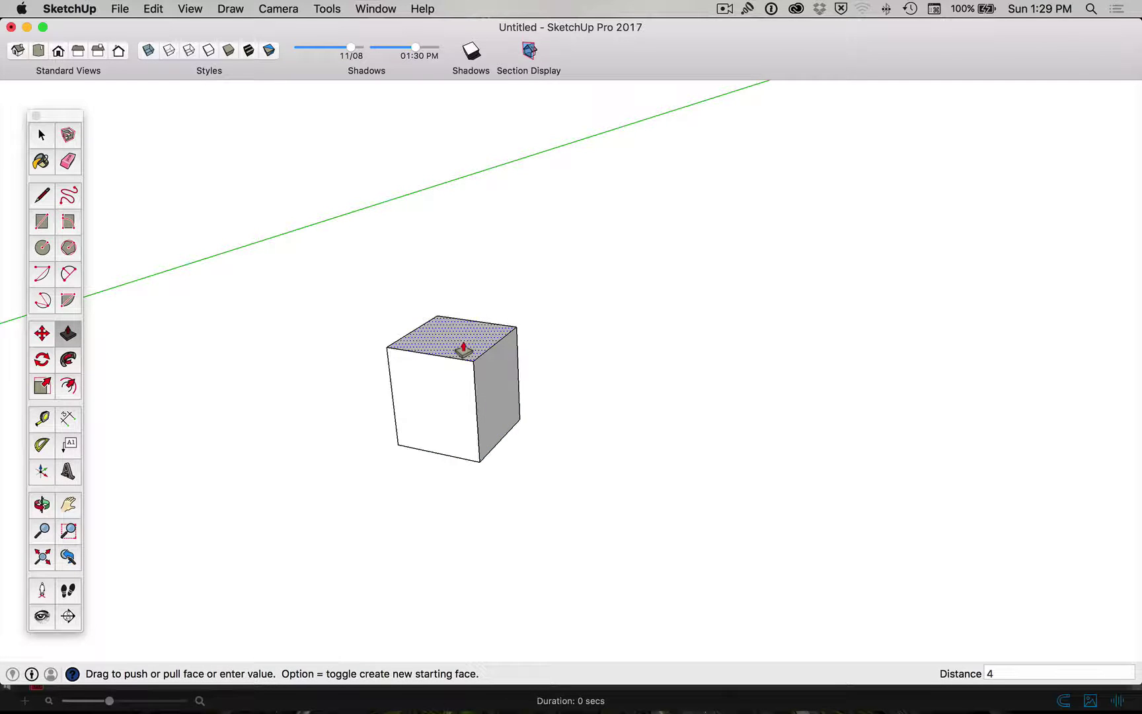
pyautogui.write('20')
pyautogui.press('Return')
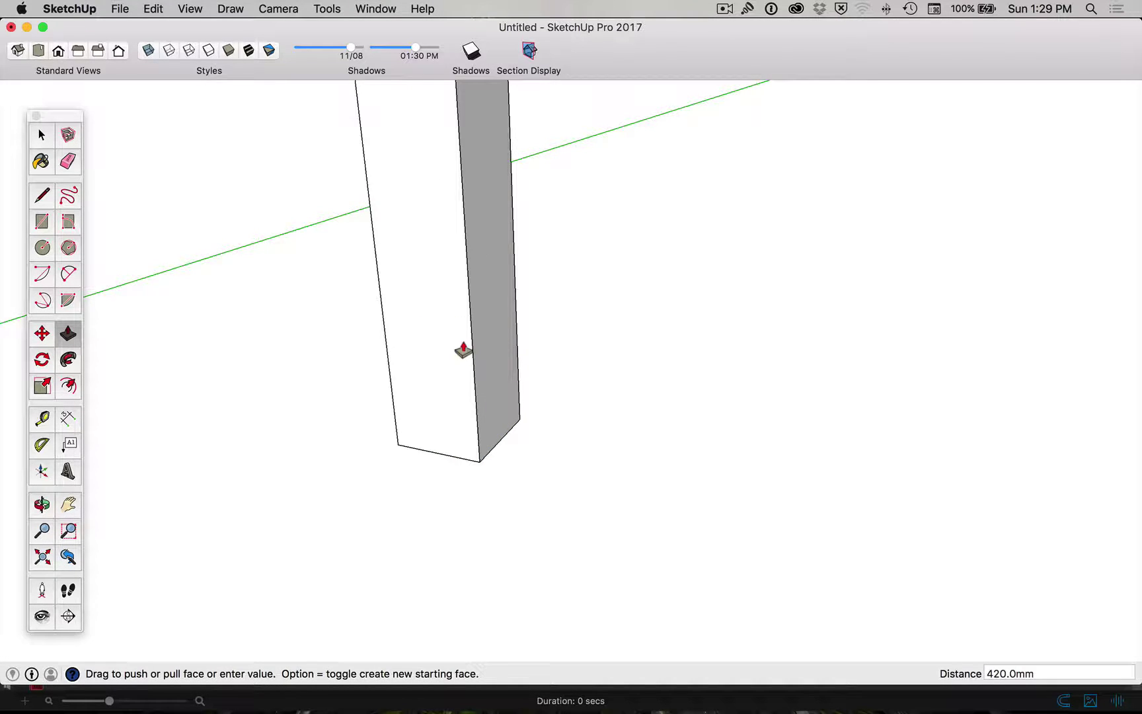
pyautogui.scroll(-5, 473, 265)
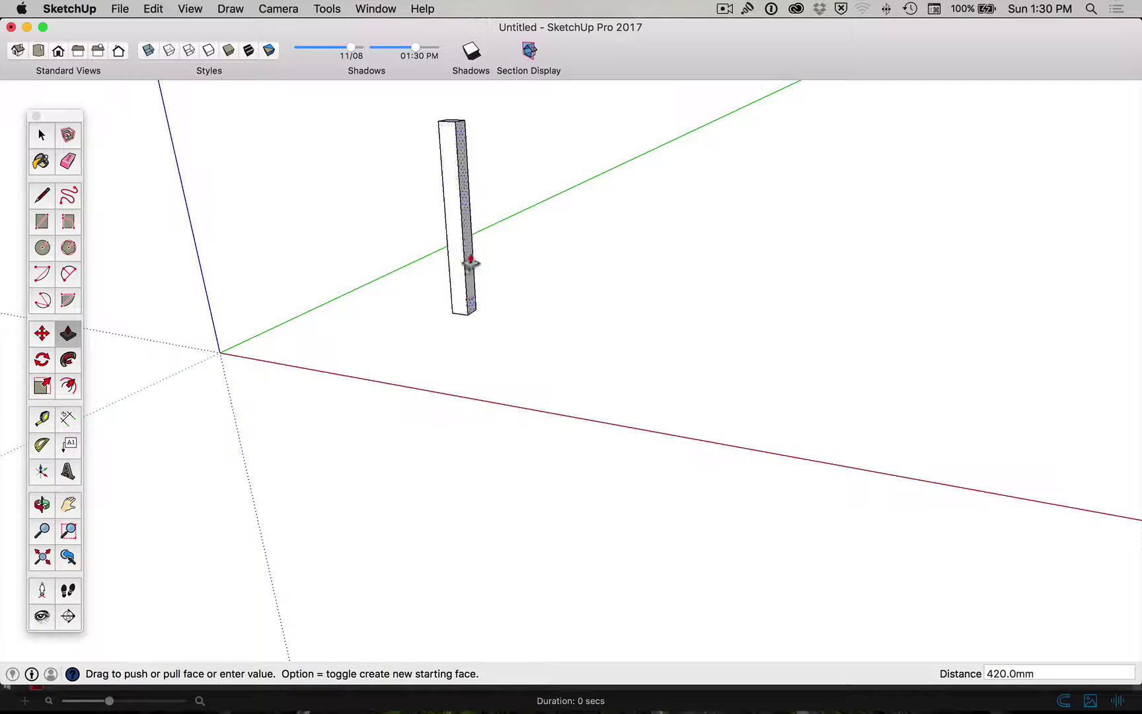
pyautogui.press('h')
pyautogui.moveTo(483, 95); pyautogui.dragTo(673, 297)
pyautogui.scroll(2, 621, 424)
pyautogui.scroll(5, 621, 424)
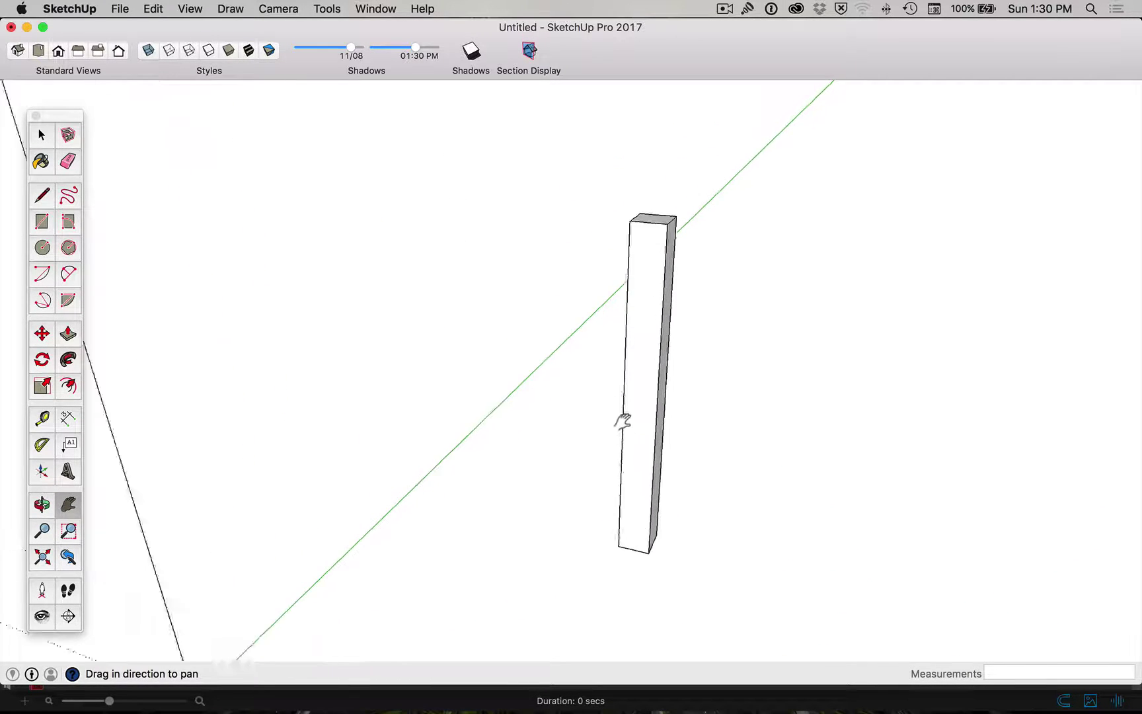
pyautogui.press('o')
pyautogui.moveTo(792, 345); pyautogui.dragTo(713, 491)
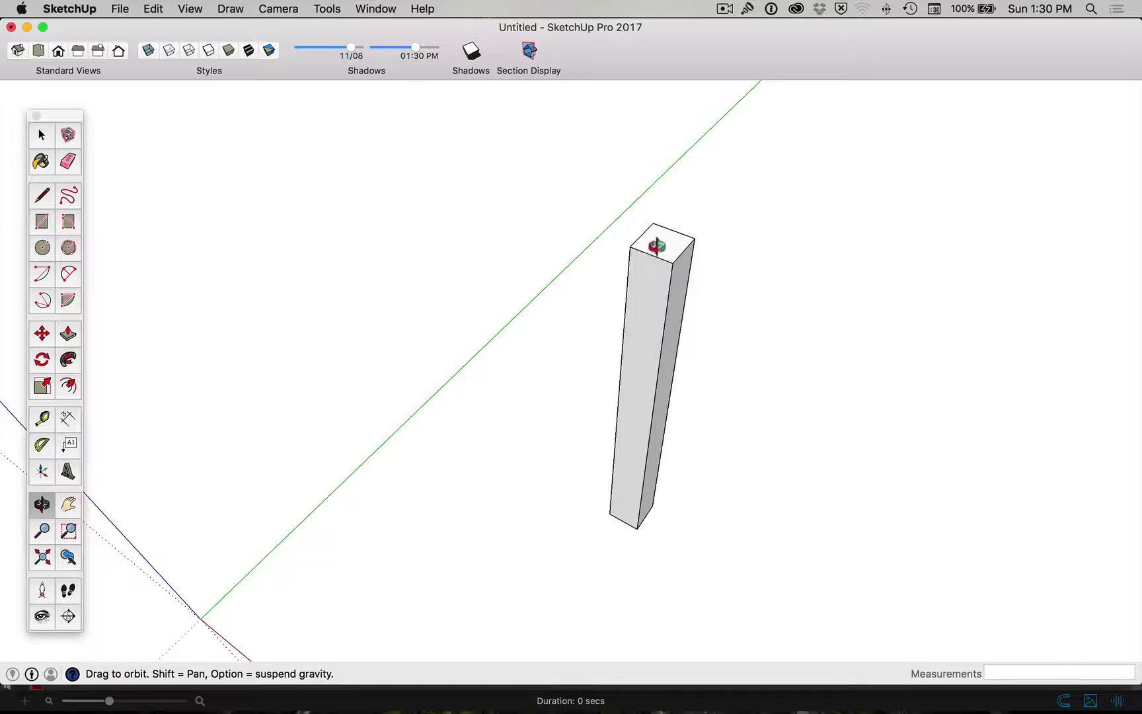
pyautogui.scroll(5, 615, 237)
pyautogui.scroll(3, 761, 275)
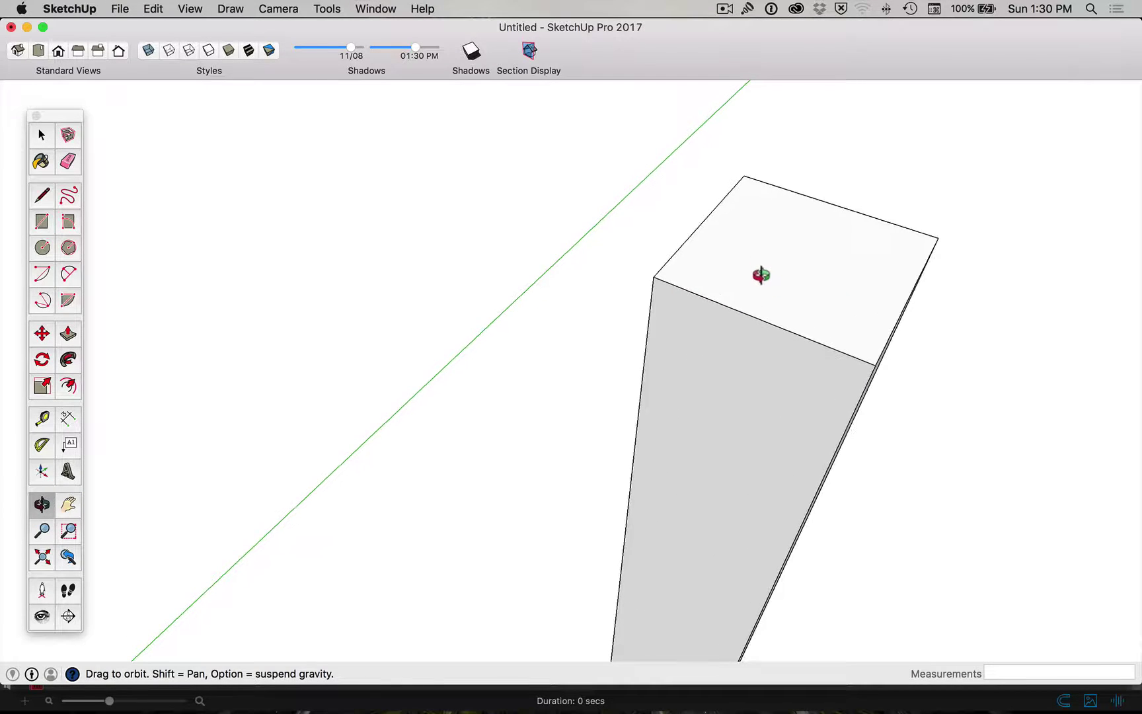
pyautogui.press('t')
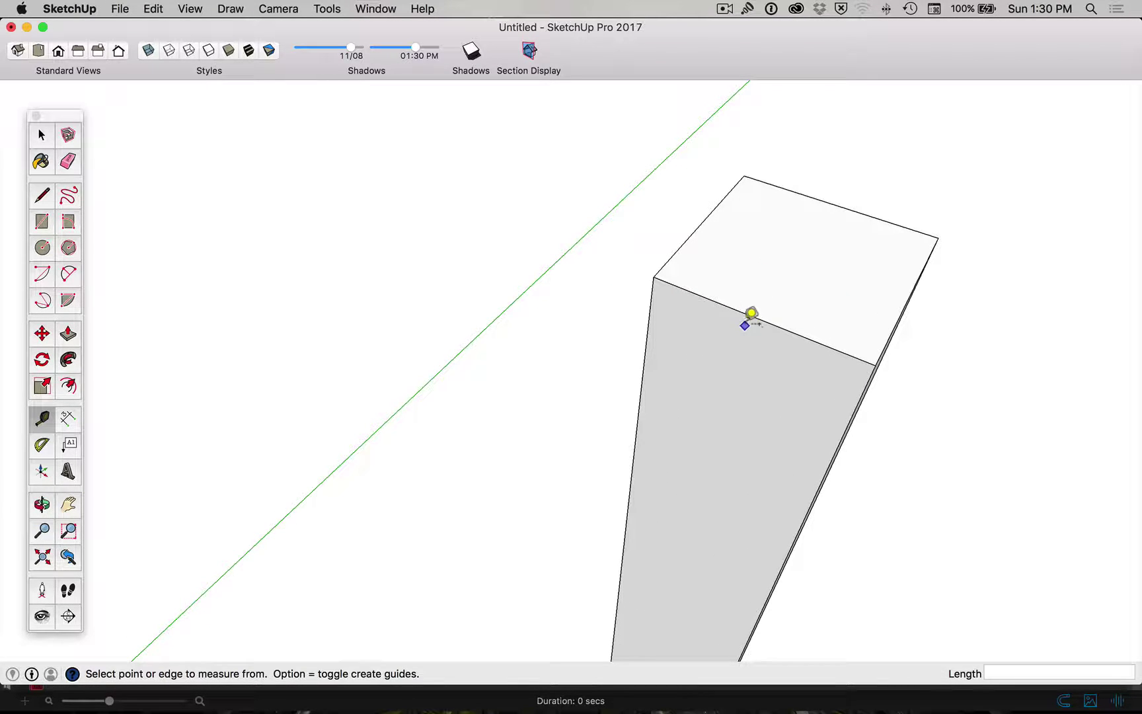
pyautogui.click(702, 296)
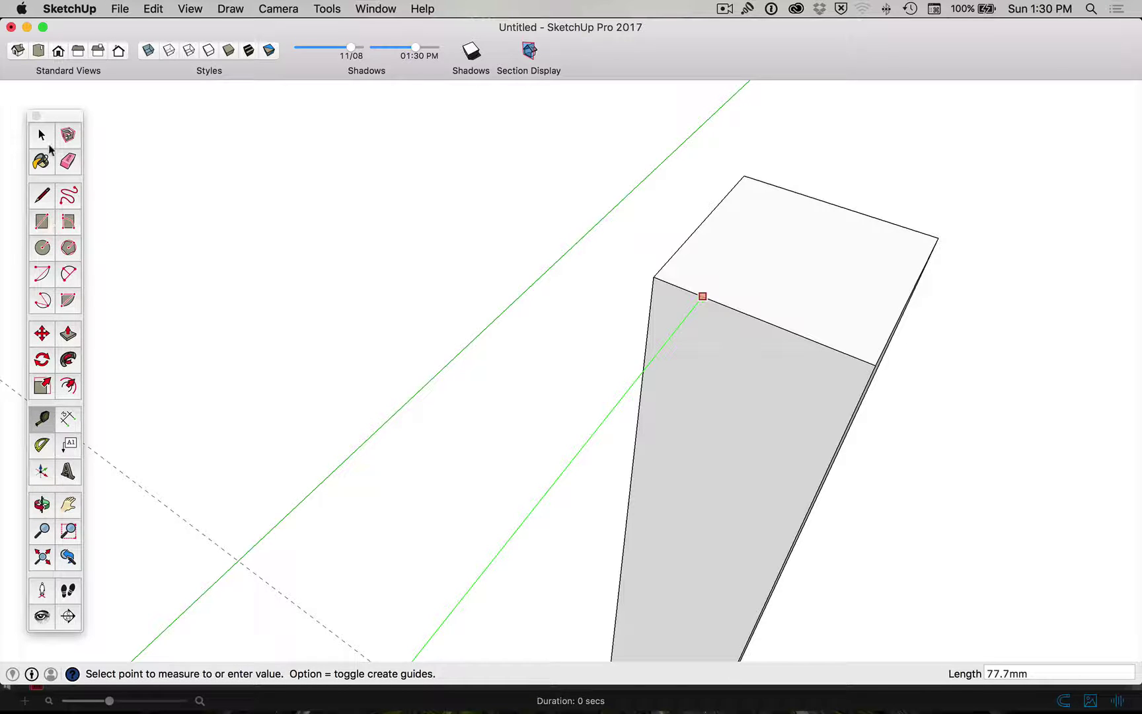
pyautogui.click(41, 427)
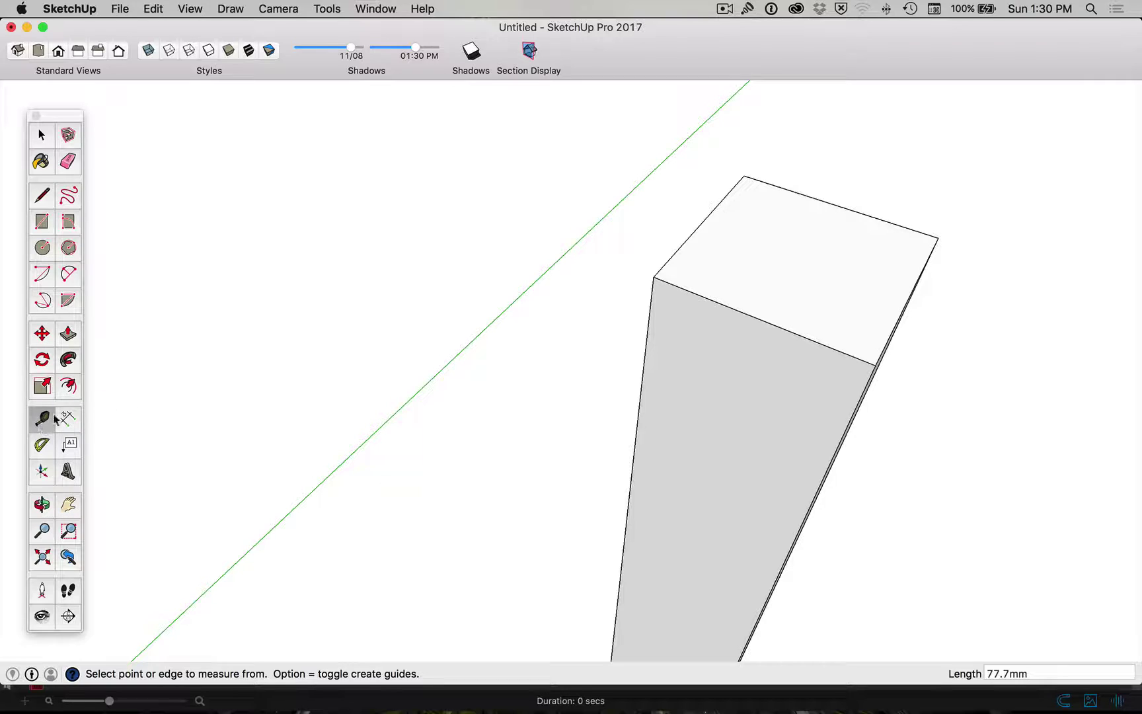
pyautogui.click(46, 389)
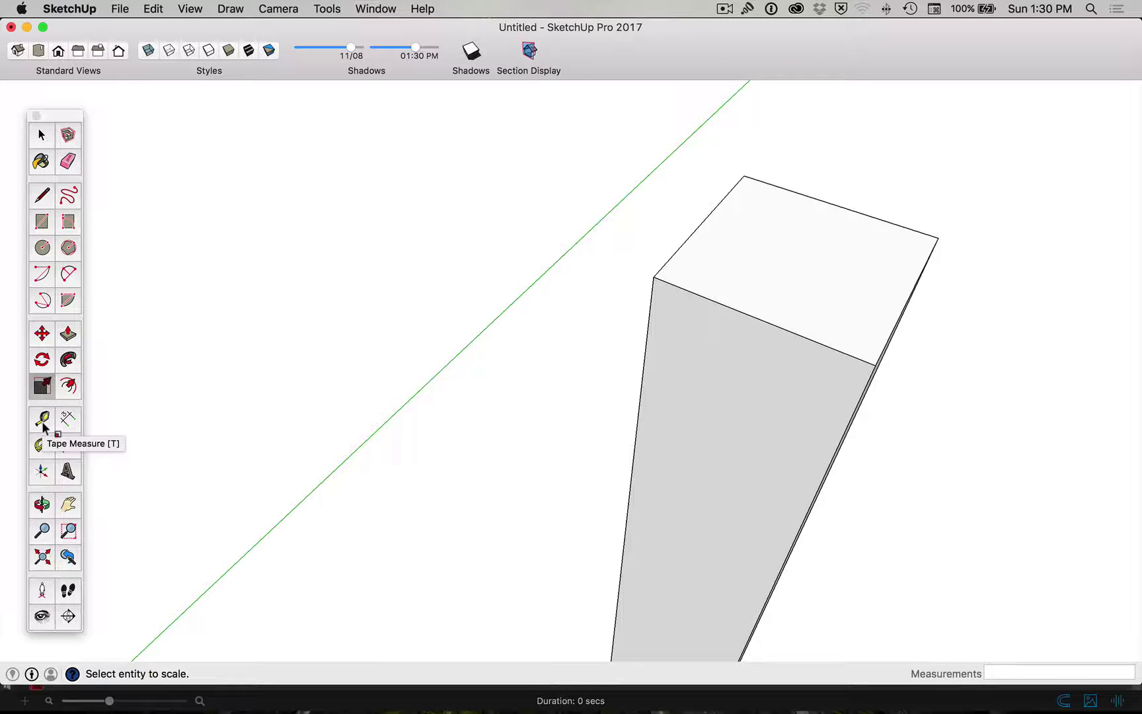
# Place two Tape Measure guides on the leg's top face, each 3 mm inside one of two adjacent edges.
pyautogui.click(42, 421)
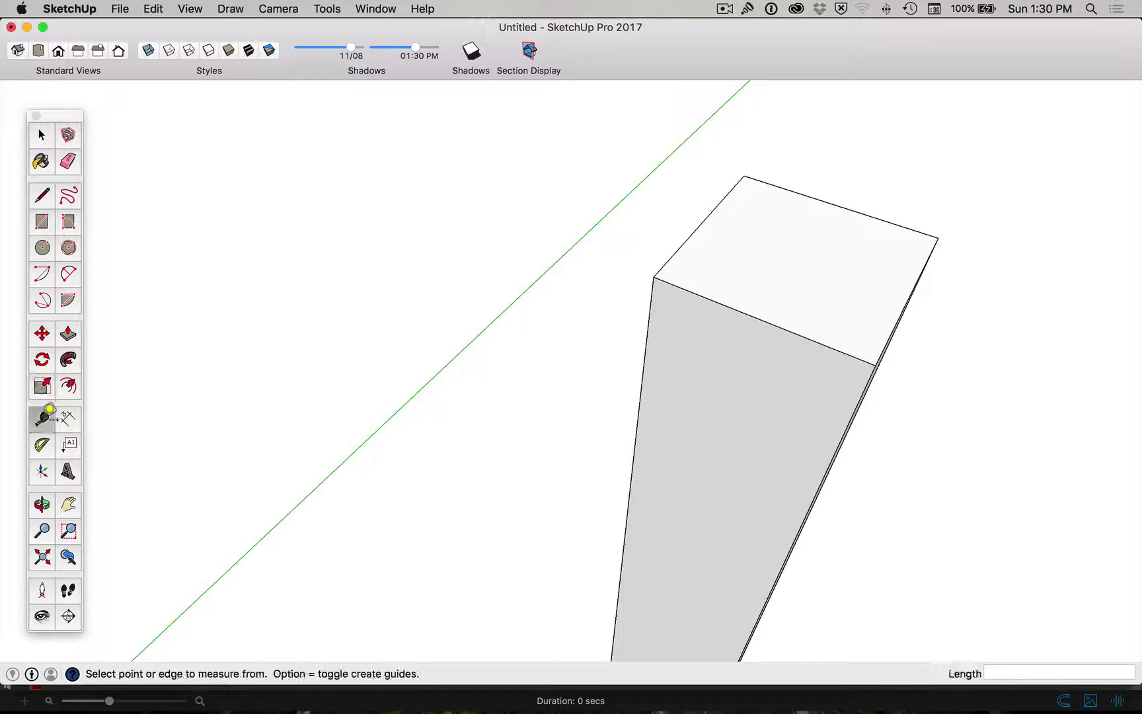
pyautogui.click(701, 295)
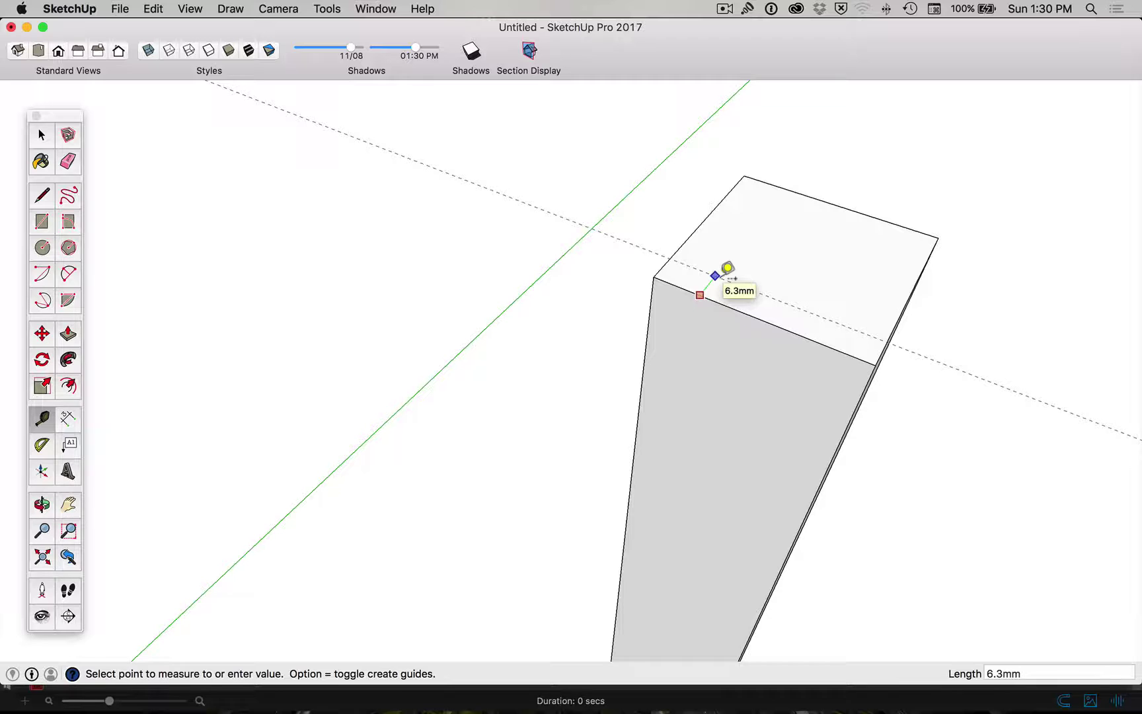
pyautogui.click(727, 268)
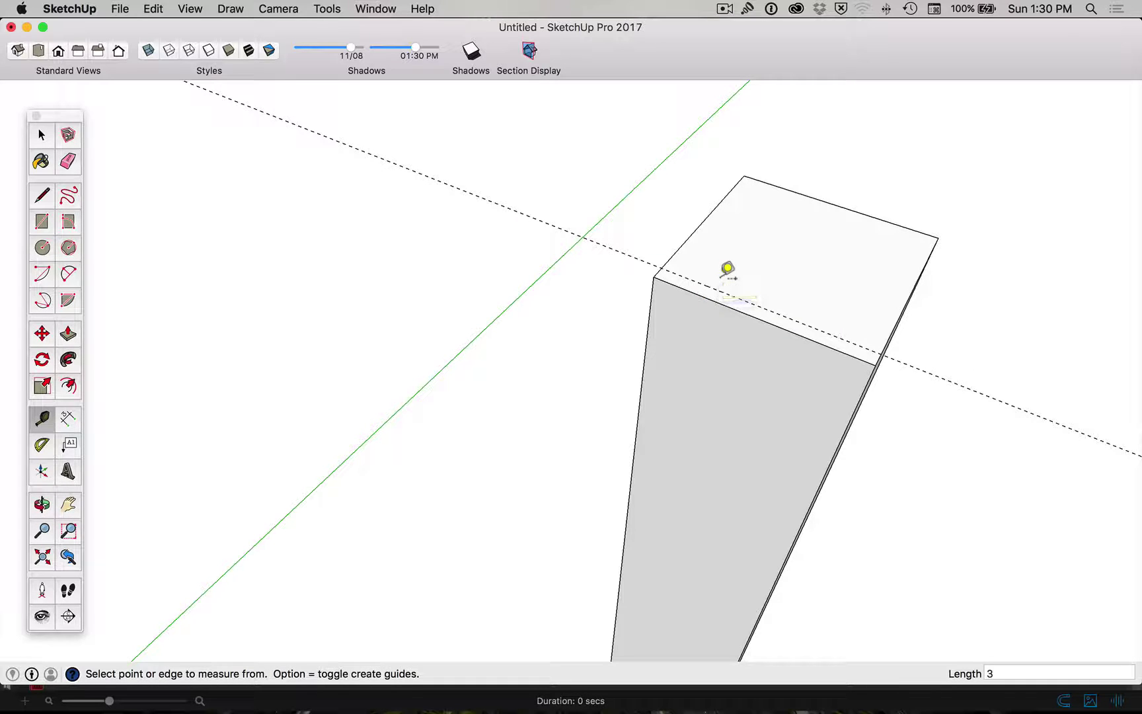
pyautogui.click(679, 249)
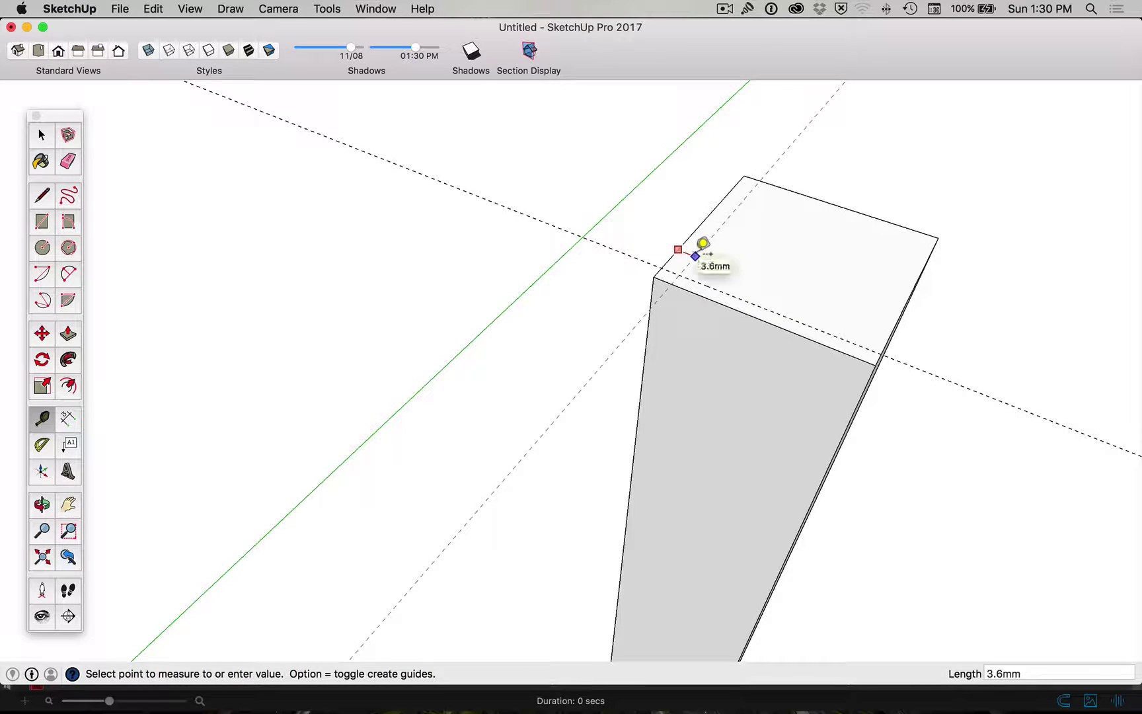
pyautogui.click(703, 244)
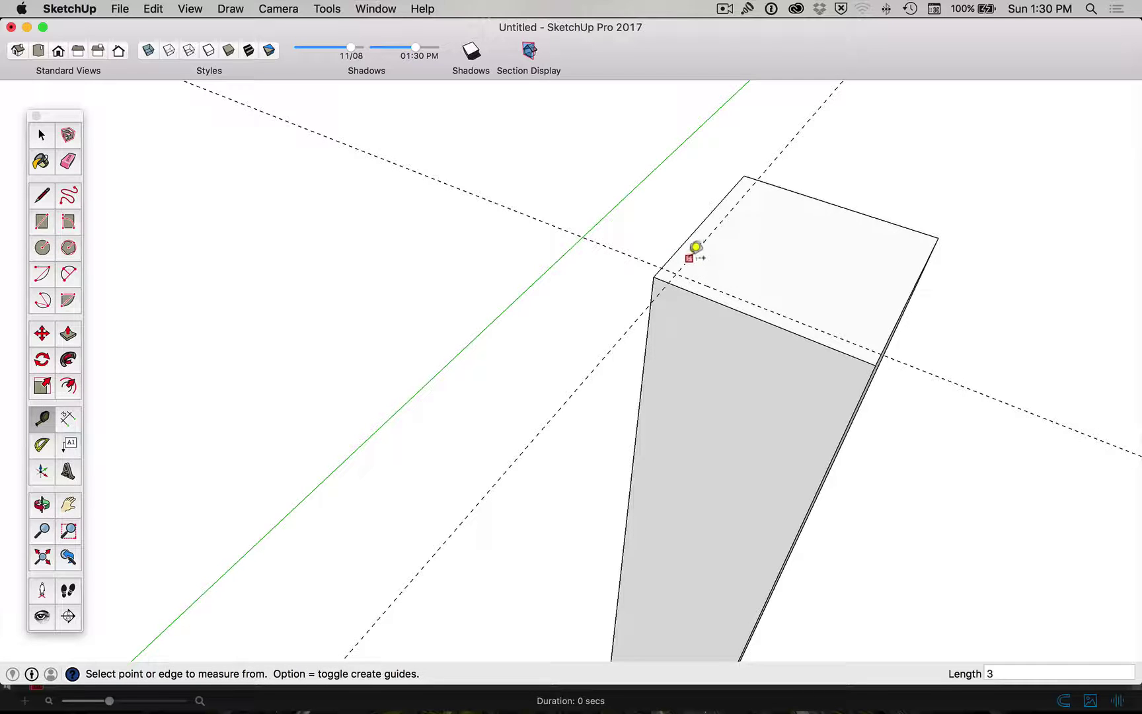
# Draw a diagonal line across the corner of the leg's top face between the points where the guides meet the edges.
pyautogui.press('l')
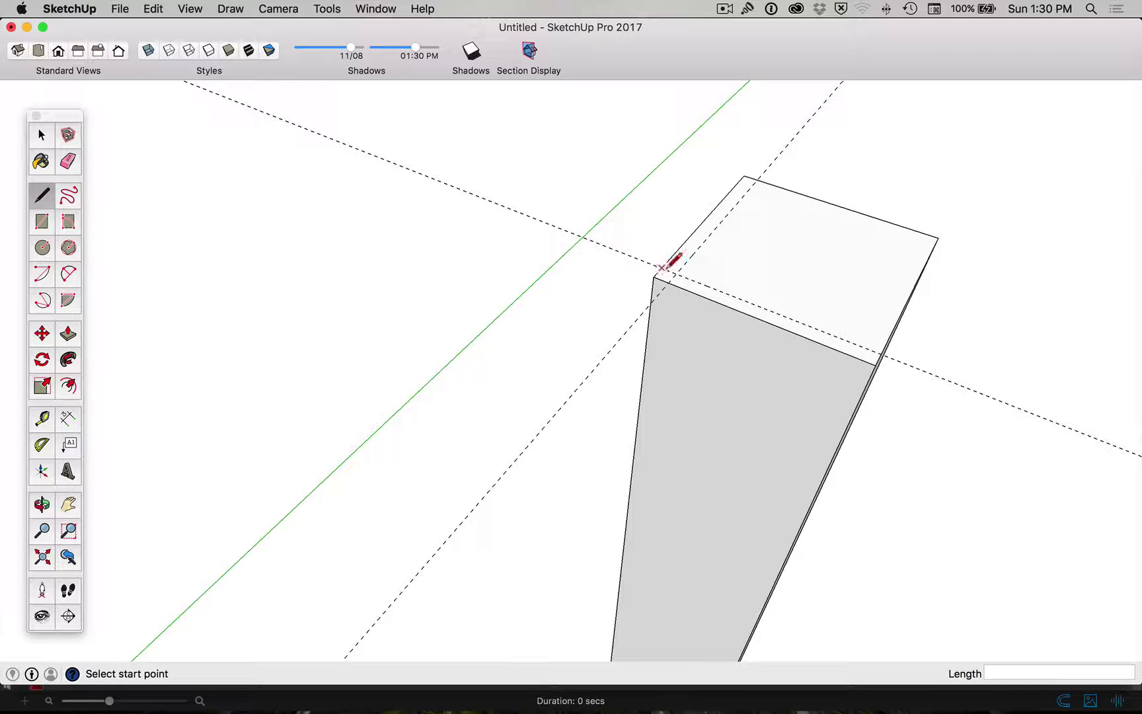
pyautogui.click(674, 259)
pyautogui.click(669, 281)
pyautogui.scroll(3, 687, 284)
pyautogui.press('space')
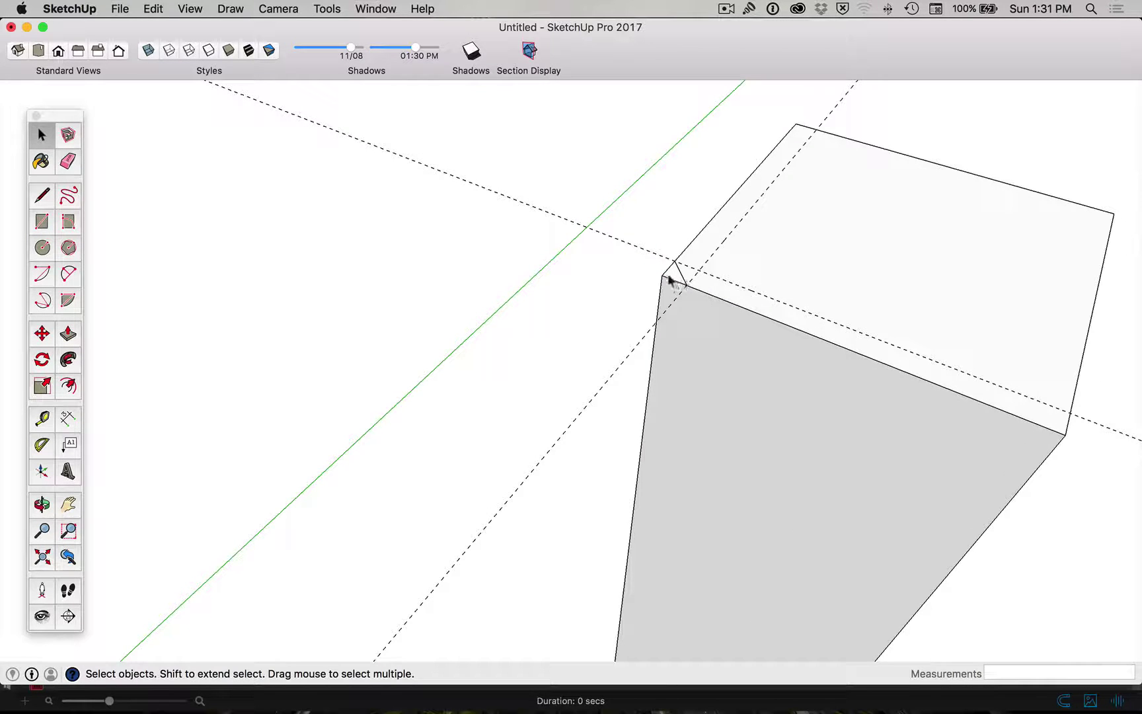
# Push/Pull the small corner triangle down the leg by 420 mm to chamfer its full-length vertical edge.
pyautogui.press('p')
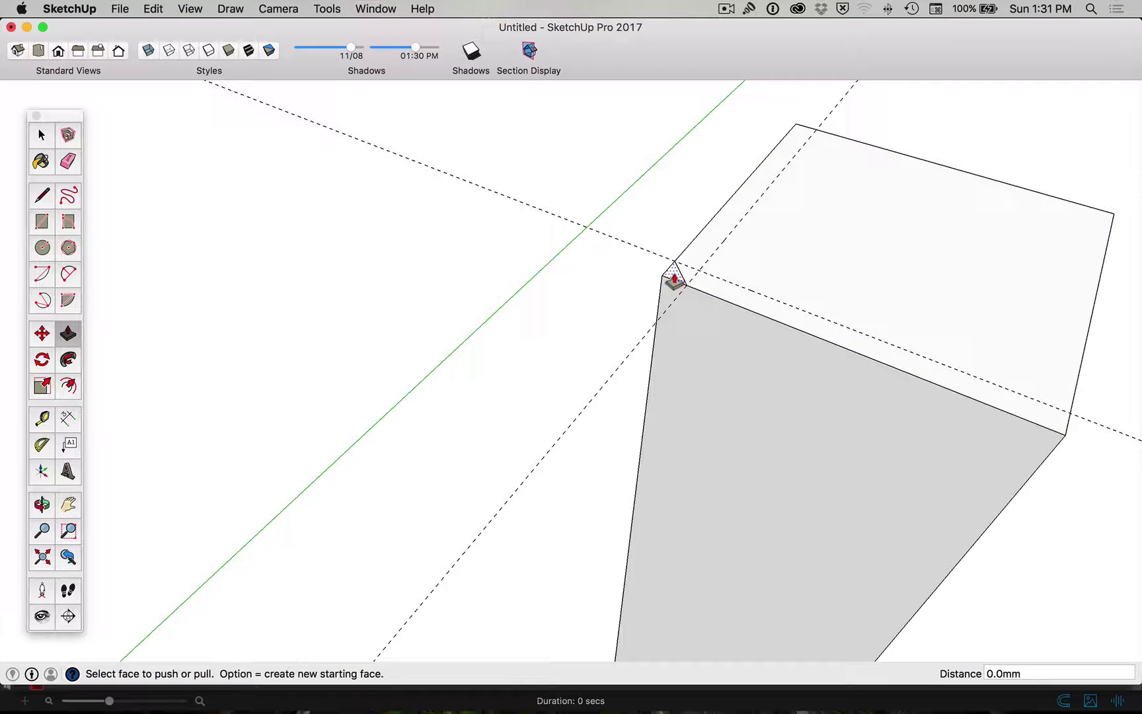
pyautogui.moveTo(674, 279); pyautogui.dragTo(645, 641)
pyautogui.scroll(-5, 663, 386)
pyautogui.scroll(-3, 669, 436)
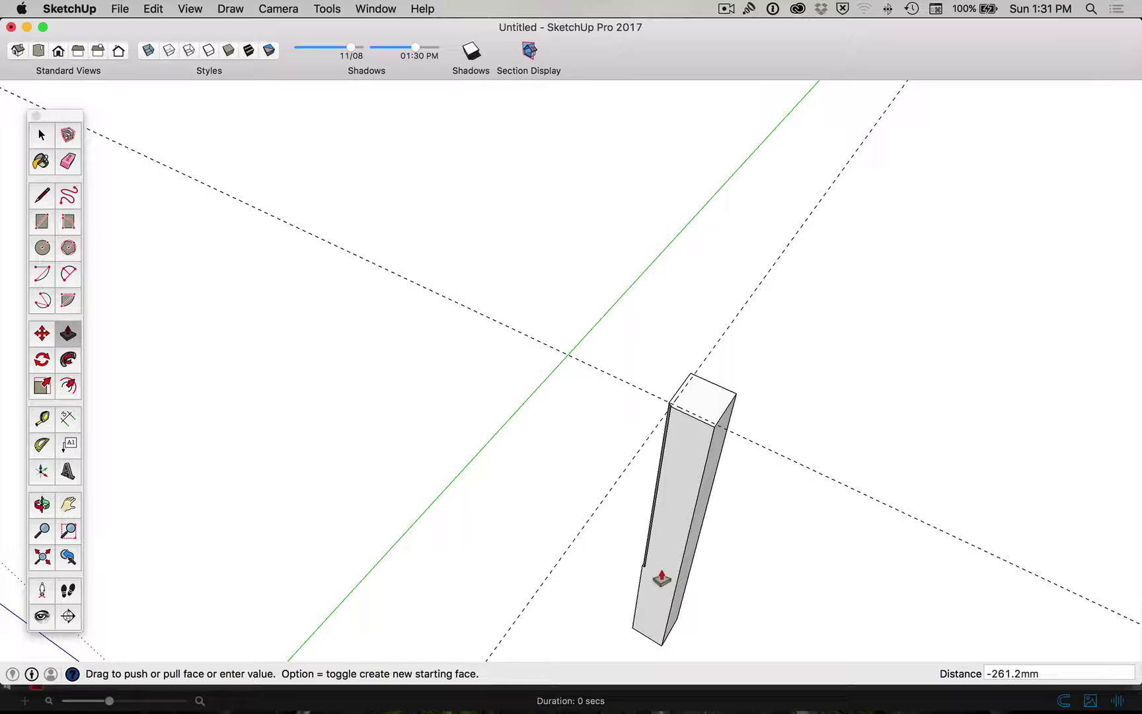
pyautogui.write('420')
pyautogui.press('Return')
pyautogui.scroll(5, 653, 651)
pyautogui.scroll(5, 653, 651)
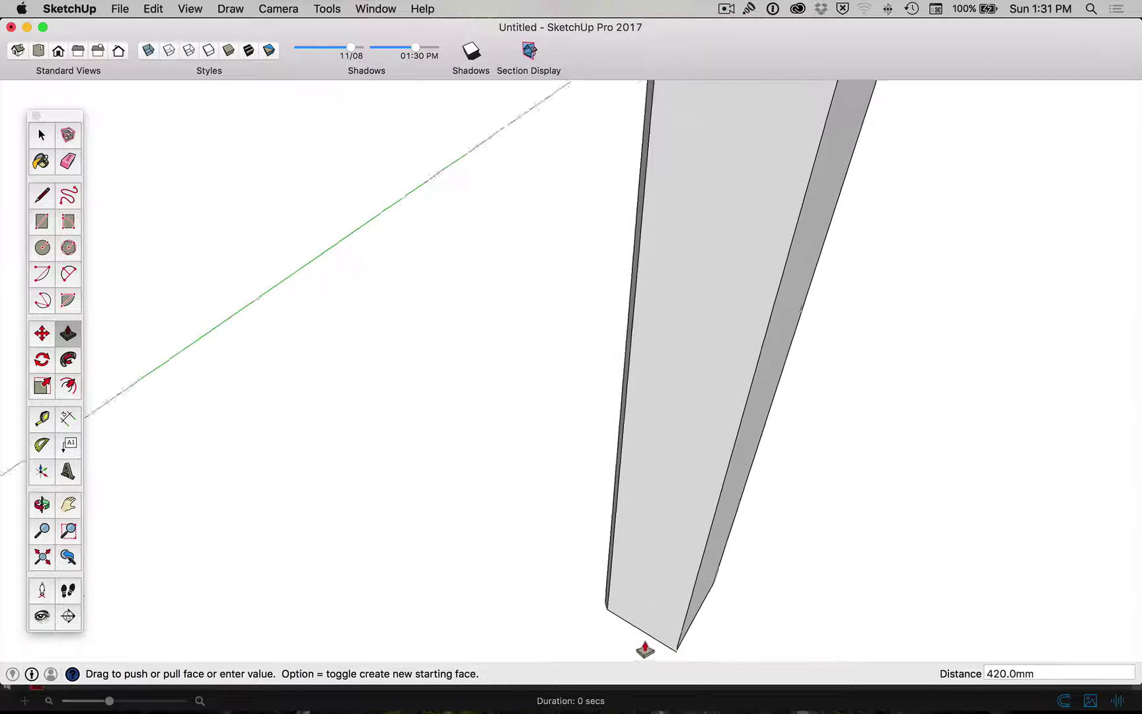
pyautogui.scroll(-10, 528, 490)
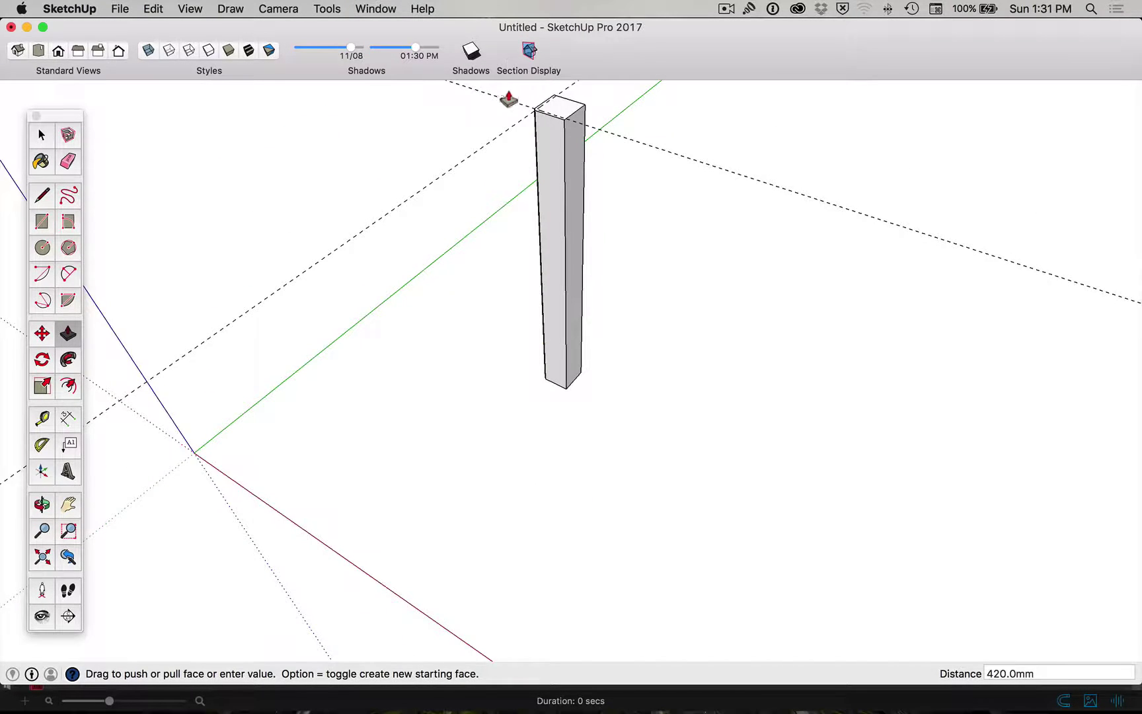
pyautogui.scroll(10, 532, 132)
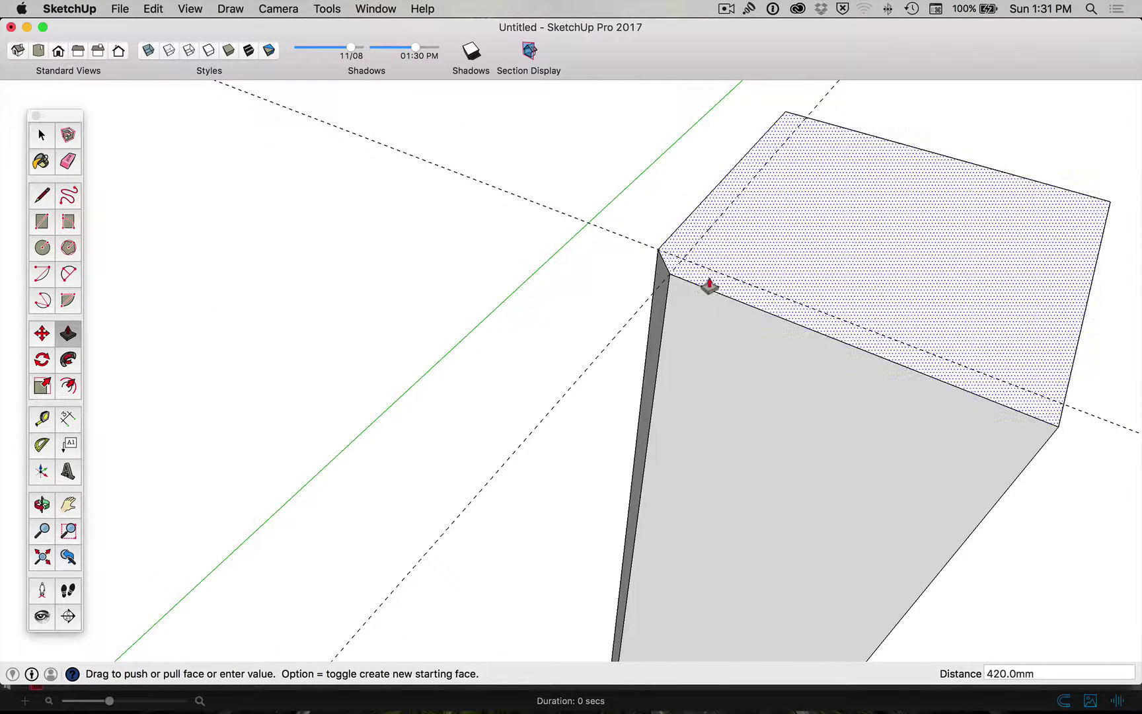
pyautogui.scroll(-3, 681, 331)
pyautogui.press('space')
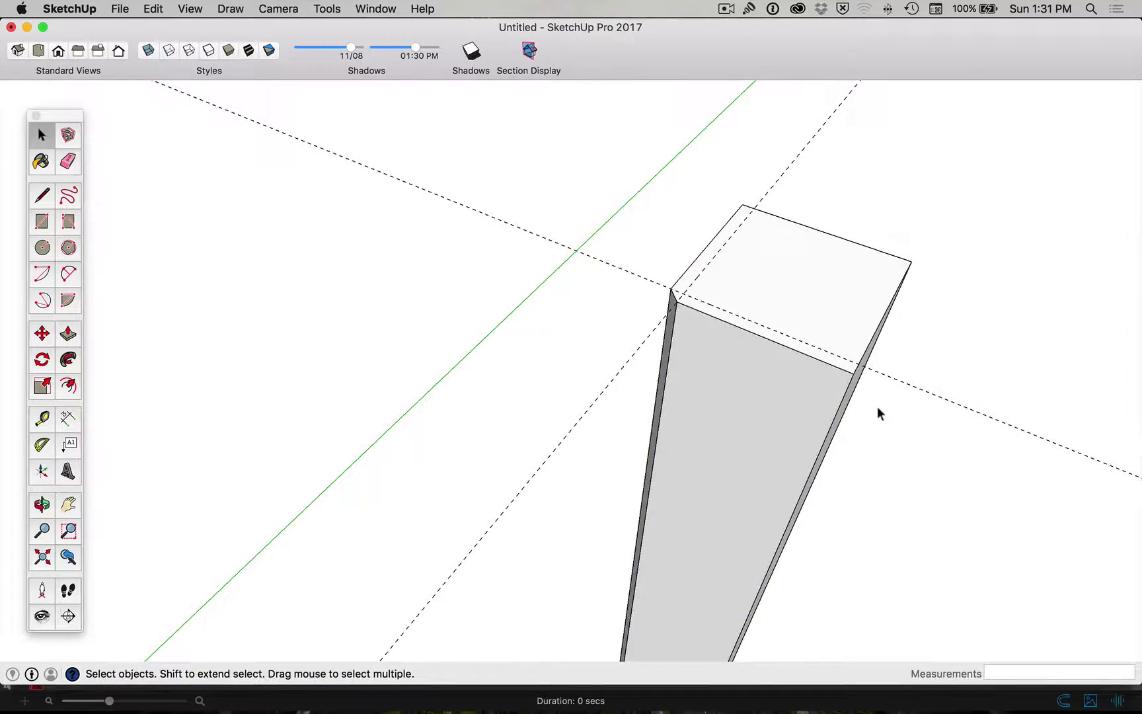
# Delete the two guides at the top of the leg.
pyautogui.moveTo(877, 406); pyautogui.dragTo(709, 362, button='middle')
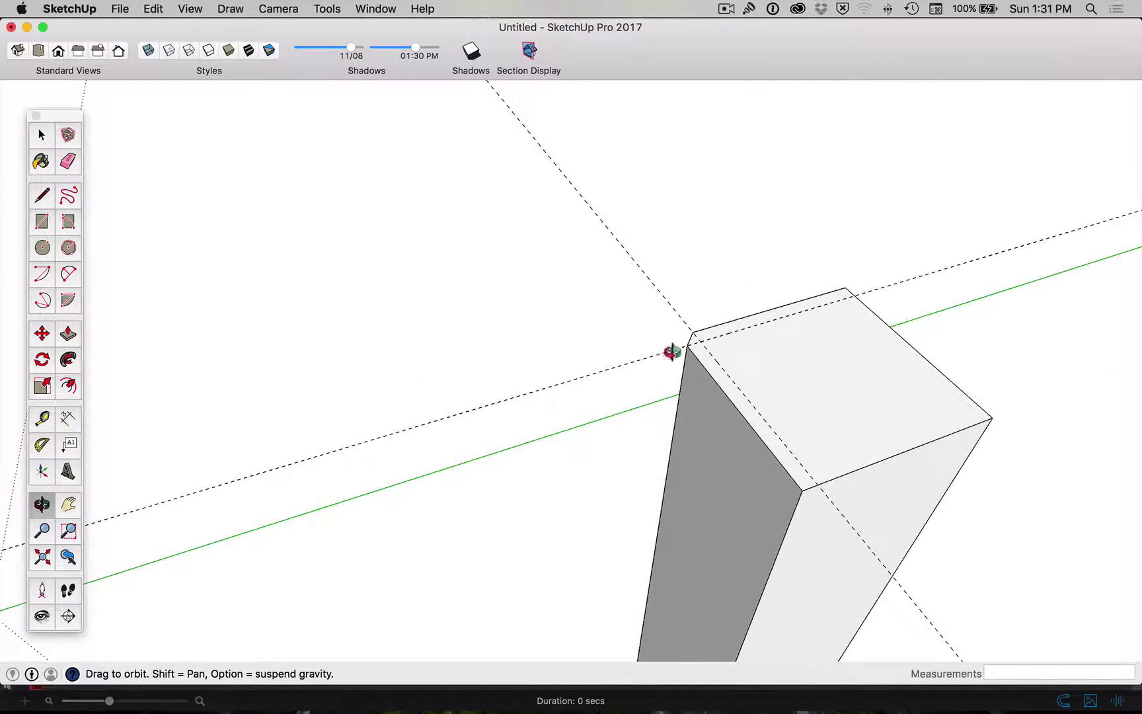
pyautogui.scroll(-4, 675, 350)
pyautogui.press('space')
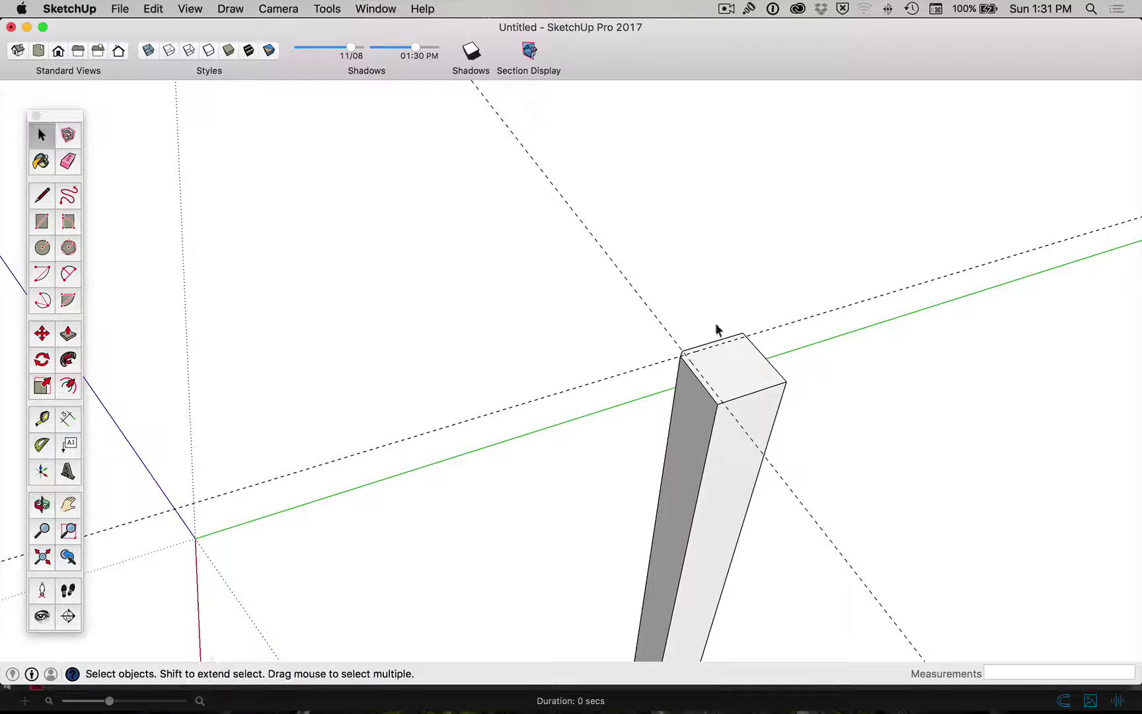
pyautogui.moveTo(586, 395); pyautogui.dragTo(661, 297)
pyautogui.click(628, 370)
pyautogui.press('Delete')
# Place a guide 89 mm above the bottom edge on the side face of the leg.
pyautogui.press('o')
pyautogui.moveTo(768, 473); pyautogui.dragTo(781, 502)
pyautogui.press('h')
pyautogui.moveTo(779, 567); pyautogui.dragTo(694, 479)
pyautogui.scroll(3, 694, 482)
pyautogui.scroll(3, 693, 485)
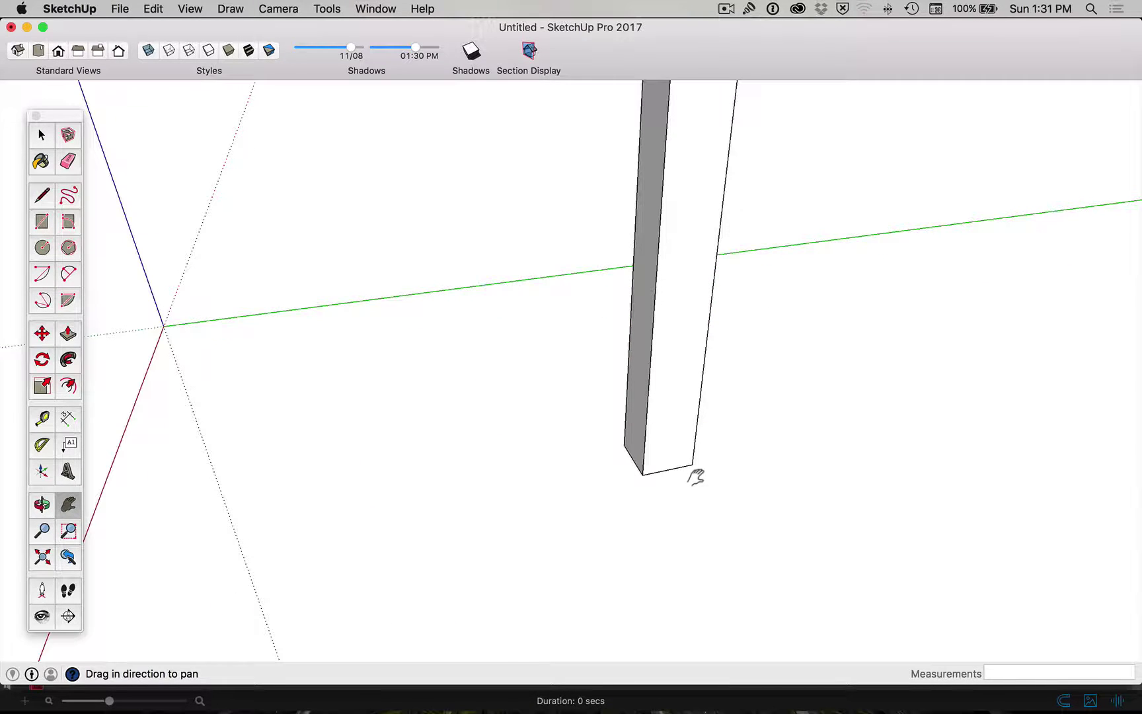
pyautogui.press('t')
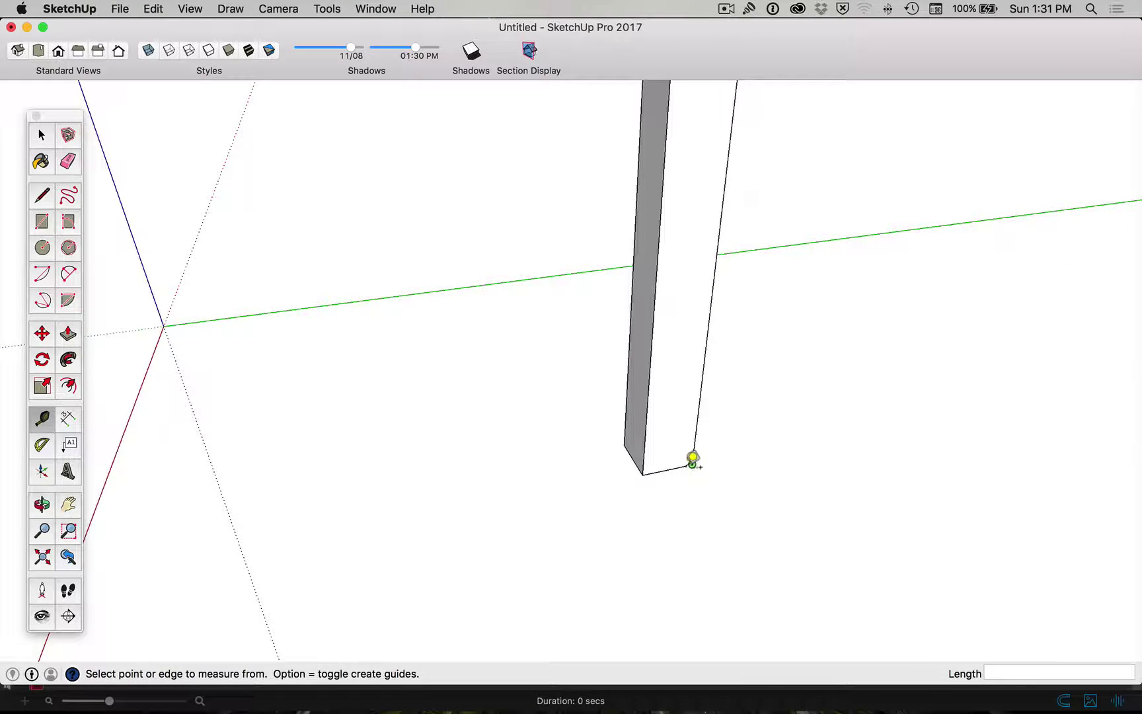
pyautogui.click(678, 467)
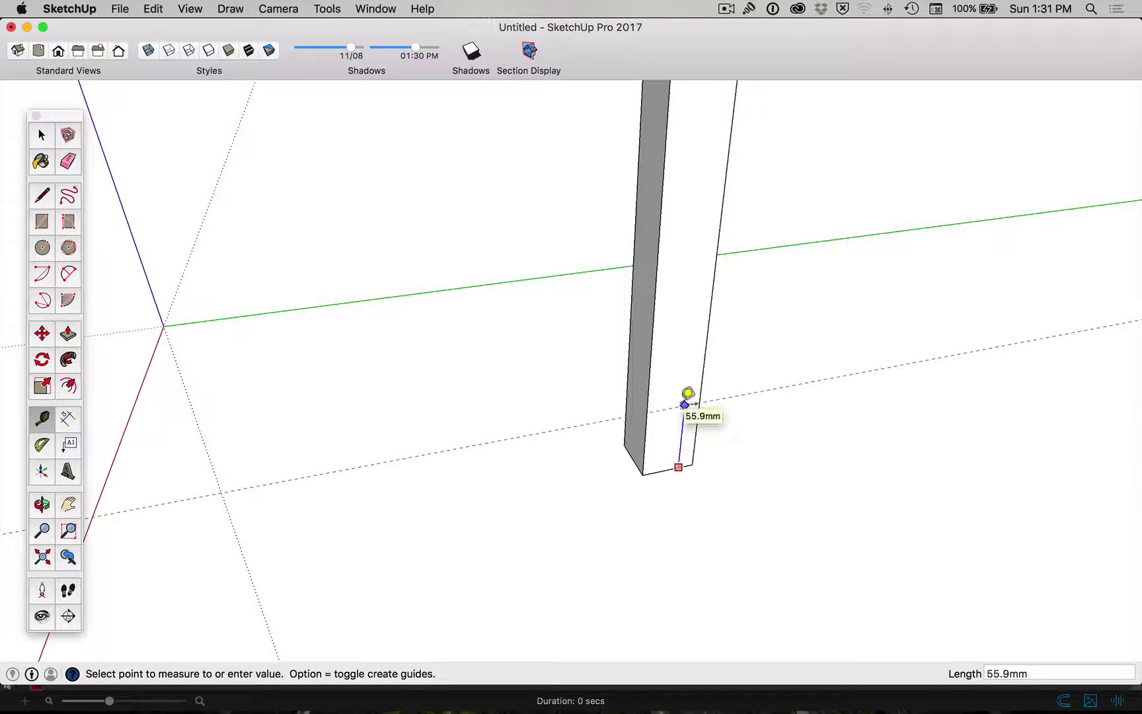
pyautogui.write('89')
pyautogui.press('Return')
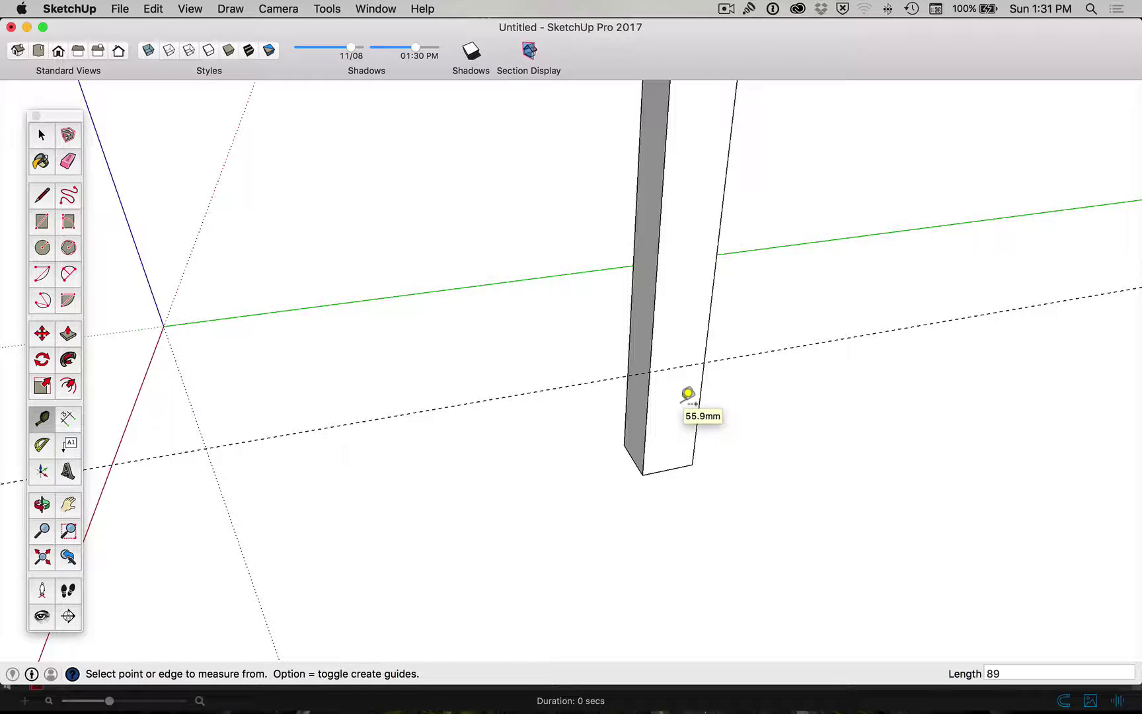
# Add a guide 47 mm above the existing one on the leg and another 232 mm above that.
pyautogui.click(692, 363)
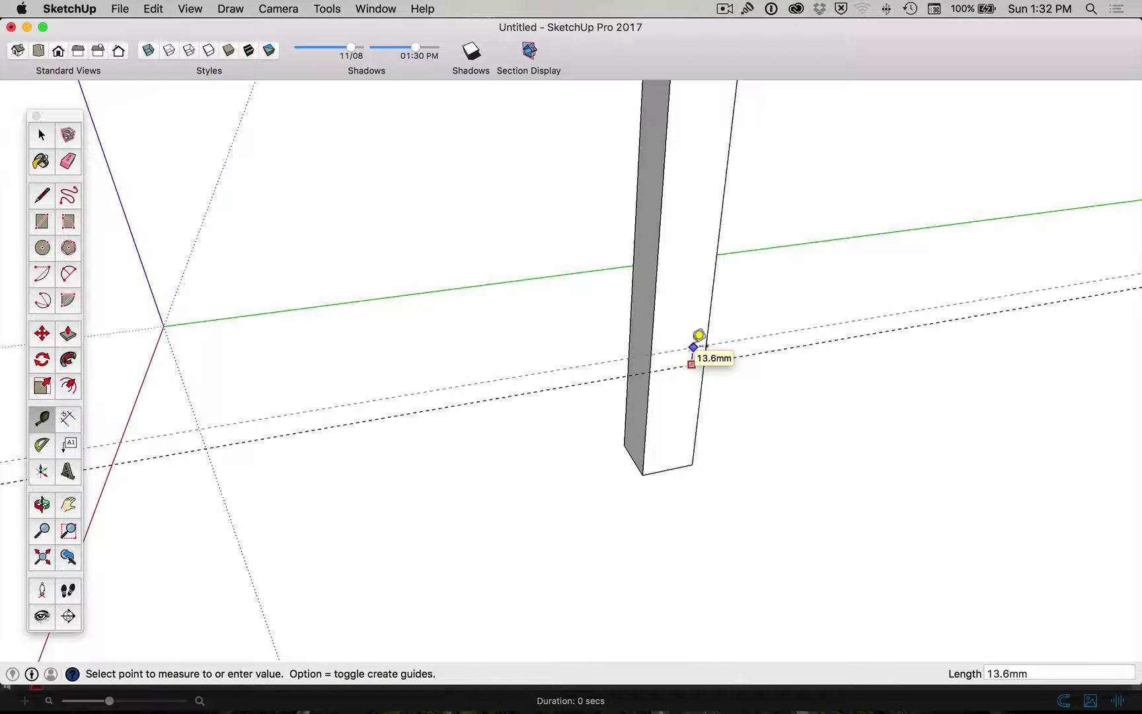
pyautogui.write('47')
pyautogui.press('Return')
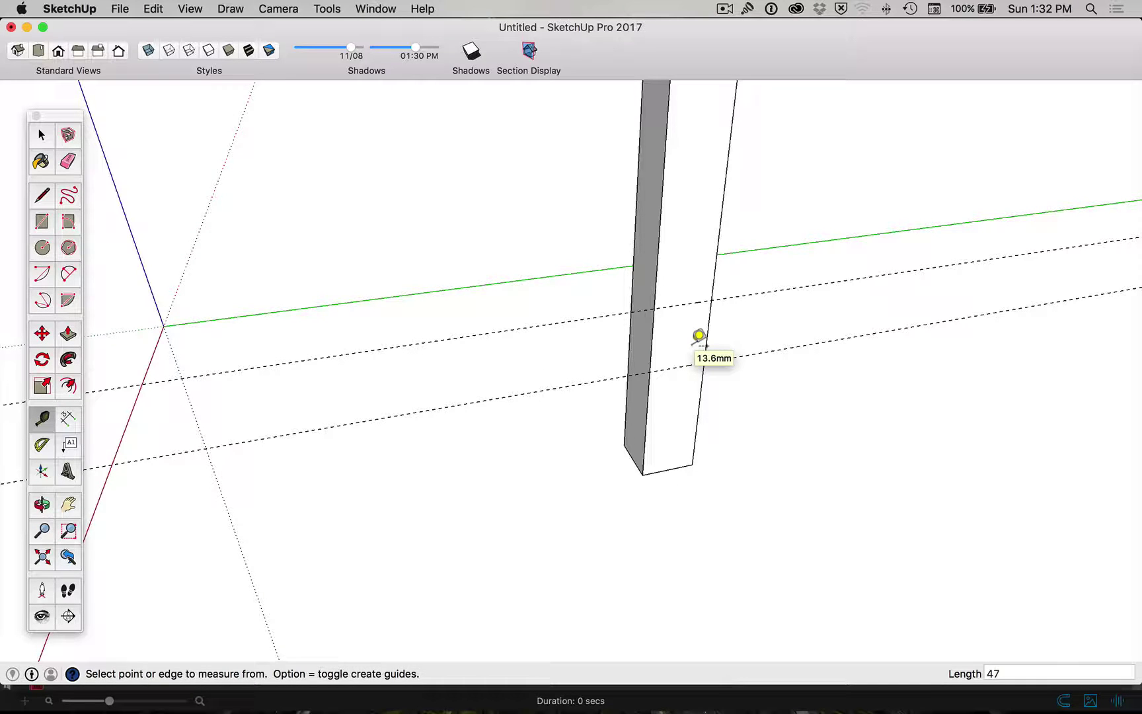
pyautogui.click(700, 301)
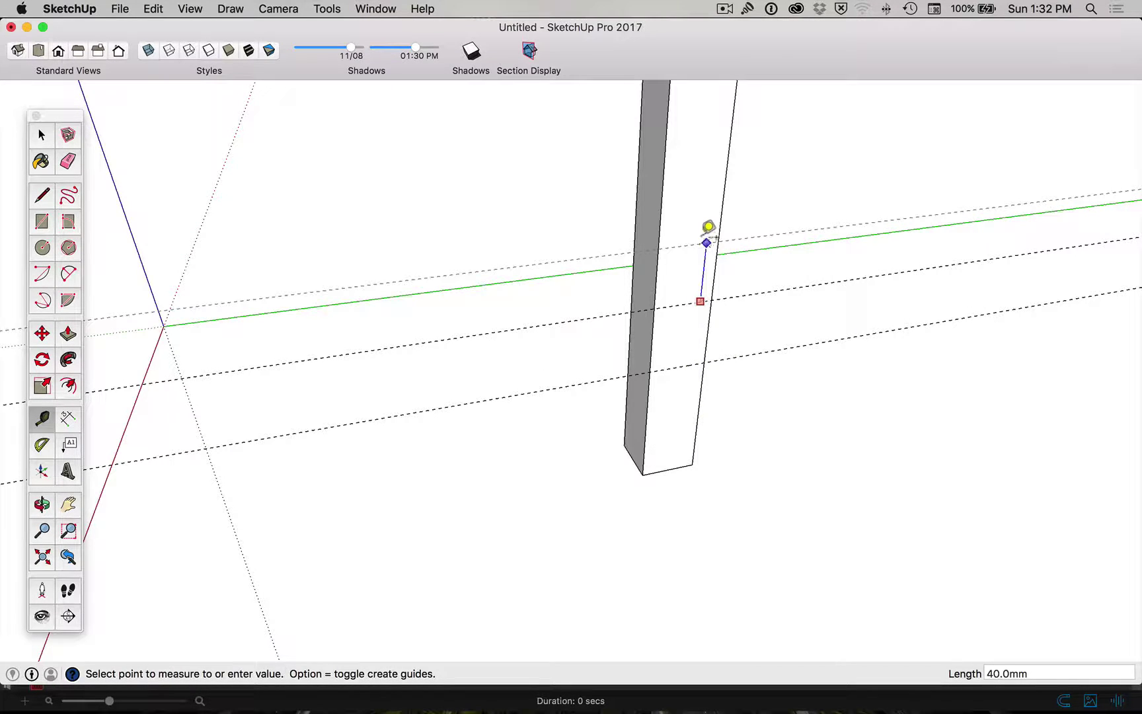
pyautogui.write('232')
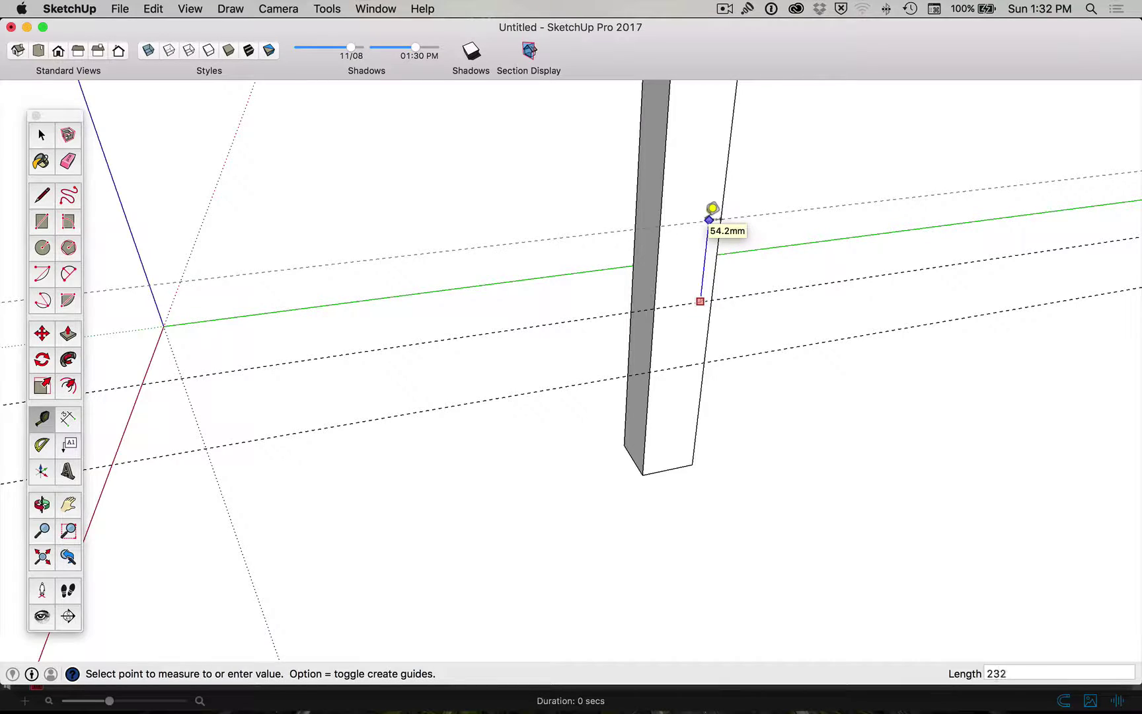
pyautogui.press('Return')
# Add a guide 47 mm above the uppermost guide near the top of the leg.
pyautogui.scroll(-5, 724, 212)
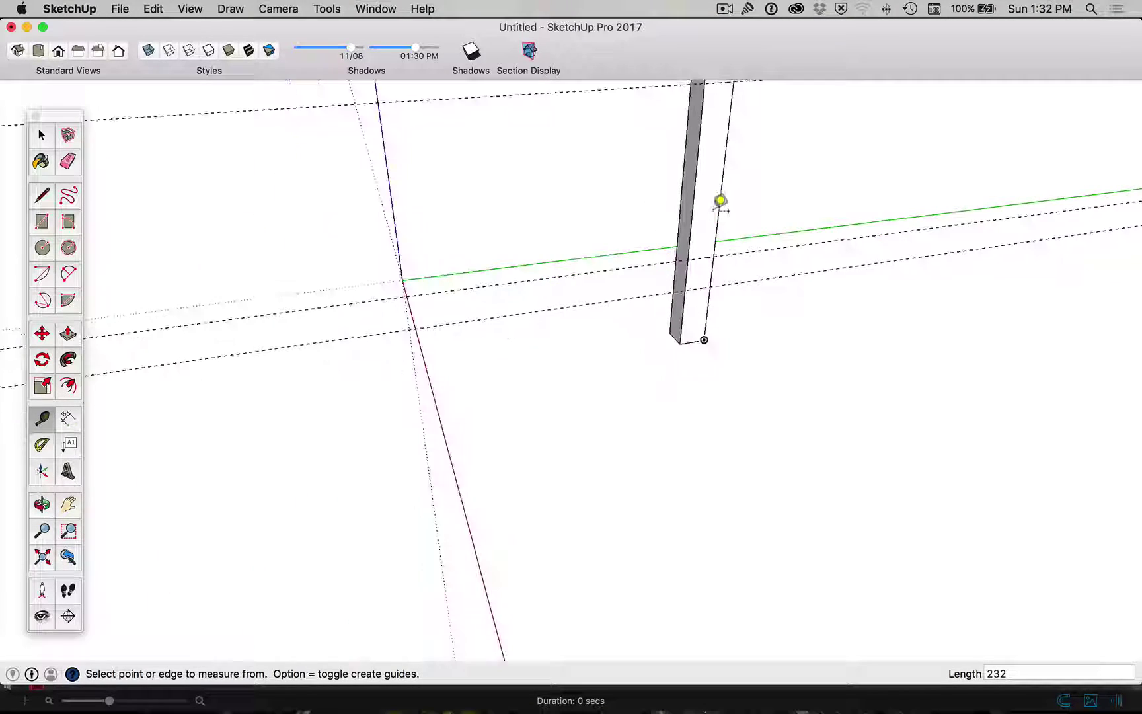
pyautogui.press('h')
pyautogui.moveTo(760, 169); pyautogui.dragTo(765, 395)
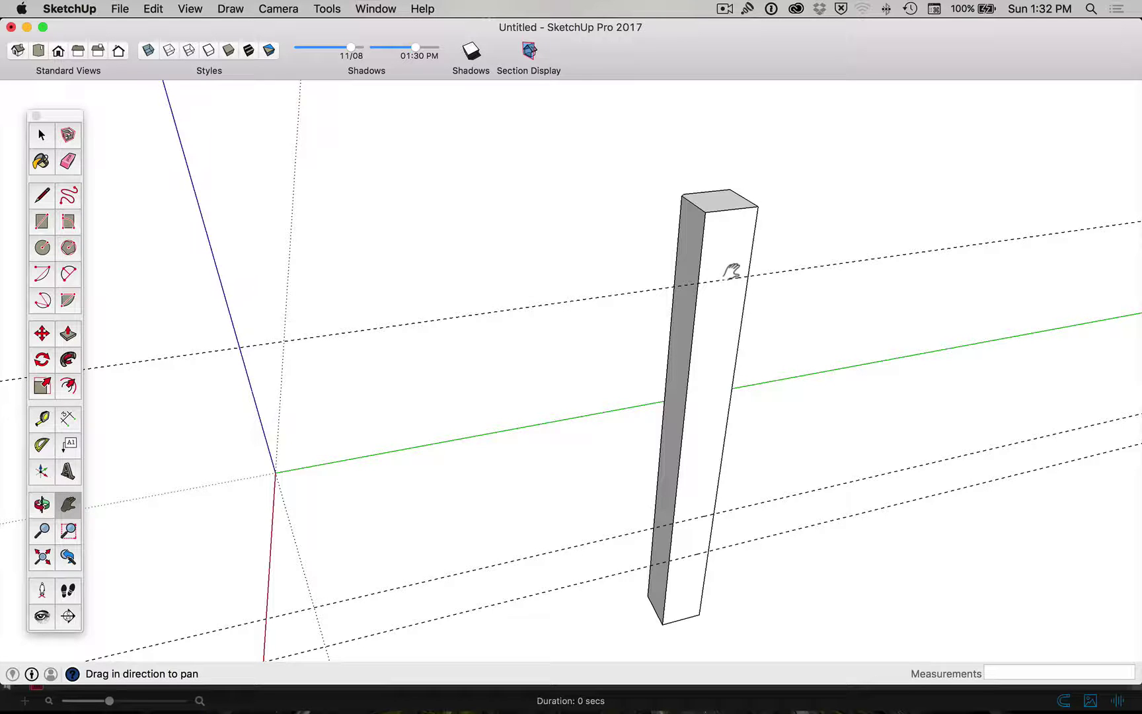
pyautogui.moveTo(732, 274)
pyautogui.mouseDown()
pyautogui.moveTo(740, 251)
pyautogui.moveTo(711, 273)
pyautogui.mouseUp()
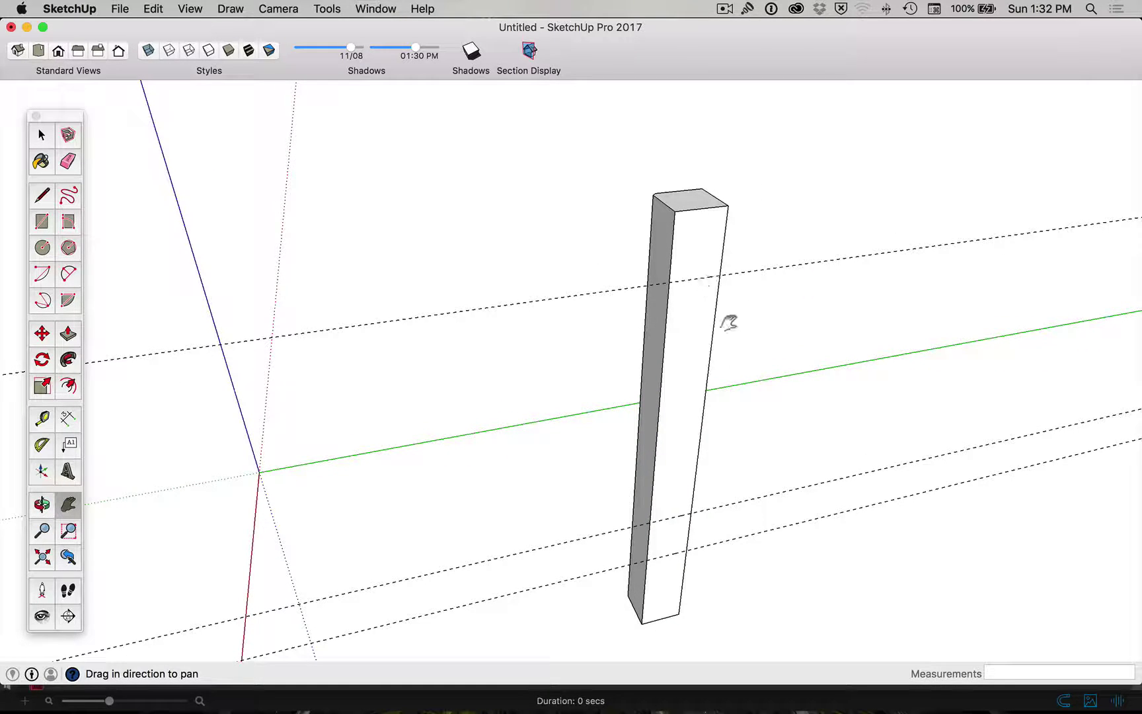
pyautogui.press('t')
pyautogui.click(722, 275)
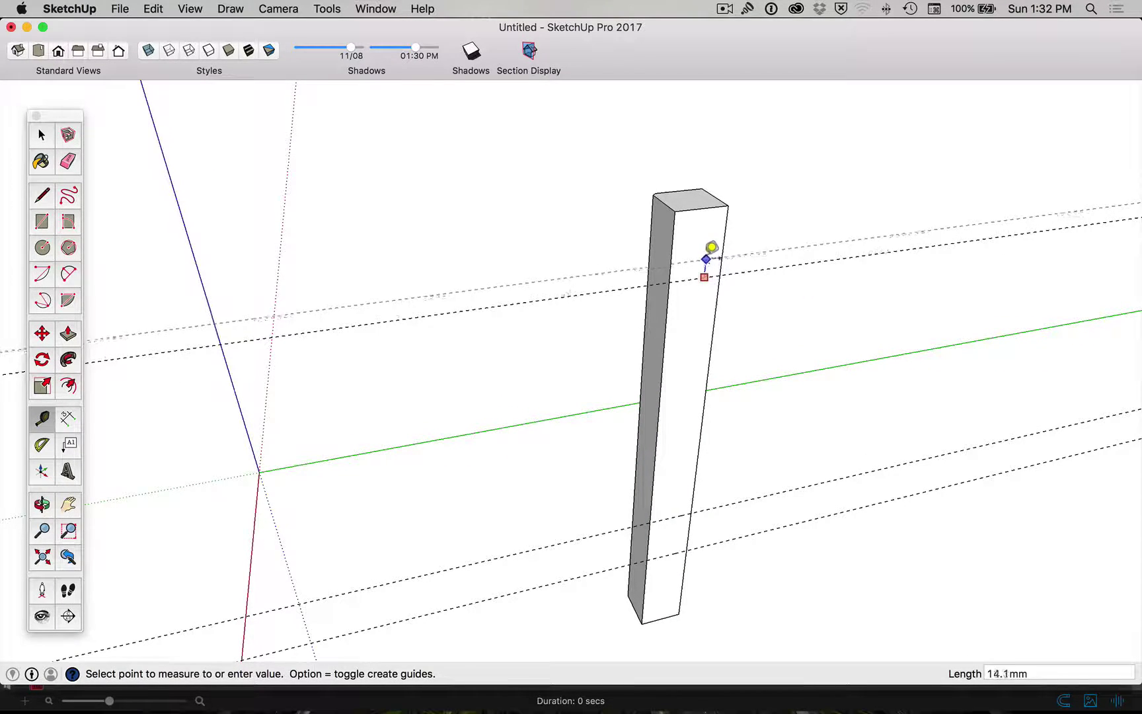
pyautogui.click(717, 258)
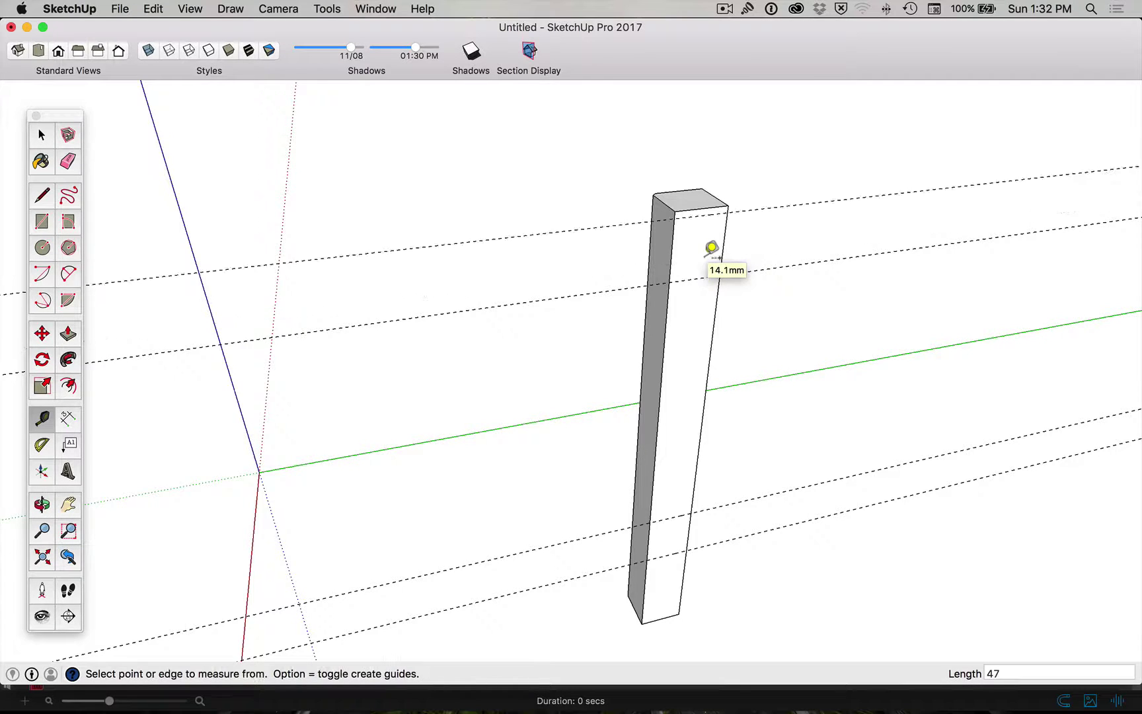
# Add two vertical guides on the leg's side face, each 15 mm in from one of its long edges.
pyautogui.press('space')
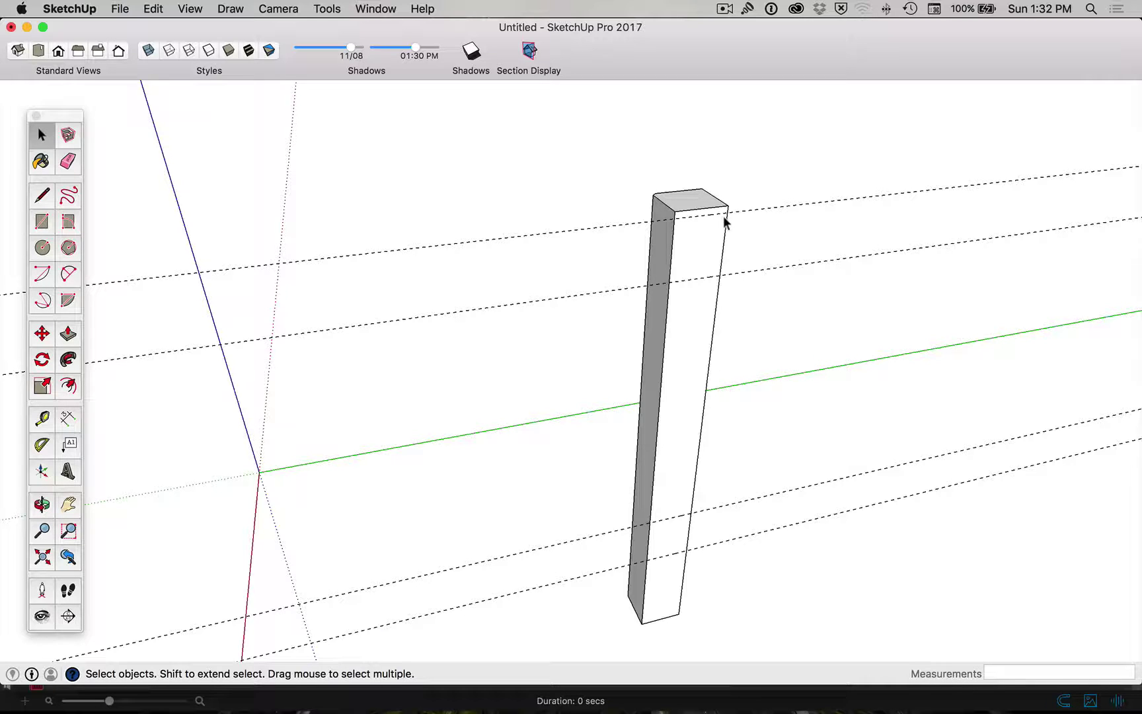
pyautogui.press('t')
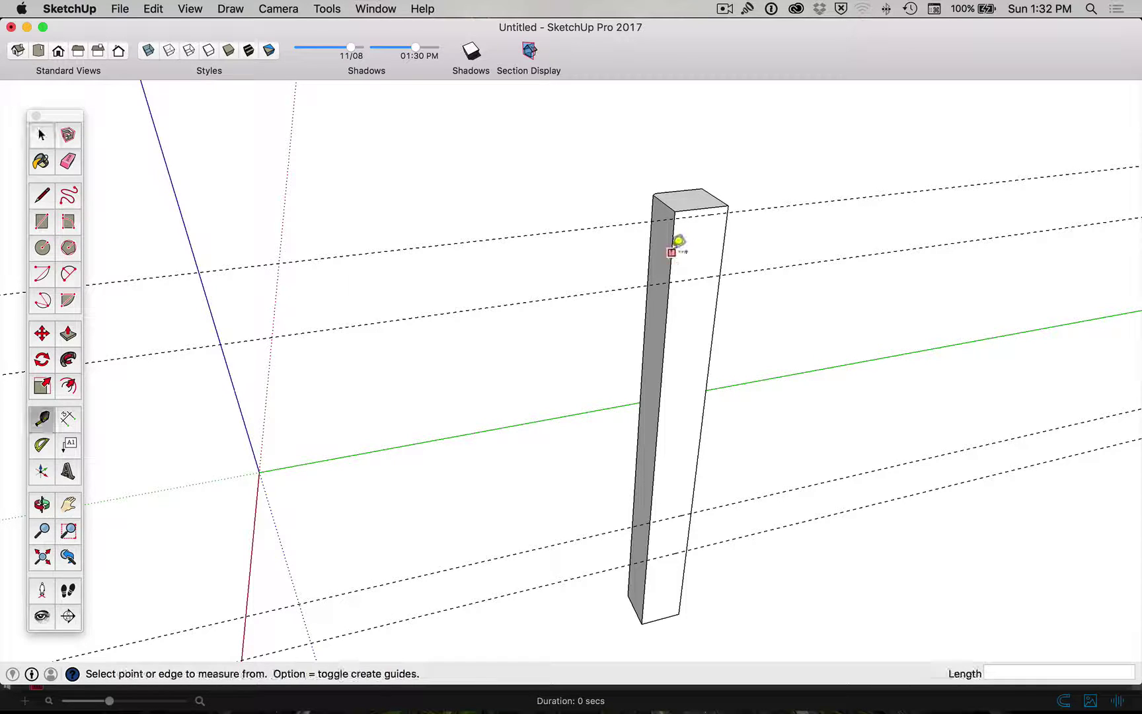
pyautogui.click(672, 253)
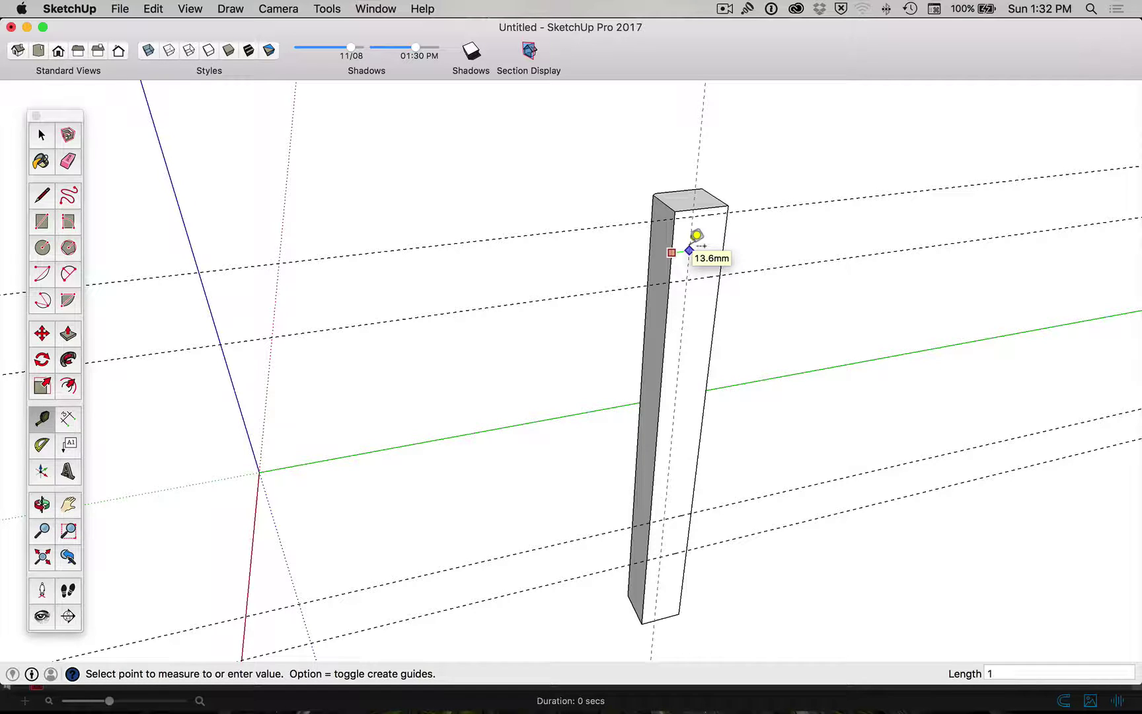
pyautogui.press('Return')
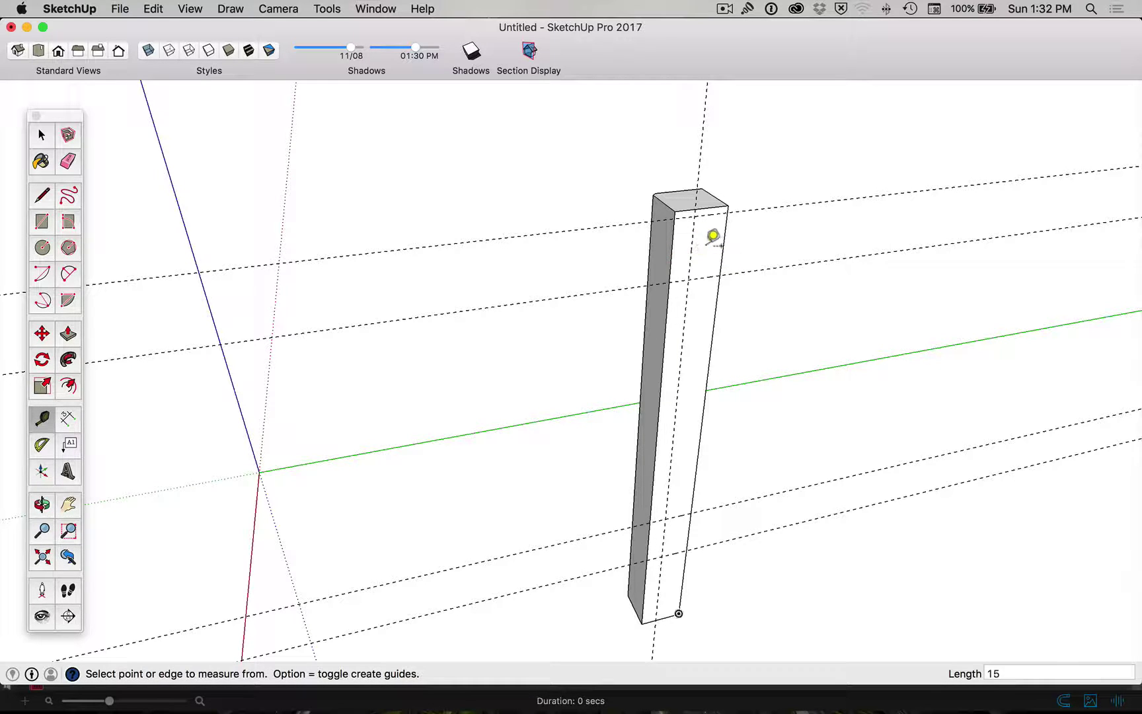
pyautogui.click(725, 236)
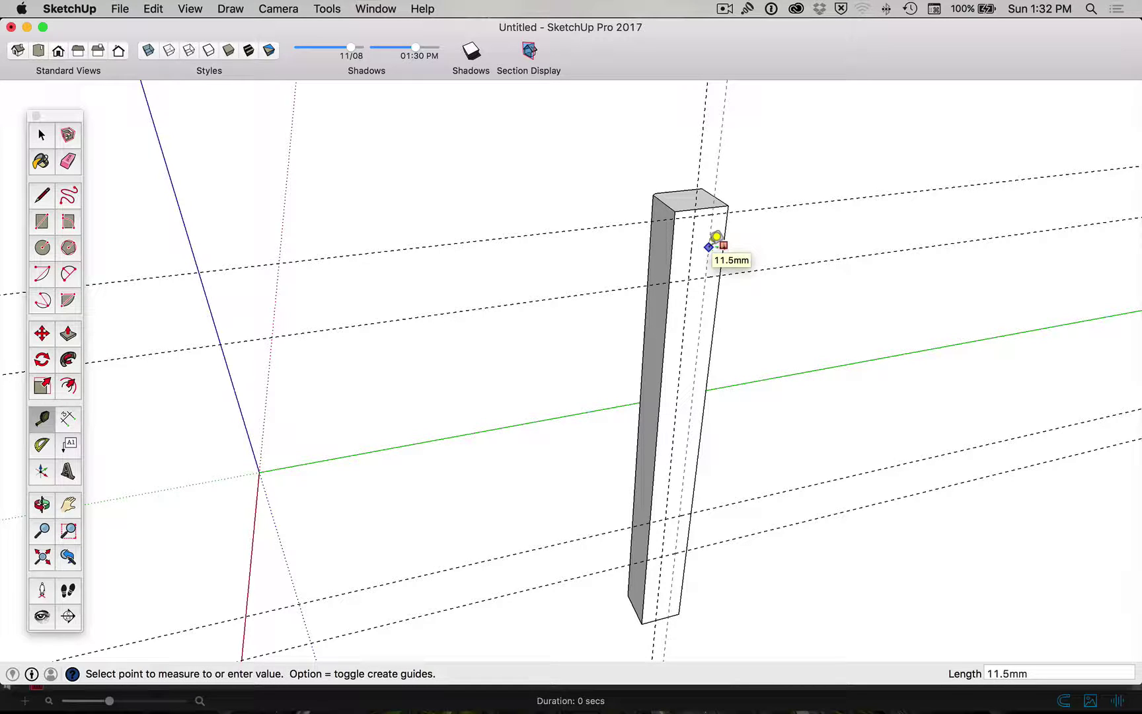
pyautogui.press('Return')
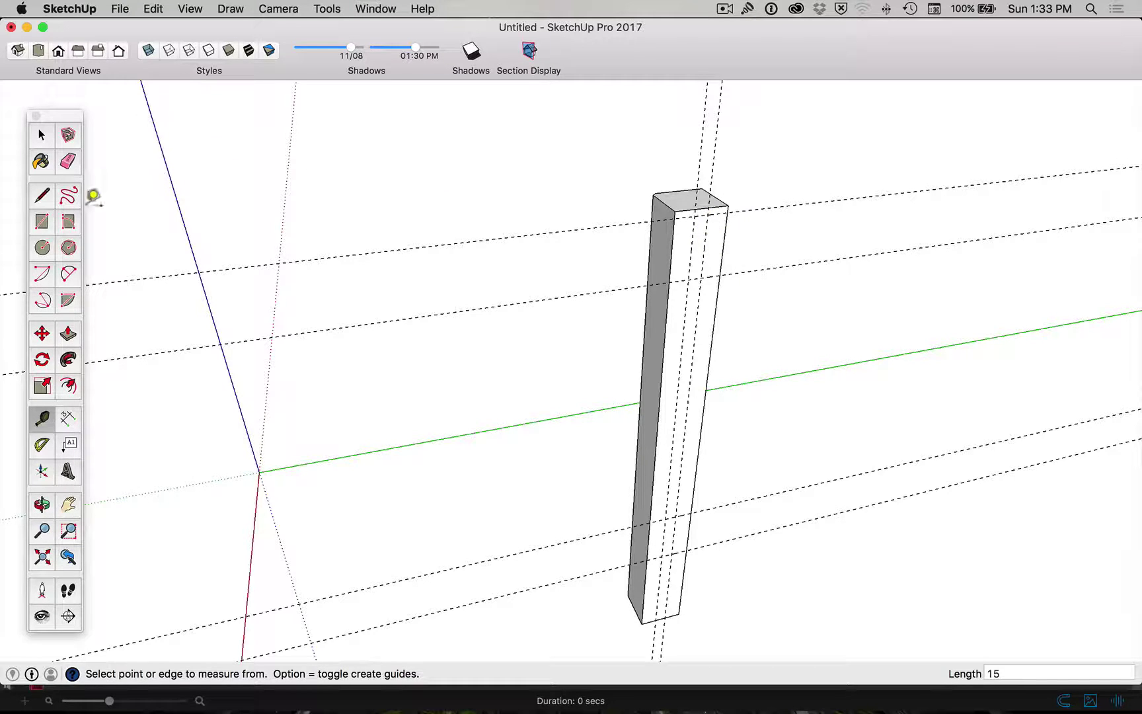
# Draw a 47 by 10 mm mortise rectangle between the guide intersections near the top of the leg's side face.
pyautogui.click(41, 221)
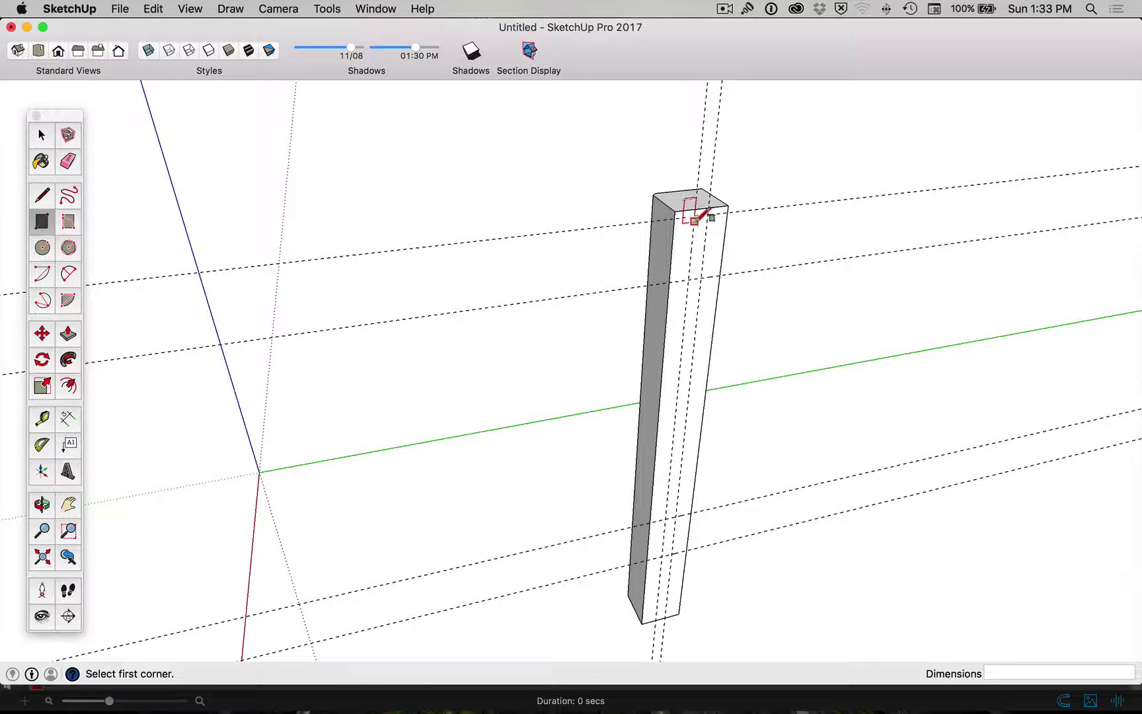
pyautogui.scroll(3, 696, 215)
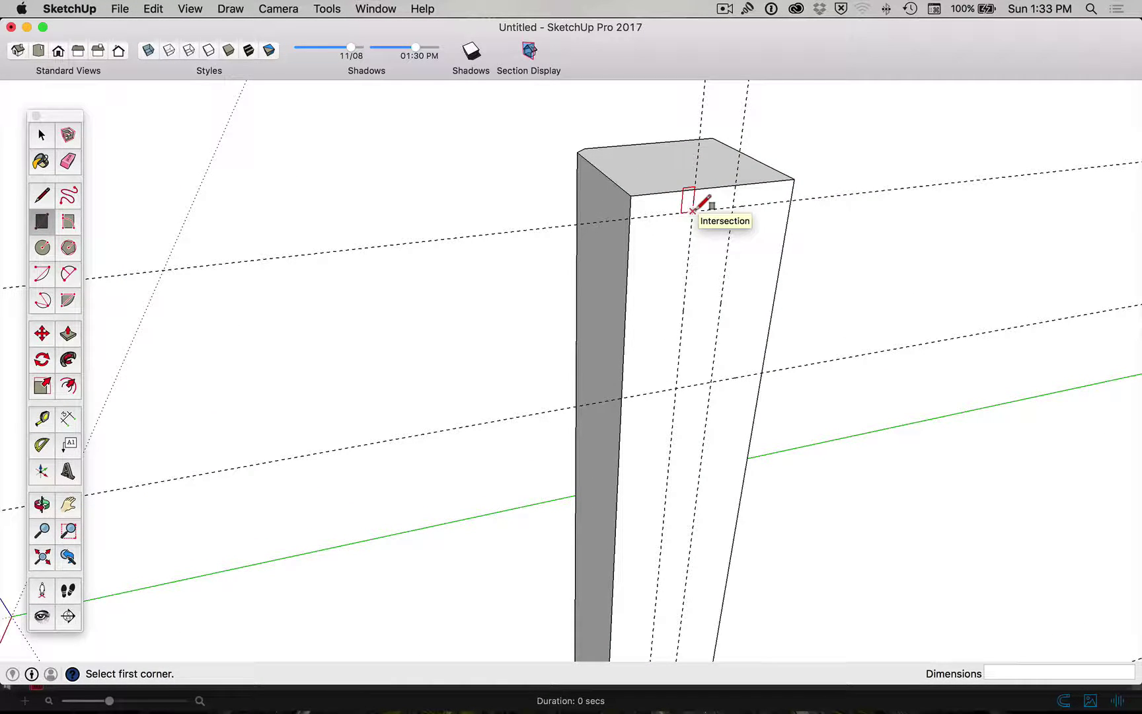
pyautogui.click(692, 211)
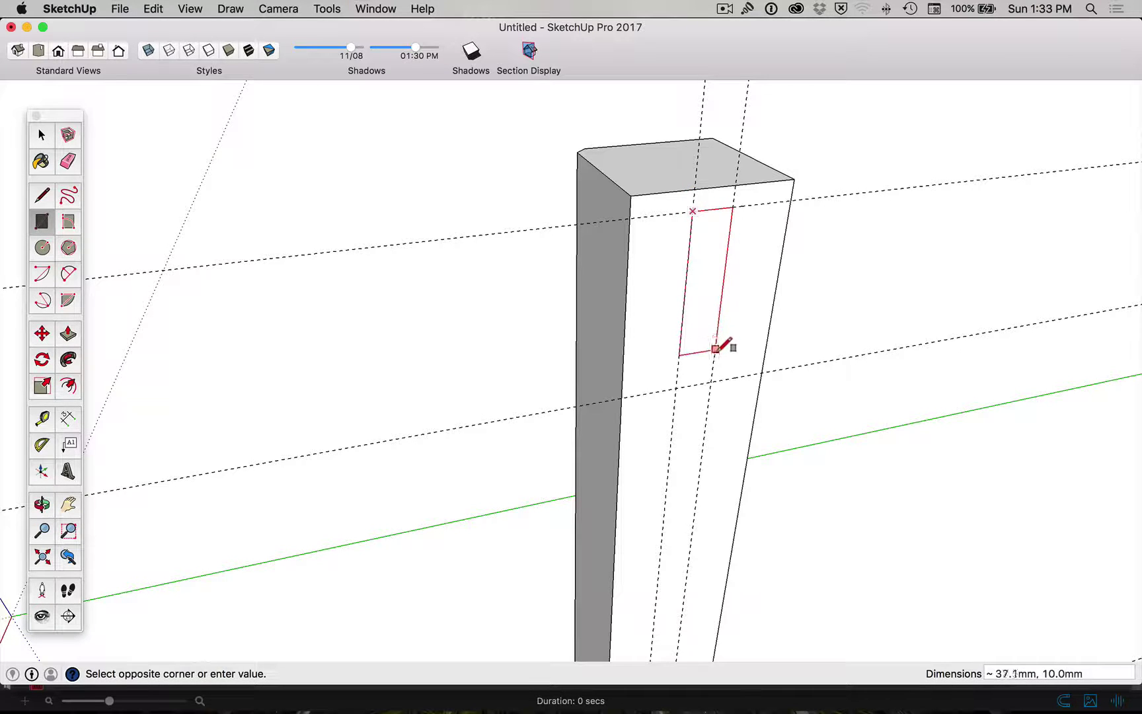
pyautogui.click(711, 381)
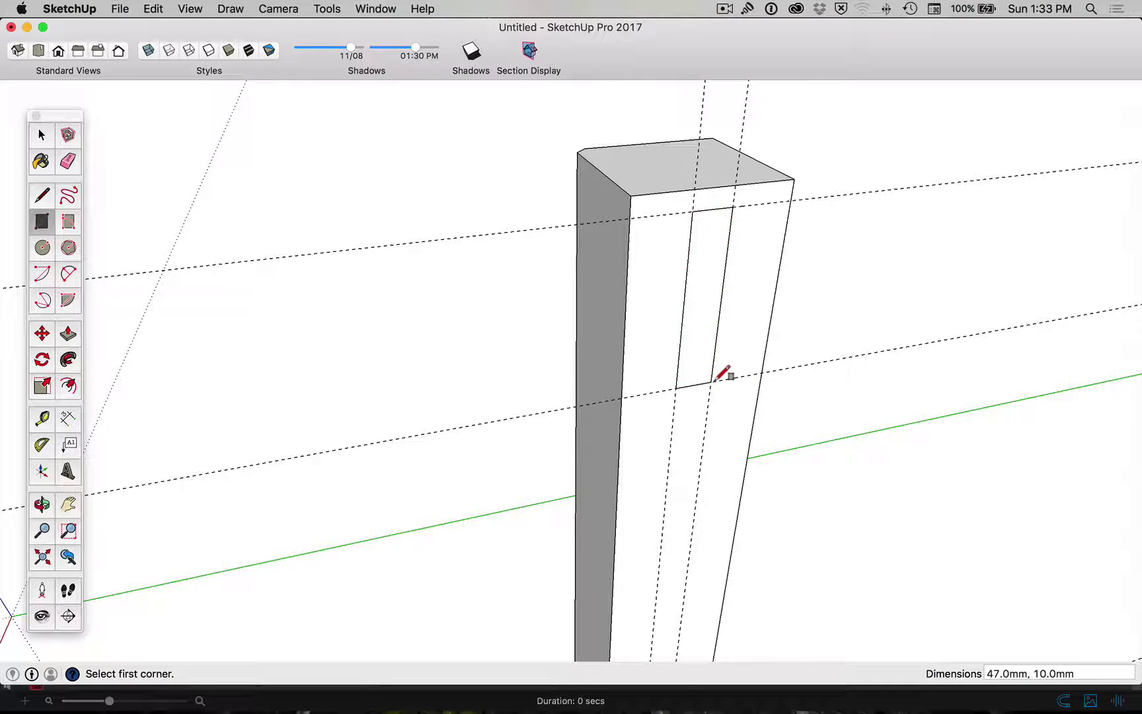
# Draw a second 47 by 10 mm mortise rectangle between the guide intersections near the bottom of the same face.
pyautogui.scroll(-6, 721, 400)
pyautogui.keyDown('shift'); pyautogui.moveTo(726, 438); pyautogui.dragTo(725, 456, button='middle'); pyautogui.keyUp('shift')
pyautogui.moveTo(724, 456); pyautogui.dragTo(742, 174)
pyautogui.scroll(5, 698, 385)
pyautogui.scroll(2, 698, 383)
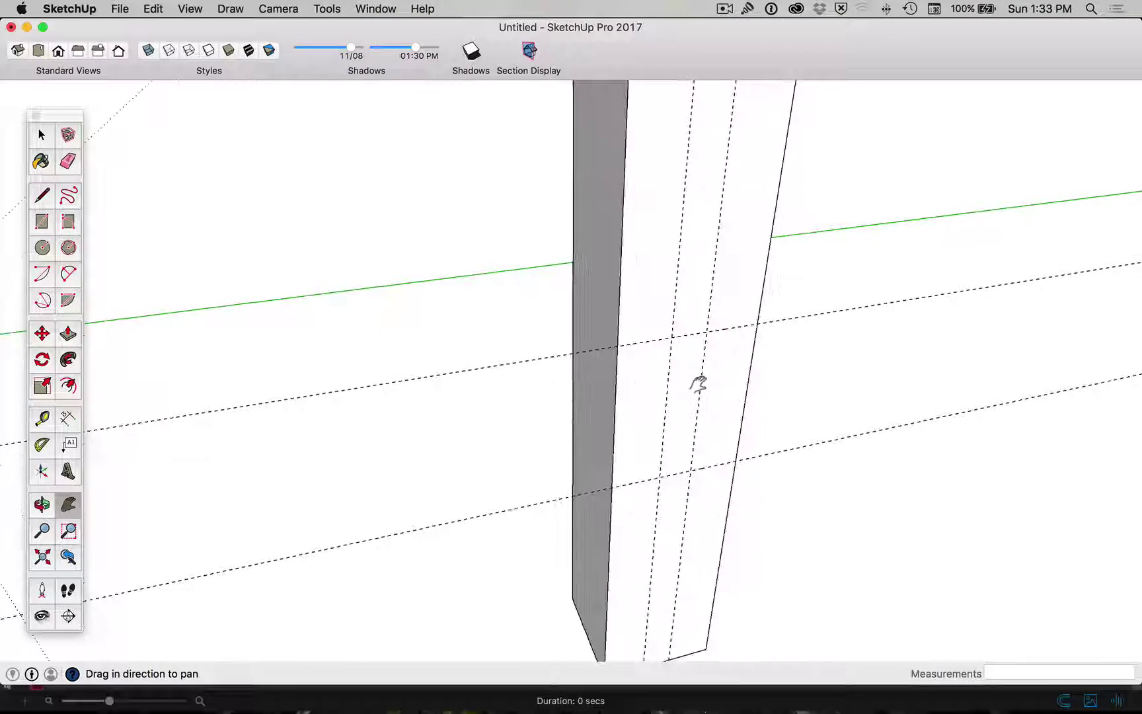
pyautogui.press('t')
pyautogui.press('r')
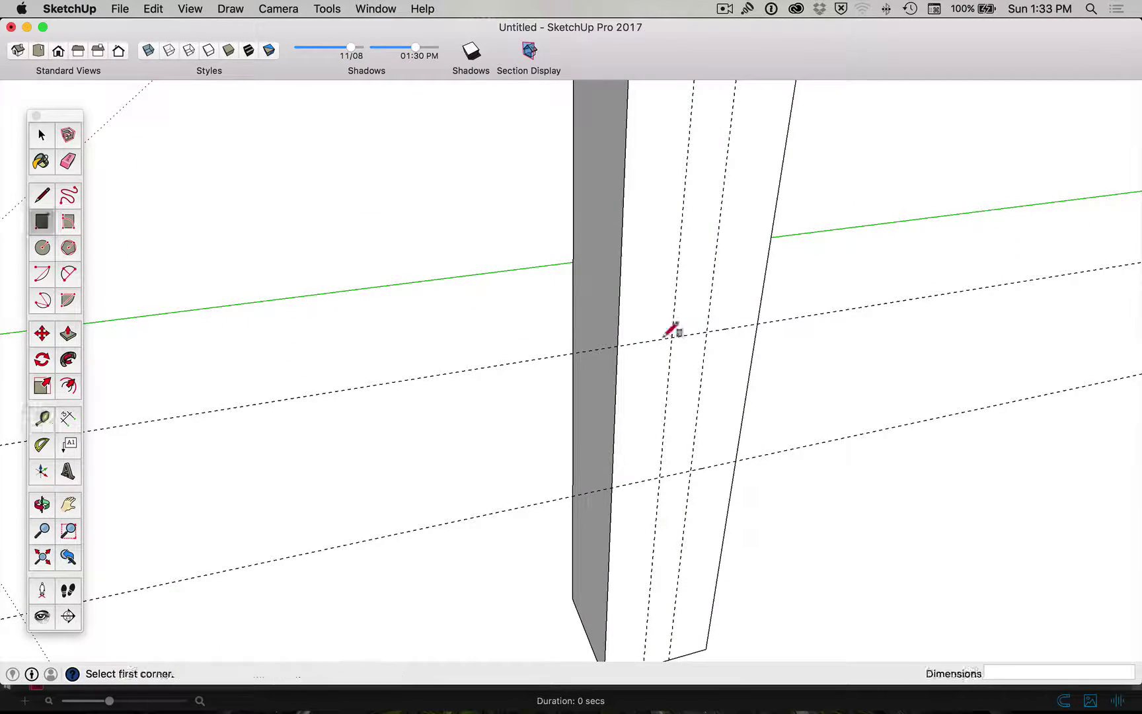
pyautogui.click(672, 337)
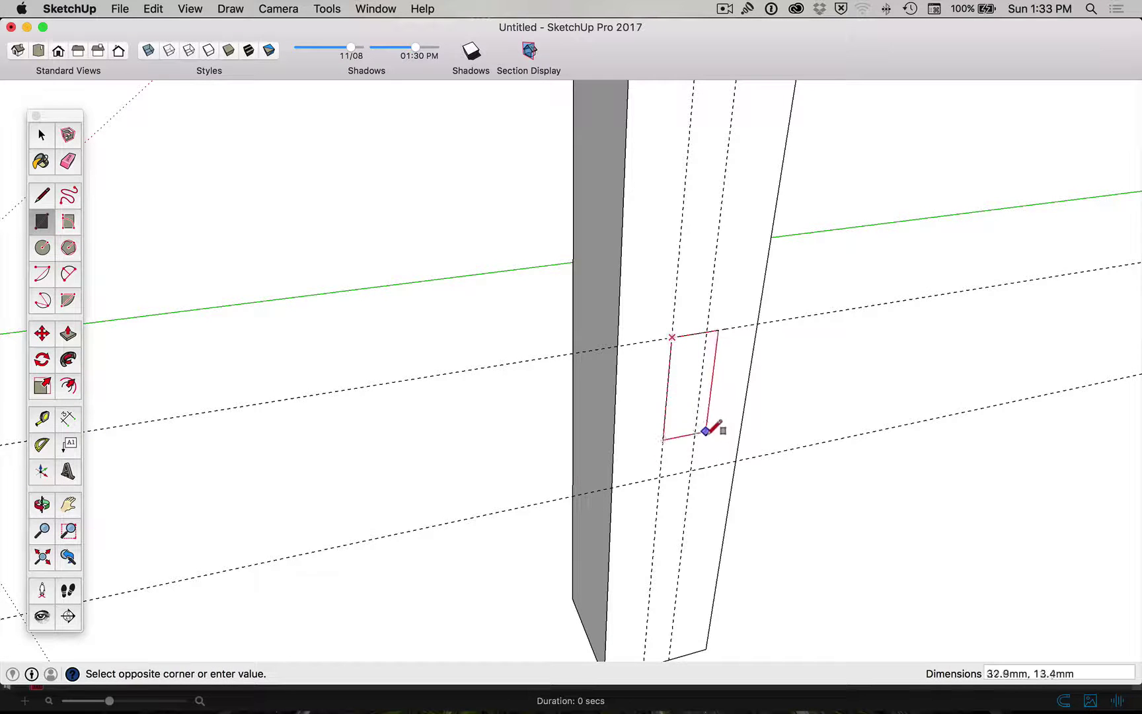
pyautogui.click(691, 470)
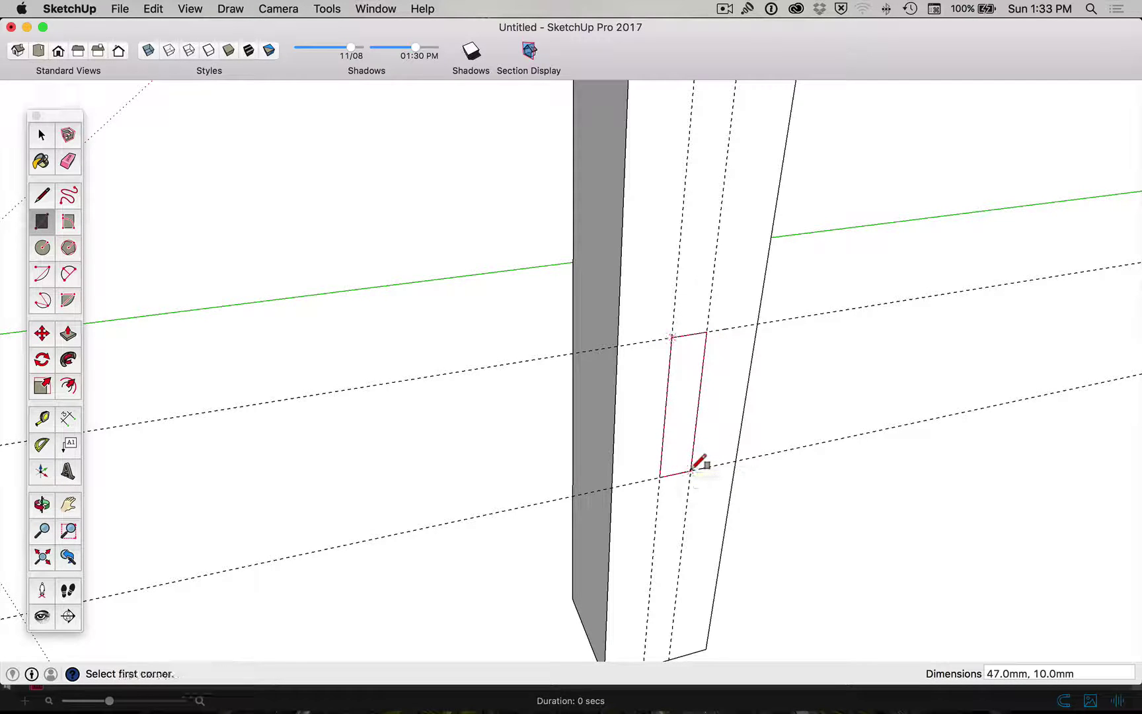
# Push the upper and lower rectangles 15 mm into the leg to cut two mortises.
pyautogui.scroll(-1, 737, 425)
pyautogui.scroll(-3, 735, 425)
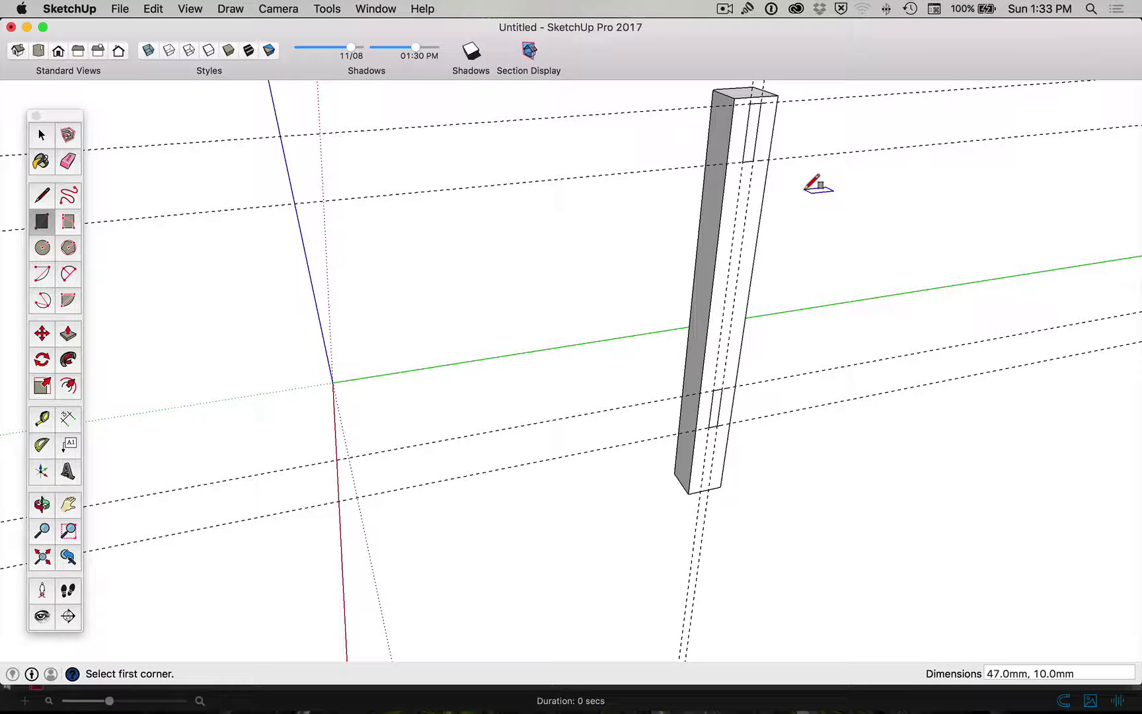
pyautogui.press('p')
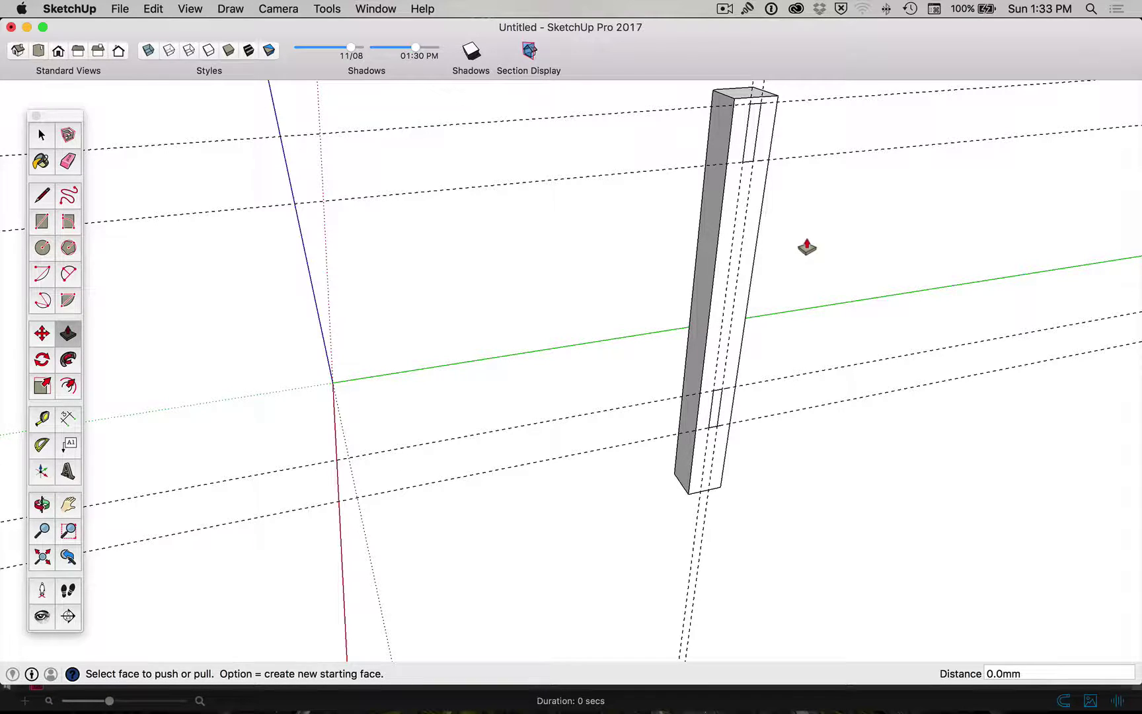
pyautogui.click(752, 131)
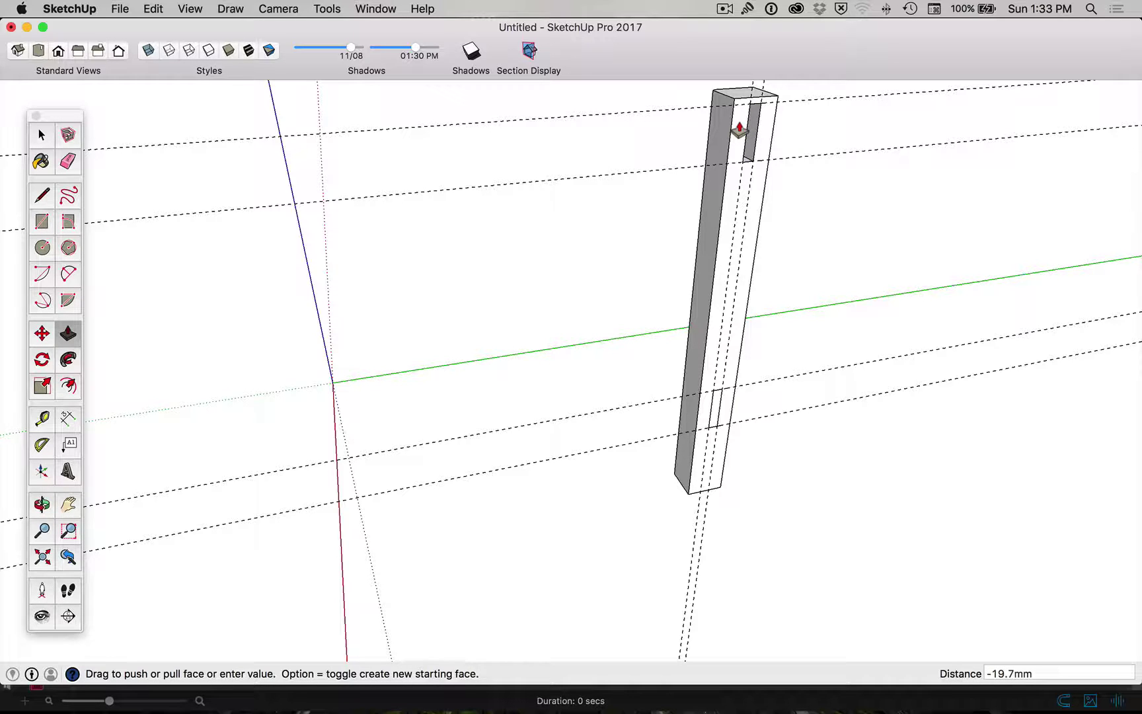
pyautogui.write('15')
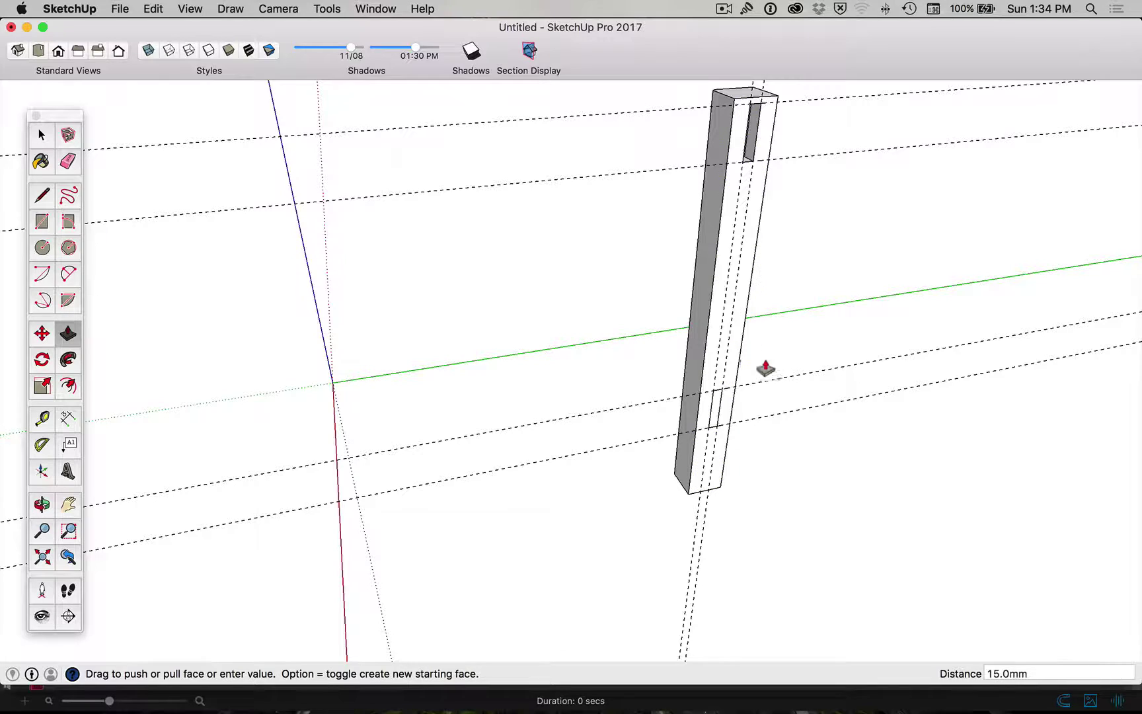
pyautogui.moveTo(715, 423); pyautogui.dragTo(709, 418)
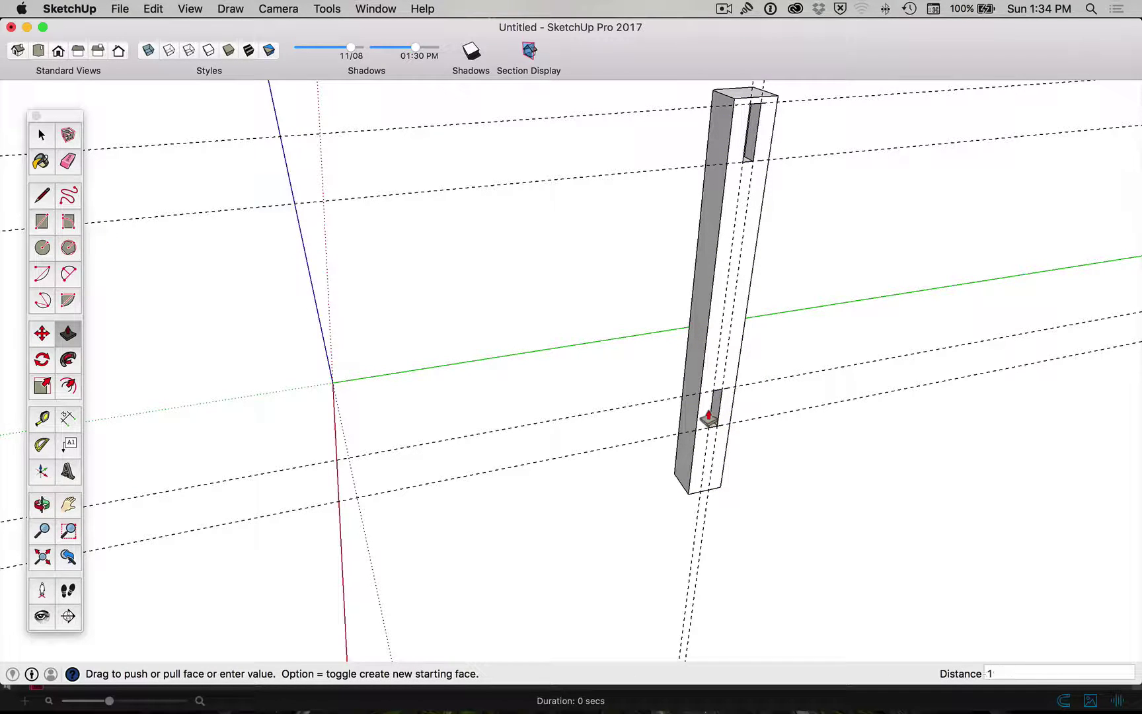
# Place guides 89 mm and 136 mm above the bottom edge of the adjacent face, aligned with the lower mortise's ends.
pyautogui.moveTo(782, 387); pyautogui.dragTo(310, 322, button='middle')
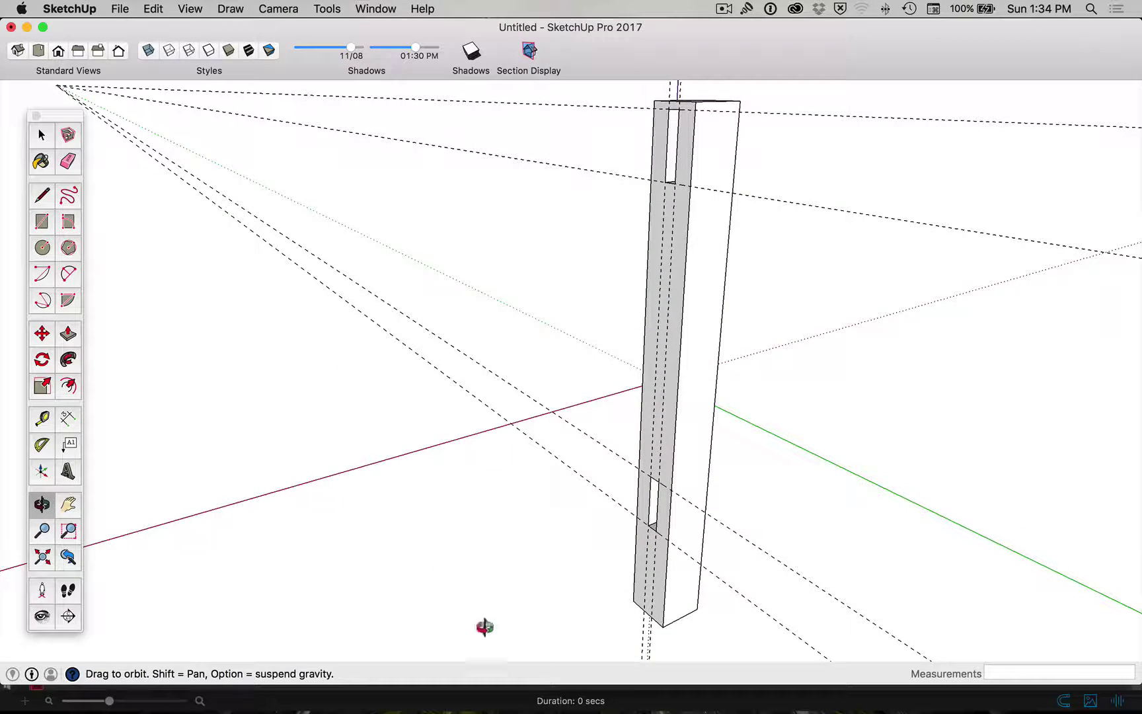
pyautogui.press('space')
pyautogui.press('t')
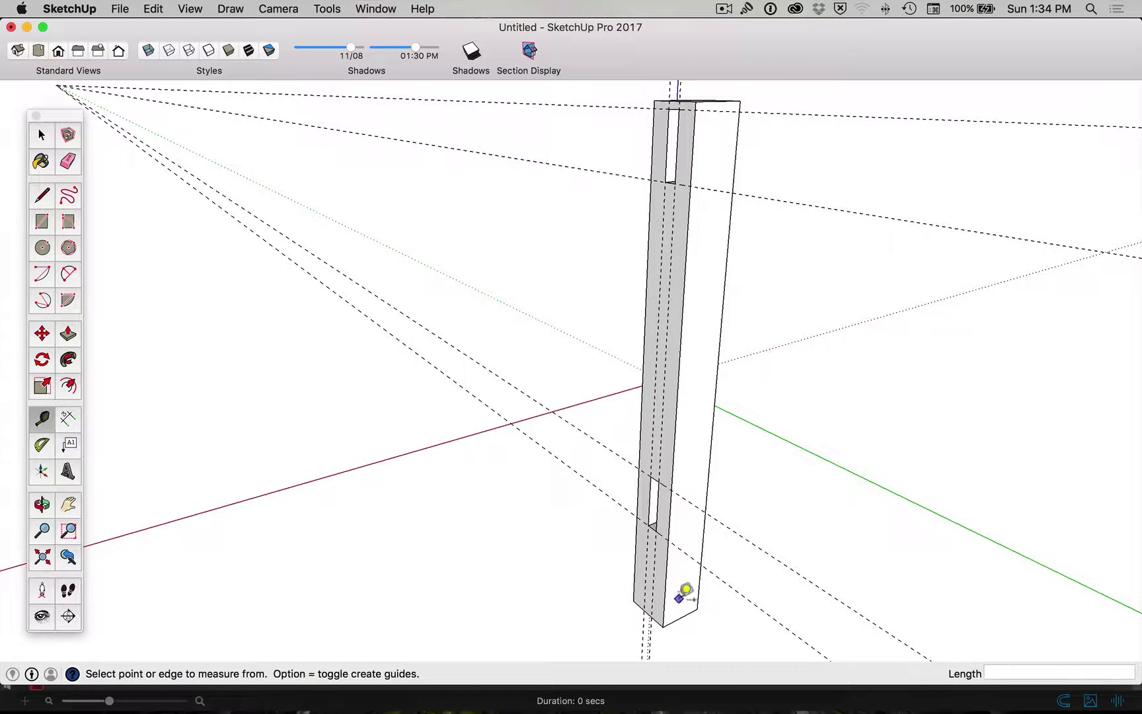
pyautogui.click(680, 616)
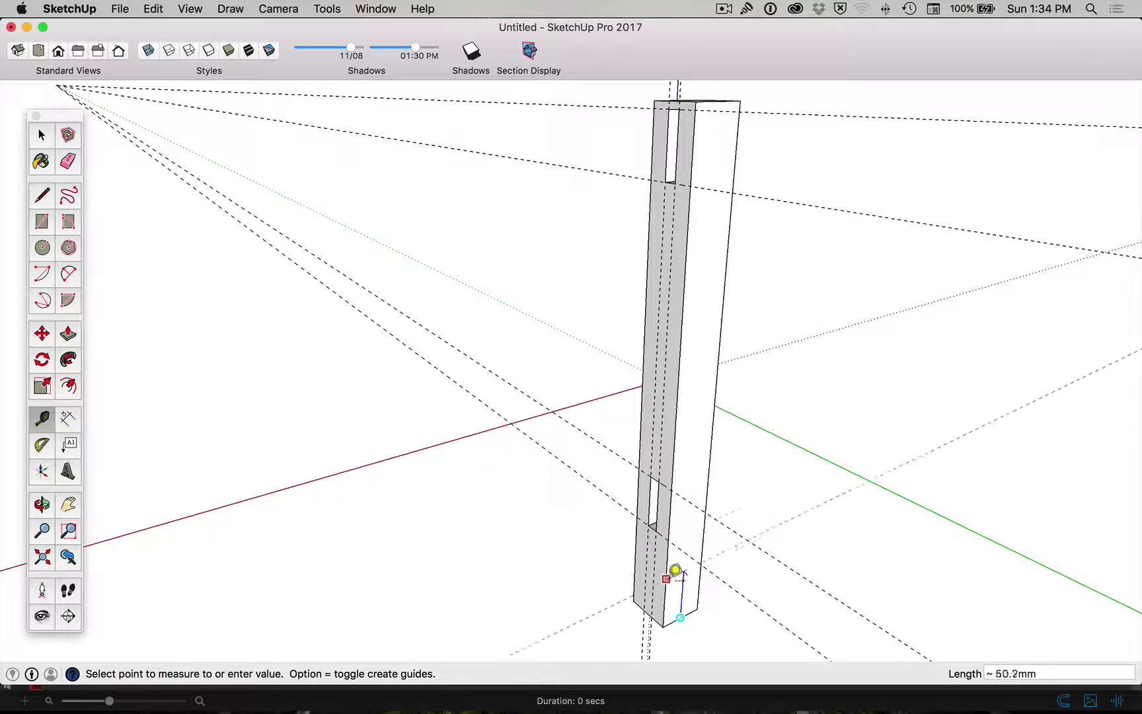
pyautogui.click(673, 529)
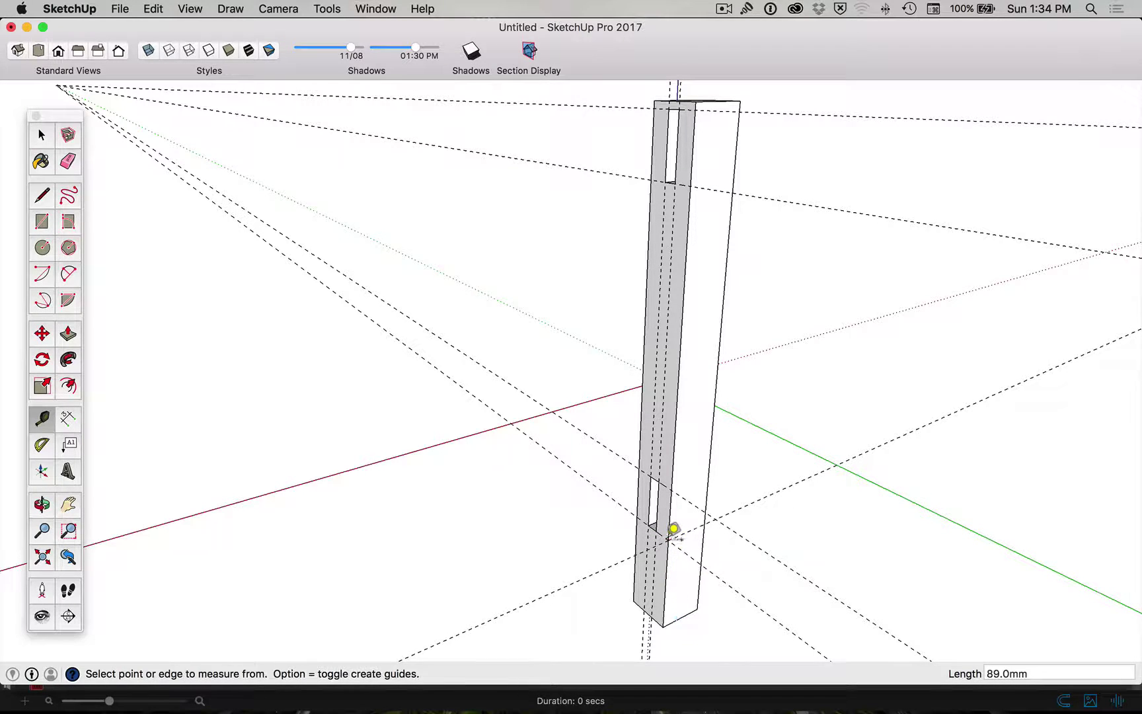
pyautogui.click(680, 615)
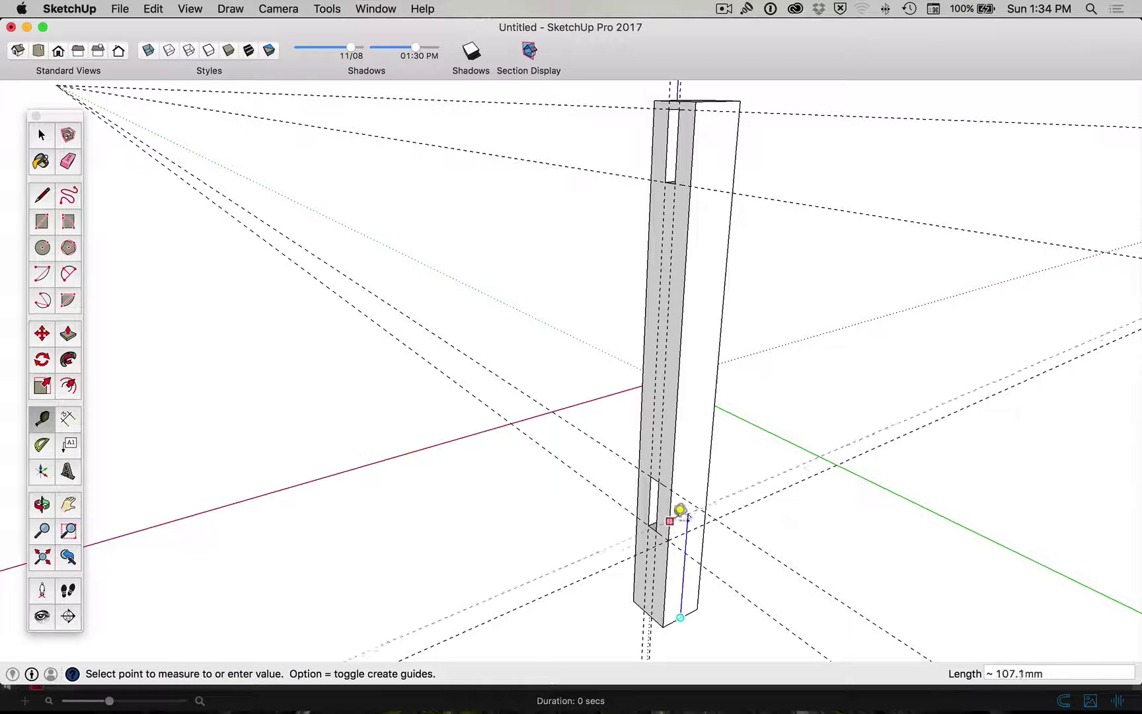
pyautogui.click(677, 480)
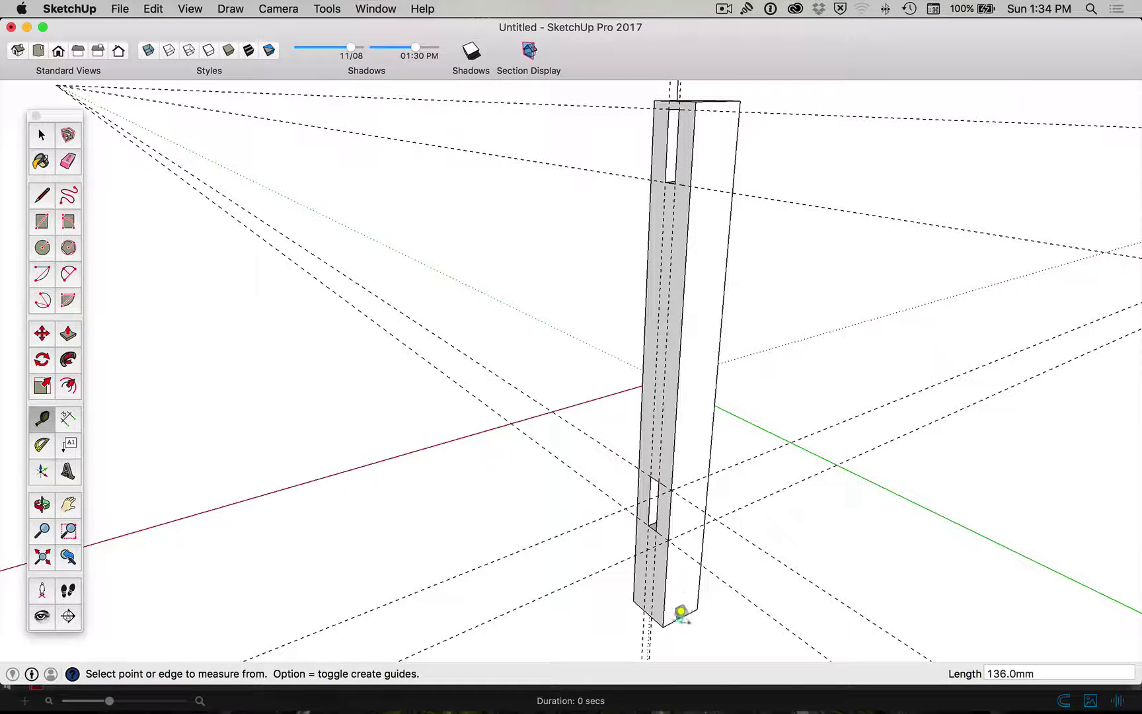
# Place guides 368 mm and 415 mm above the bottom edge of the adjacent face, aligned with the upper mortise's ends.
pyautogui.click(681, 616)
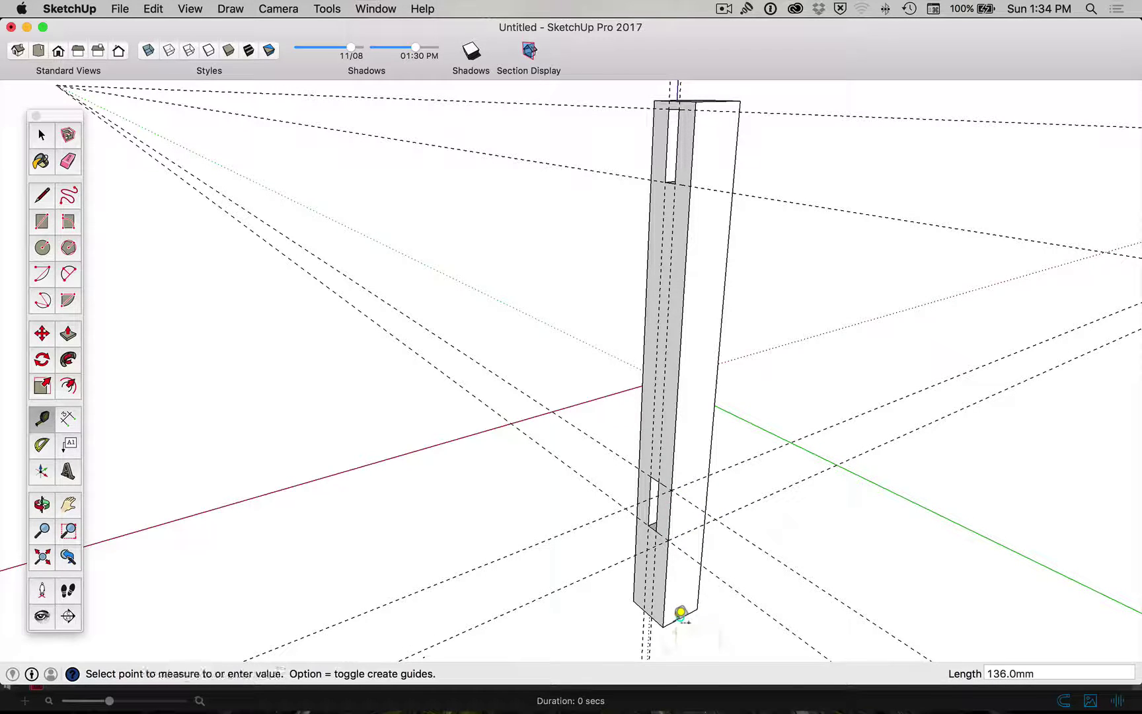
pyautogui.click(695, 177)
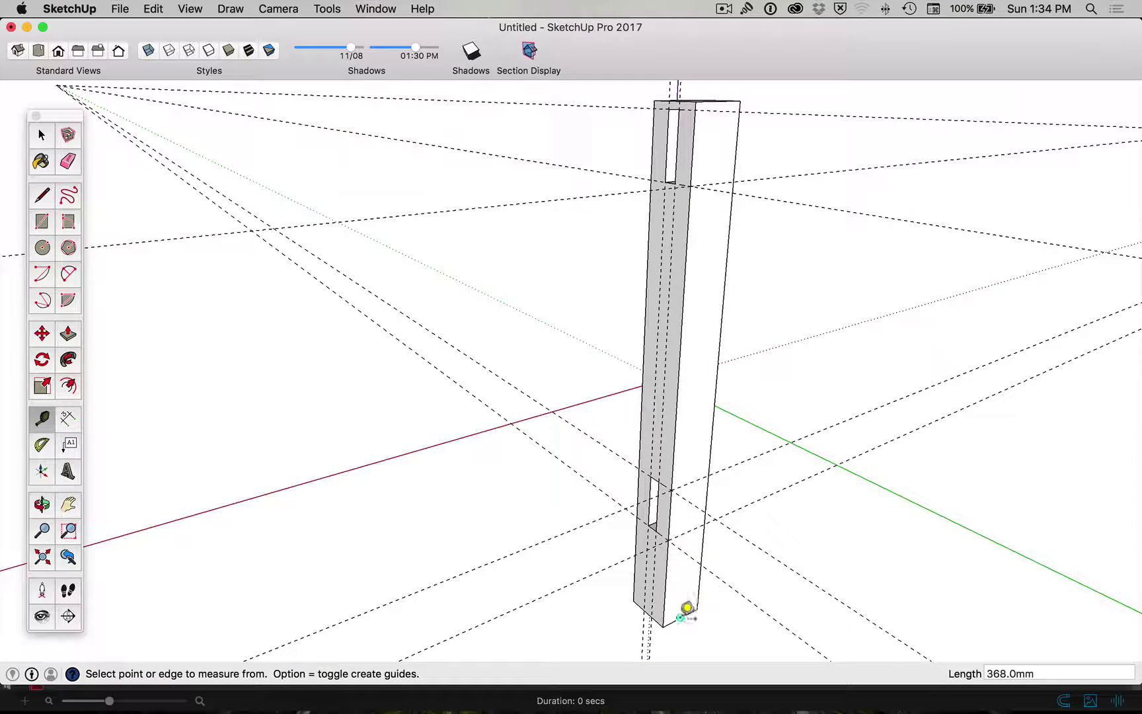
pyautogui.click(681, 617)
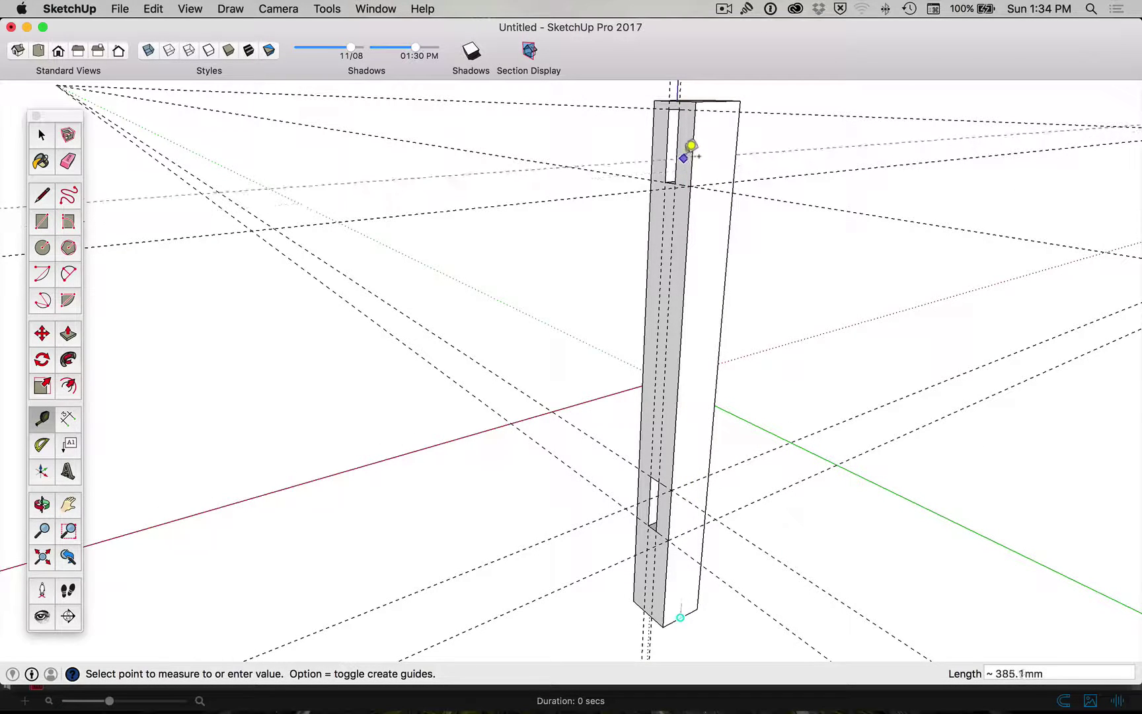
pyautogui.click(703, 102)
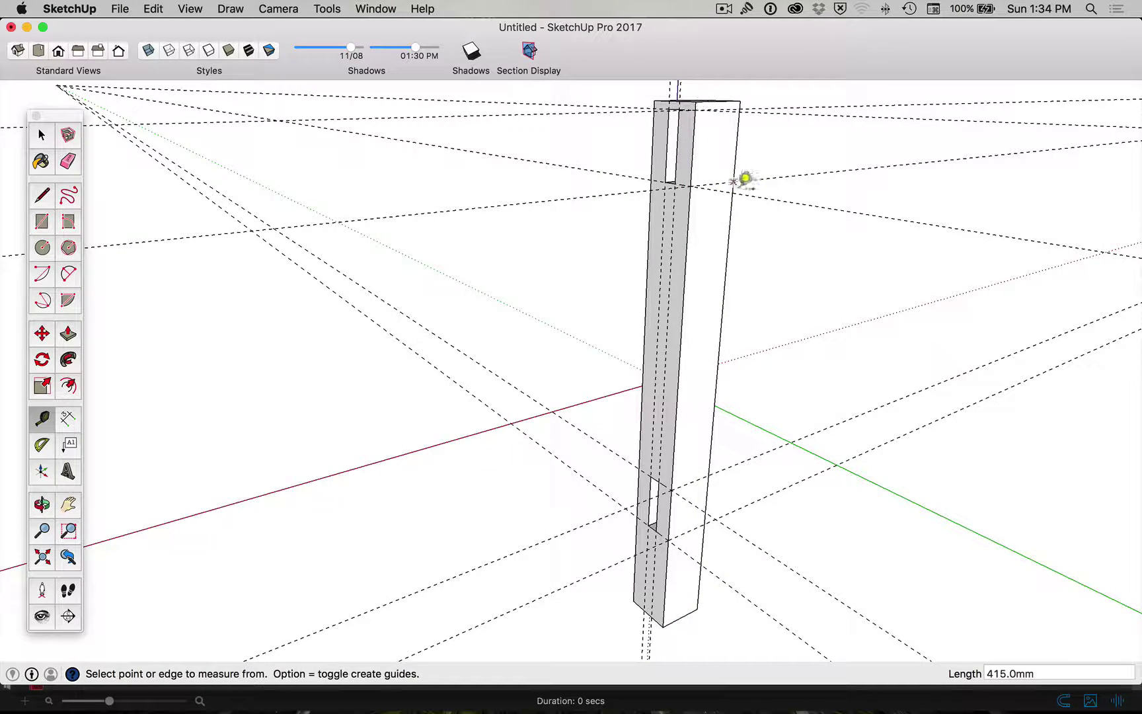
# Add two vertical guides on the adjacent face, each 15 mm in from one of its long edges.
pyautogui.press('o')
pyautogui.moveTo(800, 290); pyautogui.dragTo(526, 309)
pyautogui.press('t')
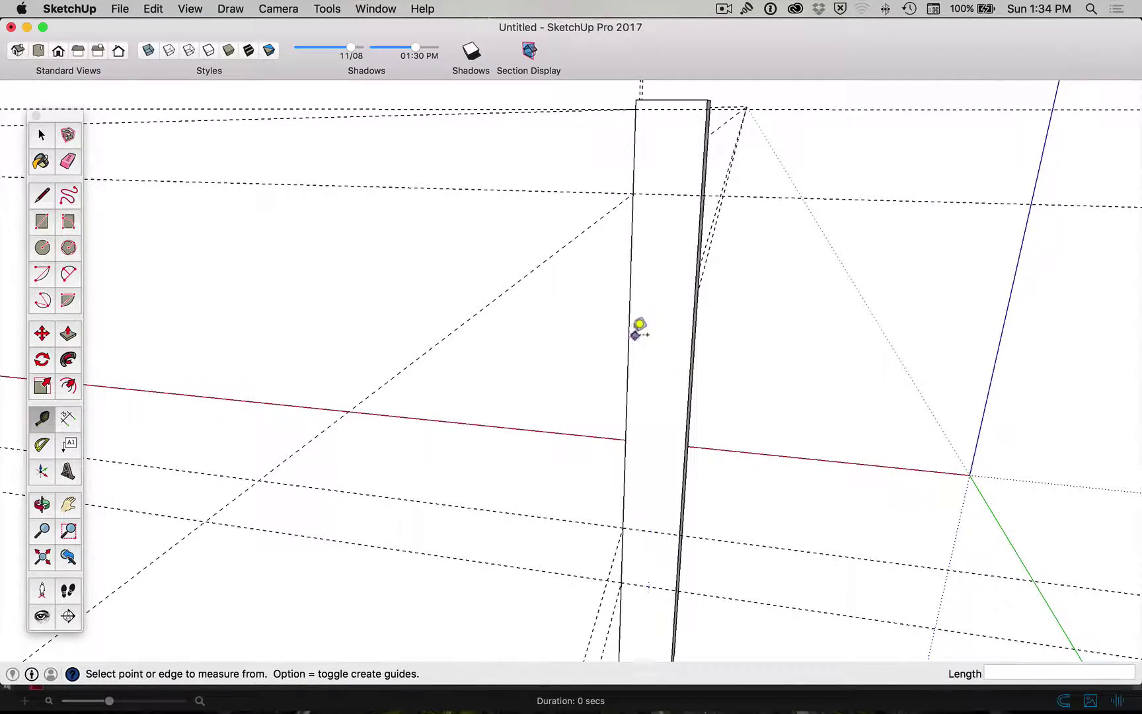
pyautogui.click(629, 335)
pyautogui.write('15')
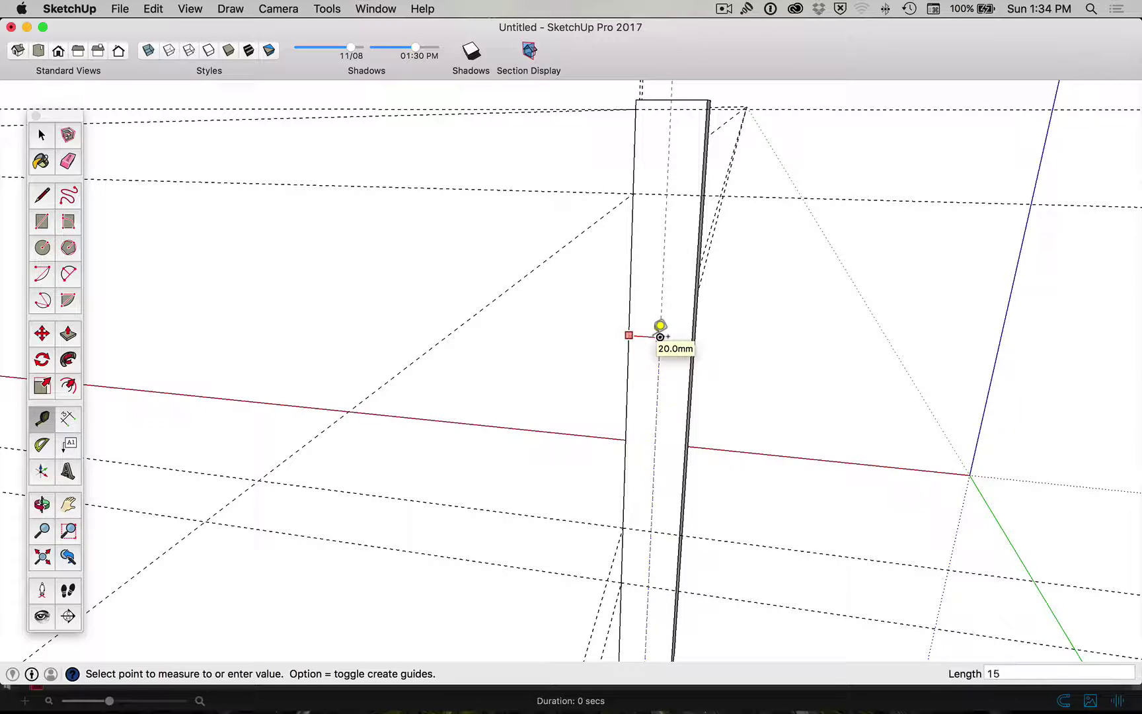
pyautogui.press('Return')
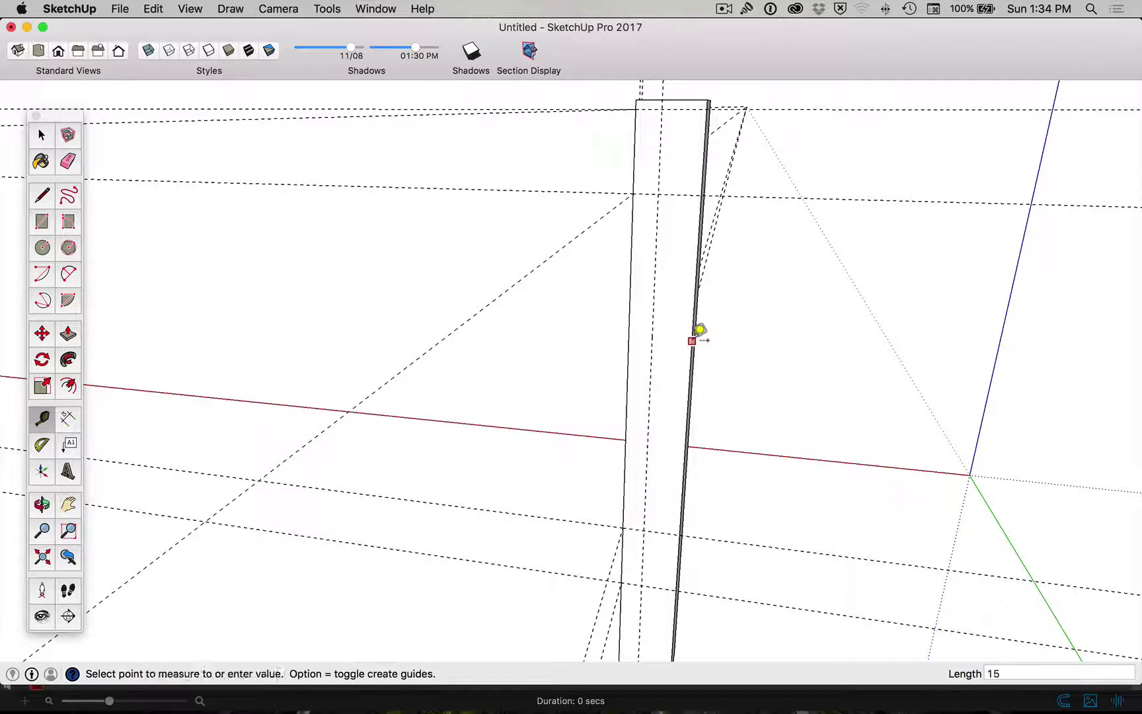
pyautogui.write('1')
pyautogui.press('Return')
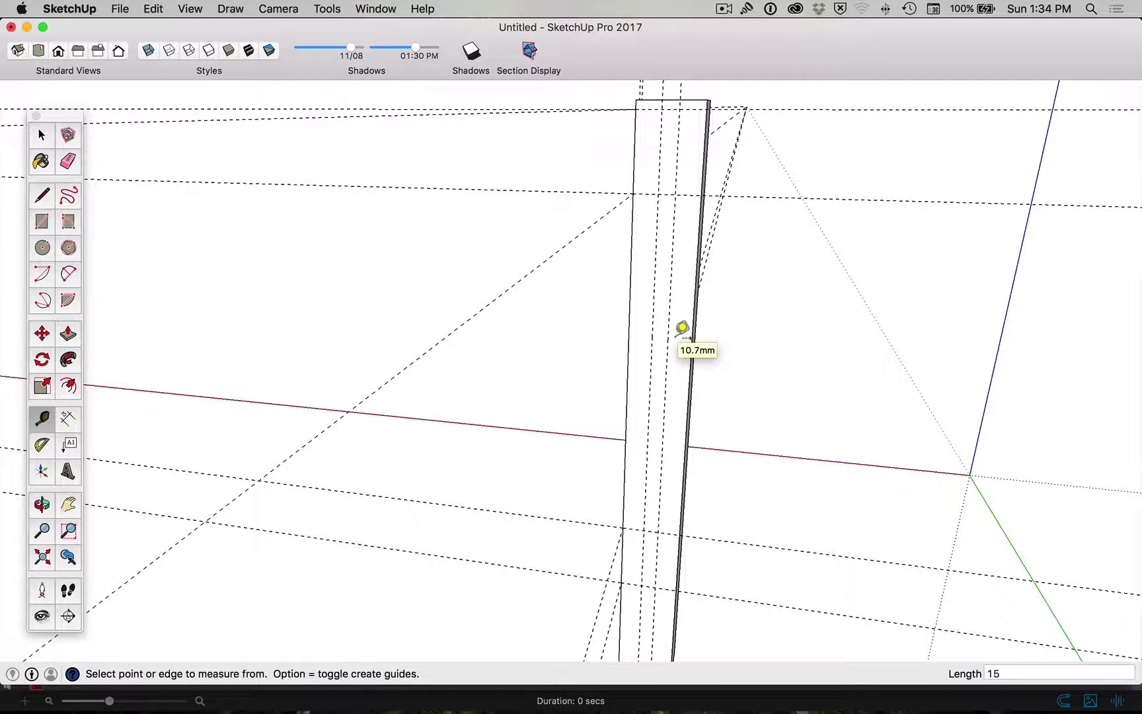
# Draw a 47 by 10 mm mortise rectangle between the upper guide intersections on the adjacent face.
pyautogui.press('r')
pyautogui.click(662, 109)
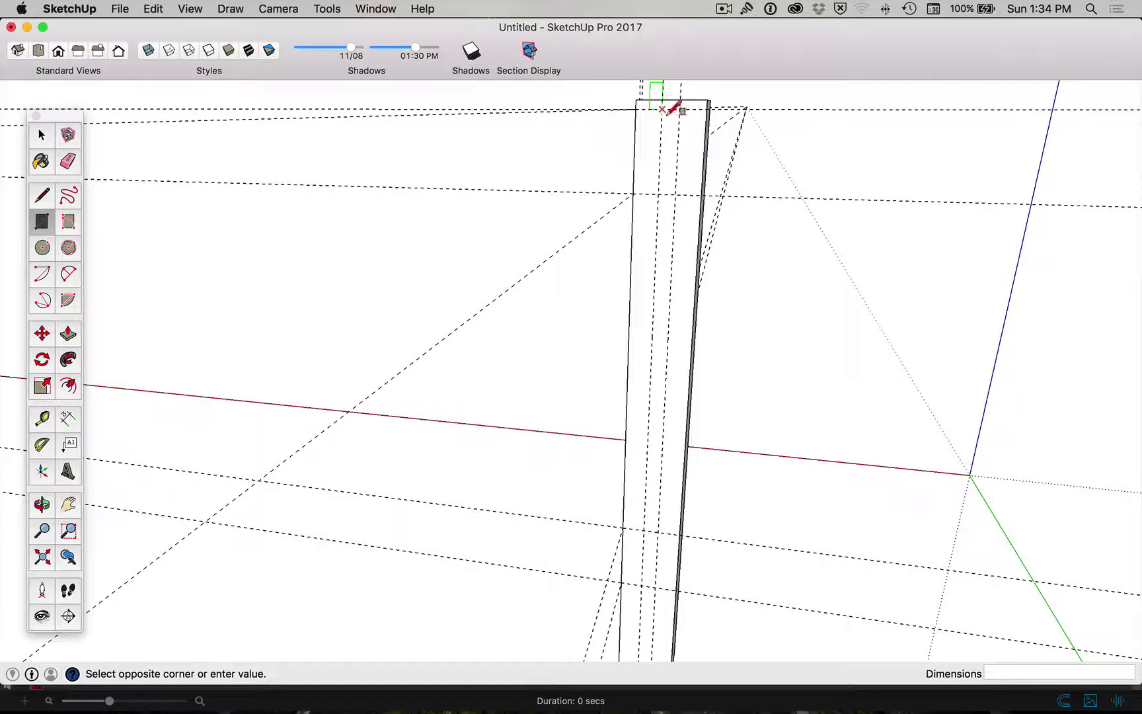
pyautogui.press('Escape')
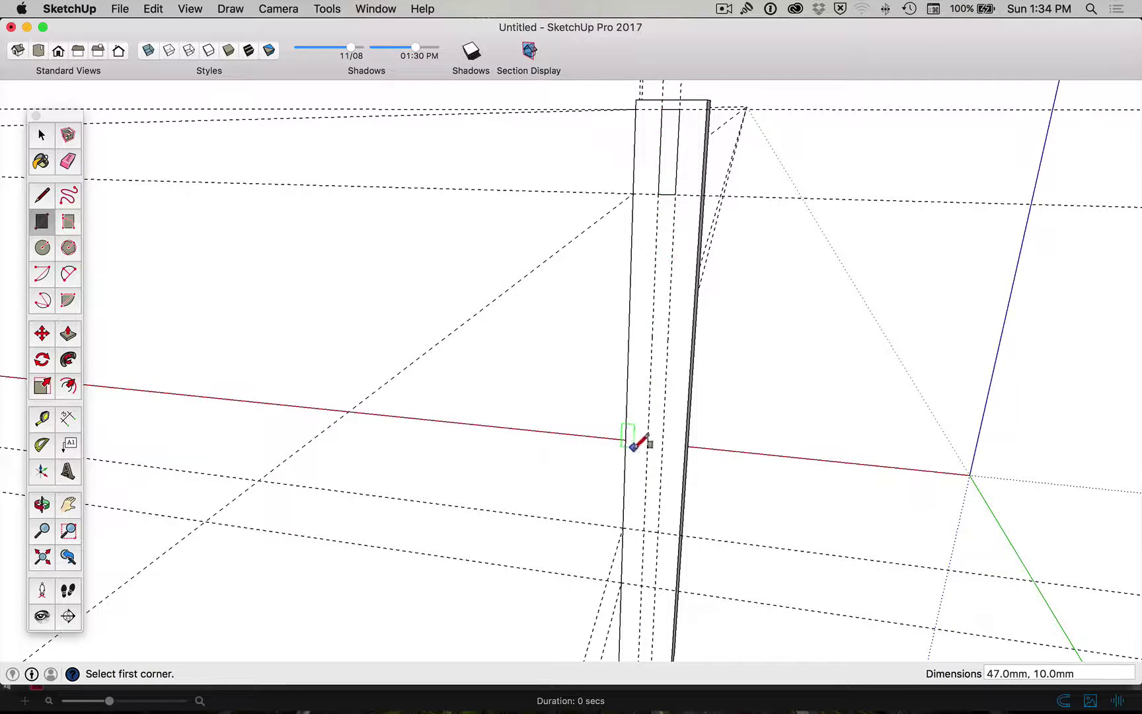
# Draw a 47 by 10 mm mortise rectangle between the lower guide intersections on the adjacent face.
pyautogui.keyDown('shift'); pyautogui.moveTo(637, 441); pyautogui.dragTo(659, 226, button='middle'); pyautogui.keyUp('shift')
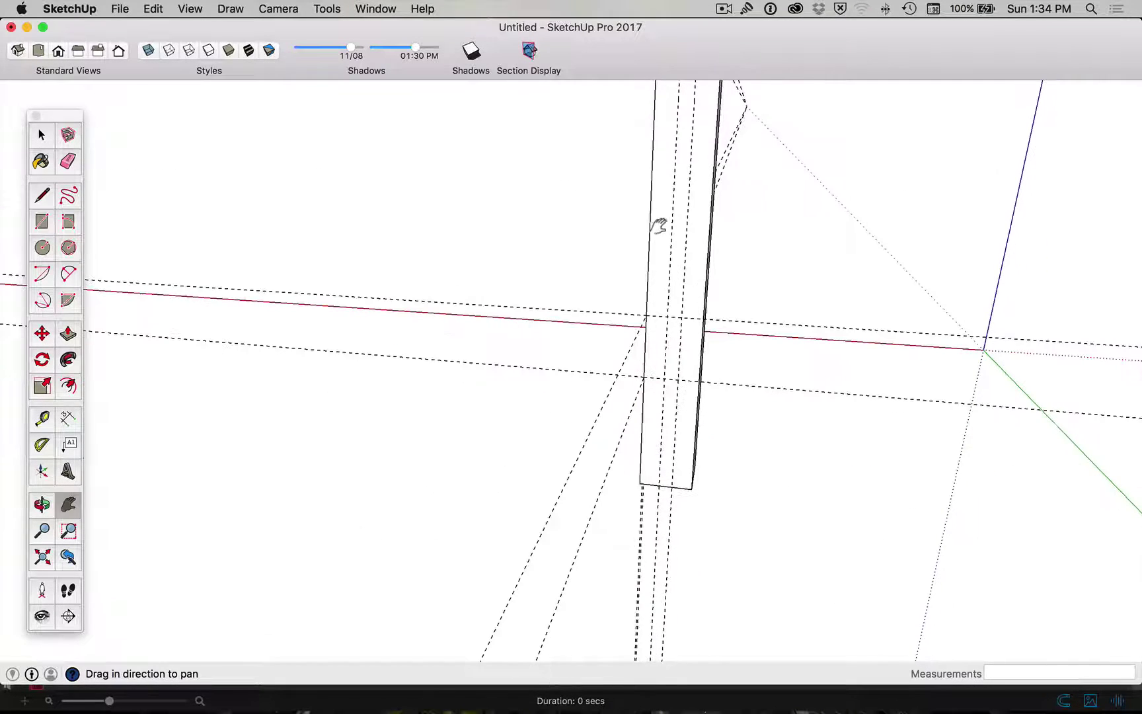
pyautogui.click(666, 317)
pyautogui.click(680, 380)
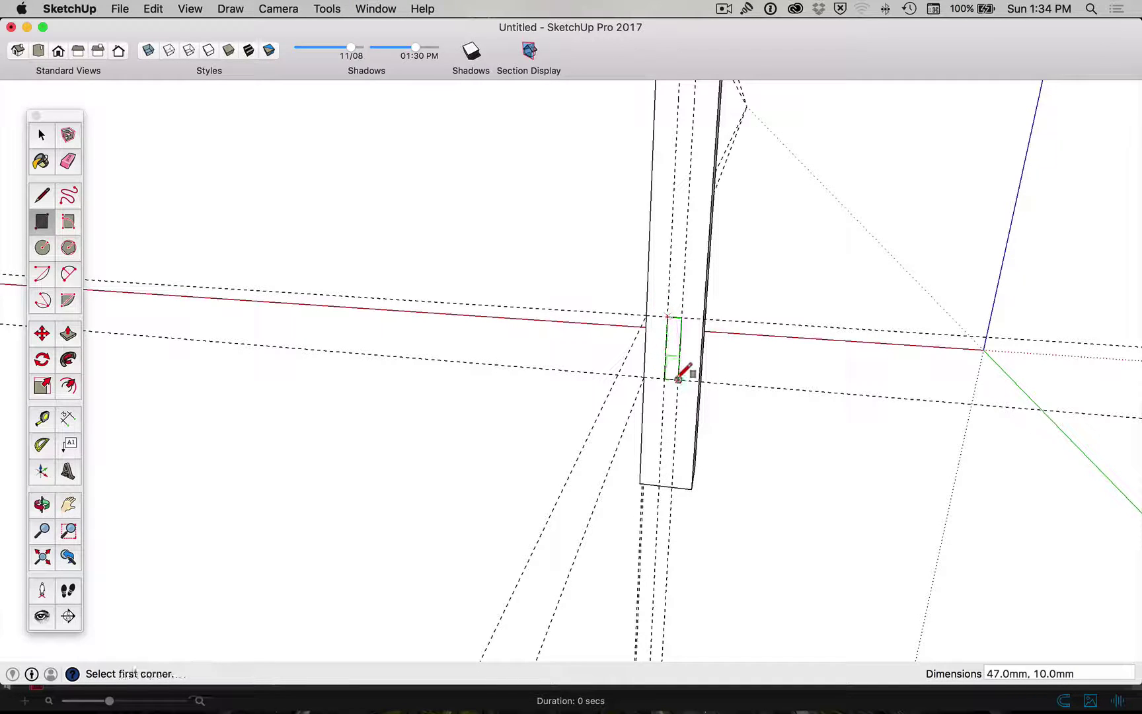
pyautogui.press('space')
pyautogui.click(676, 340)
pyautogui.press('p')
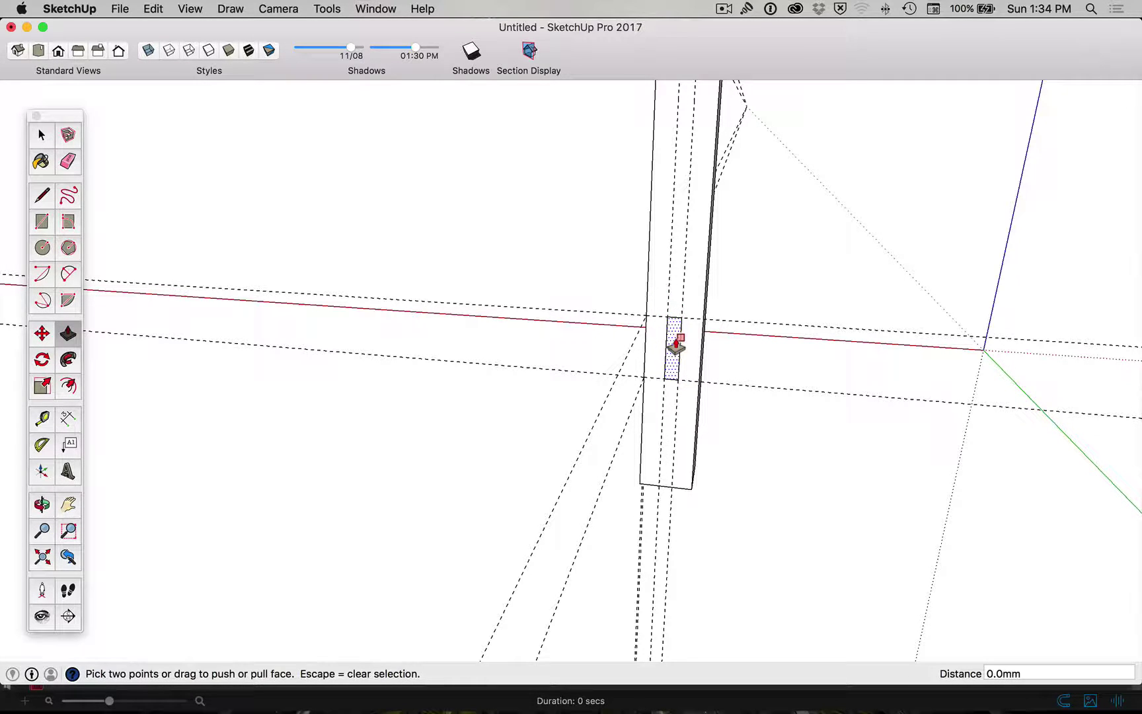
pyautogui.click(673, 348)
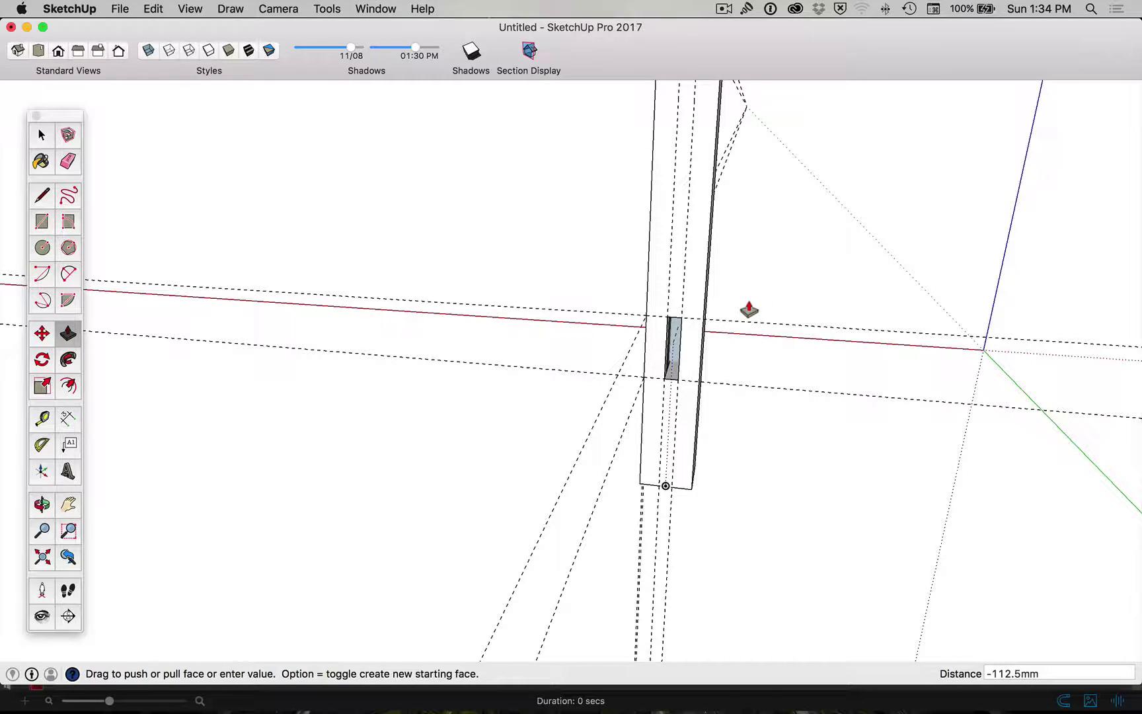
# Push the lower mortise rectangle on the adjacent face 15 mm into the leg.
pyautogui.press('o')
pyautogui.moveTo(746, 300); pyautogui.dragTo(700, 300)
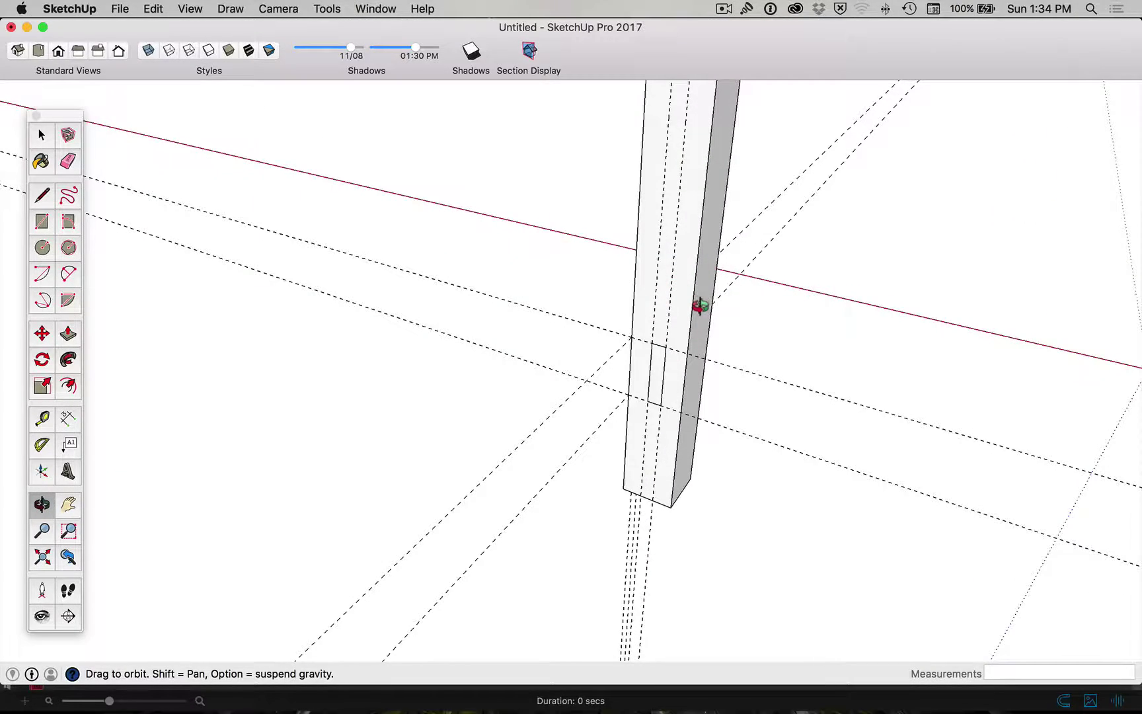
pyautogui.press('p')
pyautogui.click(657, 370)
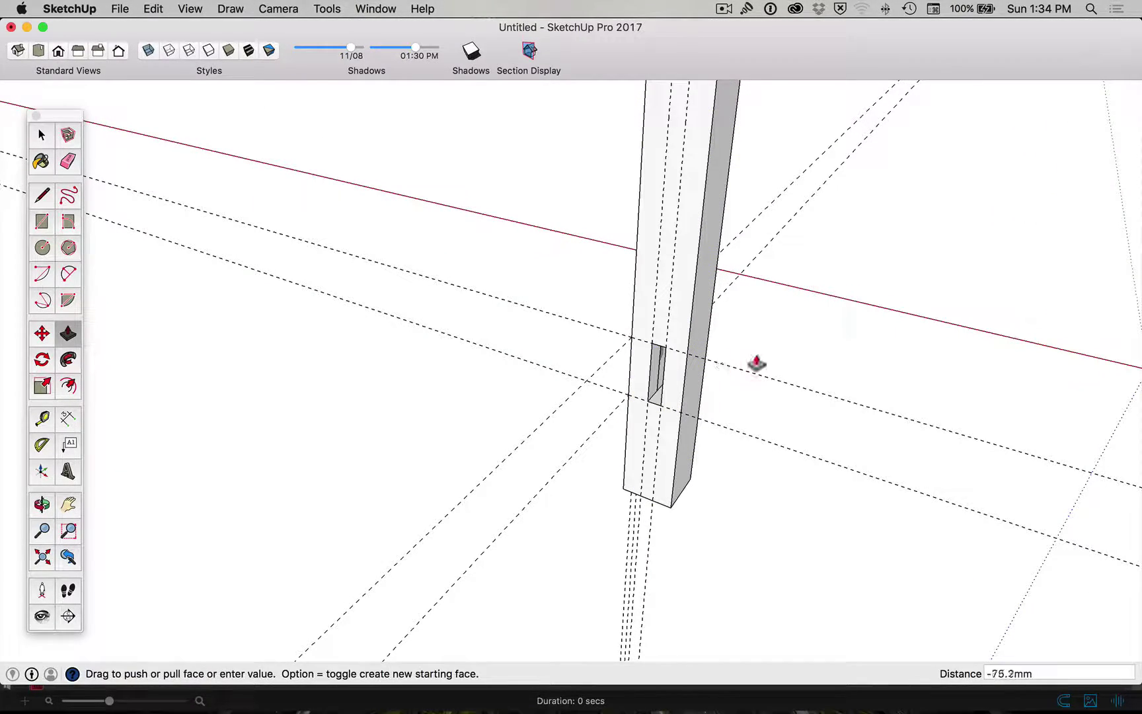
pyautogui.write('15')
pyautogui.press('Return')
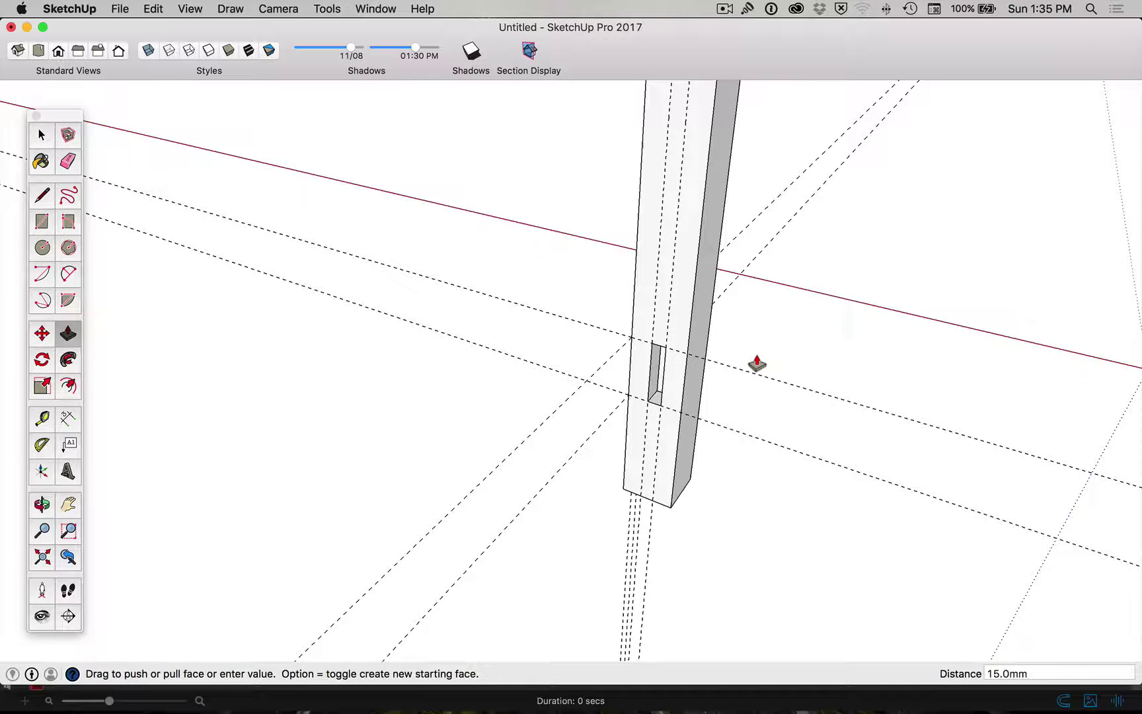
# Push the upper mortise rectangle on the adjacent face 15 mm into the leg.
pyautogui.press('h')
pyautogui.moveTo(866, 377); pyautogui.dragTo(708, 623)
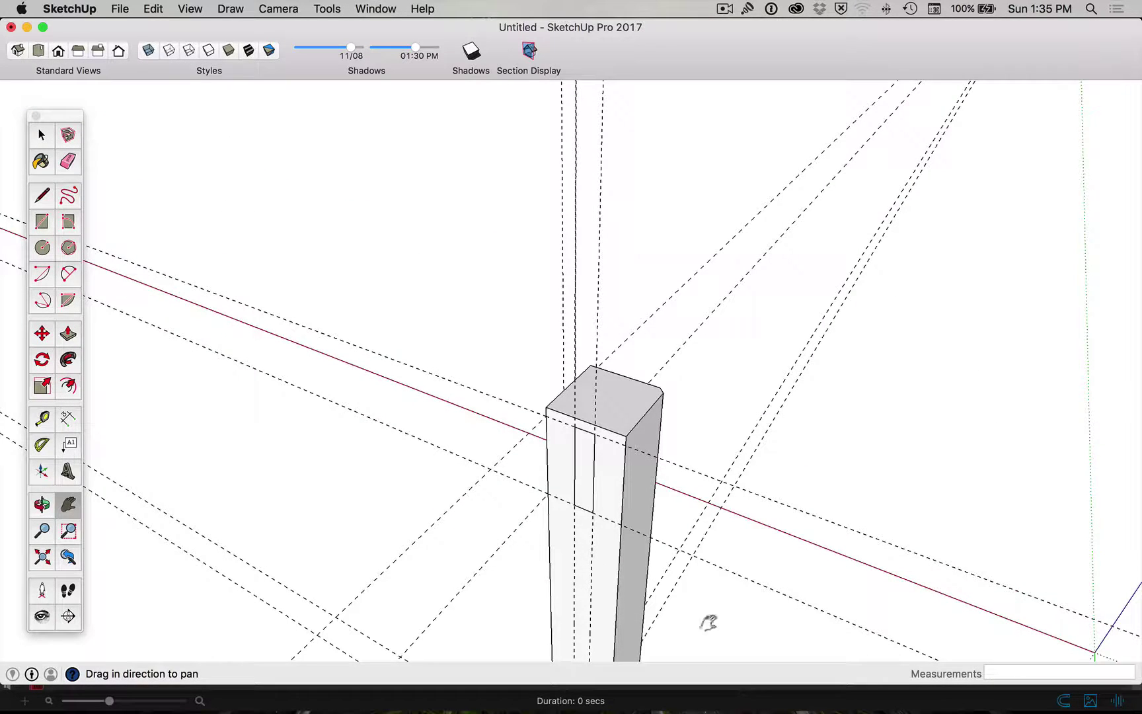
pyautogui.press('p')
pyautogui.click(581, 484)
pyautogui.write('1')
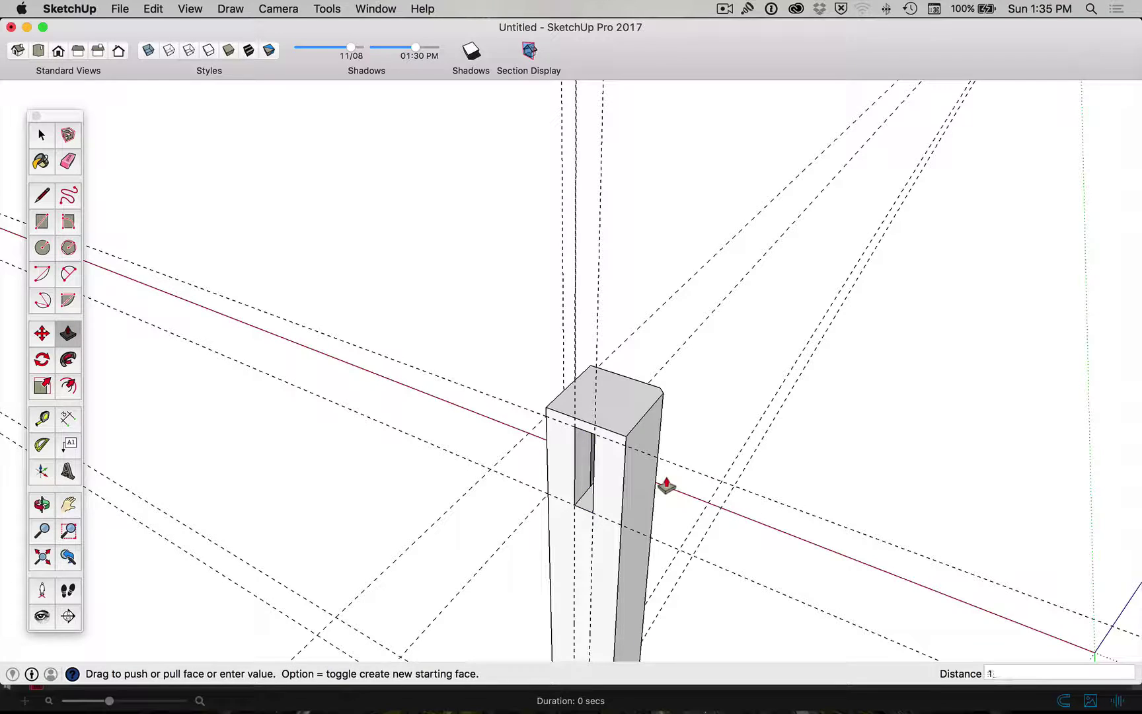
pyautogui.write('5')
pyautogui.press('Return')
# Hide all construction guides and fit the whole leg in the view.
pyautogui.press('space')
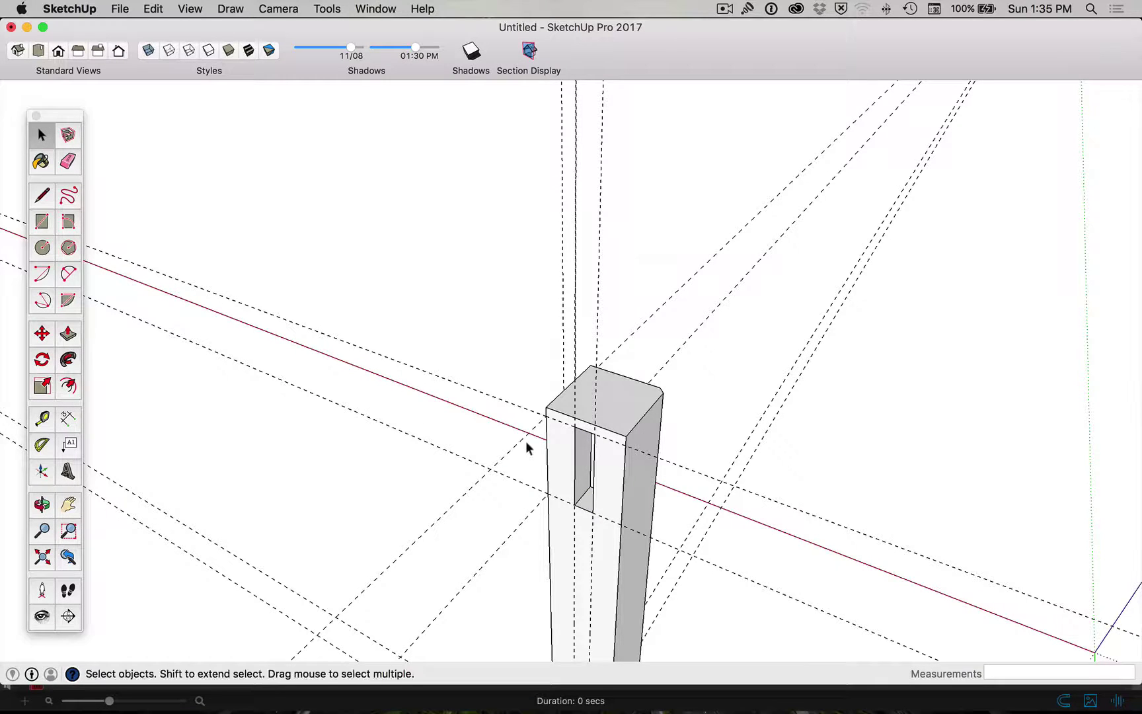
pyautogui.scroll(-2, 525, 448)
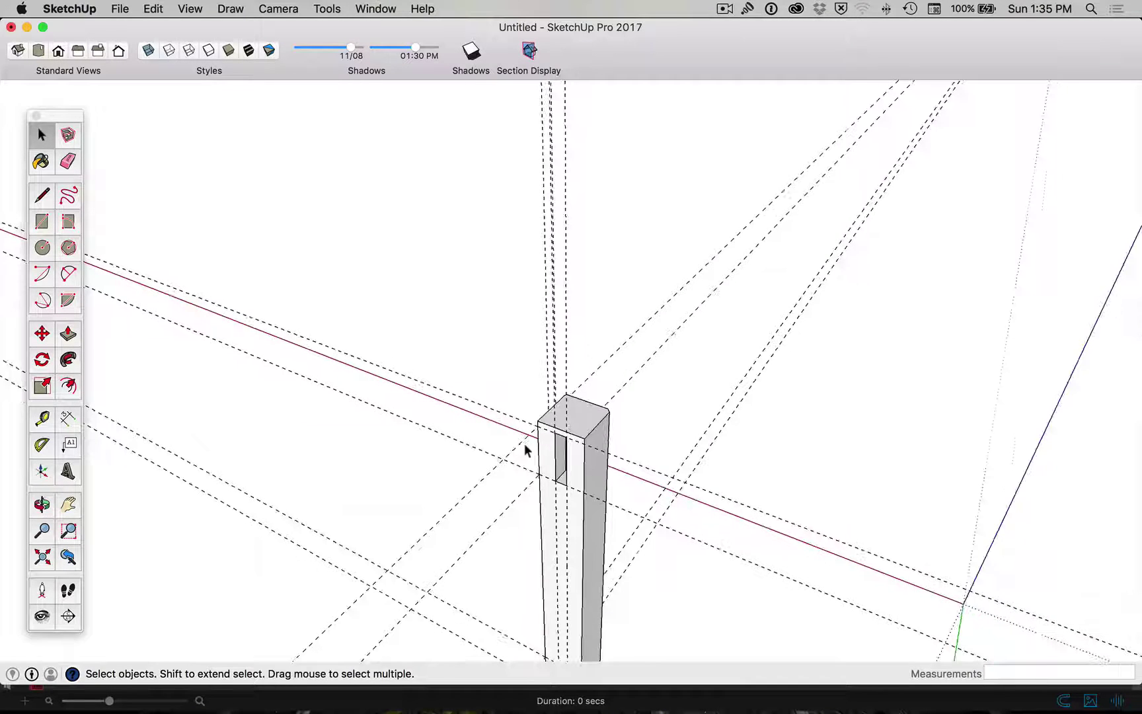
pyautogui.click(183, 9)
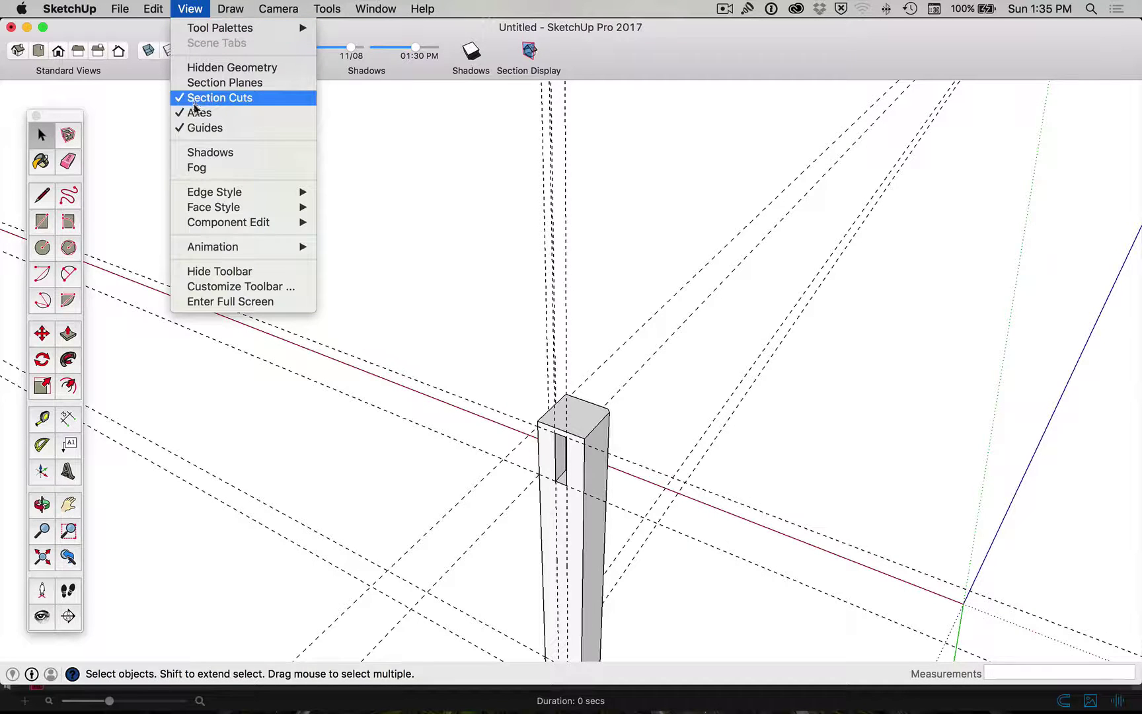
pyautogui.click(207, 130)
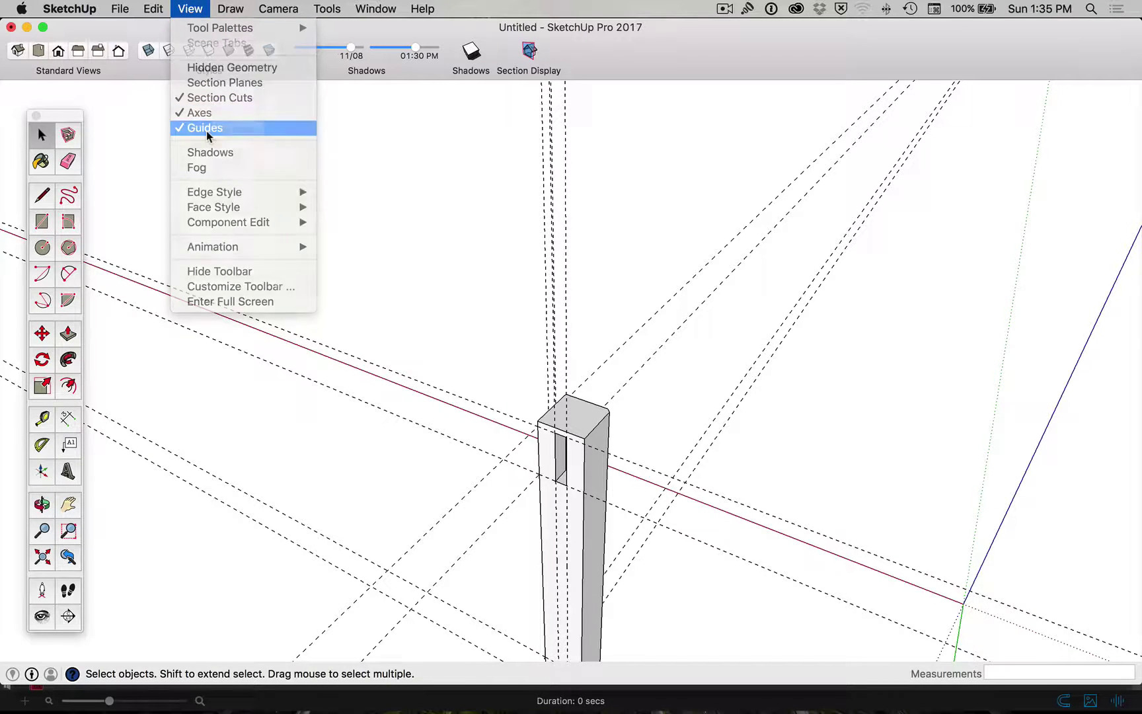
pyautogui.moveTo(283, 297); pyautogui.dragTo(305, 576, button='middle')
pyautogui.click(42, 558)
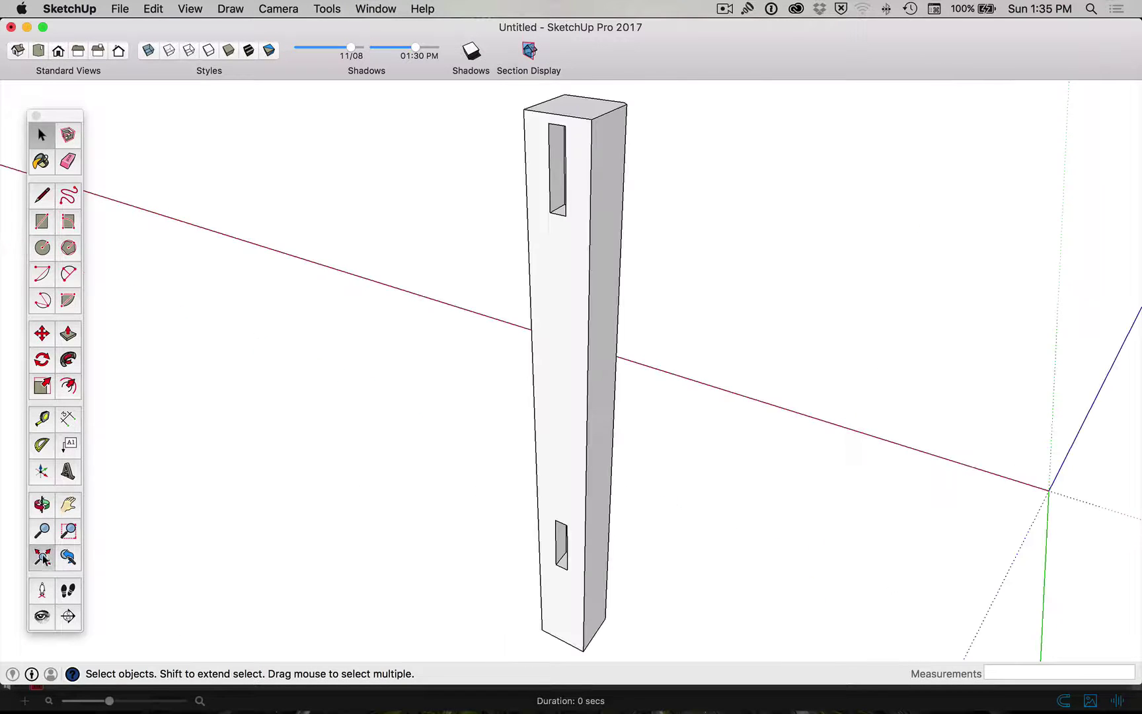
# Examine the depth and meeting of the leg's mortises in X-ray display from several angles, and restore the opaque display.
pyautogui.moveTo(328, 375); pyautogui.dragTo(683, 424, button='middle')
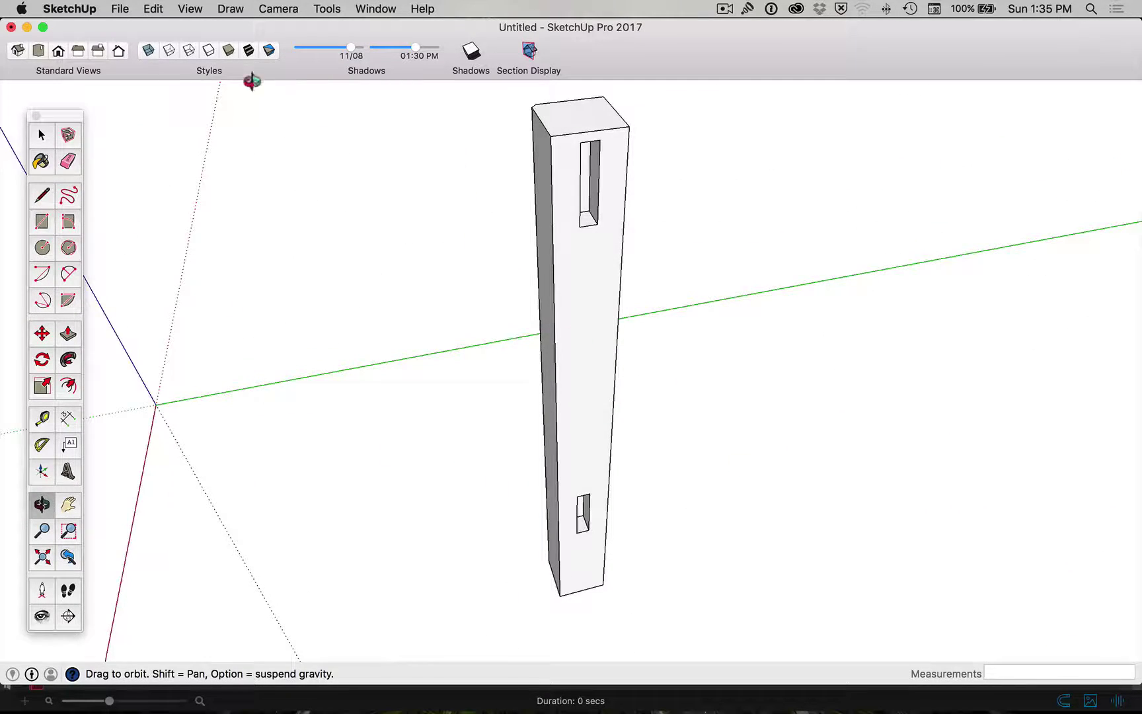
pyautogui.click(148, 51)
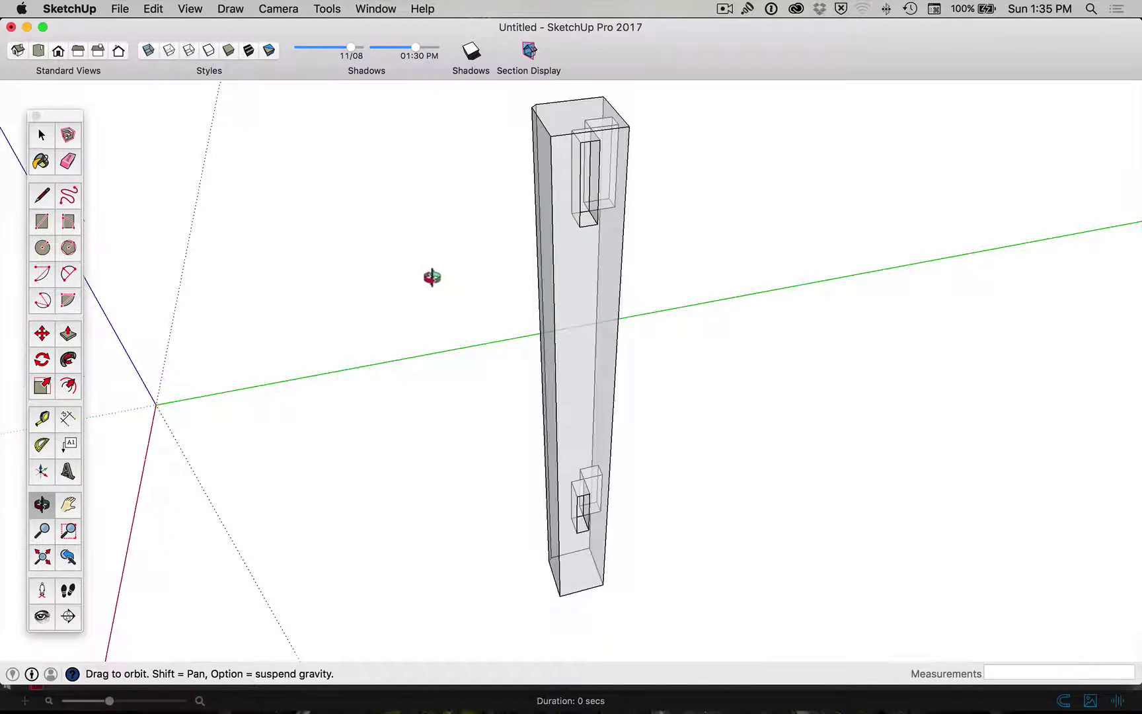
pyautogui.moveTo(431, 275); pyautogui.dragTo(426, 522)
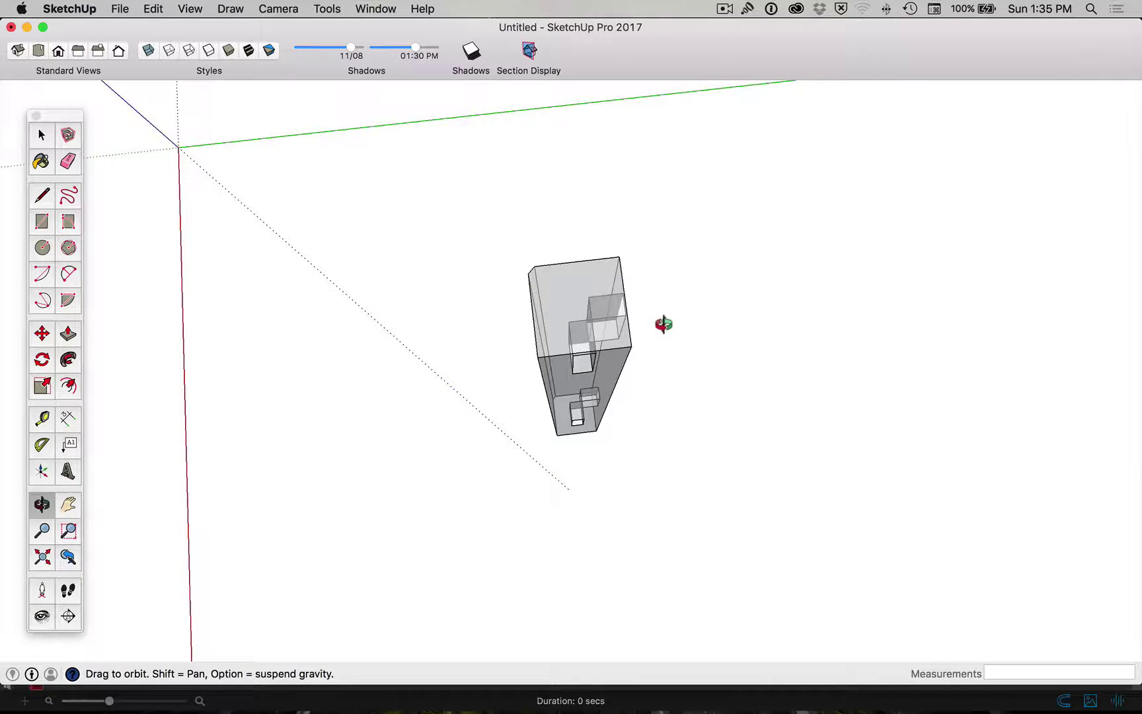
pyautogui.moveTo(658, 354); pyautogui.dragTo(678, 323)
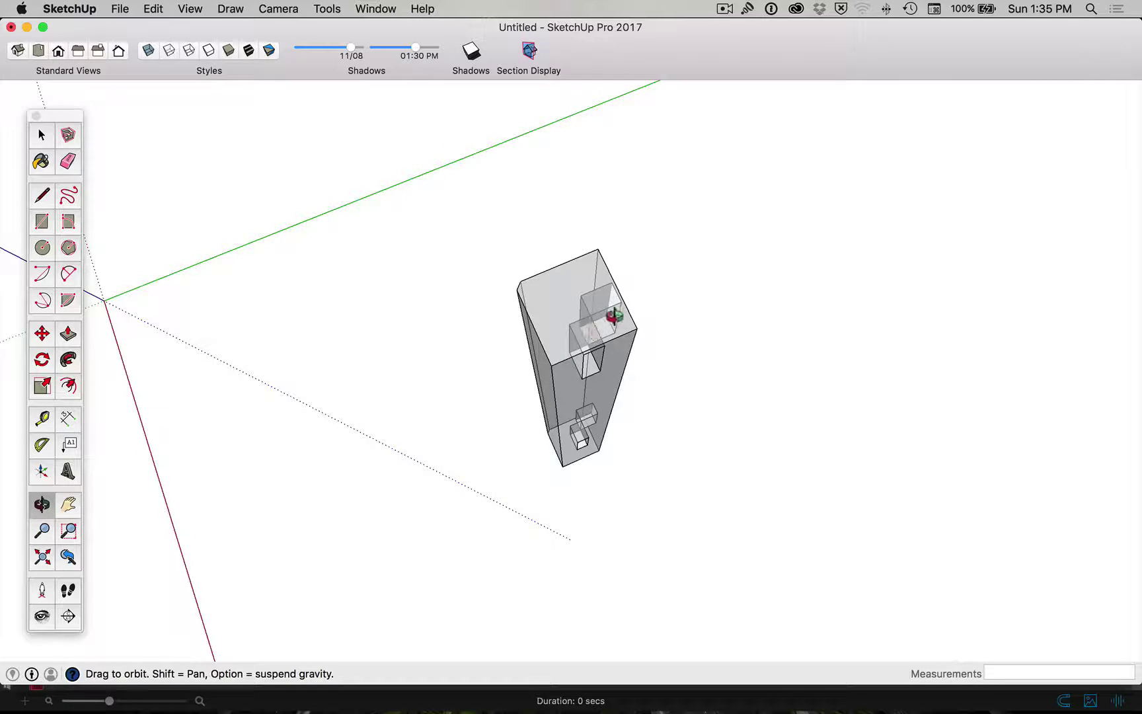
pyautogui.moveTo(653, 351); pyautogui.dragTo(839, 346)
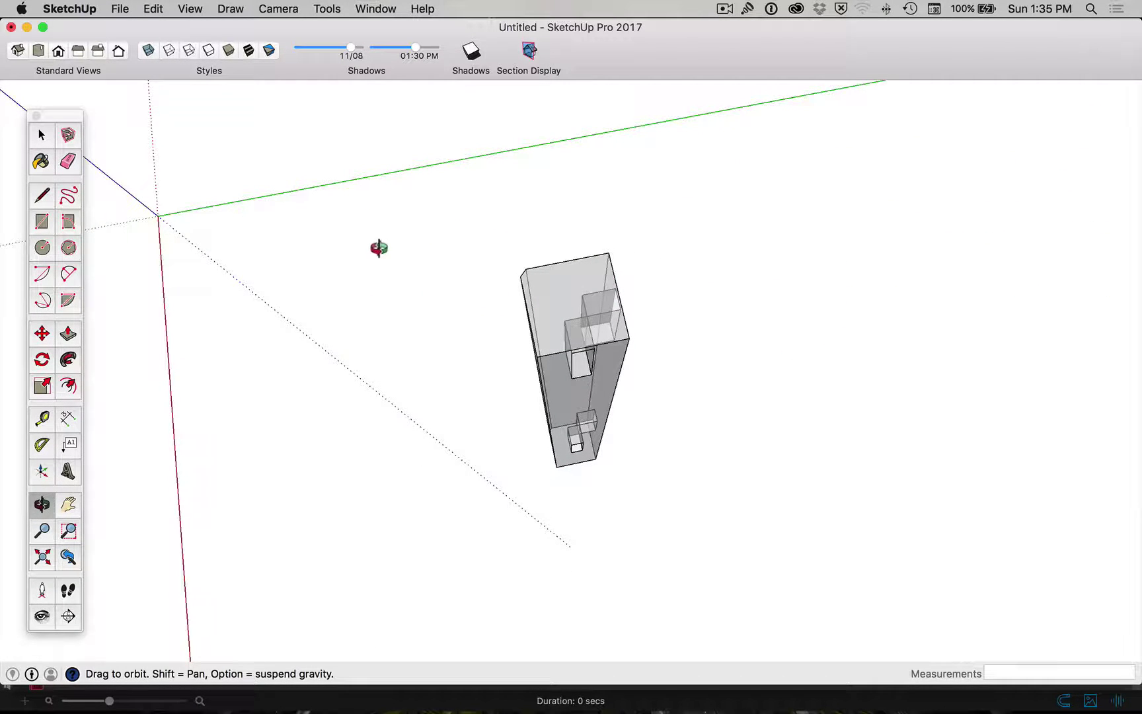
pyautogui.click(148, 49)
pyautogui.moveTo(497, 457); pyautogui.dragTo(559, 345)
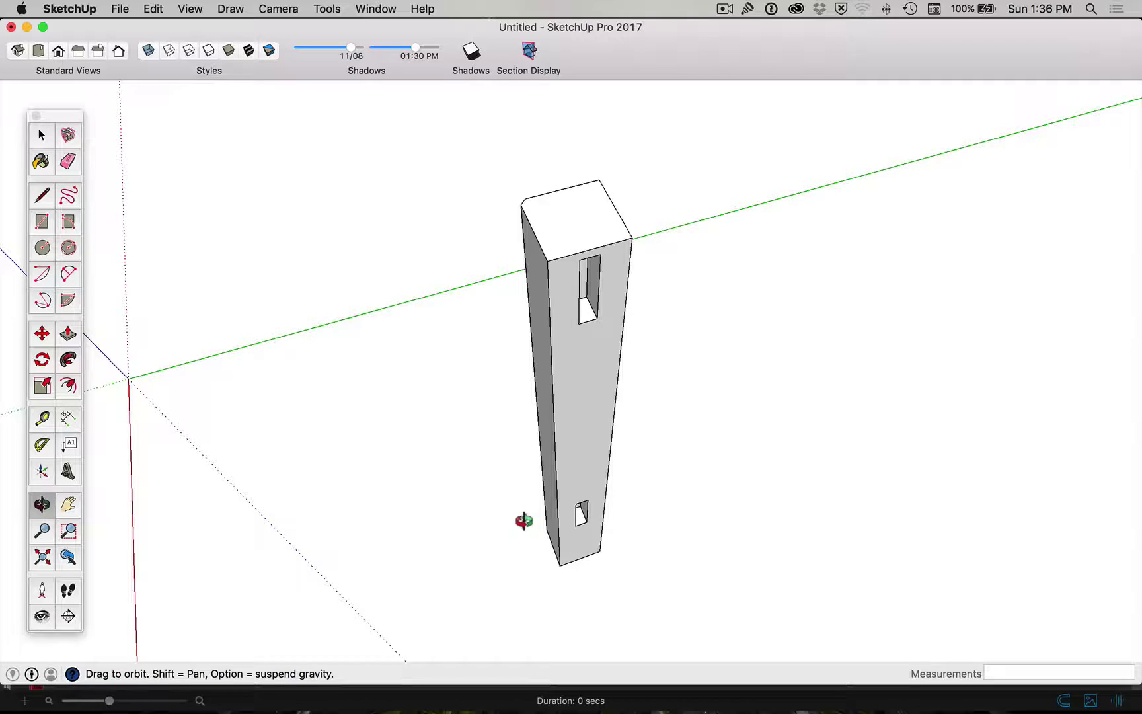
# Make a group of all the leg's connected geometry.
pyautogui.press('space')
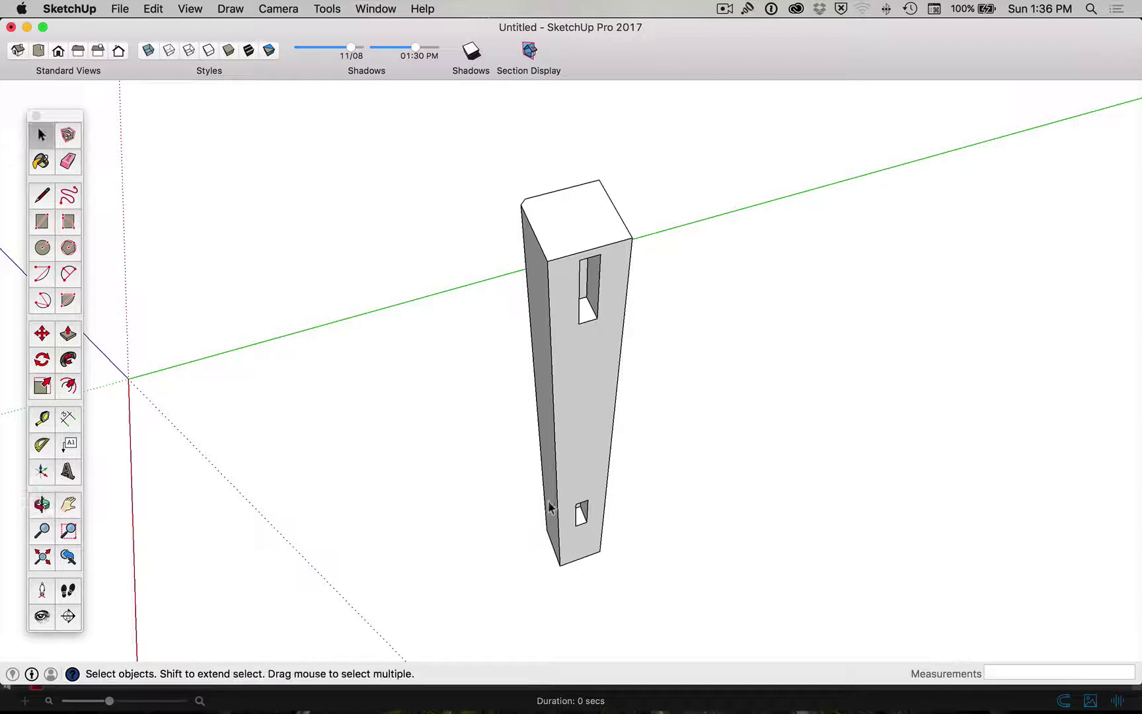
pyautogui.tripleClick(577, 448)
pyautogui.click(732, 408)
pyautogui.tripleClick(594, 390)
pyautogui.rightClick(594, 389)
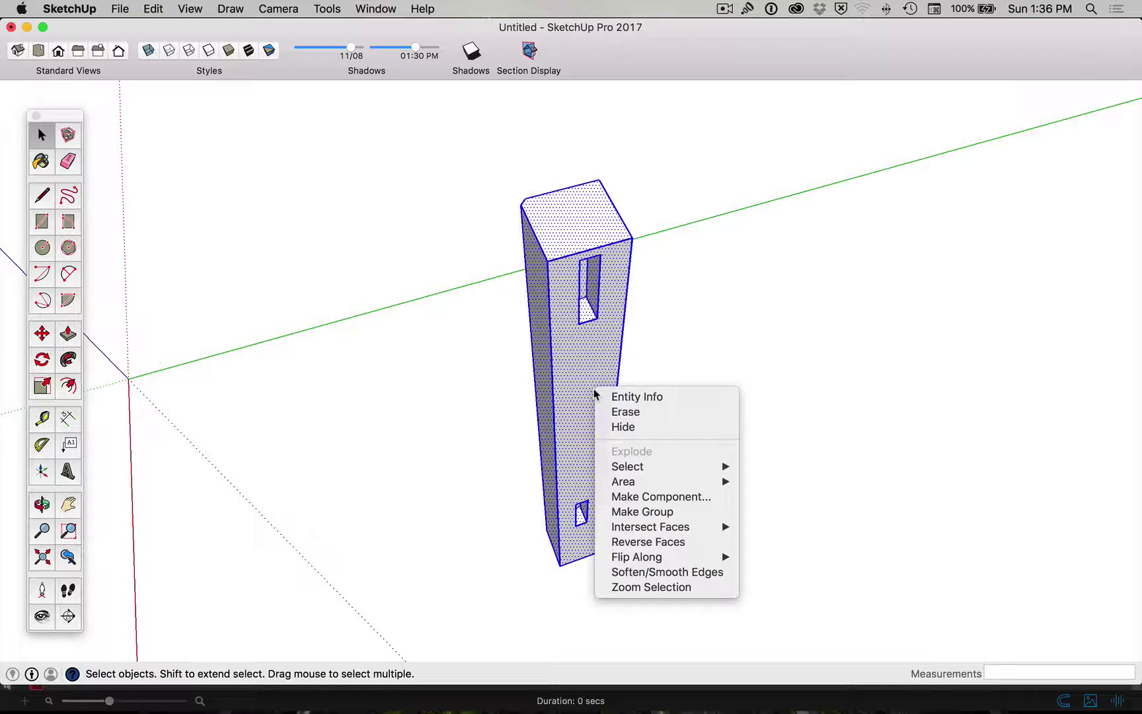
pyautogui.click(654, 513)
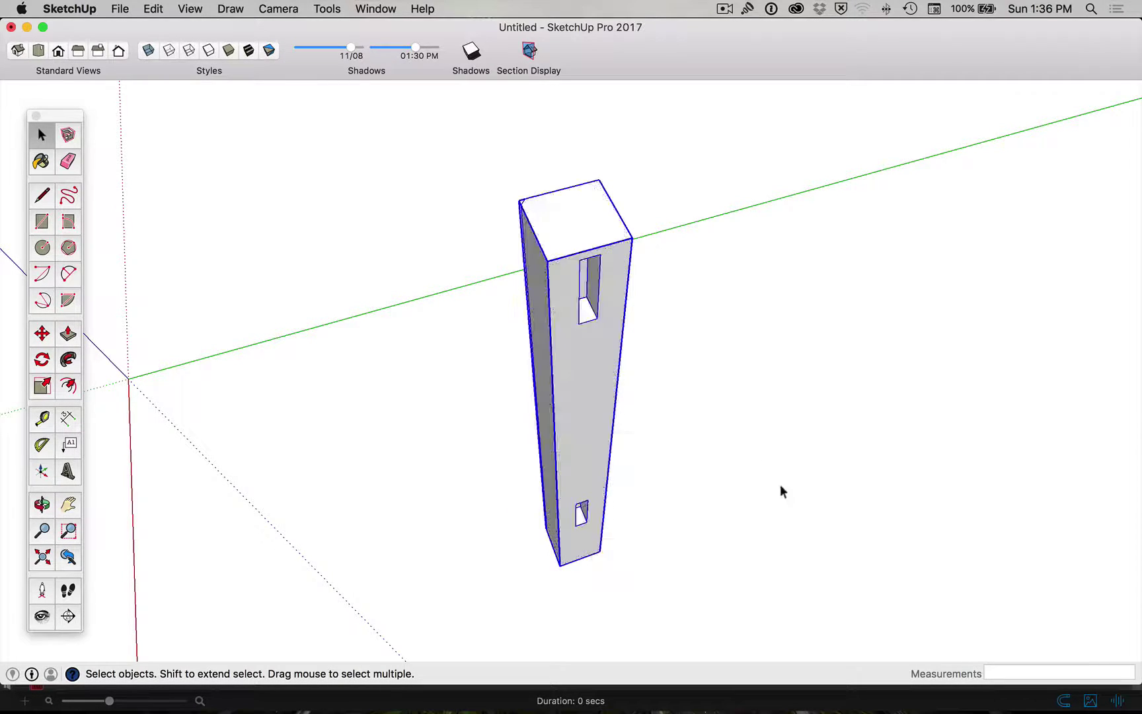
# Inside the leg group, draw a short vertical line down from the lower corner of the upper mortise and leave the group.
pyautogui.click(759, 480)
pyautogui.click(586, 400)
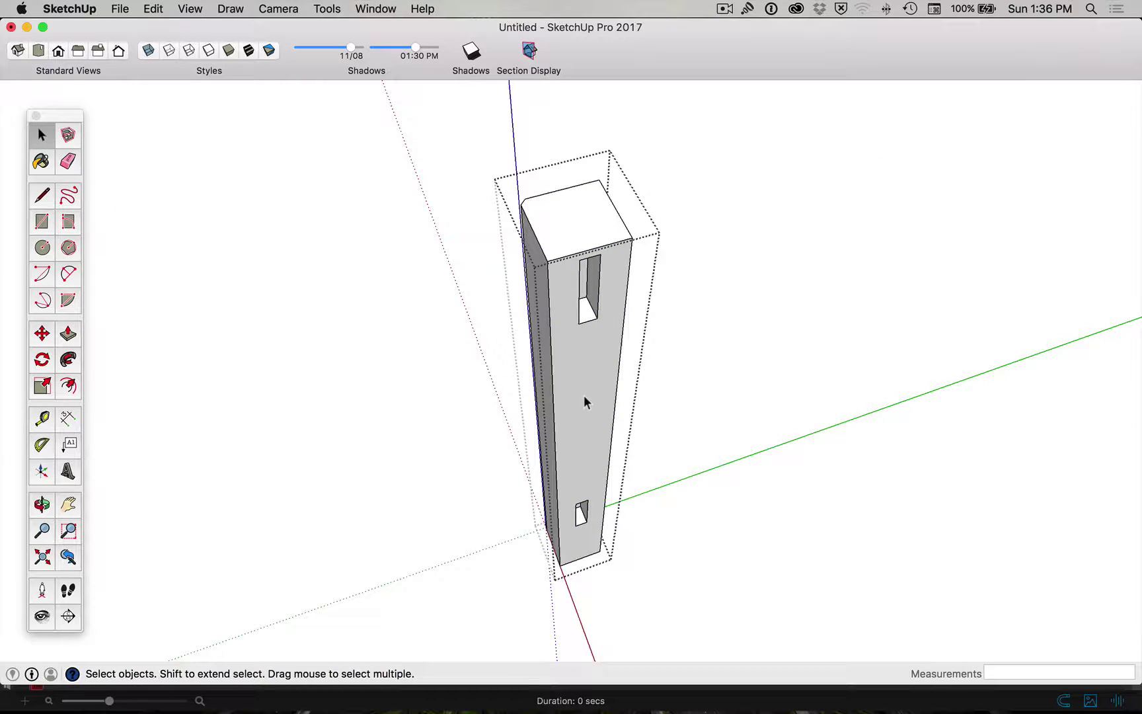
pyautogui.click(655, 390)
pyautogui.doubleClick(591, 360)
pyautogui.press('l')
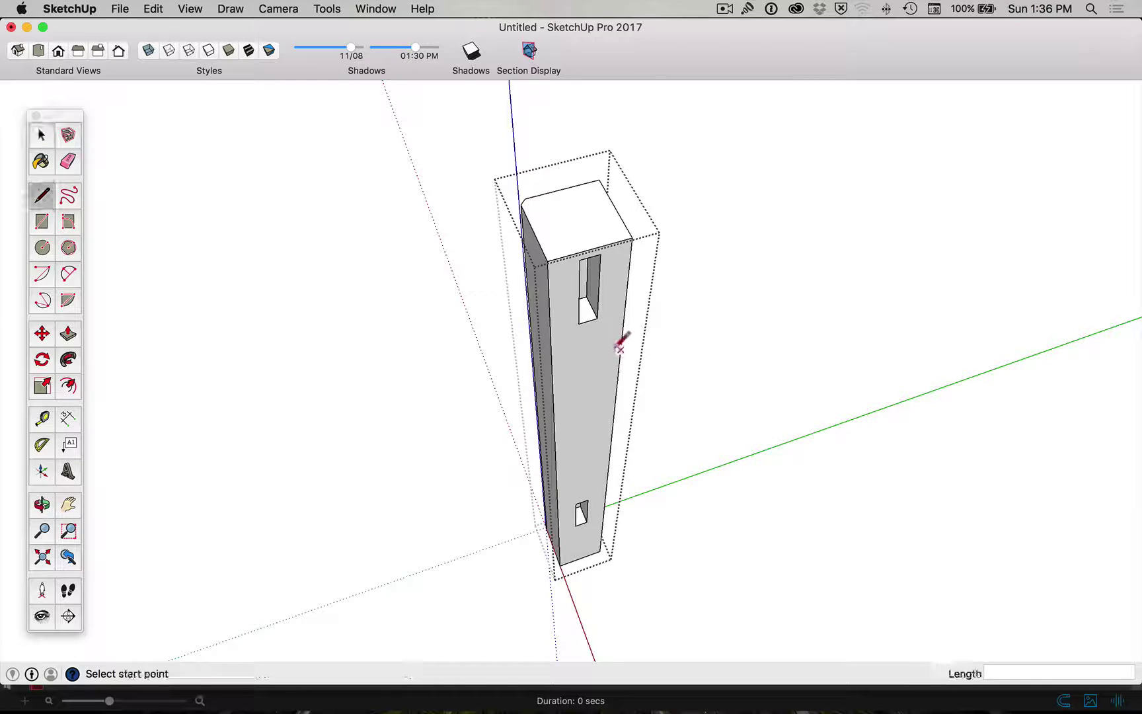
pyautogui.click(598, 318)
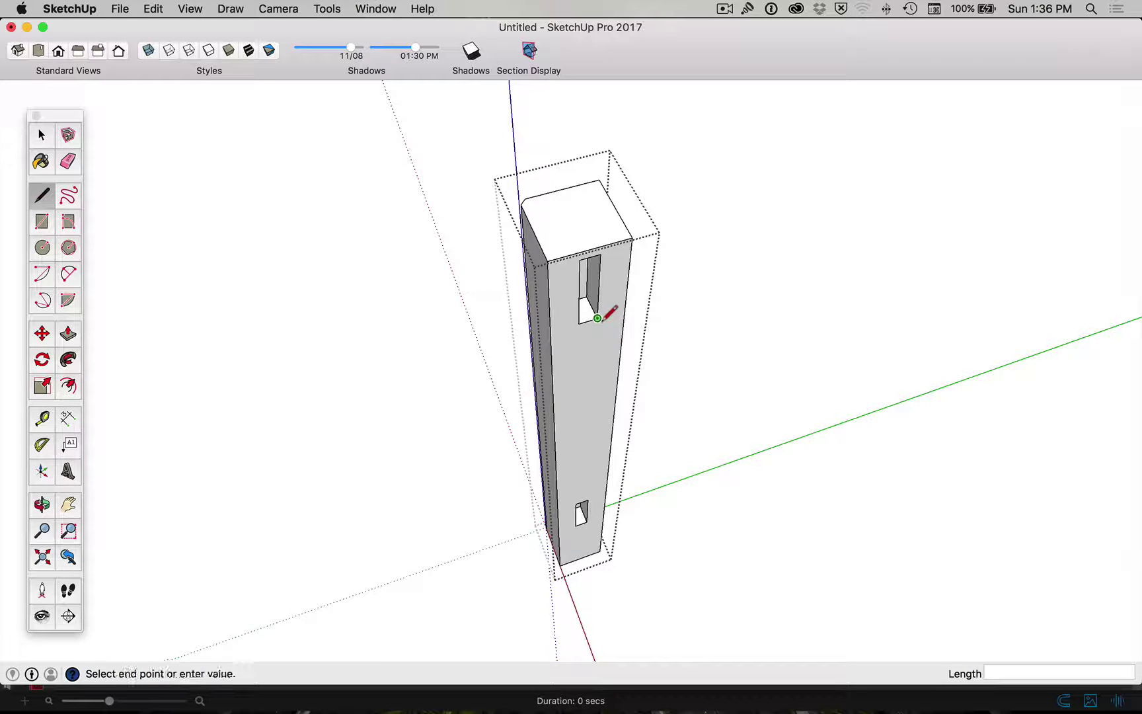
pyautogui.click(594, 362)
pyautogui.press('space')
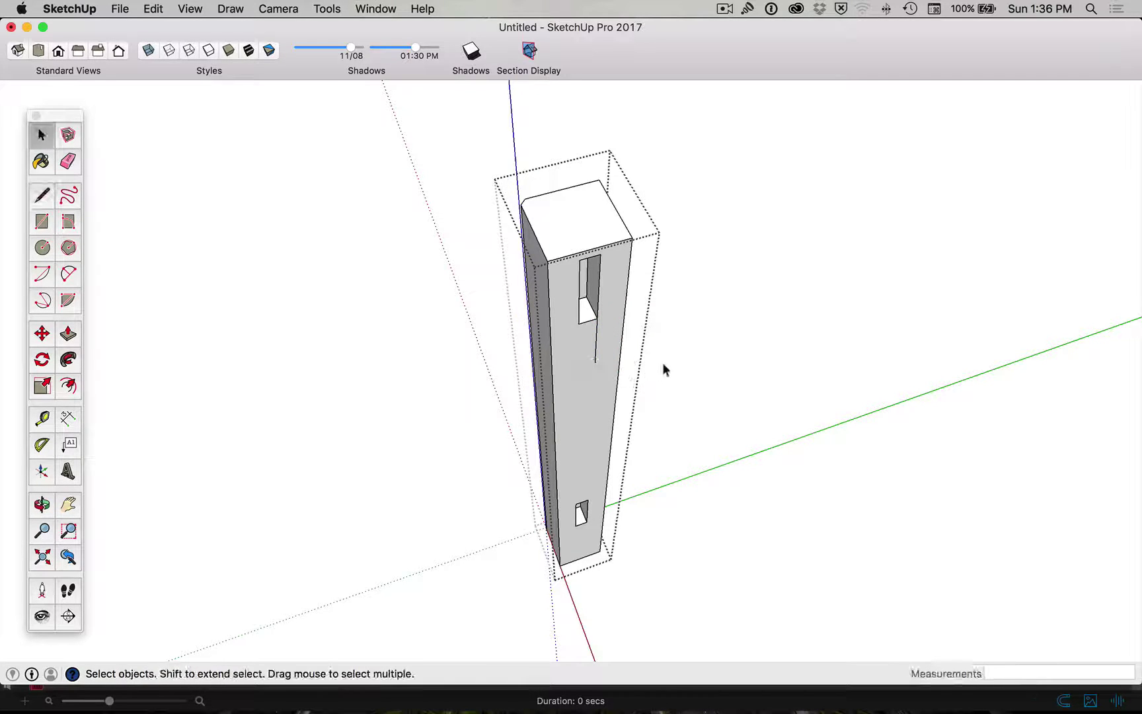
pyautogui.click(694, 334)
pyautogui.click(595, 344)
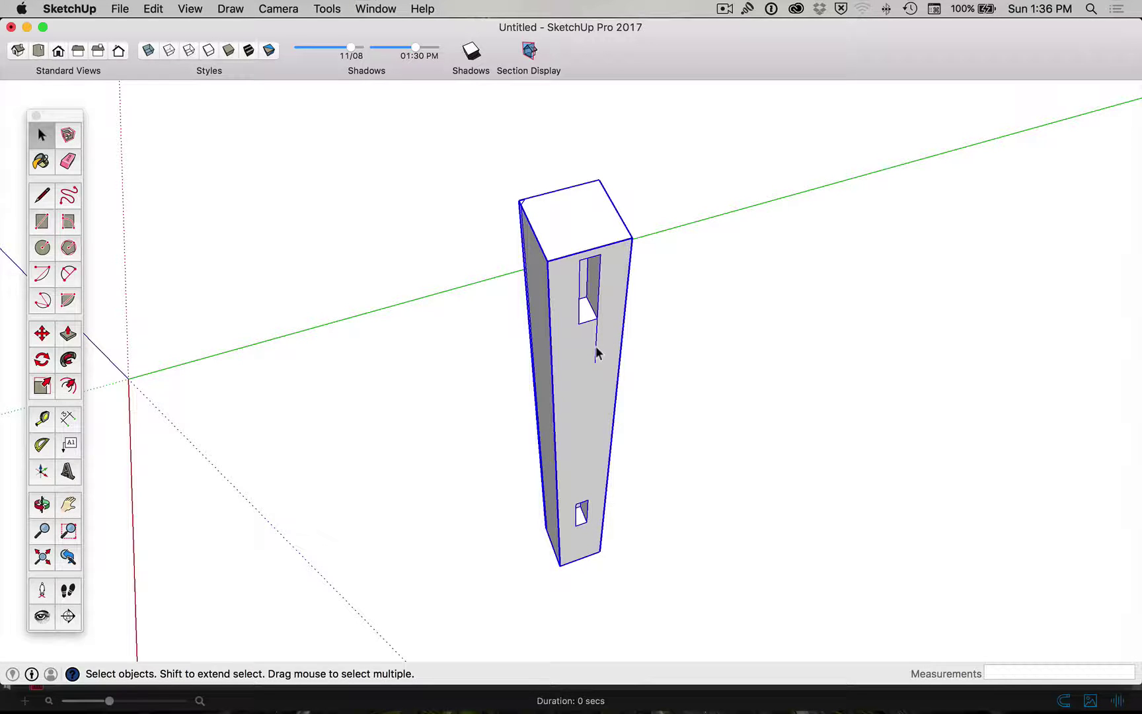
pyautogui.click(734, 425)
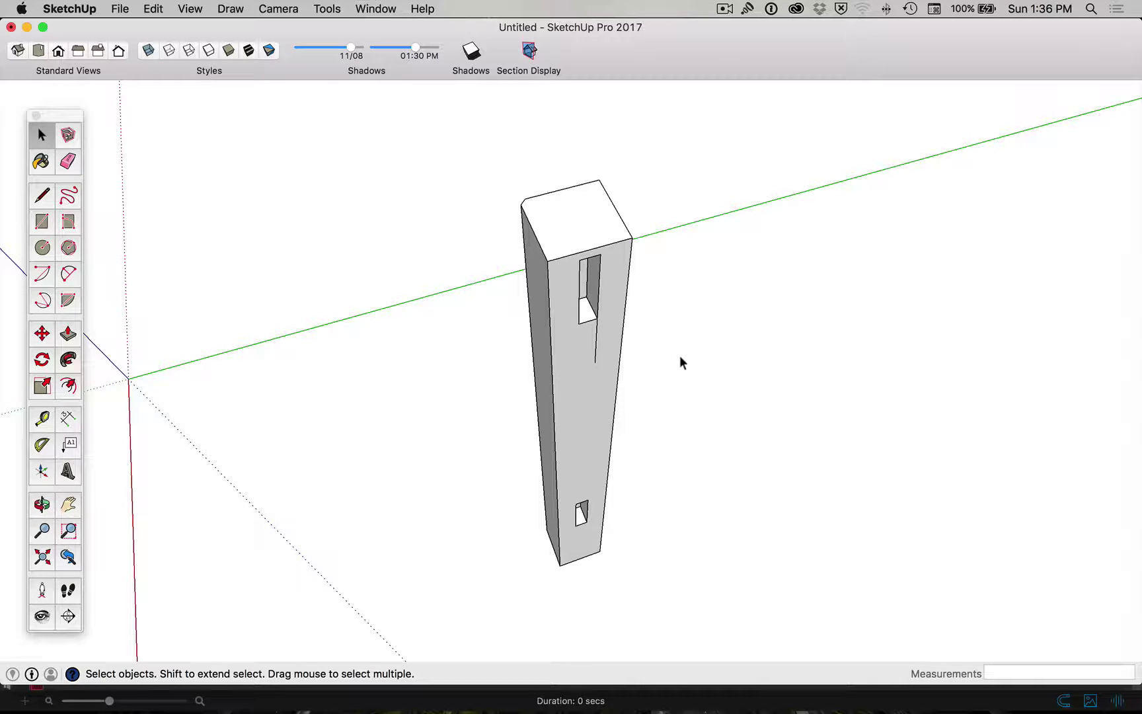
# Undo the line drawn inside the leg group and select the group to check it.
pyautogui.press('super+z')
pyautogui.press('super+z')
pyautogui.click(679, 355)
pyautogui.click(611, 353)
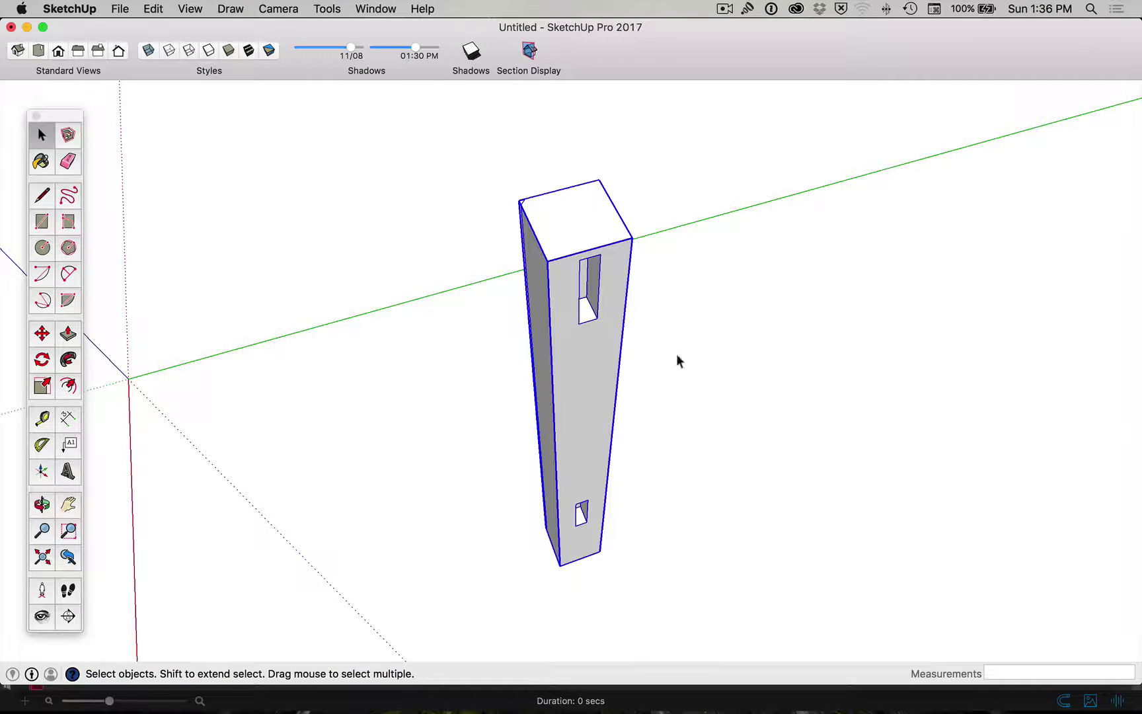
# Draw a loose vertical line outside the group, down from the upper mortise's lower corner, and delete the leg group.
pyautogui.click(677, 357)
pyautogui.press('l')
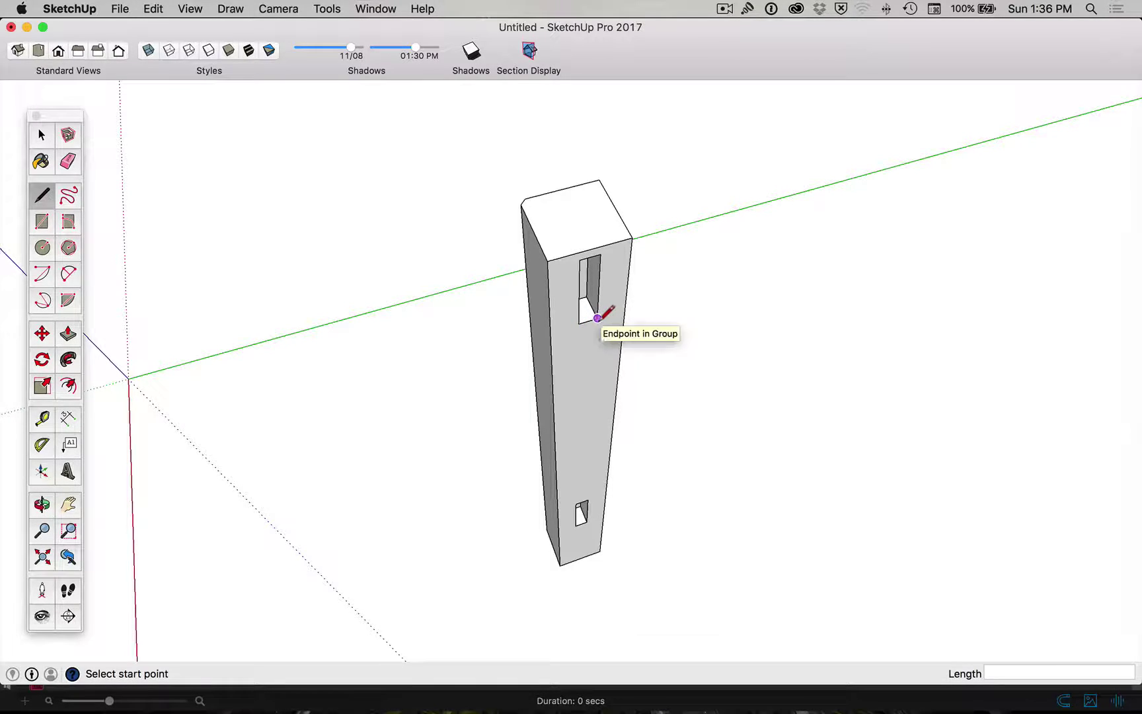
pyautogui.click(597, 318)
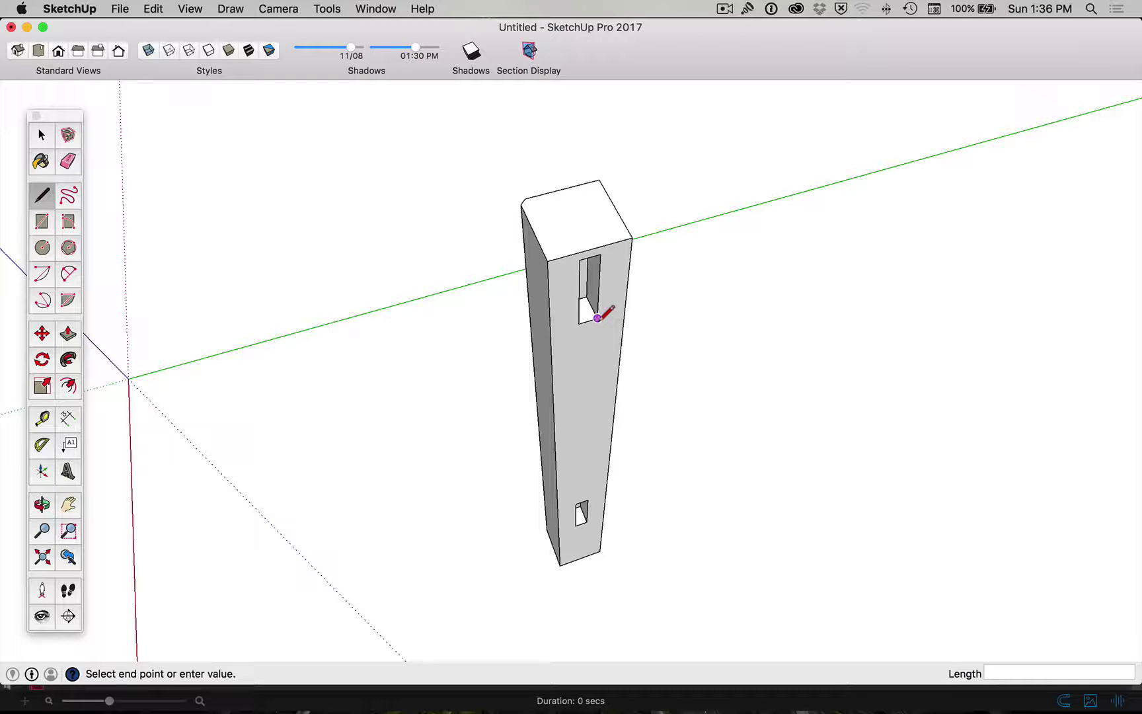
pyautogui.click(595, 376)
pyautogui.press('space')
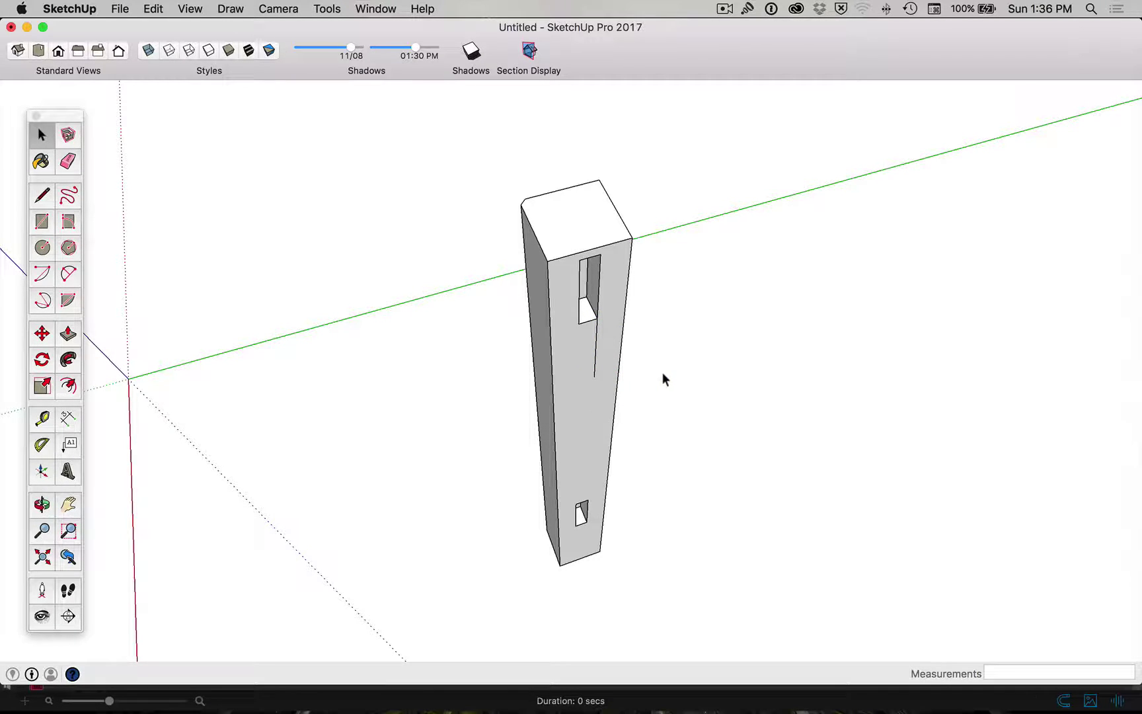
pyautogui.click(607, 427)
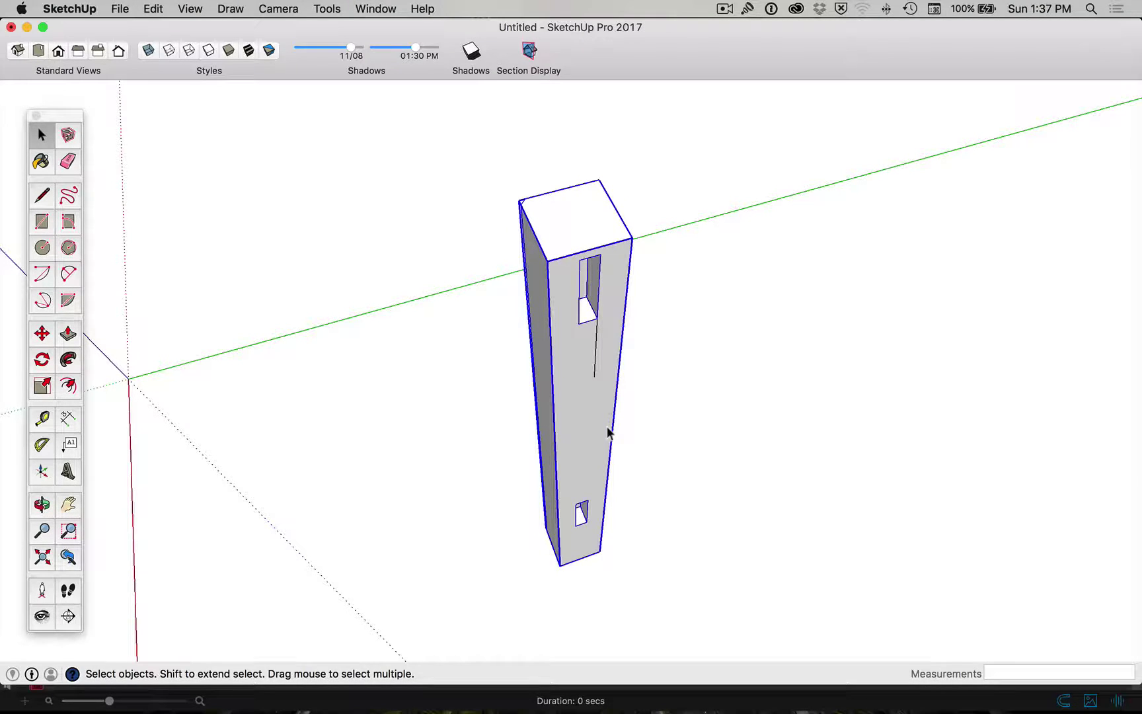
pyautogui.press('Delete')
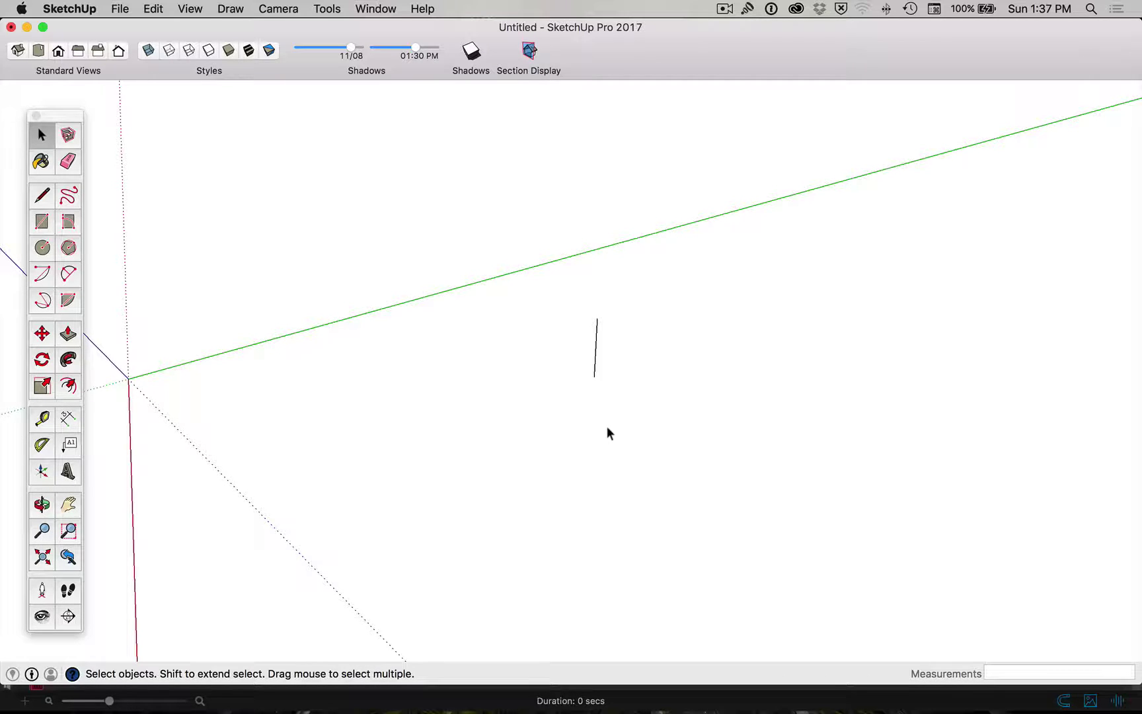
# Restore the deleted leg group, draw a vertical line about 50 mm down from the upper mortise's other lower corner inside it, and leave the group.
pyautogui.press('super+z')
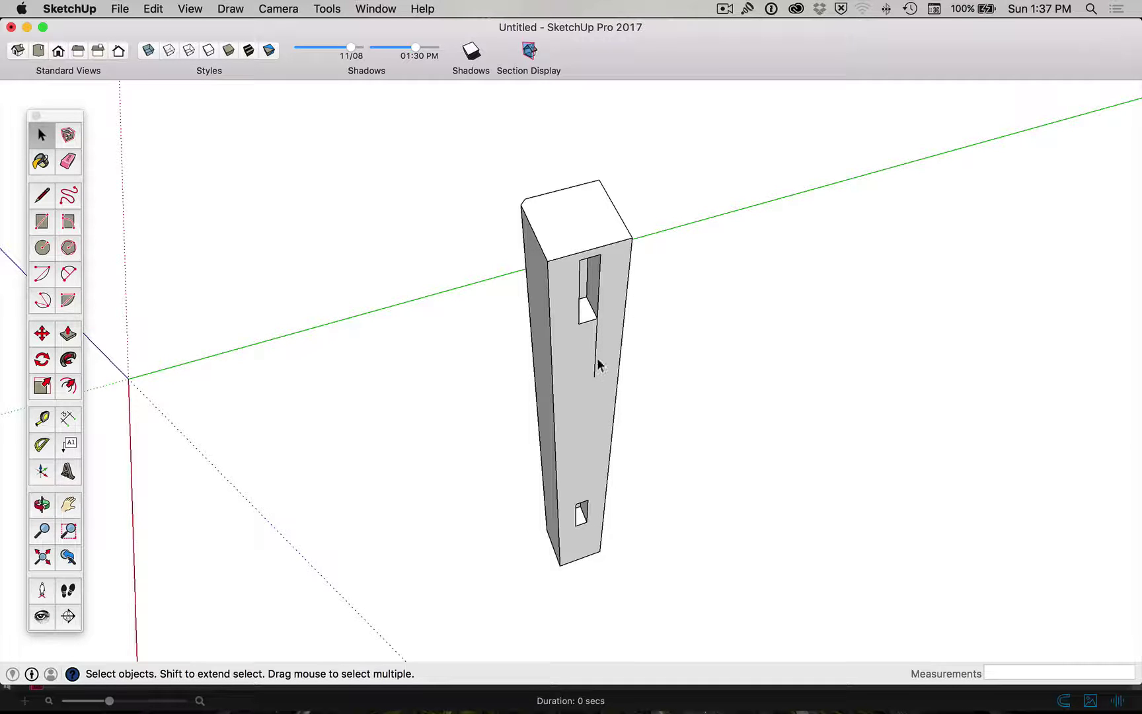
pyautogui.doubleClick(574, 426)
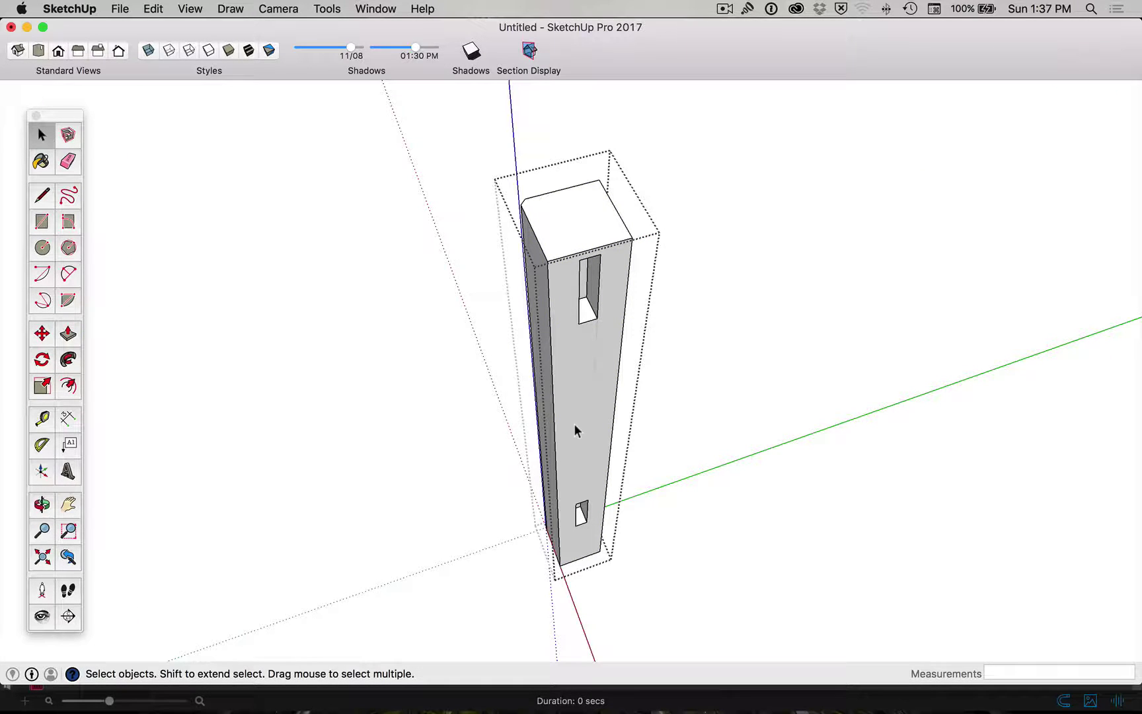
pyautogui.press('l')
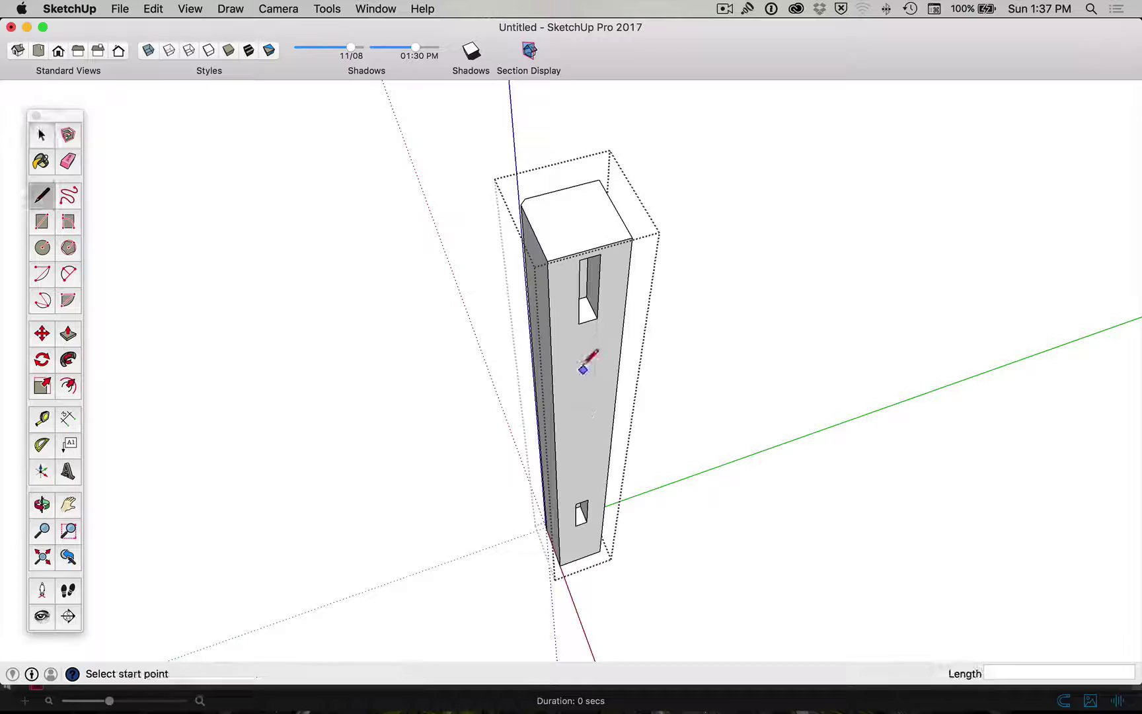
pyautogui.click(579, 323)
pyautogui.click(578, 378)
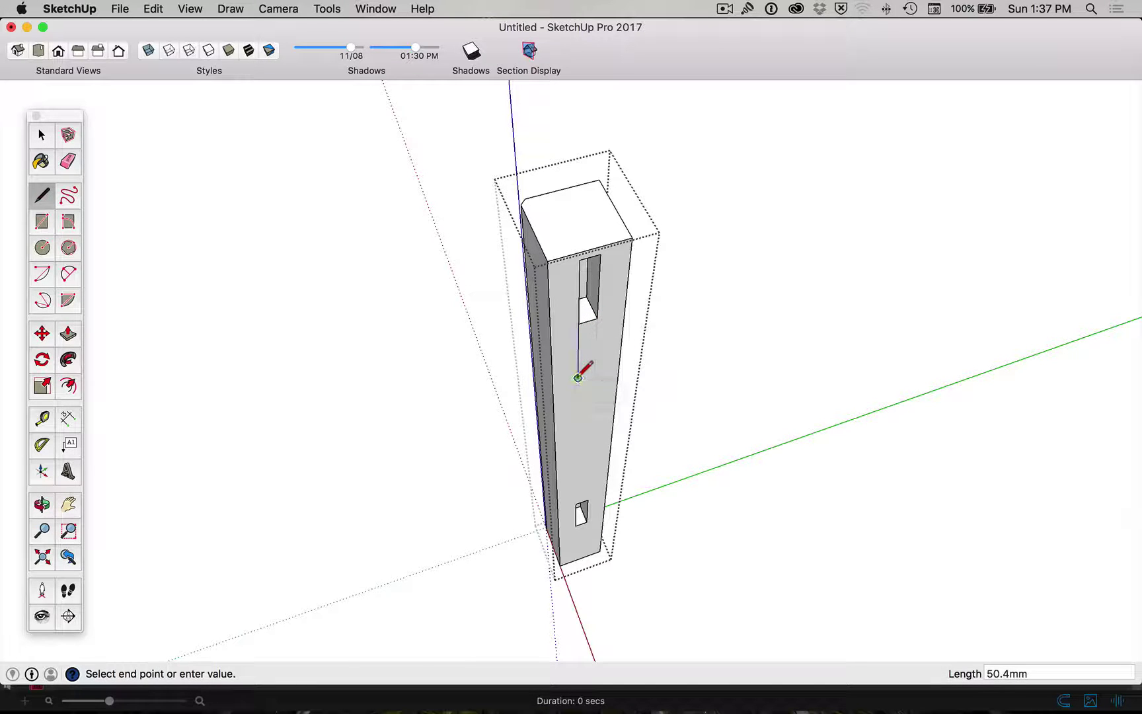
pyautogui.press('space')
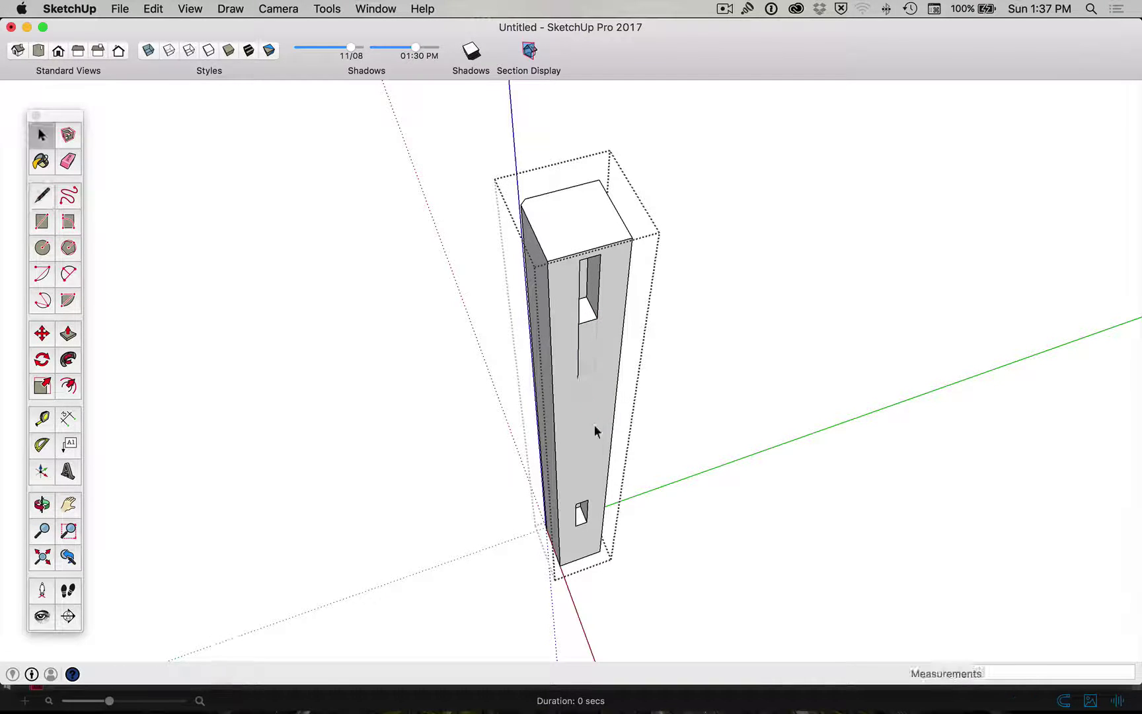
pyautogui.click(690, 396)
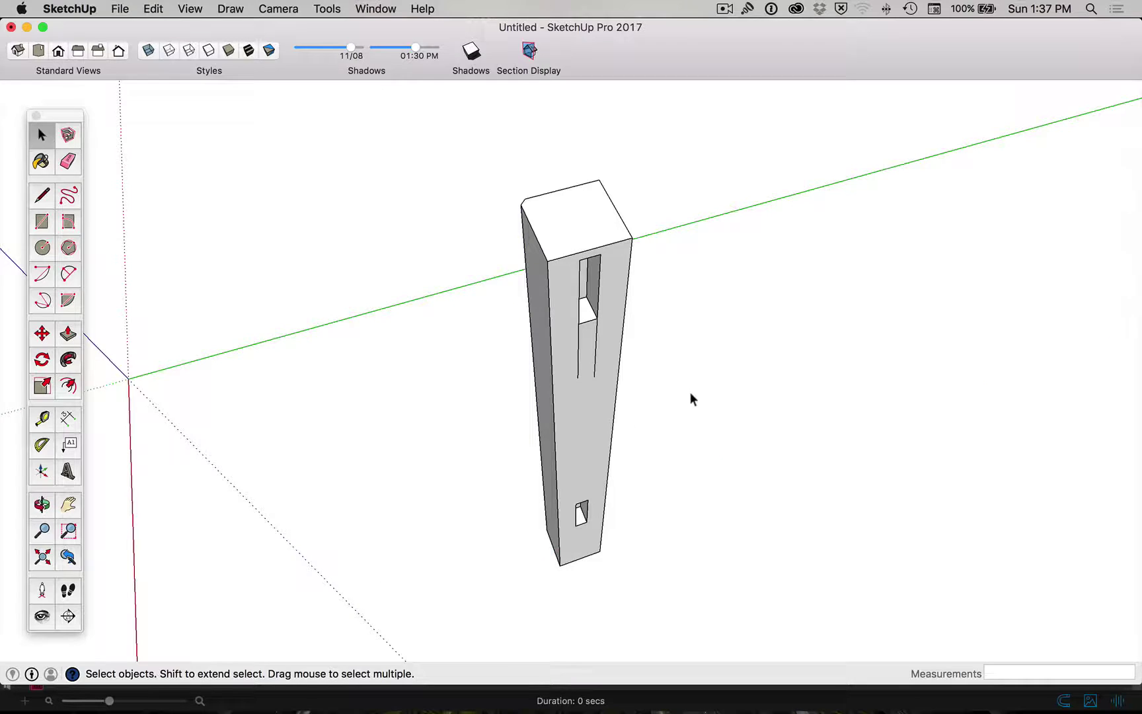
# Delete the leg group together with the line inside it, and undo that deletion.
pyautogui.click(589, 423)
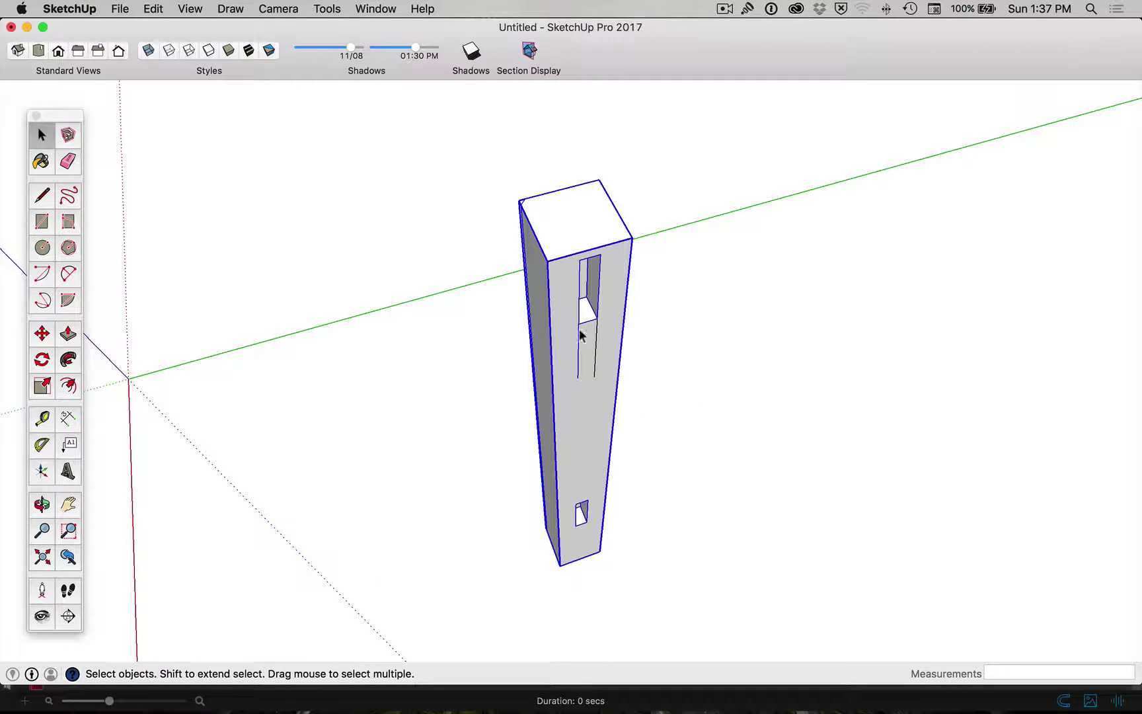
pyautogui.press('Delete')
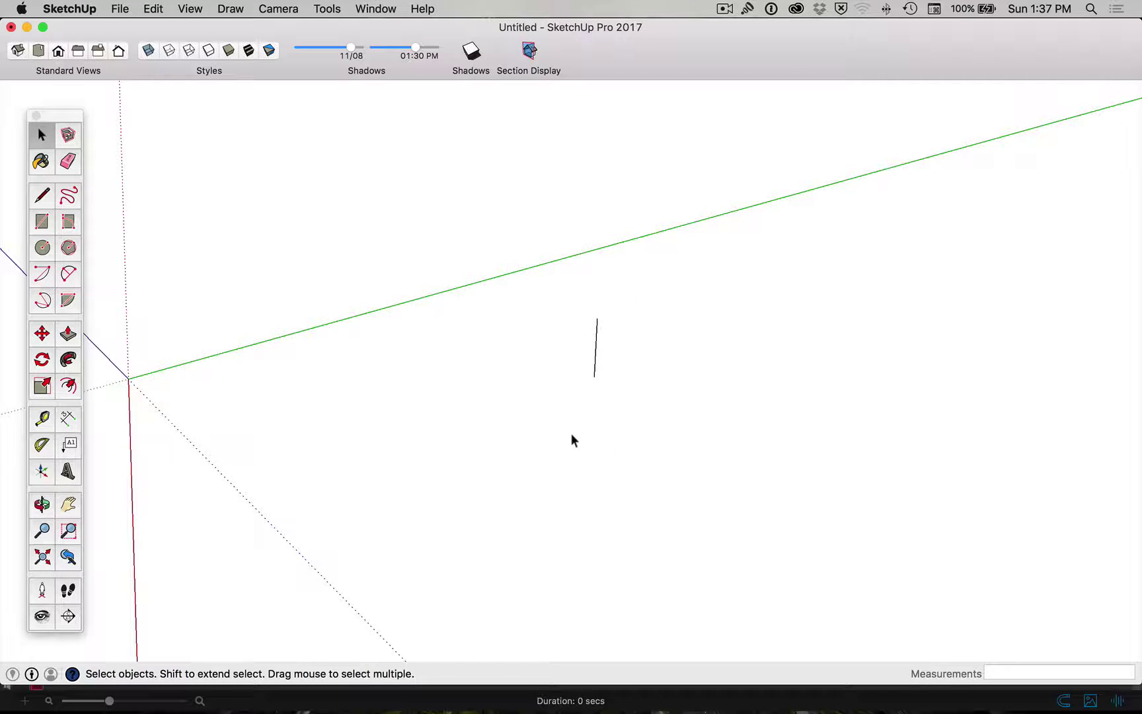
pyautogui.press('super+z')
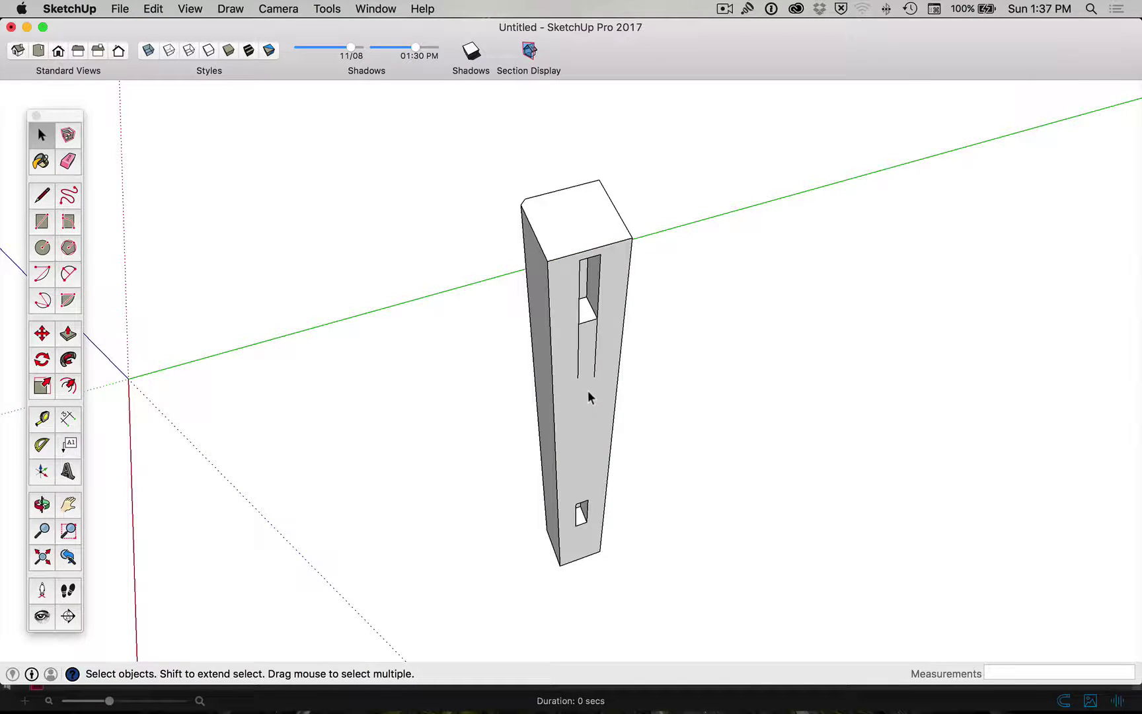
# Delete the loose line, undo back until both demonstration lines are gone, and select the leg group.
pyautogui.click(596, 370)
pyautogui.press('Delete')
pyautogui.press('super+z')
pyautogui.press('super+z')
pyautogui.press('super+z')
pyautogui.press('super+z')
pyautogui.tripleClick(610, 256)
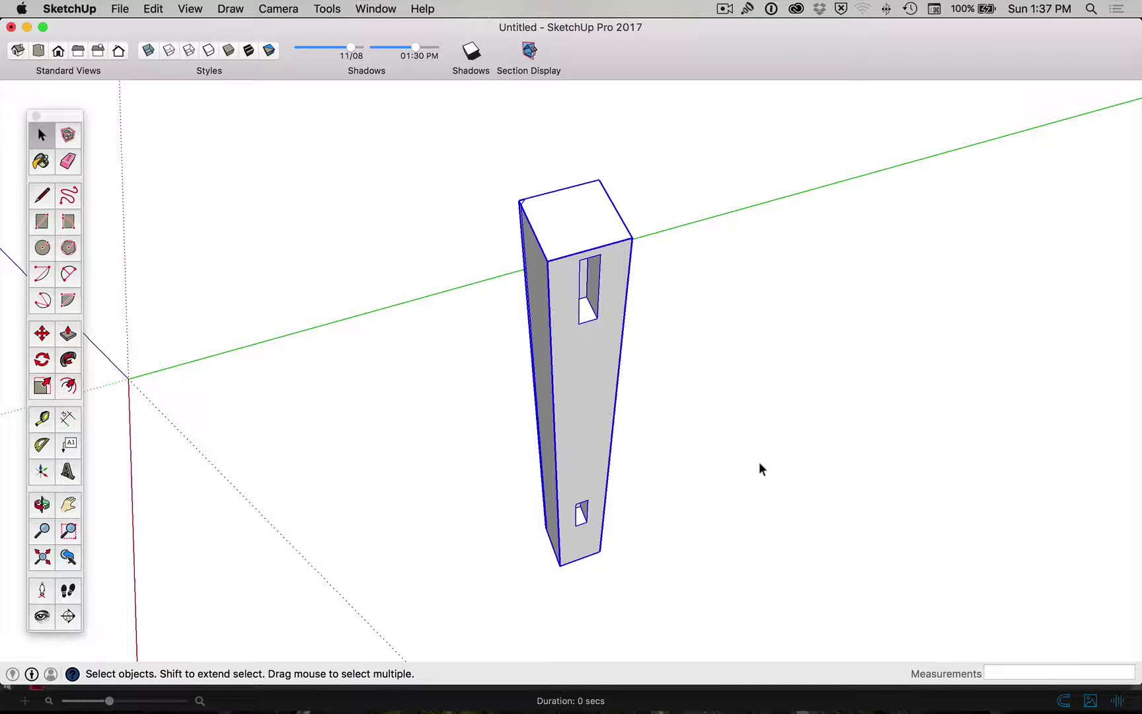
# Draw a single loose line from the upper mortise's lower corner diagonally outward, away from the leg.
pyautogui.moveTo(735, 497); pyautogui.dragTo(890, 441, button='middle')
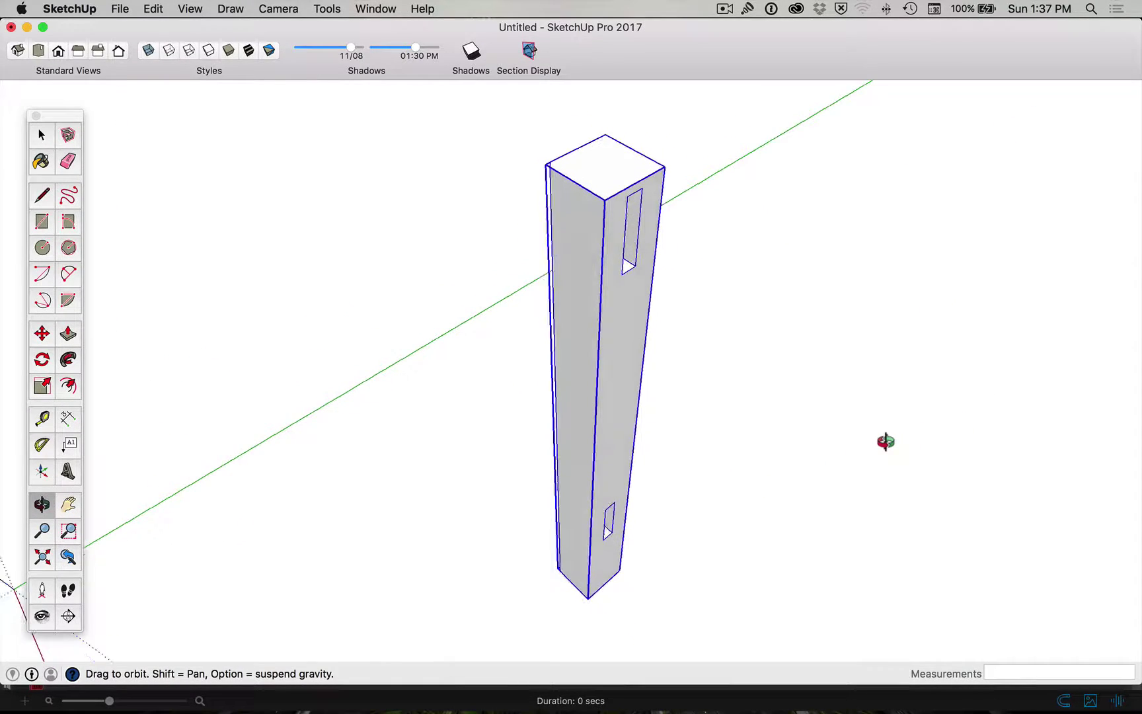
pyautogui.press('space')
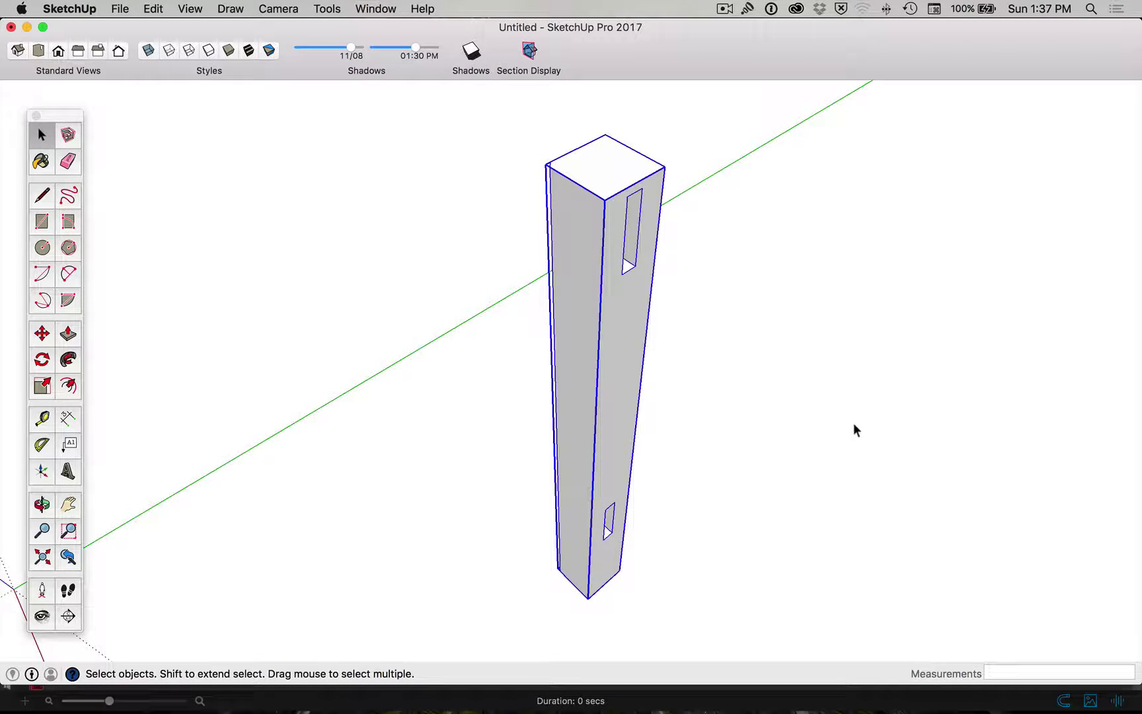
pyautogui.press('l')
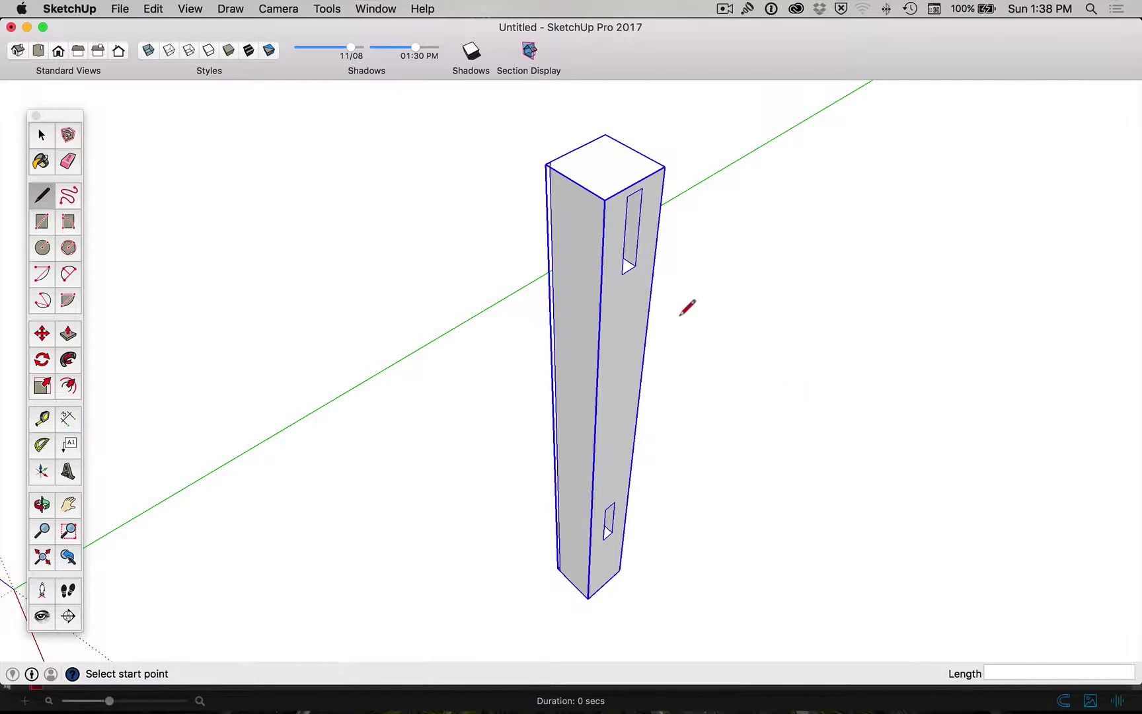
pyautogui.click(622, 273)
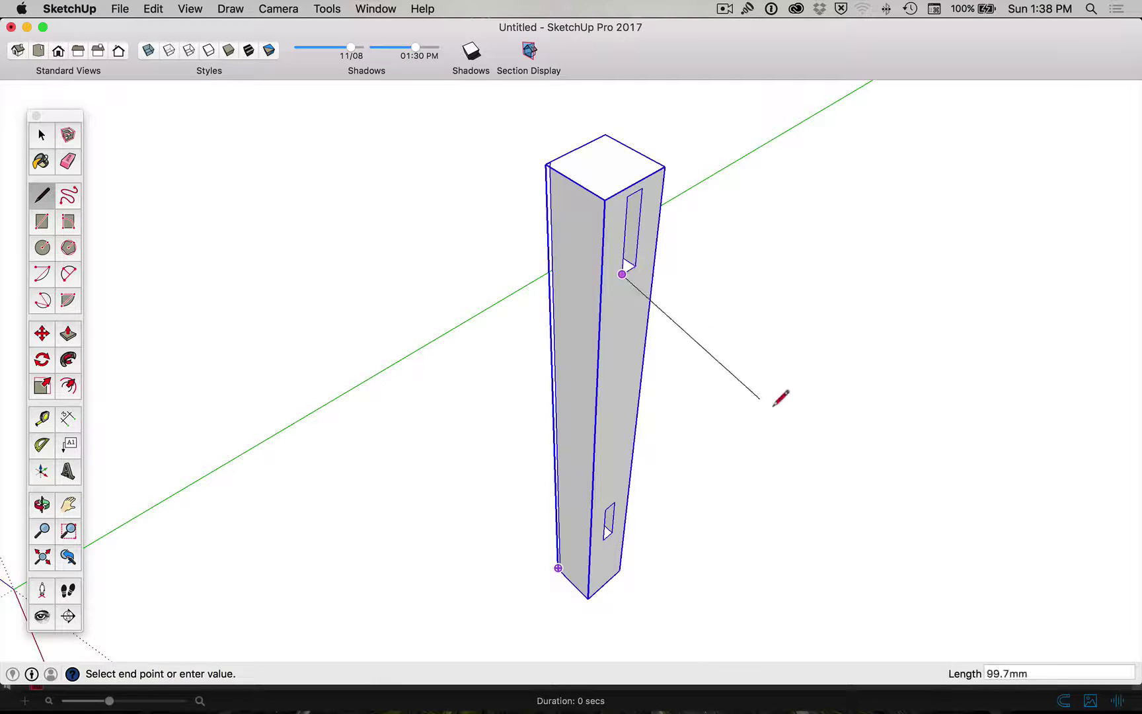
pyautogui.click(813, 454)
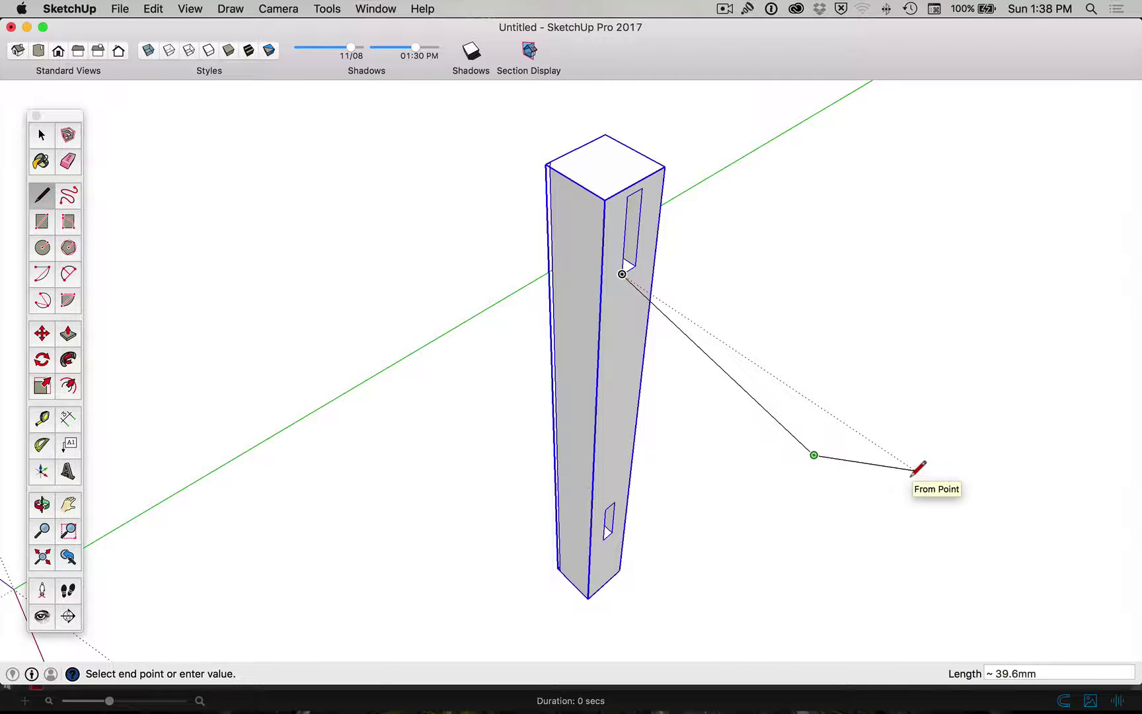
pyautogui.press('Escape')
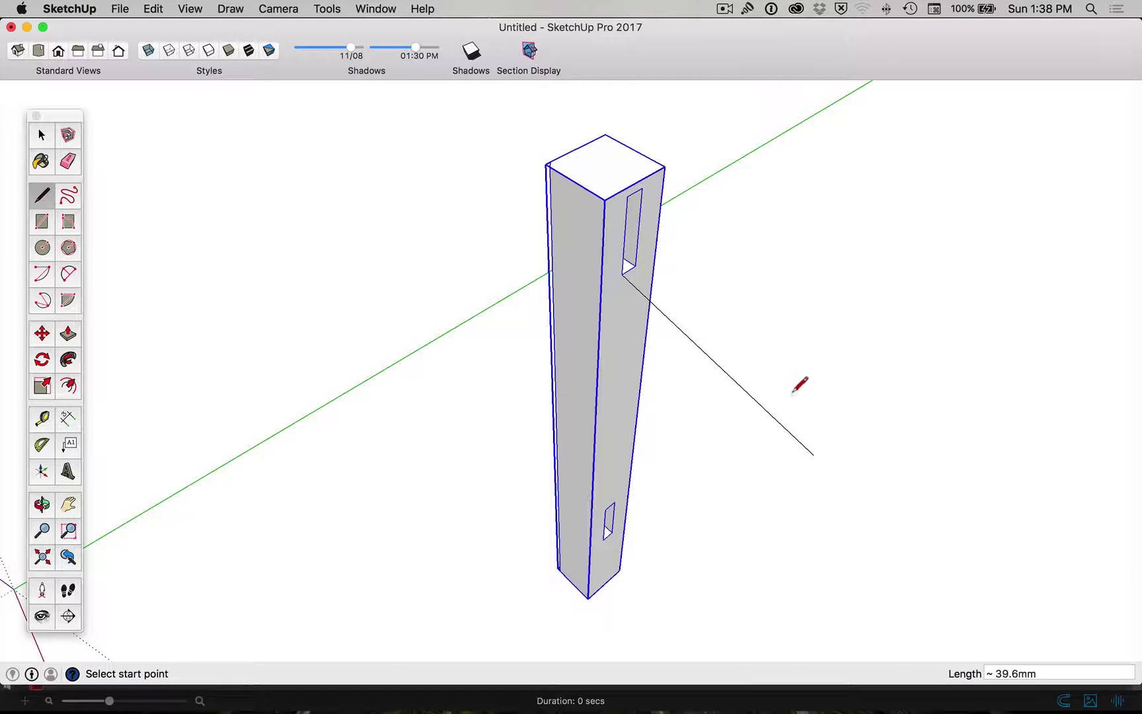
# With the Tape Measure, place trial guides outward from the upper mortise's other lower corner, the first about 132 mm long.
pyautogui.press('t')
pyautogui.click(635, 265)
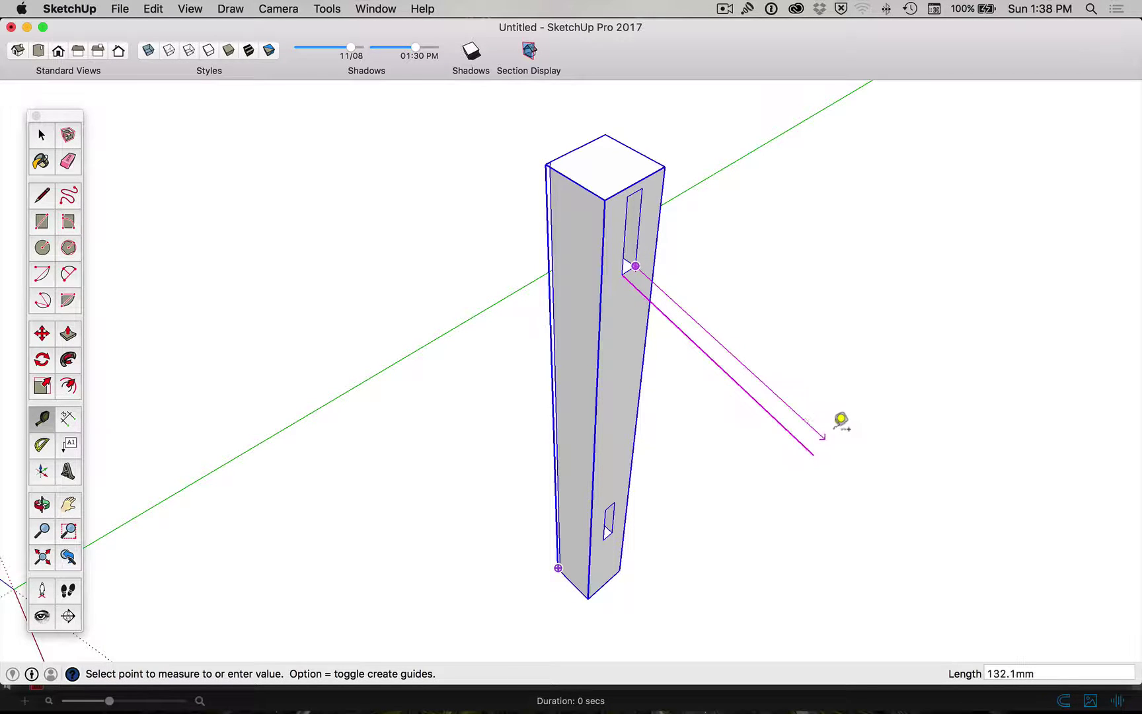
pyautogui.click(848, 420)
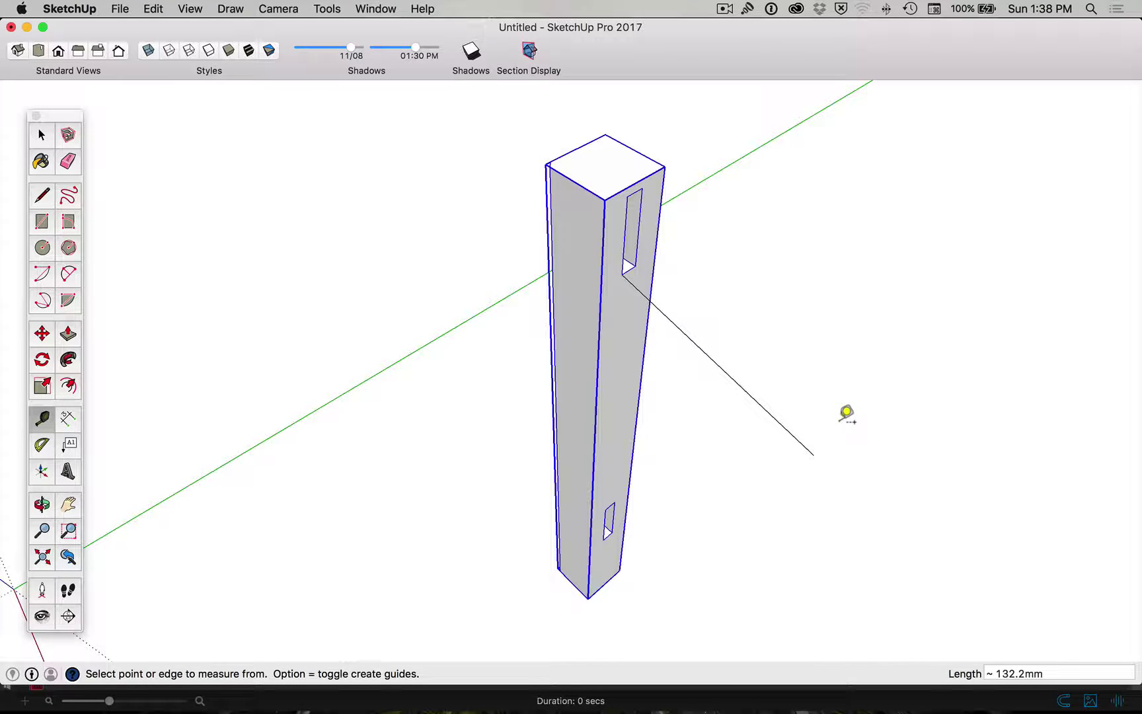
pyautogui.click(820, 387)
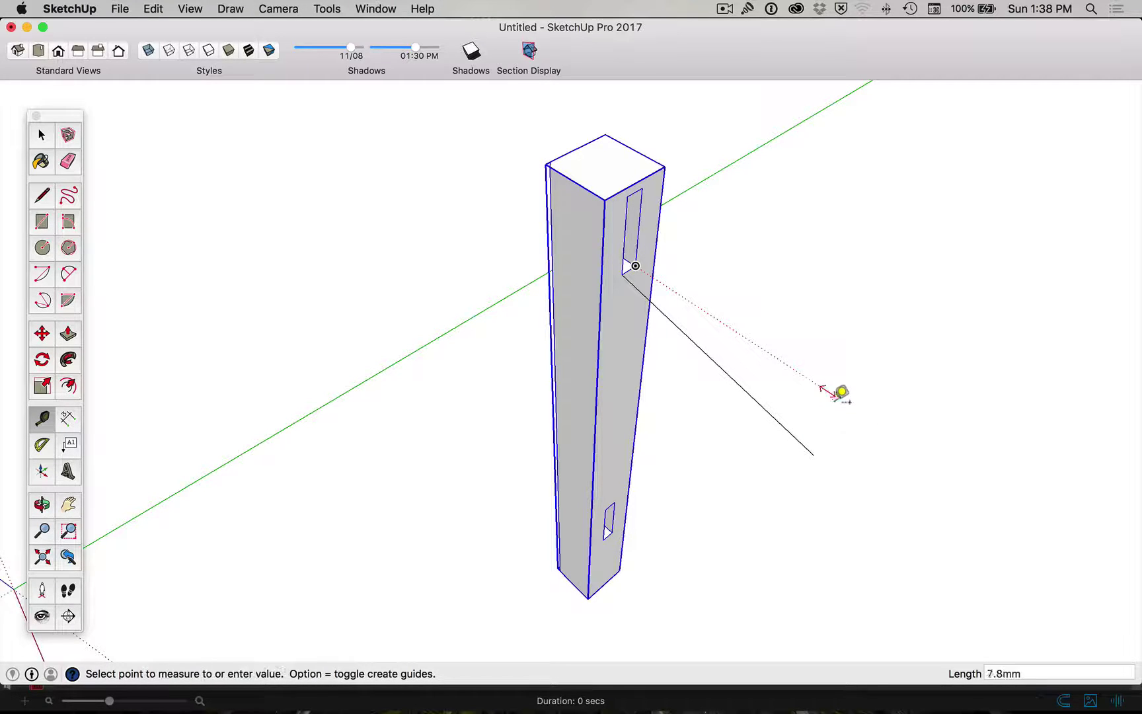
pyautogui.click(857, 400)
pyautogui.press('space')
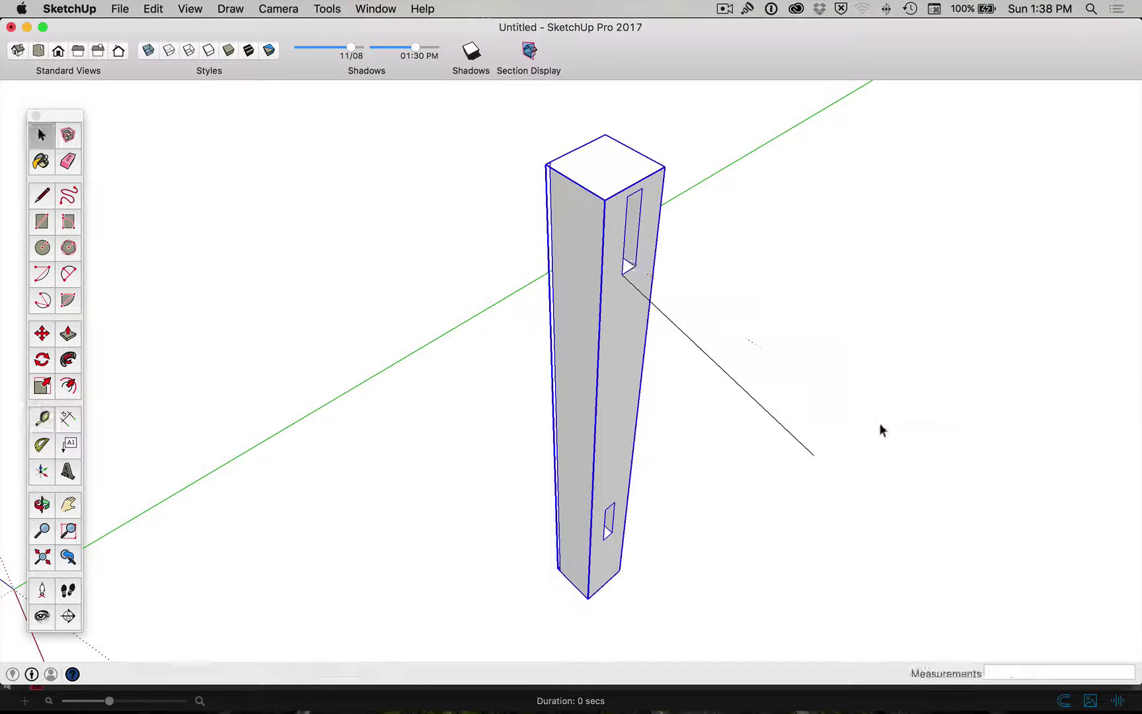
pyautogui.press('t')
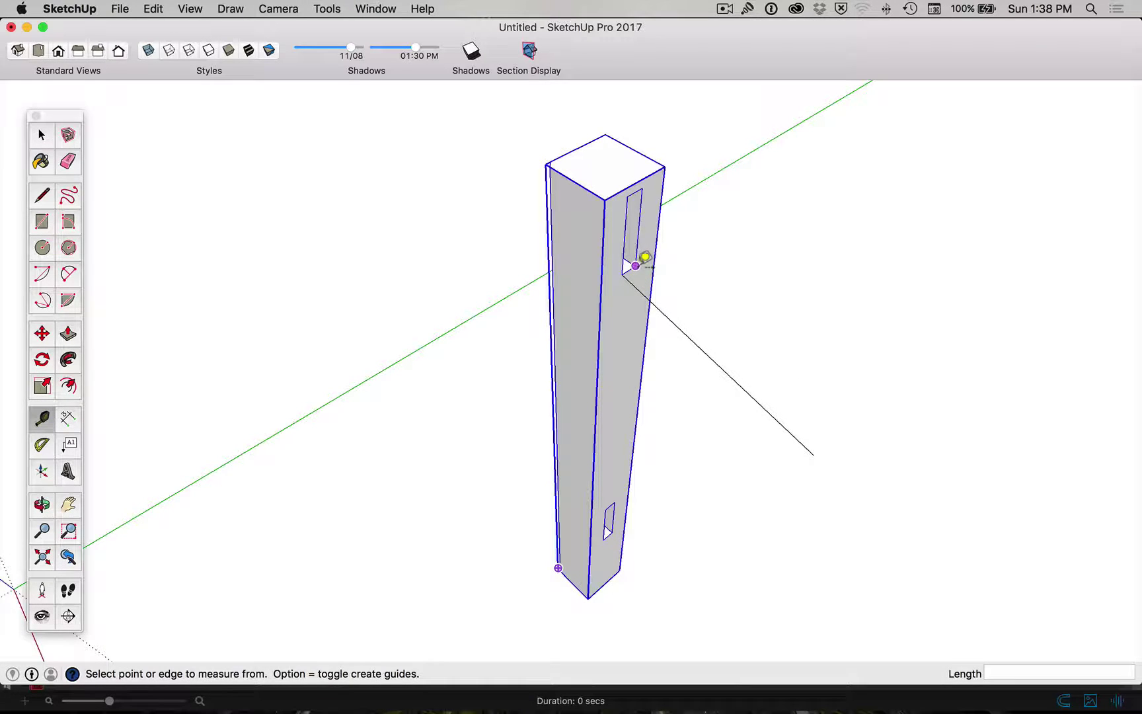
pyautogui.click(635, 265)
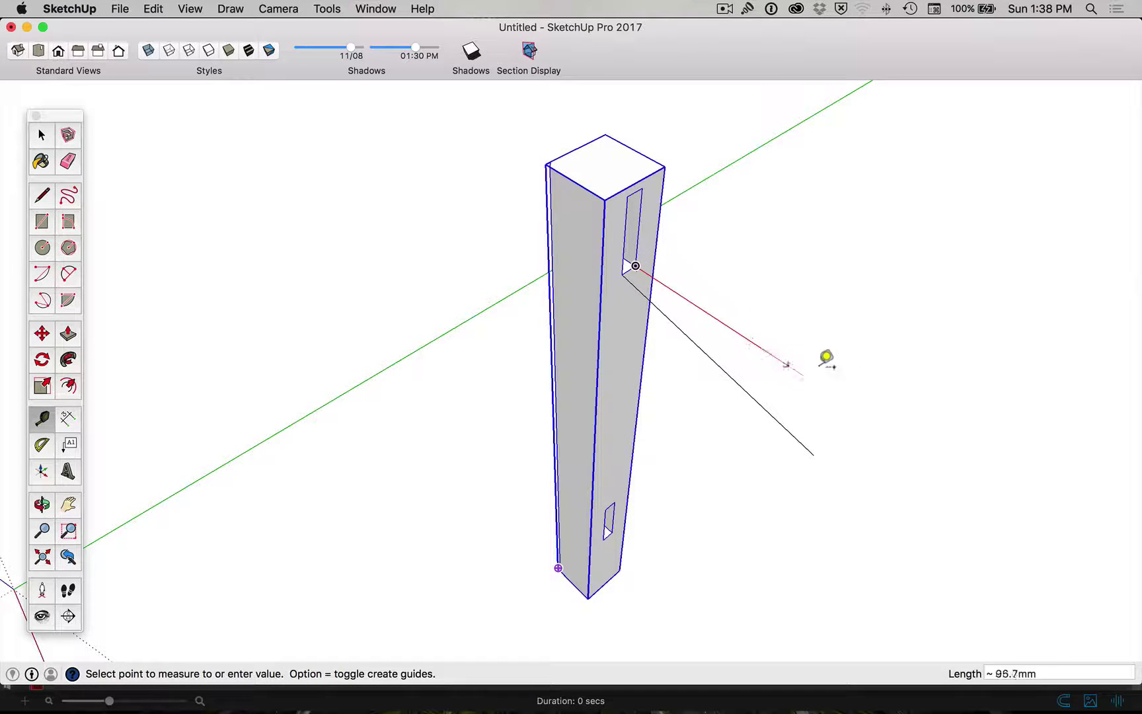
pyautogui.click(845, 424)
pyautogui.press('space')
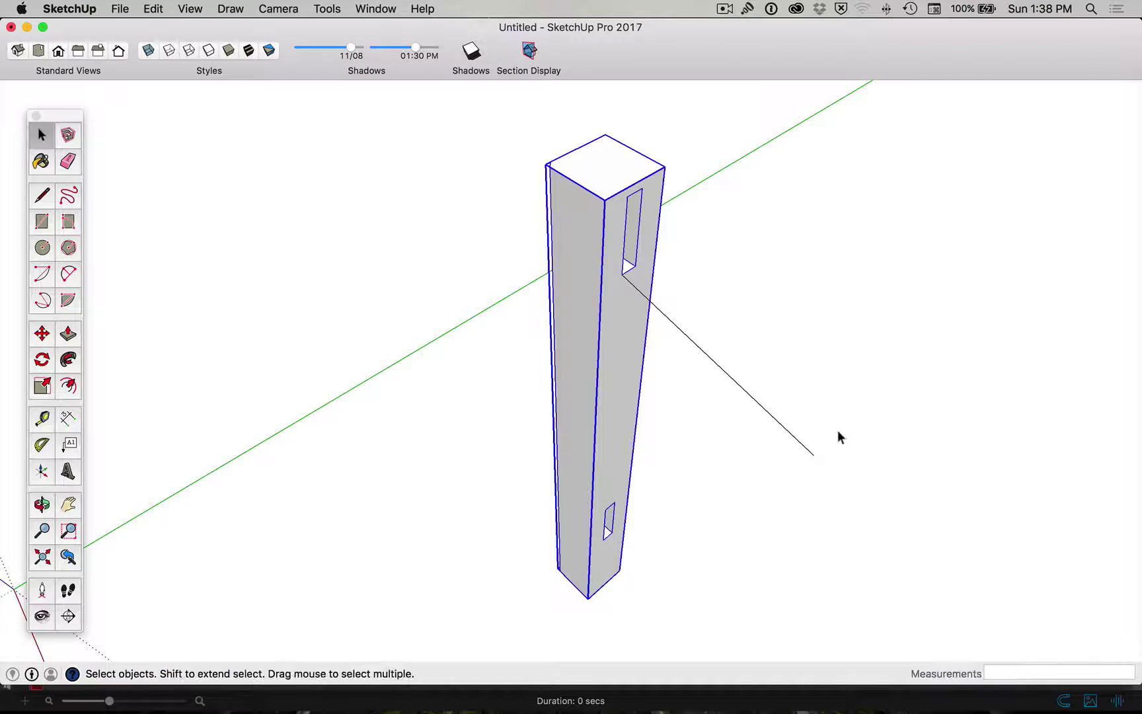
# Turn on the display of guides and delete all guides in the model.
pyautogui.click(179, 9)
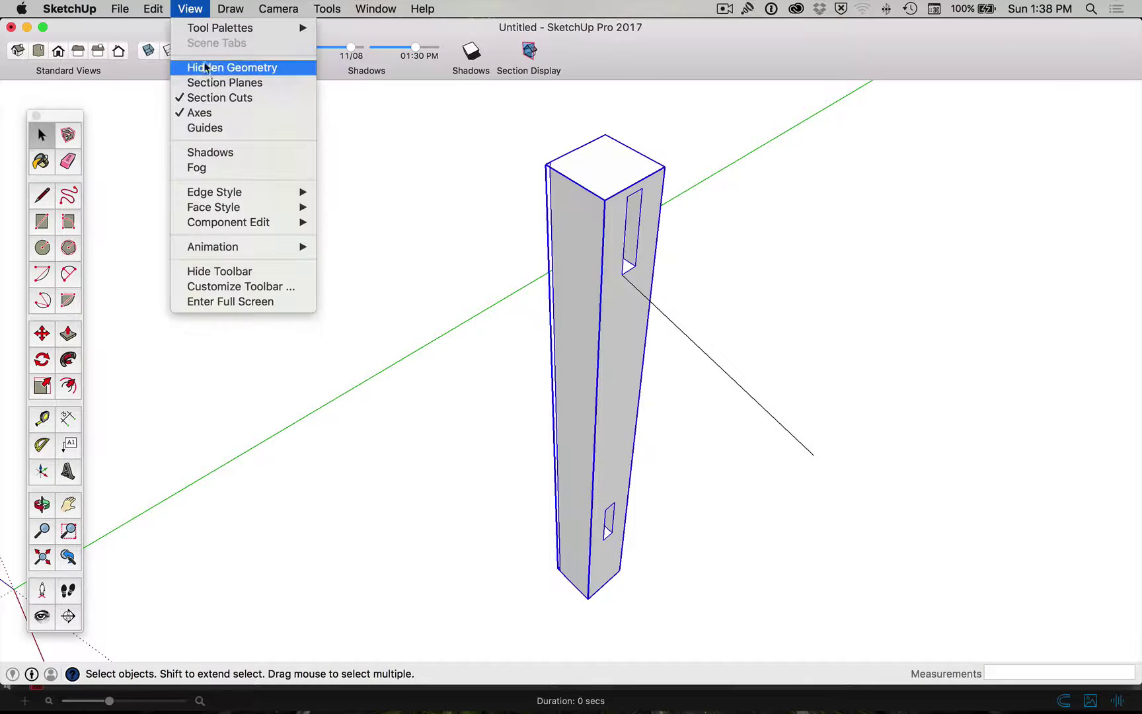
pyautogui.click(224, 129)
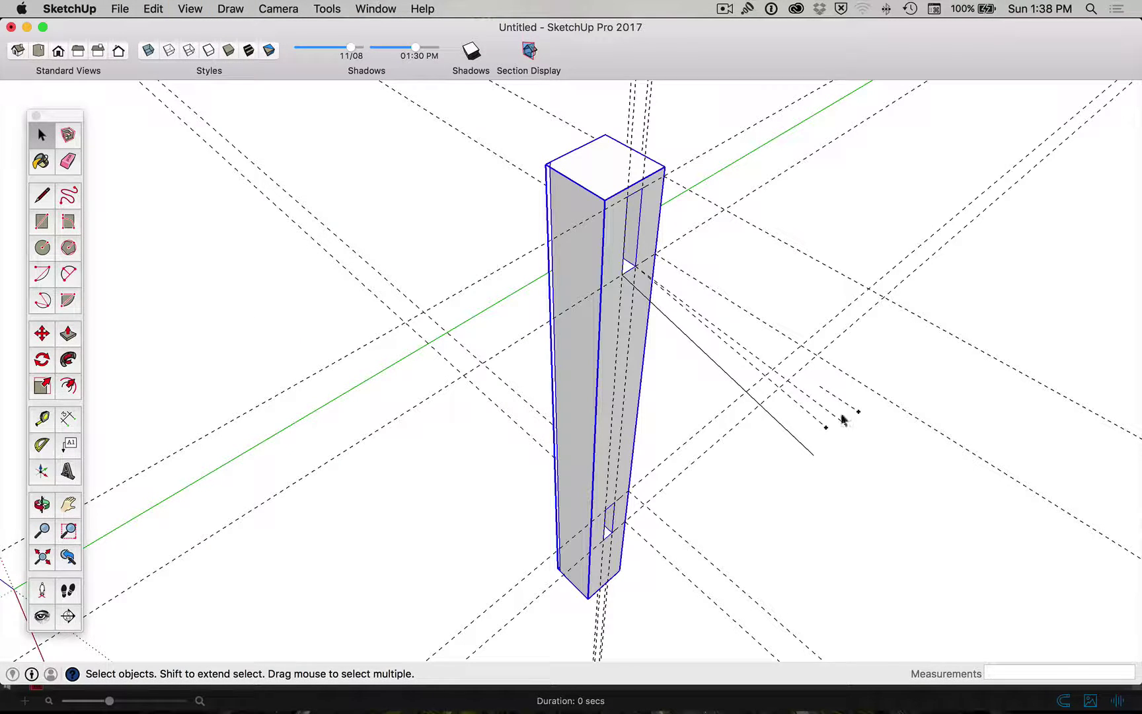
pyautogui.click(157, 9)
pyautogui.moveTo(193, 228)
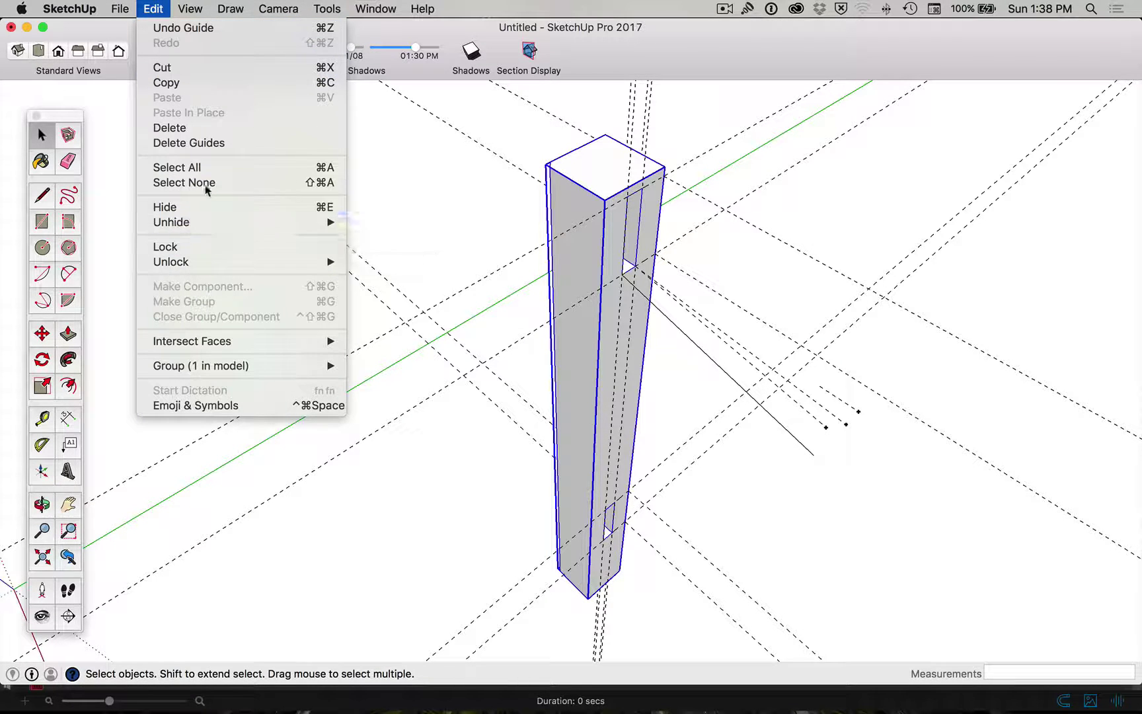
pyautogui.click(227, 144)
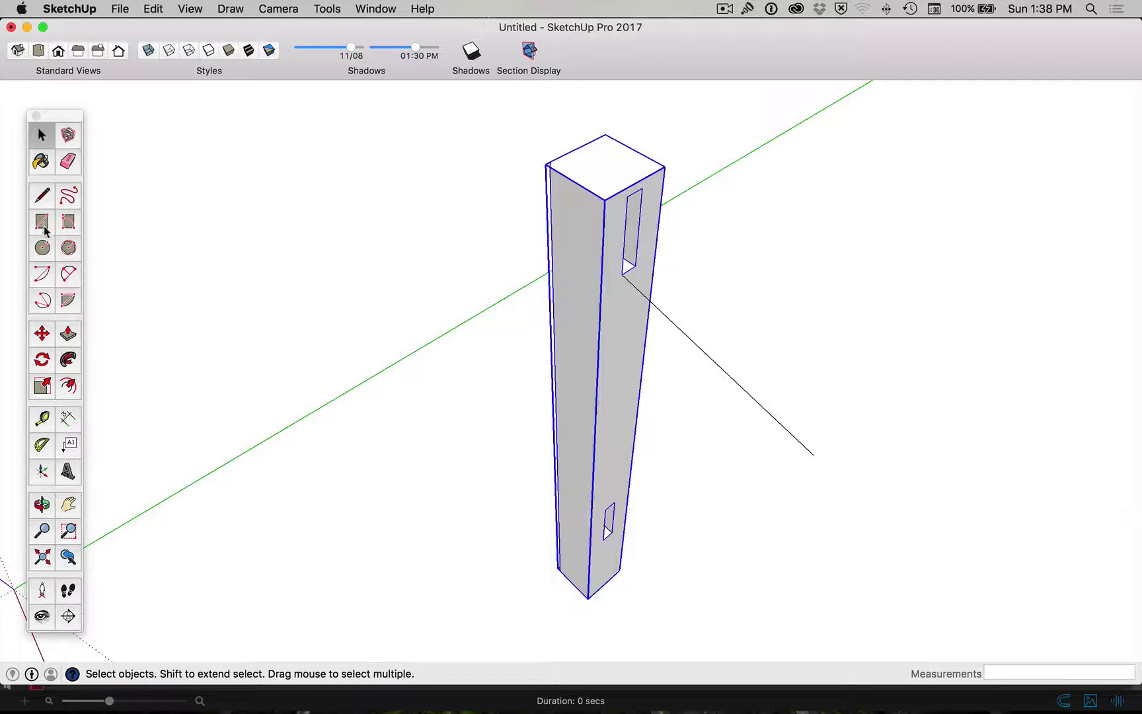
# Place a finite guide with the Tape Measure from the upper mortise's free lower corner outward beyond the loose line.
pyautogui.click(42, 418)
pyautogui.click(635, 266)
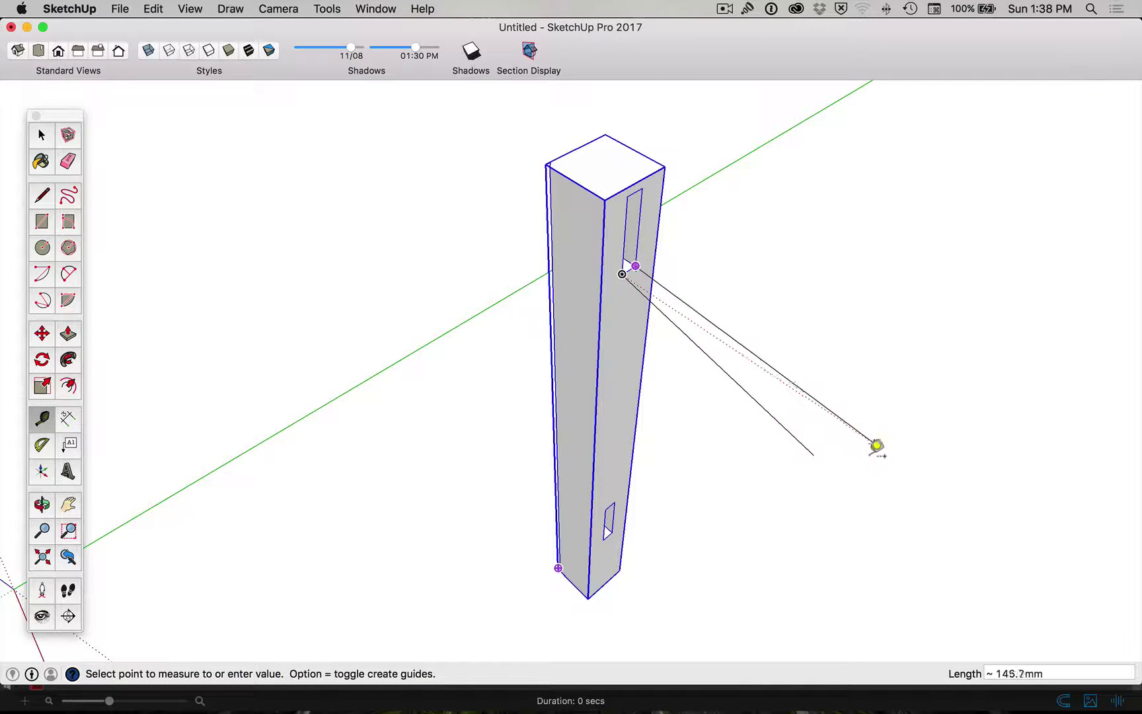
pyautogui.click(884, 449)
pyautogui.press('space')
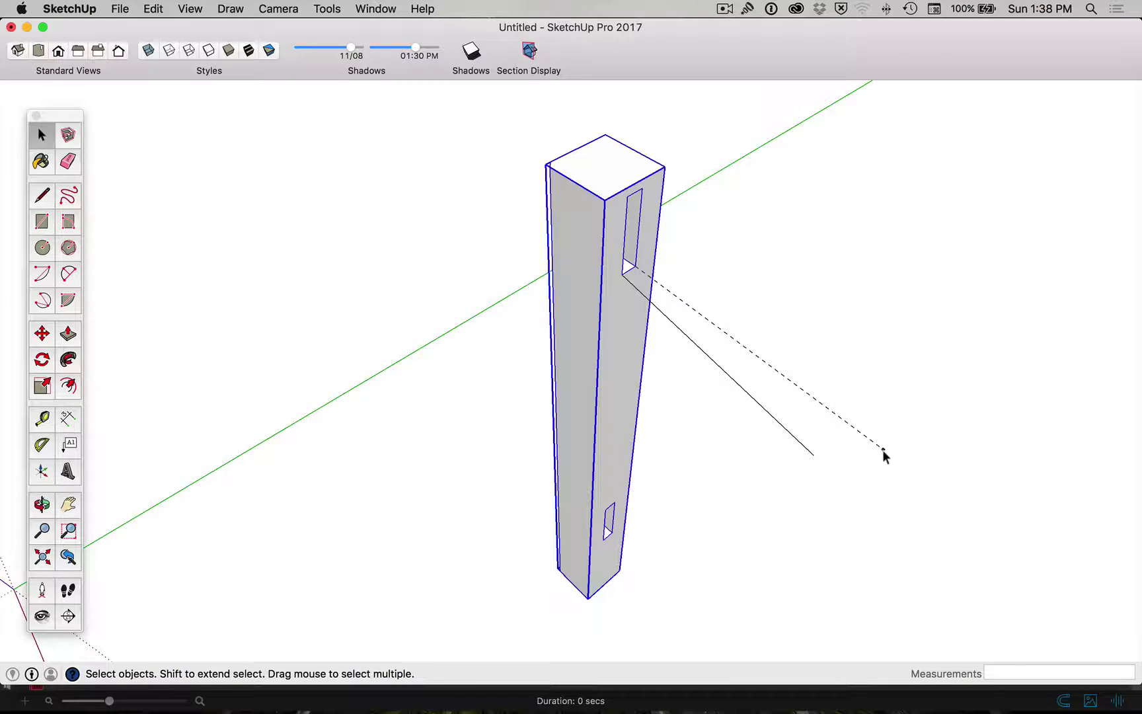
# Try to pull guides from the leg's top edge with the Tape Measure, and clear the selection.
pyautogui.press('t')
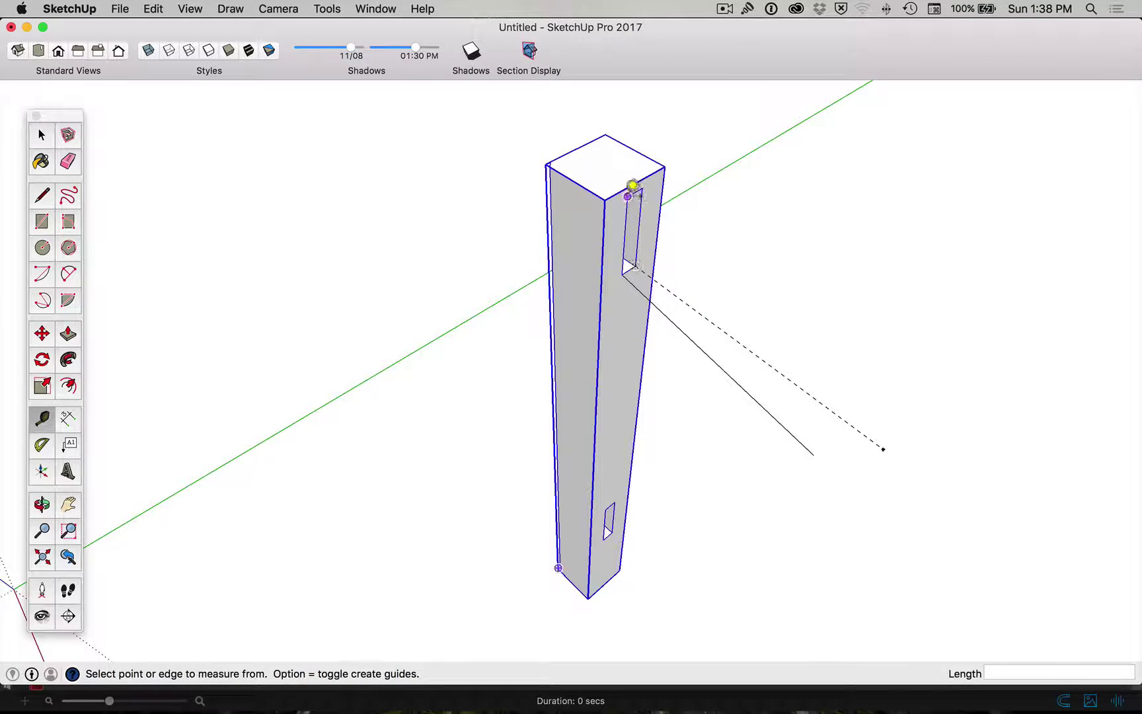
pyautogui.click(628, 187)
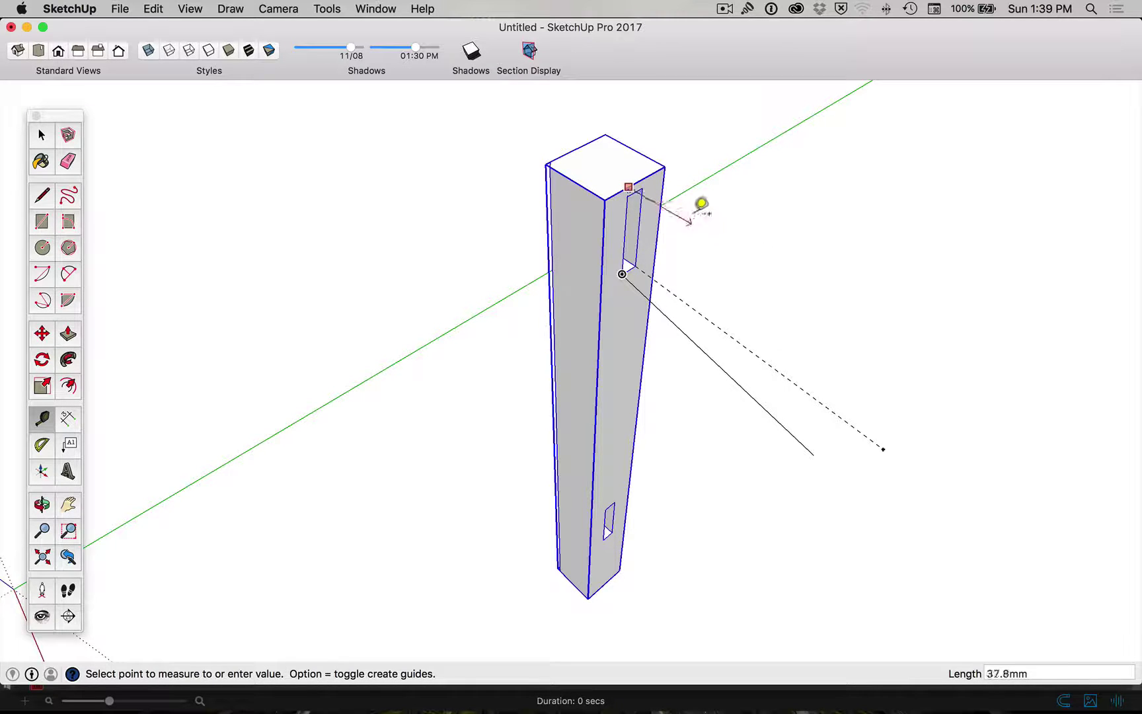
pyautogui.click(662, 169)
pyautogui.click(658, 169)
pyautogui.click(719, 192)
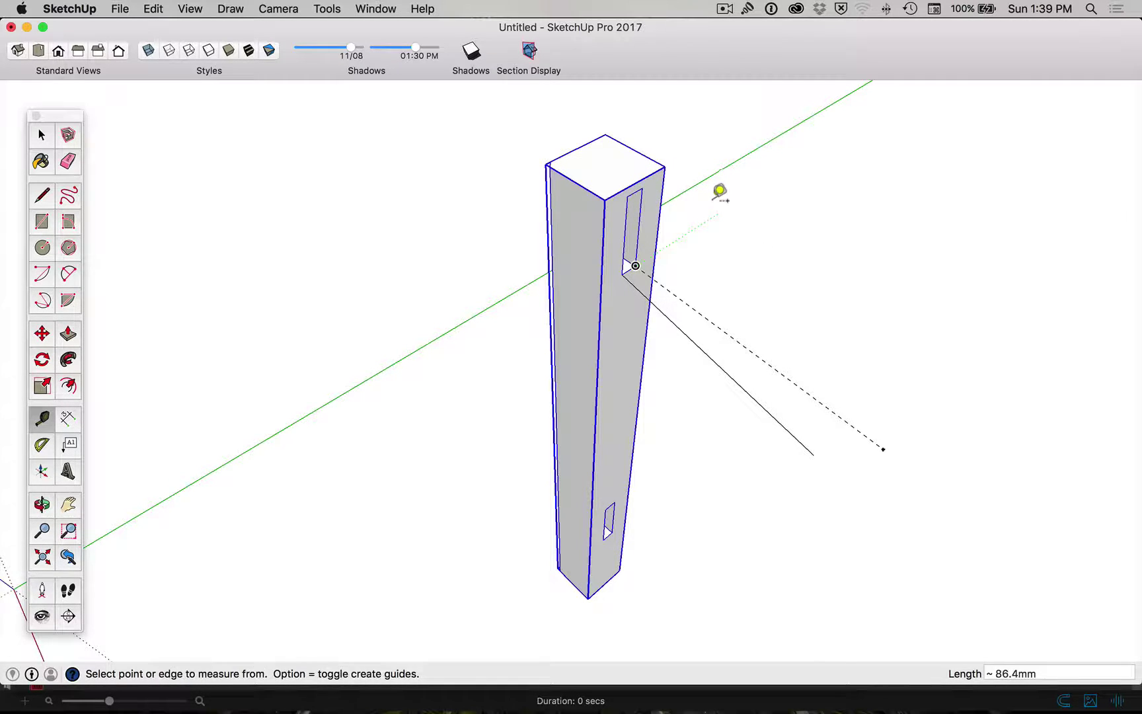
pyautogui.press('space')
pyautogui.click(704, 204)
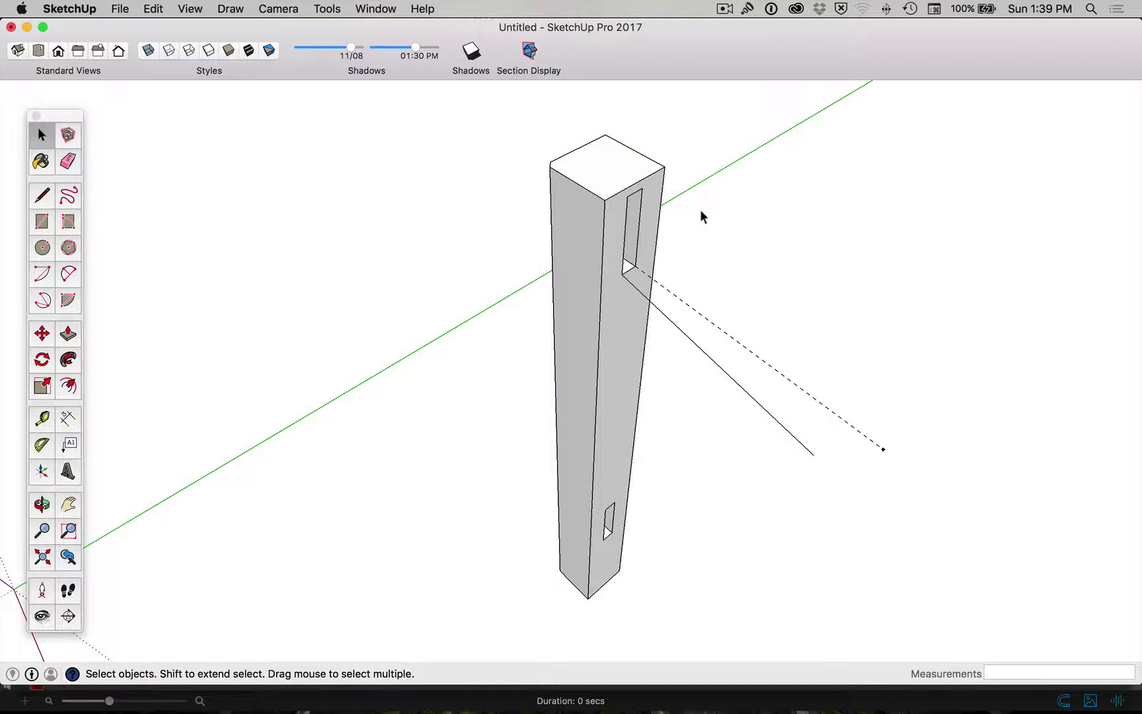
# Place a parallel guide about 89.5 mm from the loose diagonal line, starting at the line itself.
pyautogui.click(681, 331)
pyautogui.press('t')
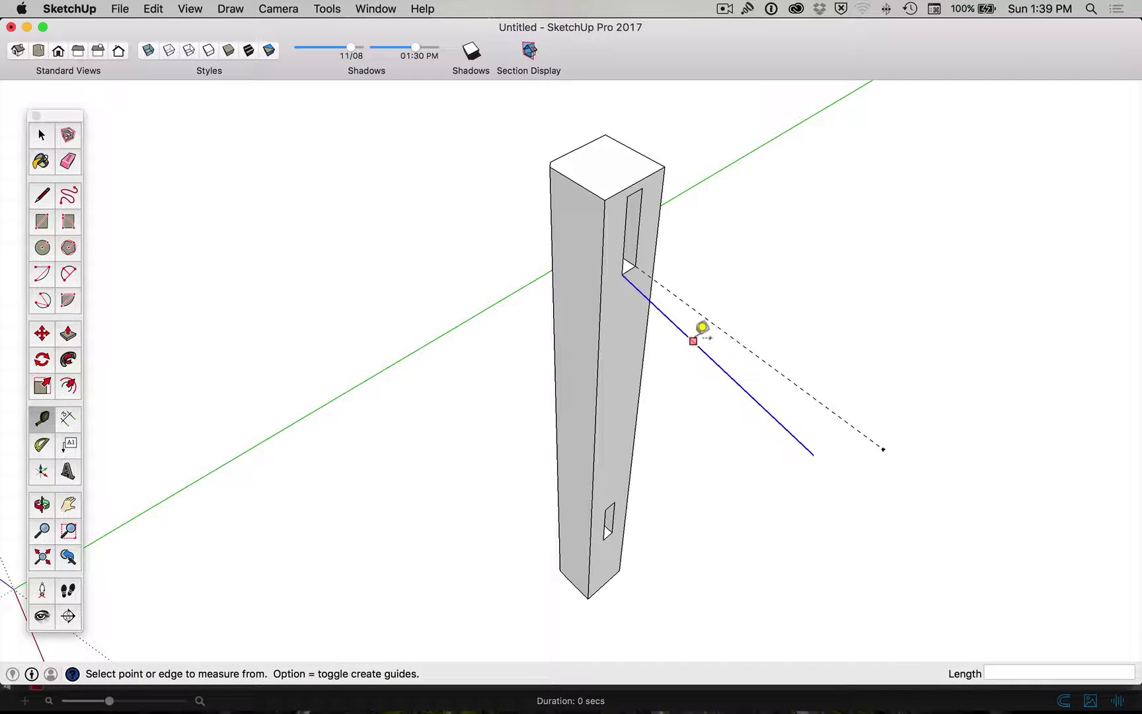
pyautogui.click(692, 341)
pyautogui.click(846, 284)
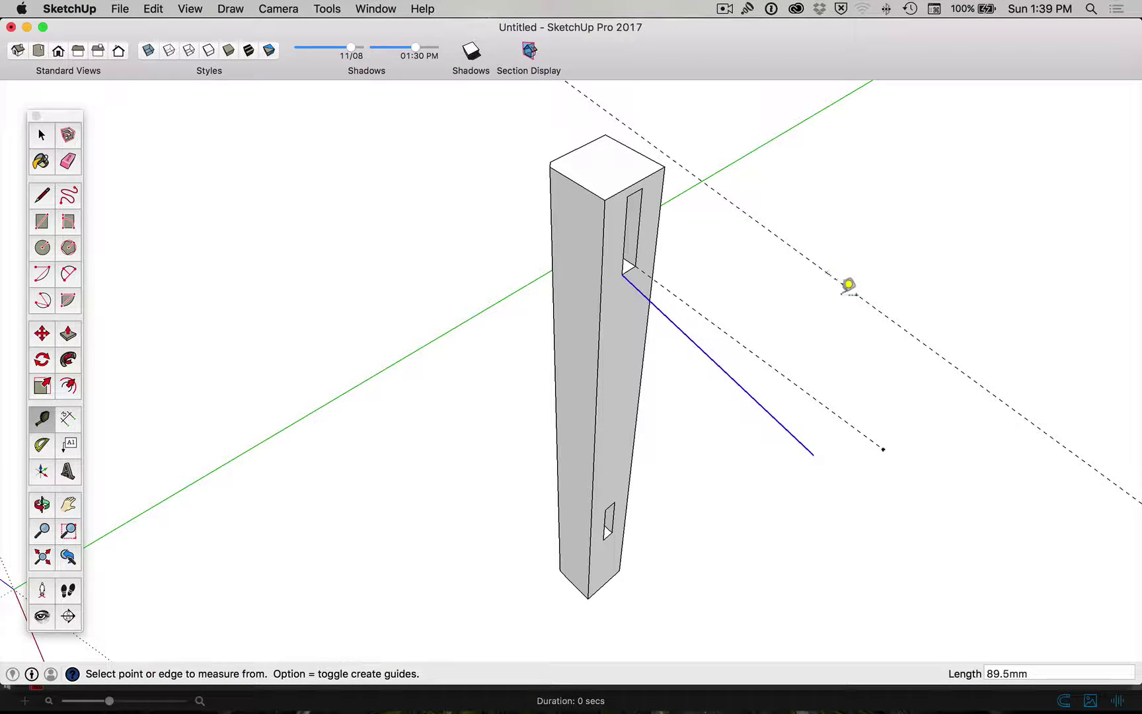
# Place a finite guide with the Tape Measure from the loose diagonal line's free lower end, about 44 mm outward.
pyautogui.click(813, 454)
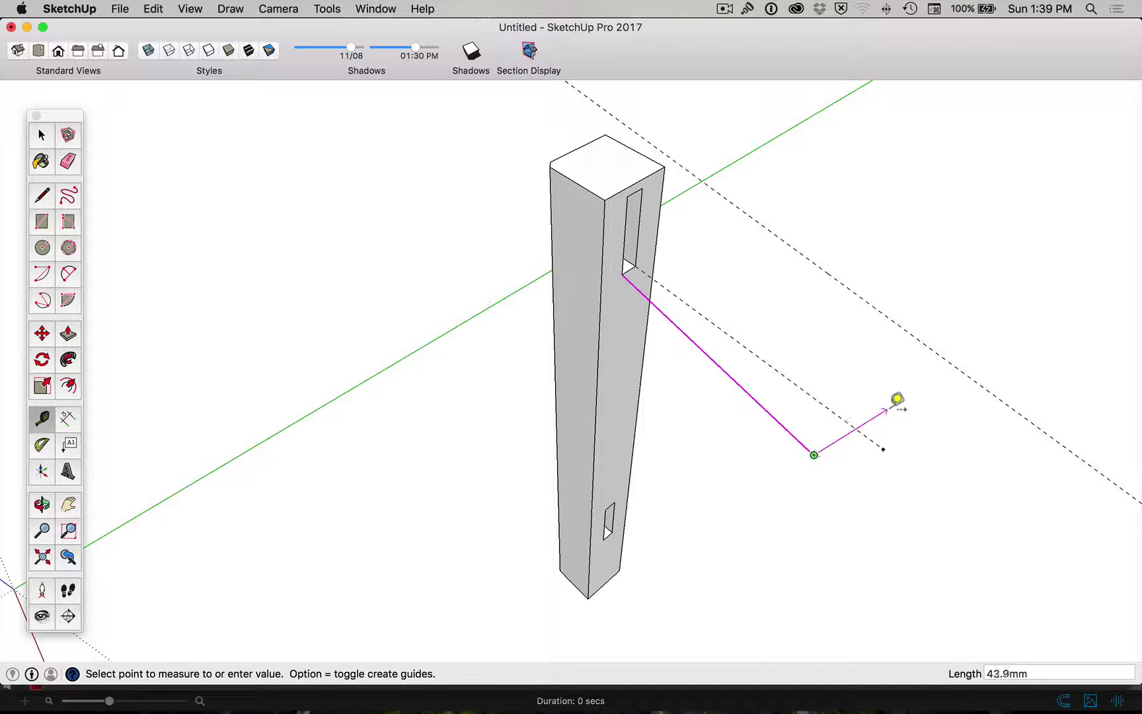
pyautogui.click(898, 401)
pyautogui.press('space')
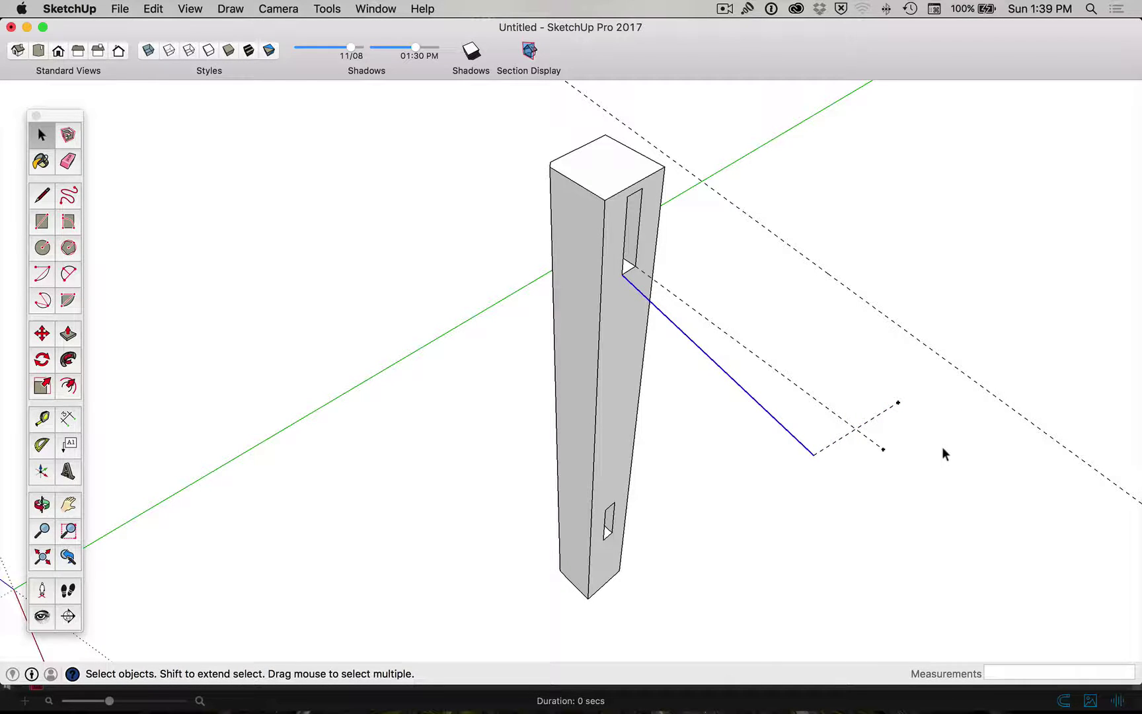
# Undo the last two guides and delete the loose diagonal line.
pyautogui.press('super+z')
pyautogui.press('super+z')
pyautogui.click(806, 468)
pyautogui.click(797, 440)
pyautogui.press('Delete')
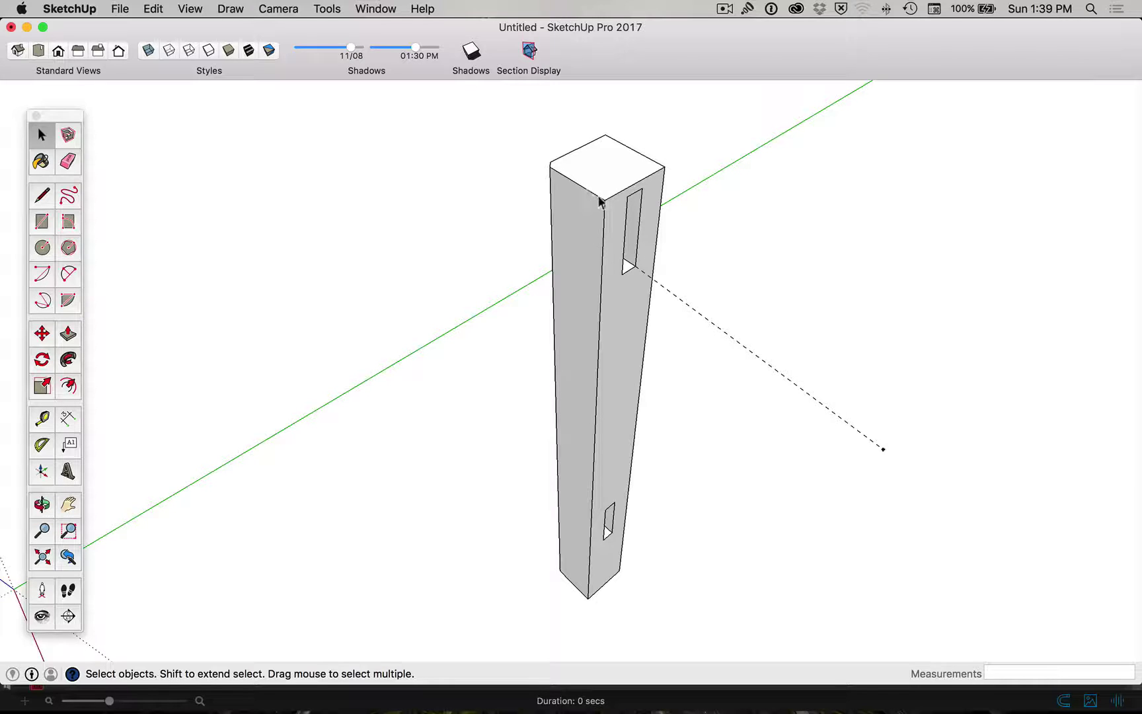
# Try to place a guide about 160 mm along the red axis from the leg's near top corner with the Tape Measure.
pyautogui.press('t')
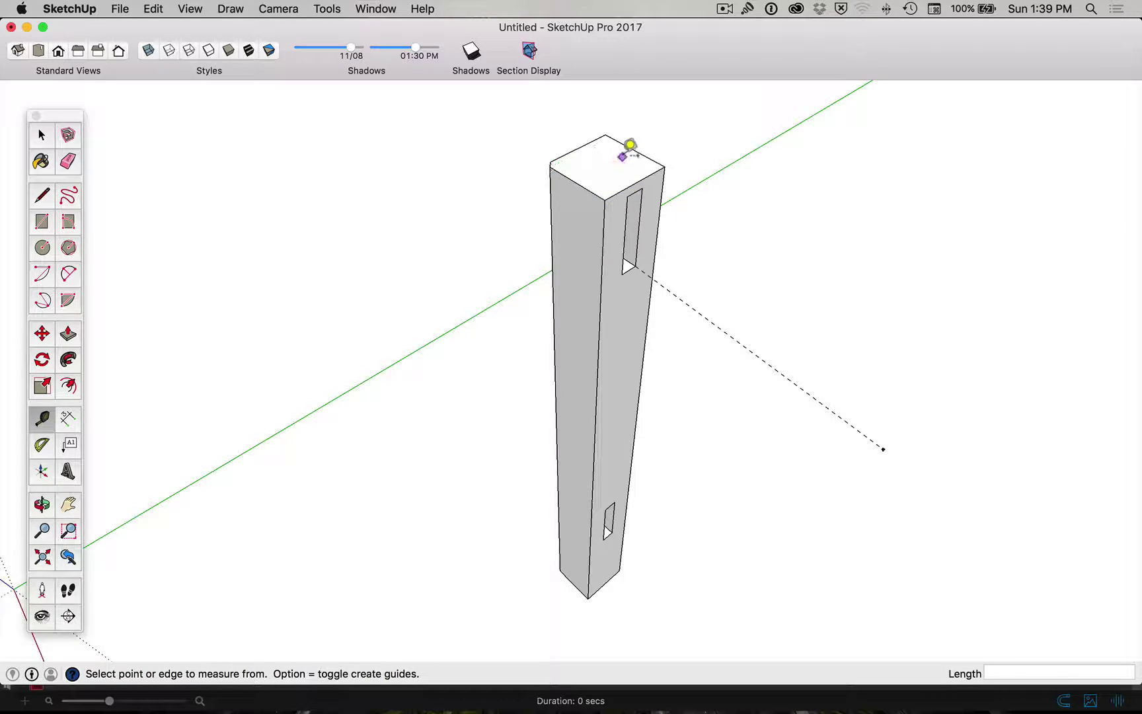
pyautogui.click(604, 199)
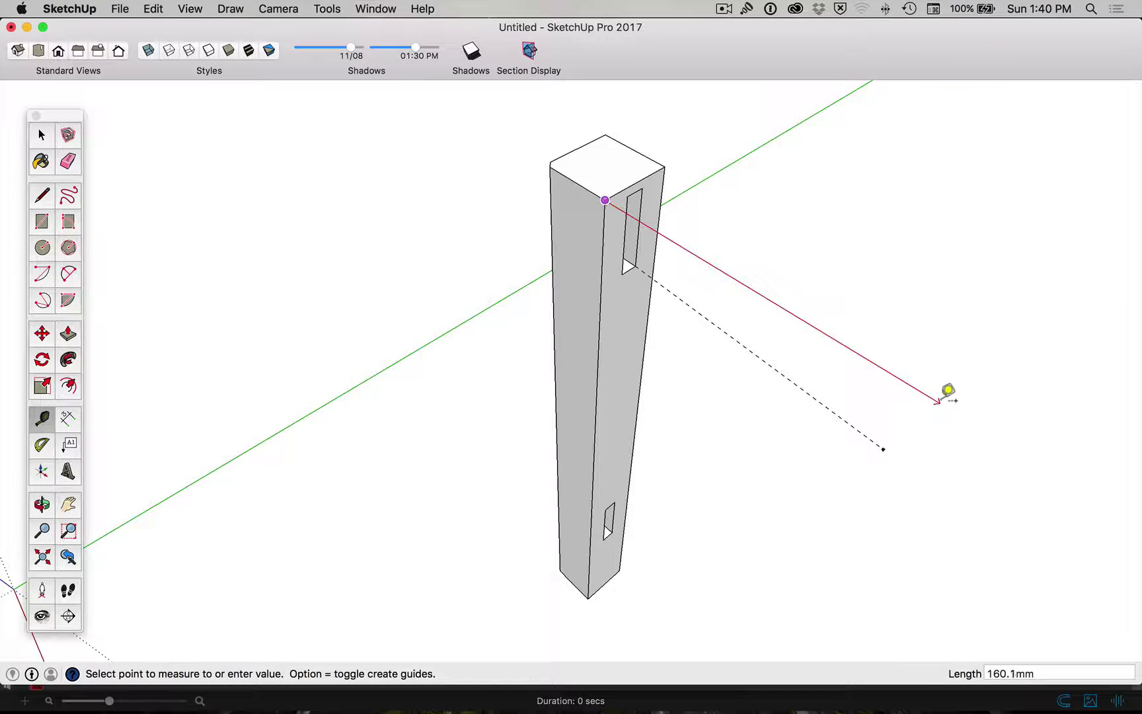
pyautogui.click(947, 391)
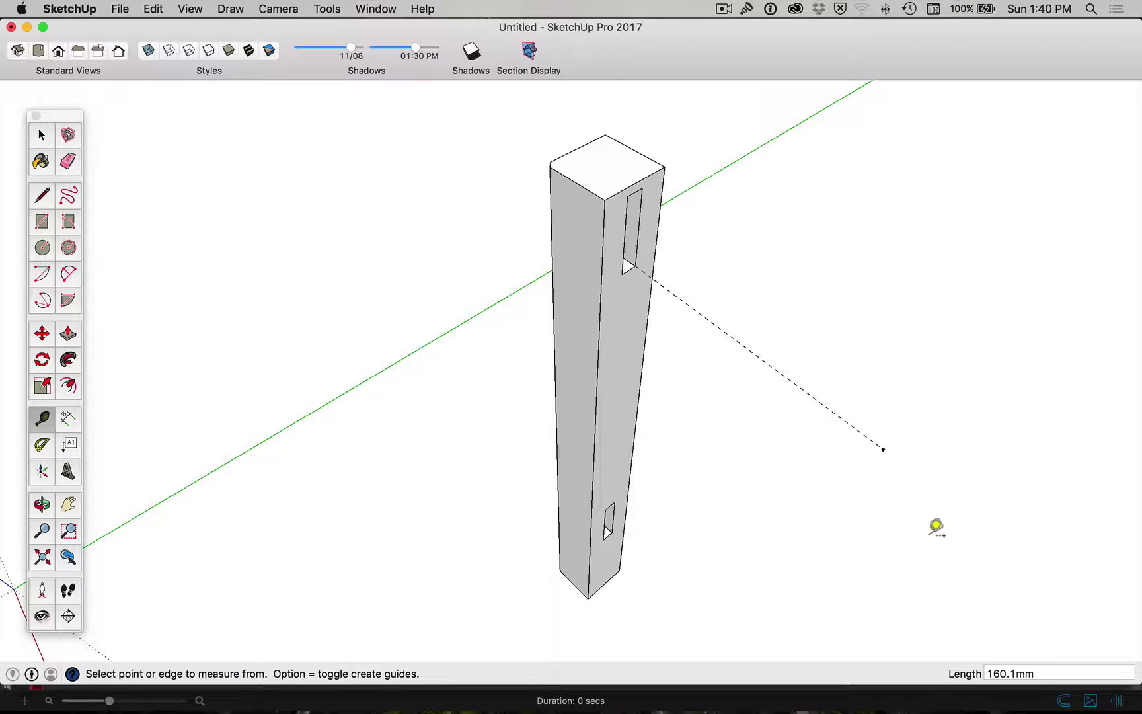
# Try starting a rectangle at the finite guide's outer end, abandon it, and delete the remaining guide.
pyautogui.press('r')
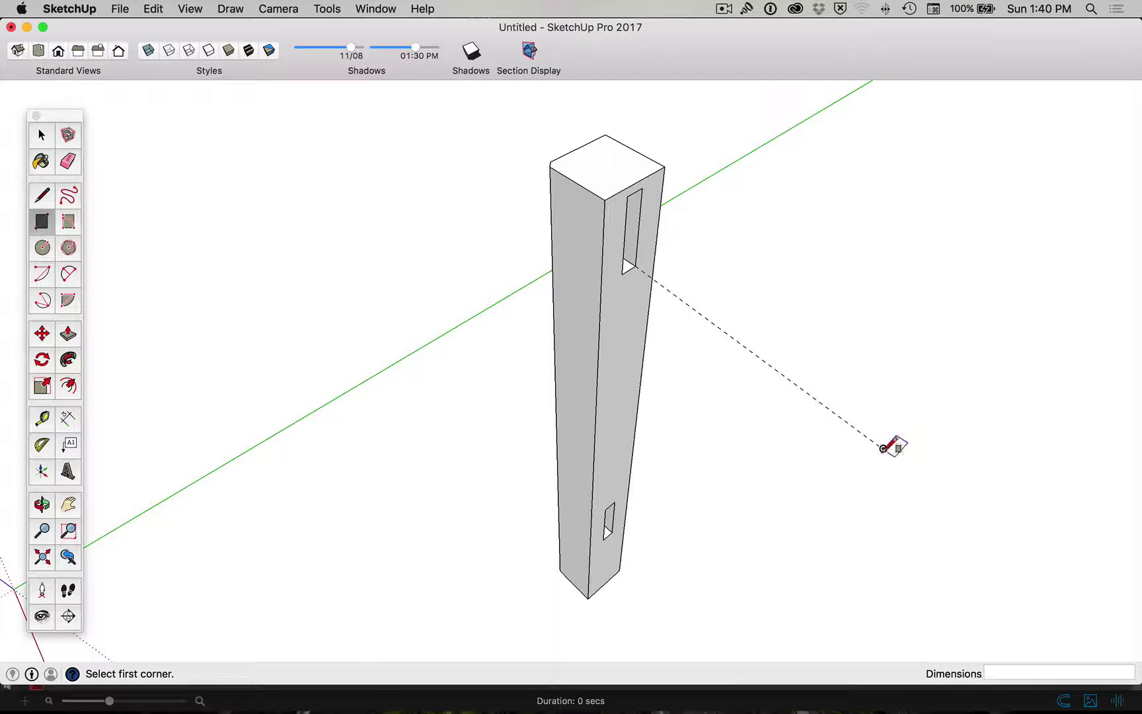
pyautogui.click(883, 449)
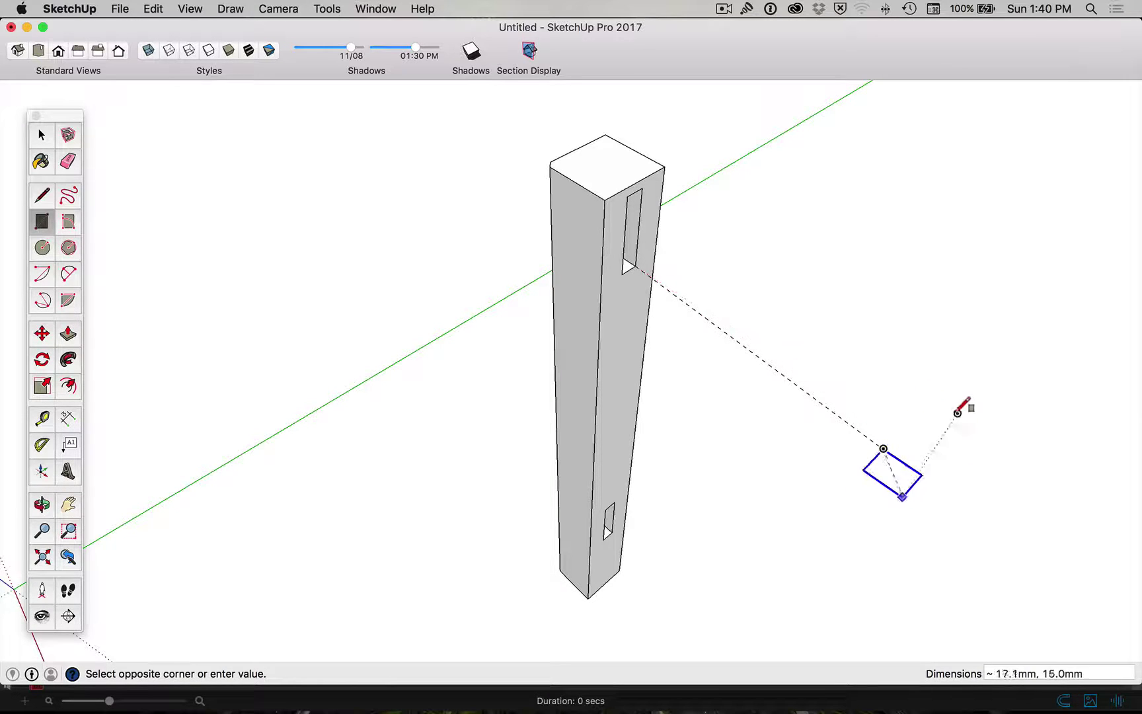
pyautogui.press('Escape')
pyautogui.press('space')
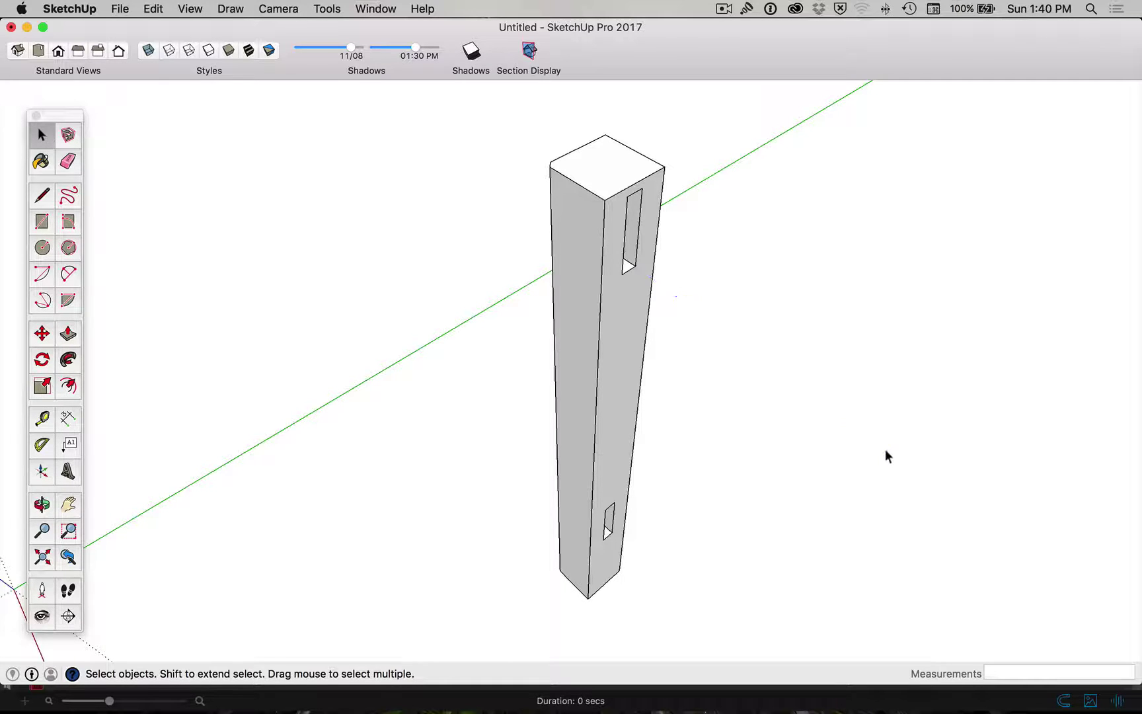
# Draw a 55 by 18 mm rectangle flat on the ground in the empty space beside the leg.
pyautogui.press('r')
pyautogui.click(819, 456)
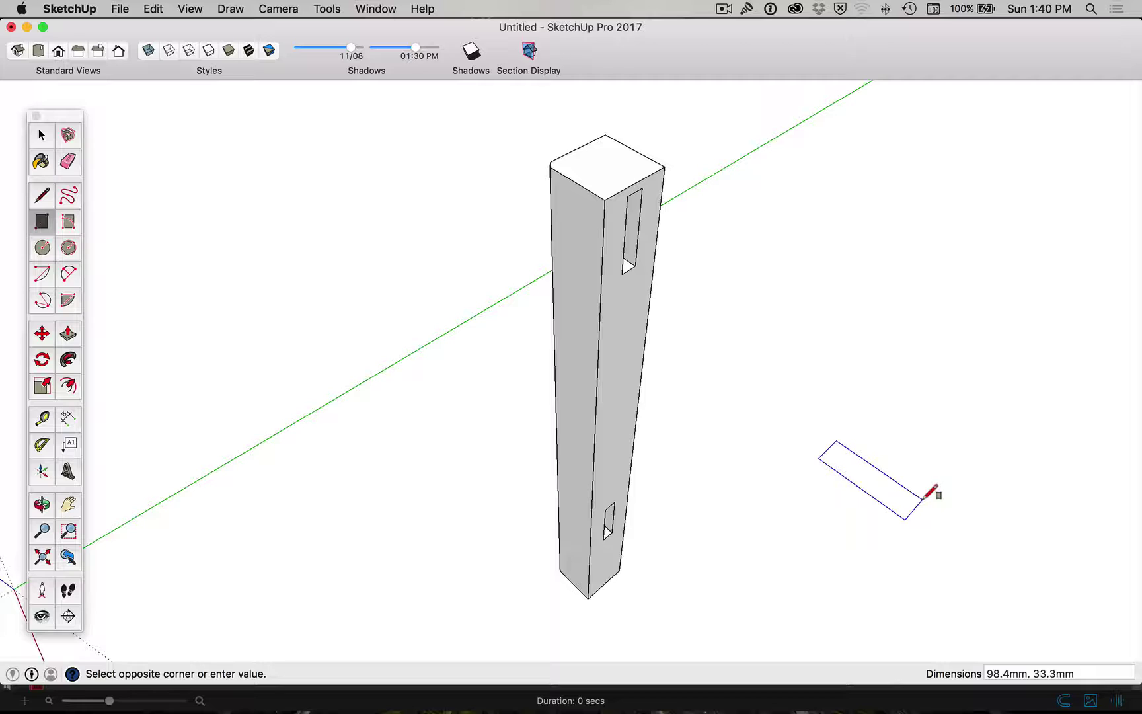
pyautogui.write('55,18')
pyautogui.press('Return')
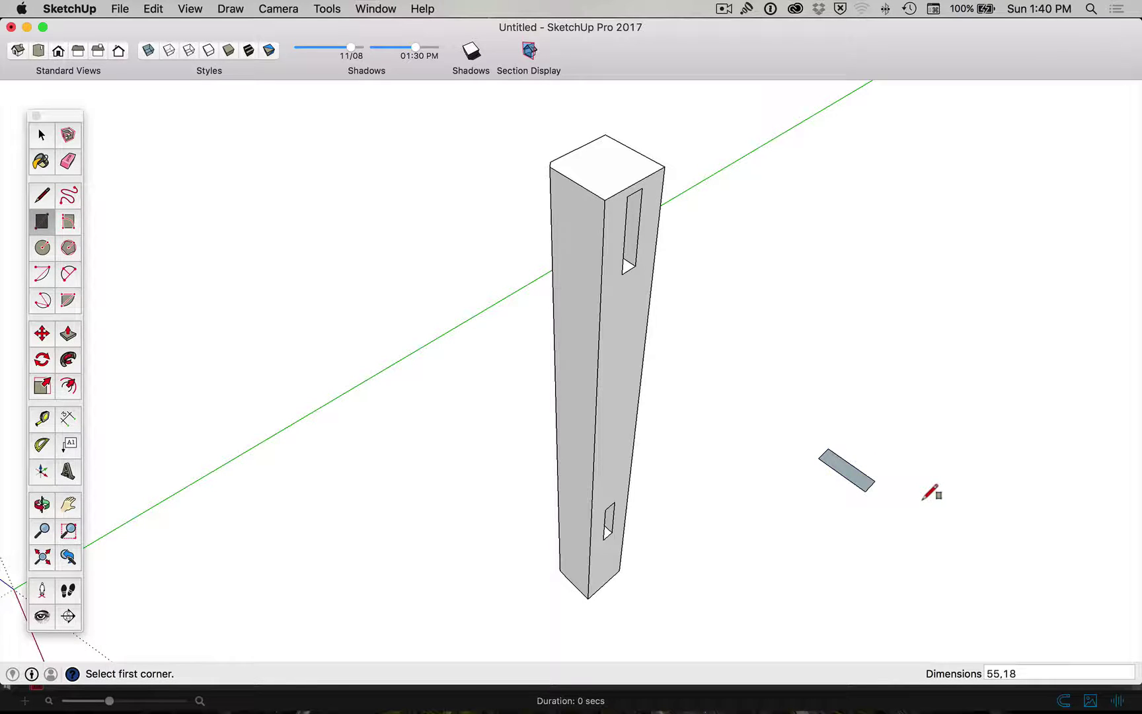
# Push/Pull the 55 by 18 mm rectangle up 300 mm into an upright apron board.
pyautogui.press('p')
pyautogui.click(850, 474)
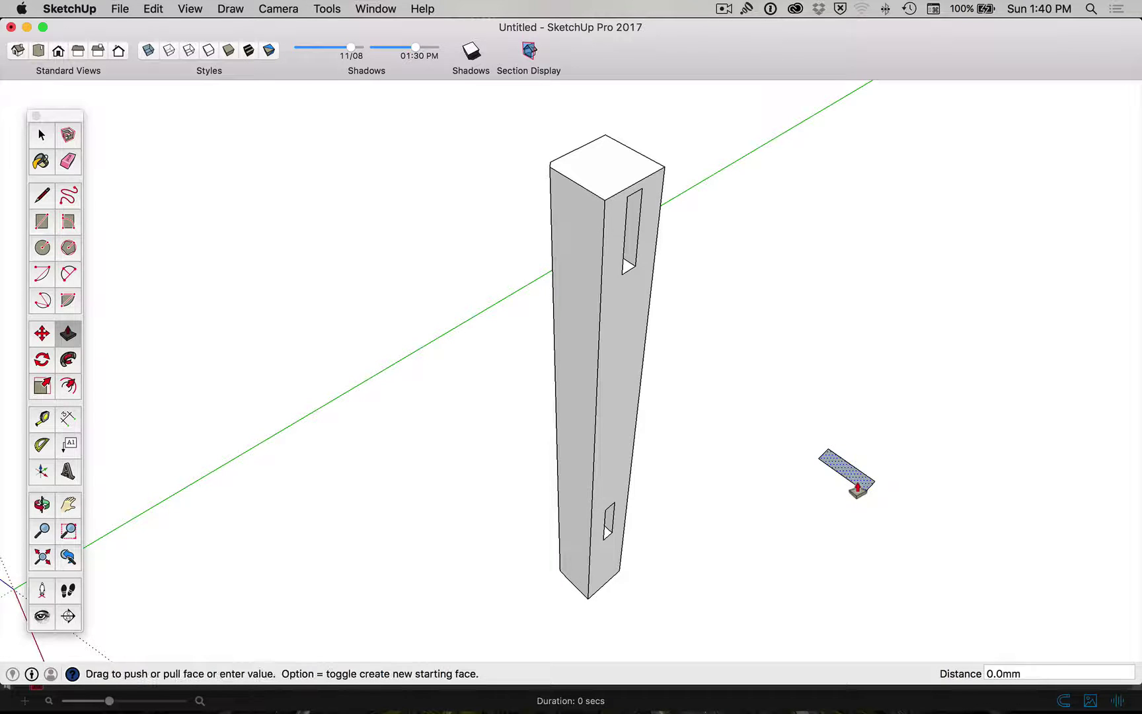
pyautogui.write('300')
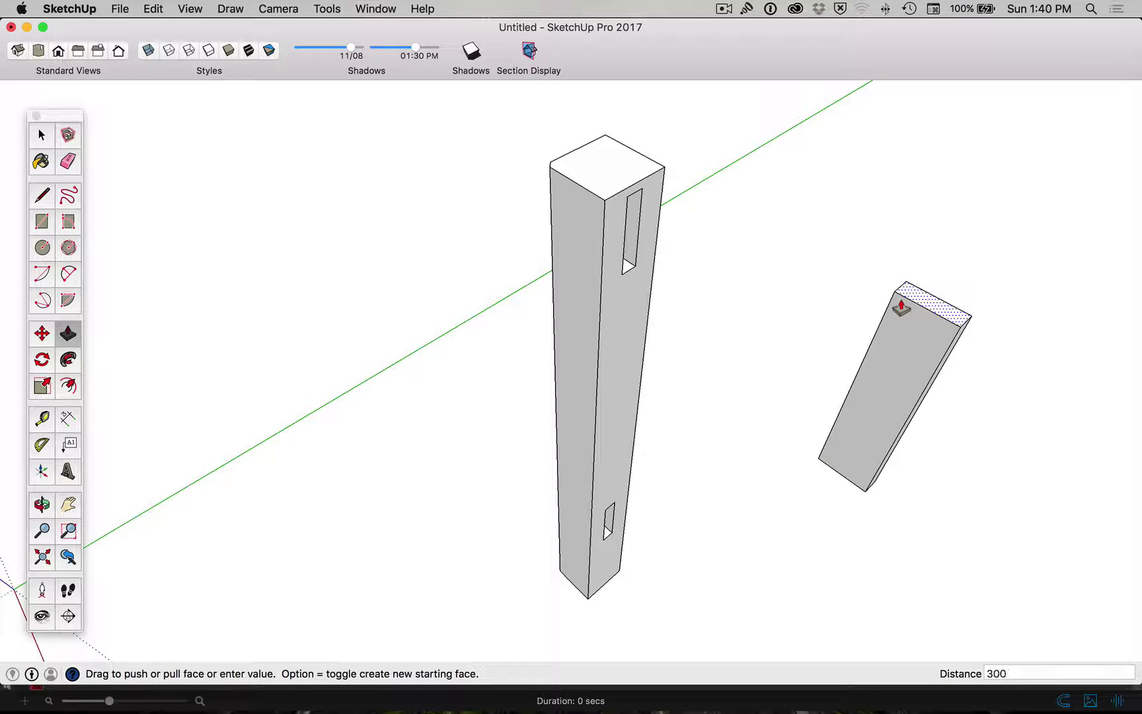
pyautogui.press('Return')
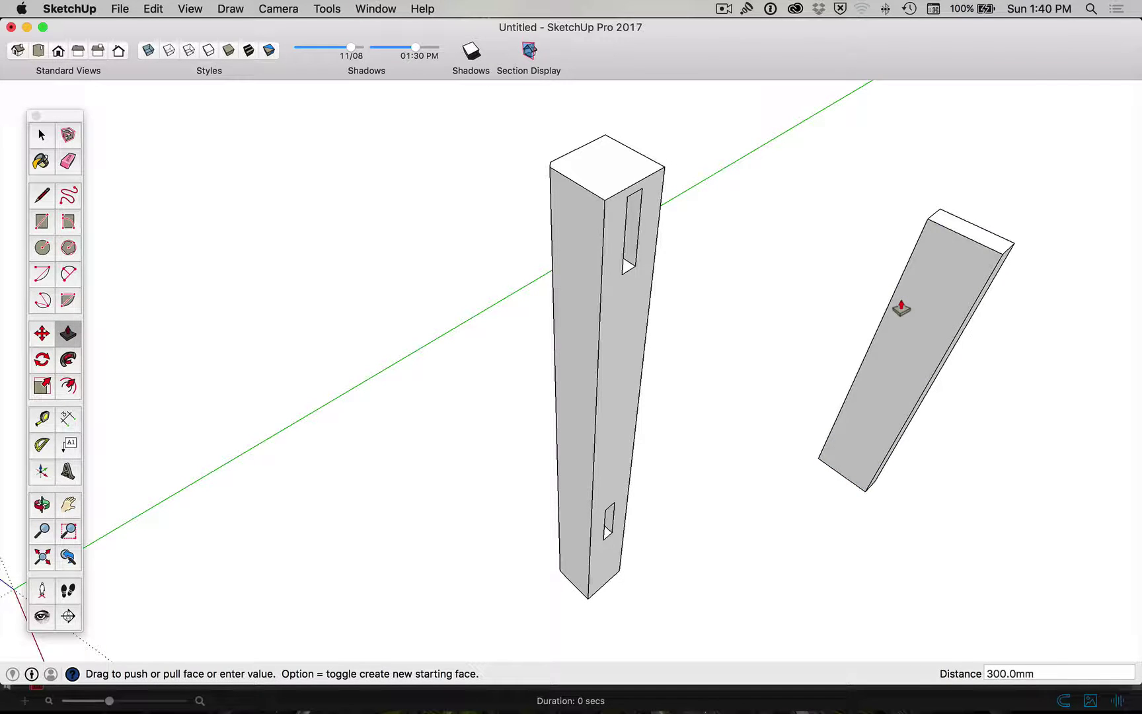
pyautogui.press('space')
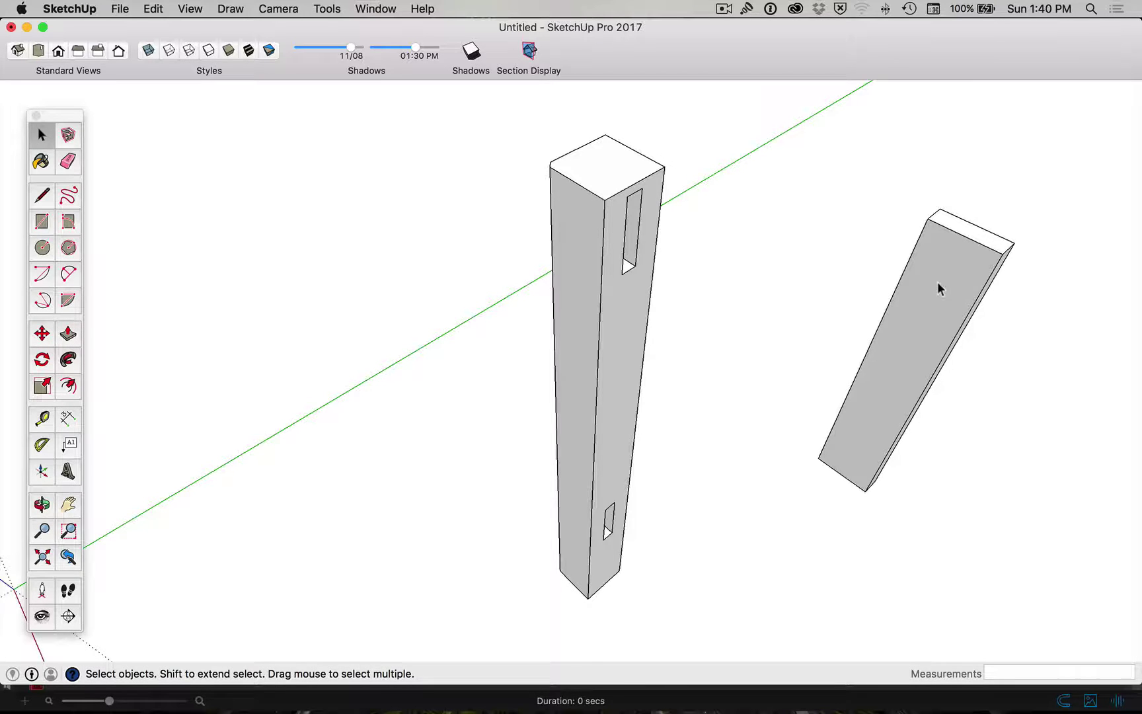
# Make the whole board a component named Footstool Apron and clear the selection.
pyautogui.moveTo(940, 337); pyautogui.dragTo(878, 340, button='middle')
pyautogui.click(967, 327)
pyautogui.click(967, 327)
pyautogui.click(967, 327)
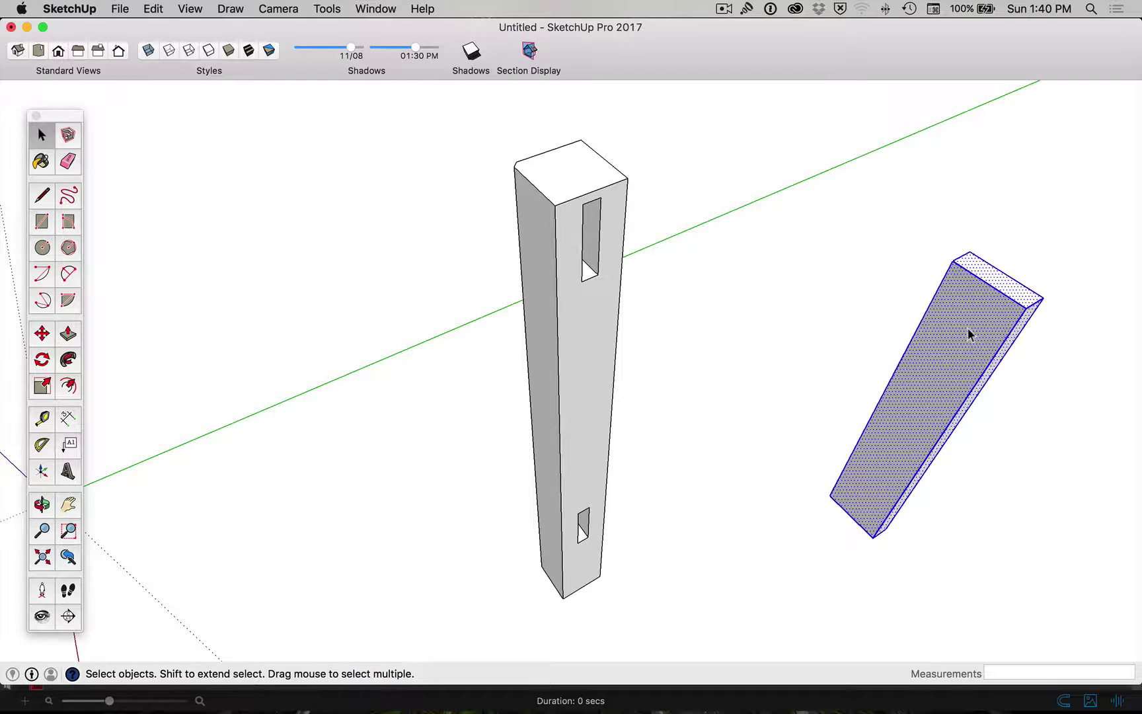
pyautogui.rightClick(967, 327)
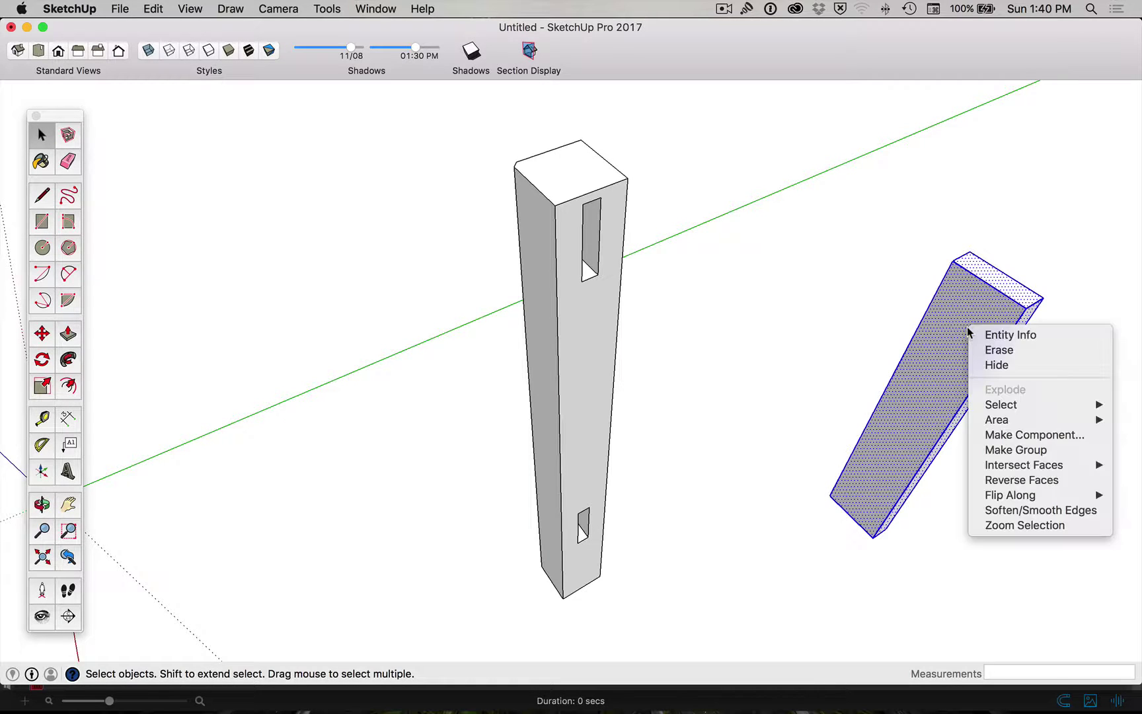
pyautogui.click(1027, 434)
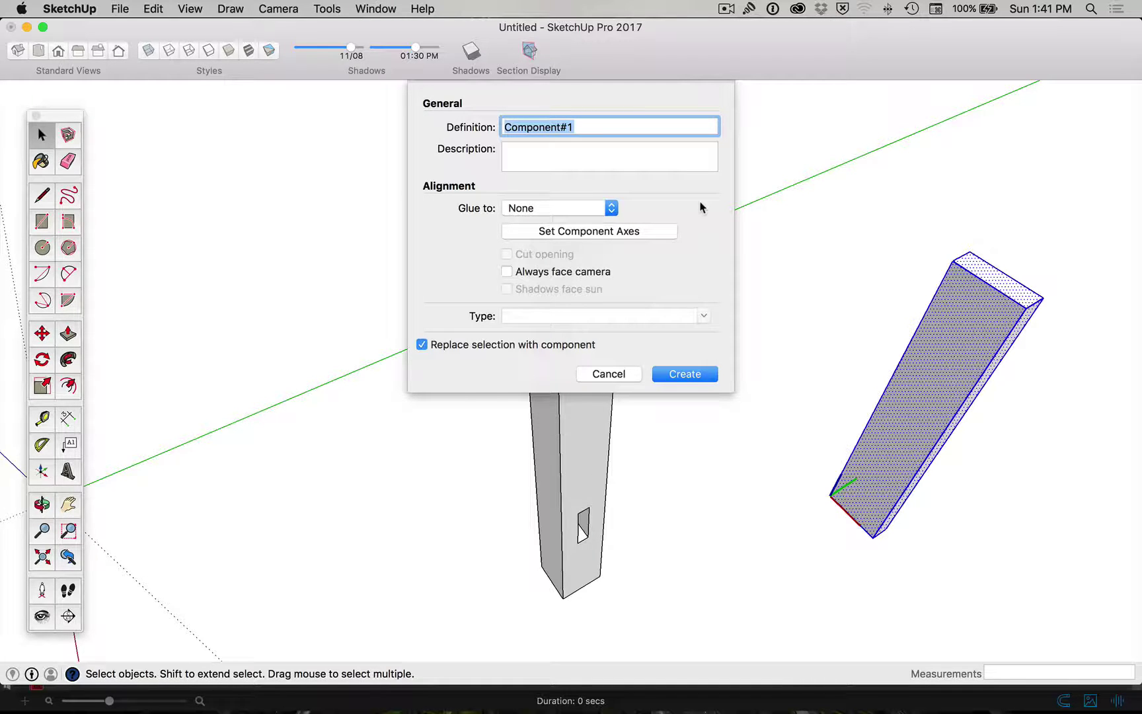
pyautogui.write('Footstool ')
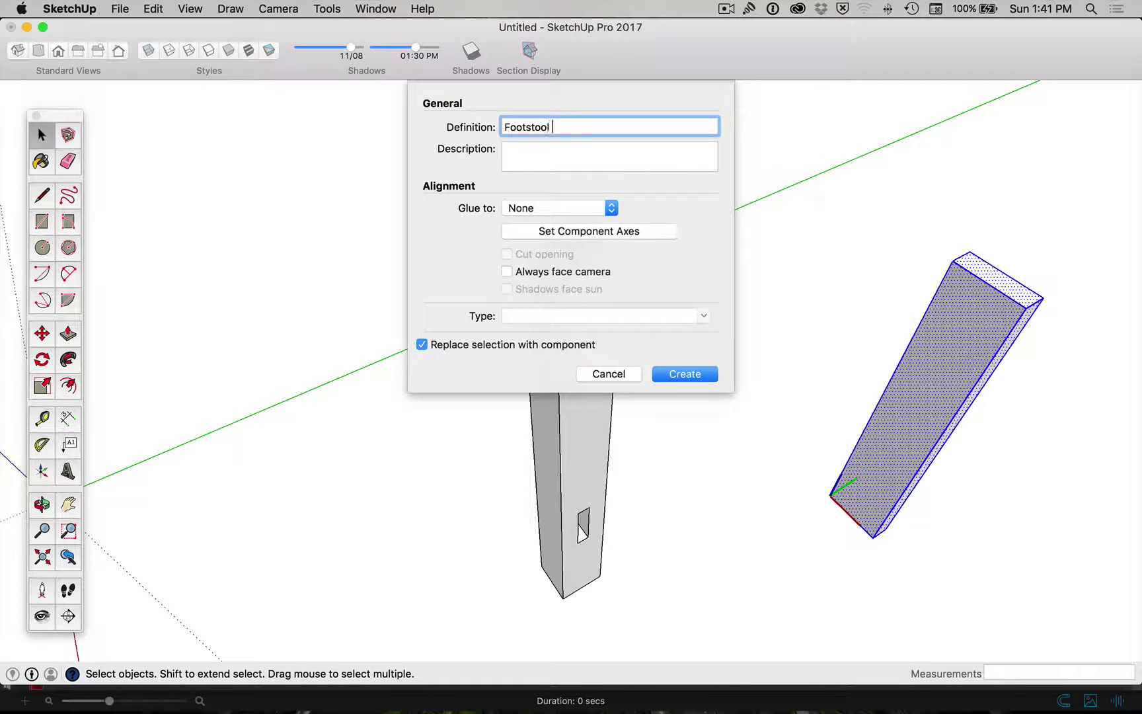
pyautogui.write('Apron')
pyautogui.press('Return')
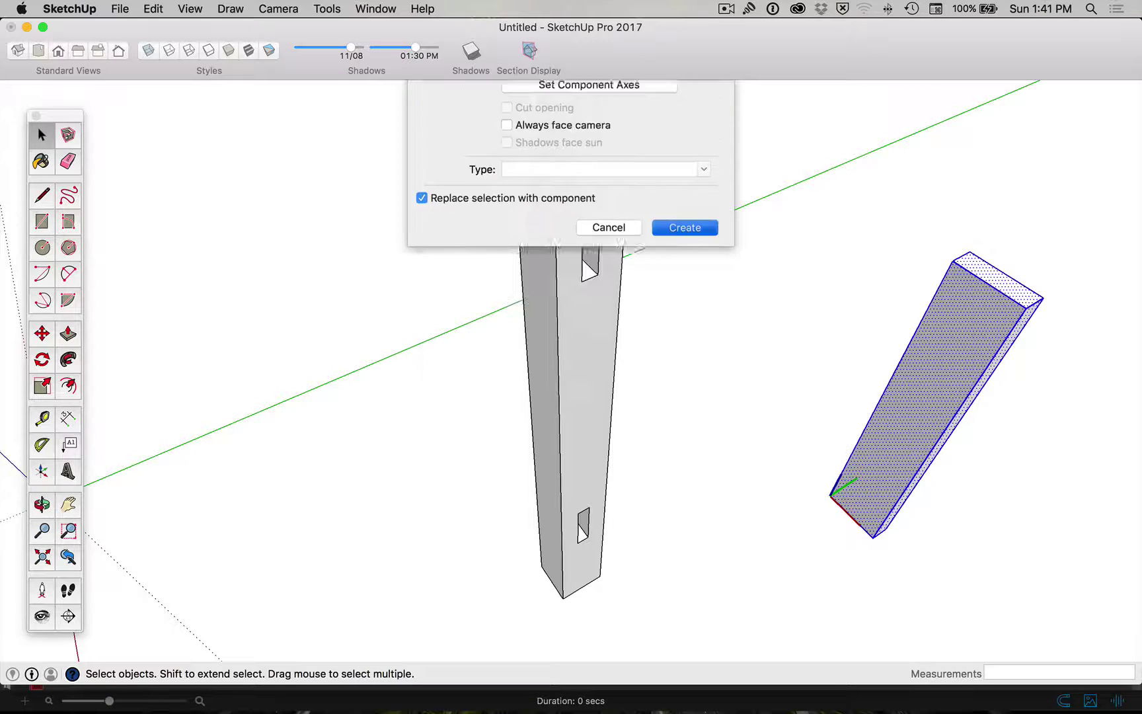
pyautogui.click(1051, 393)
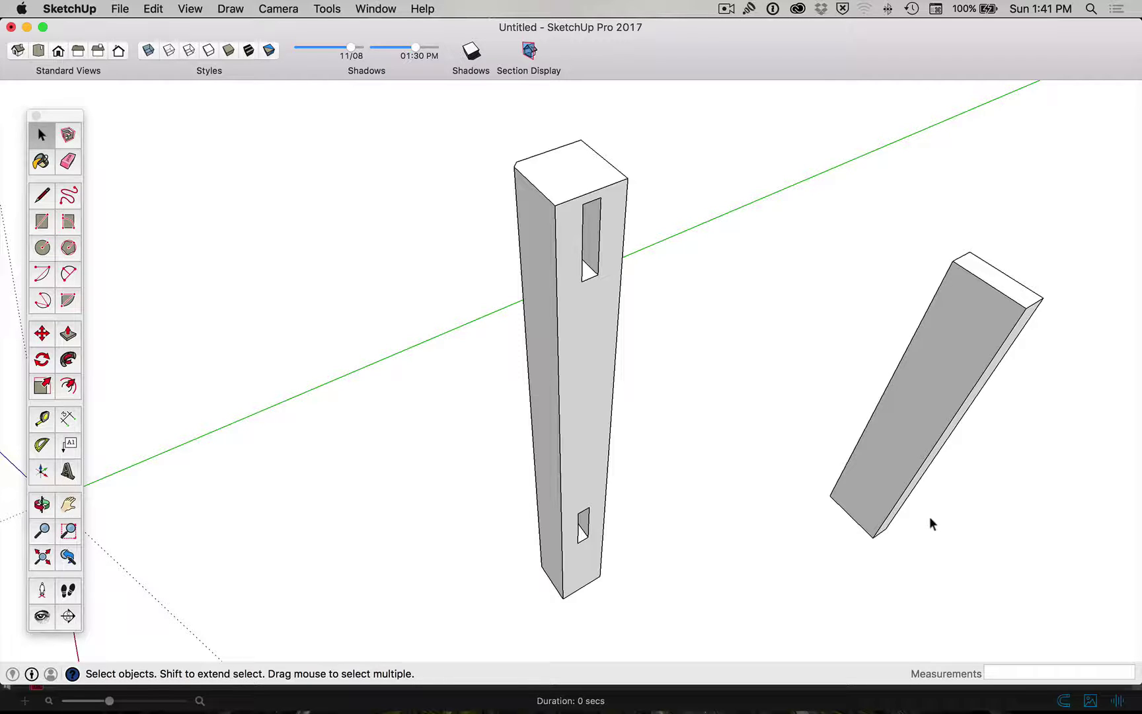
# Copy the apron component about 101 mm along the red axis and multiply it into an array of five copies.
pyautogui.click(871, 522)
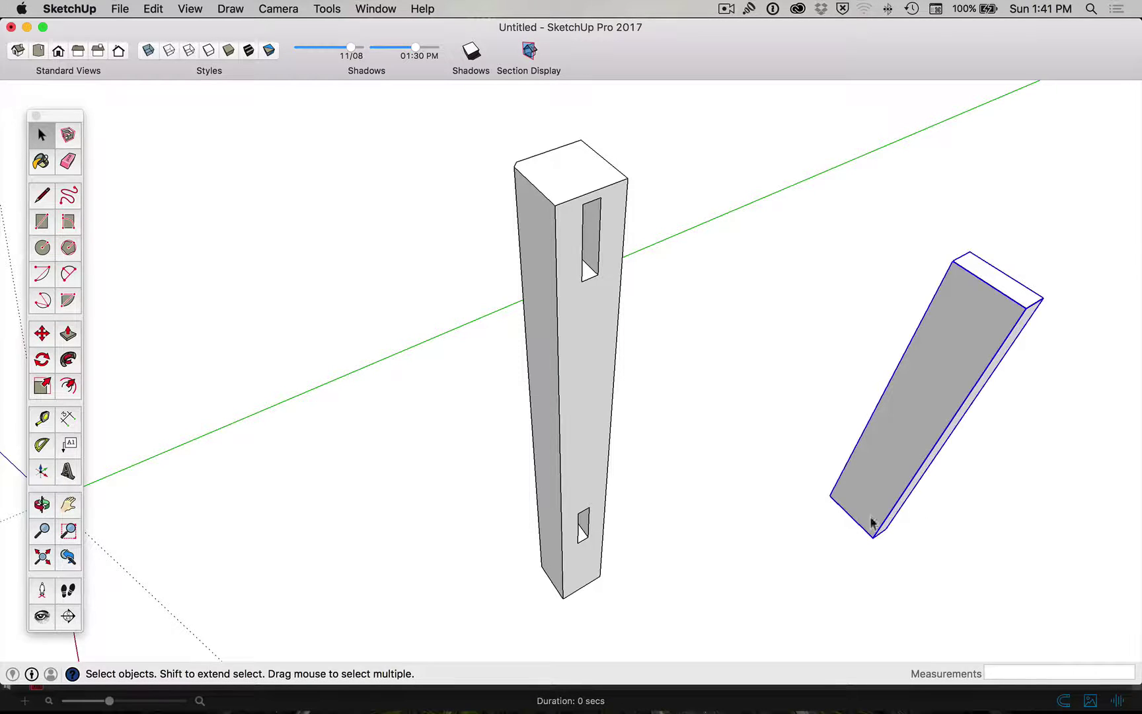
pyautogui.press('m')
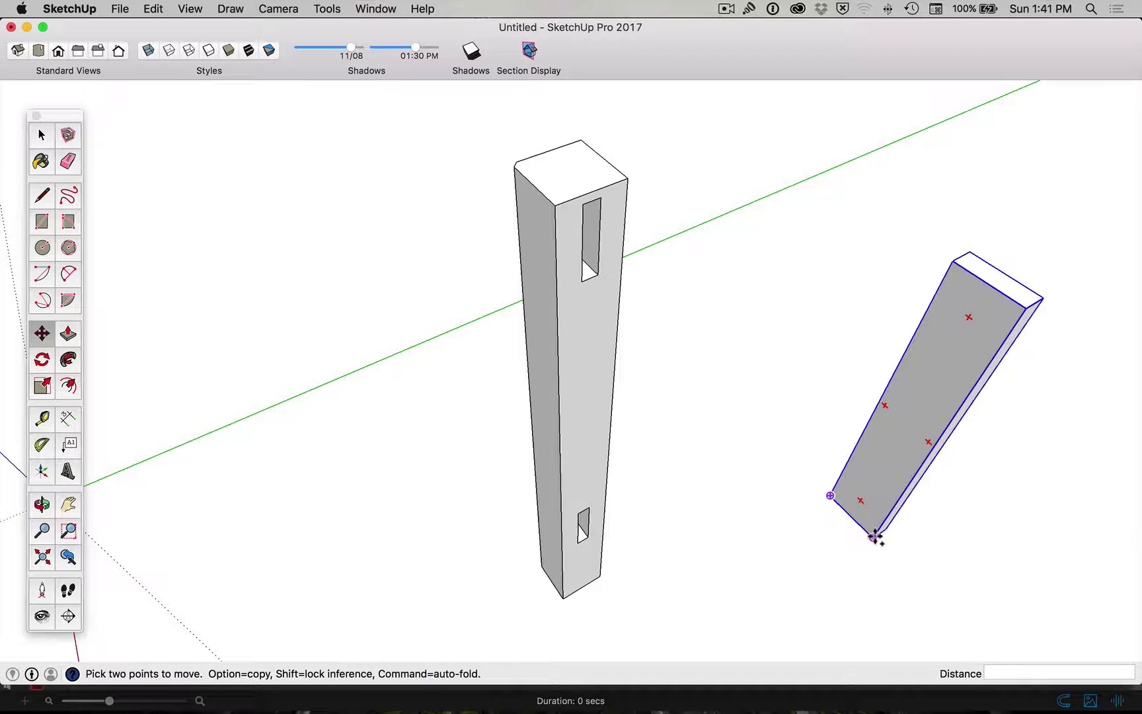
pyautogui.click(873, 538)
pyautogui.press('alt')
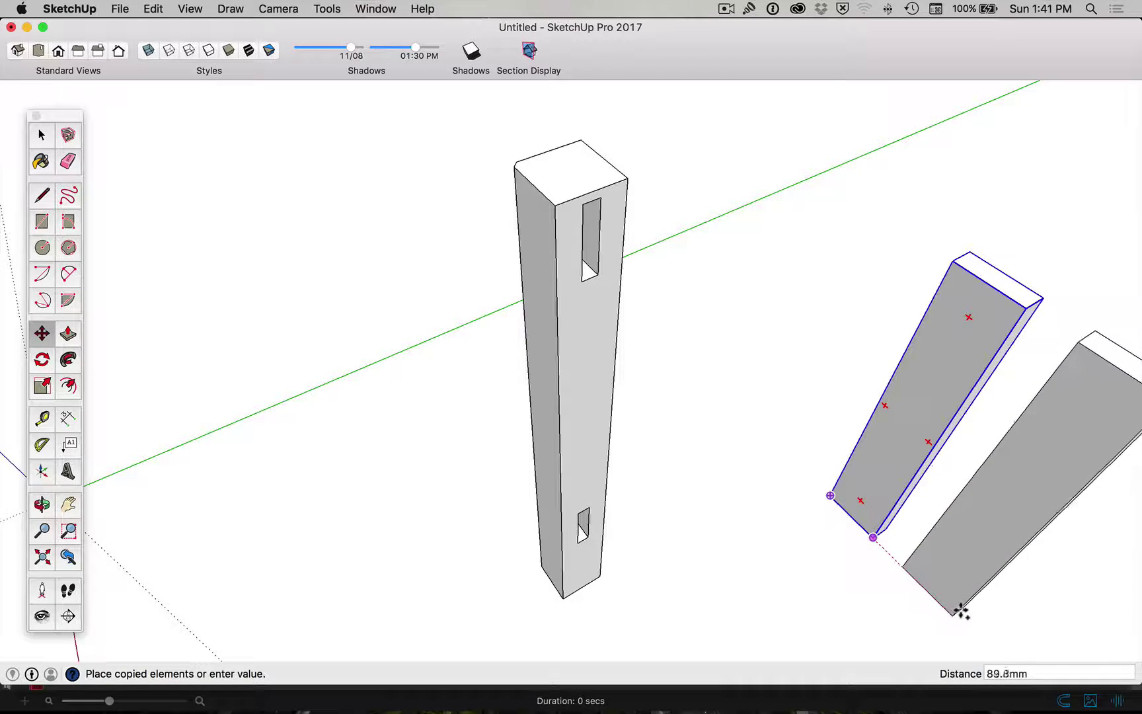
pyautogui.click(969, 621)
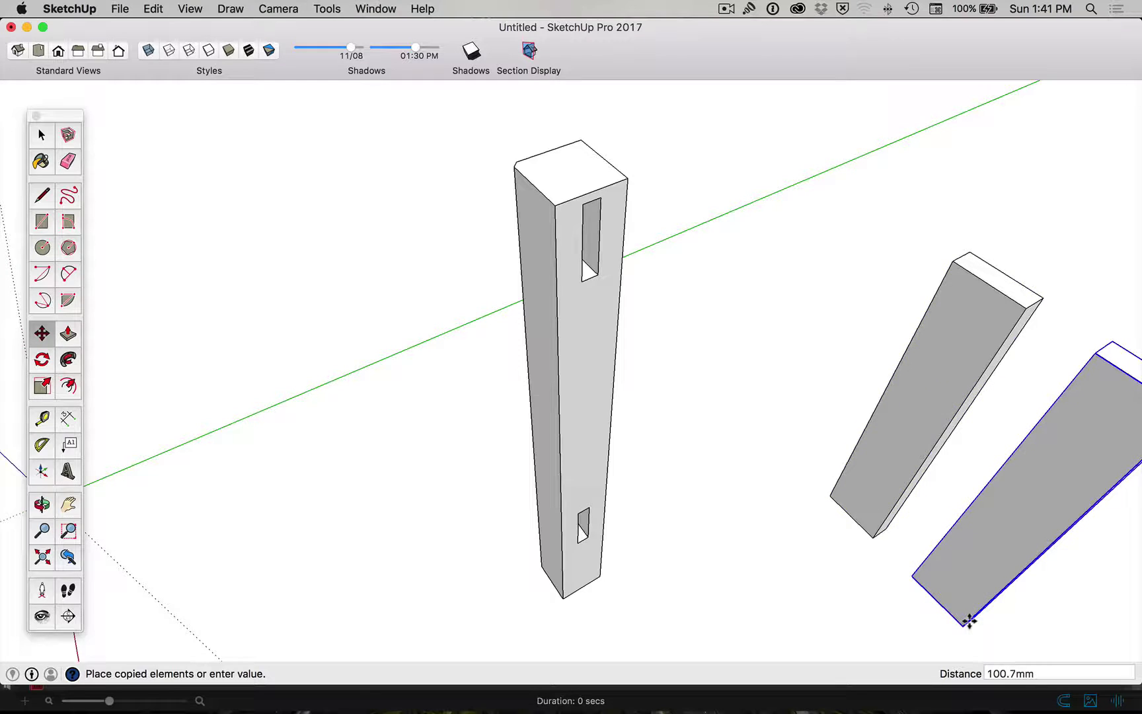
pyautogui.write('*5')
pyautogui.press('Return')
pyautogui.keyDown('shift'); pyautogui.moveTo(968, 621); pyautogui.dragTo(540, 411, button='middle'); pyautogui.keyUp('shift')
pyautogui.press('space')
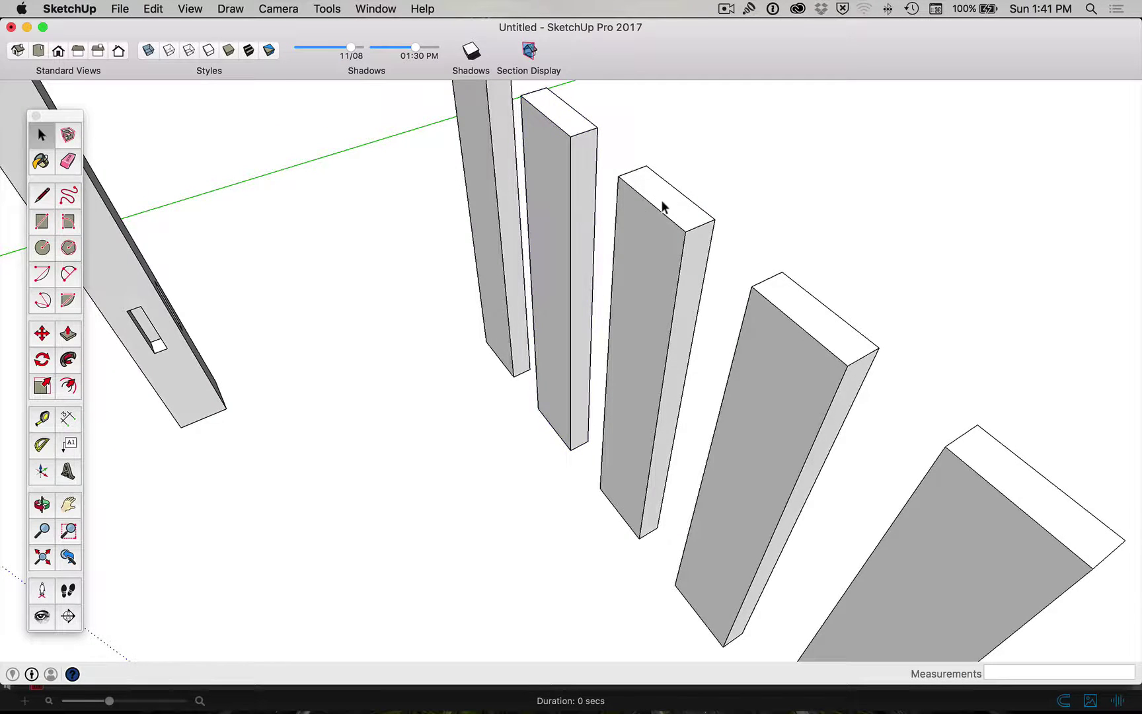
# Open one apron copy for editing, push its top face down about 75 mm, and leave the component.
pyautogui.doubleClick(663, 204)
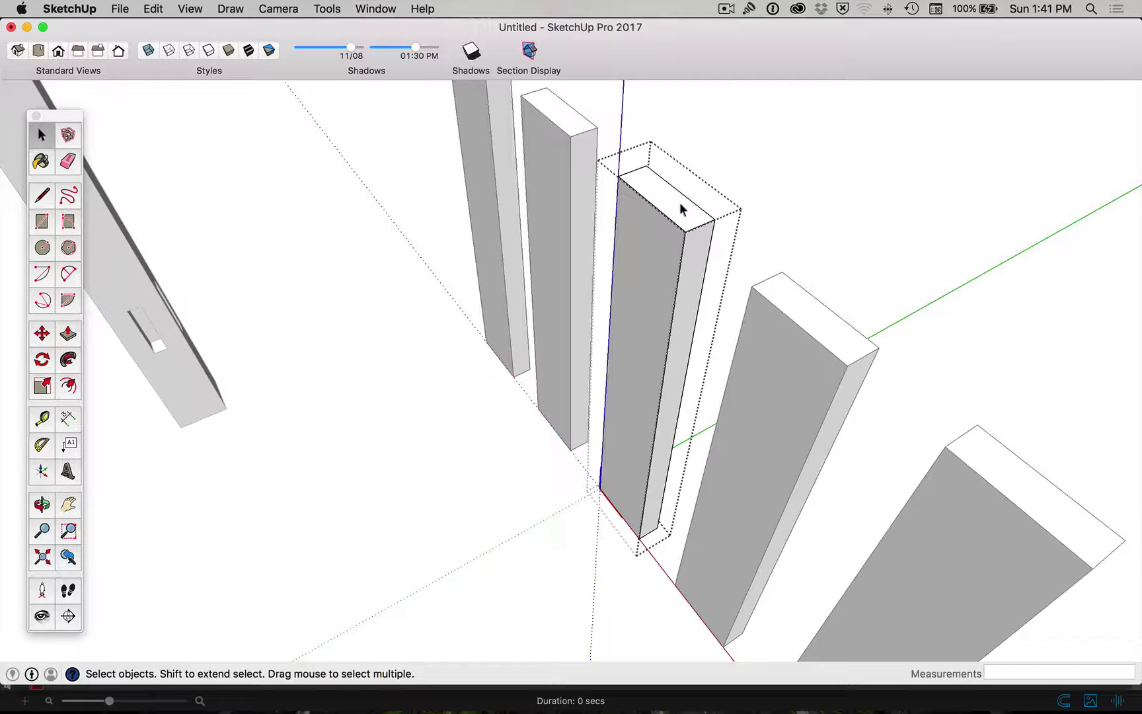
pyautogui.press('p')
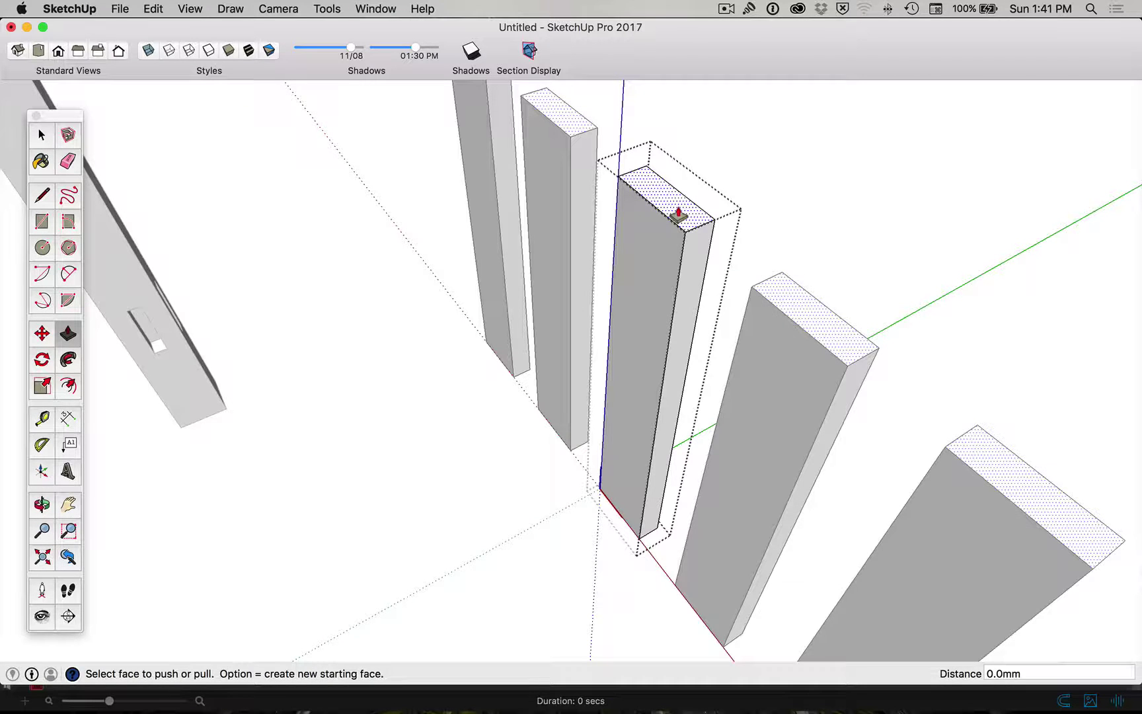
pyautogui.moveTo(683, 200); pyautogui.dragTo(688, 322)
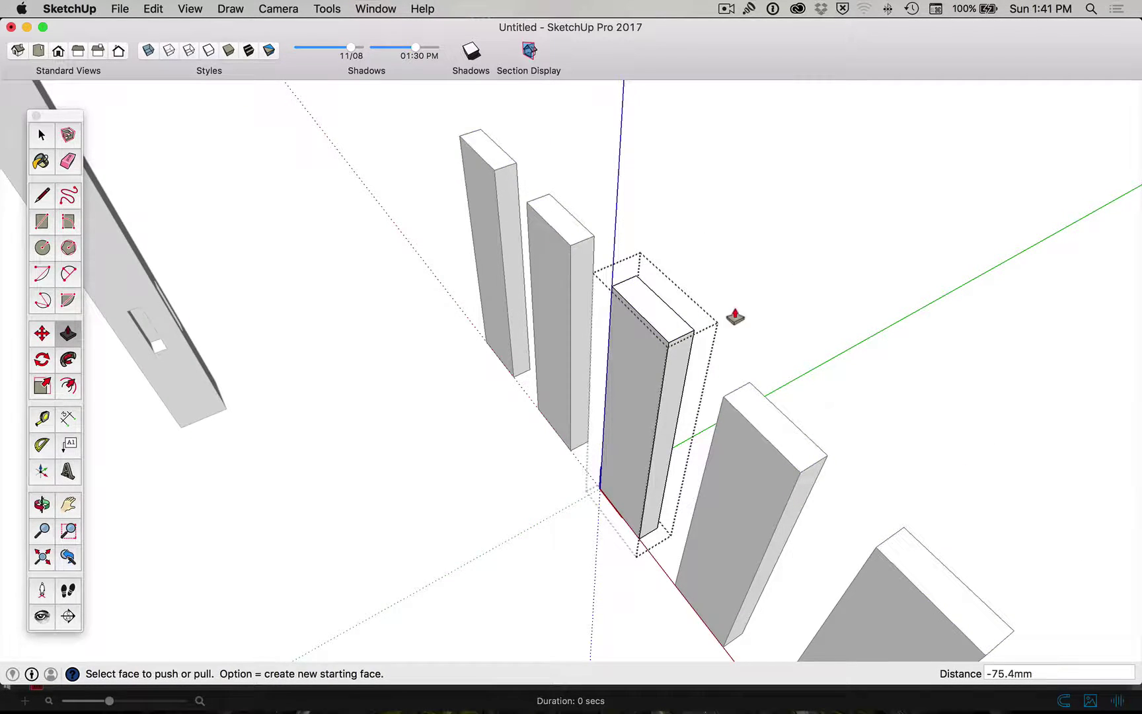
pyautogui.press('space')
pyautogui.click(822, 298)
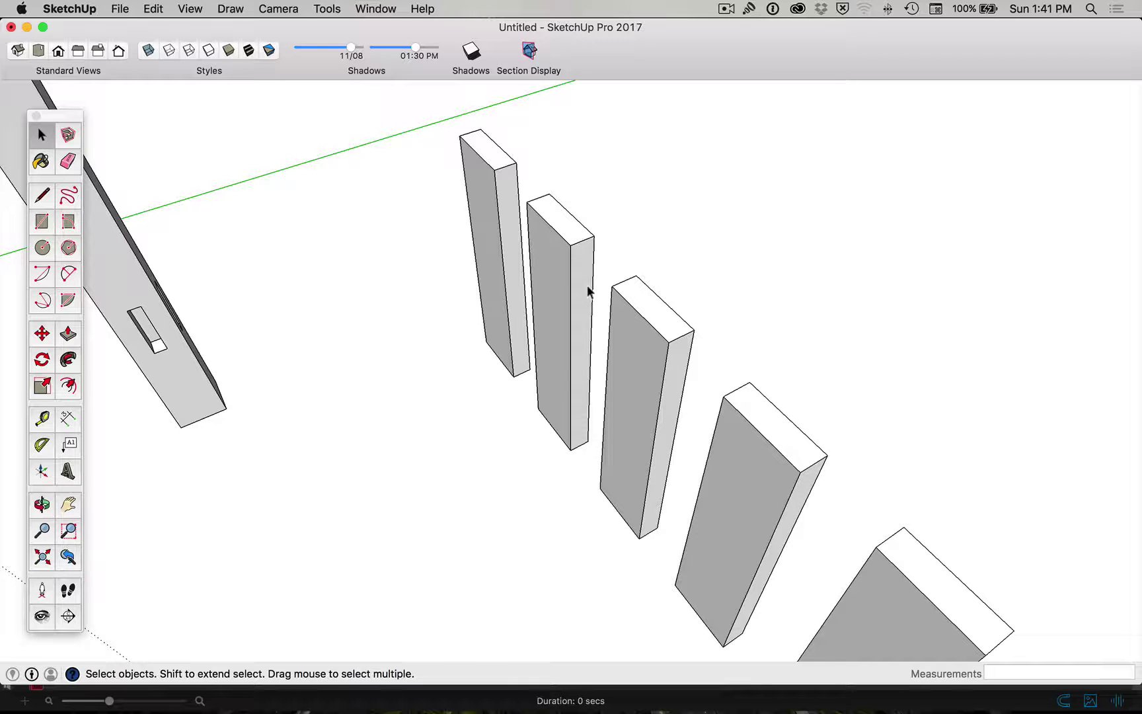
# Undo the apron's shortening, the array of copies and the component conversion.
pyautogui.press('super+z')
pyautogui.press('super+z')
pyautogui.press('super+z')
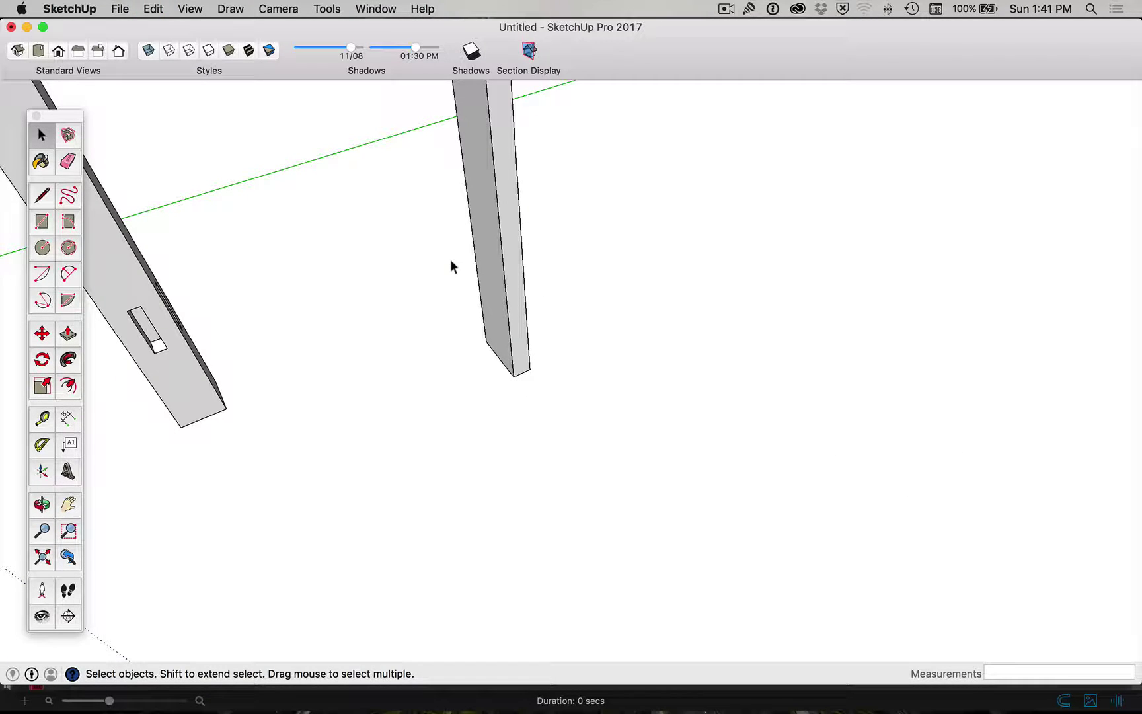
pyautogui.keyDown('shift'); pyautogui.moveTo(451, 265); pyautogui.dragTo(561, 454, button='middle'); pyautogui.keyUp('shift')
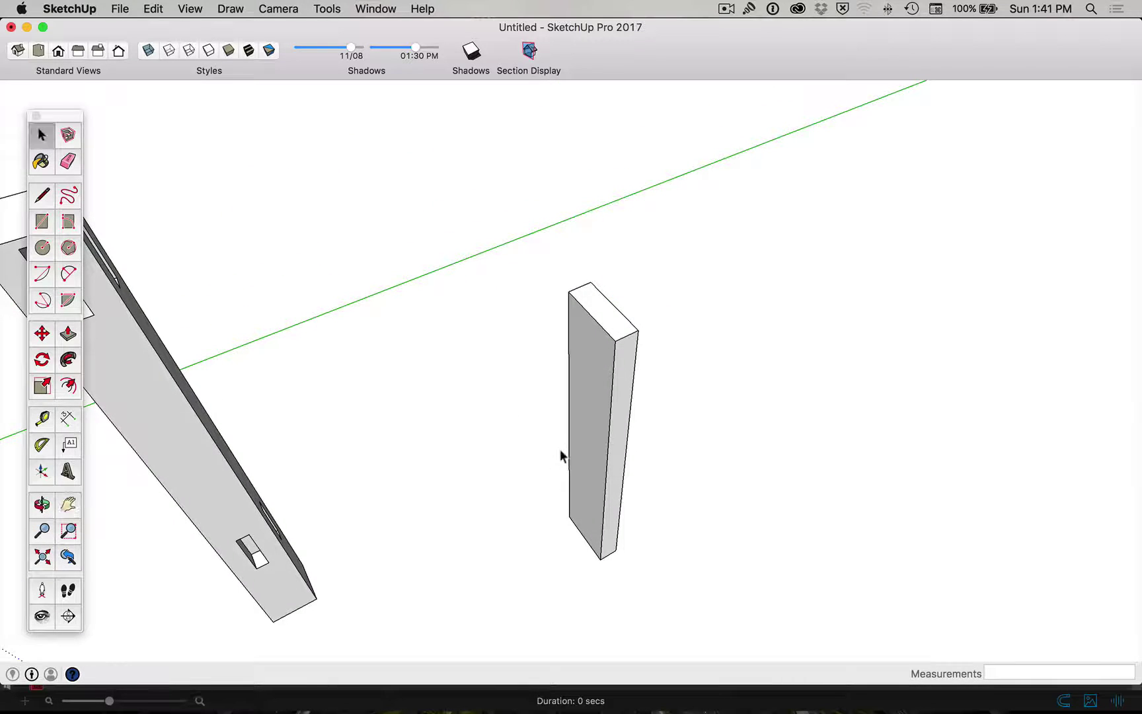
# Check whether the board is loose geometry by selecting everything connected to it, and clear the selection.
pyautogui.tripleClick(599, 326)
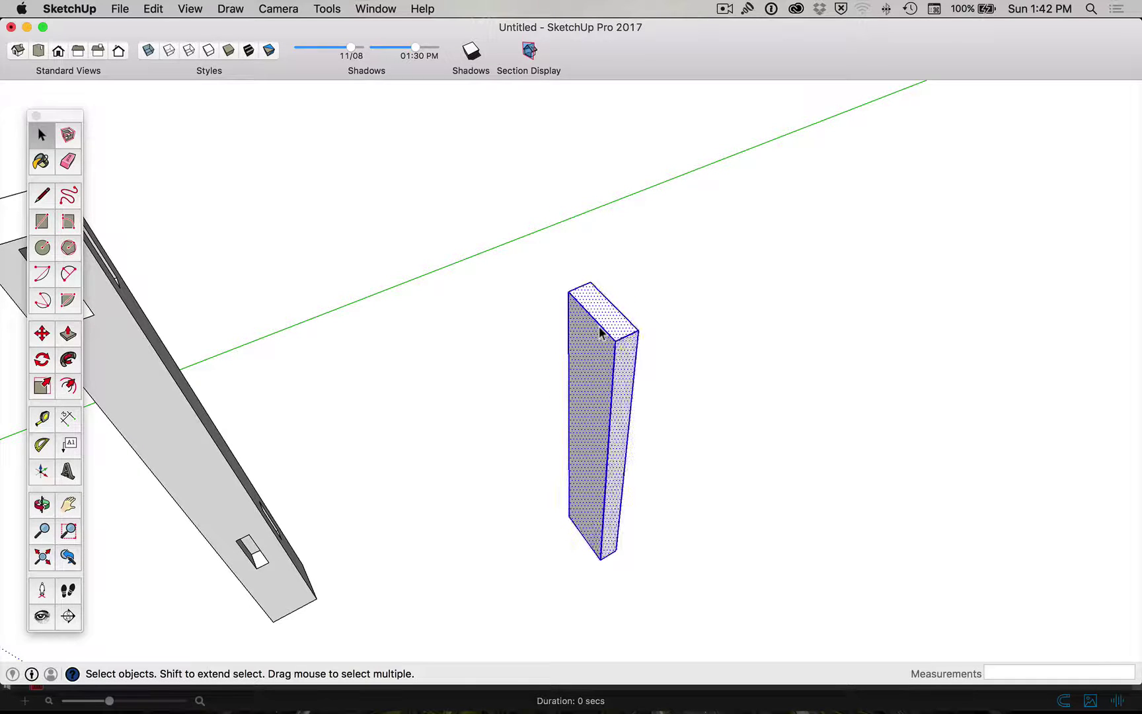
pyautogui.click(749, 326)
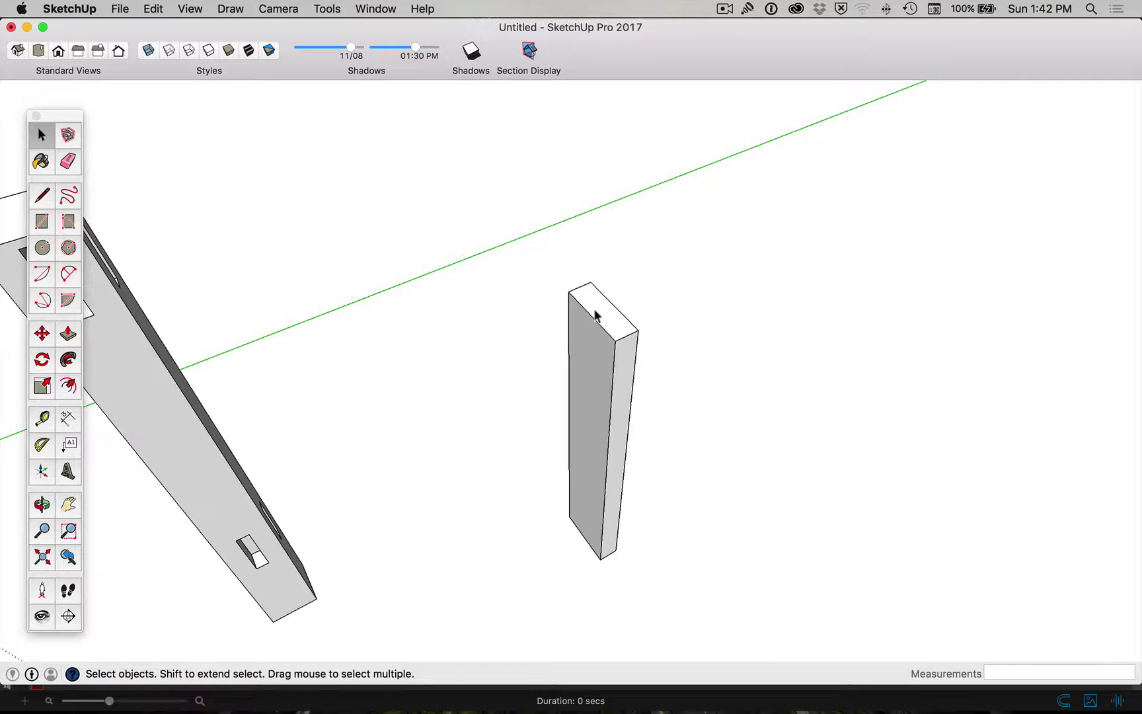
pyautogui.scroll(4, 592, 309)
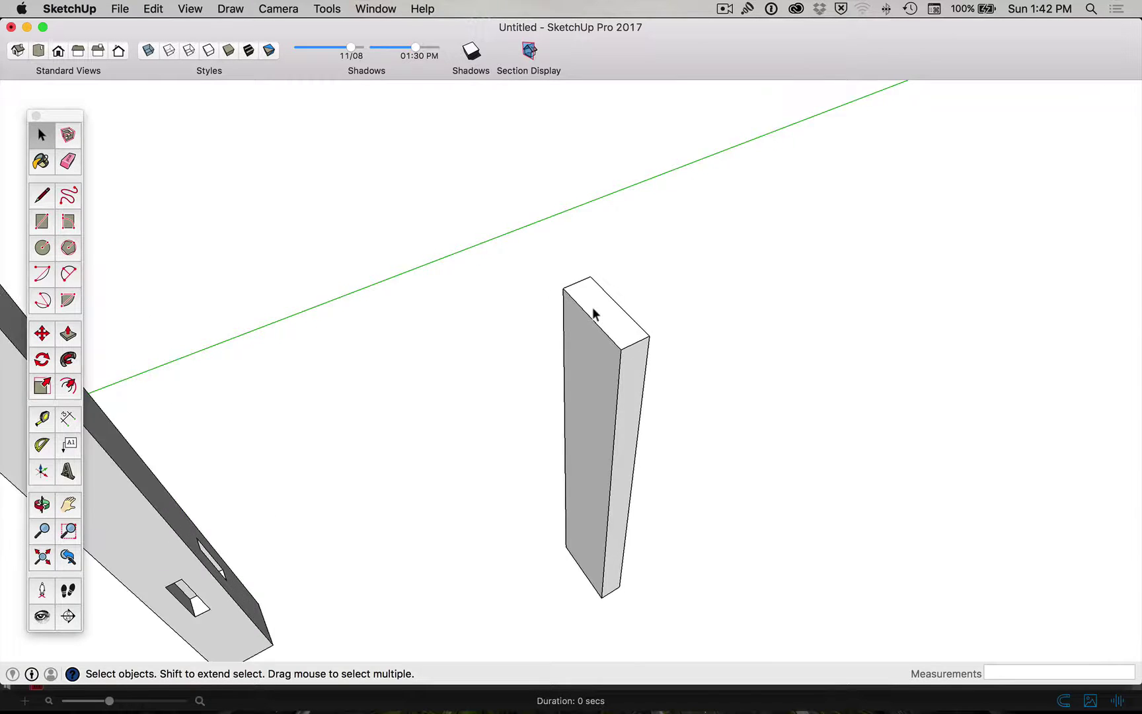
pyautogui.doubleClick(627, 344)
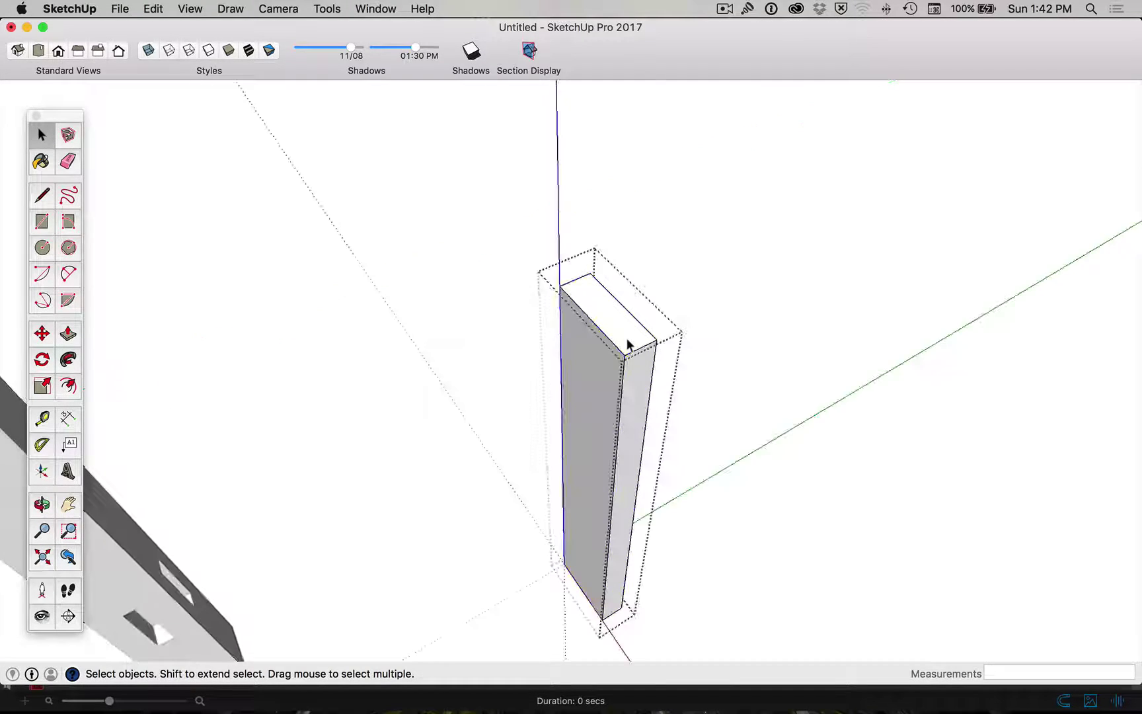
pyautogui.press('t')
pyautogui.press('space')
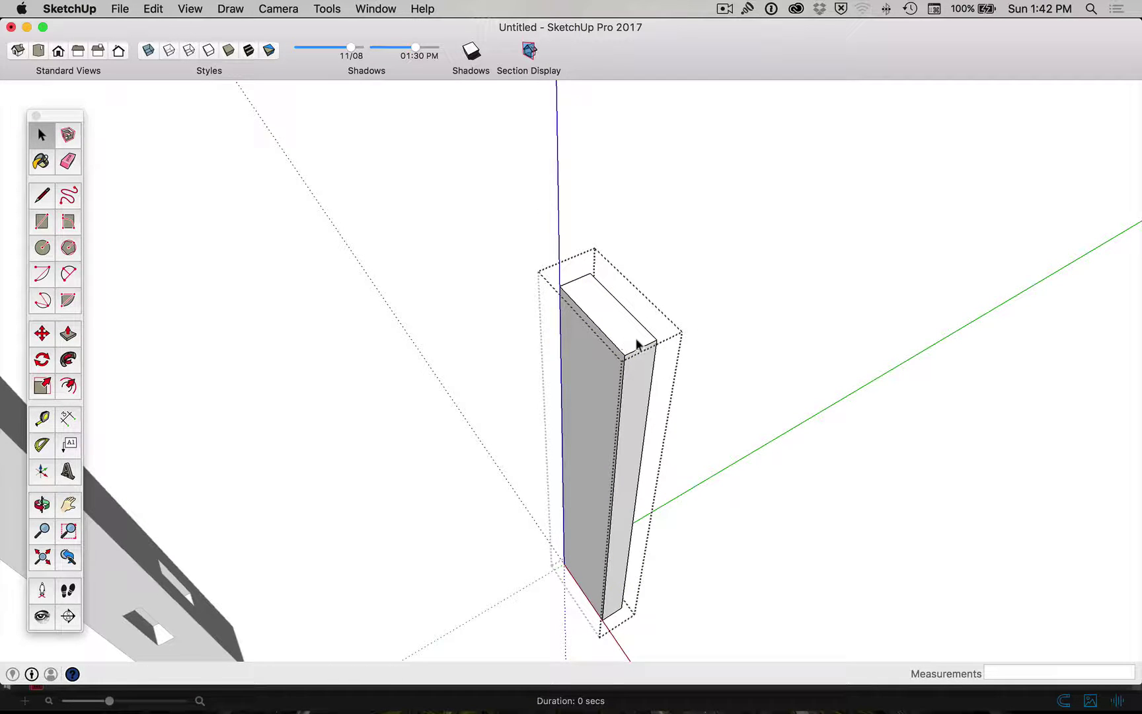
pyautogui.click(711, 297)
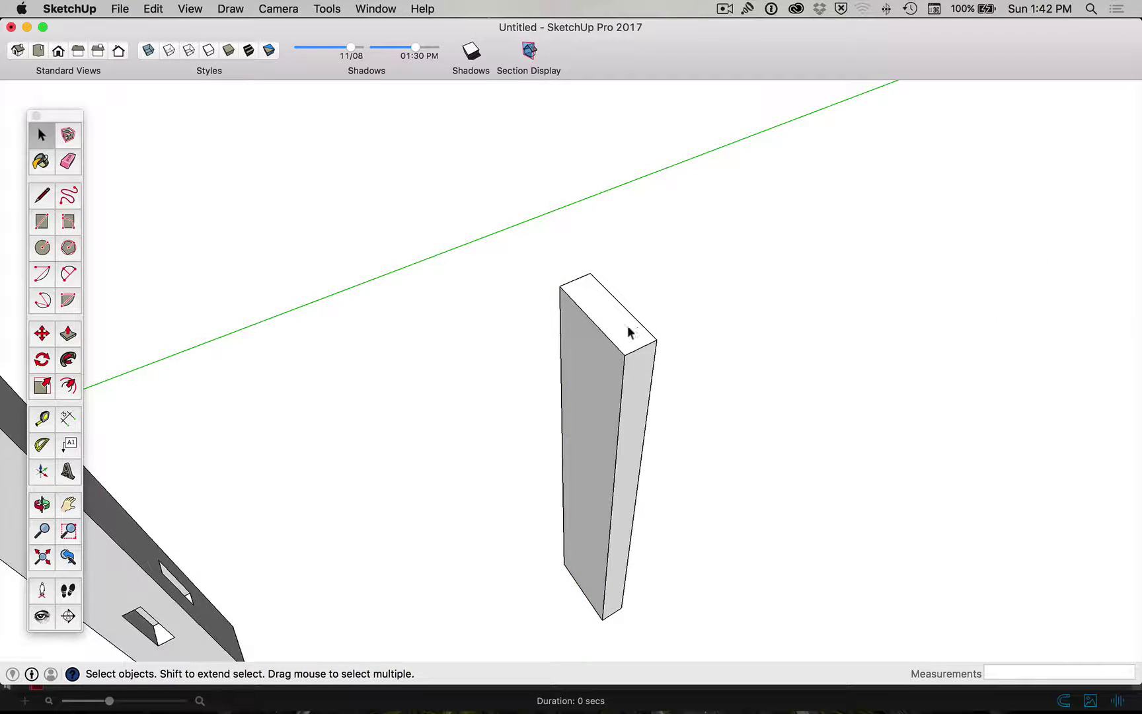
# Place guides 4 mm inward from both long edges of the apron board's top end.
pyautogui.press('t')
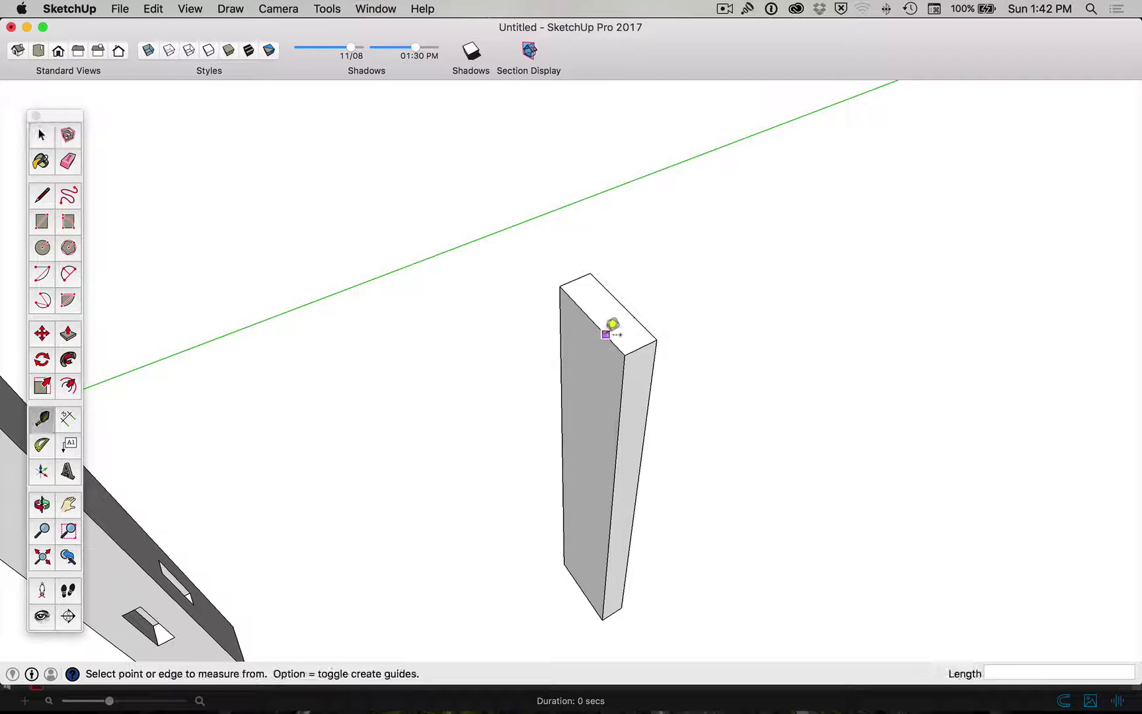
pyautogui.click(607, 335)
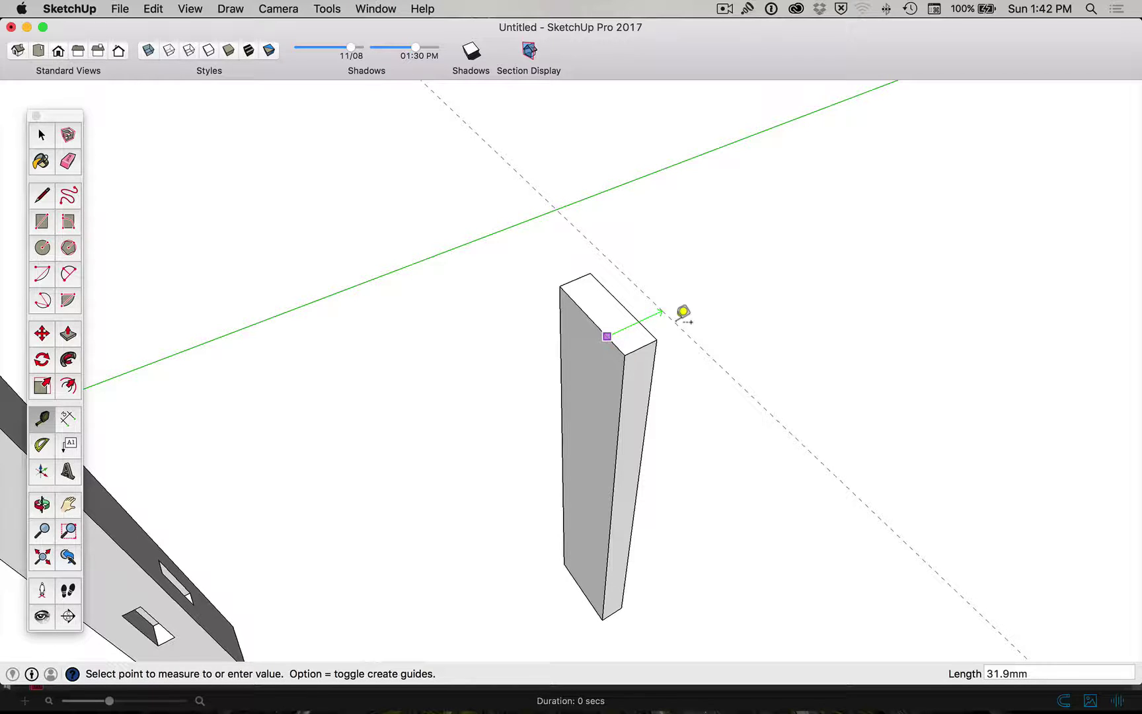
pyautogui.write('4')
pyautogui.press('Return')
pyautogui.click(646, 328)
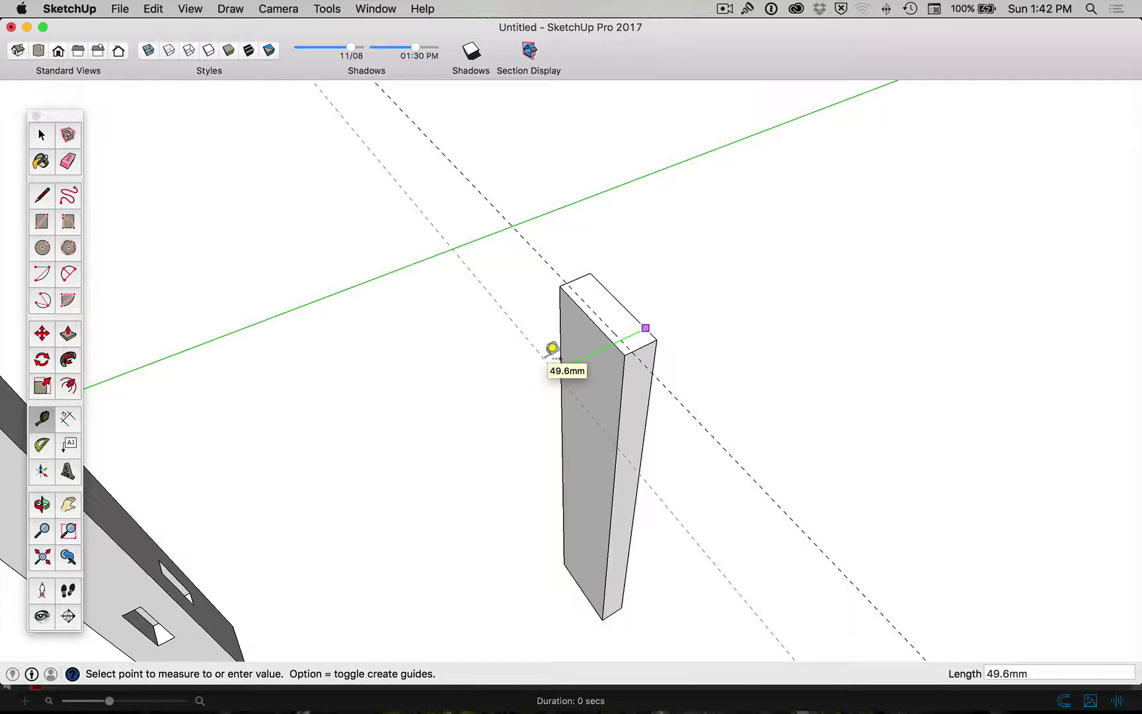
pyautogui.write('4')
pyautogui.press('Return')
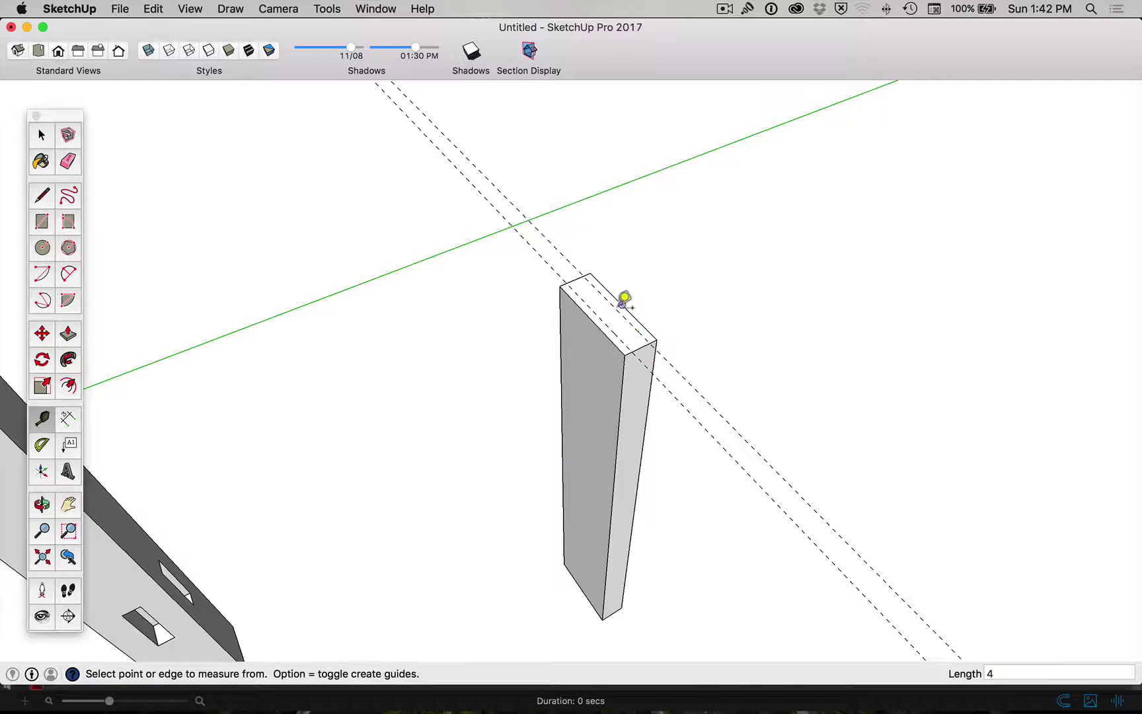
# Place guides 4 mm inward from both short edges of the apron board's top end.
pyautogui.click(575, 279)
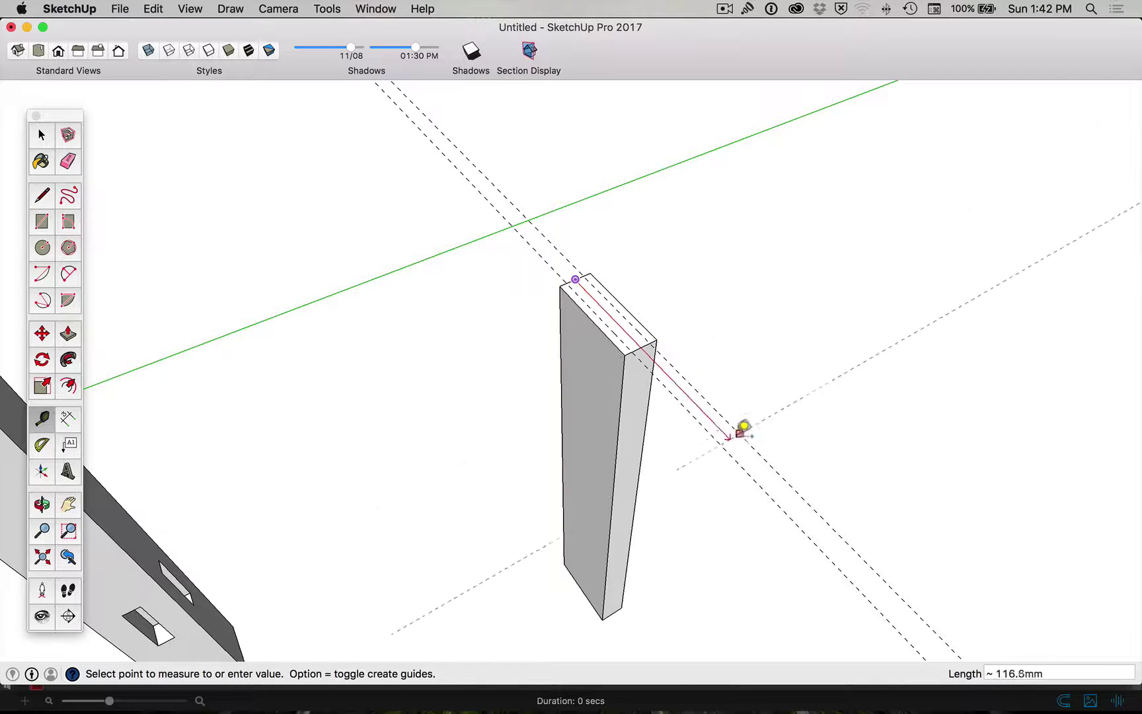
pyautogui.write('4')
pyautogui.press('Return')
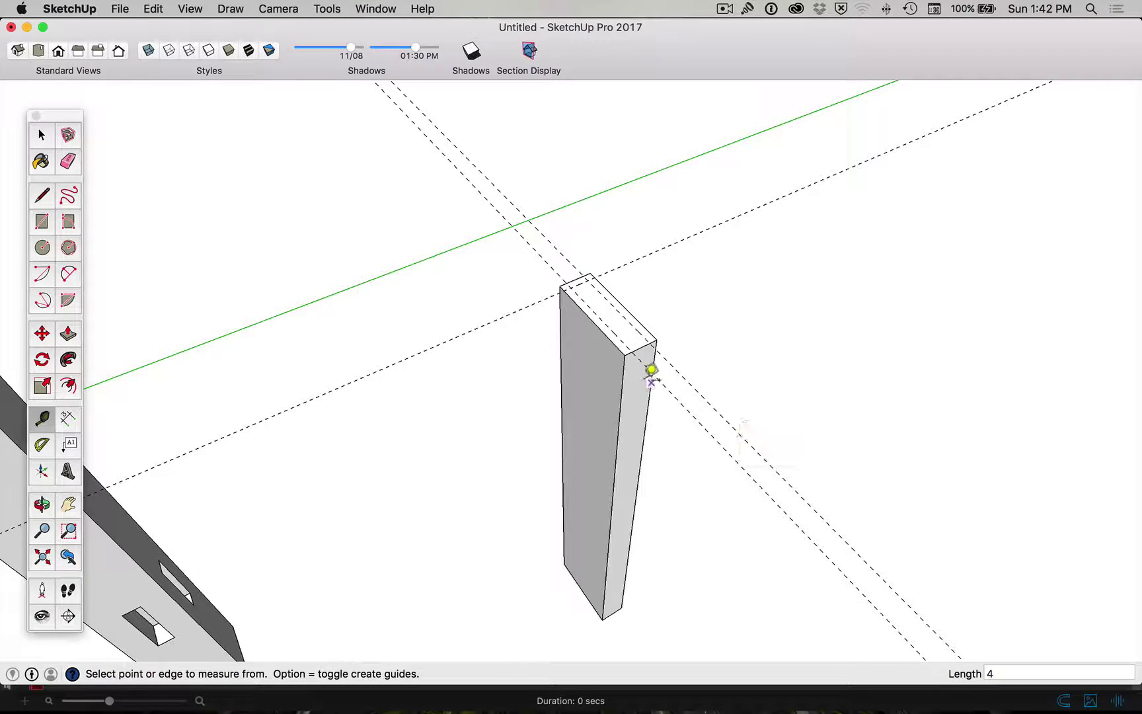
pyautogui.click(647, 337)
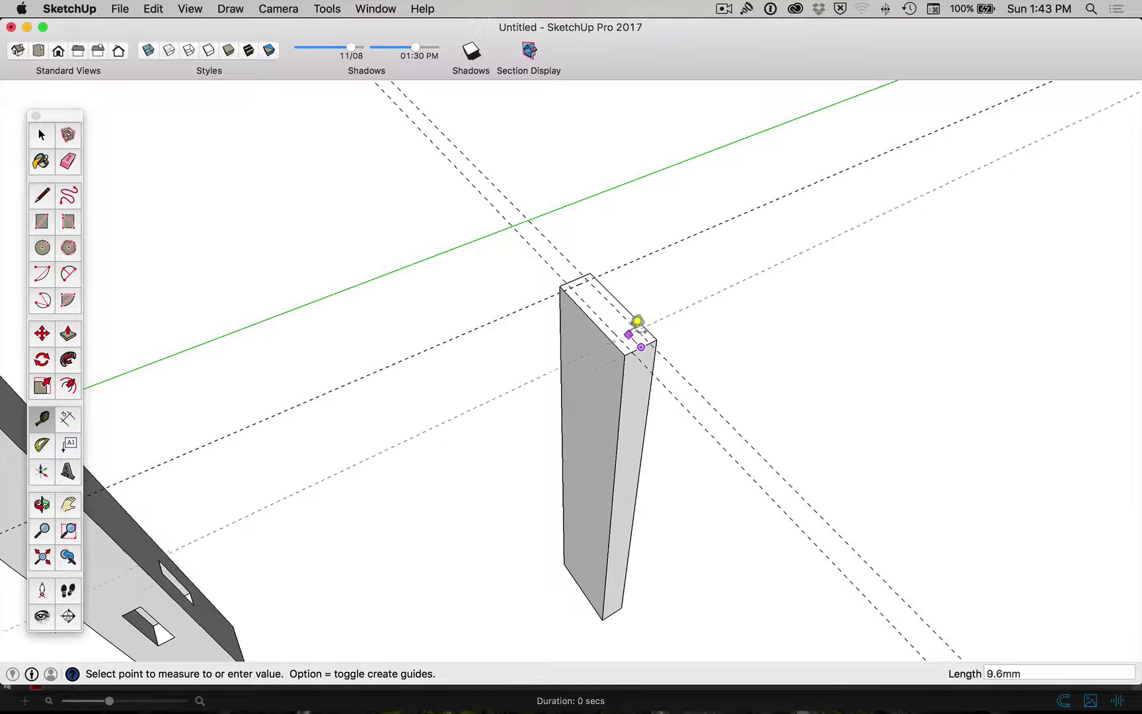
pyautogui.click(636, 321)
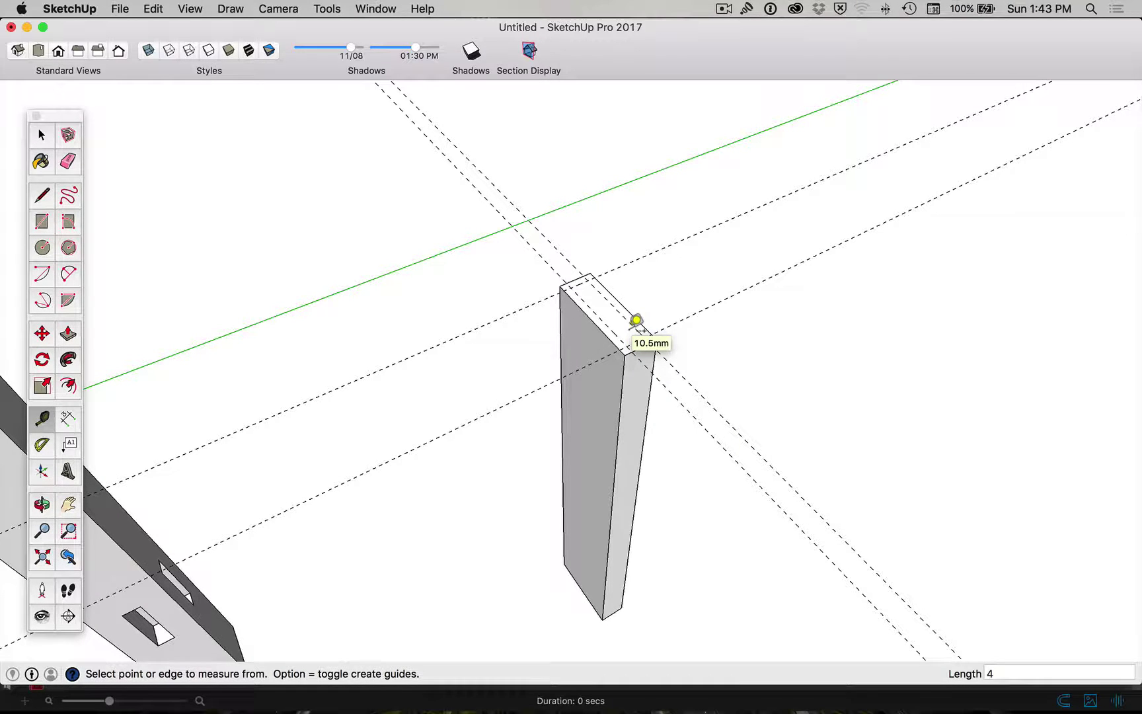
# Draw a rectangle between the guide intersections on the board's top end, outside the component, and select its face.
pyautogui.press('r')
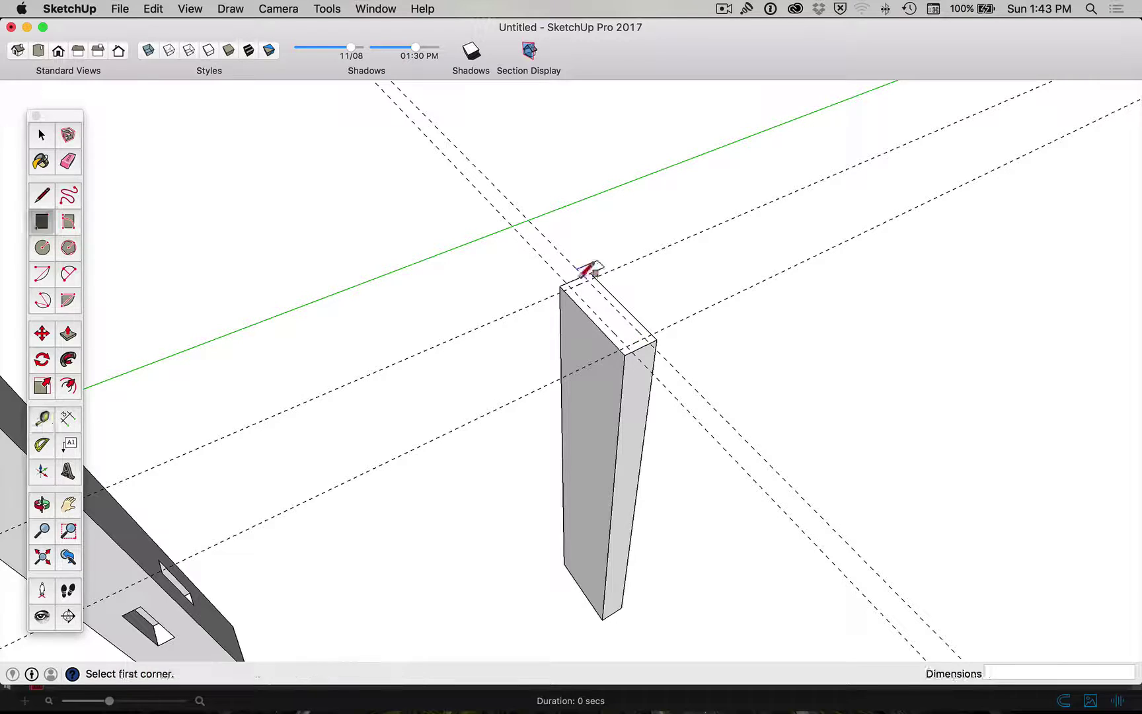
pyautogui.click(571, 288)
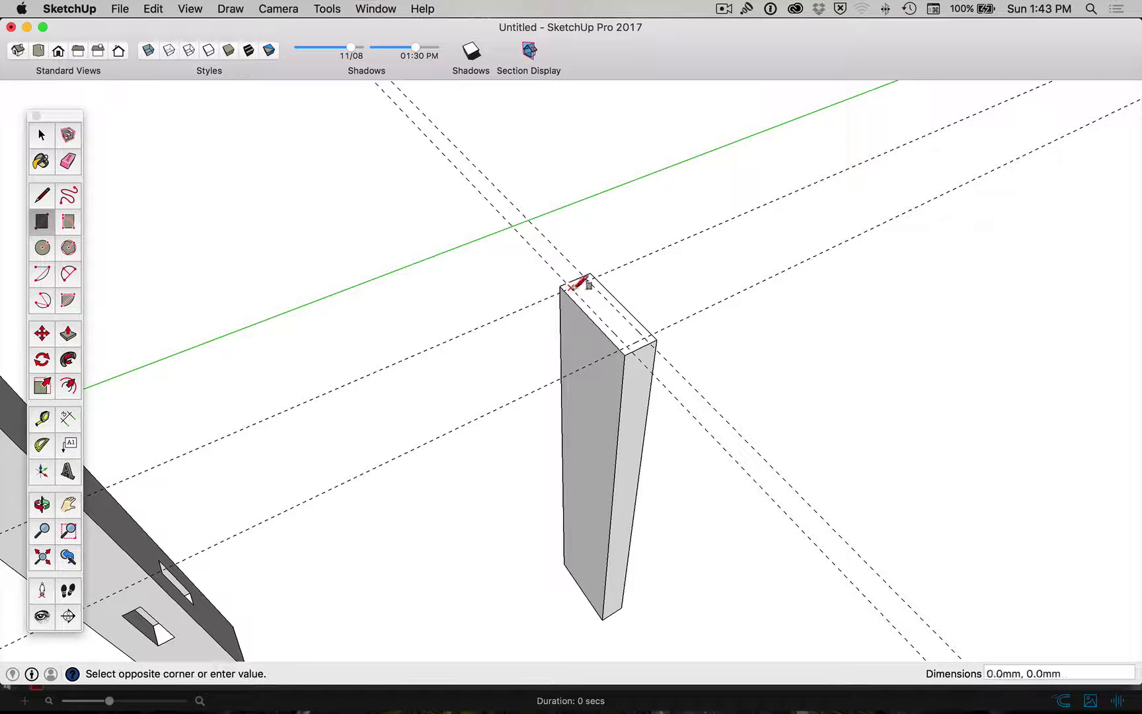
pyautogui.click(646, 339)
pyautogui.press('space')
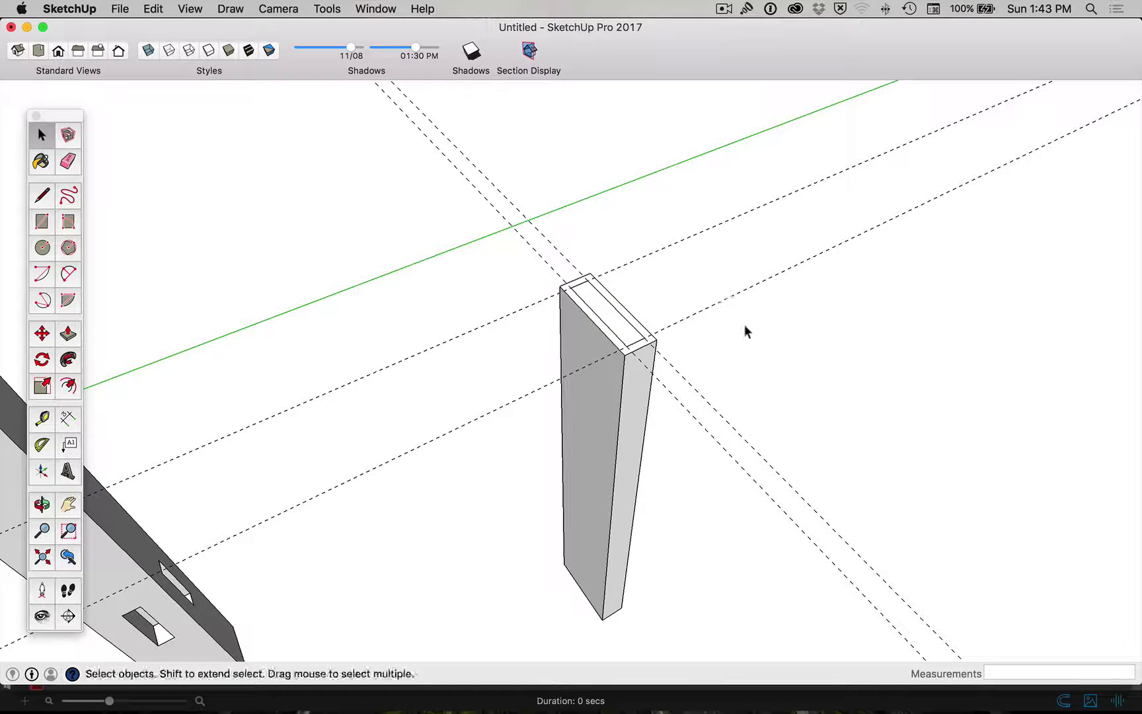
pyautogui.click(606, 338)
pyautogui.click(612, 326)
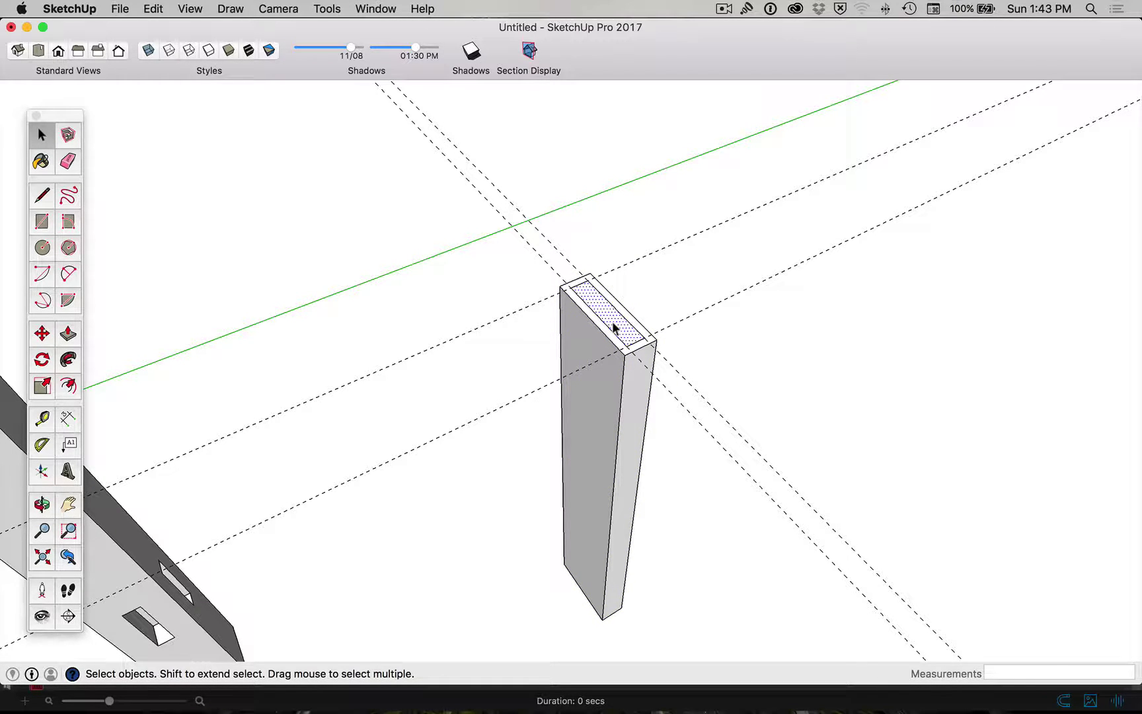
# Pull the rectangle up into a block, select all of it, and try moving it away from the board along the green axis.
pyautogui.press('p')
pyautogui.moveTo(612, 321); pyautogui.dragTo(620, 268)
pyautogui.press('space')
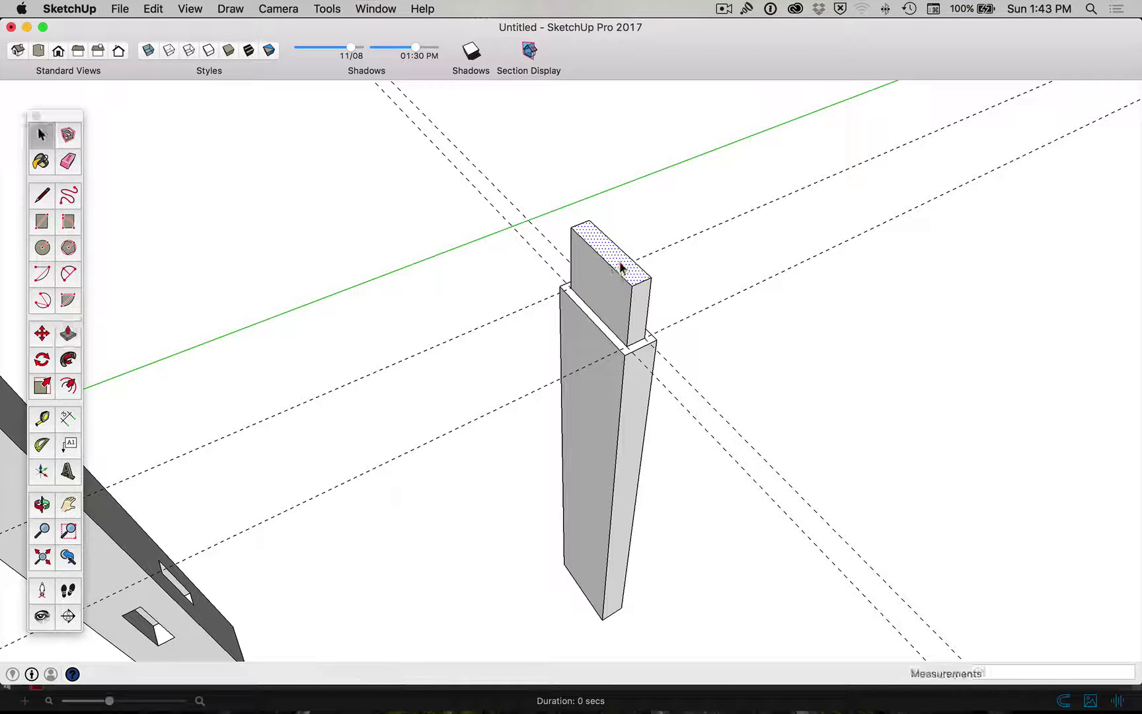
pyautogui.tripleClick(620, 267)
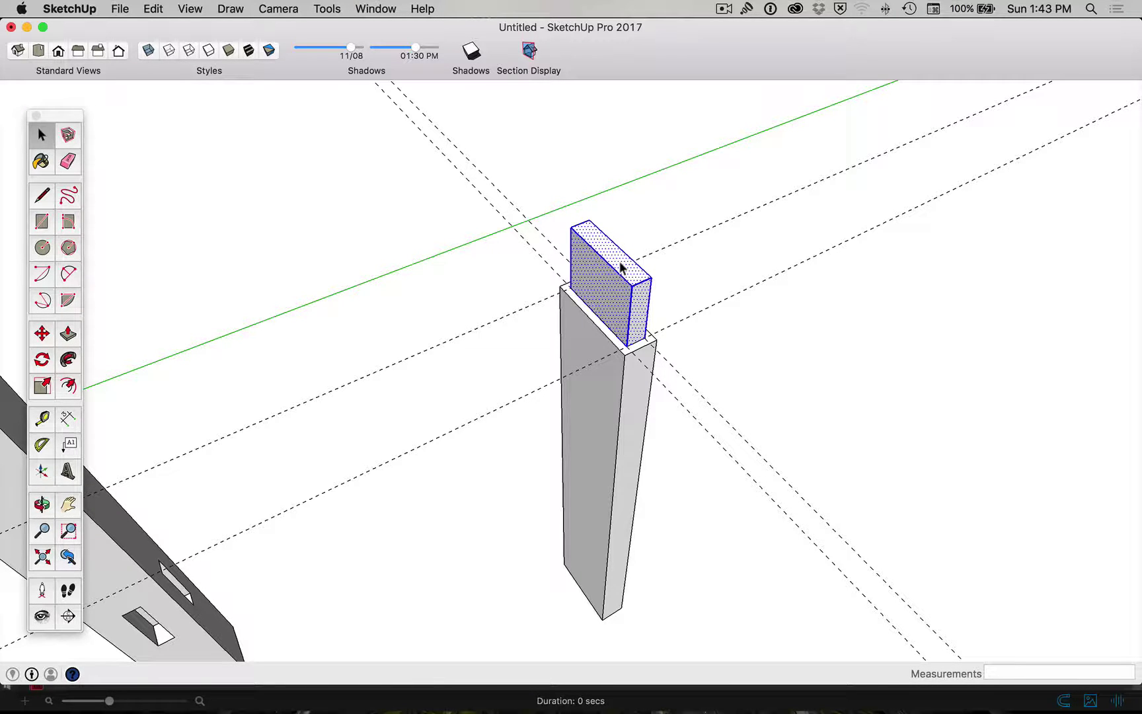
pyautogui.press('m')
pyautogui.click(652, 280)
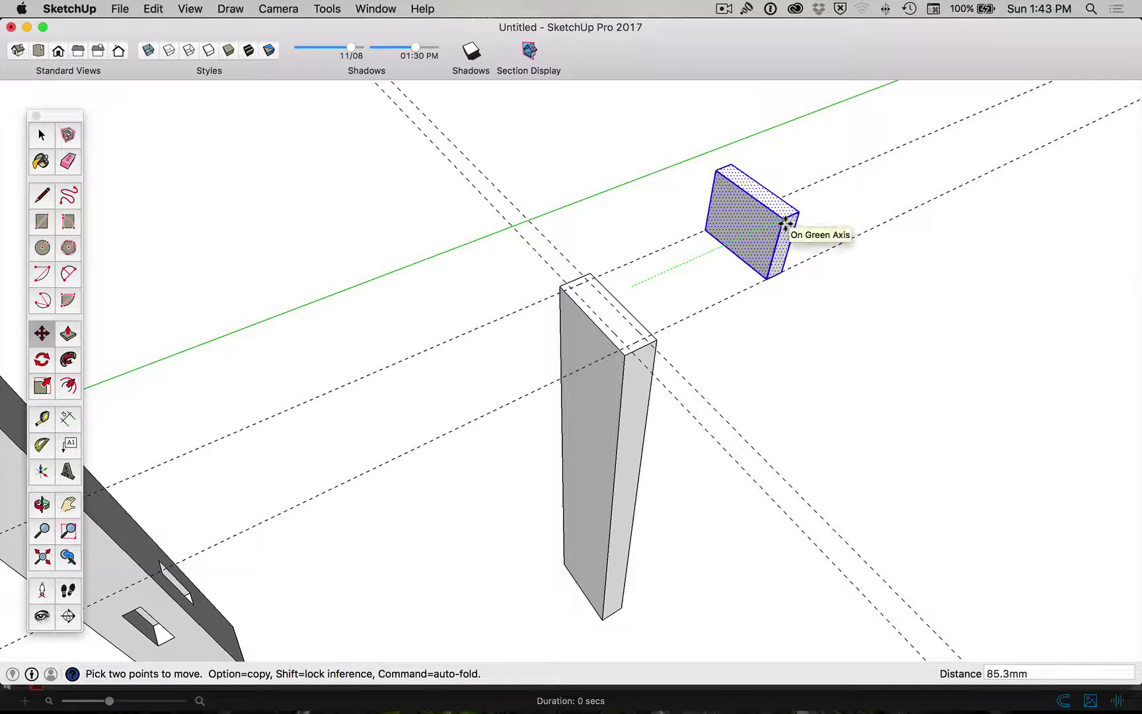
pyautogui.press('Escape')
pyautogui.press('space')
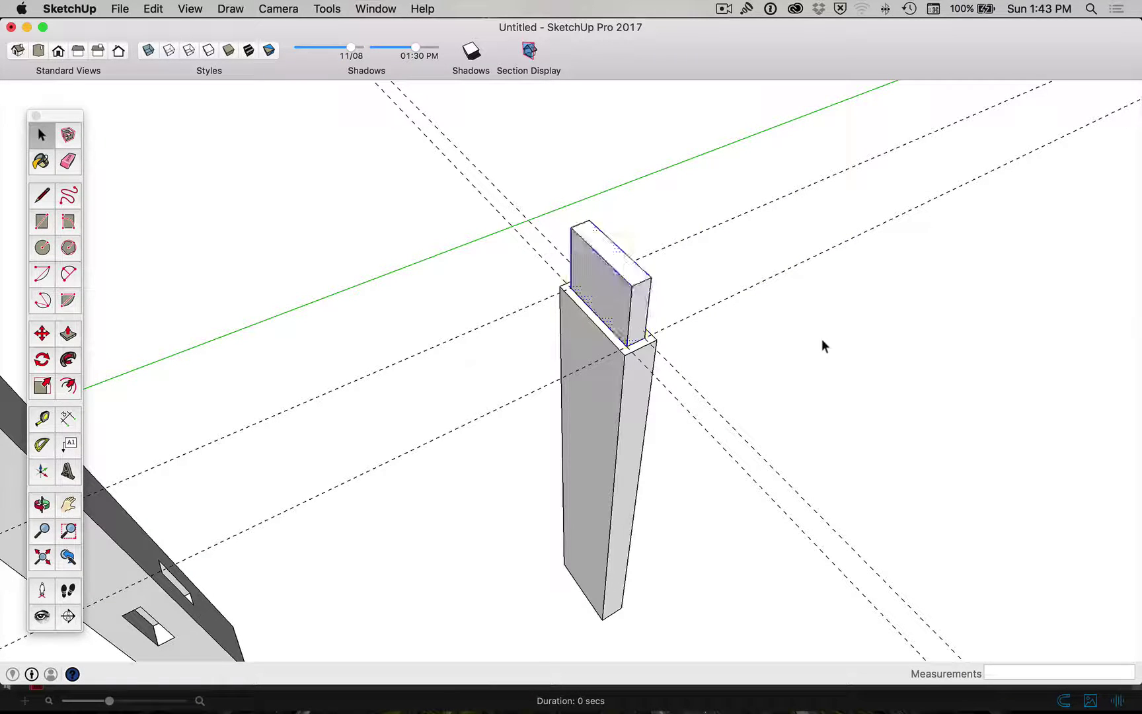
# Undo the separate block and its rectangle on the board's top end, and clear the selection.
pyautogui.click(820, 340)
pyautogui.press('super+z')
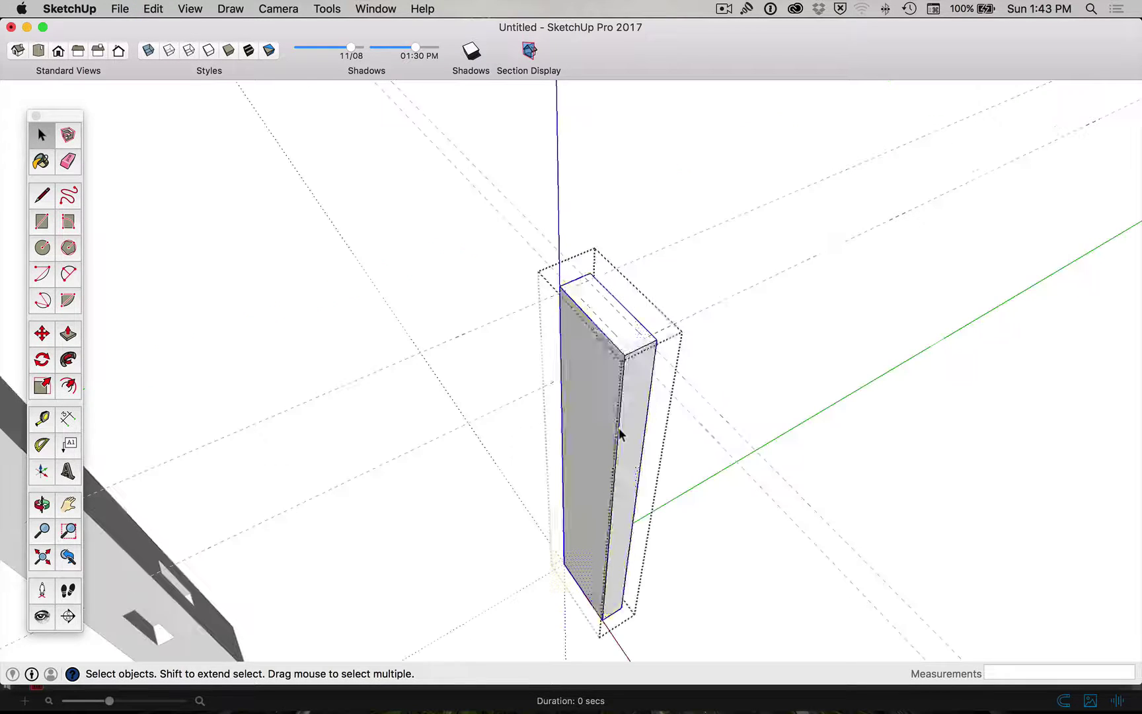
pyautogui.click(619, 429)
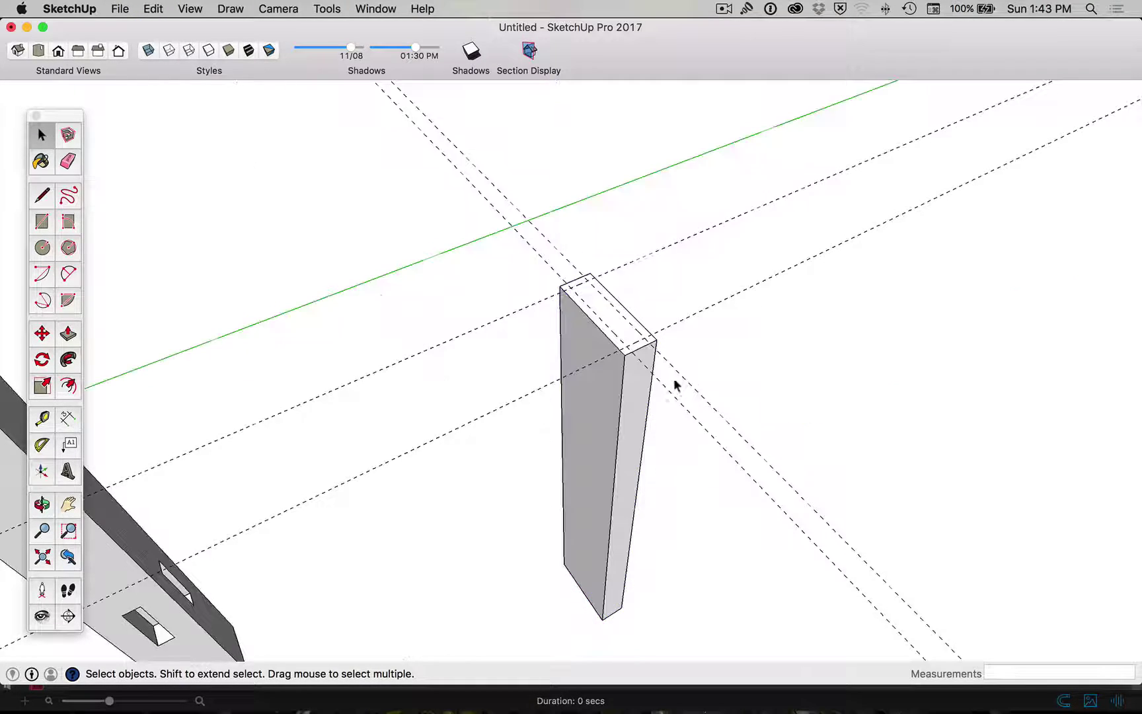
# Open the apron component for editing and draw a 47 × 10 mm tenon rectangle between the guide intersections on its top end.
pyautogui.doubleClick(651, 404)
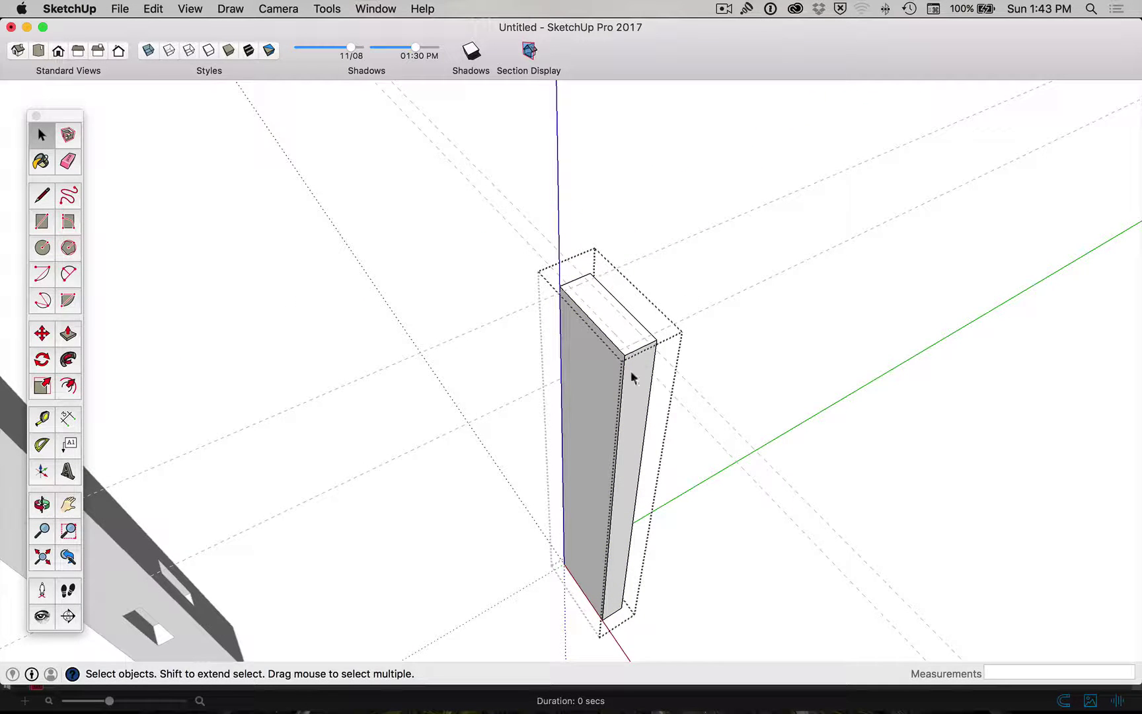
pyautogui.press('r')
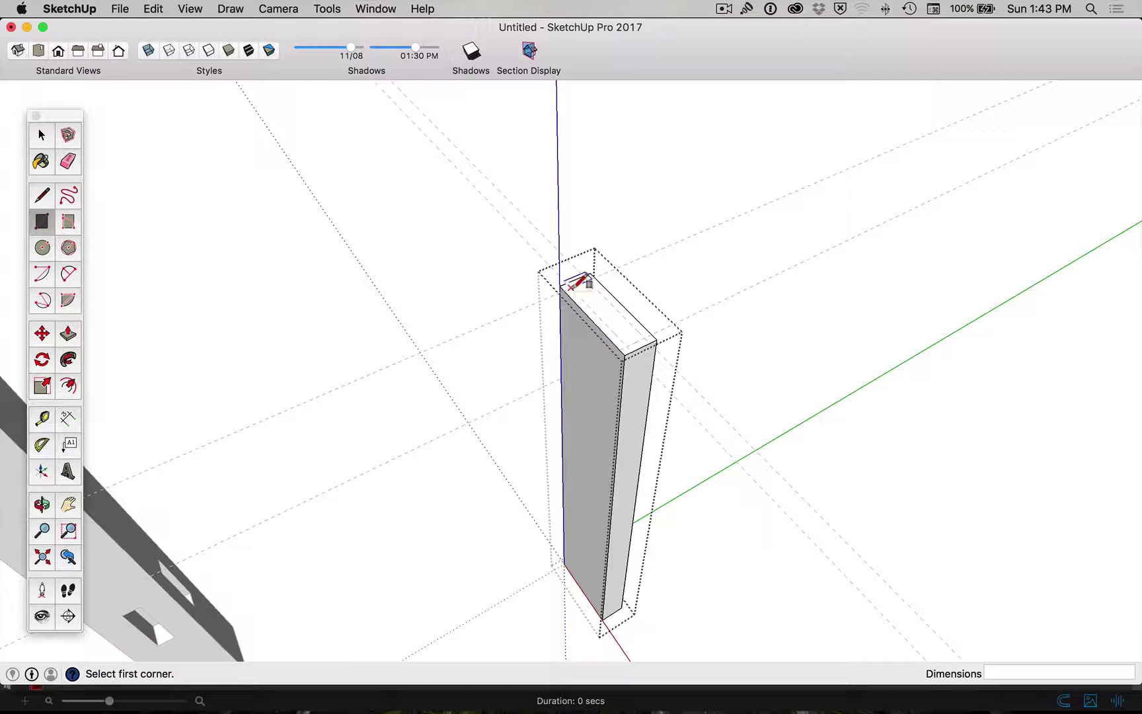
pyautogui.click(572, 286)
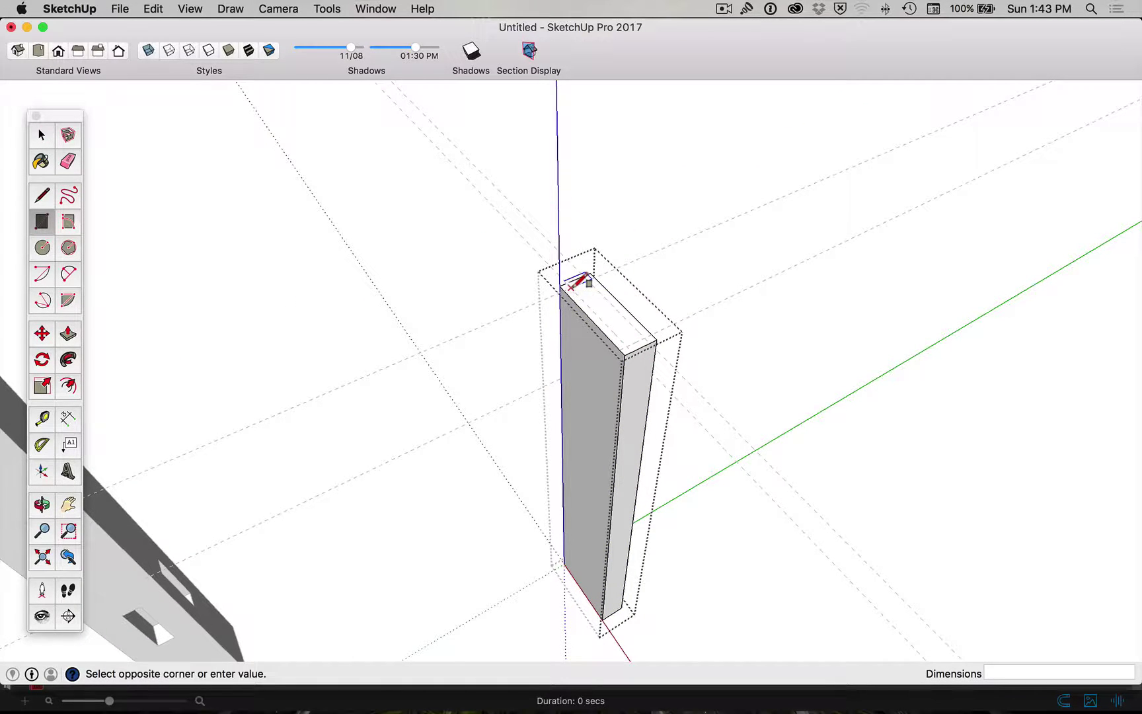
pyautogui.click(646, 337)
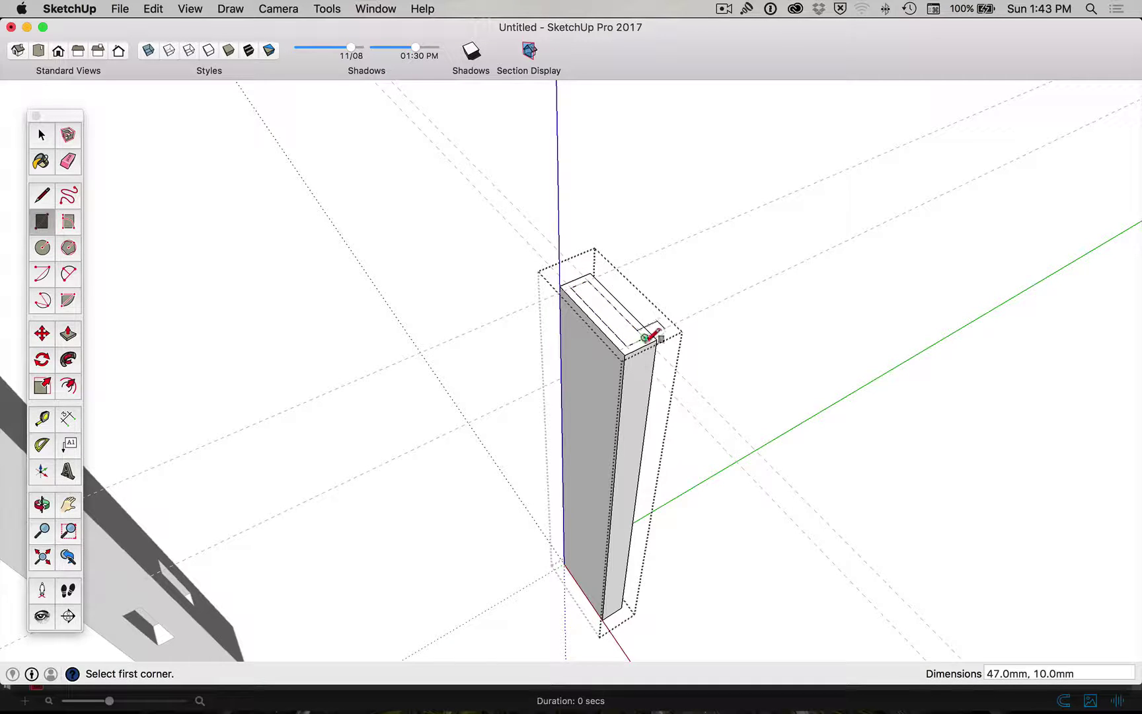
# Push the border face around the tenon rectangle down 15 mm to form the upper tenon.
pyautogui.press('p')
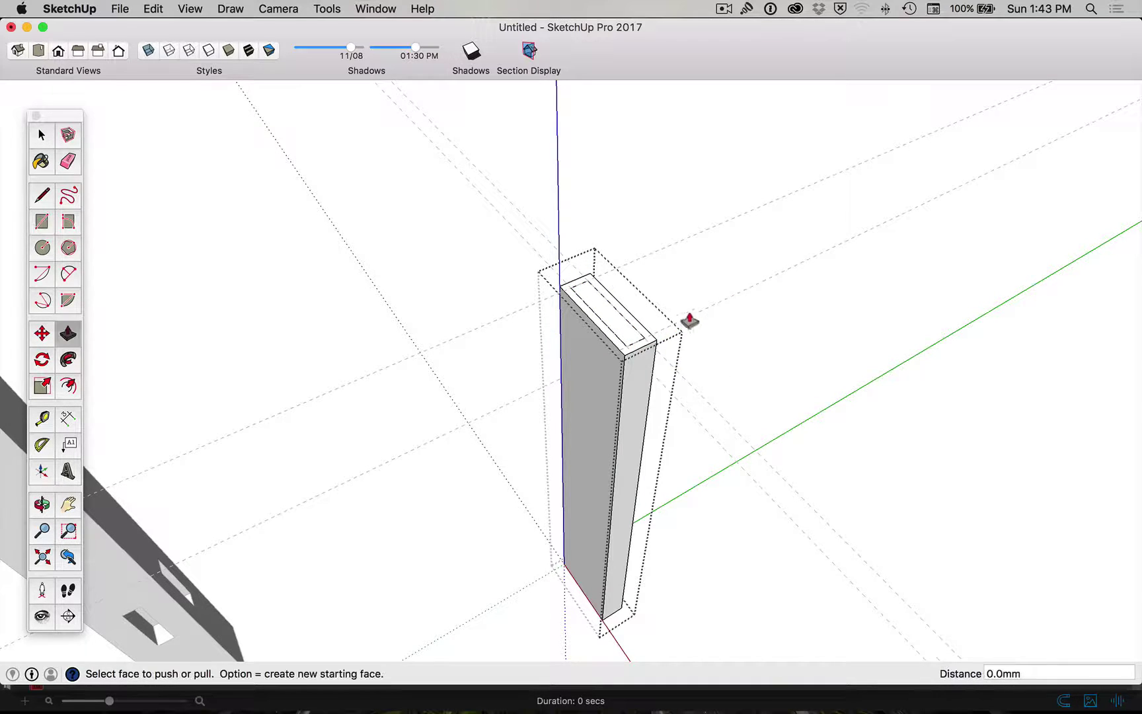
pyautogui.click(641, 344)
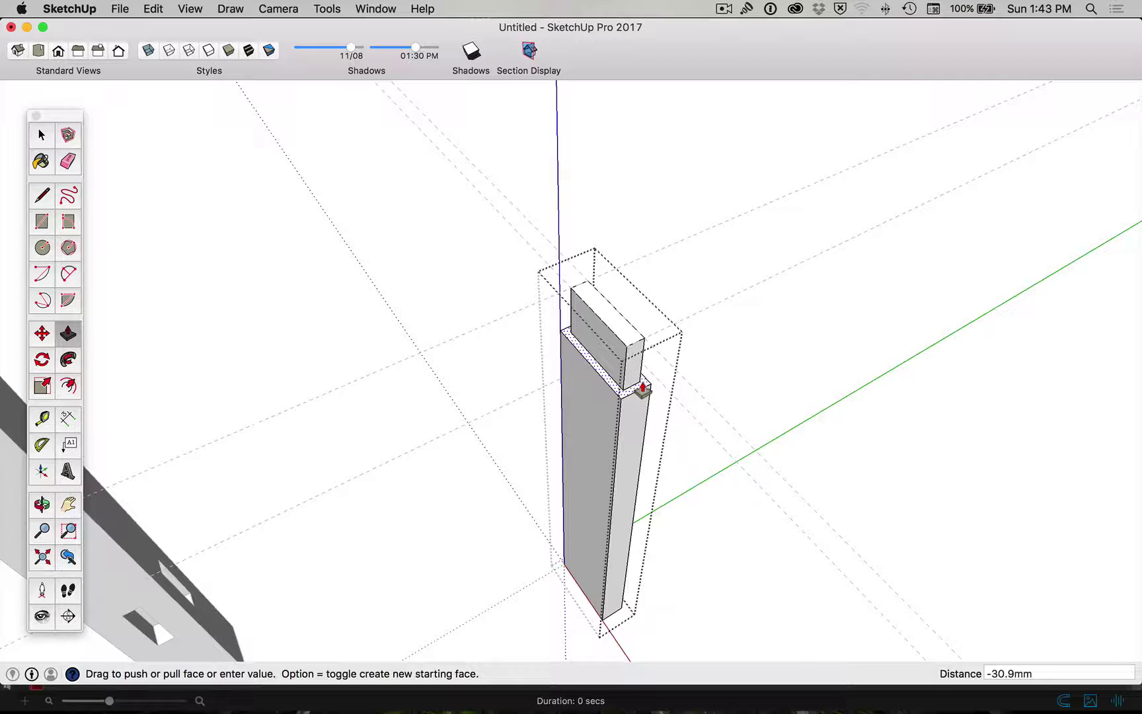
pyautogui.write('15')
pyautogui.press('Return')
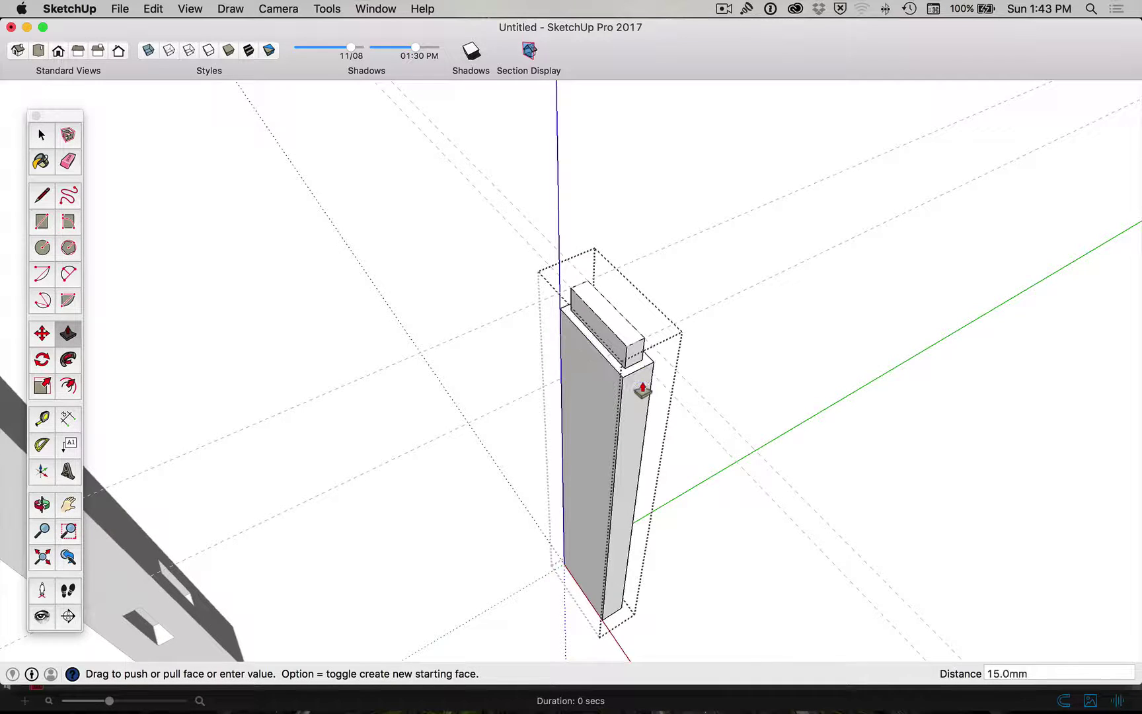
# Open the apron component for editing from below and offset its bottom end face outline 4 mm inward.
pyautogui.press('o')
pyautogui.moveTo(698, 466); pyautogui.dragTo(625, 31)
pyautogui.press('space')
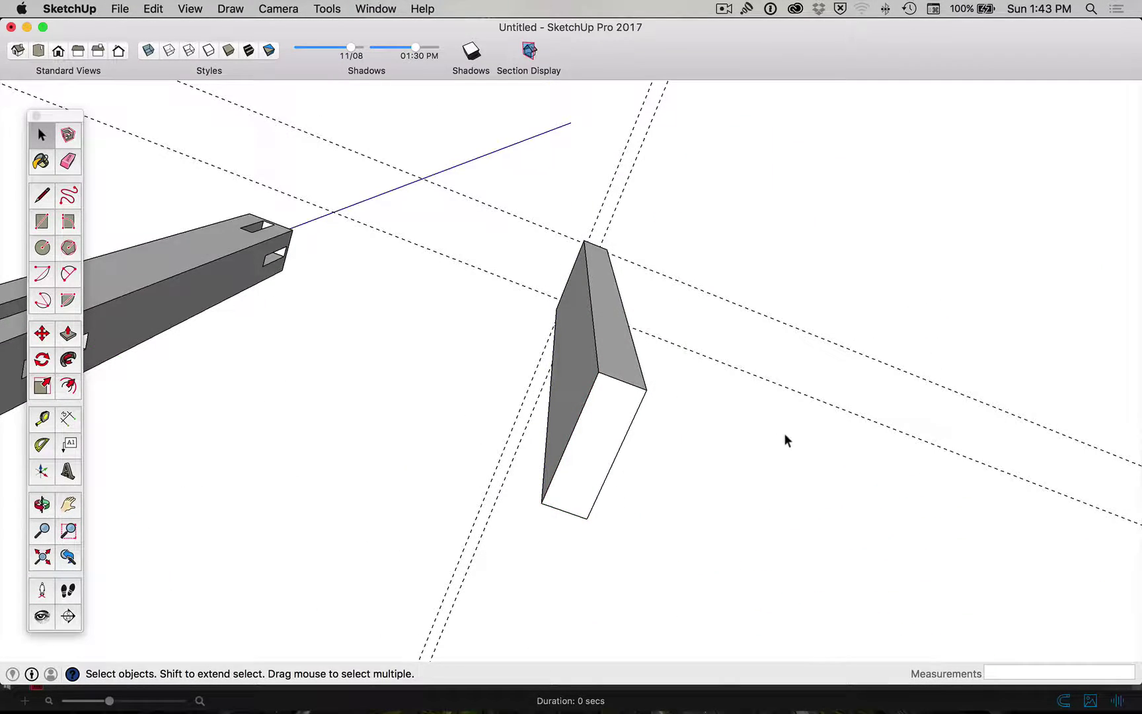
pyautogui.doubleClick(618, 396)
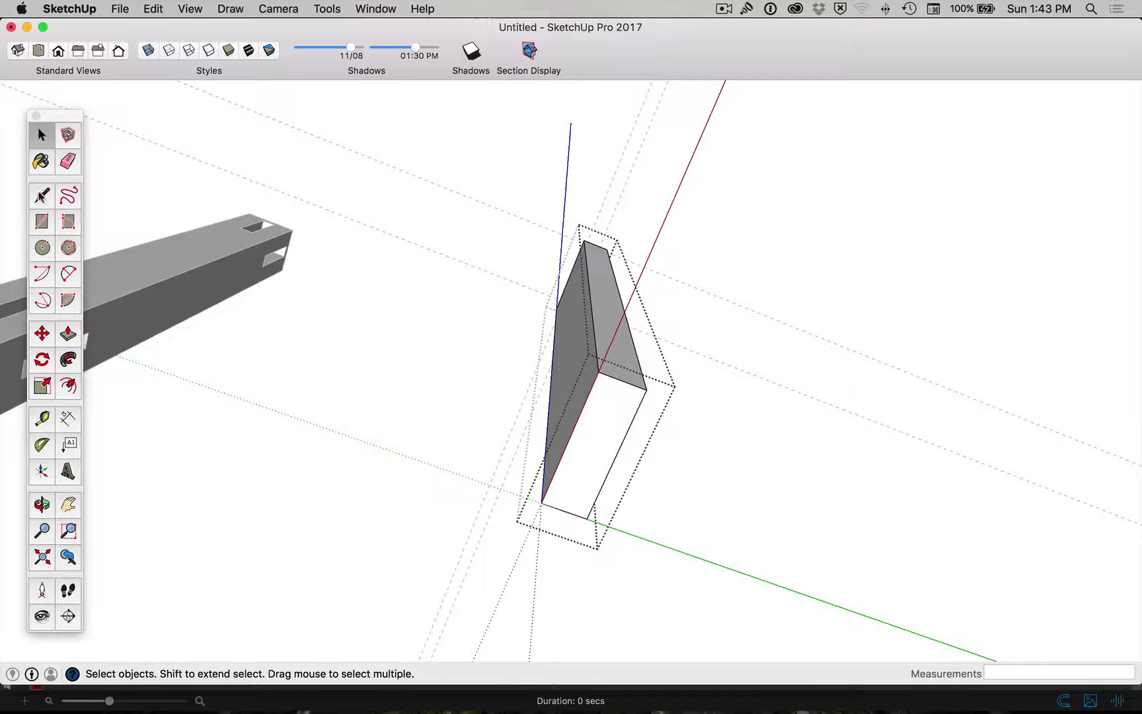
pyautogui.click(69, 389)
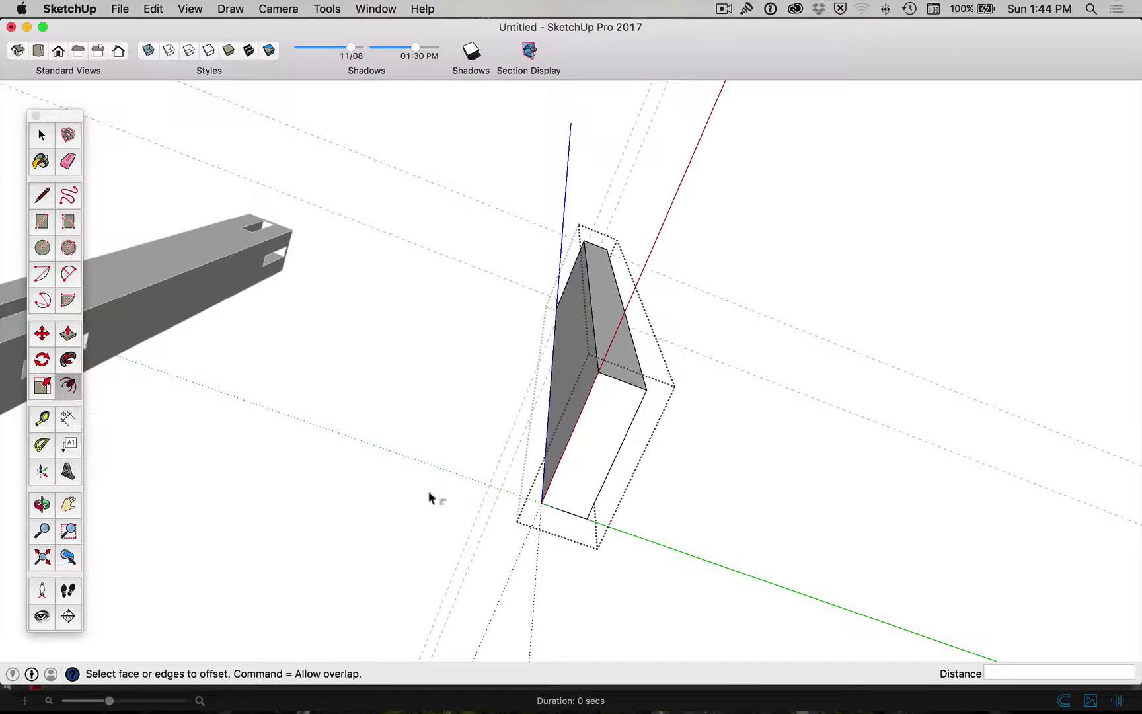
pyautogui.click(620, 380)
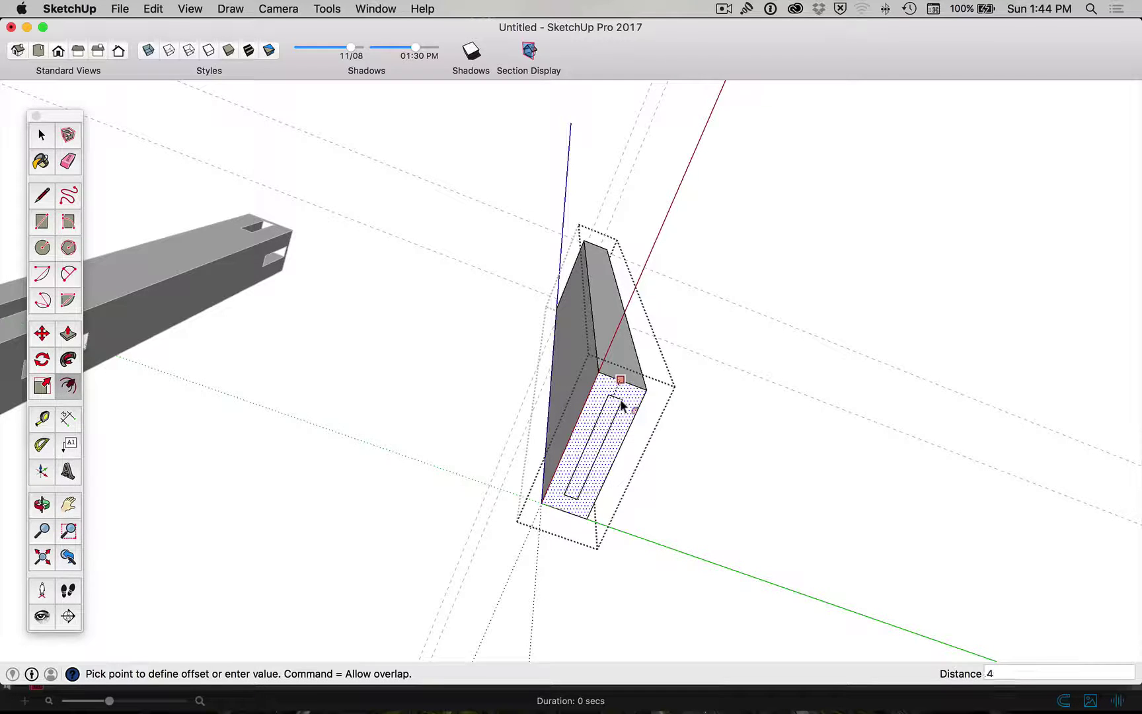
pyautogui.press('Return')
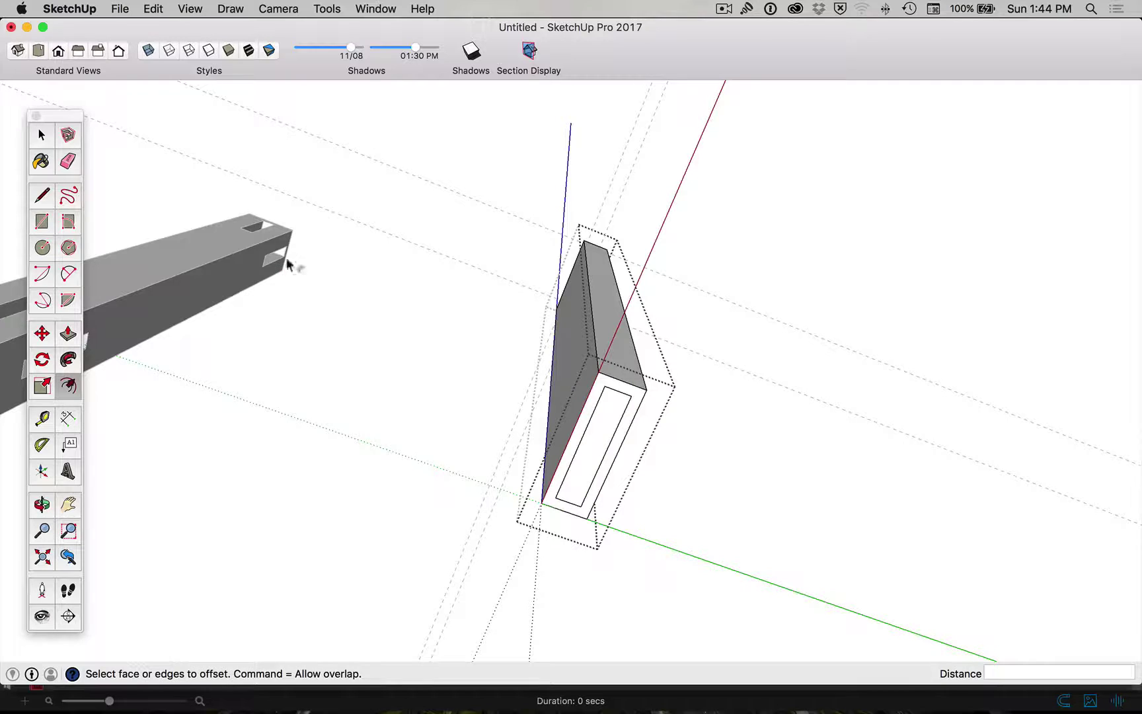
# Push the border face on the bottom end in 15 mm to form the lower tenon, and leave the component.
pyautogui.press('p')
pyautogui.click(625, 387)
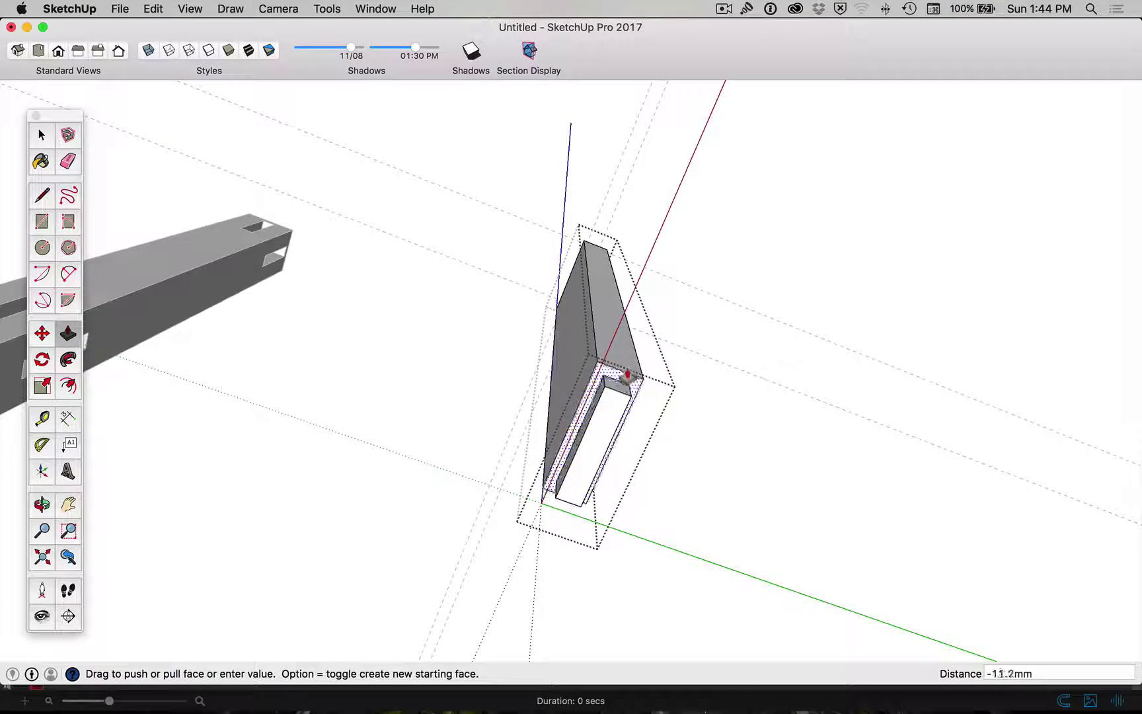
pyautogui.write('15')
pyautogui.press('Return')
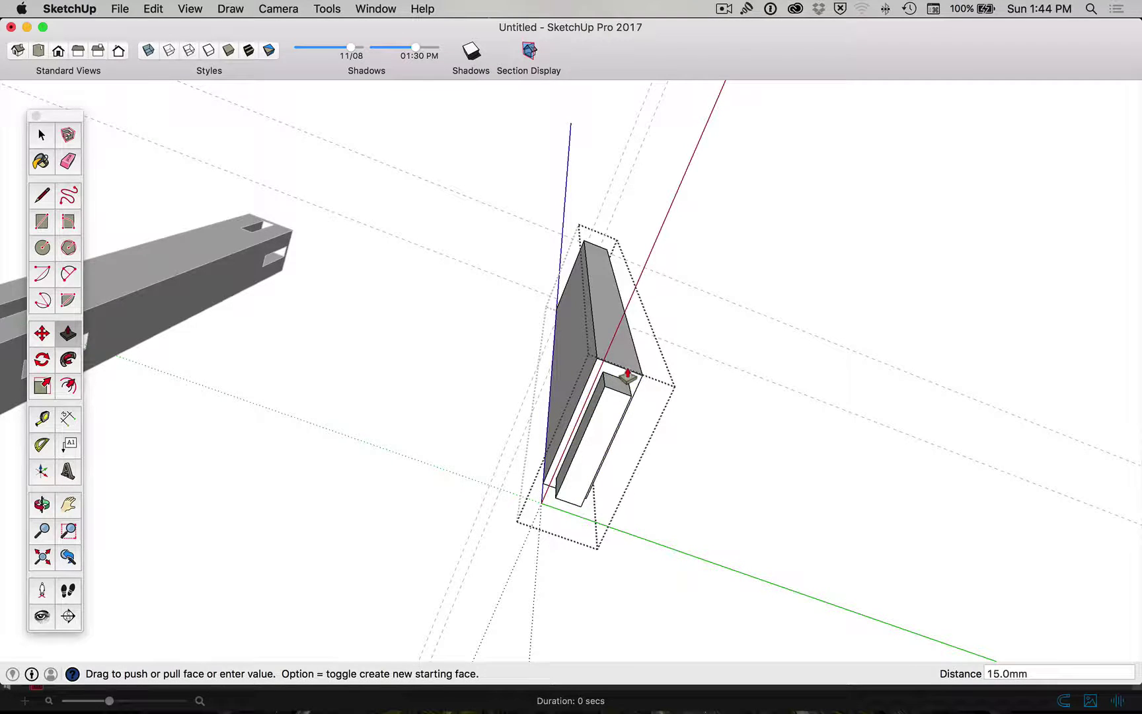
pyautogui.press('space')
pyautogui.click(714, 400)
# Delete all construction guides from the model.
pyautogui.moveTo(704, 378); pyautogui.dragTo(476, 313, button='middle')
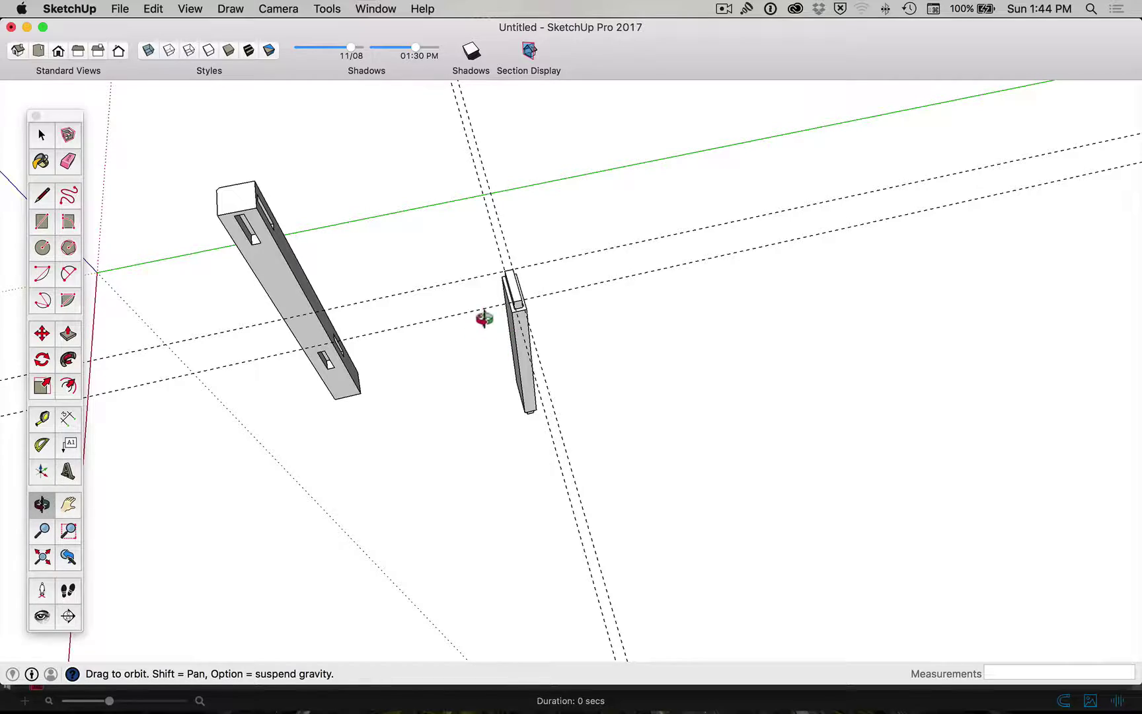
pyautogui.moveTo(469, 359); pyautogui.dragTo(735, 215)
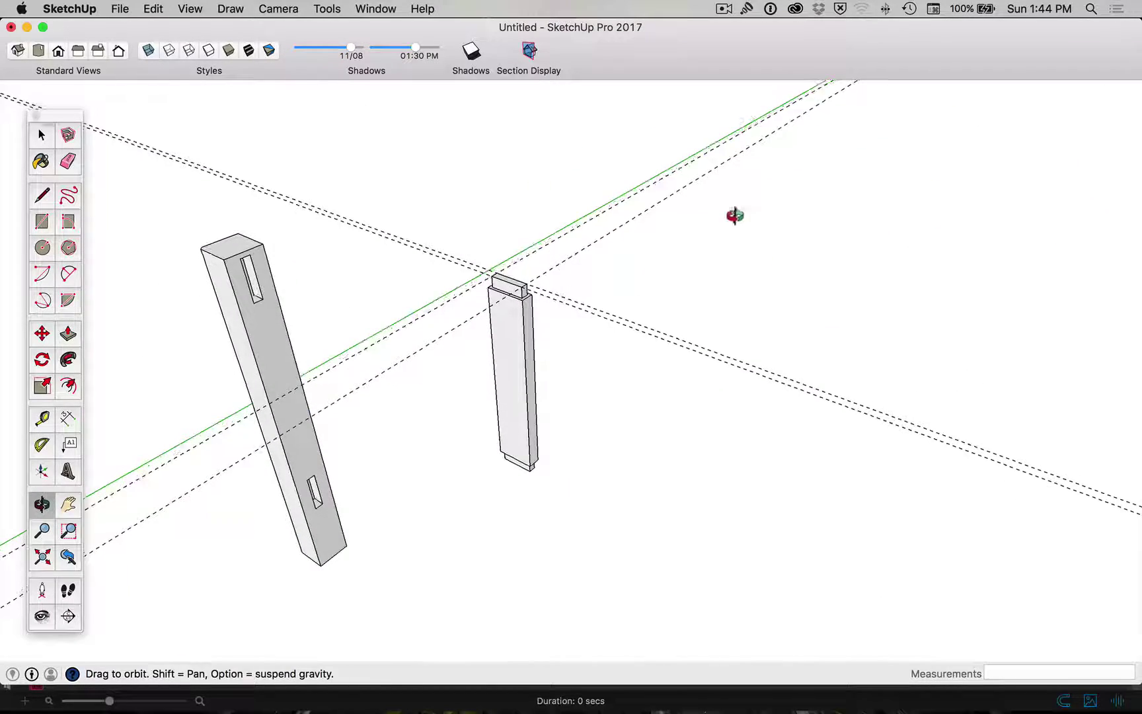
pyautogui.press('space')
pyautogui.click(177, 8)
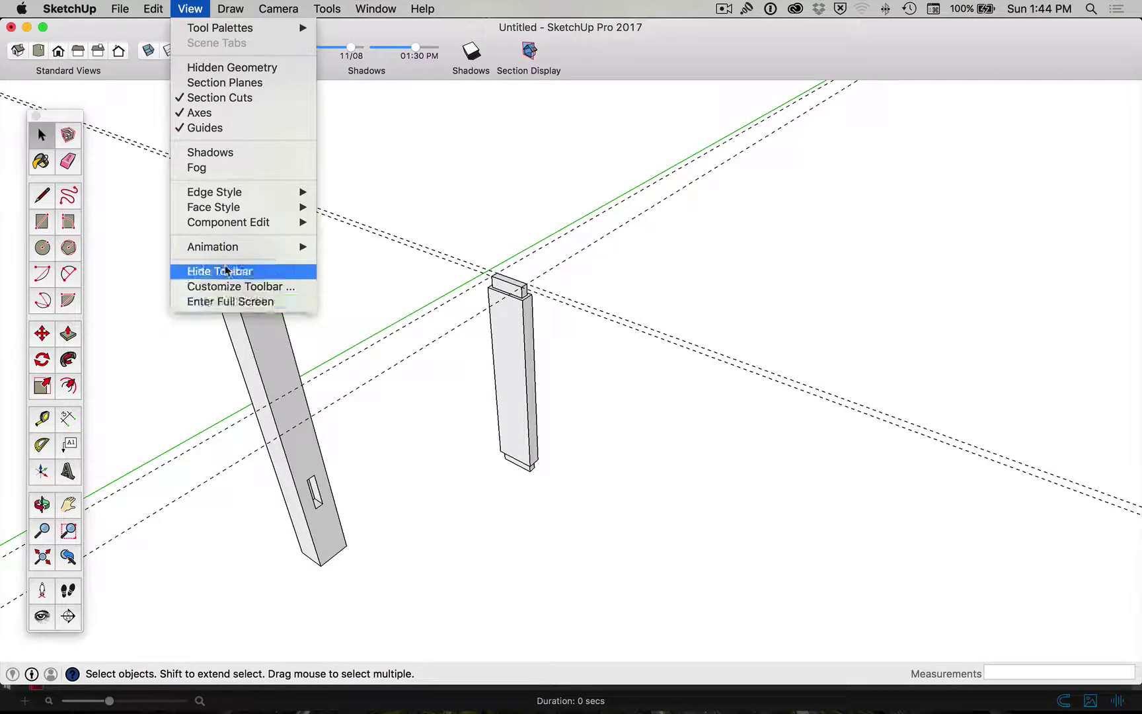
pyautogui.moveTo(166, 13)
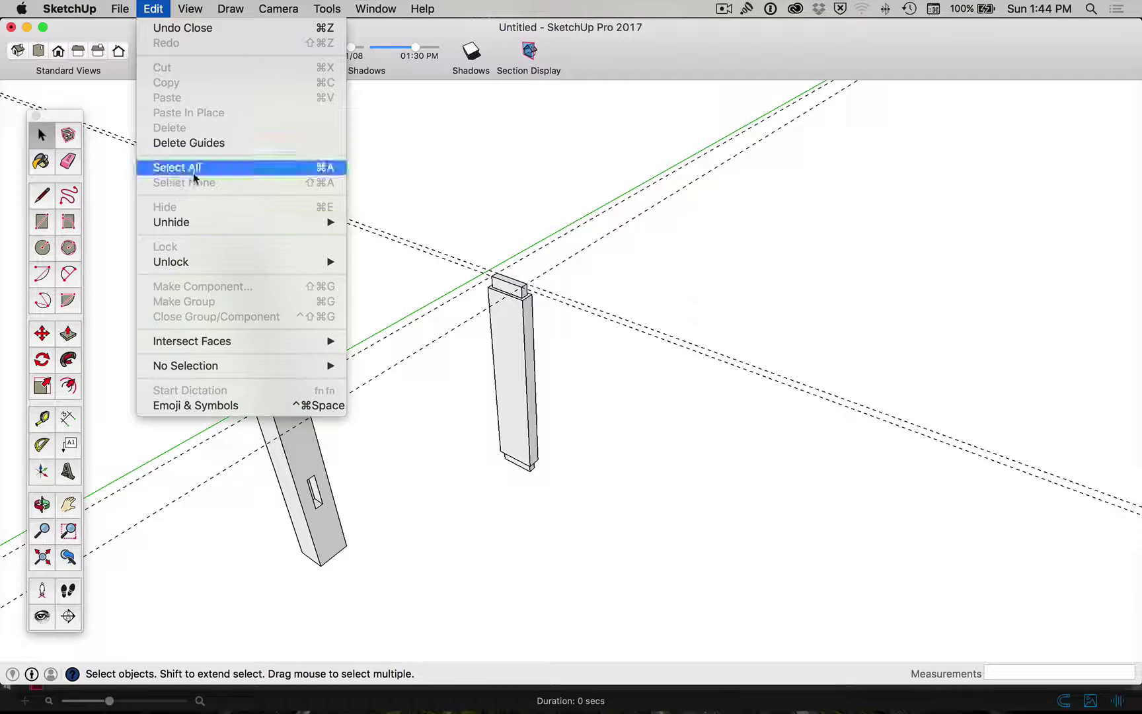
# Delete all guides from the model.
pyautogui.click(202, 145)
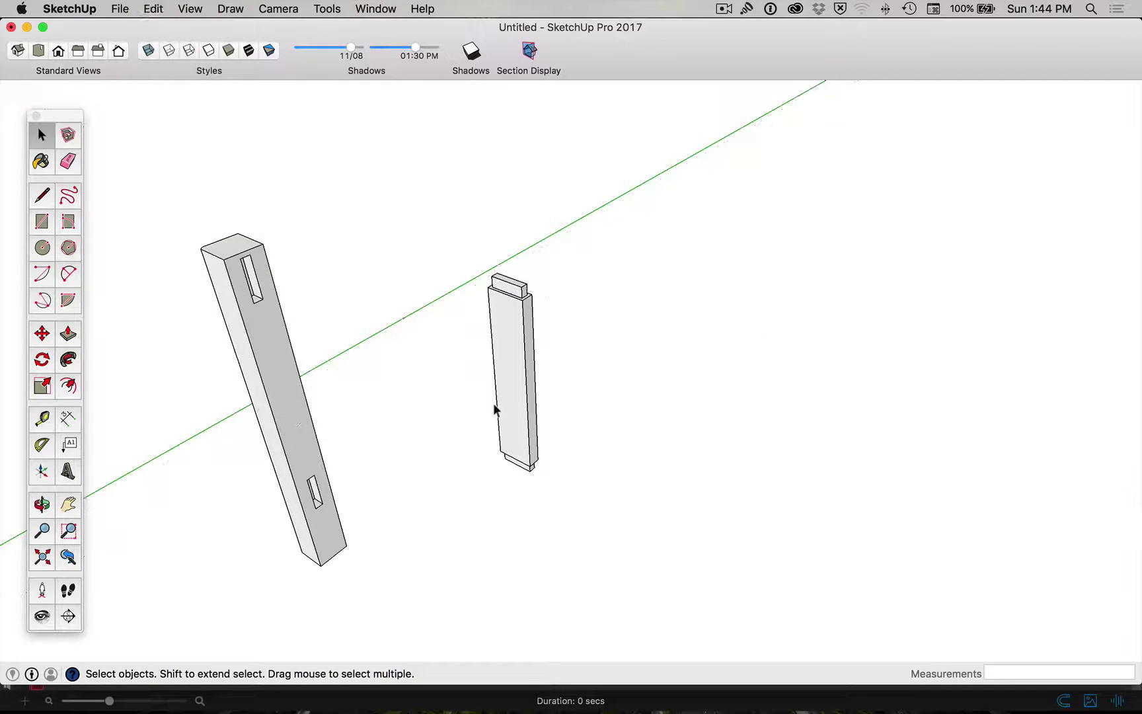
pyautogui.click(508, 364)
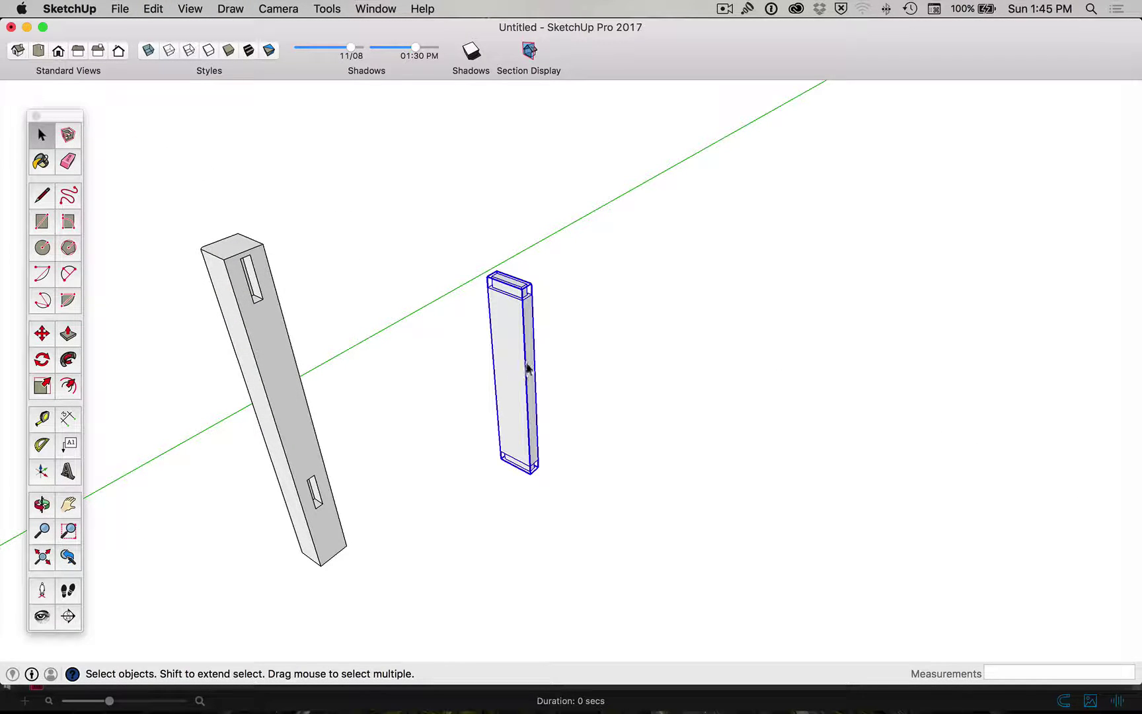
pyautogui.moveTo(428, 235); pyautogui.dragTo(597, 442)
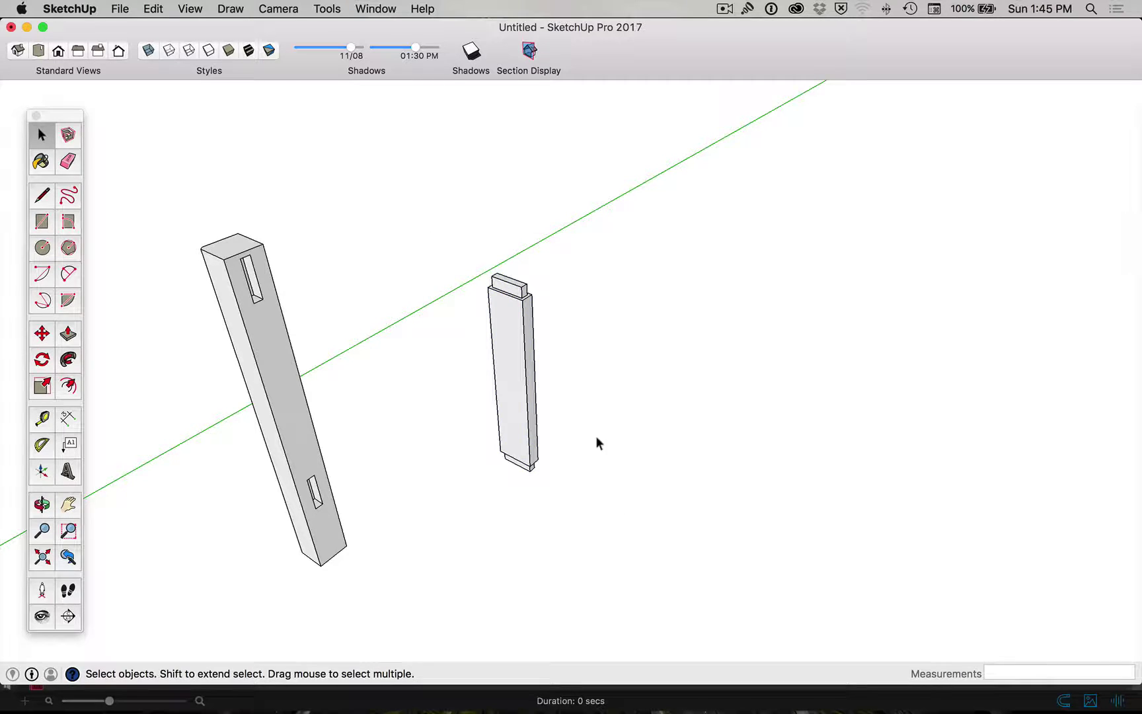
# Try to rotate the upright tenoned rail by 90 degrees about the centre of its wide face.
pyautogui.click(522, 340)
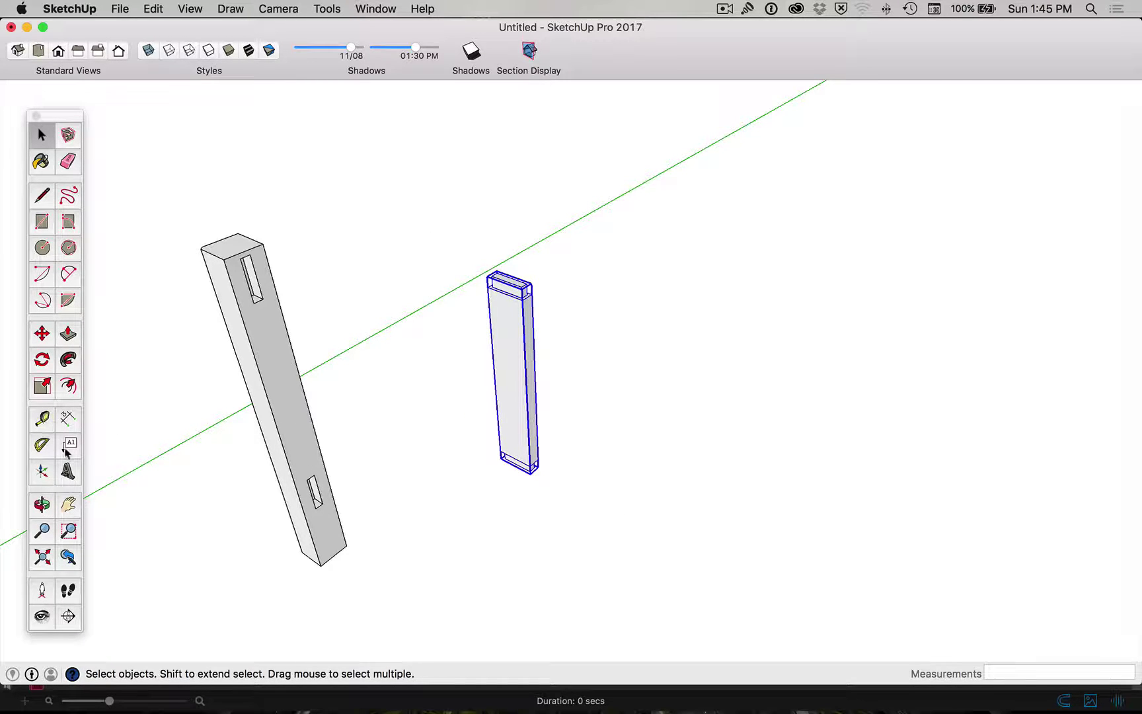
pyautogui.click(42, 333)
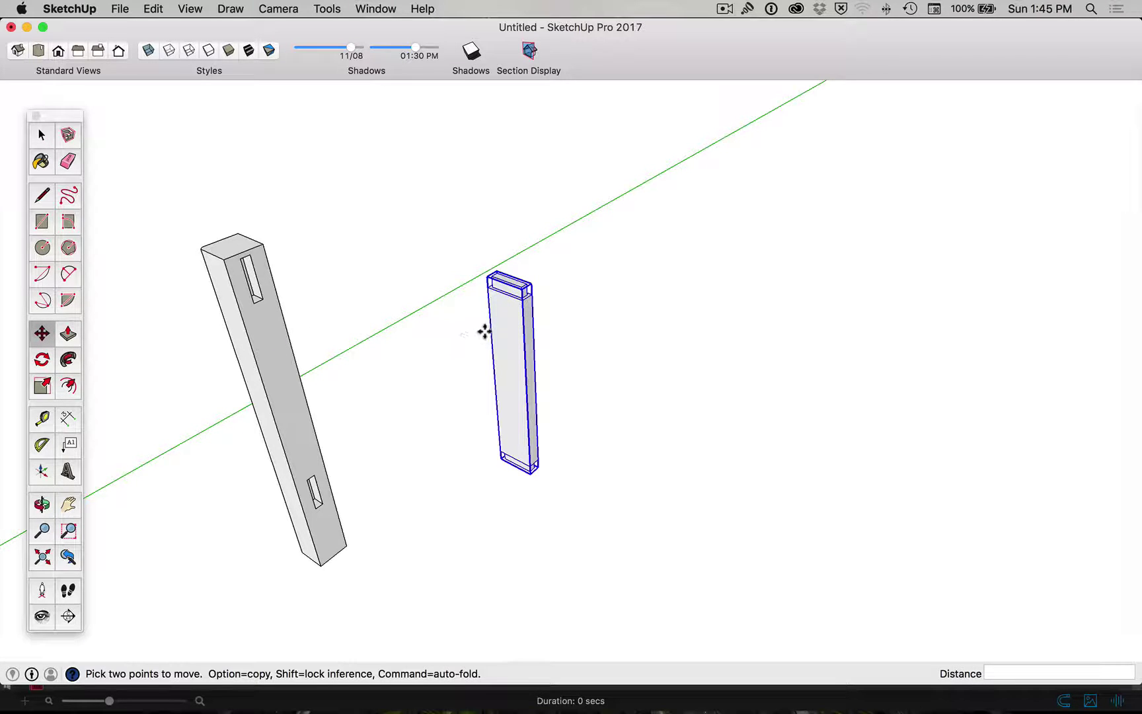
pyautogui.moveTo(522, 391)
pyautogui.moveTo(528, 309)
pyautogui.moveTo(528, 309); pyautogui.dragTo(456, 405)
pyautogui.moveTo(500, 305)
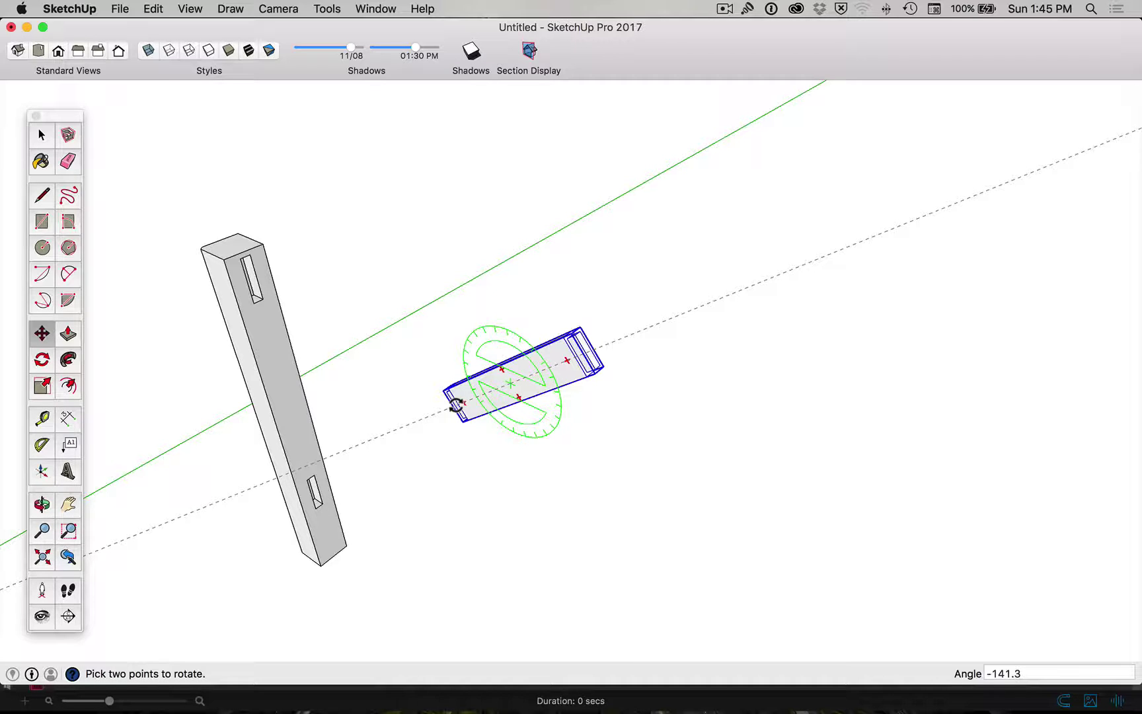
pyautogui.write('90')
pyautogui.press('Return')
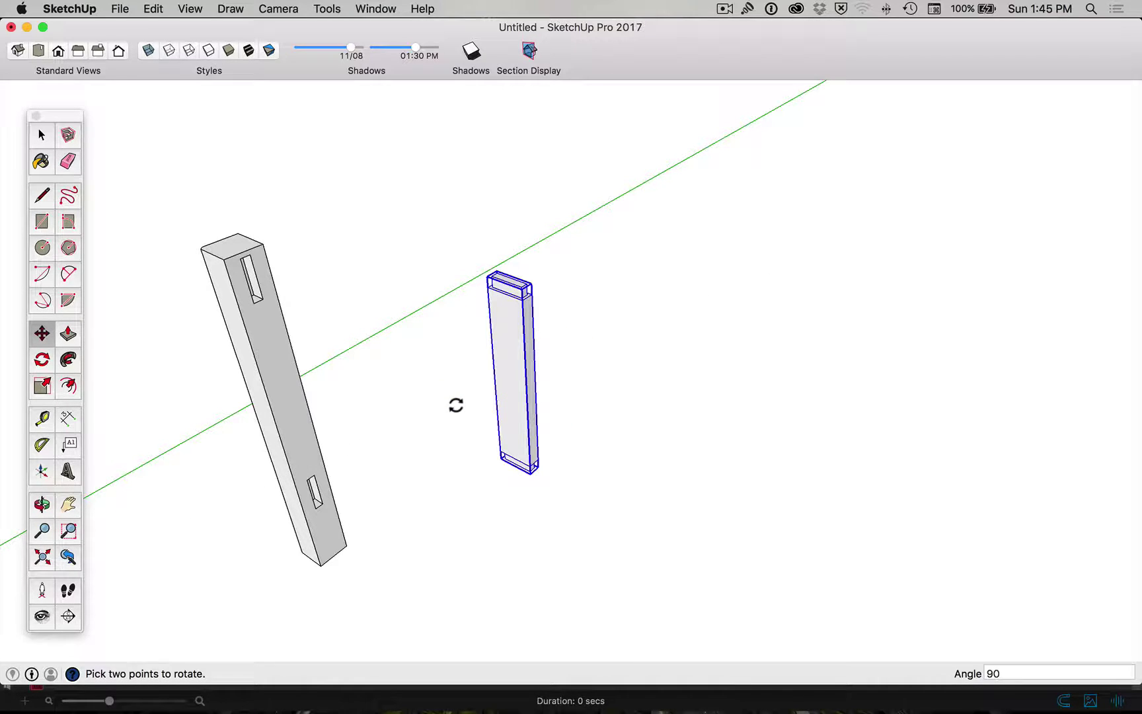
# Rotate the tenoned rail about the centre of its wide face until it lies horizontally, then clear the selection.
pyautogui.press('m')
pyautogui.press('q')
pyautogui.click(507, 304)
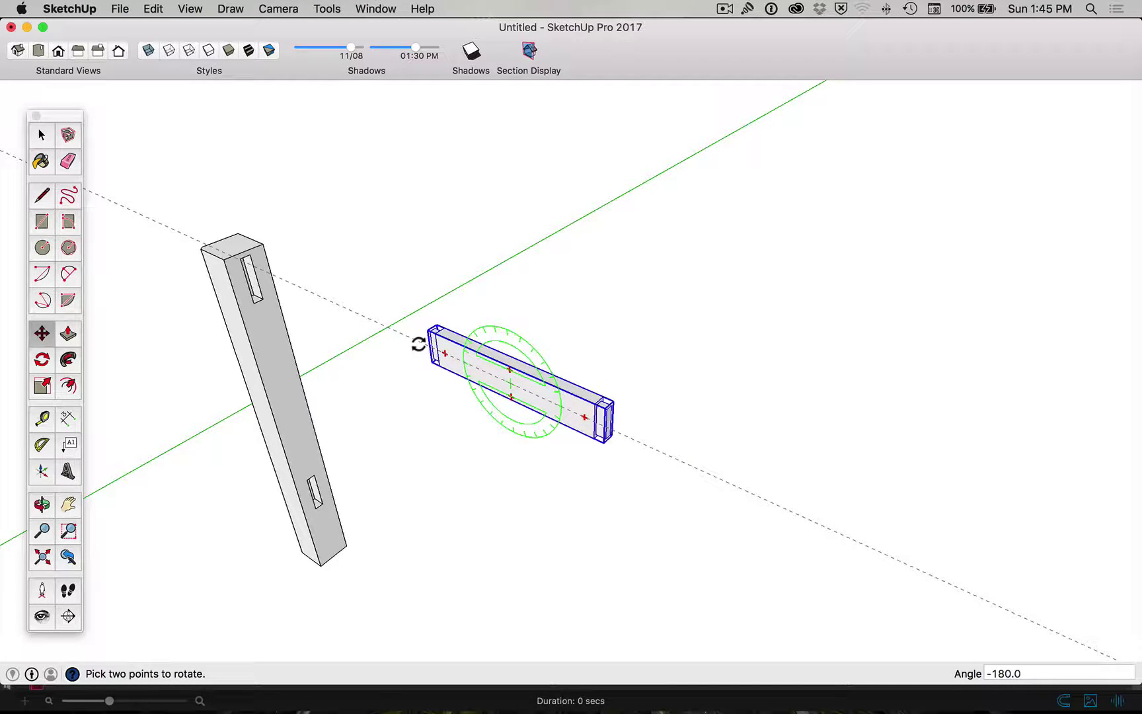
pyautogui.press('Return')
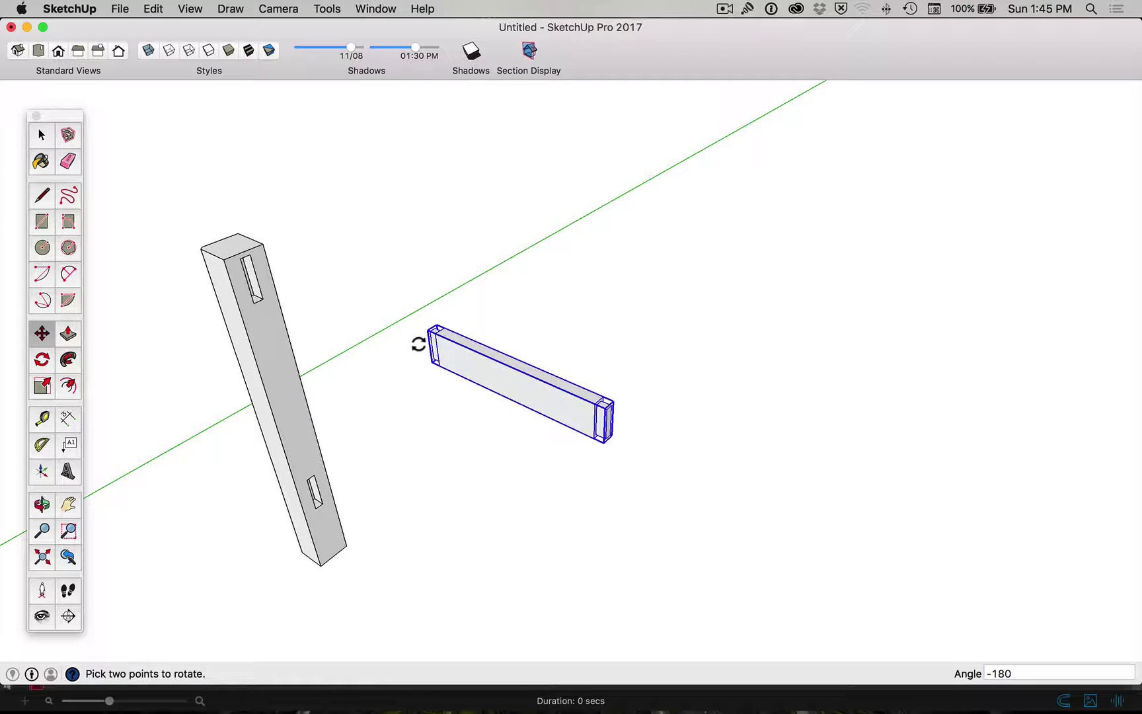
pyautogui.press('m')
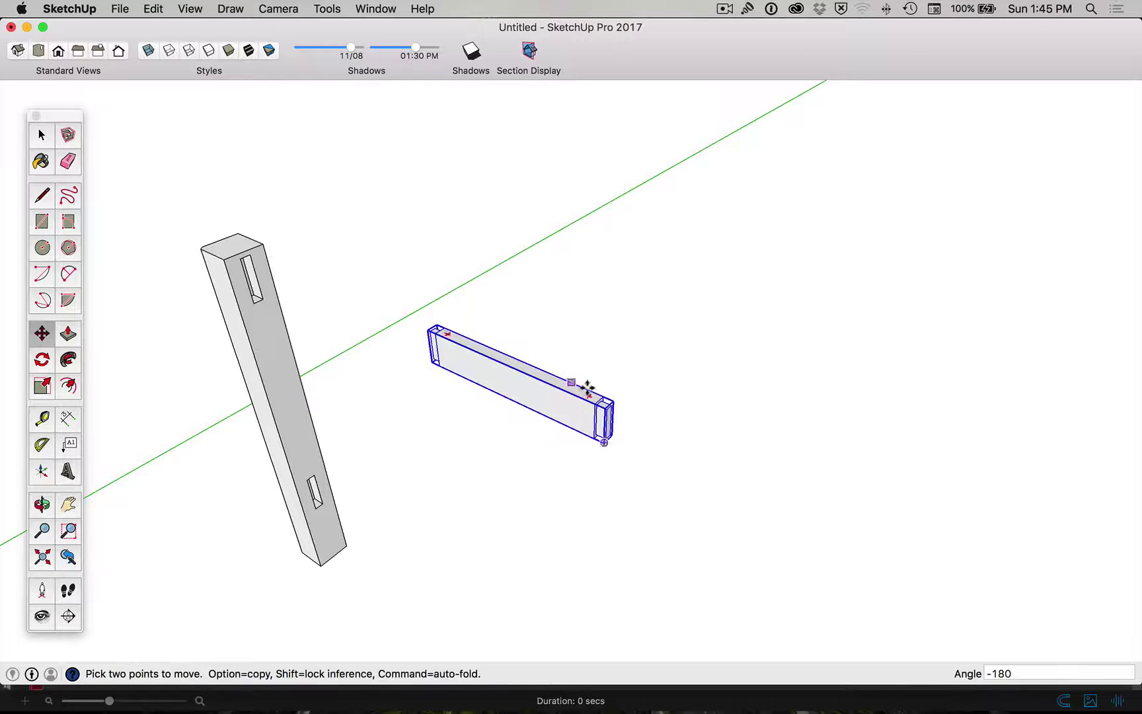
pyautogui.press('space')
pyautogui.click(387, 339)
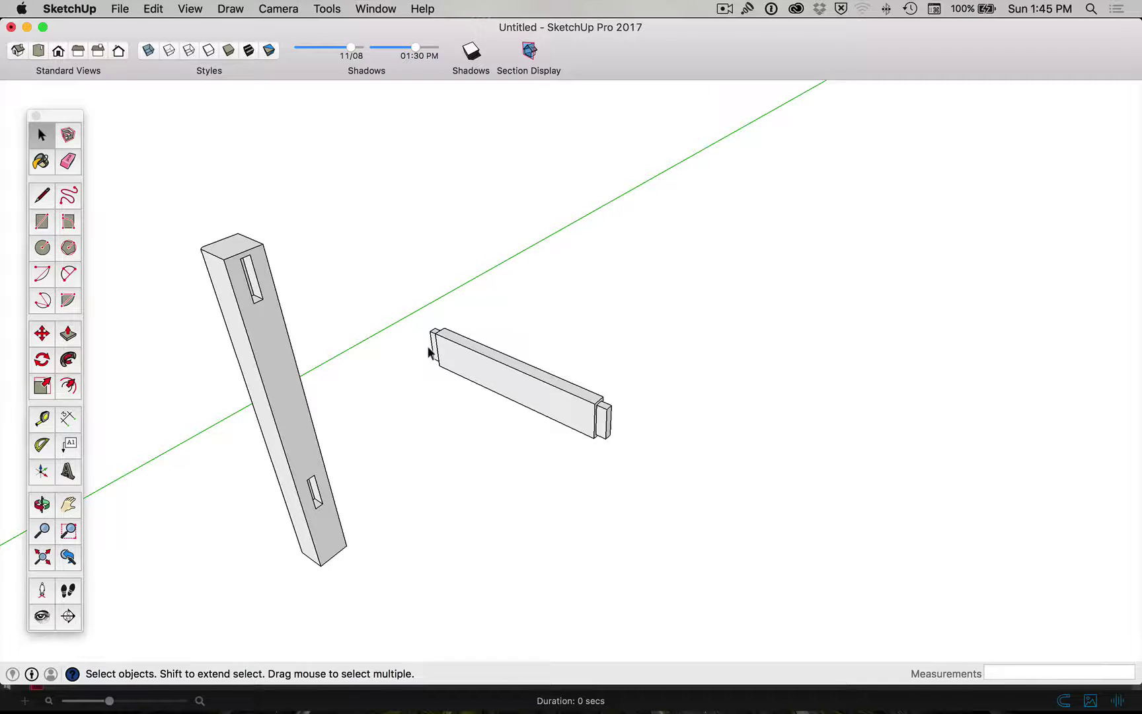
# Create a 100 mm guide along the red axis, starting at the upper corner of the leg's top mortise.
pyautogui.scroll(2, 429, 353)
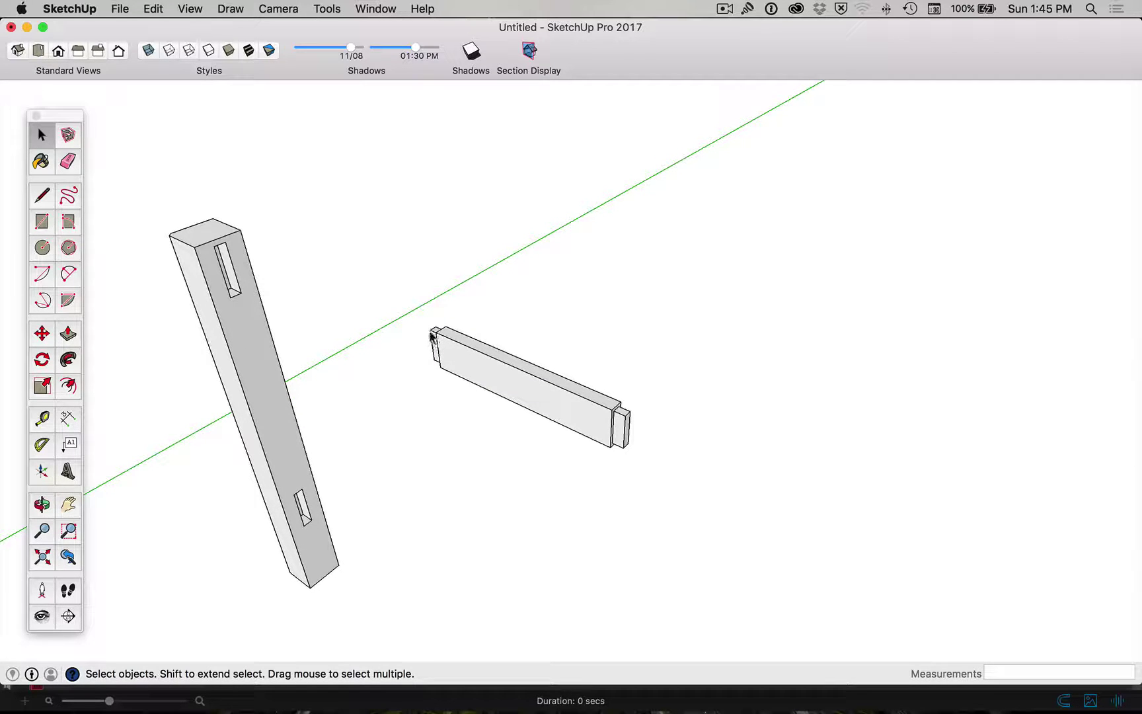
pyautogui.scroll(5, 431, 337)
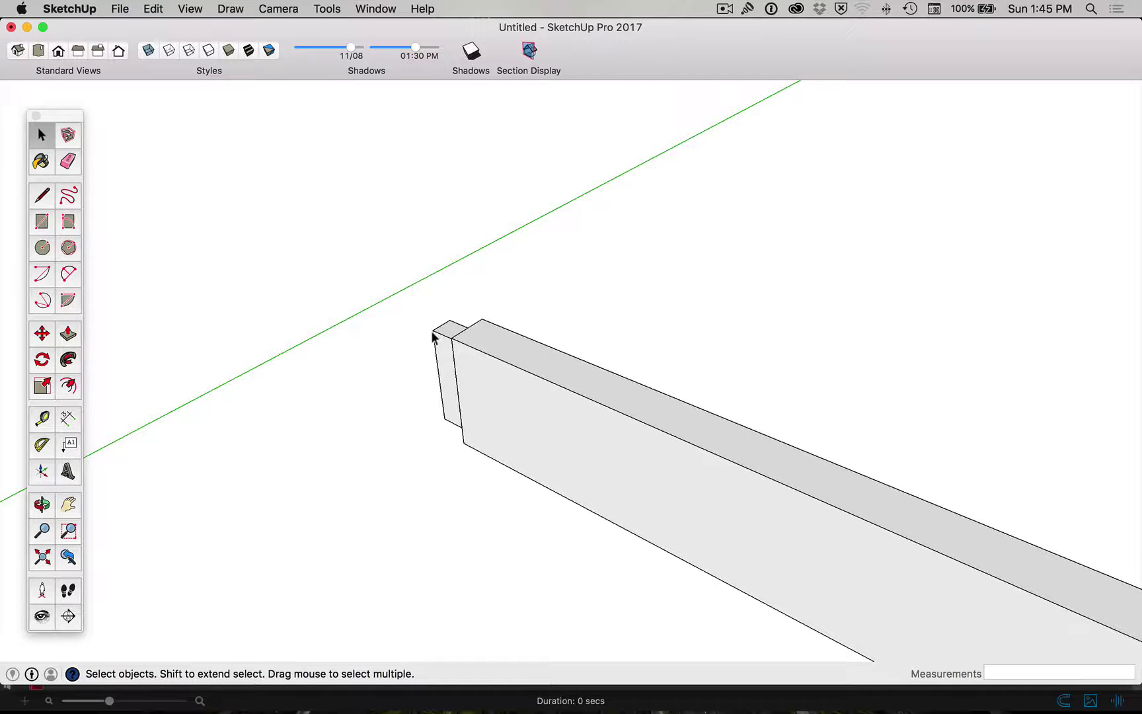
pyautogui.scroll(-6, 431, 337)
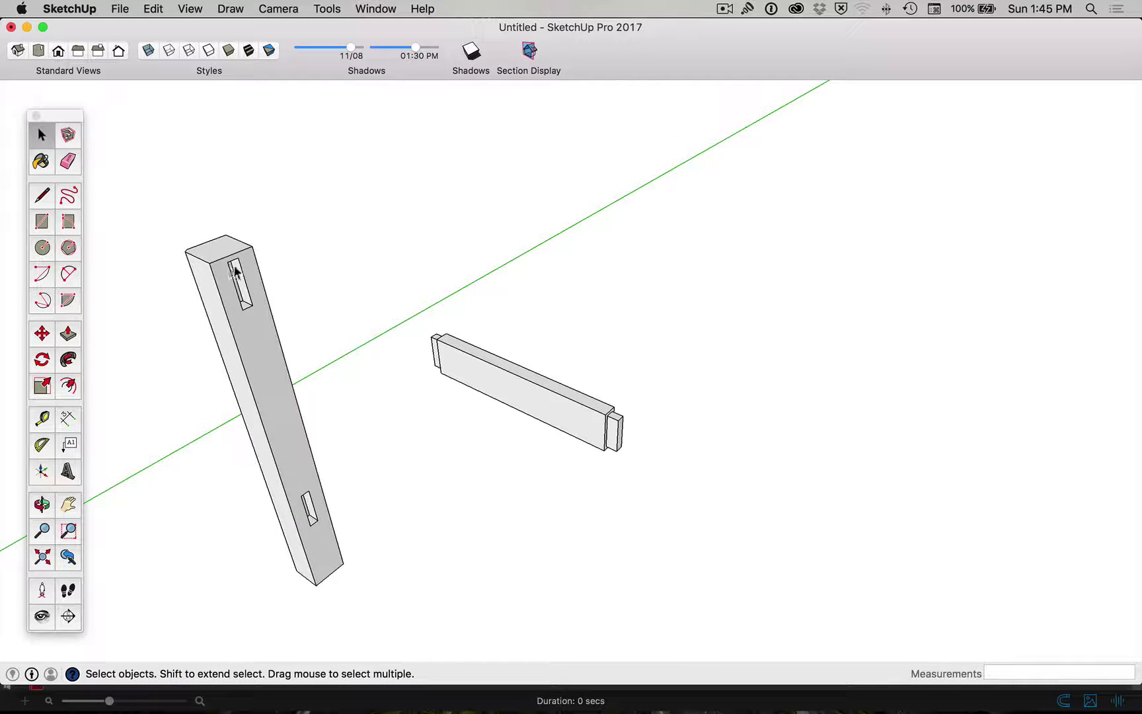
pyautogui.moveTo(235, 270); pyautogui.dragTo(146, 48, button='middle')
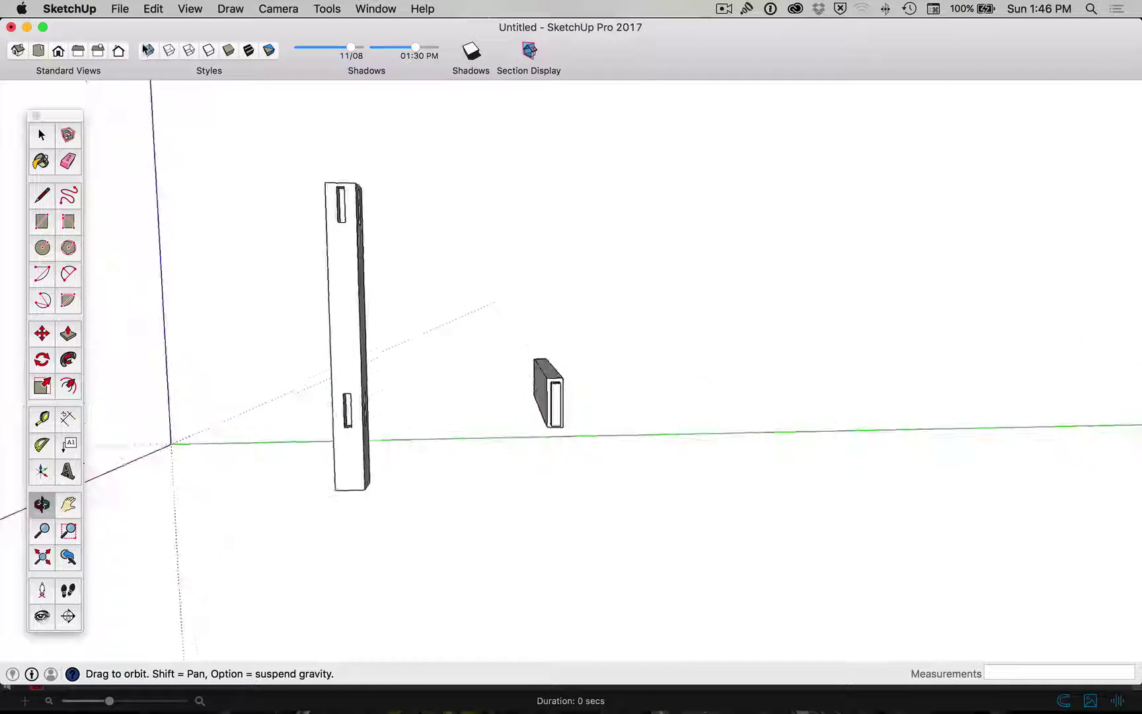
pyautogui.scroll(10, 337, 183)
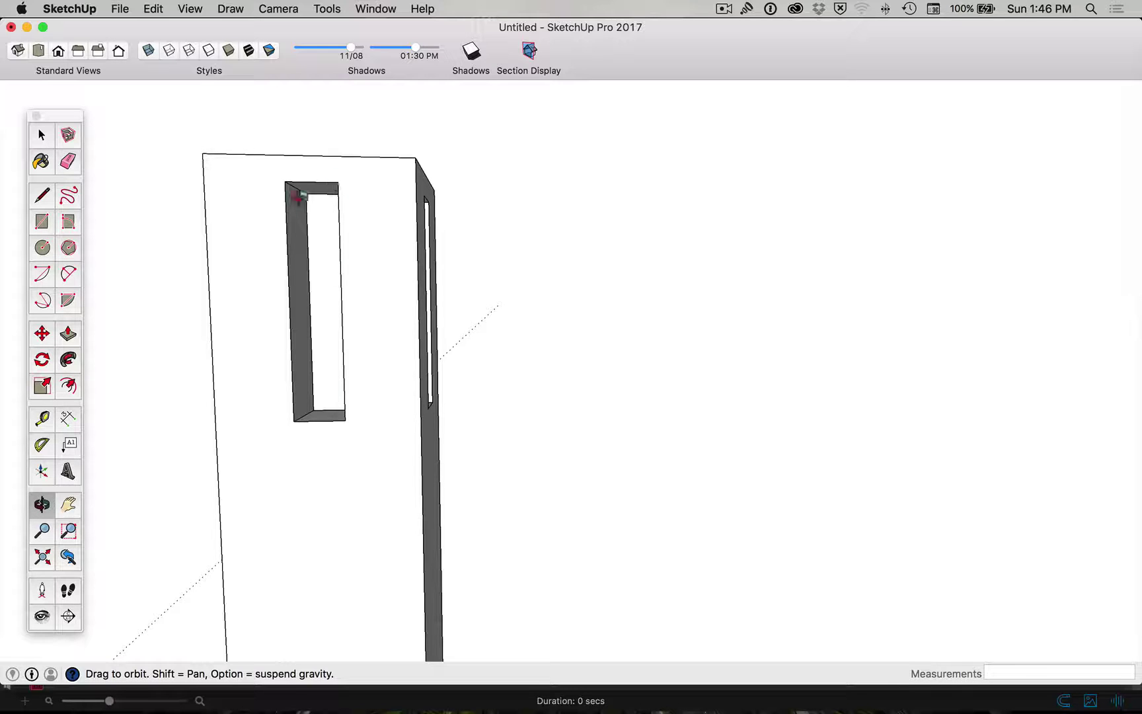
pyautogui.scroll(-5, 302, 243)
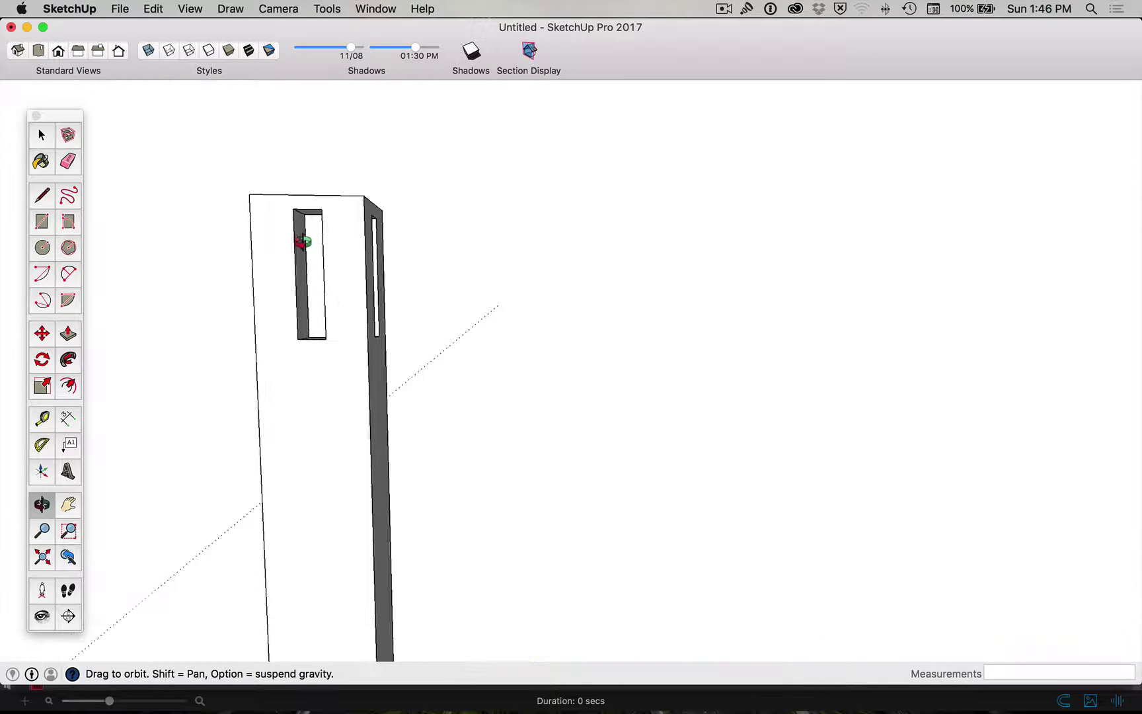
pyautogui.moveTo(359, 224); pyautogui.dragTo(660, 415, button='middle')
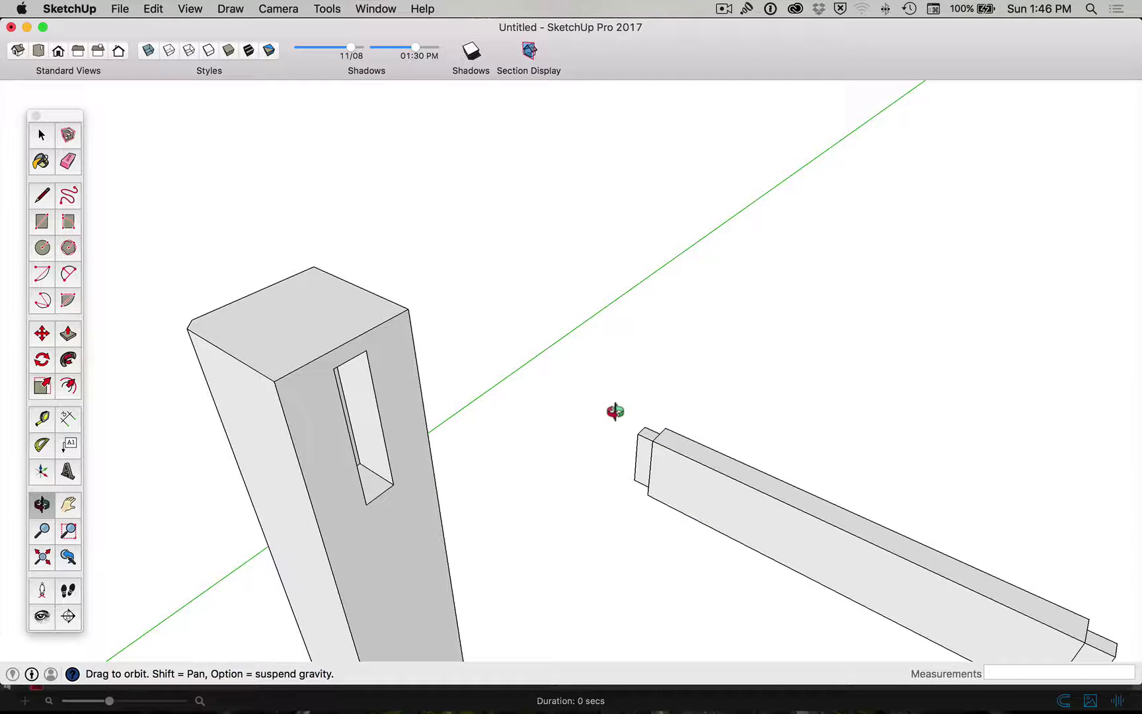
pyautogui.press('t')
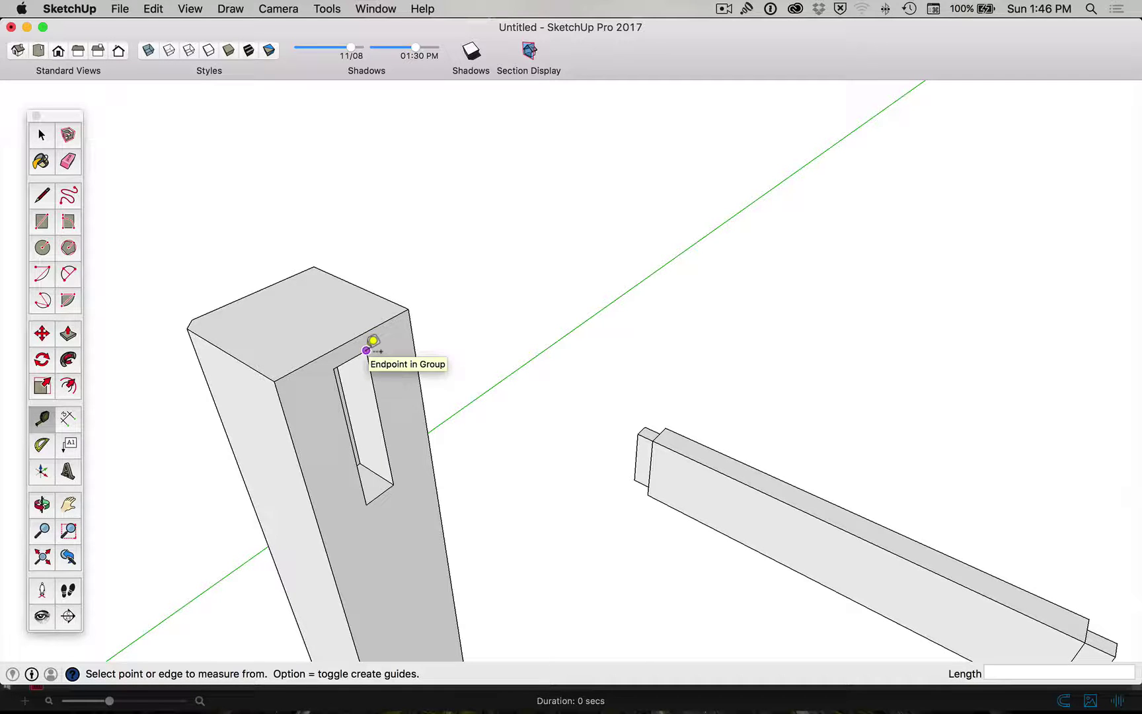
pyautogui.click(366, 350)
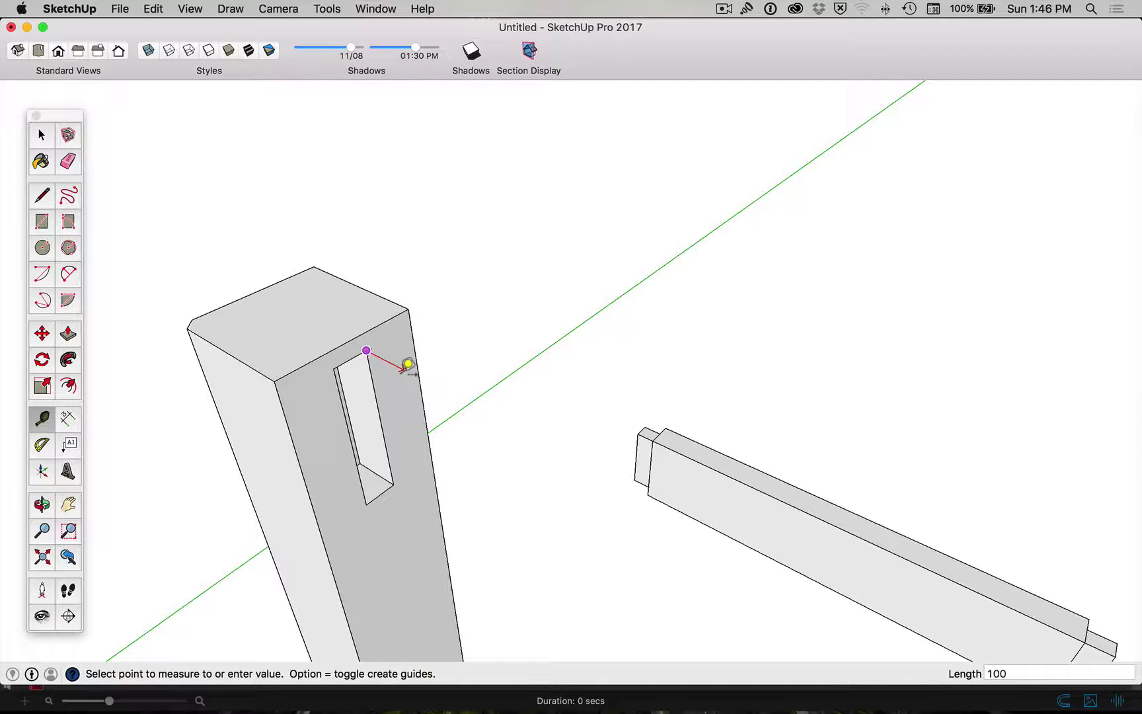
pyautogui.write('100')
pyautogui.press('Return')
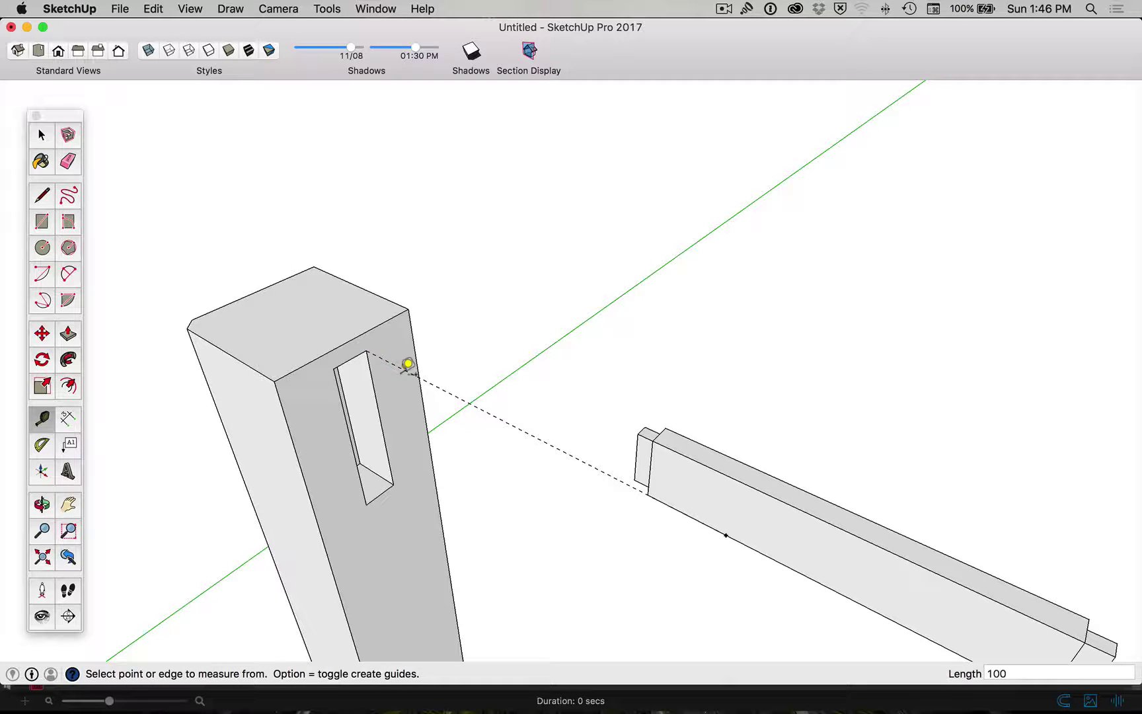
# Select the horizontal tenoned rail.
pyautogui.press('o')
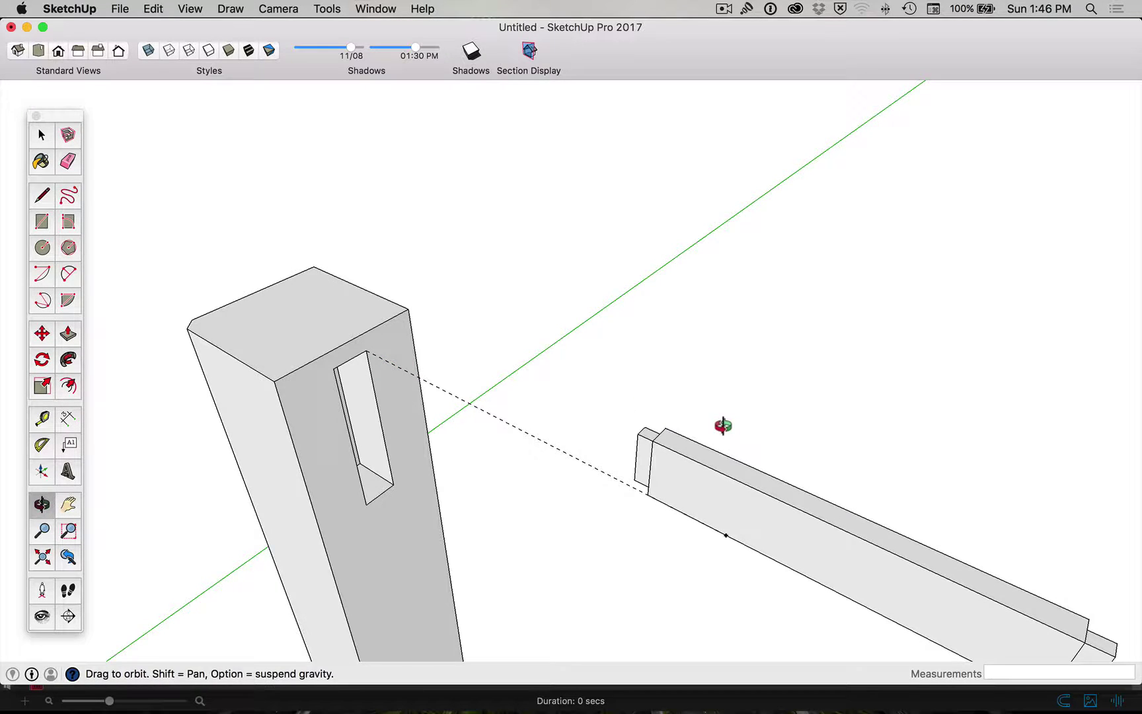
pyautogui.moveTo(724, 426); pyautogui.dragTo(717, 452)
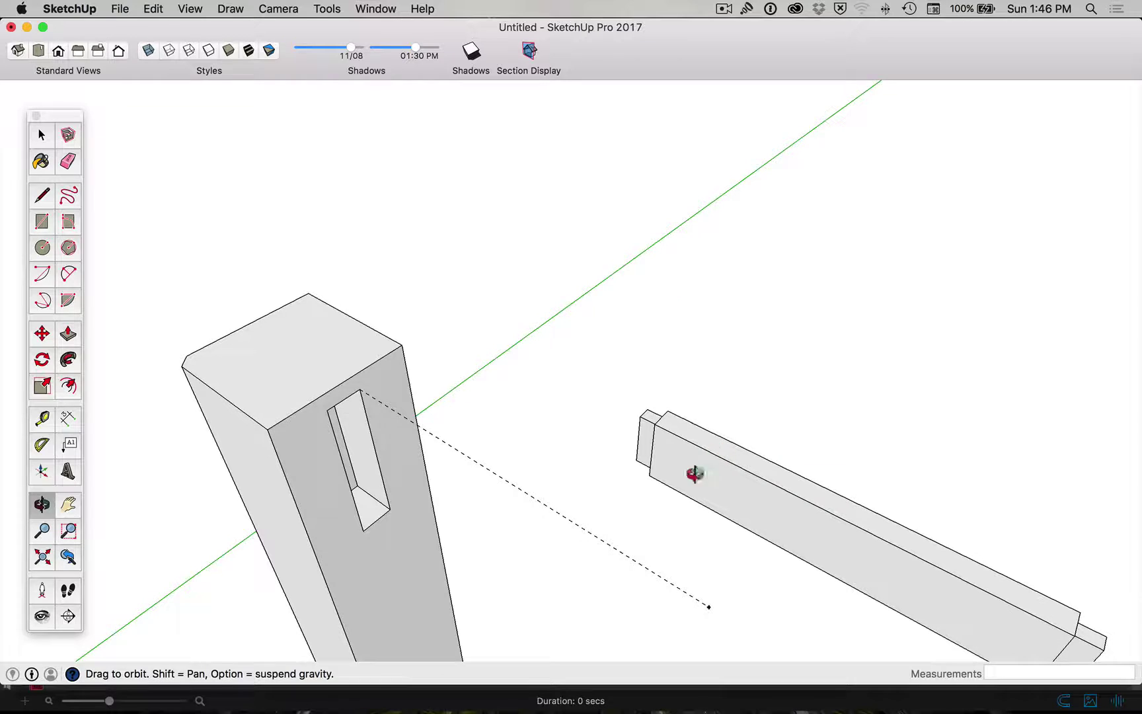
pyautogui.press('space')
pyautogui.click(672, 429)
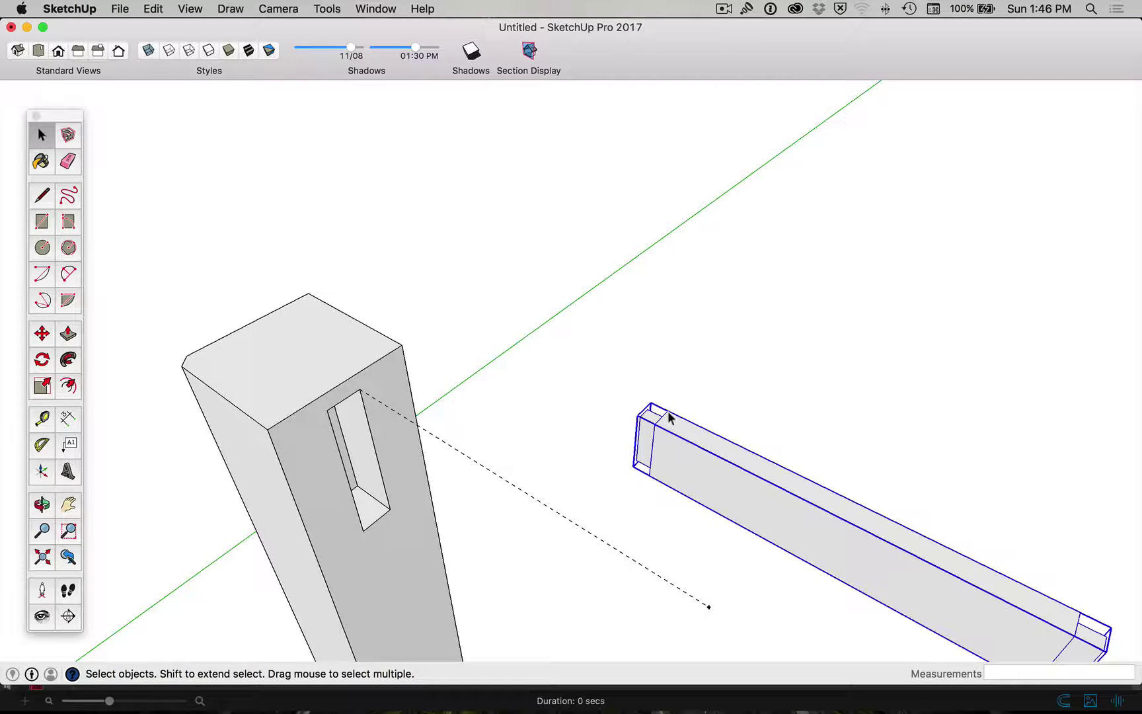
pyautogui.press('m')
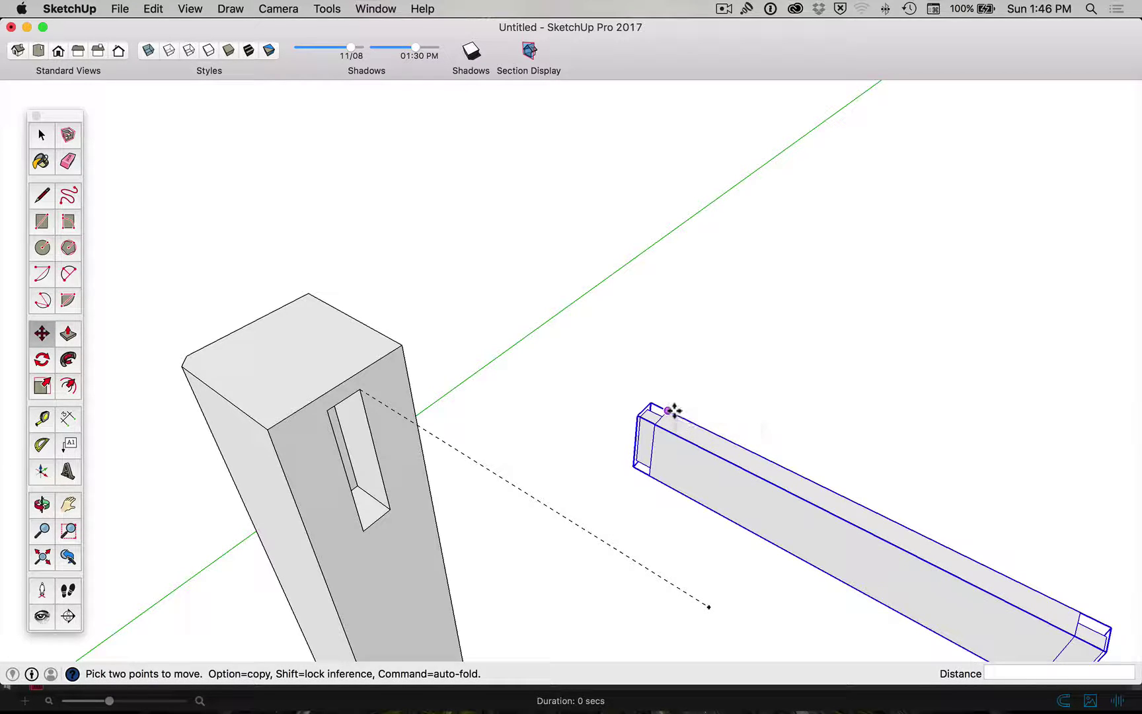
pyautogui.click(670, 411)
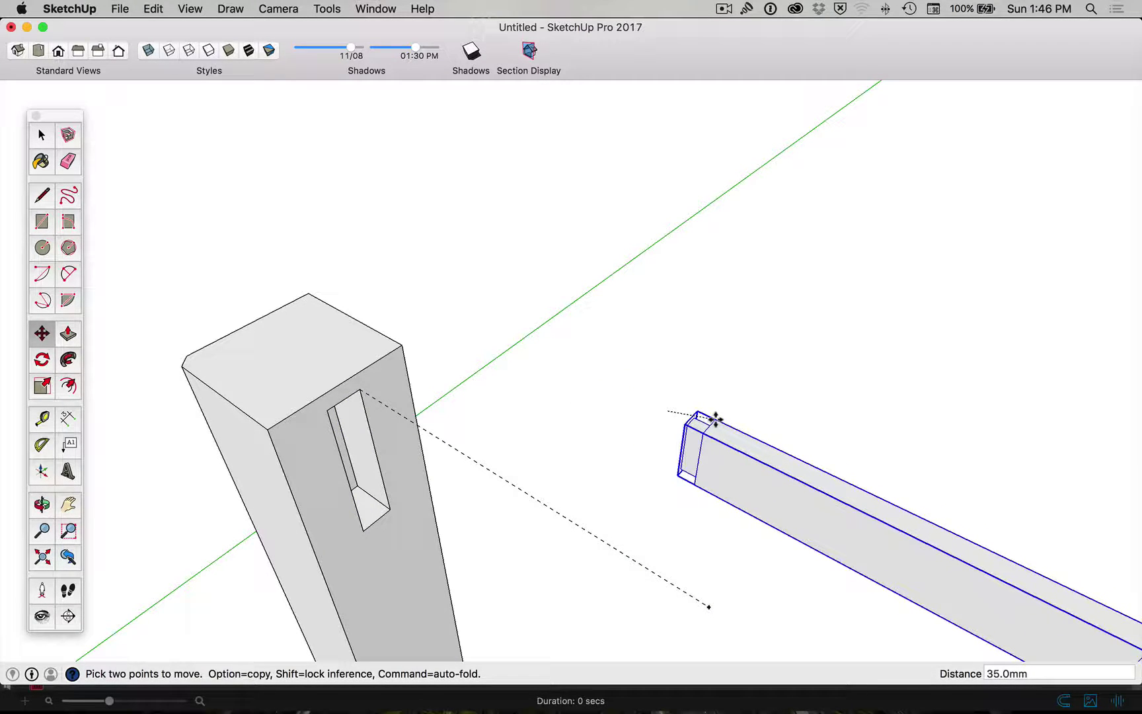
pyautogui.press('Escape')
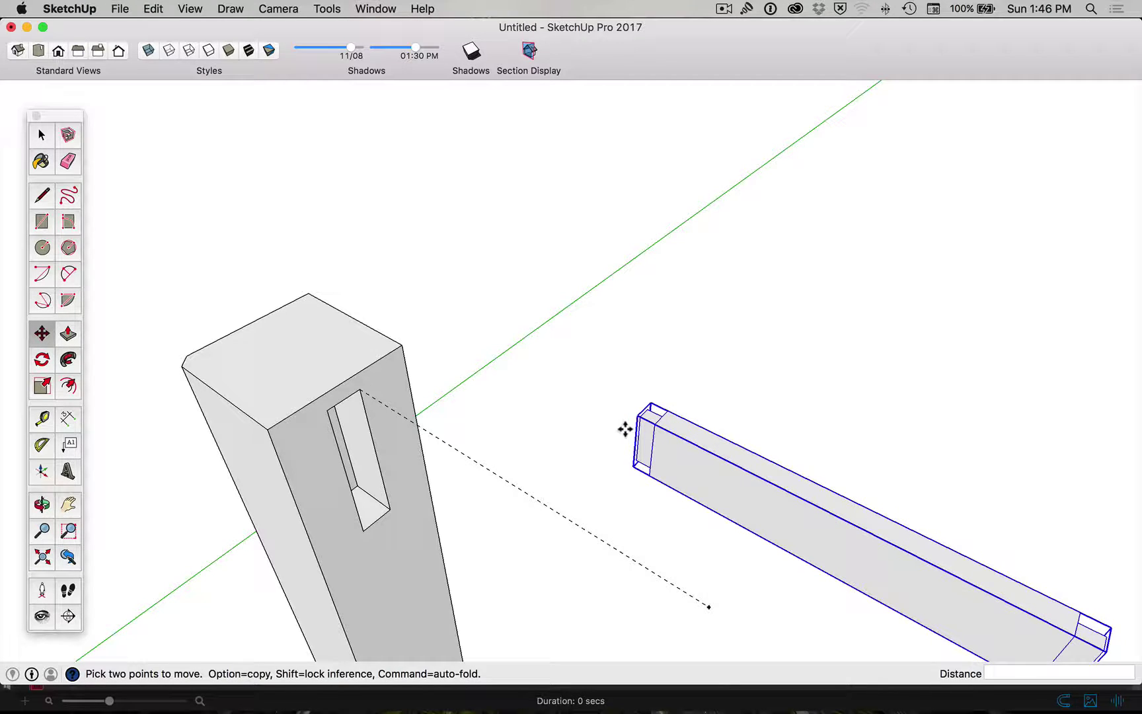
# Move the rail onto the free end of the 100 mm guide, using the upper corner where its near tenon meets the shoulder.
pyautogui.press('o')
pyautogui.moveTo(624, 429); pyautogui.dragTo(751, 440)
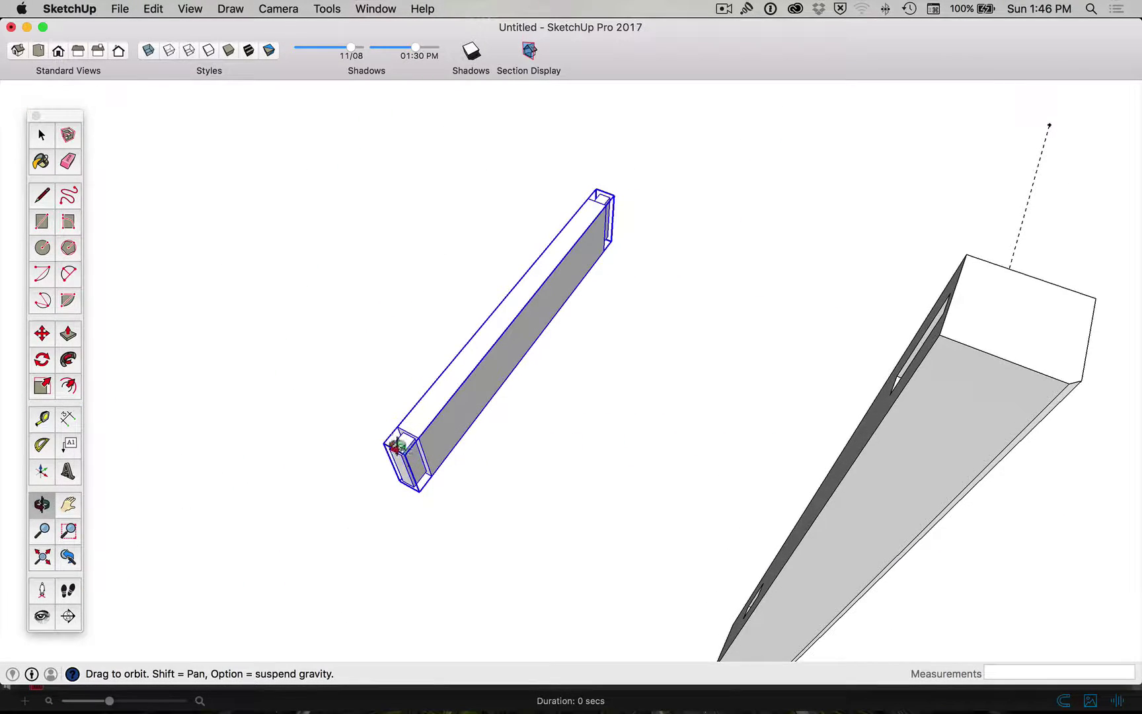
pyautogui.scroll(3, 400, 441)
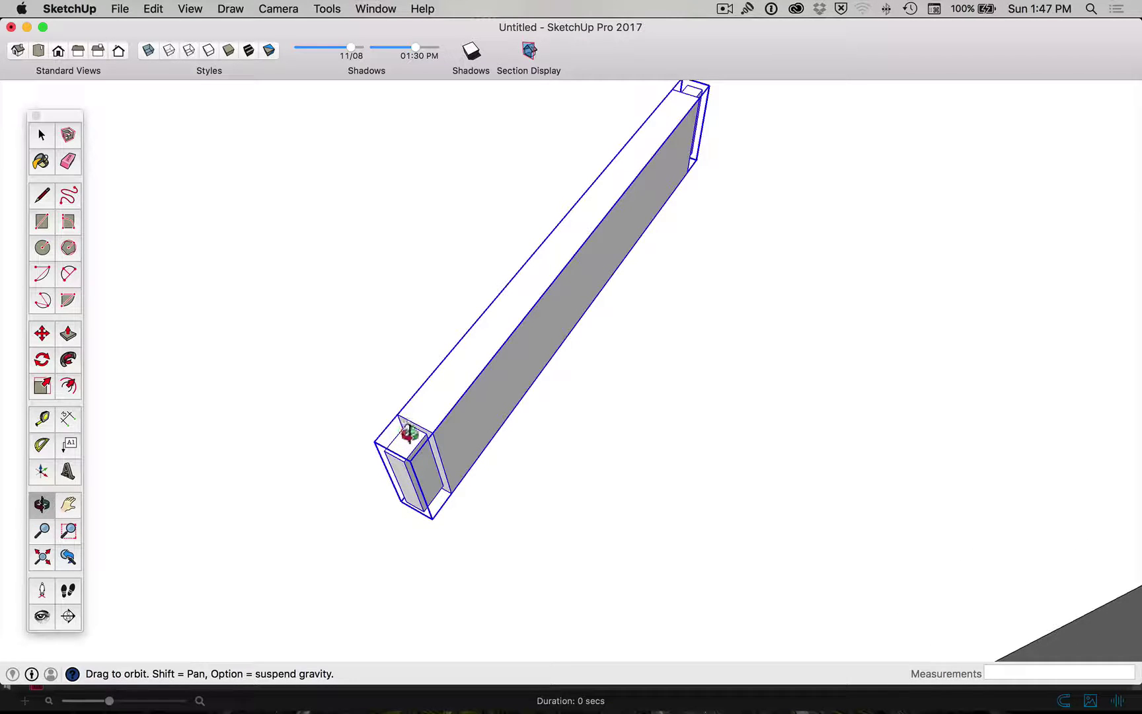
pyautogui.press('m')
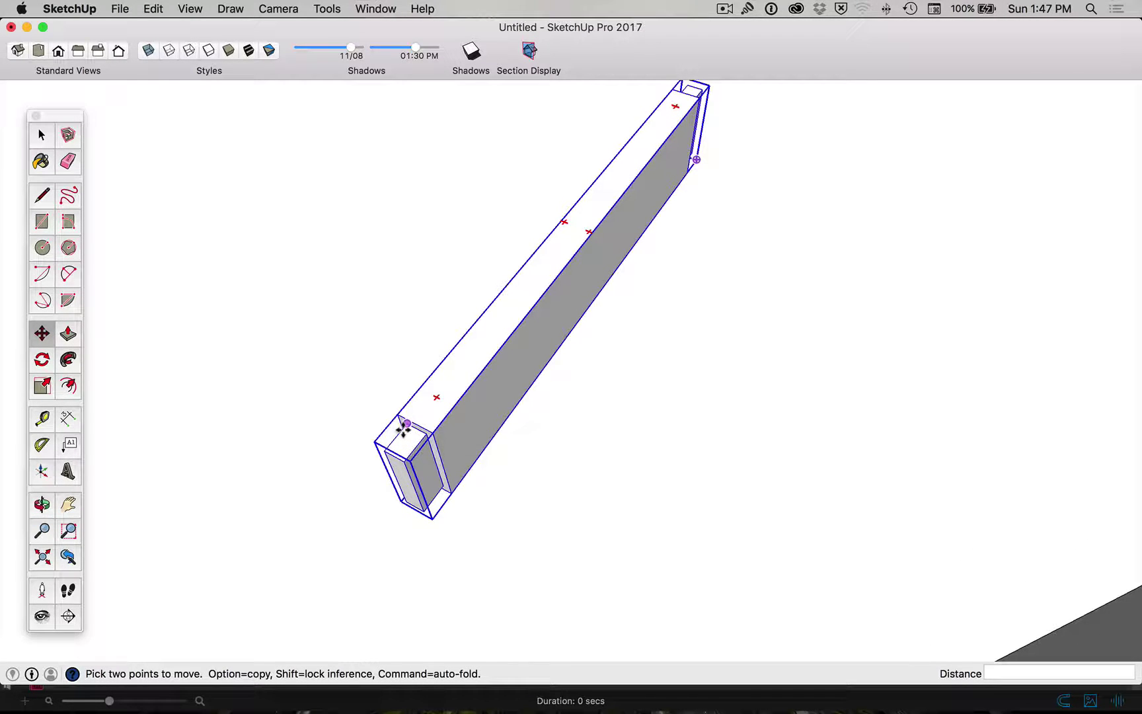
pyautogui.click(403, 426)
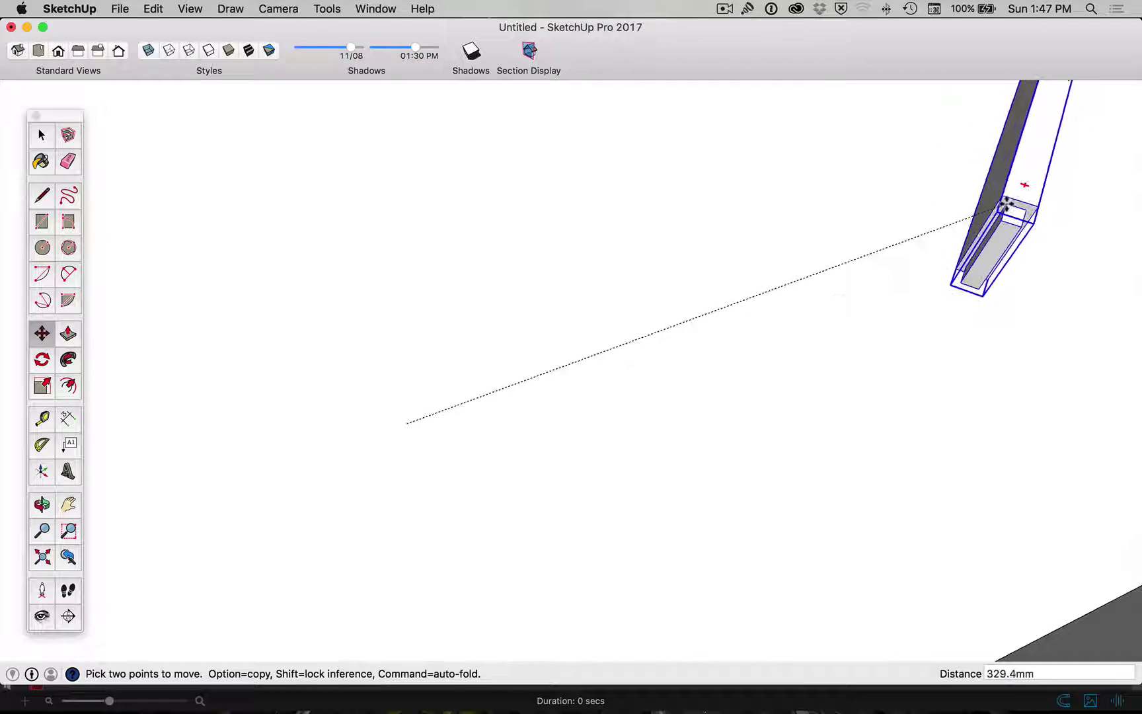
pyautogui.press('o')
pyautogui.moveTo(1012, 205); pyautogui.dragTo(348, 313)
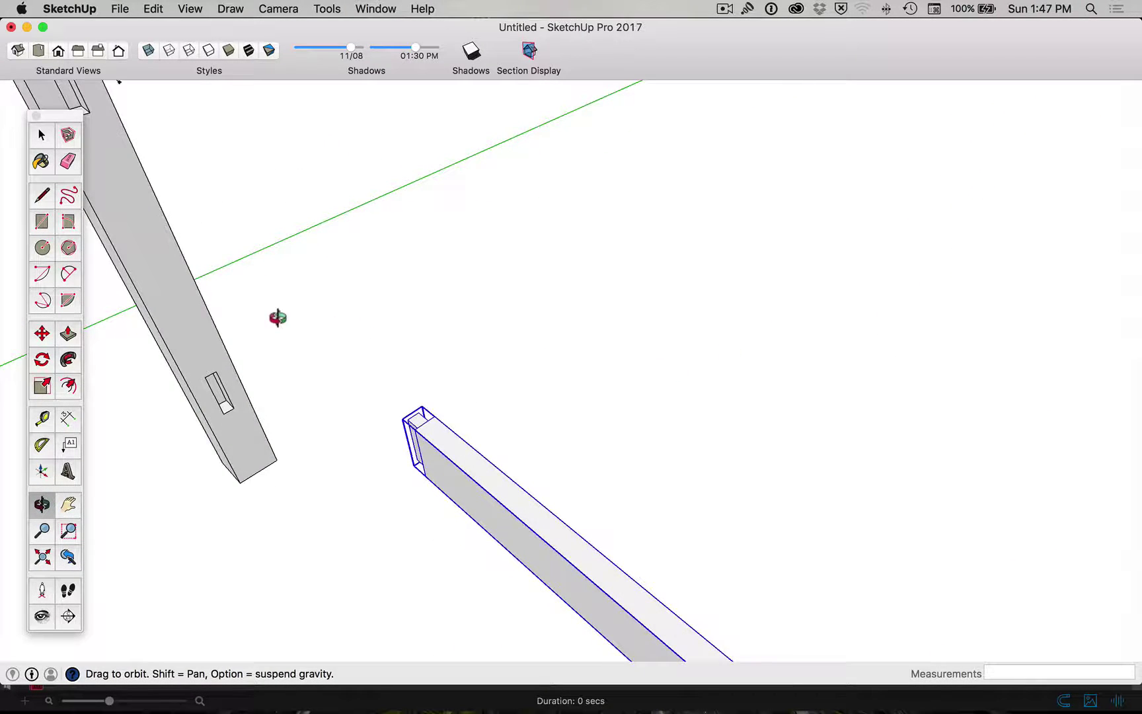
pyautogui.moveTo(301, 261); pyautogui.dragTo(484, 276)
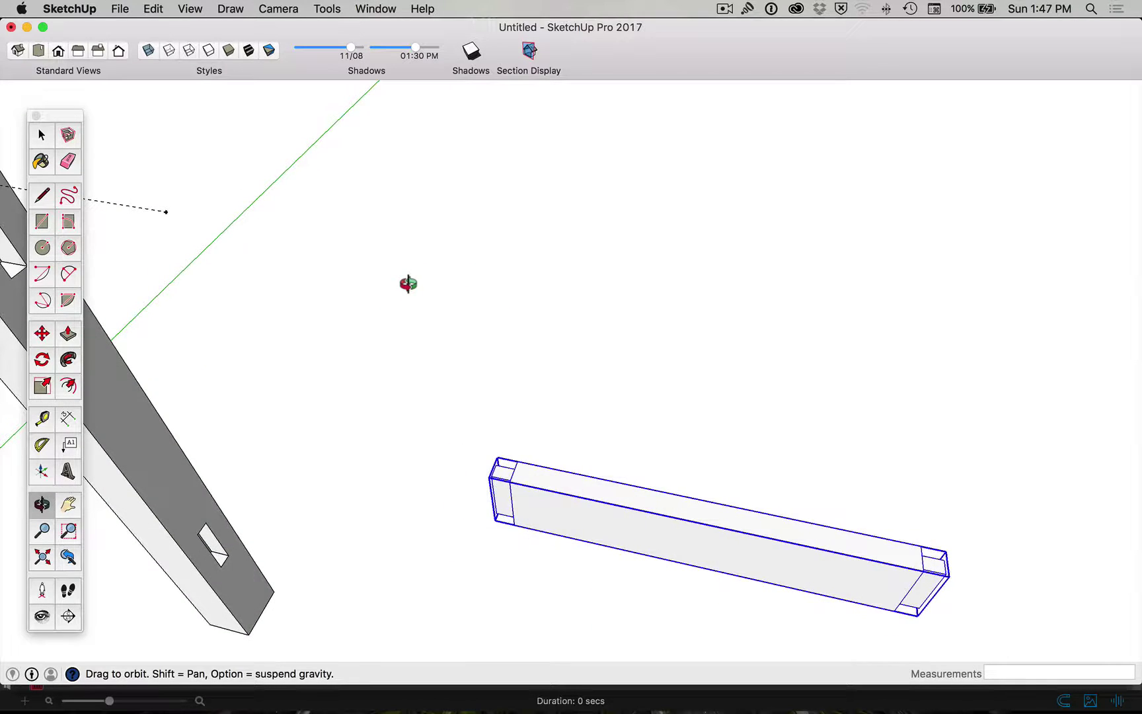
pyautogui.press('m')
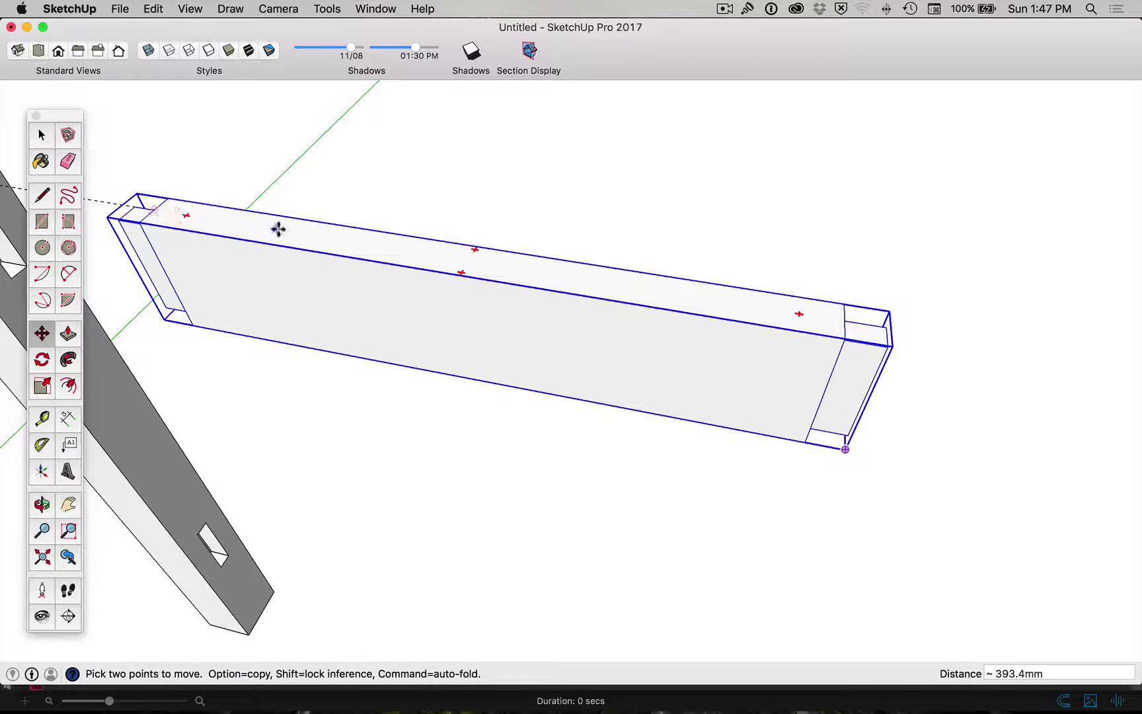
pyautogui.press('o')
pyautogui.moveTo(244, 186); pyautogui.dragTo(808, 237)
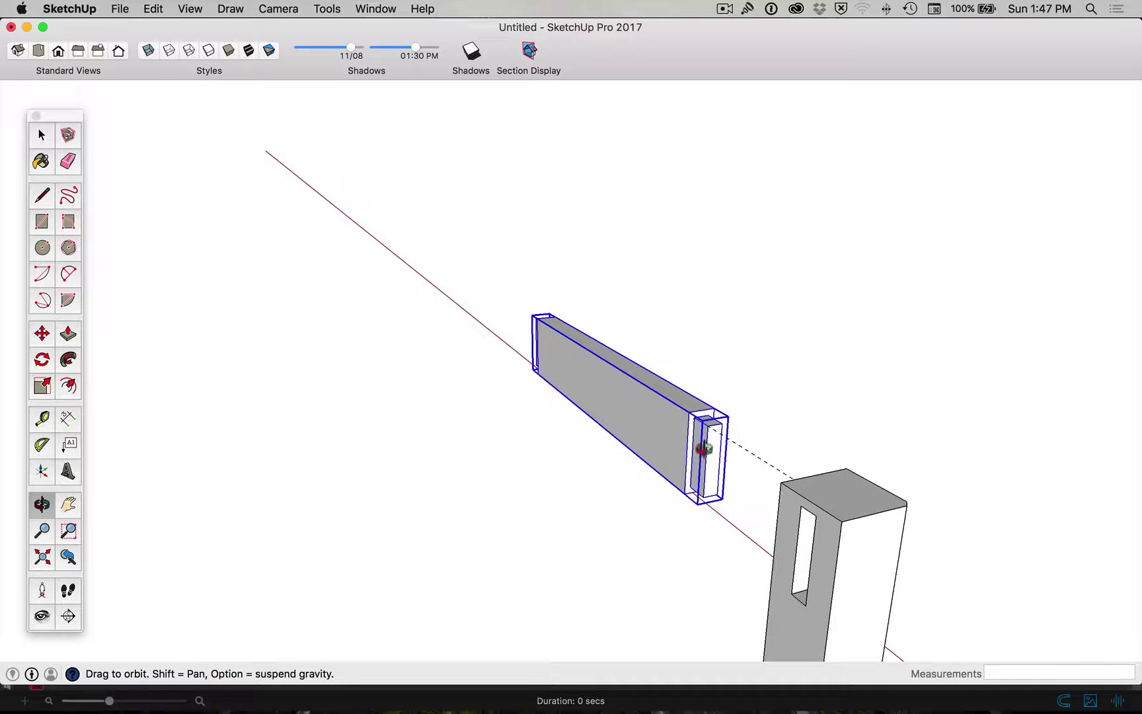
# Move the tenoned rail about 61 mm away from the guide's free end, away from the leg.
pyautogui.press('m')
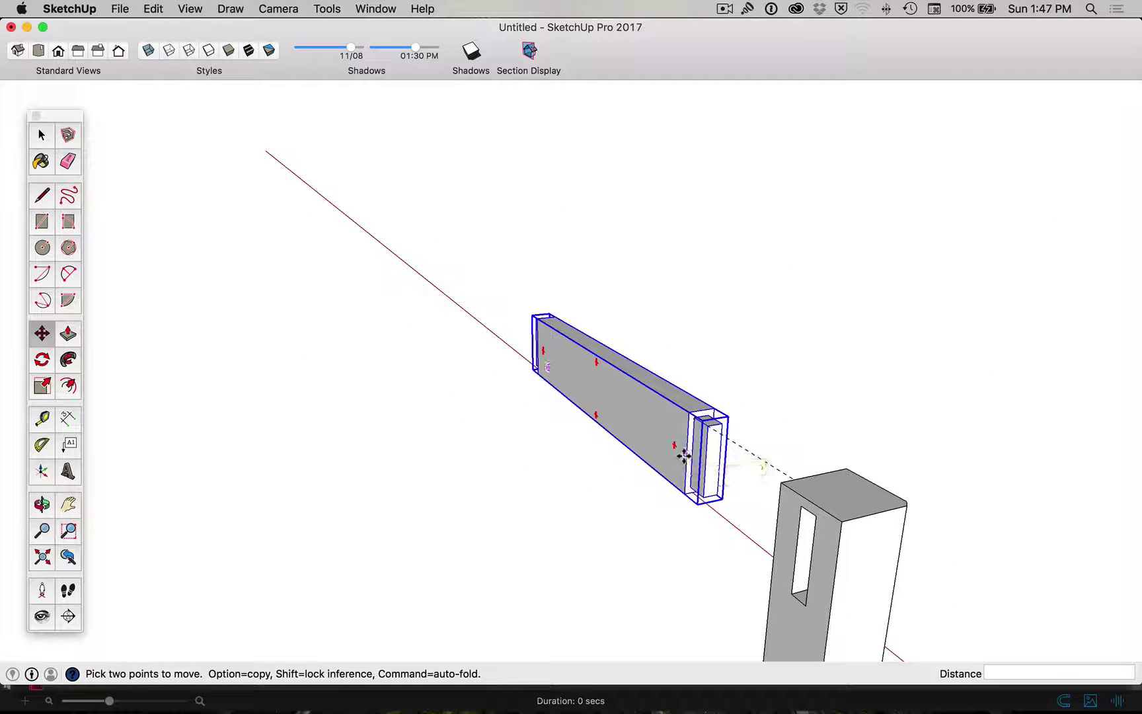
pyautogui.click(691, 460)
pyautogui.click(637, 423)
pyautogui.press('q')
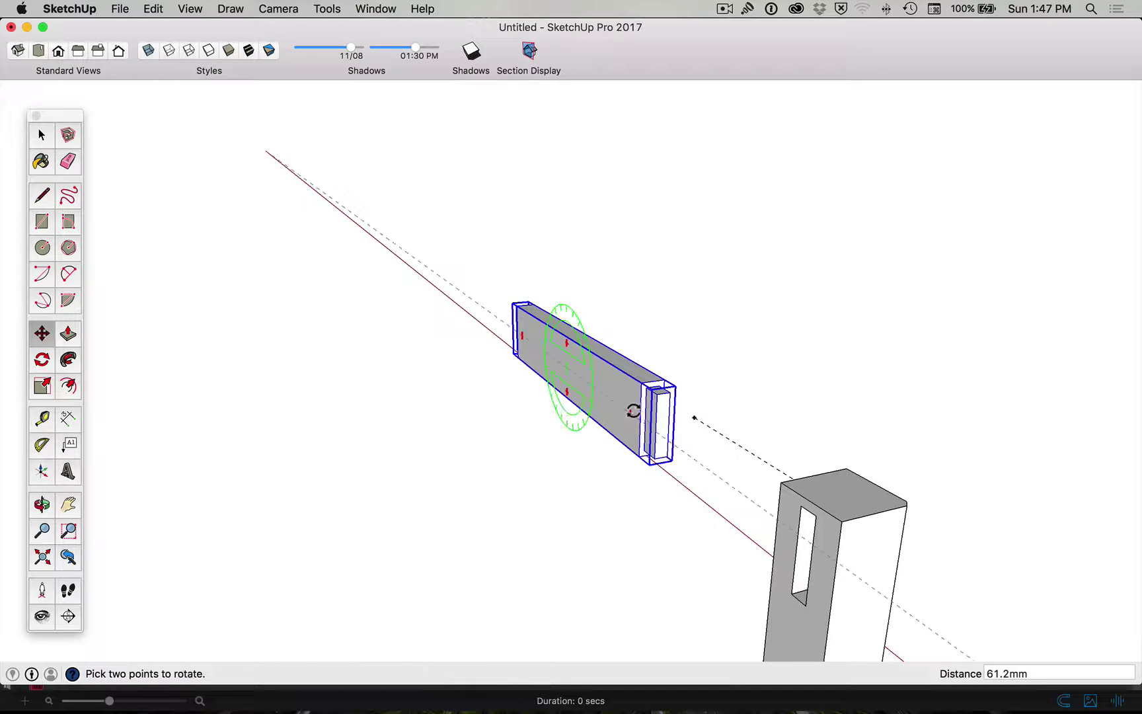
pyautogui.scroll(3, 633, 411)
pyautogui.scroll(-1, 633, 411)
pyautogui.press('space')
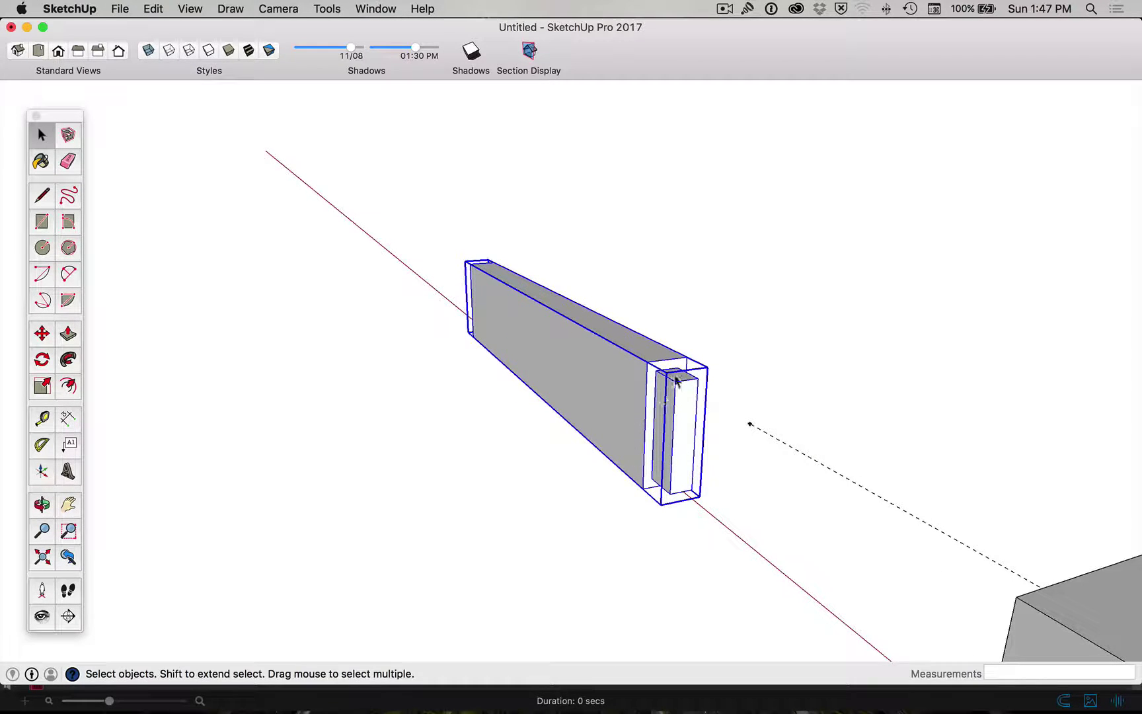
# Move the rail by the upper corner where its near tenon meets the shoulder onto the guide point at the guide's free end.
pyautogui.press('m')
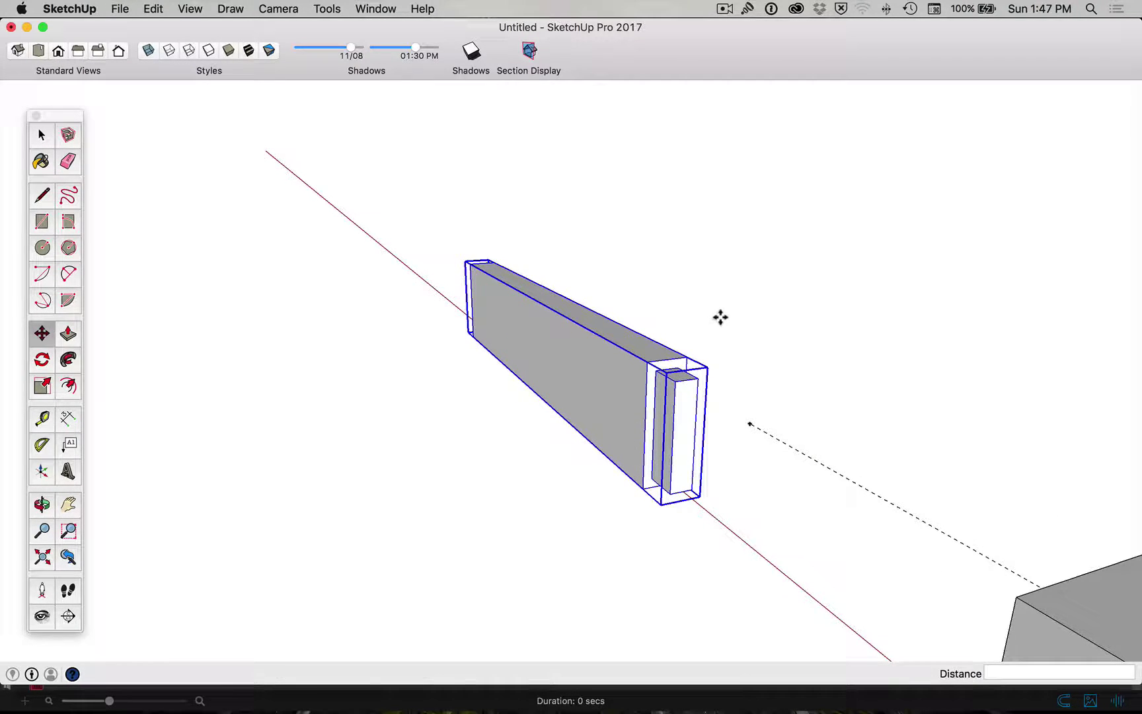
pyautogui.click(657, 372)
pyautogui.moveTo(778, 334); pyautogui.dragTo(191, 384, button='middle')
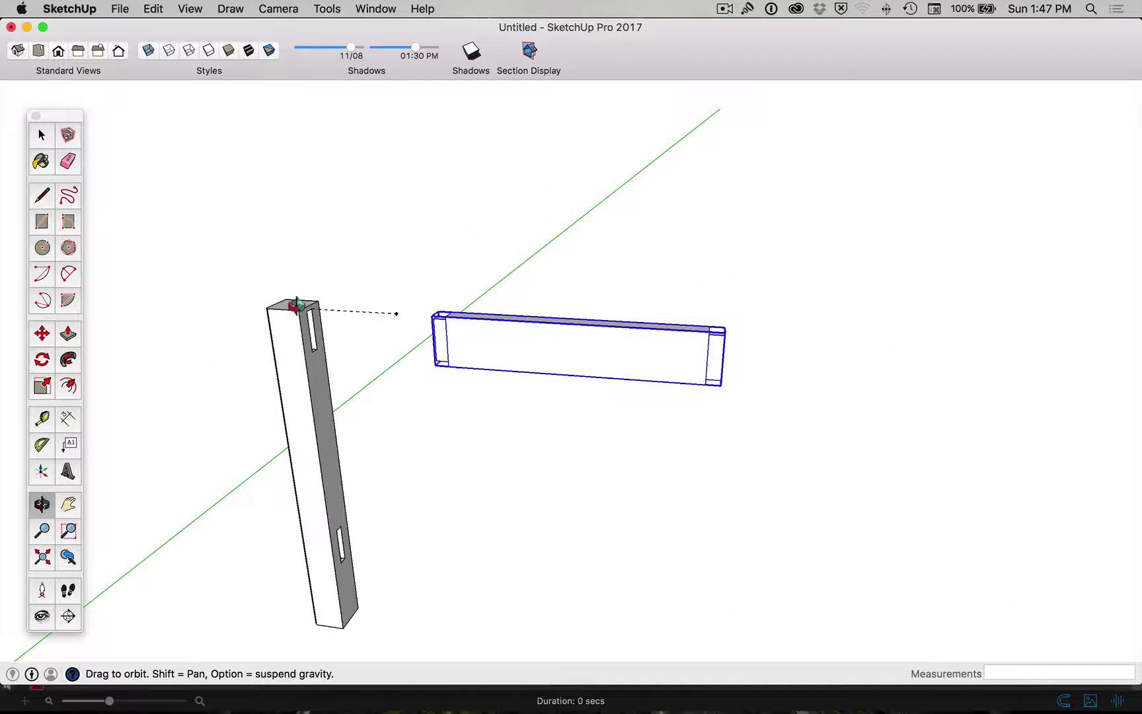
pyautogui.scroll(5, 297, 305)
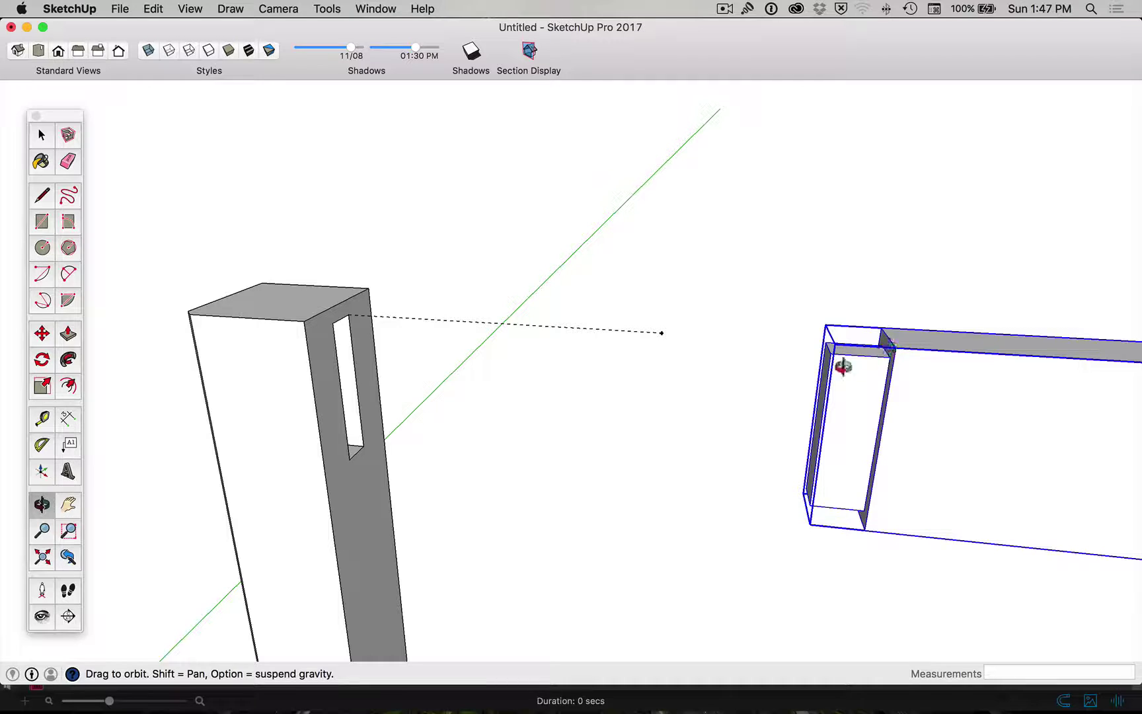
pyautogui.moveTo(729, 359); pyautogui.dragTo(581, 293)
pyautogui.press('m')
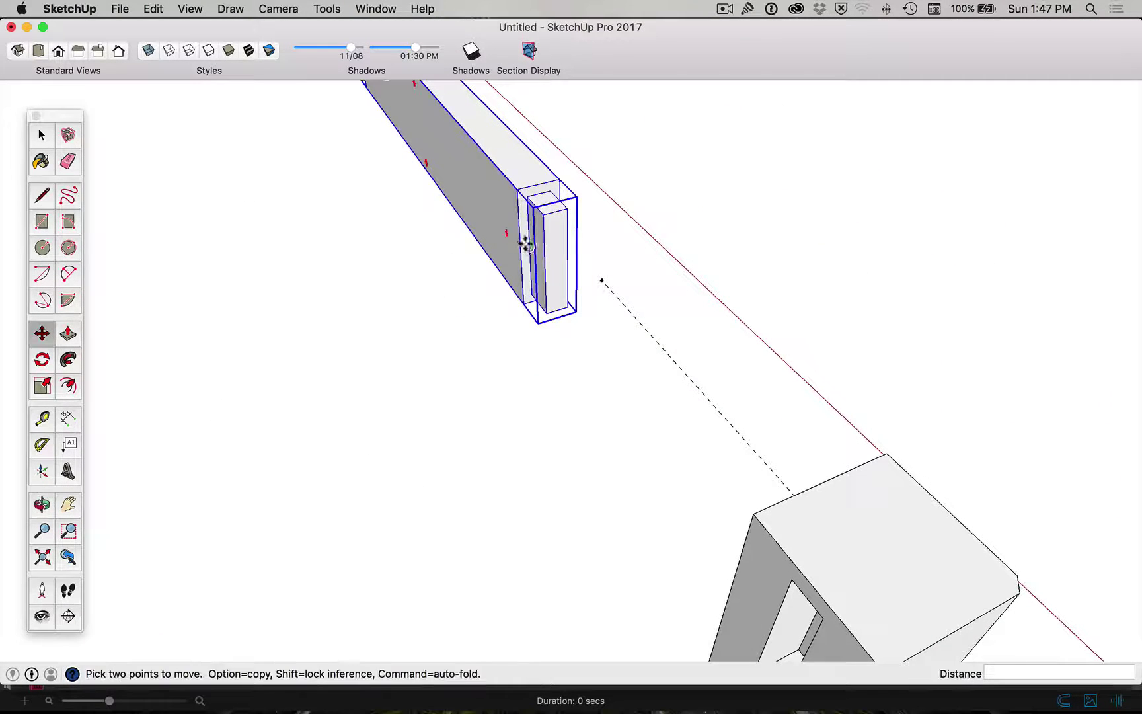
pyautogui.click(528, 199)
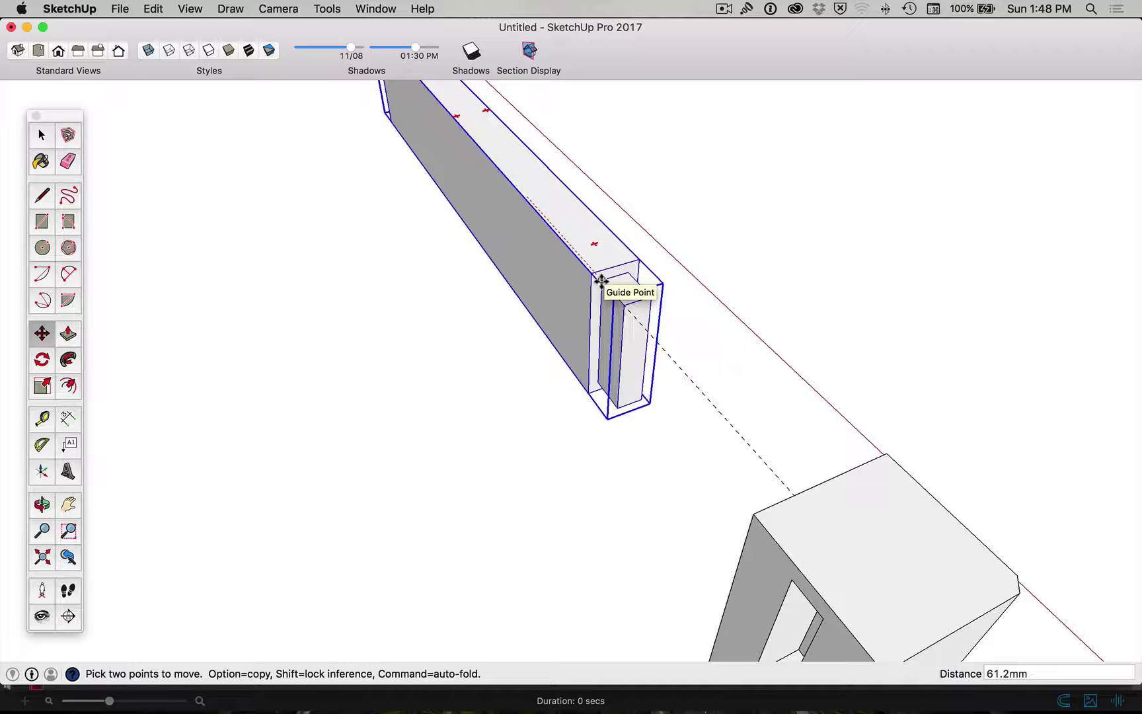
pyautogui.click(600, 281)
# Delete the guide between the leg's top mortise and the rail's tenon.
pyautogui.moveTo(757, 237); pyautogui.dragTo(376, 234, button='middle')
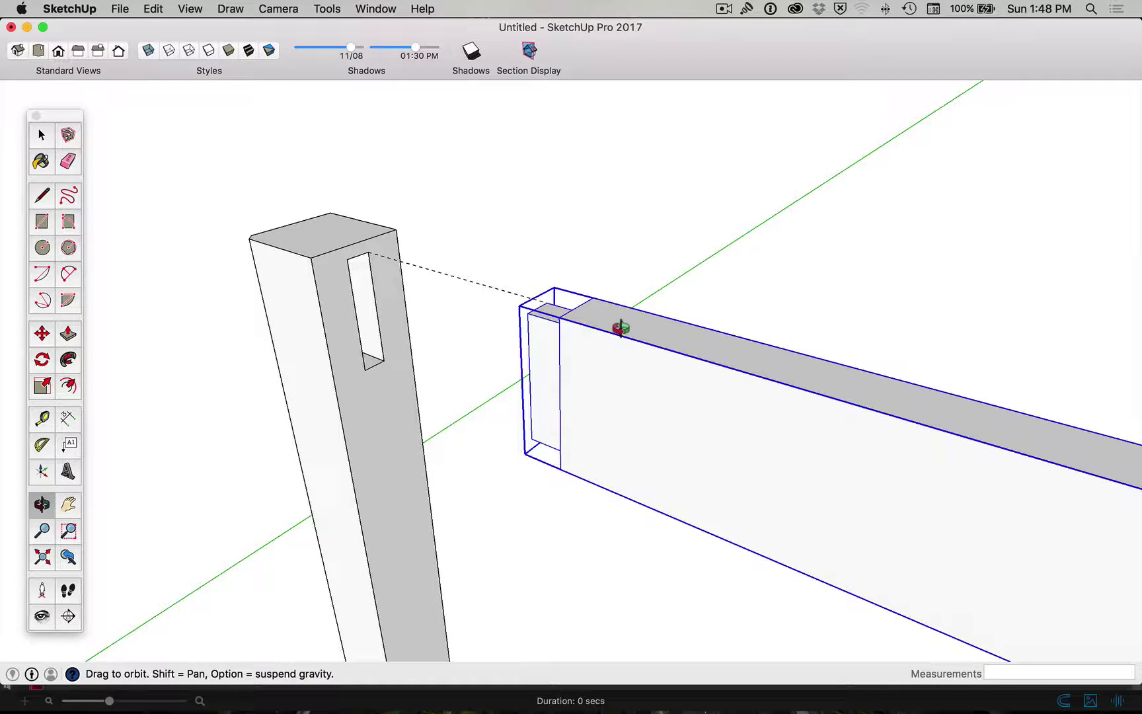
pyautogui.press('space')
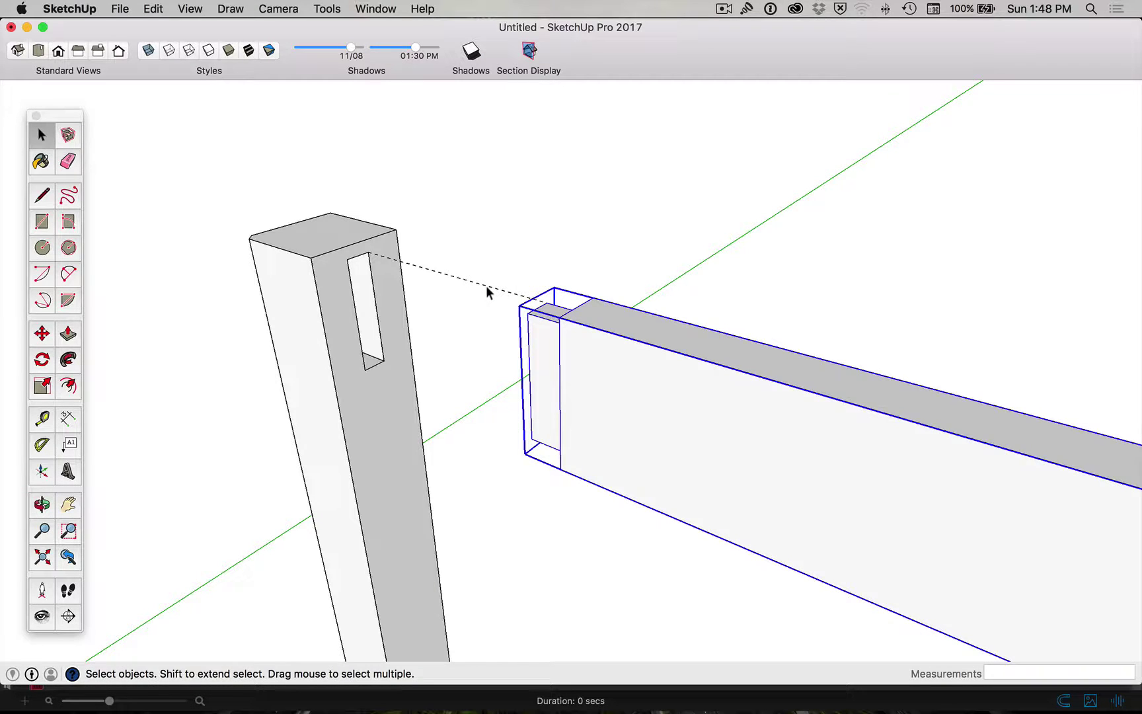
pyautogui.click(486, 286)
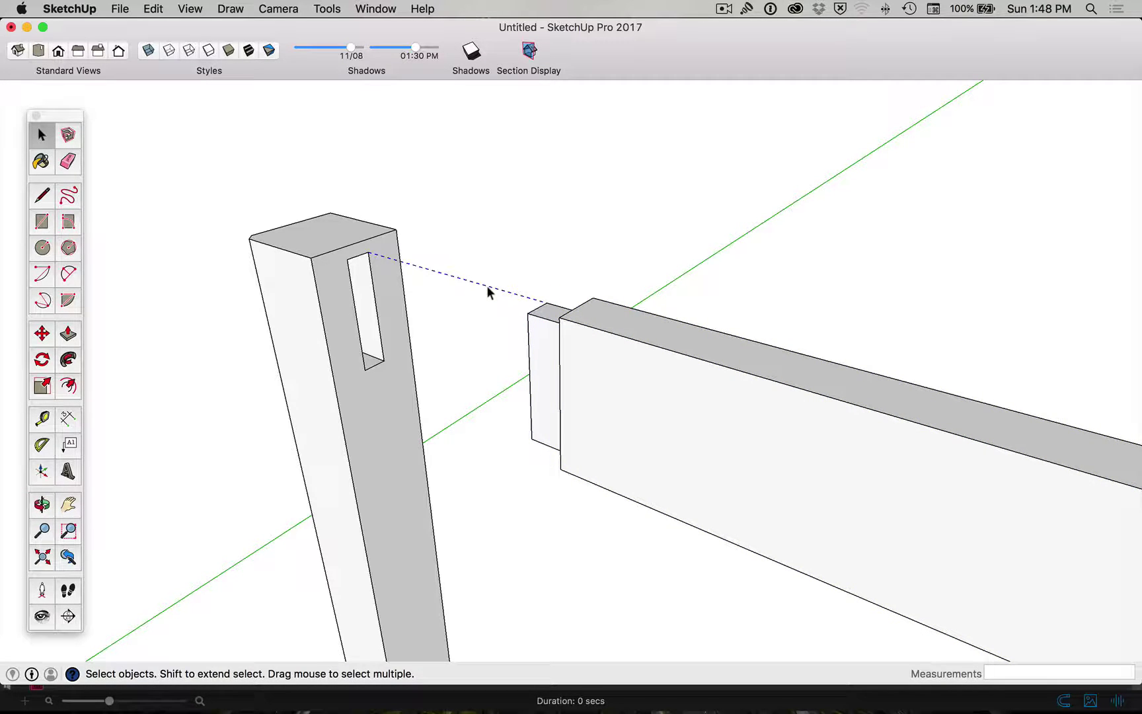
pyautogui.click(197, 19)
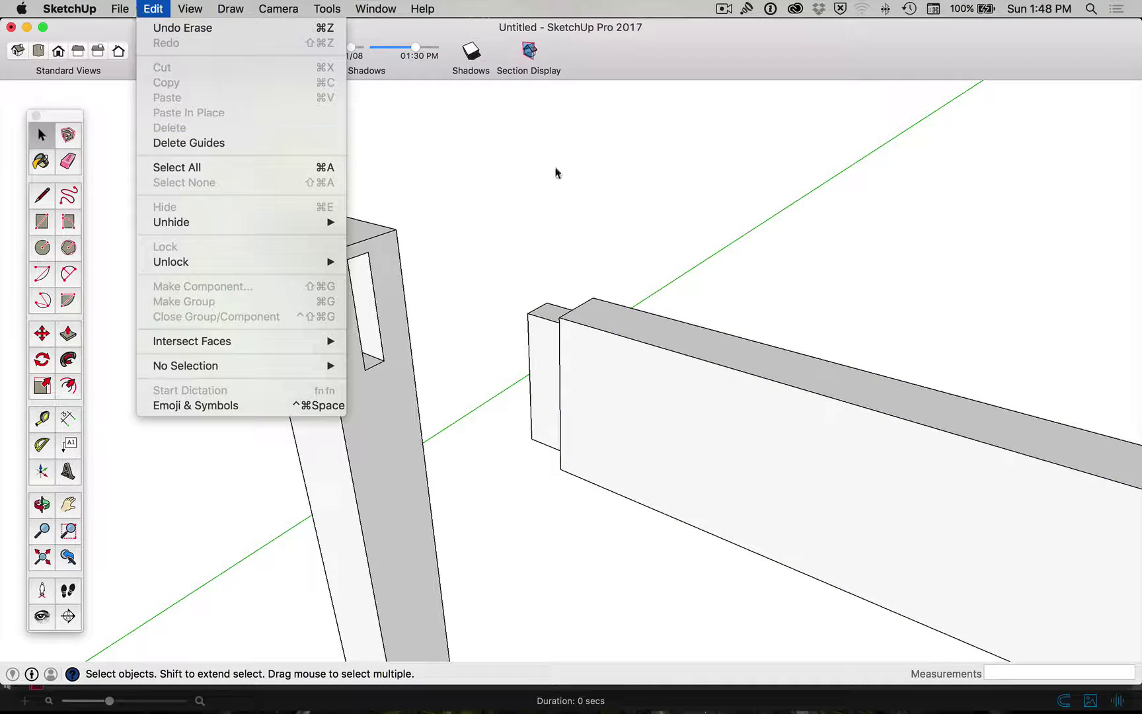
pyautogui.click(559, 170)
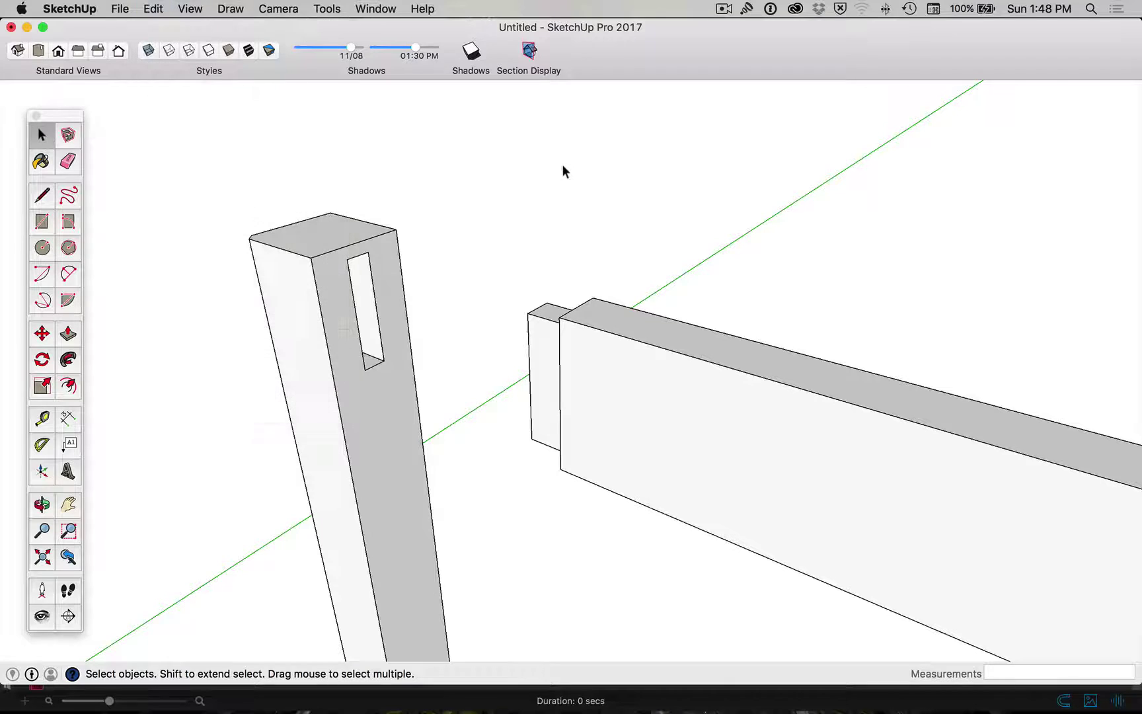
# Move the rail 100 mm along the red axis so its tenon enters the leg's top mortise, then clear the selection.
pyautogui.click(622, 345)
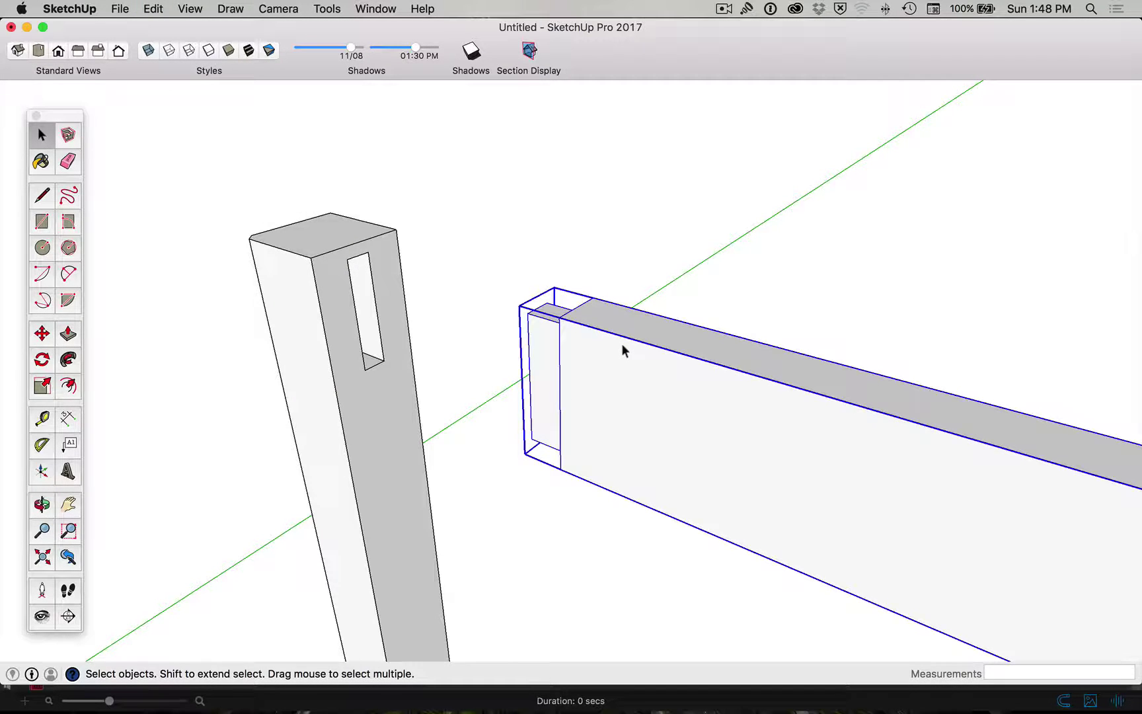
pyautogui.press('m')
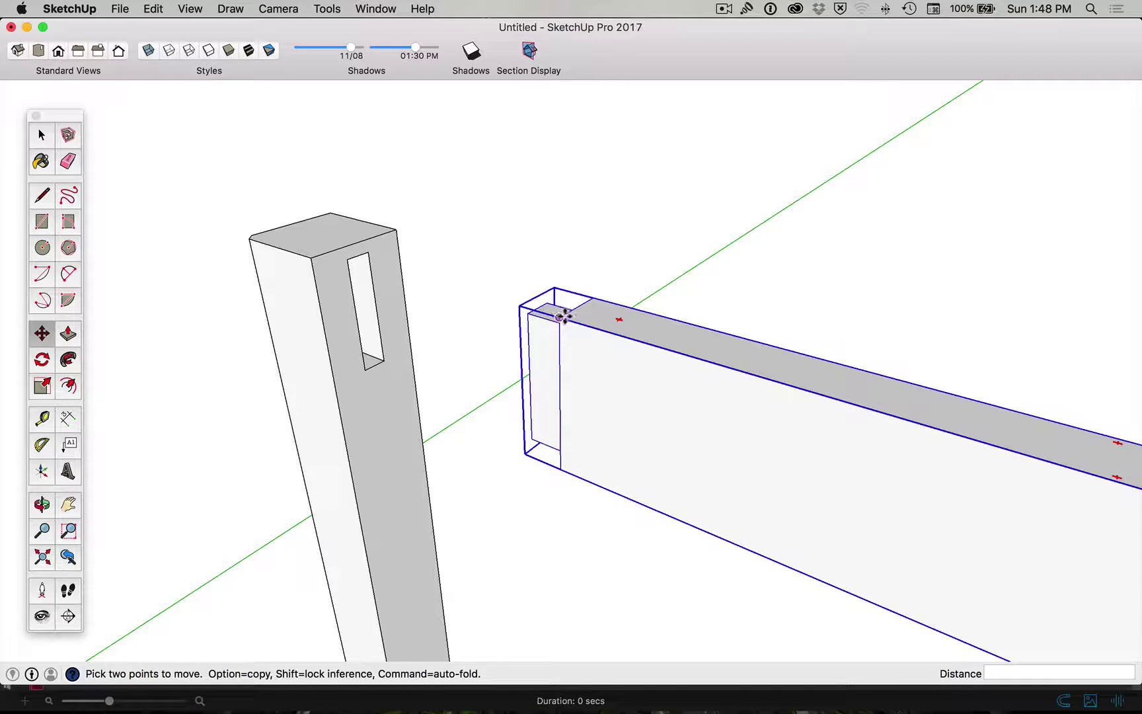
pyautogui.click(563, 315)
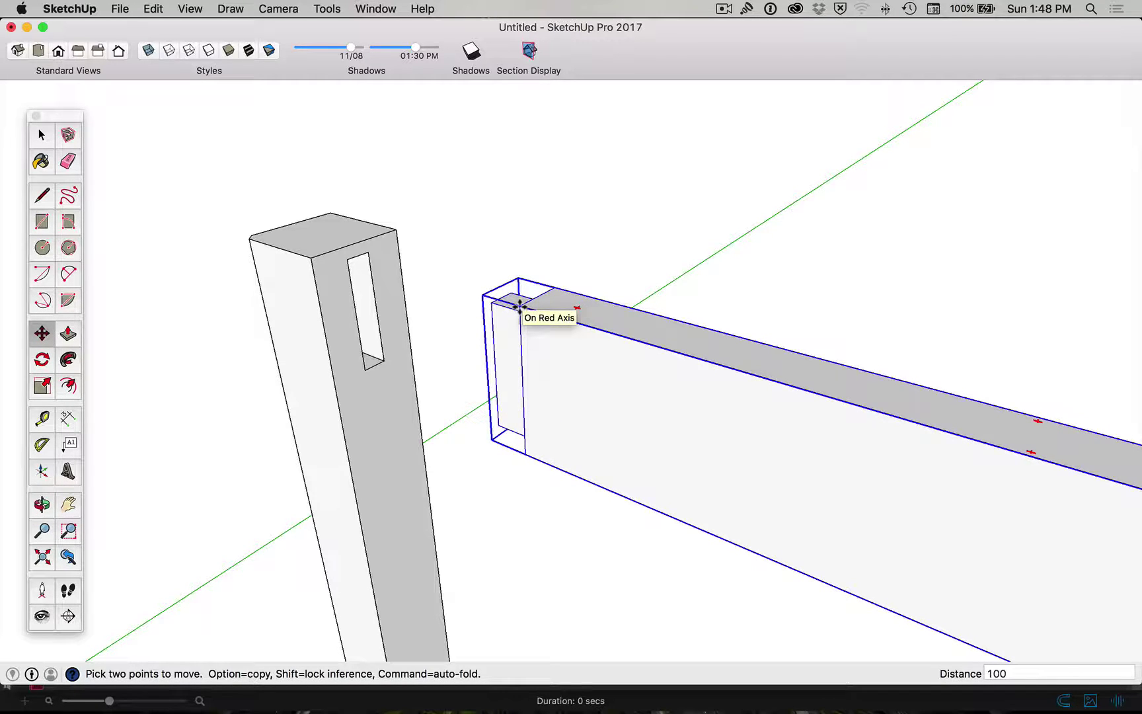
pyautogui.write('100')
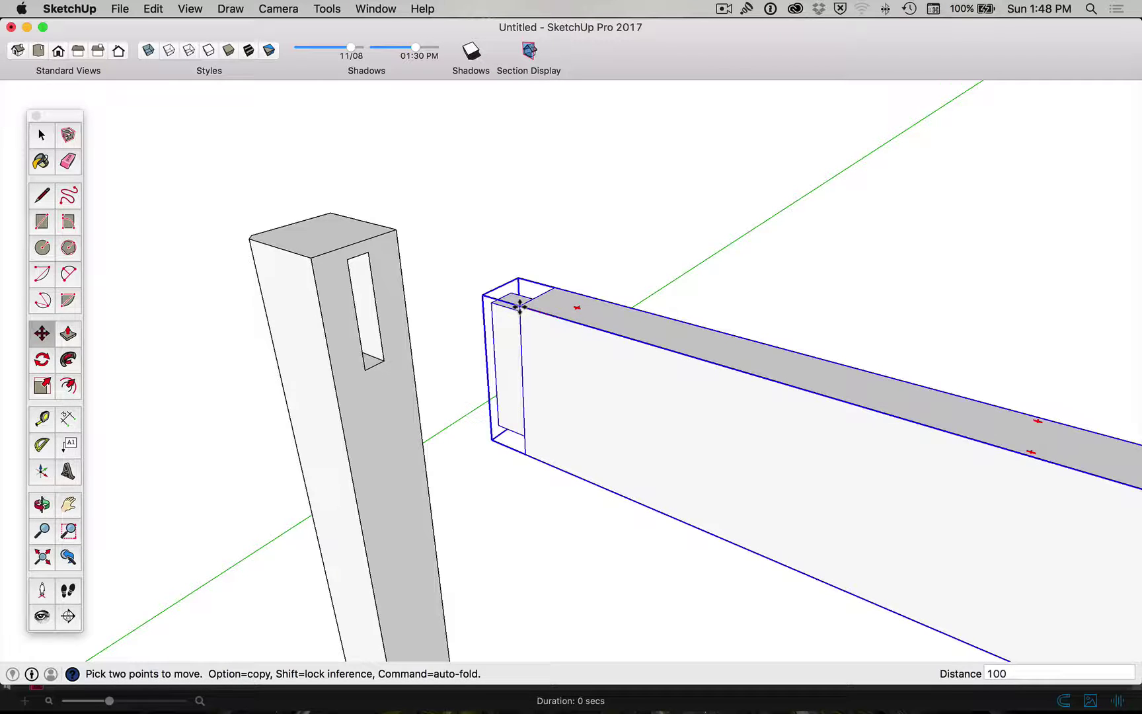
pyautogui.press('Return')
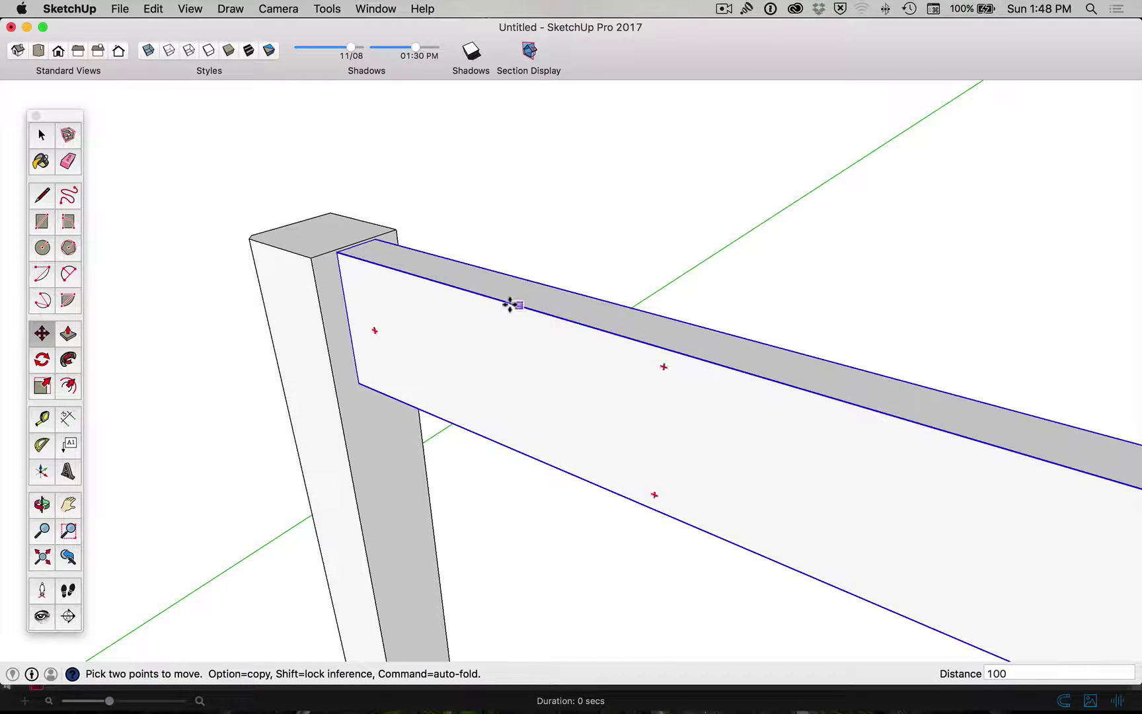
pyautogui.click(380, 158)
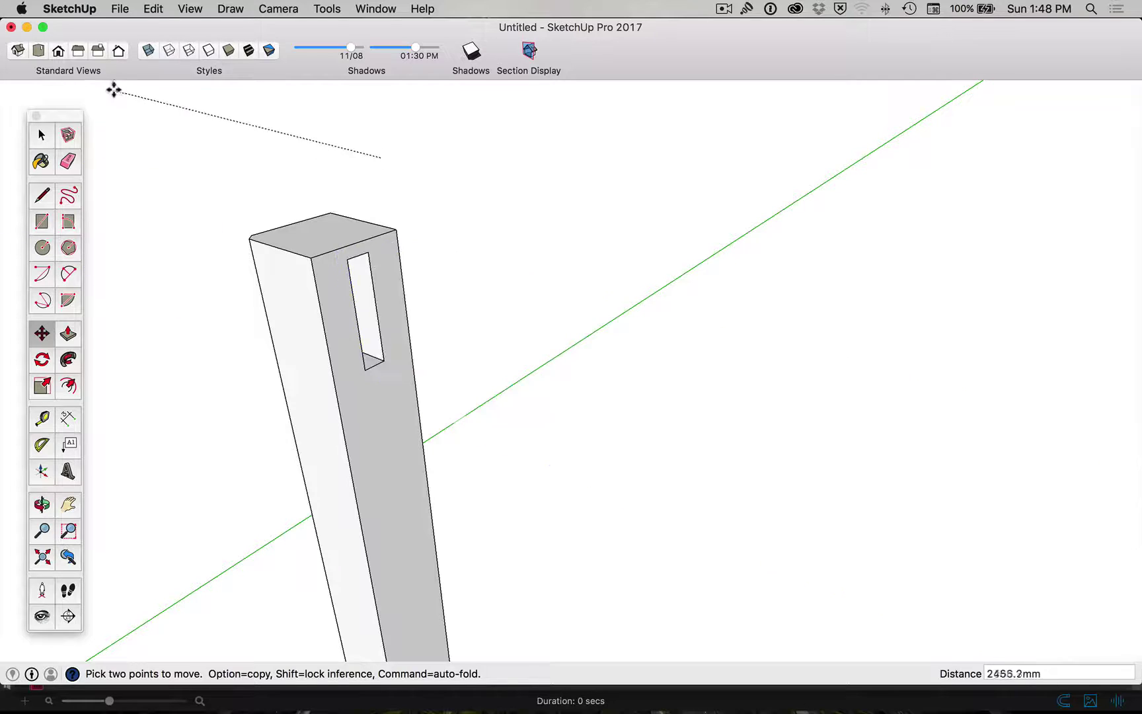
pyautogui.press('Escape')
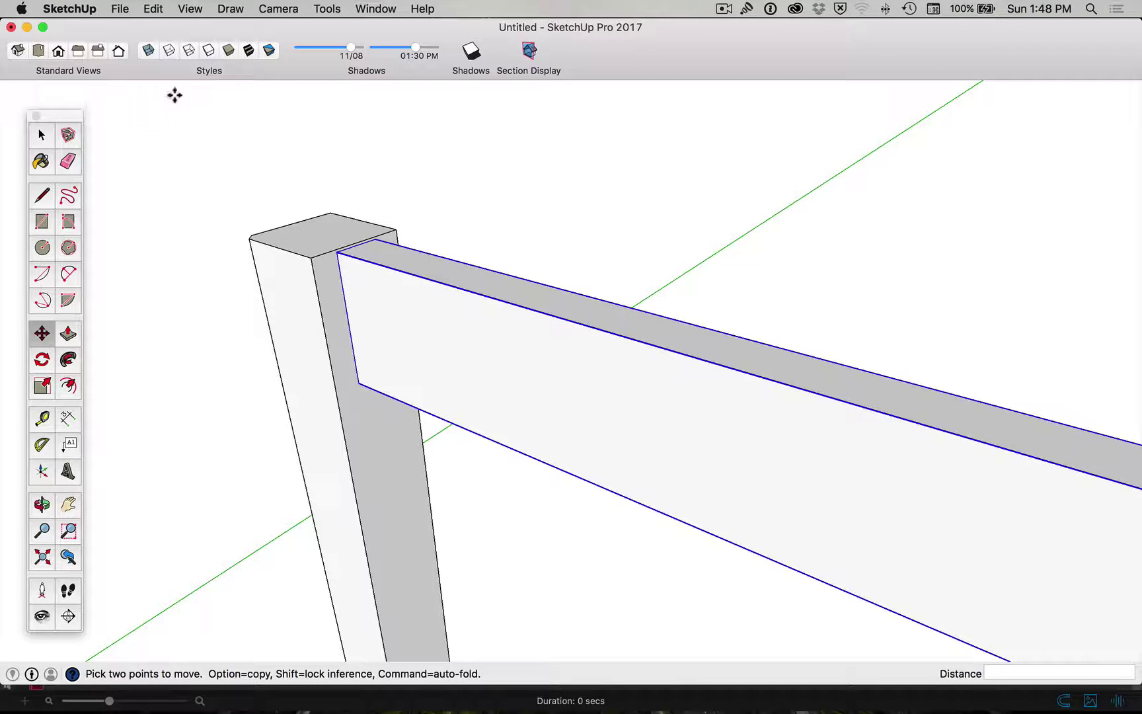
pyautogui.press('Escape')
pyautogui.press('space')
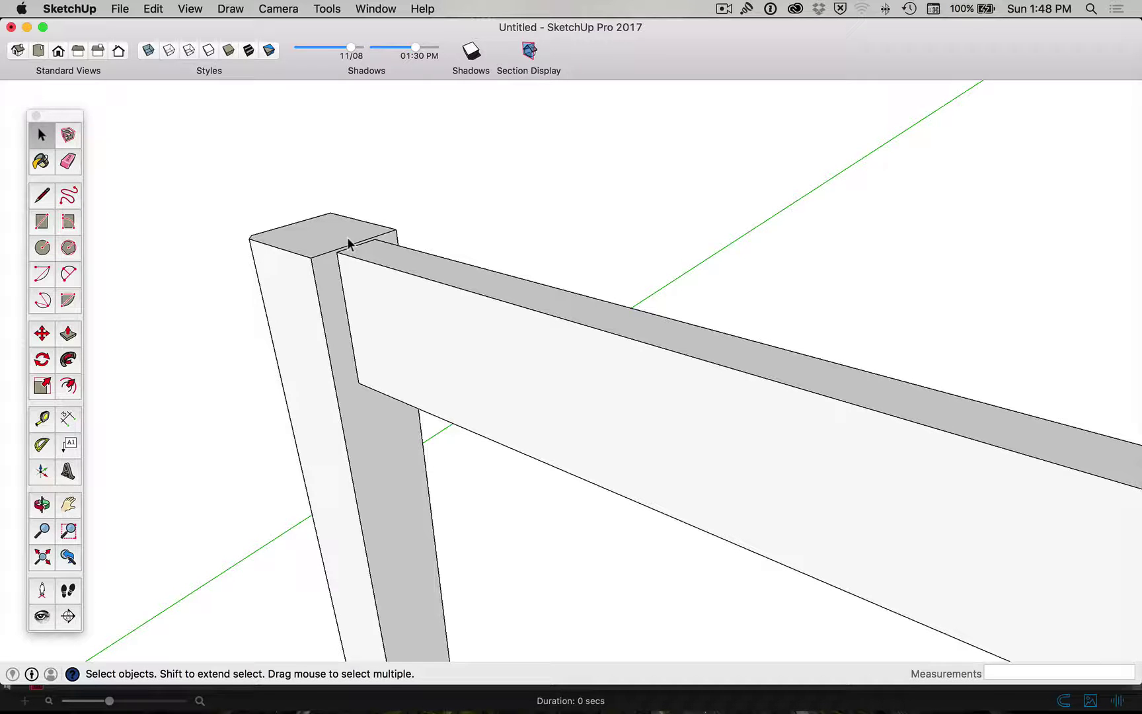
# Measure the vertical gap between the rail's upper shoulder corner and the top edge of the leg.
pyautogui.scroll(8, 347, 253)
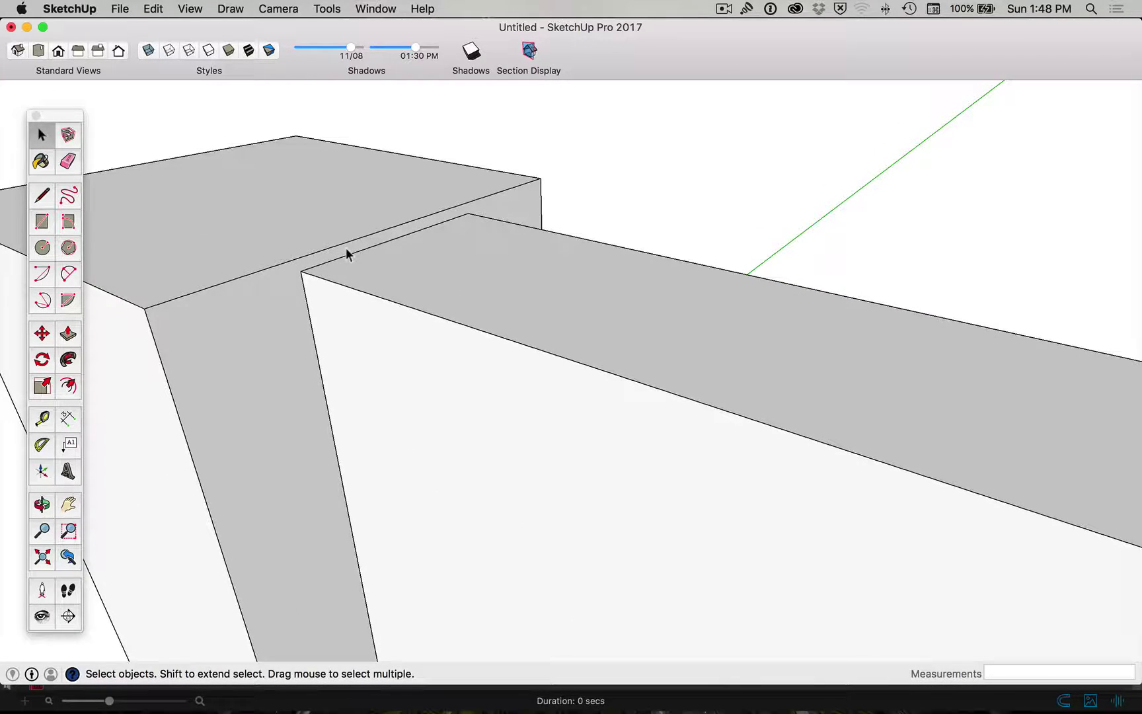
pyautogui.press('t')
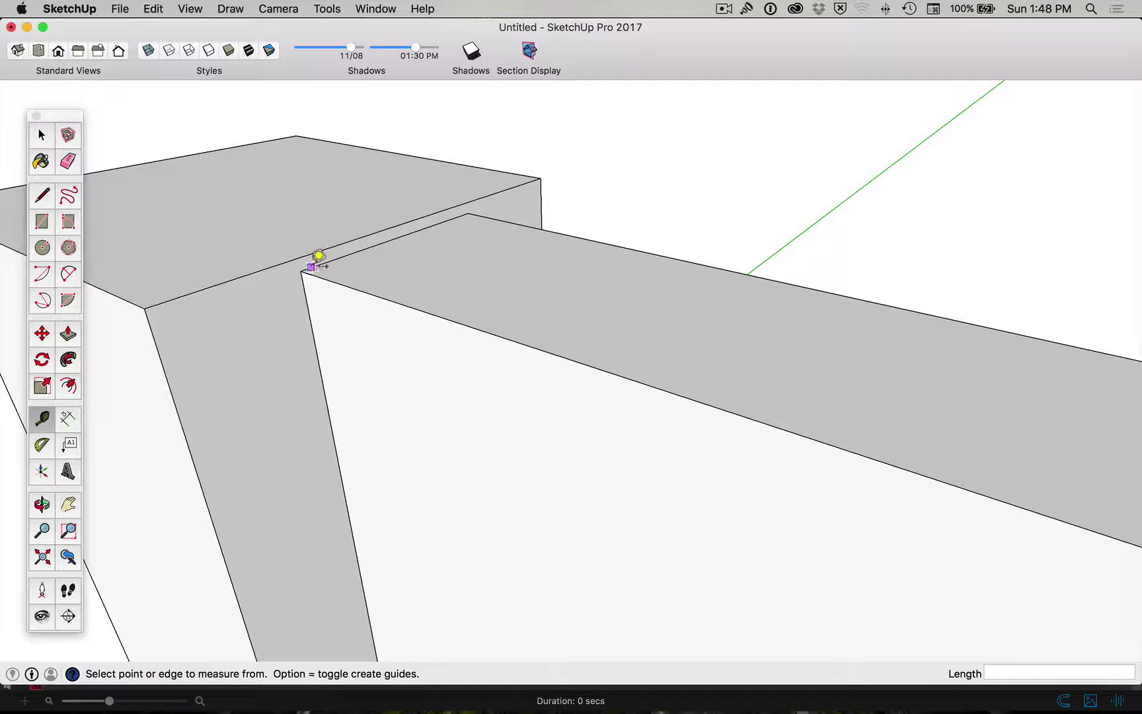
pyautogui.click(299, 258)
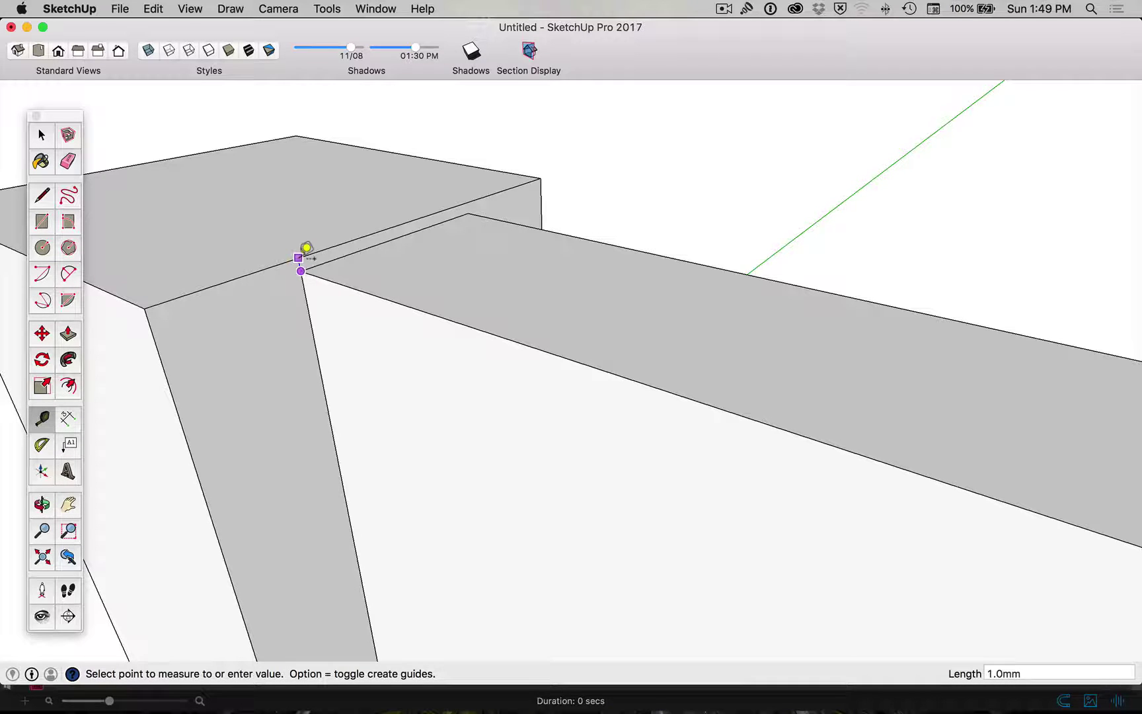
pyautogui.click(306, 248)
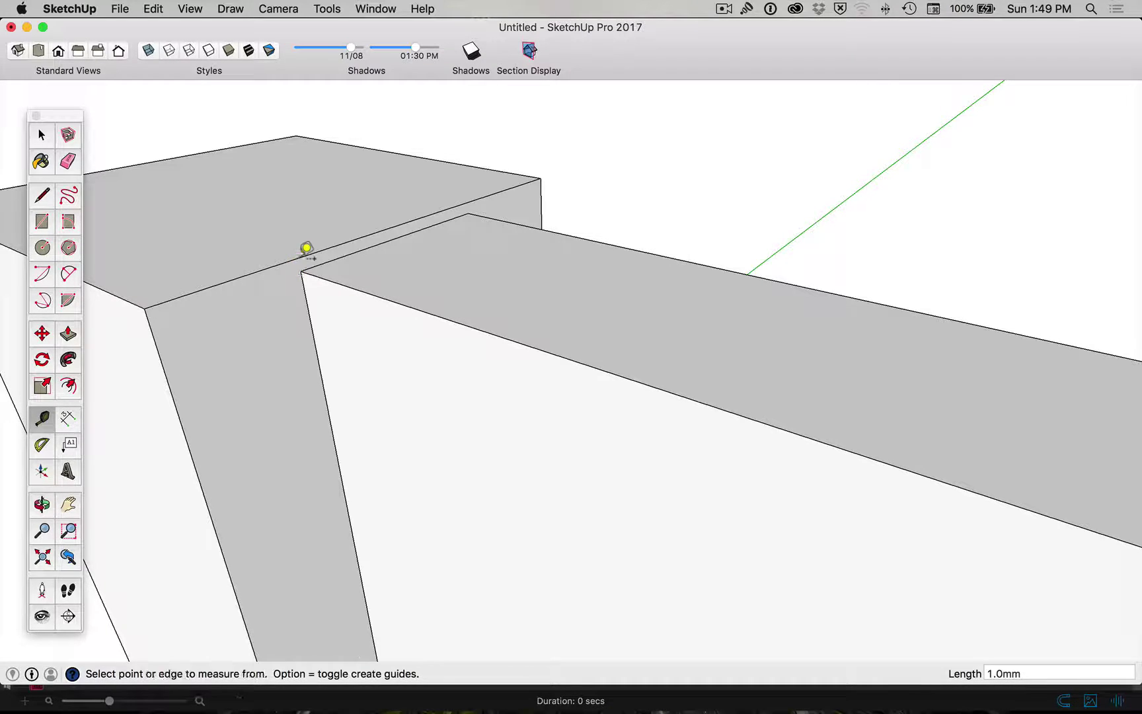
# Turn on X-ray display and view the assembled mortise-and-tenon joint from above.
pyautogui.scroll(-1, 370, 281)
pyautogui.scroll(-3, 373, 283)
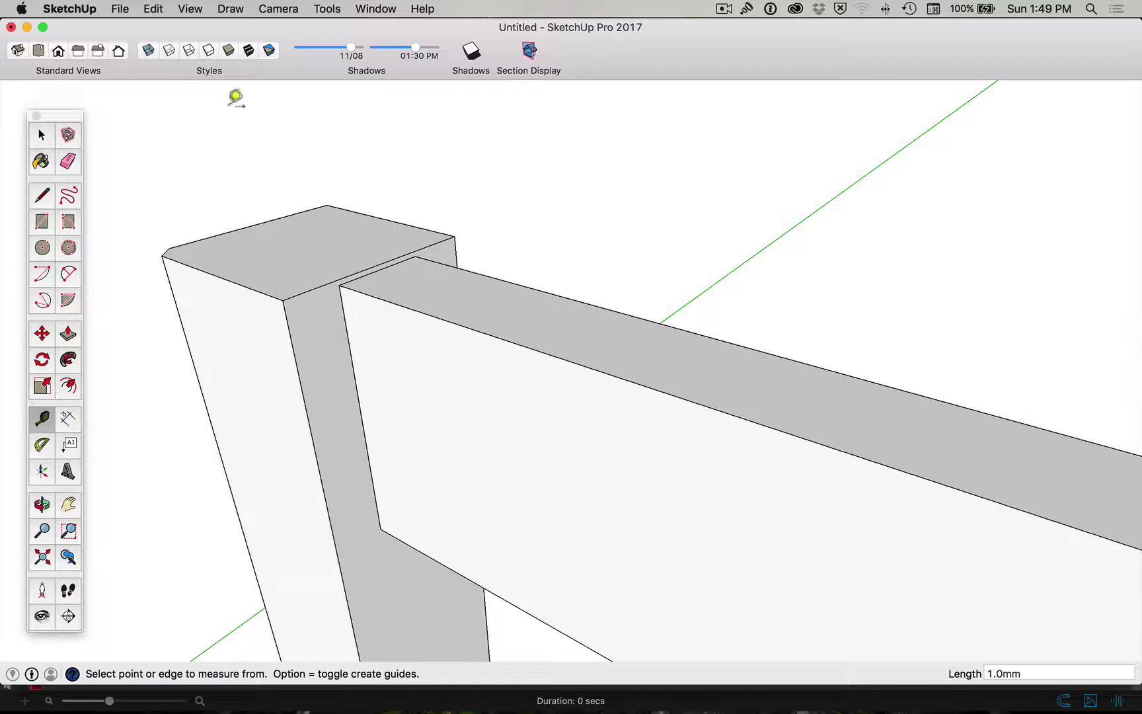
pyautogui.click(149, 50)
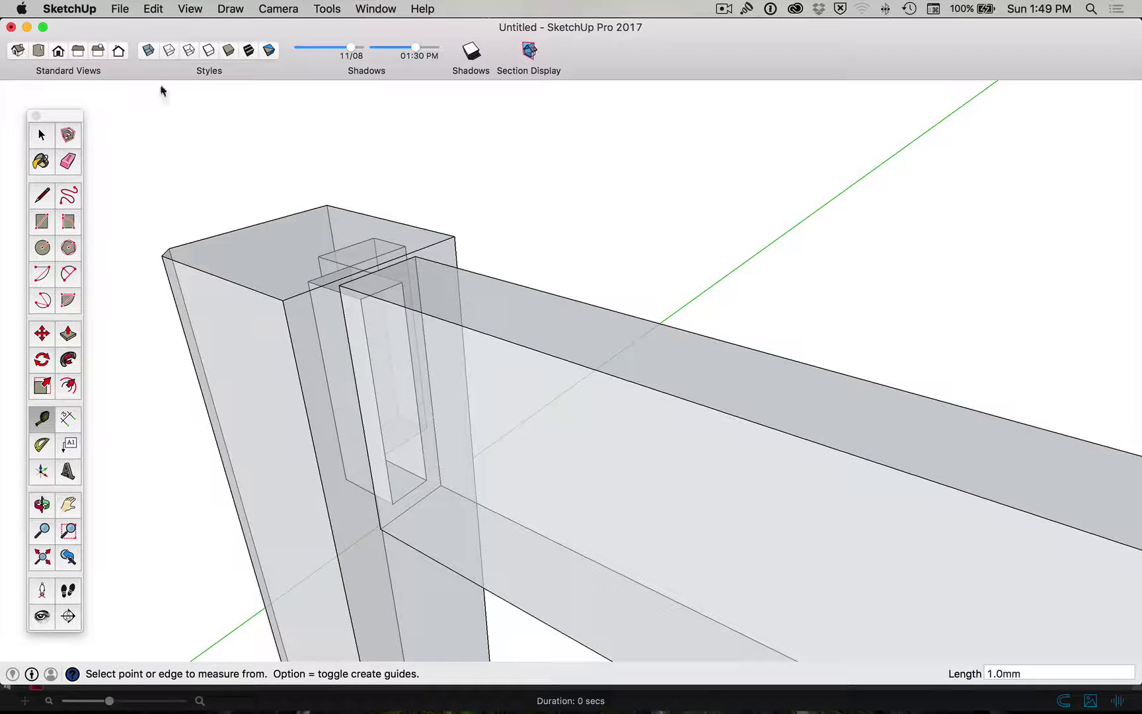
pyautogui.moveTo(559, 234); pyautogui.dragTo(681, 449, button='middle')
# Open the tenoned rail for editing, paint all of its faces magenta, and leave its editing context.
pyautogui.doubleClick(827, 351)
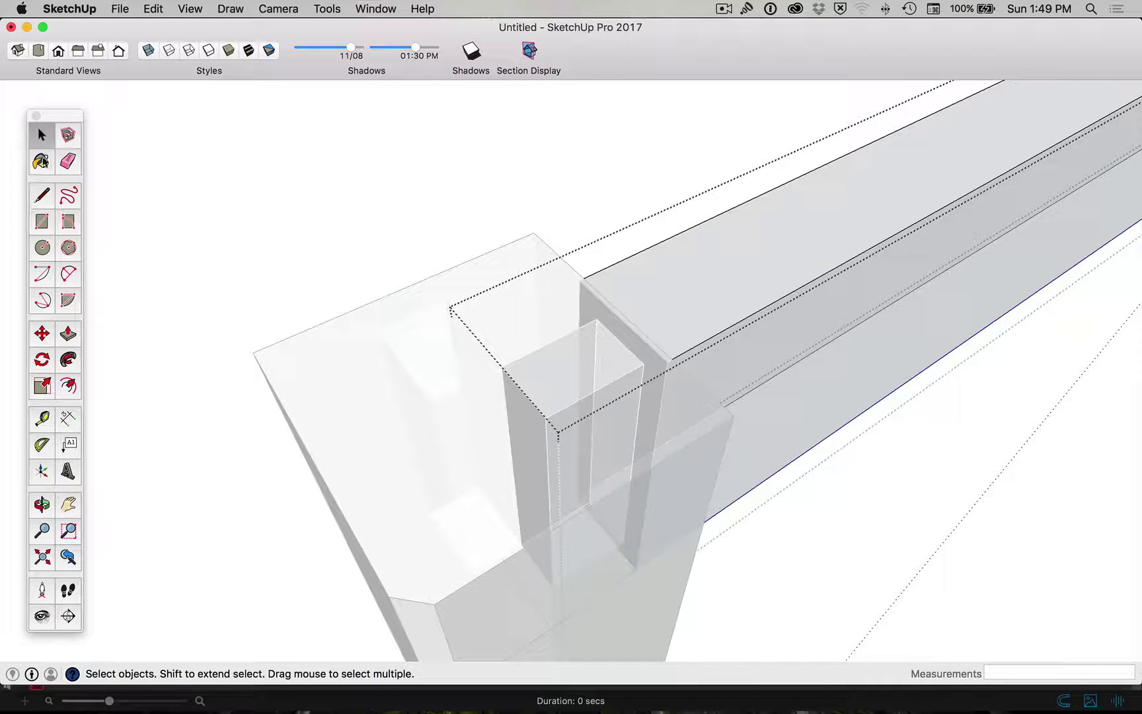
pyautogui.click(42, 161)
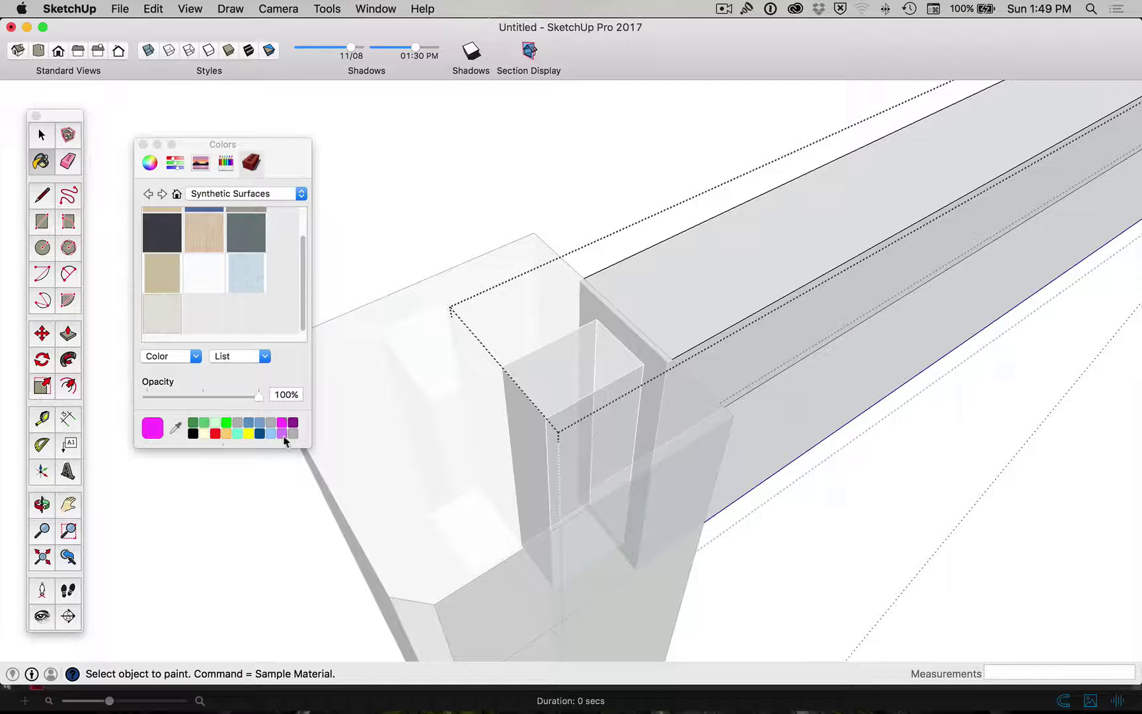
pyautogui.click(769, 283)
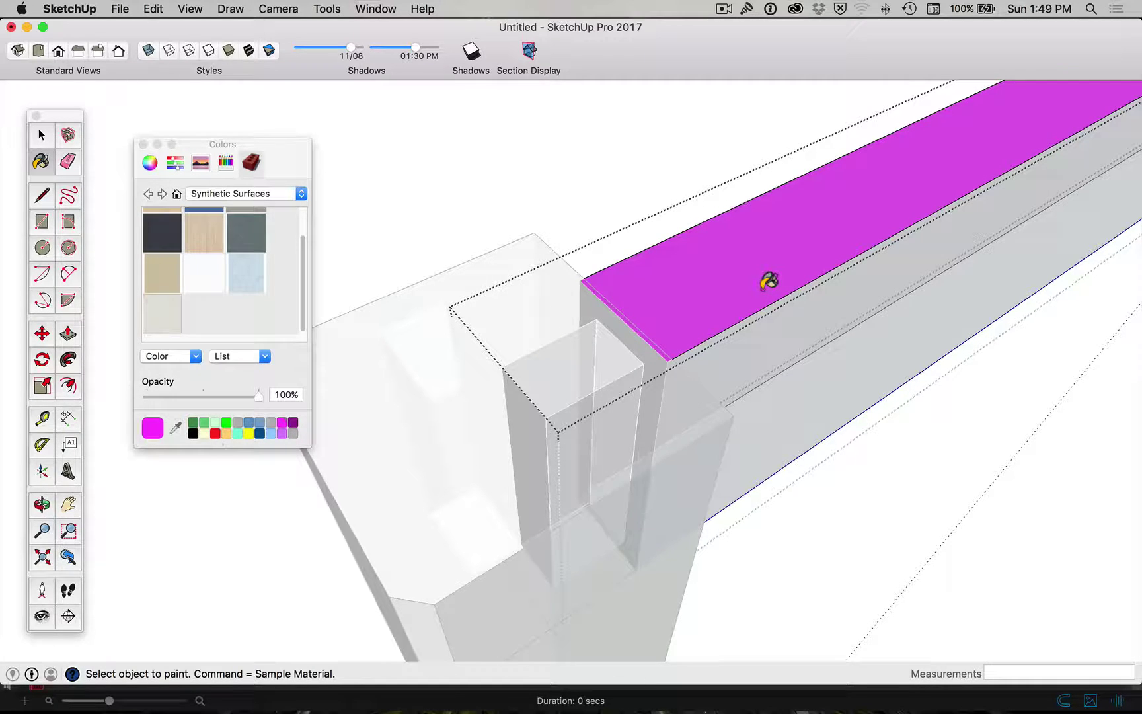
pyautogui.press('space')
pyautogui.tripleClick(762, 293)
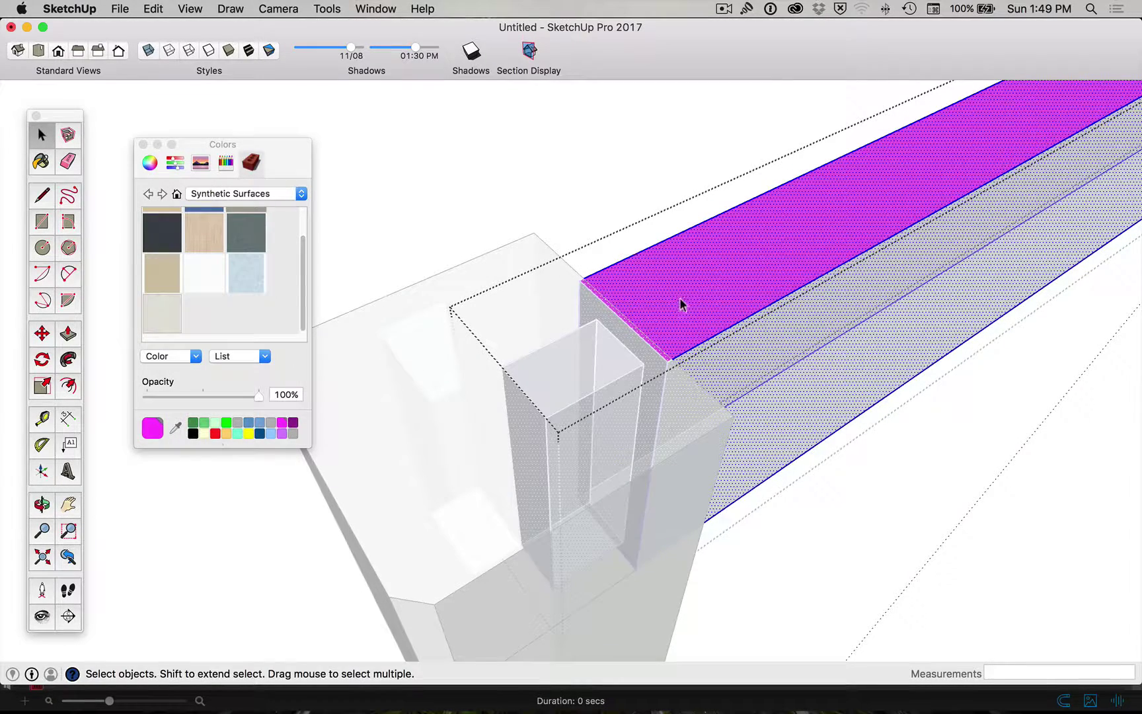
pyautogui.press('b')
pyautogui.click(704, 291)
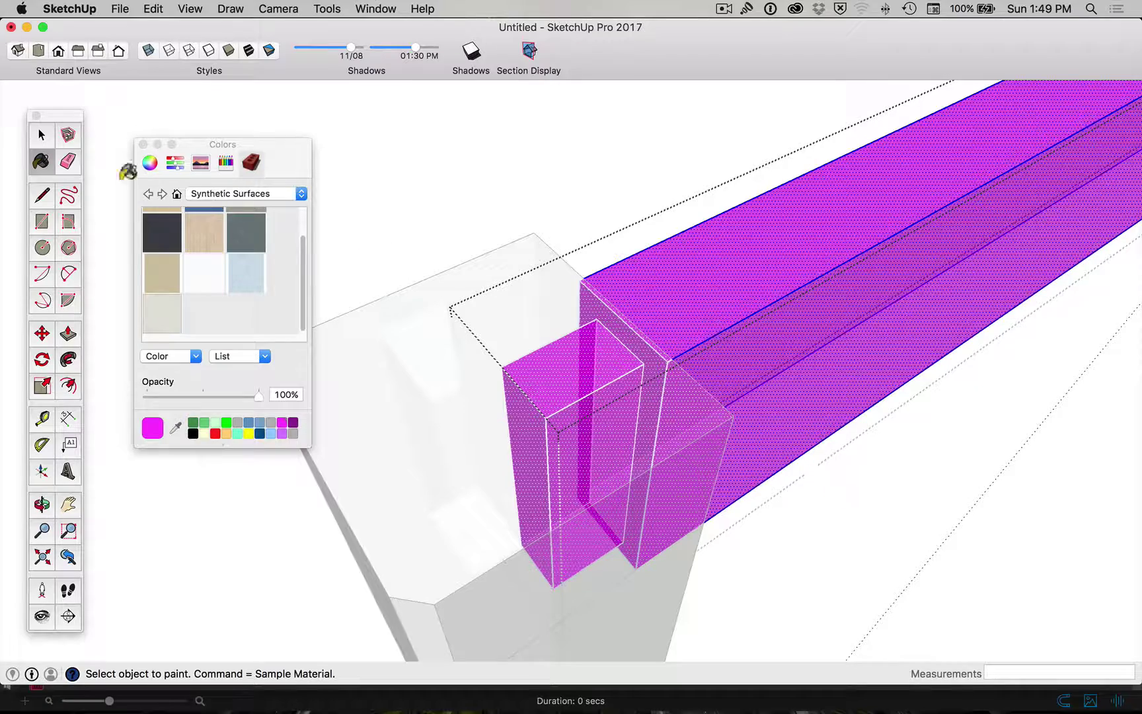
pyautogui.click(42, 135)
pyautogui.click(447, 162)
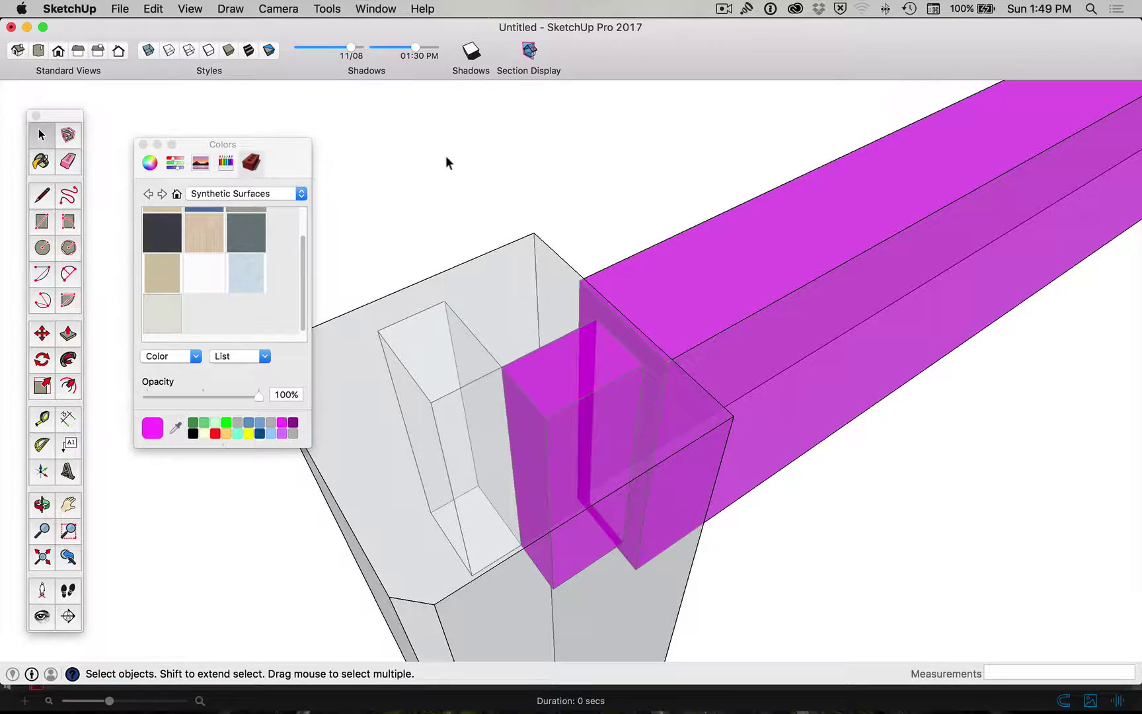
# Turn off X-ray display and view the joint with the Back Edges and Wireframe styles.
pyautogui.moveTo(937, 536); pyautogui.dragTo(428, 426, button='middle')
pyautogui.click(147, 50)
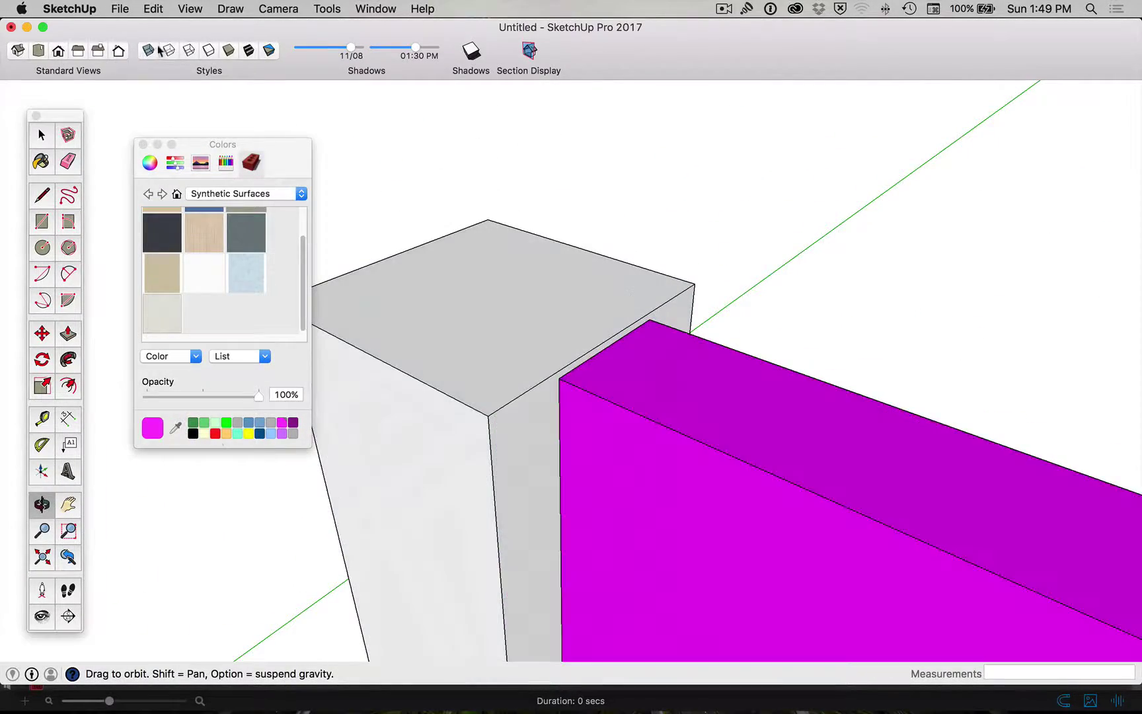
pyautogui.click(170, 52)
pyautogui.click(190, 49)
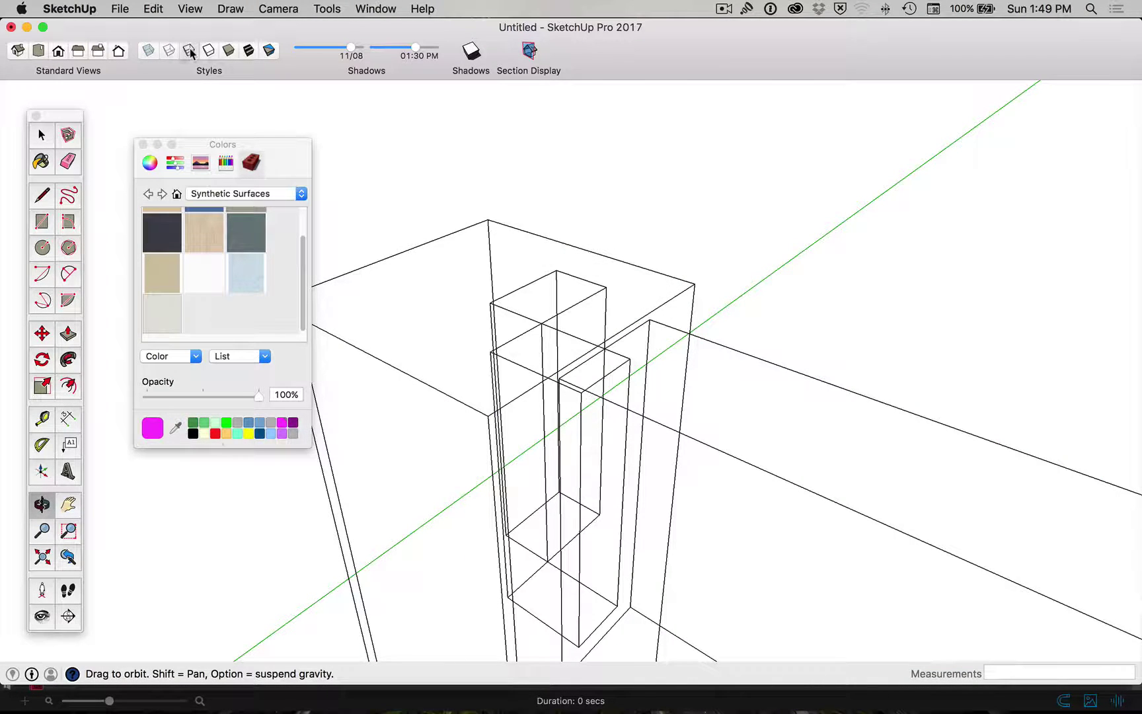
# Compare the joint in the Hidden Line, Shaded and Monochrome styles, and return the display to Shaded With Textures.
pyautogui.click(208, 51)
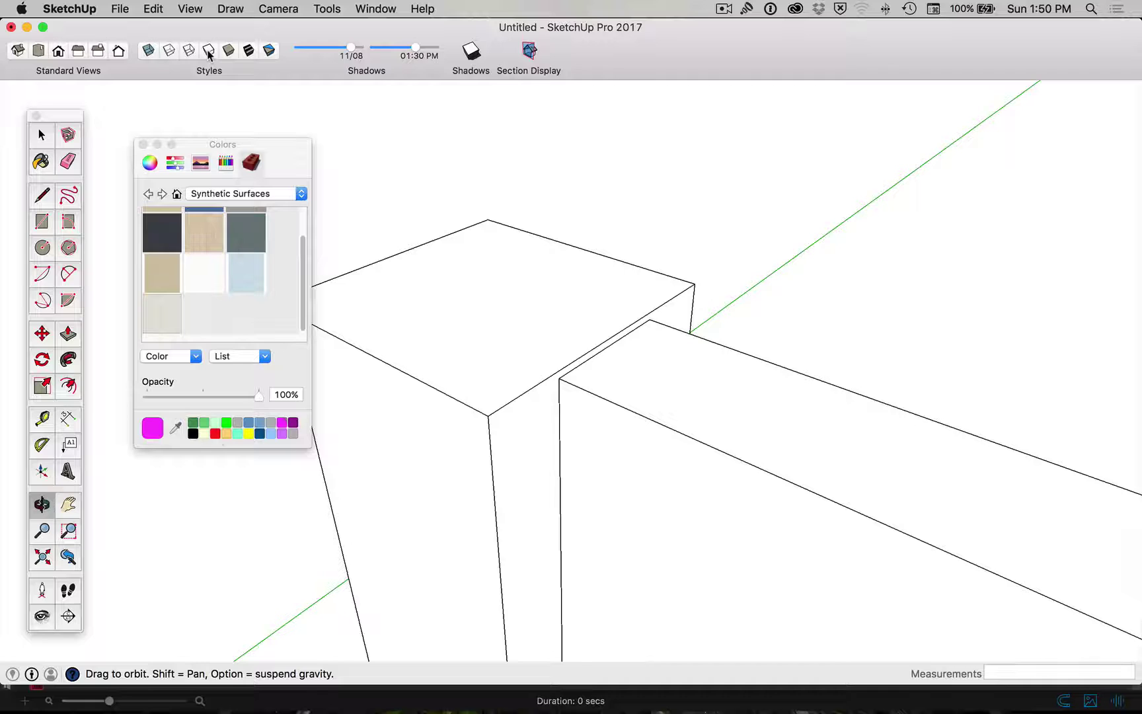
pyautogui.click(223, 53)
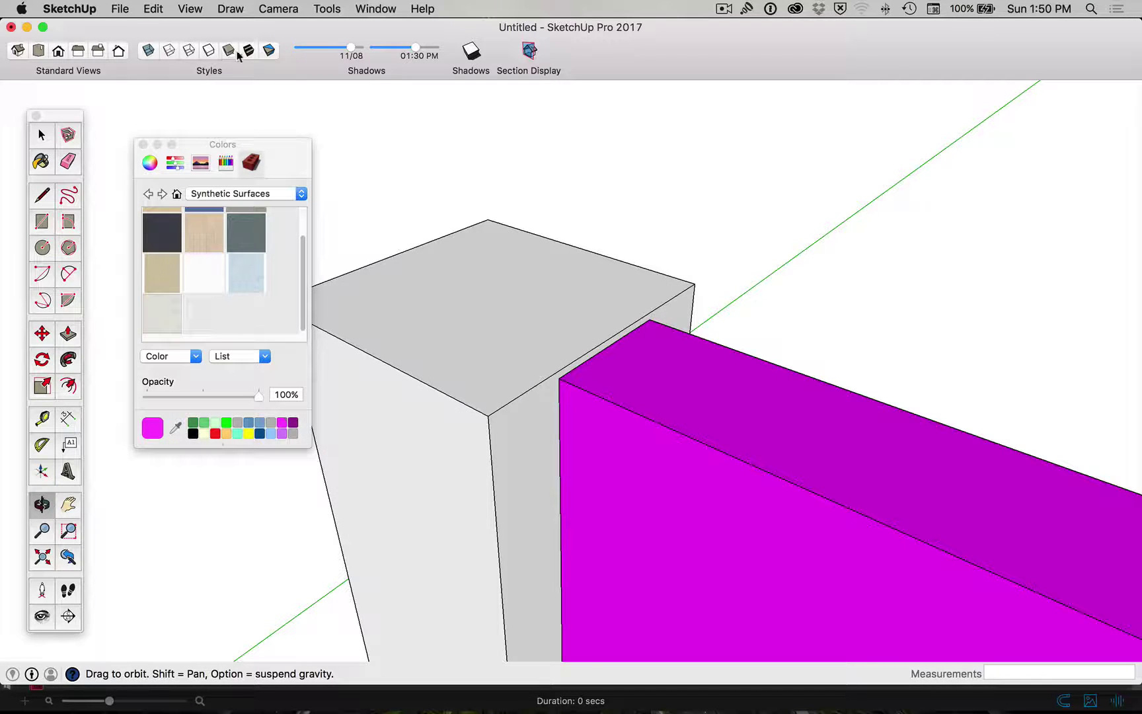
pyautogui.click(266, 53)
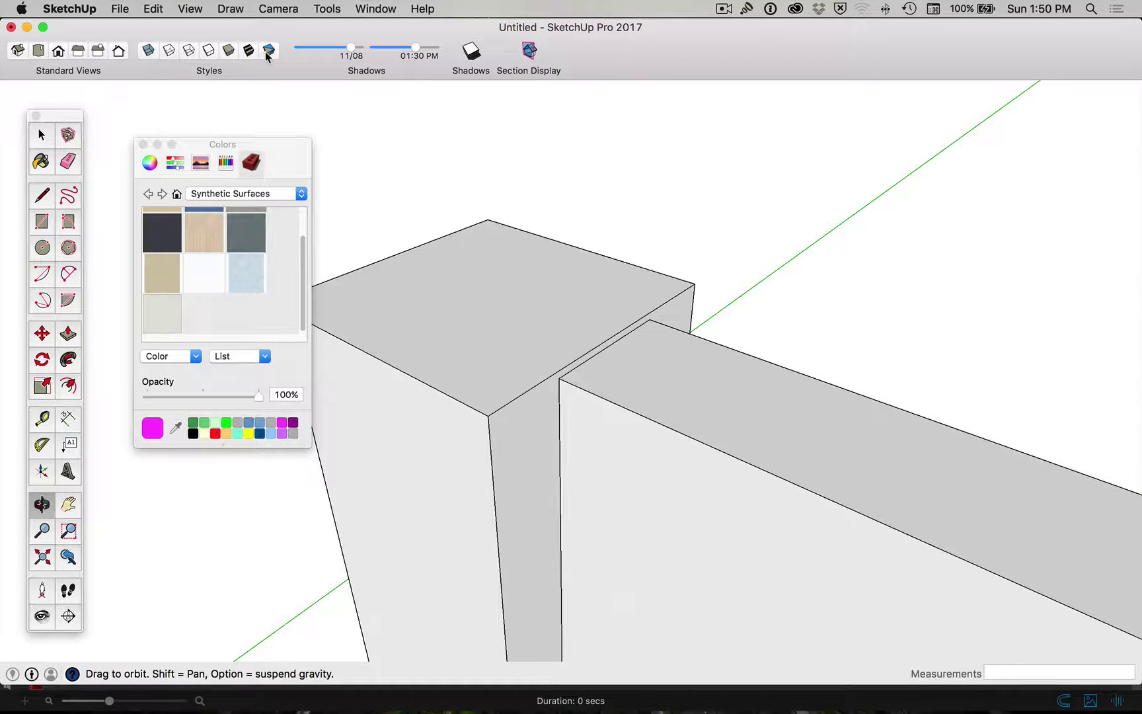
pyautogui.click(250, 53)
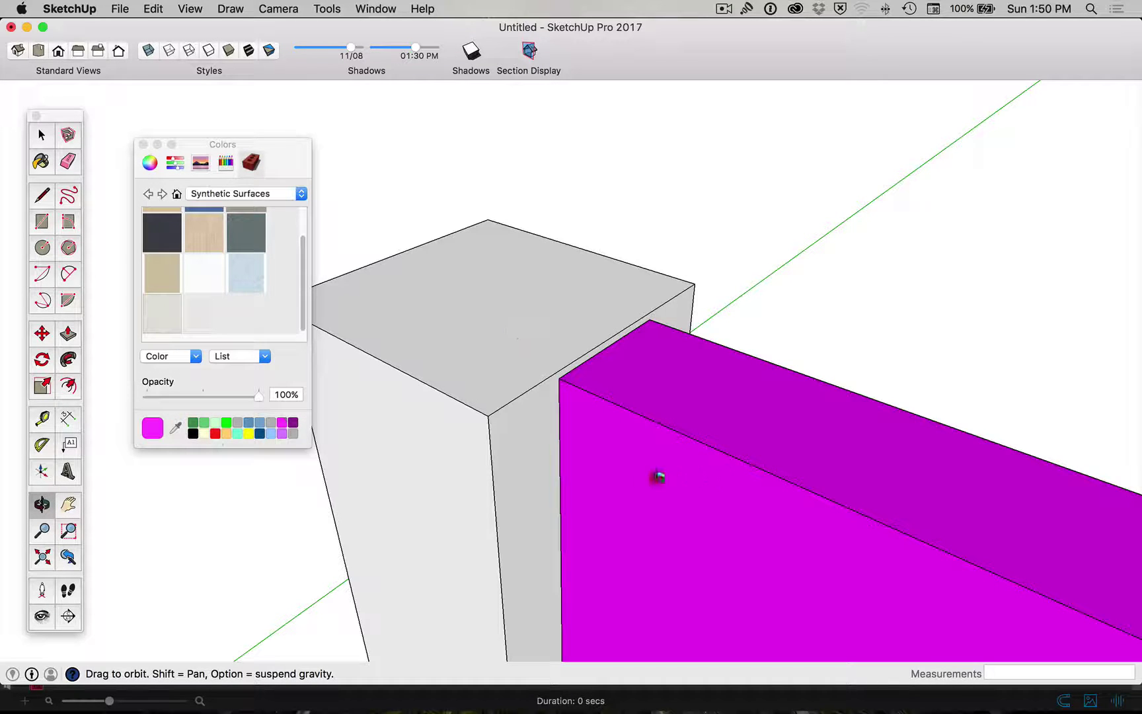
# Repaint all faces of the tenoned rail white from the Web Safe Colors collection and leave its editing context.
pyautogui.press('space')
pyautogui.tripleClick(606, 463)
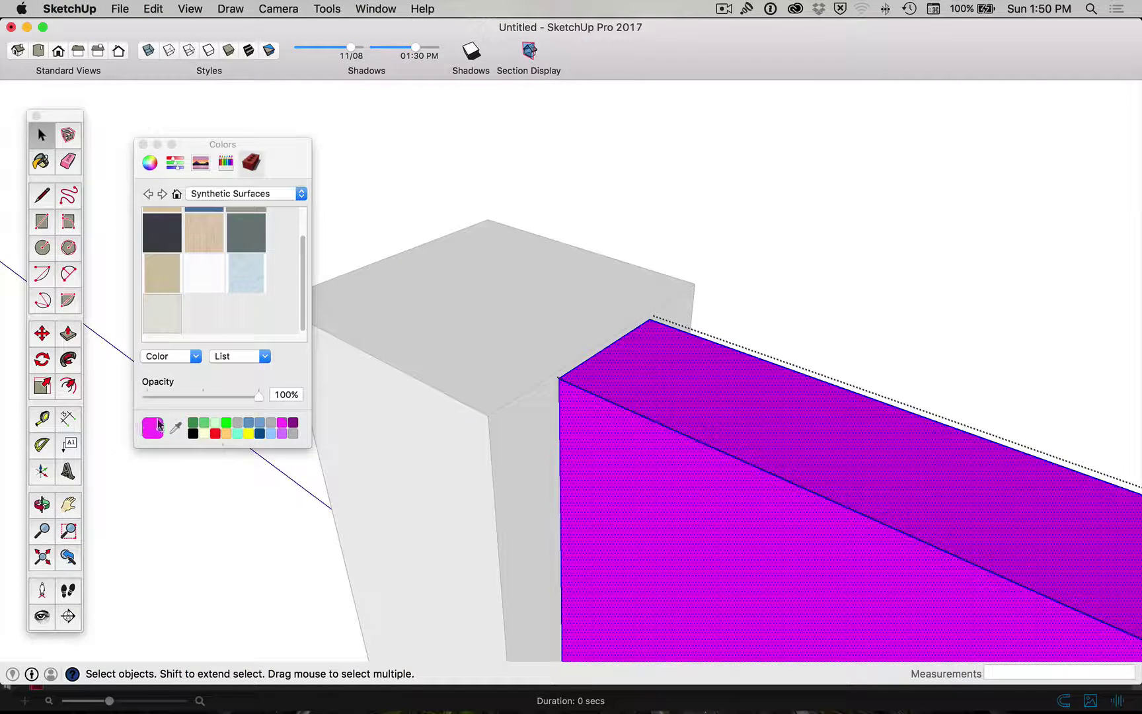
pyautogui.click(41, 162)
pyautogui.click(241, 195)
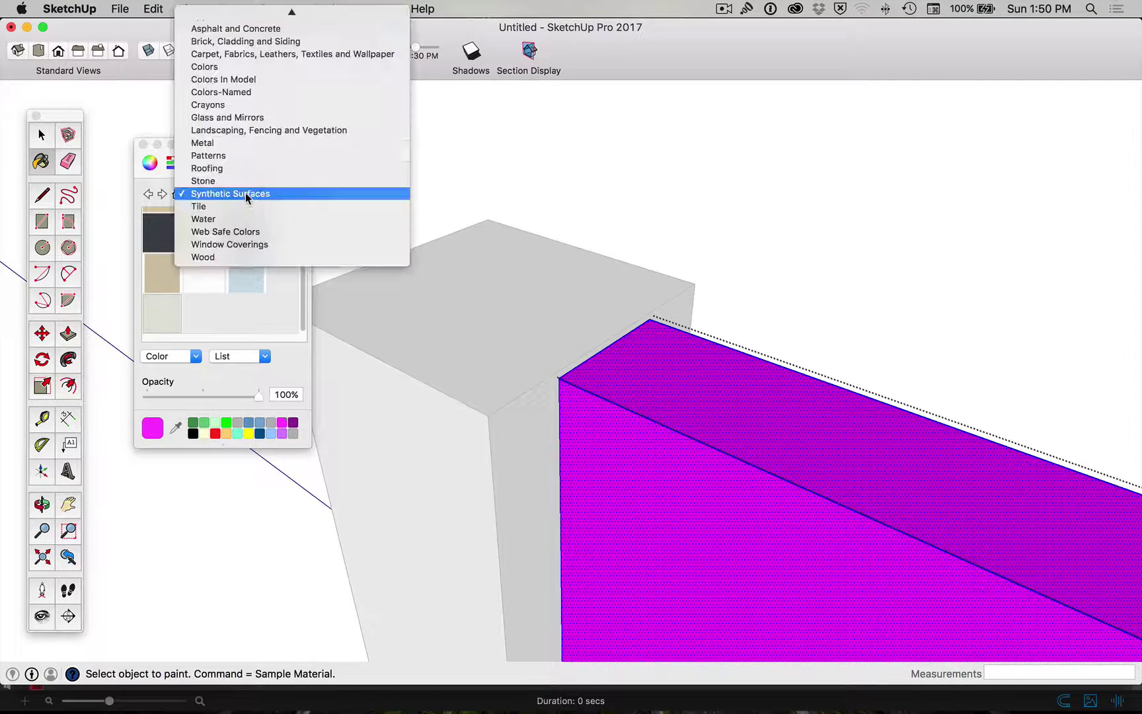
pyautogui.click(125, 166)
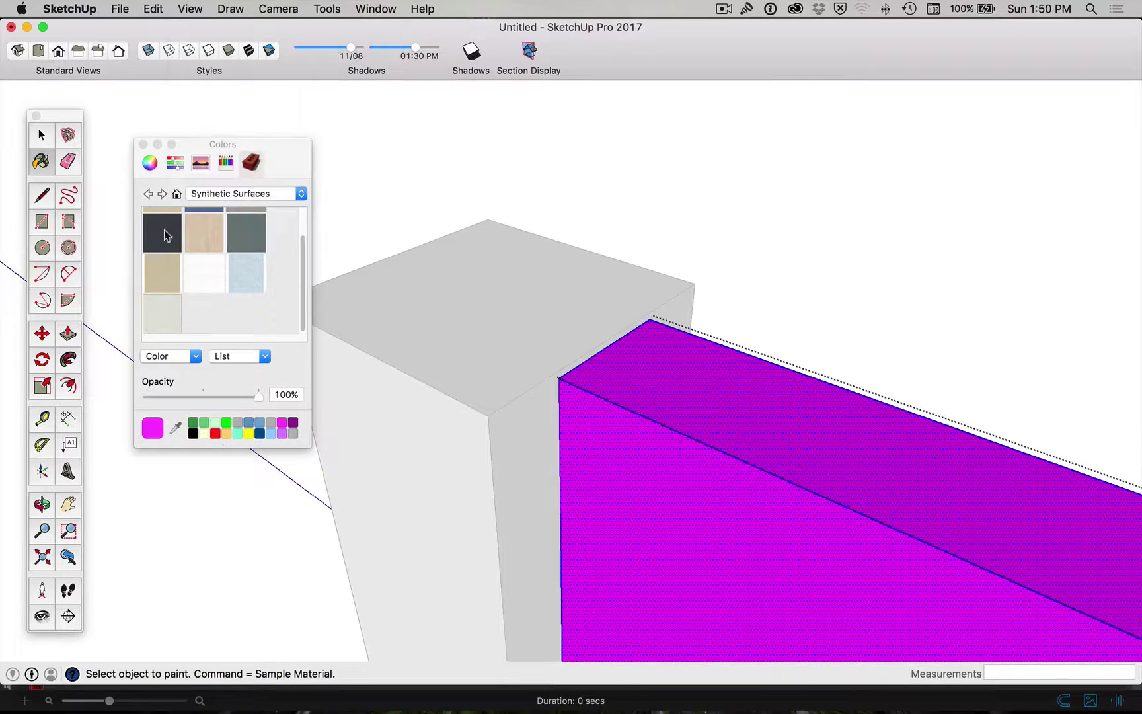
pyautogui.scroll(2, 302, 259)
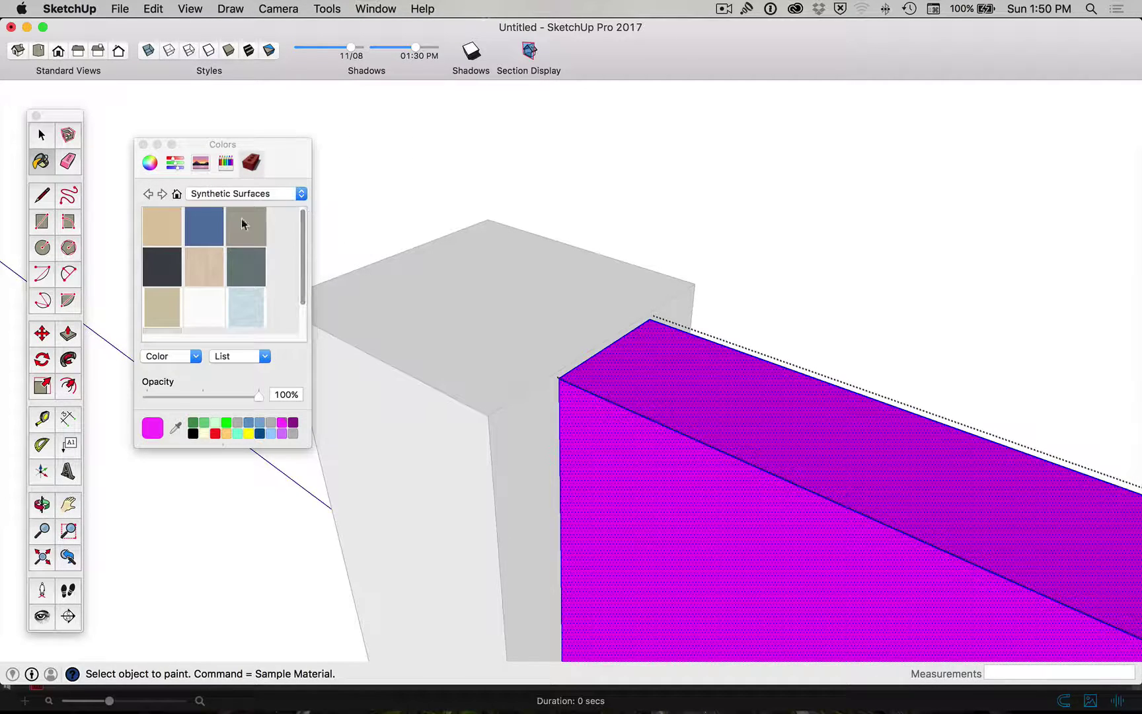
pyautogui.click(220, 192)
pyautogui.moveTo(247, 12)
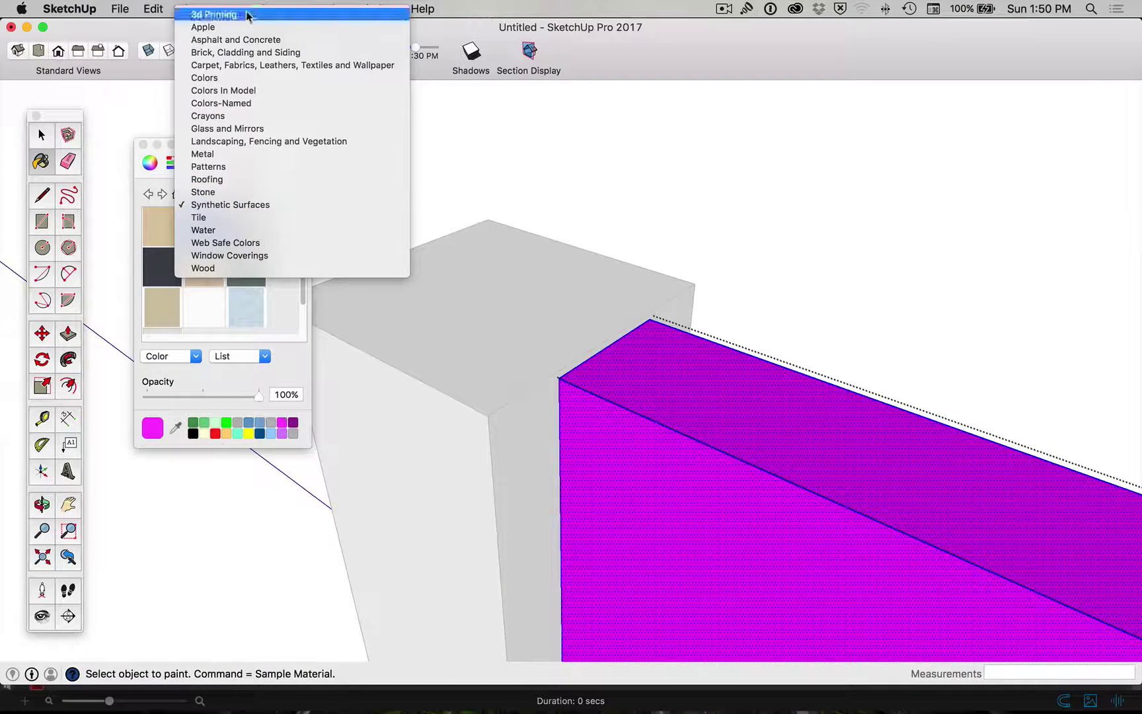
pyautogui.click(238, 243)
pyautogui.click(173, 231)
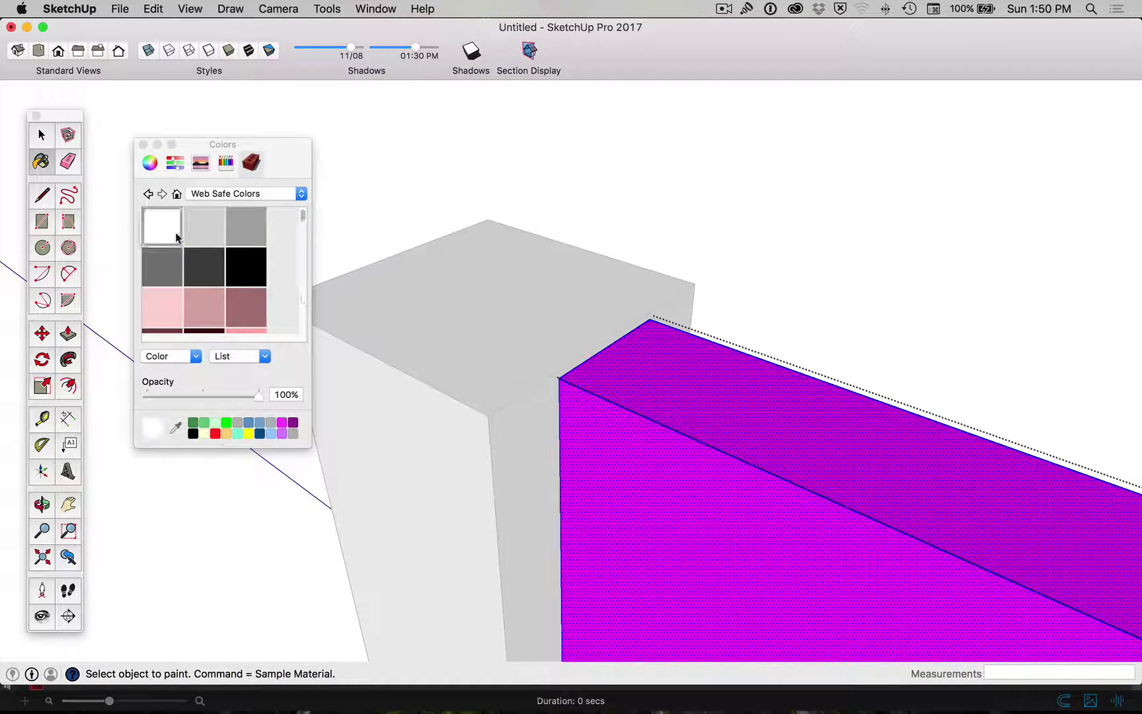
pyautogui.click(661, 489)
pyautogui.press('space')
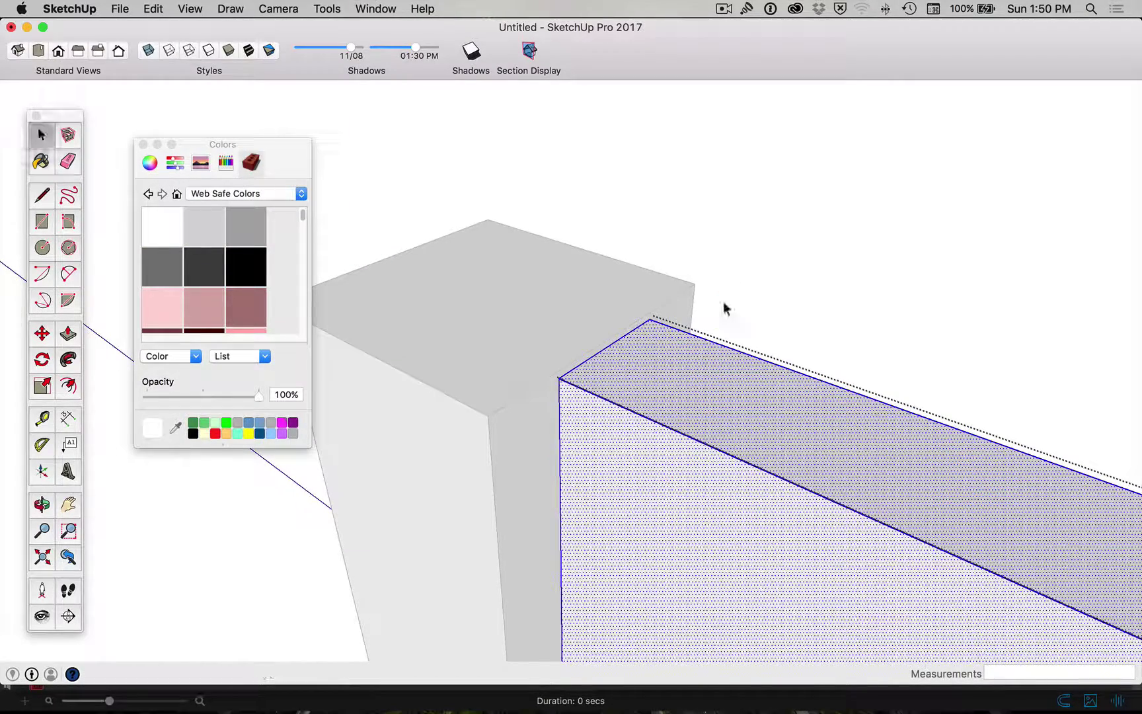
pyautogui.click(725, 307)
# Measure the rail's length between its two tenon shoulders along the lower edge.
pyautogui.scroll(-5, 727, 394)
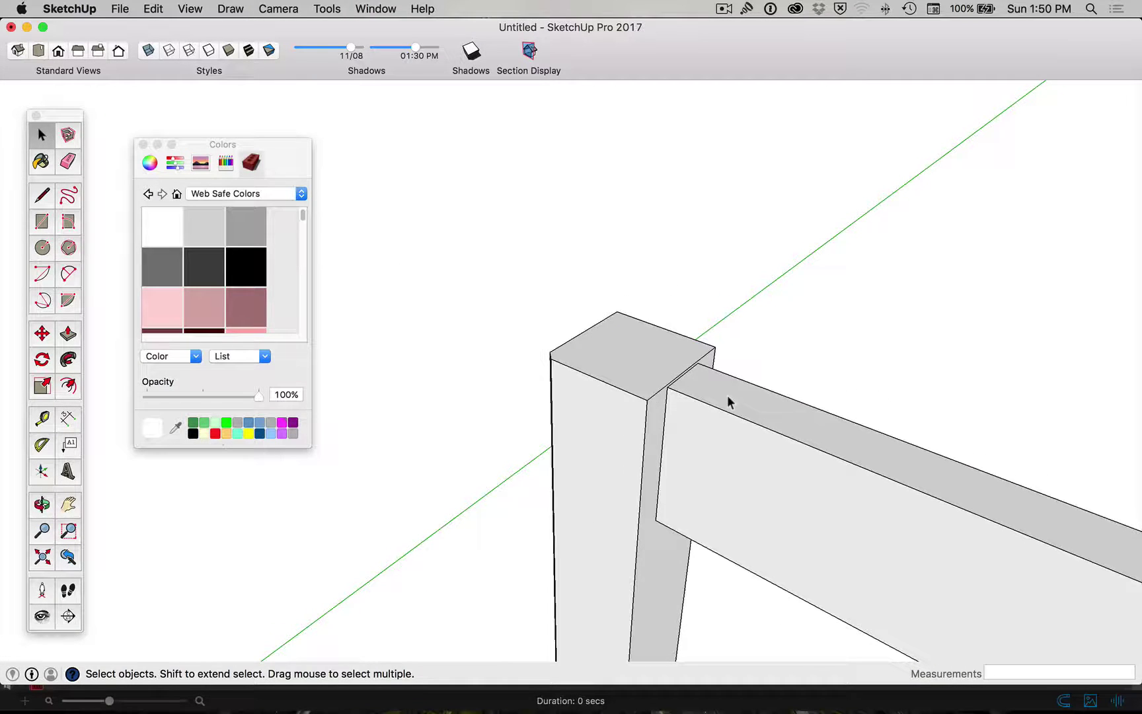
pyautogui.scroll(-2, 694, 515)
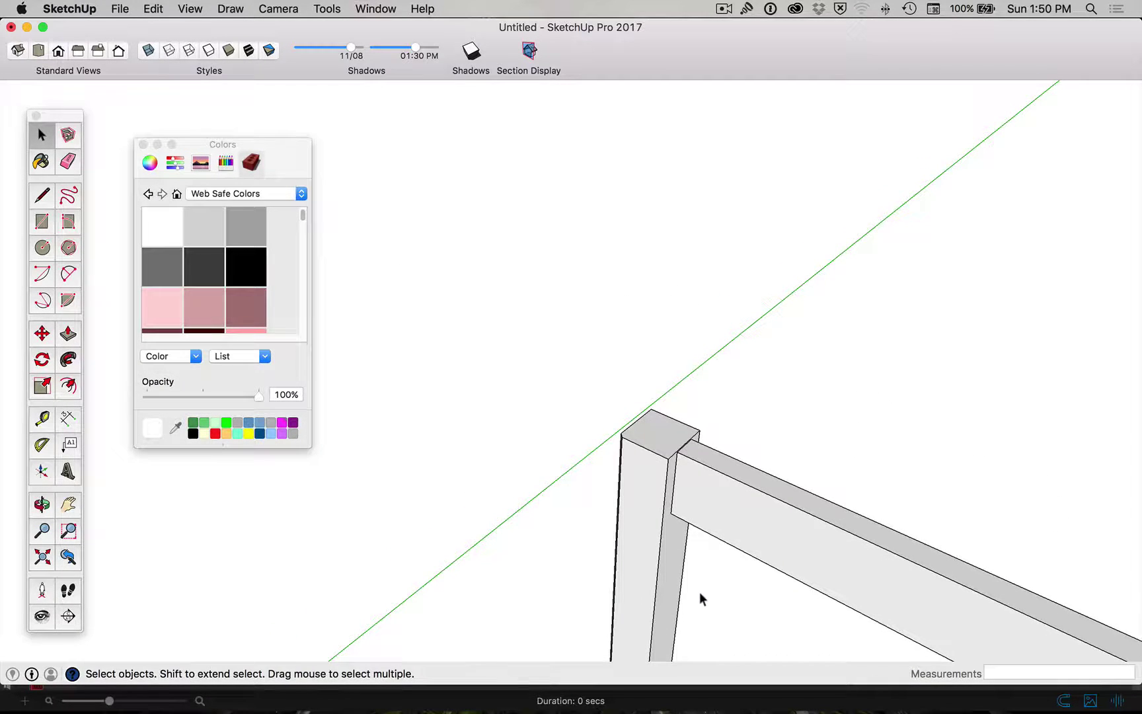
pyautogui.moveTo(700, 591); pyautogui.dragTo(600, 360, button='middle')
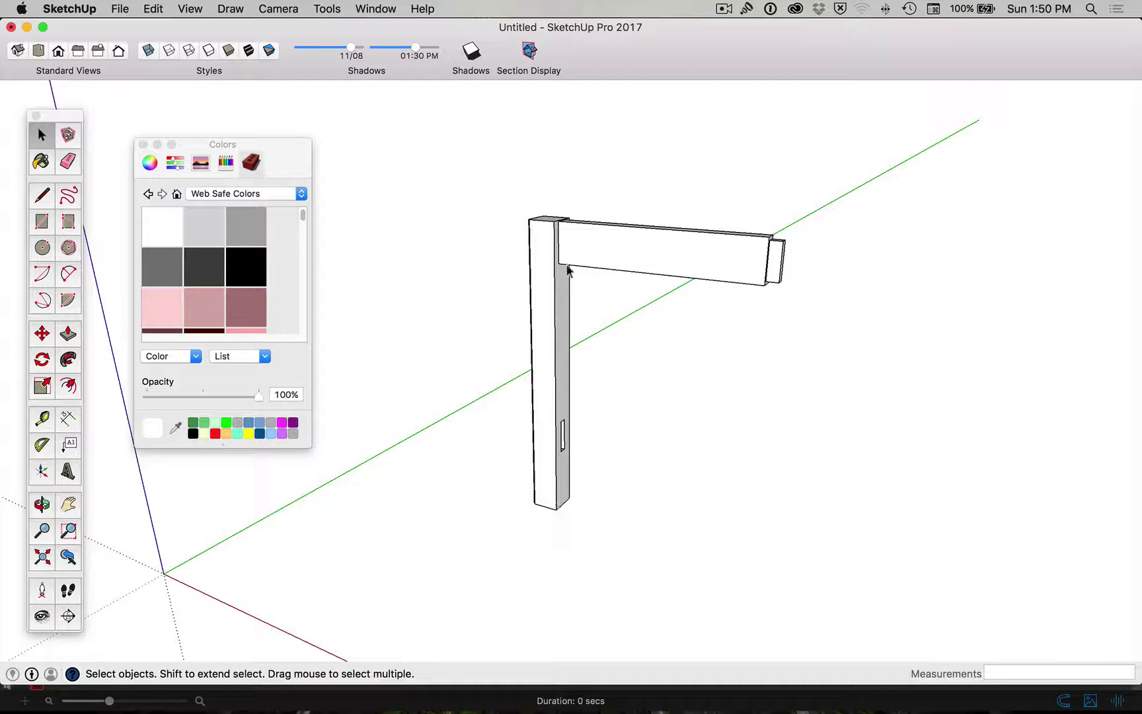
pyautogui.press('t')
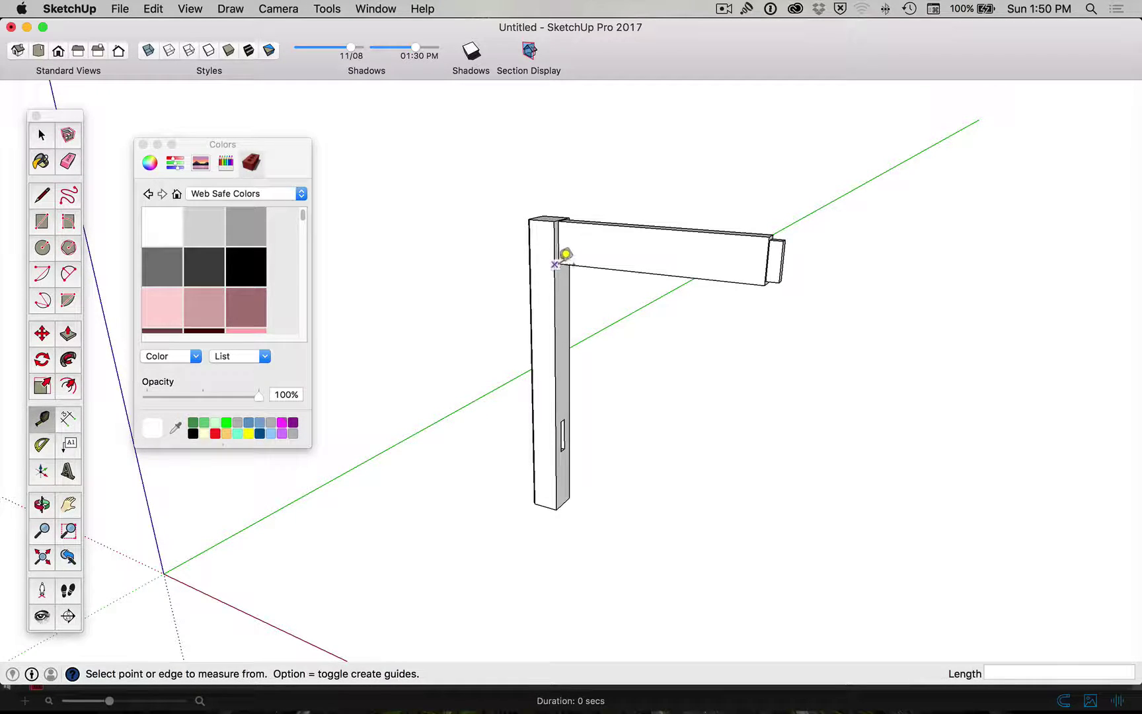
pyautogui.click(558, 264)
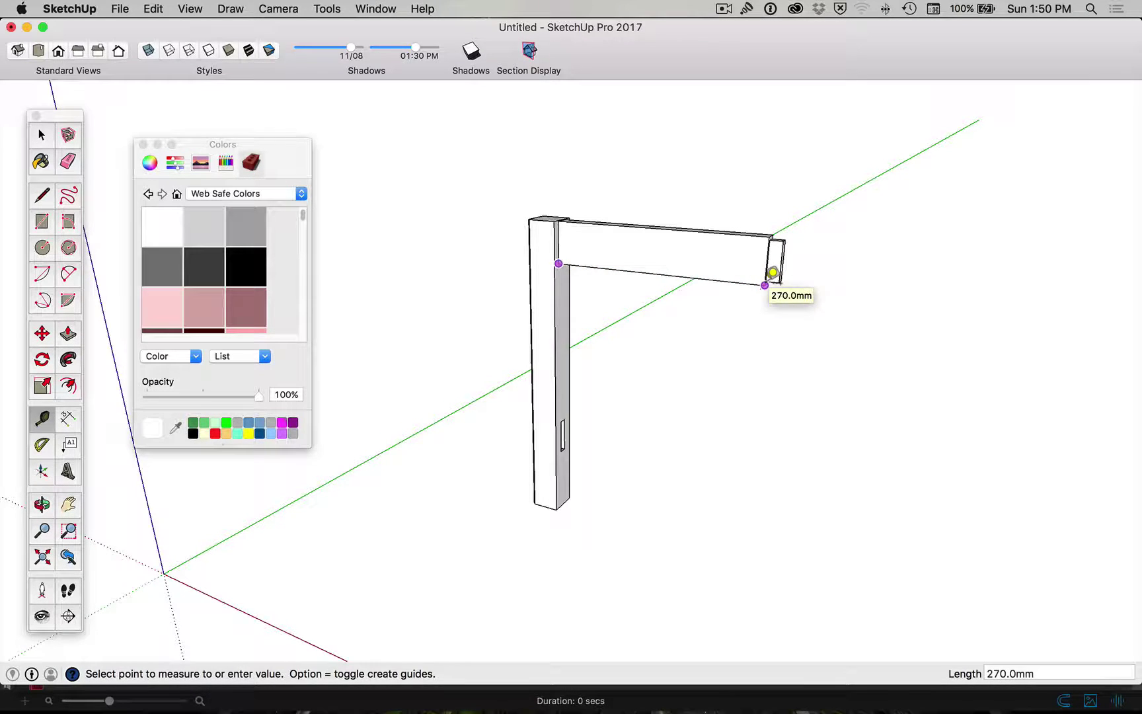
pyautogui.press('space')
# Try copying the leg 270 mm along the red axis from its bottom corner twice, undoing each copy.
pyautogui.click(553, 289)
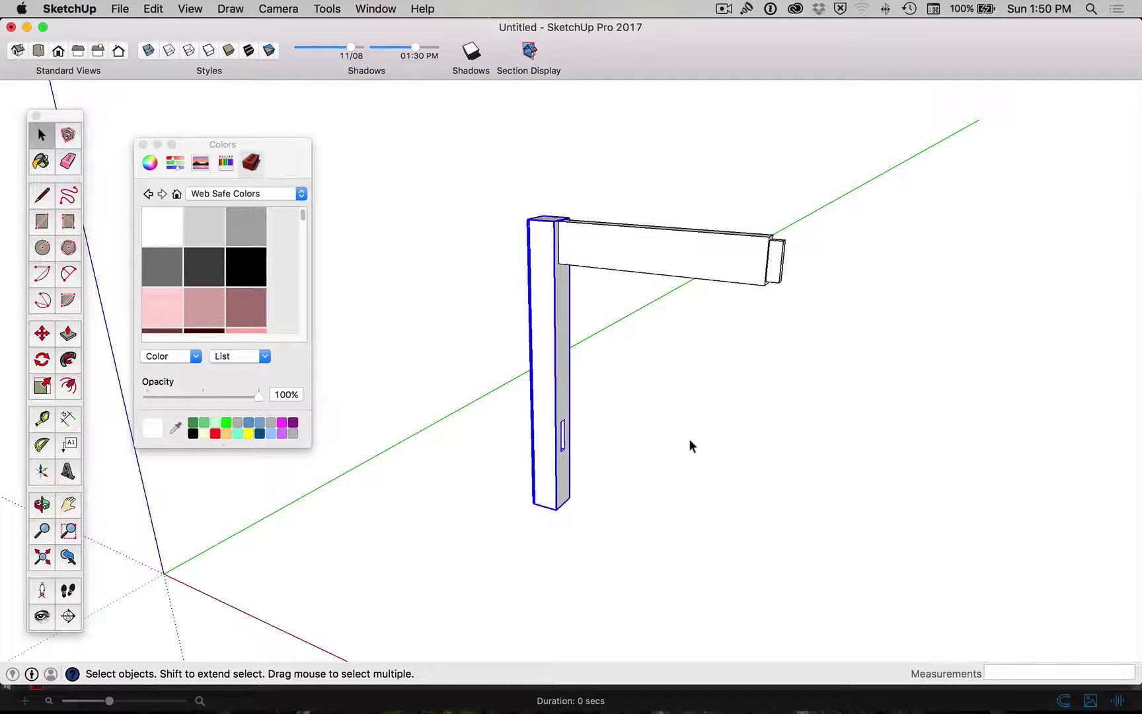
pyautogui.press('m')
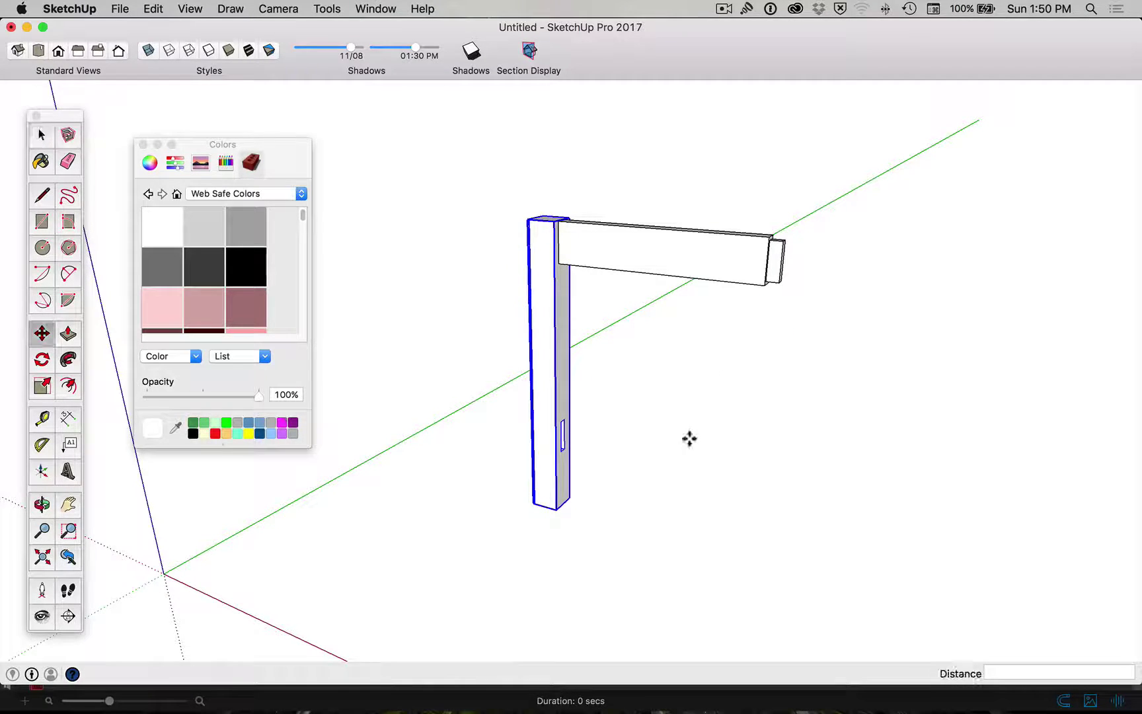
pyautogui.click(560, 507)
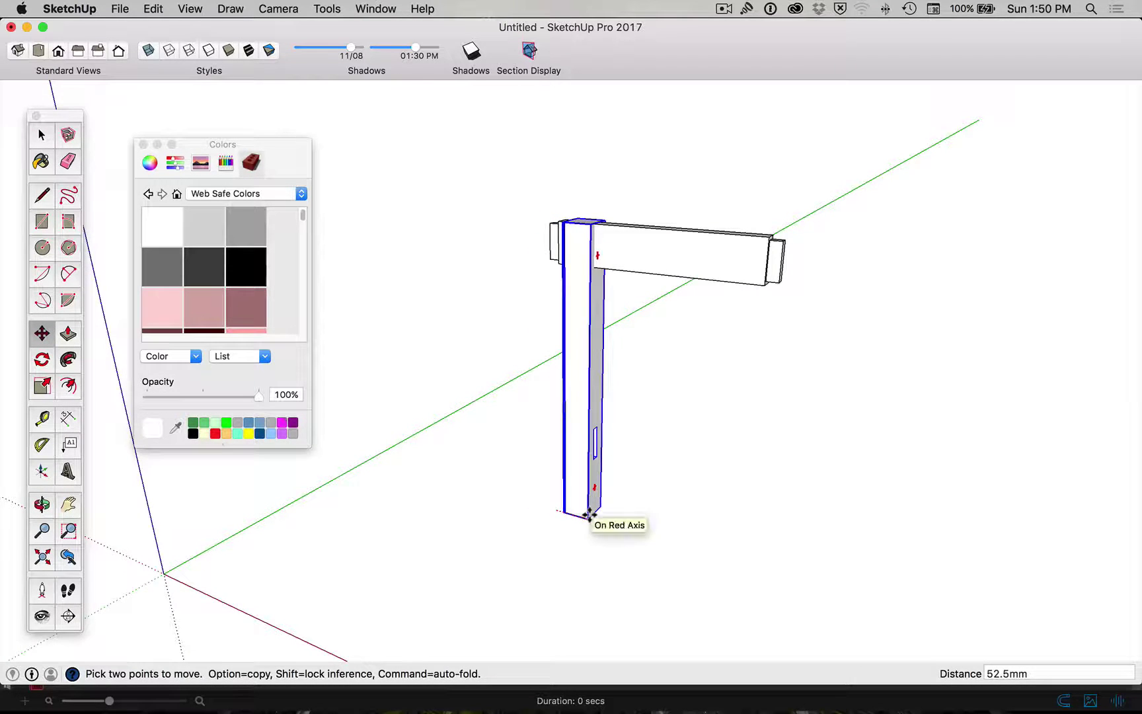
pyautogui.press('alt')
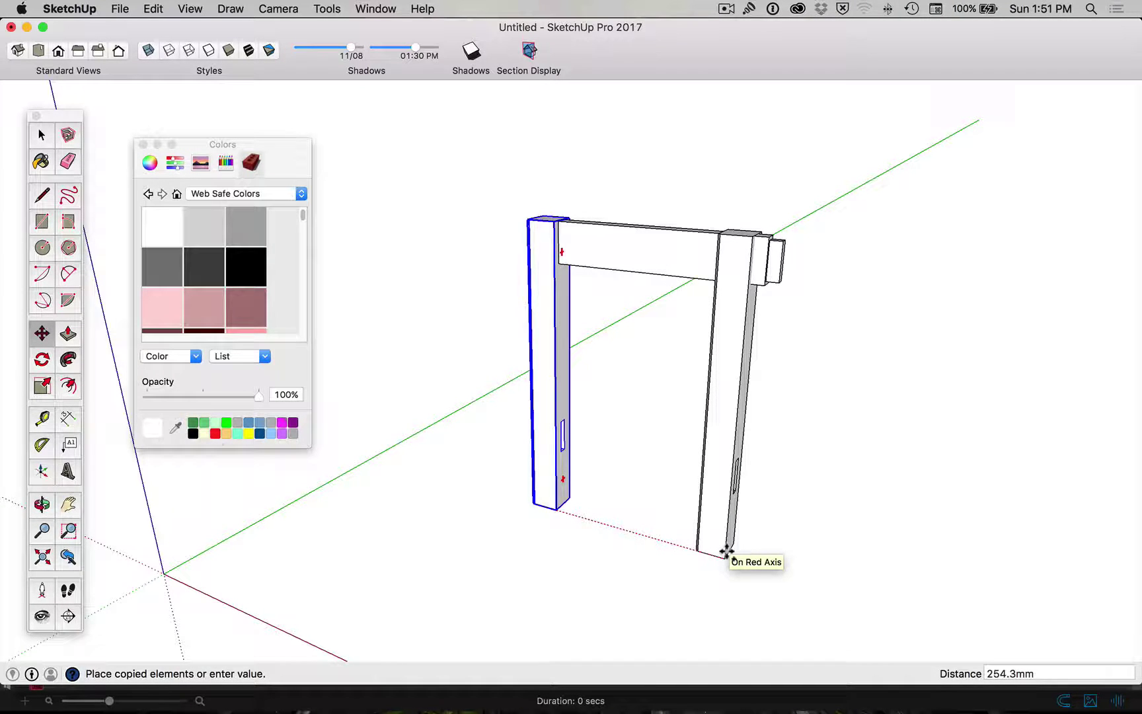
pyautogui.write('270')
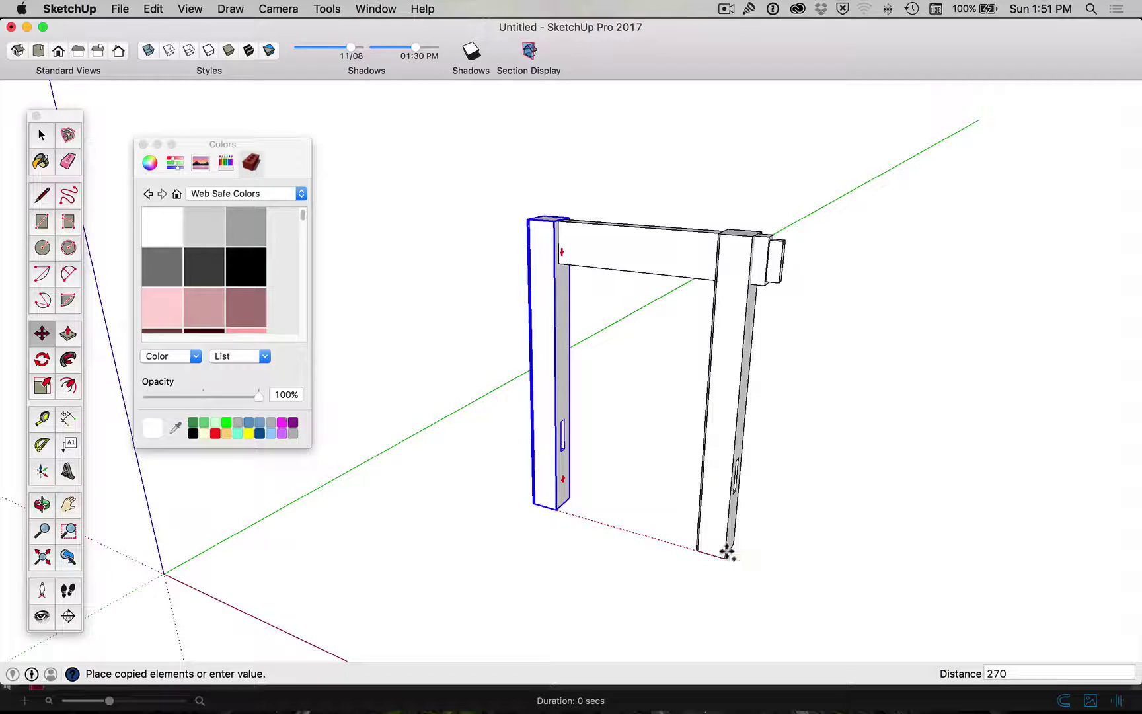
pyautogui.press('Return')
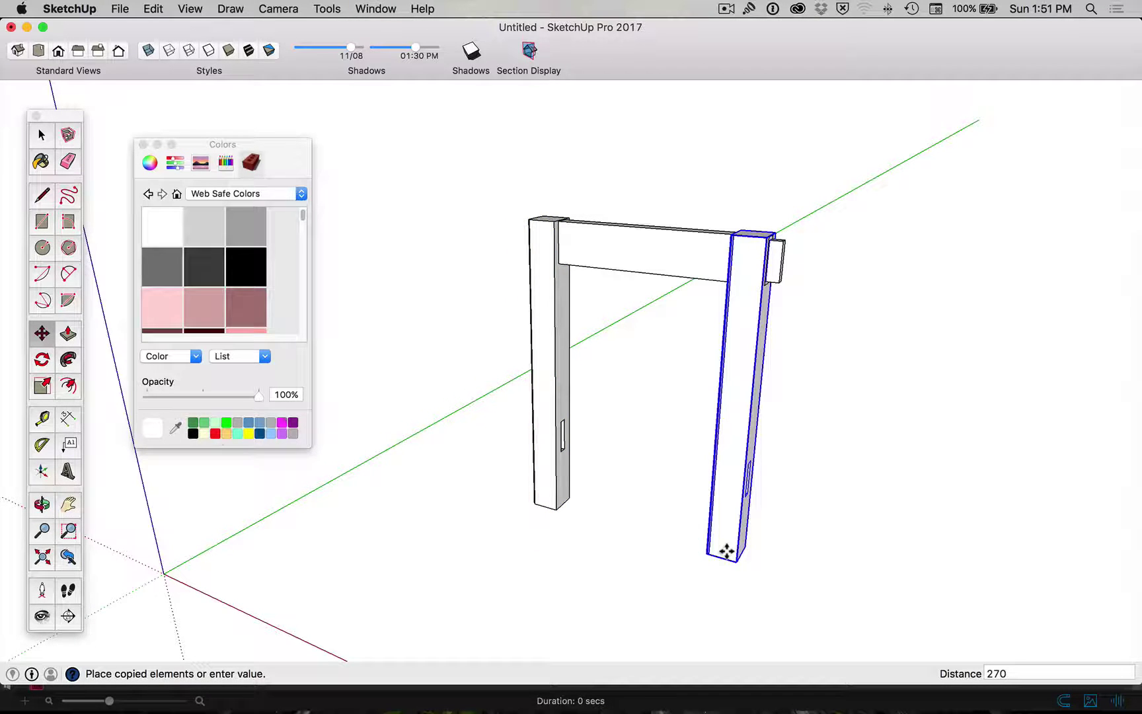
pyautogui.press('super+z')
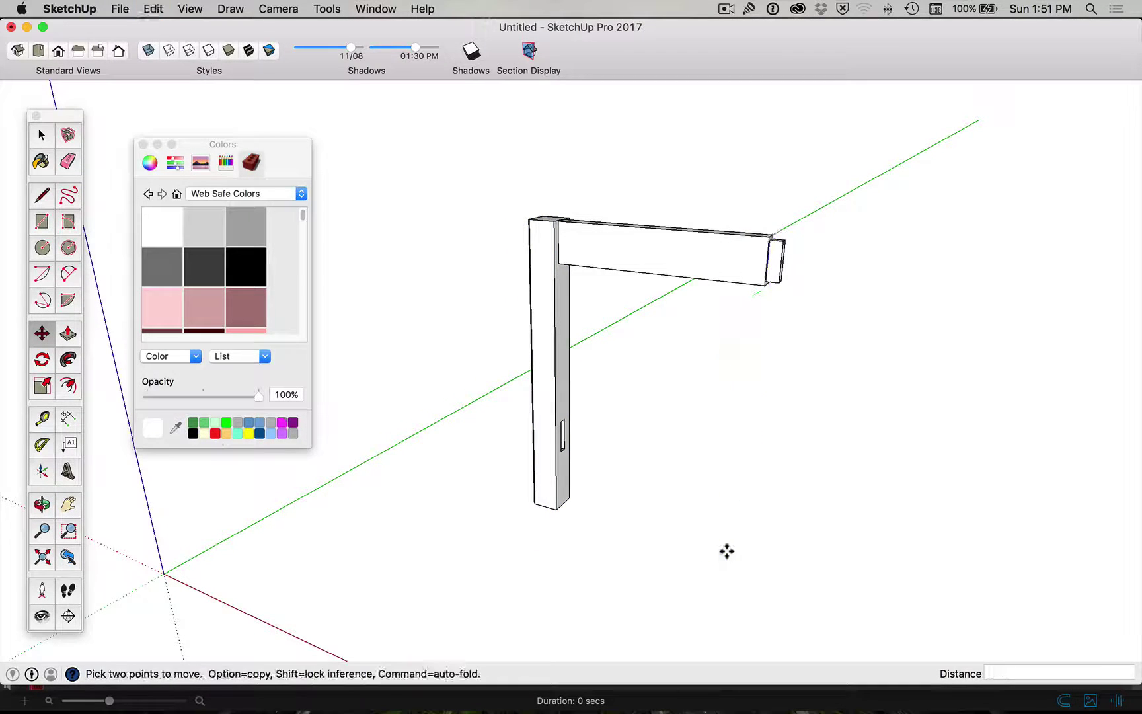
pyautogui.click(558, 510)
pyautogui.press('alt')
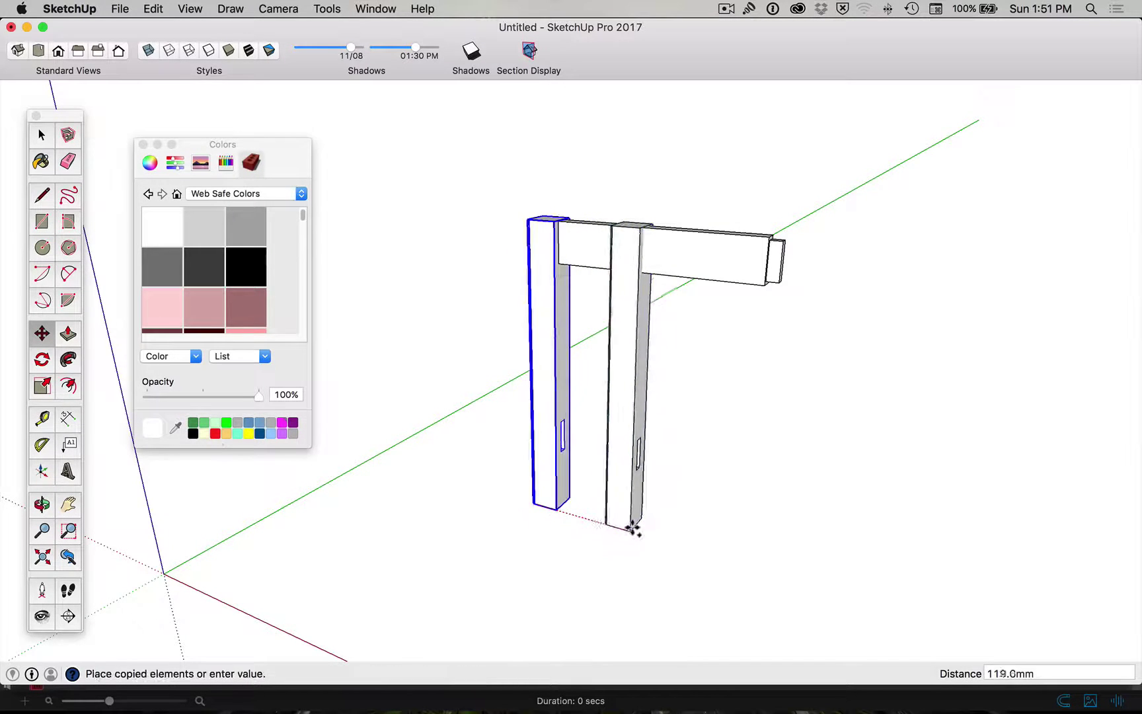
pyautogui.write('270')
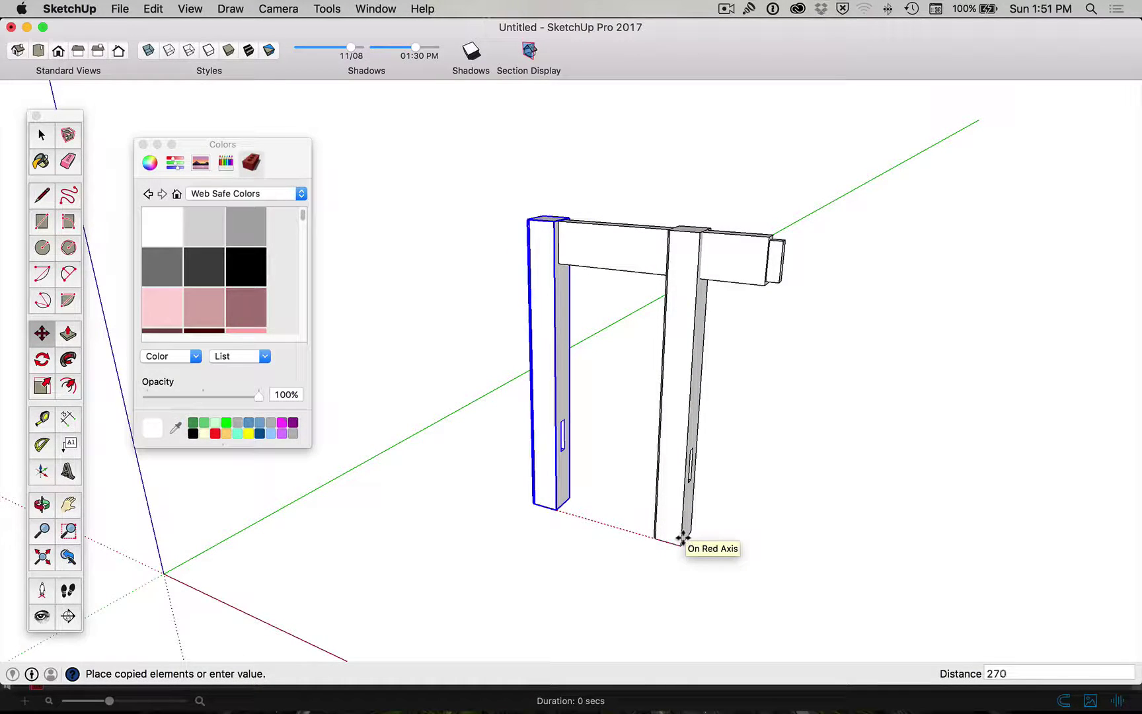
pyautogui.press('Return')
pyautogui.press('super+z')
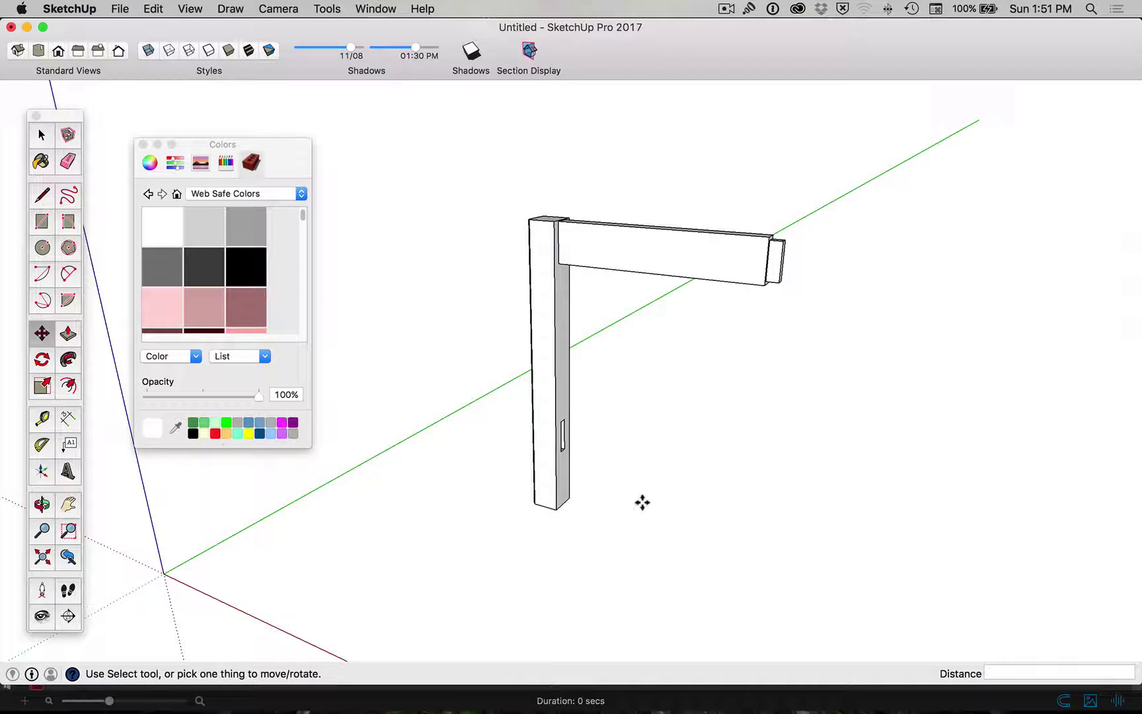
# Copy the leg about 409 mm along the red axis, placing it beyond the rail's free tenon.
pyautogui.click(558, 508)
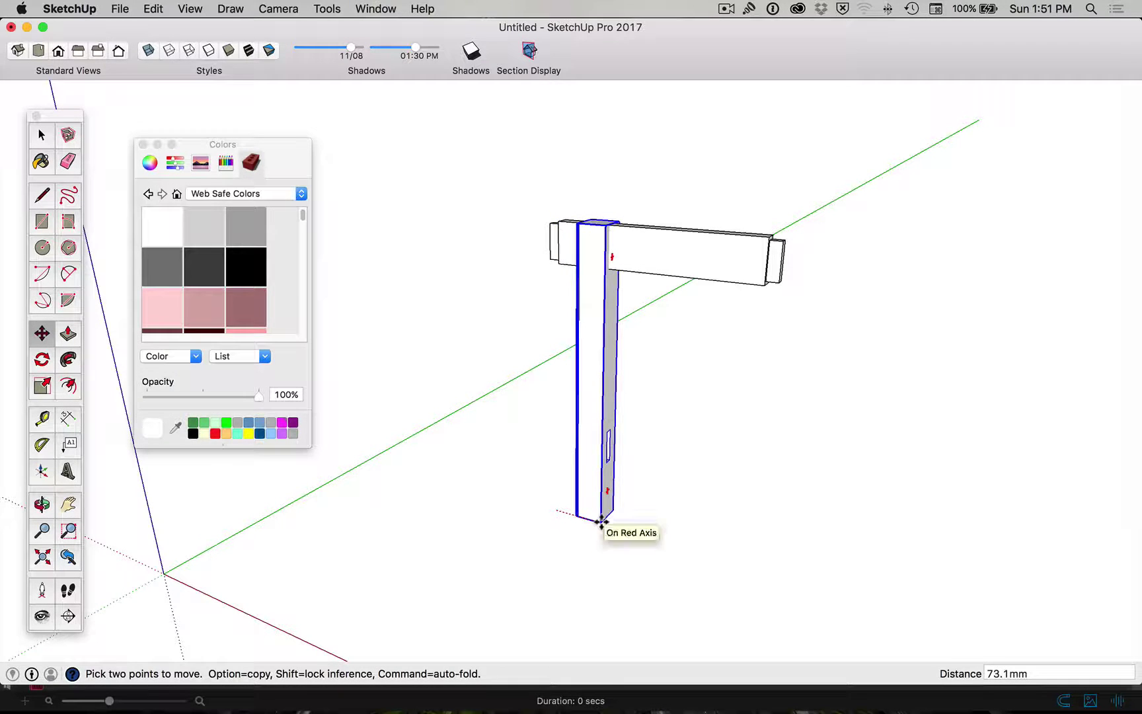
pyautogui.press('alt')
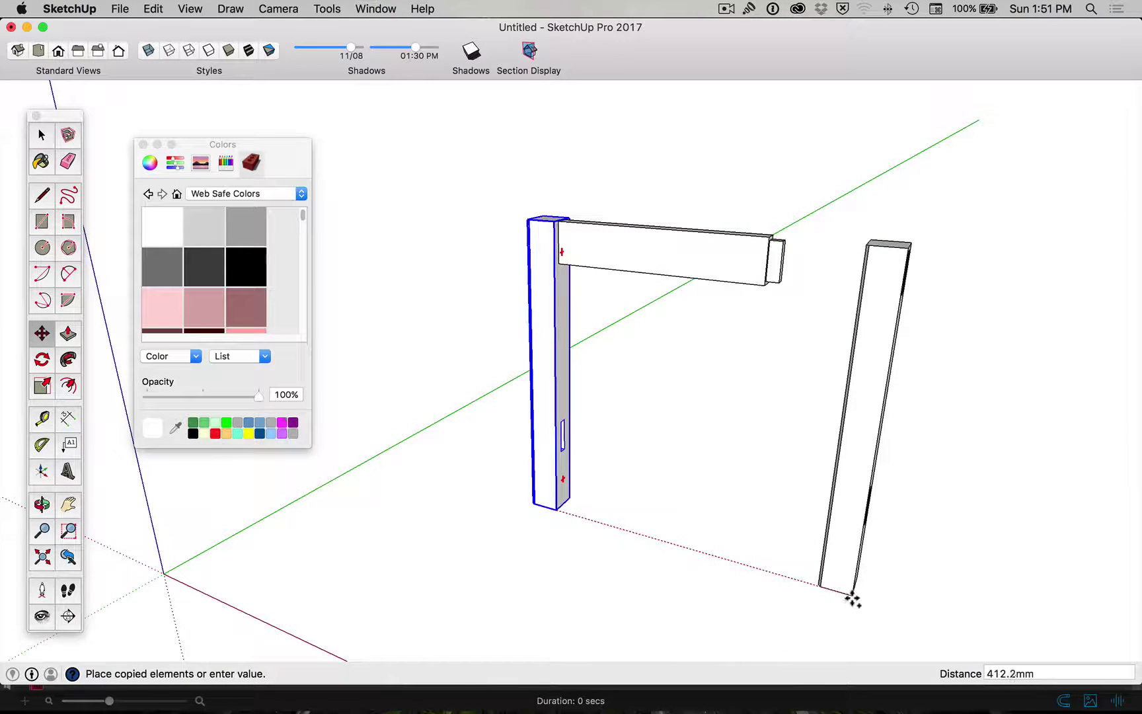
pyautogui.click(852, 598)
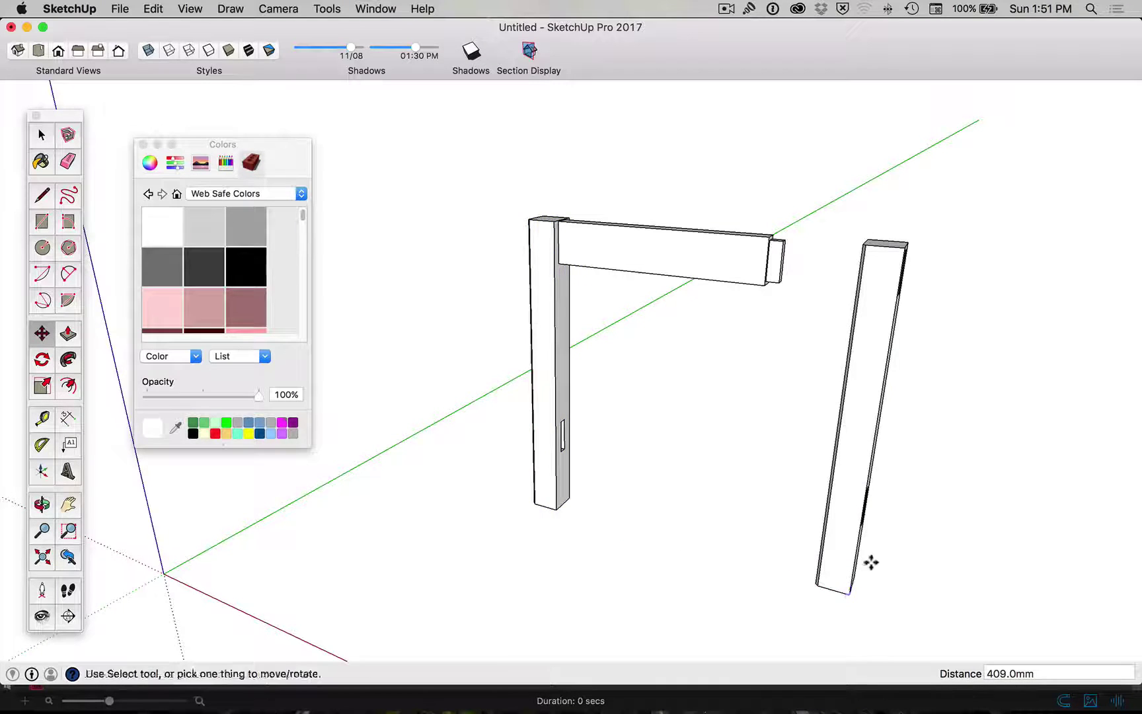
# Rotate the leg copy 90° about its vertical axis so its mortises face the rail's free tenon.
pyautogui.press('o')
pyautogui.moveTo(892, 363); pyautogui.dragTo(818, 543)
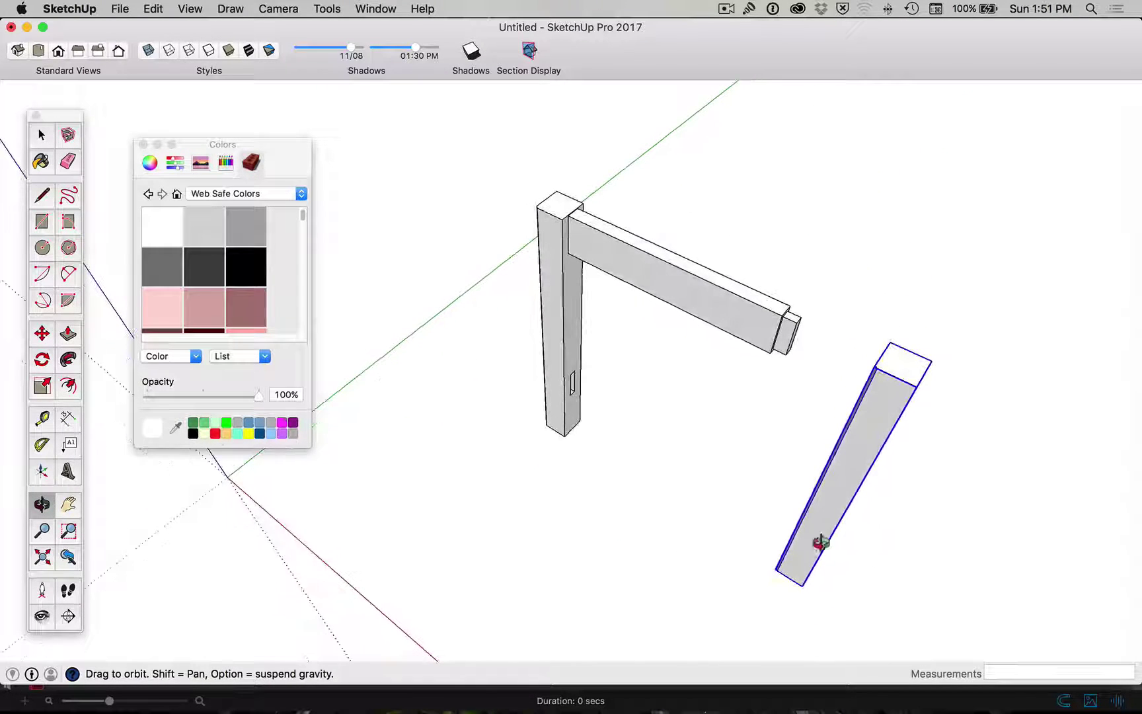
pyautogui.press('m')
pyautogui.press('q')
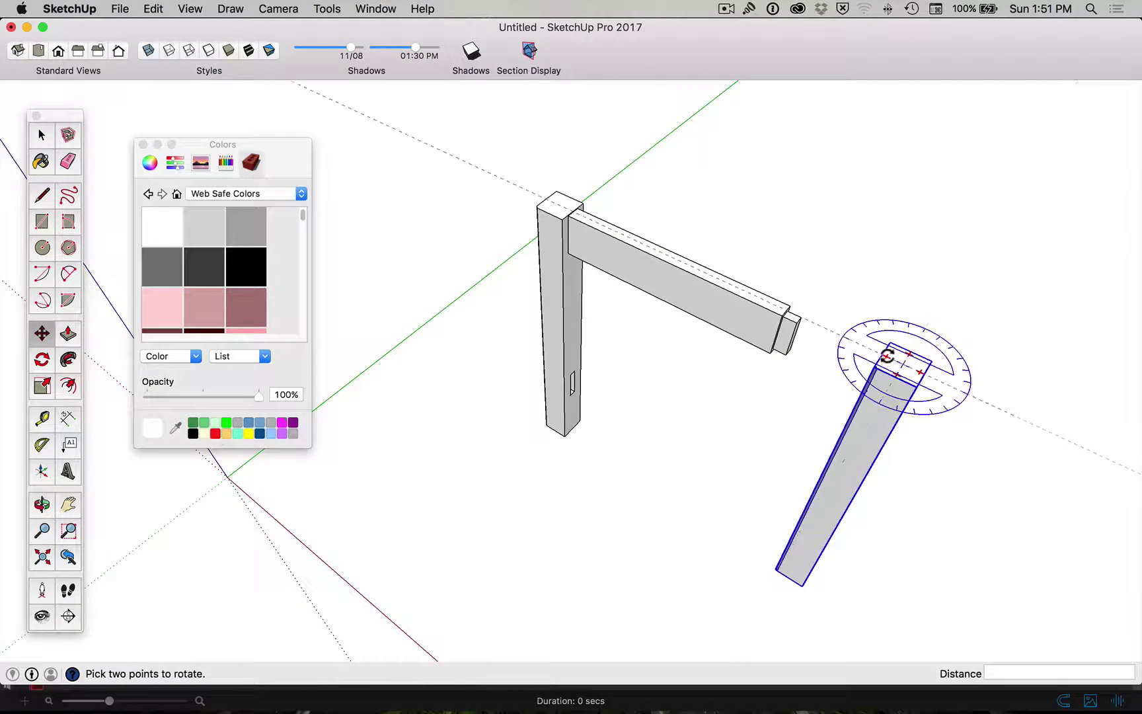
pyautogui.click(892, 370)
pyautogui.click(881, 385)
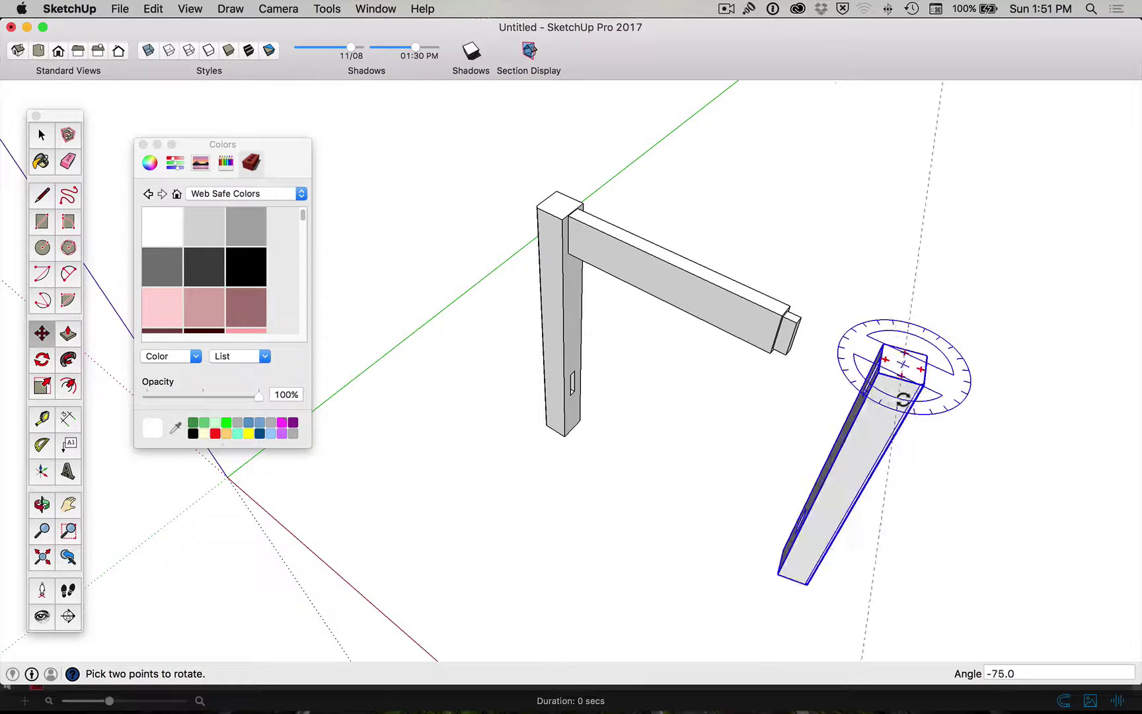
pyautogui.click(886, 399)
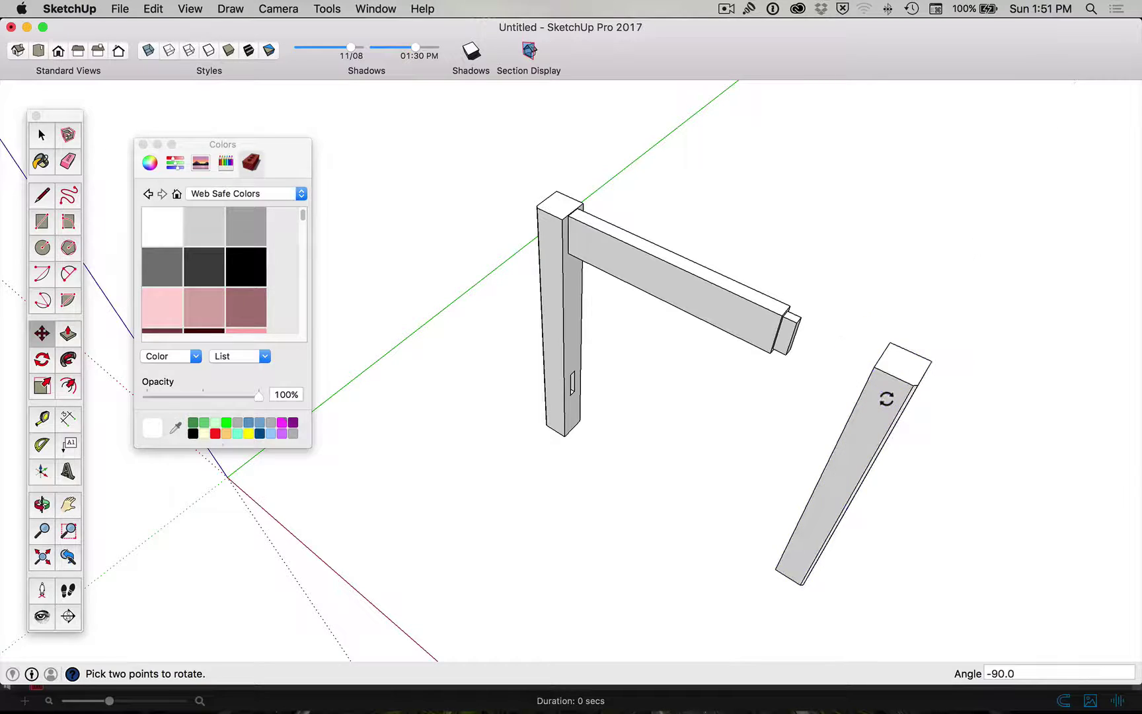
# Move the rotated leg copy 99 mm onto the rail's free tenon, using X-ray view to align its top mortise with the tenon.
pyautogui.press('m')
pyautogui.press('o')
pyautogui.moveTo(808, 360); pyautogui.dragTo(1087, 387)
pyautogui.moveTo(941, 319); pyautogui.dragTo(818, 224)
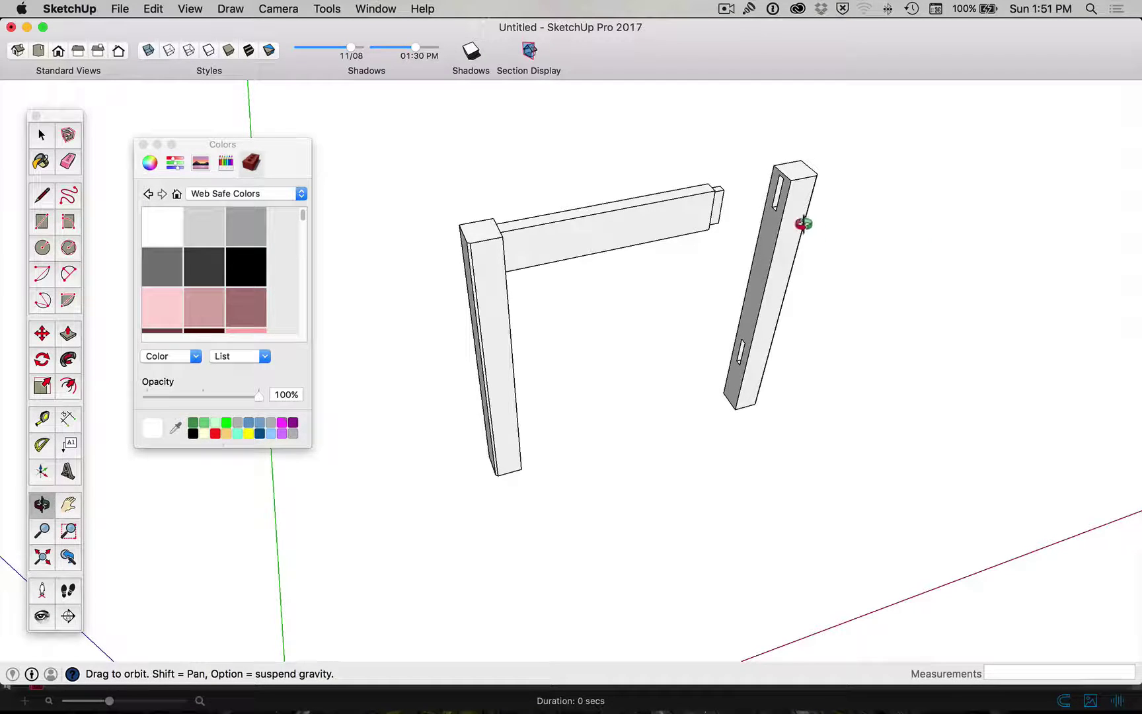
pyautogui.scroll(5, 785, 194)
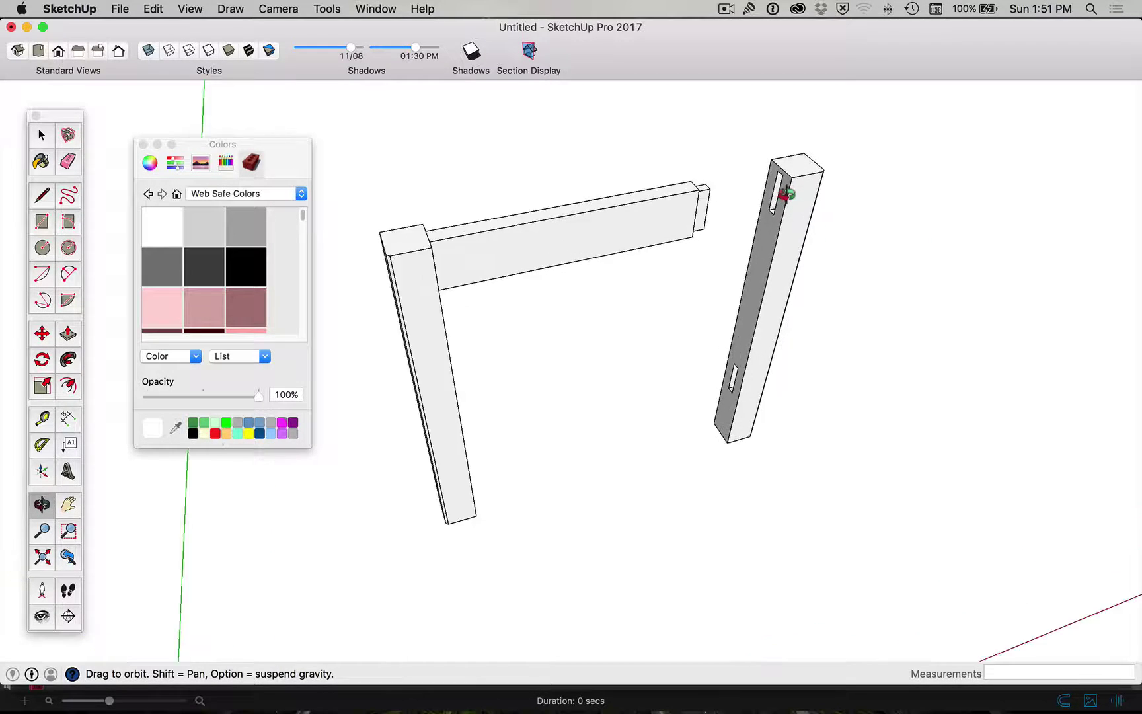
pyautogui.click(146, 51)
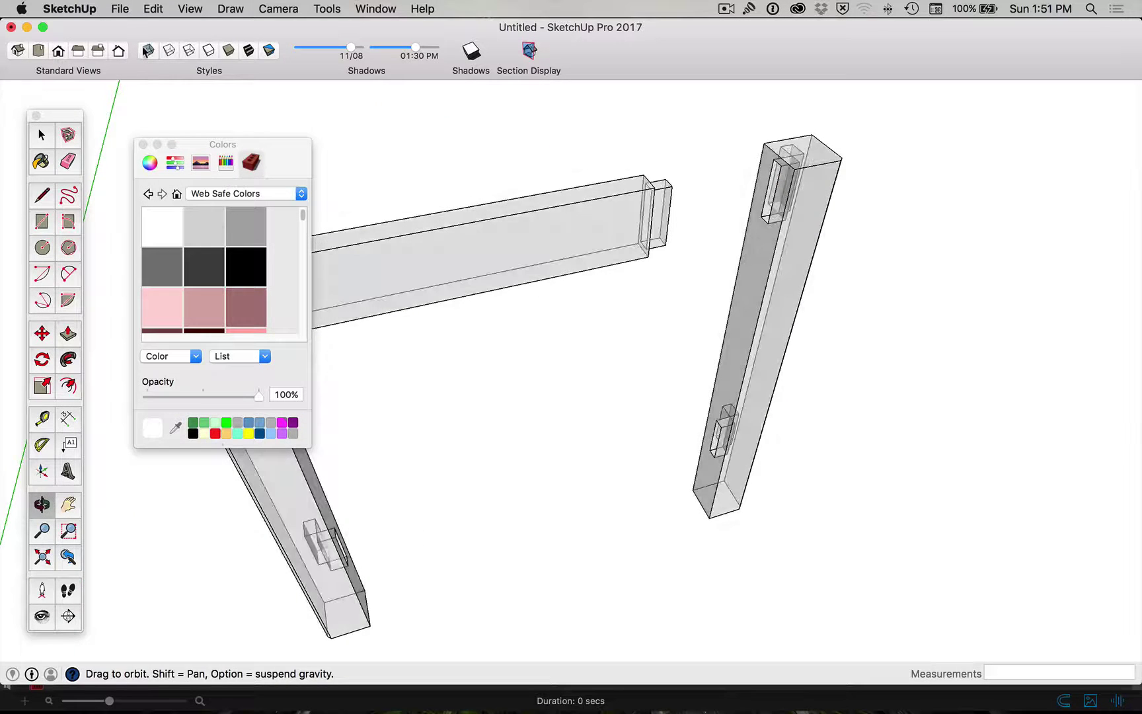
pyautogui.scroll(5, 762, 185)
pyautogui.scroll(3, 761, 185)
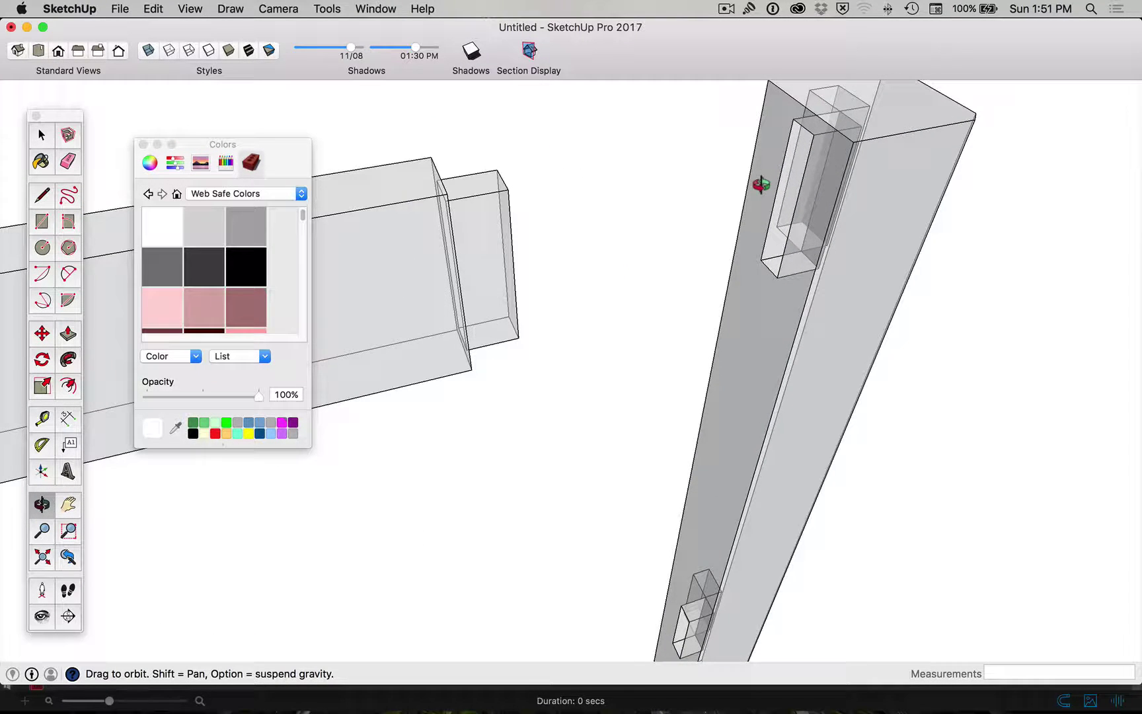
pyautogui.press('m')
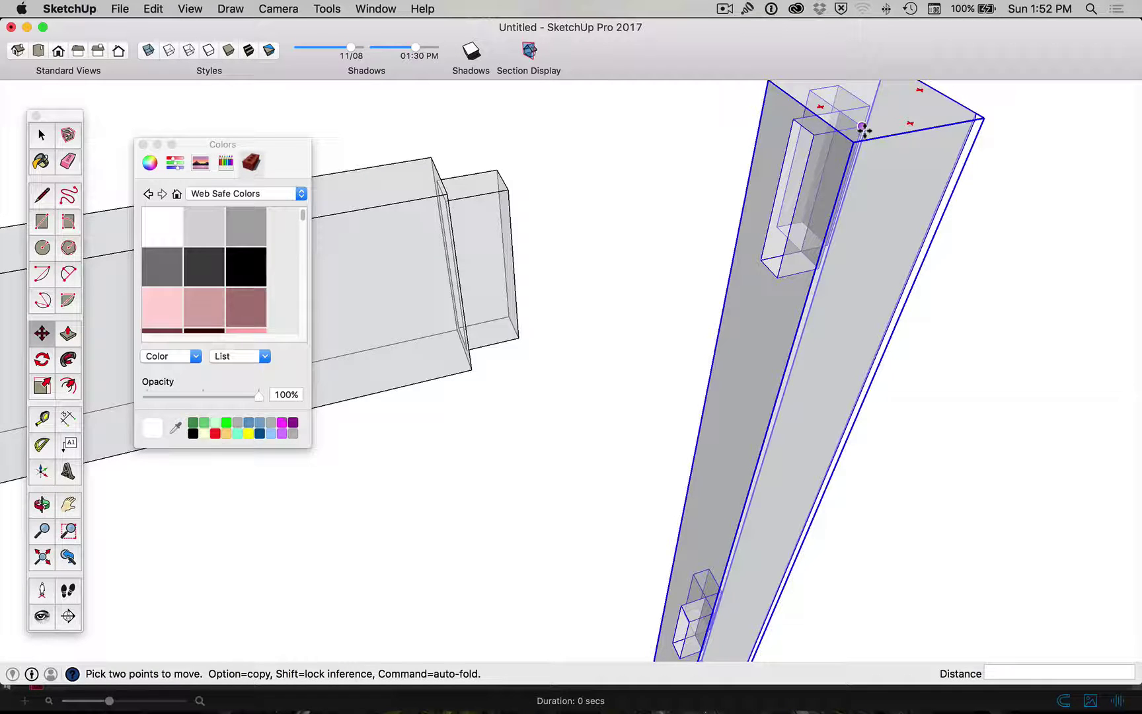
pyautogui.click(862, 126)
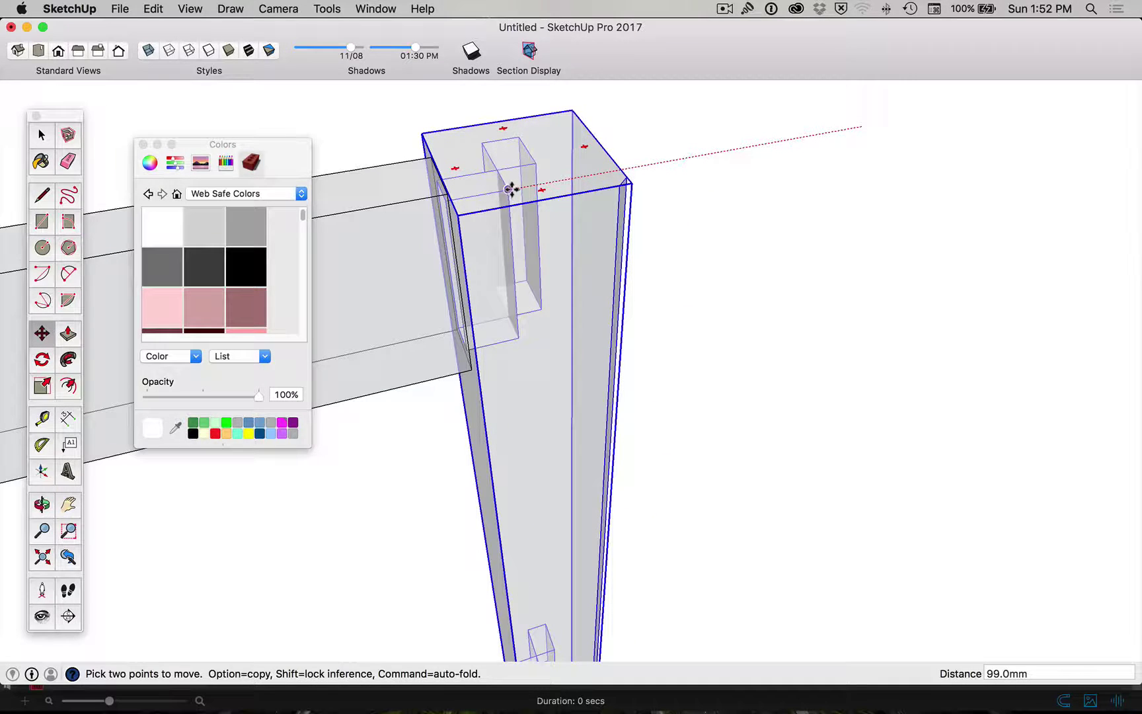
pyautogui.click(505, 188)
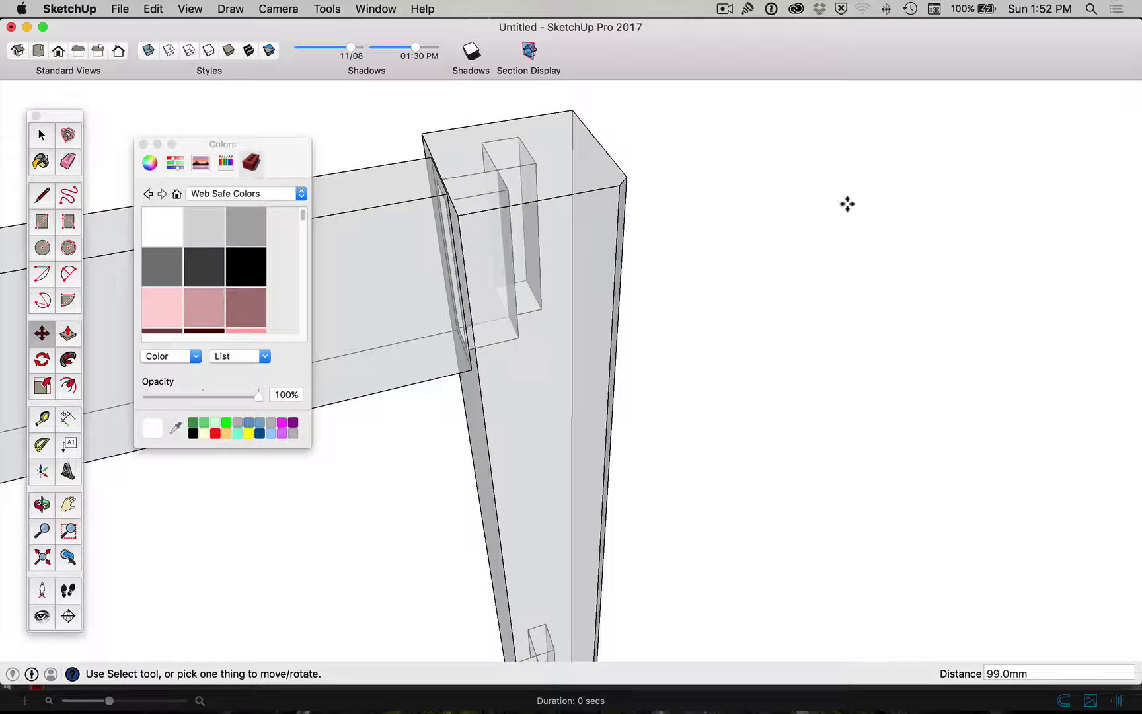
pyautogui.press('space')
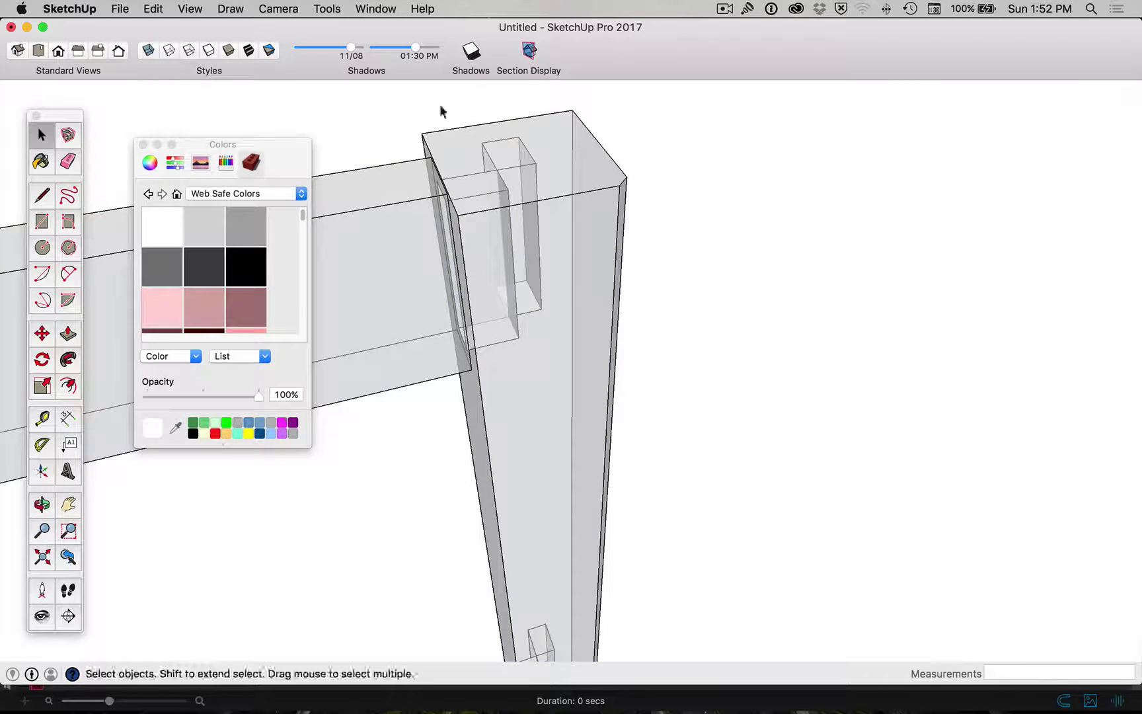
pyautogui.click(145, 51)
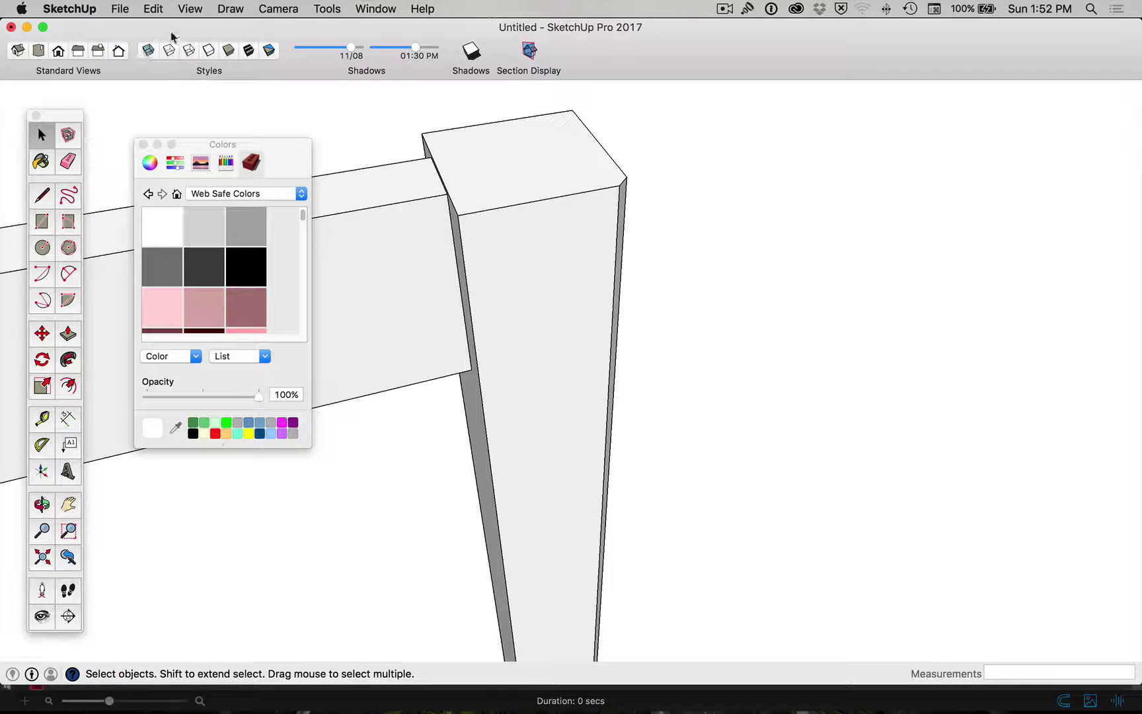
# View the available tool sets in the toolbar customization sheet, including Styles, and close it.
pyautogui.click(189, 8)
pyautogui.moveTo(198, 29)
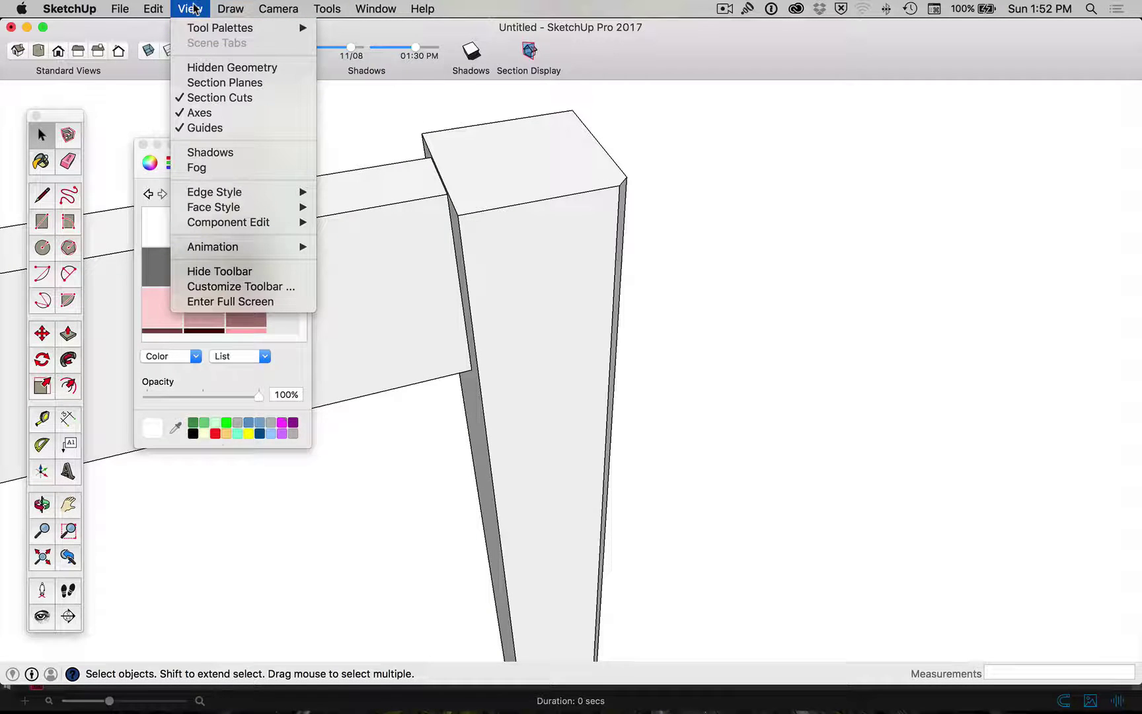
pyautogui.click(254, 290)
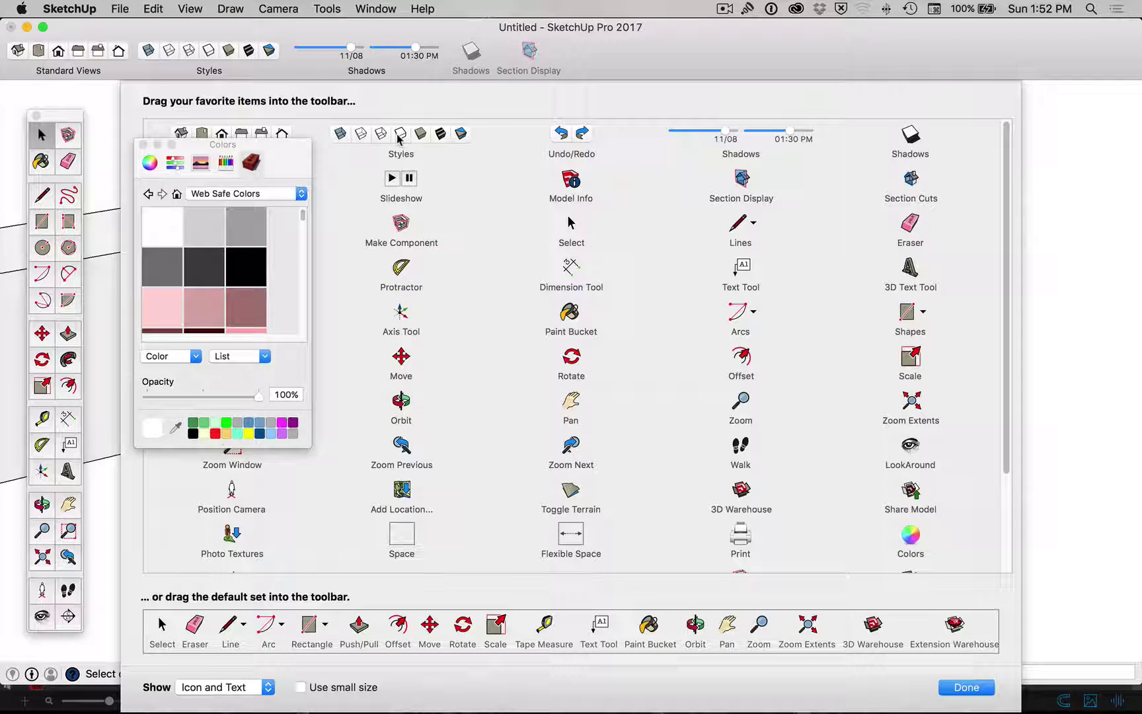
pyautogui.click(973, 692)
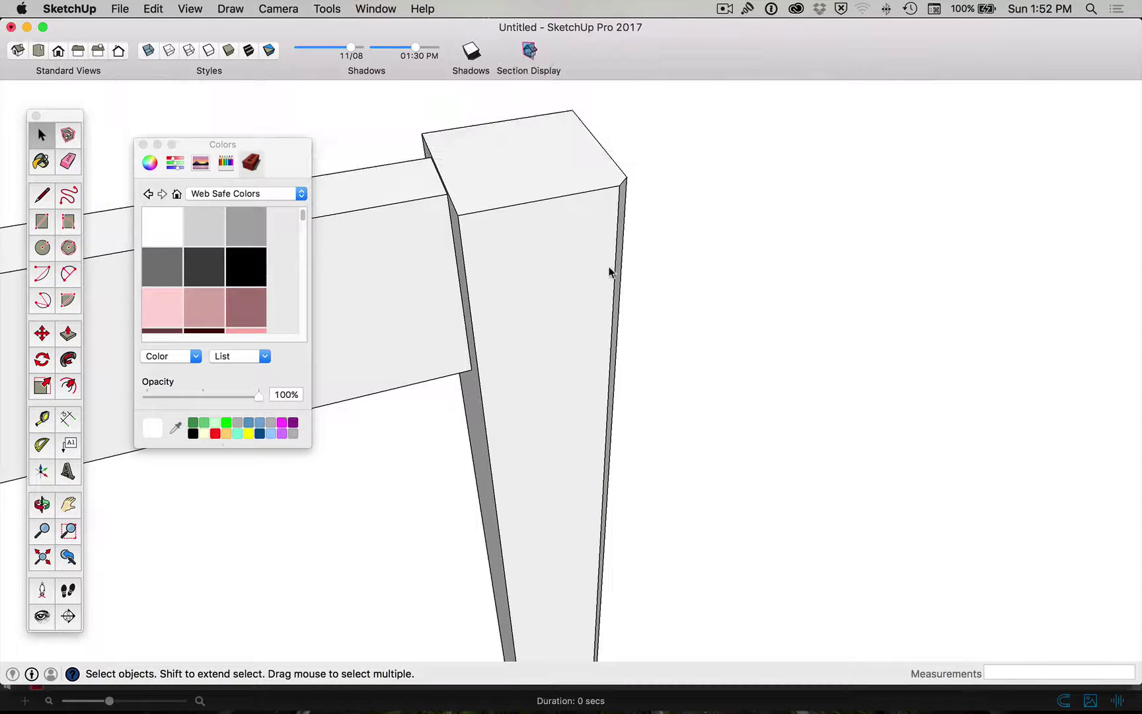
# Measure the distance between the bottom ends of the leg copy's upper and lower mortises in X-ray view.
pyautogui.press('h')
pyautogui.moveTo(385, 243); pyautogui.dragTo(889, 453)
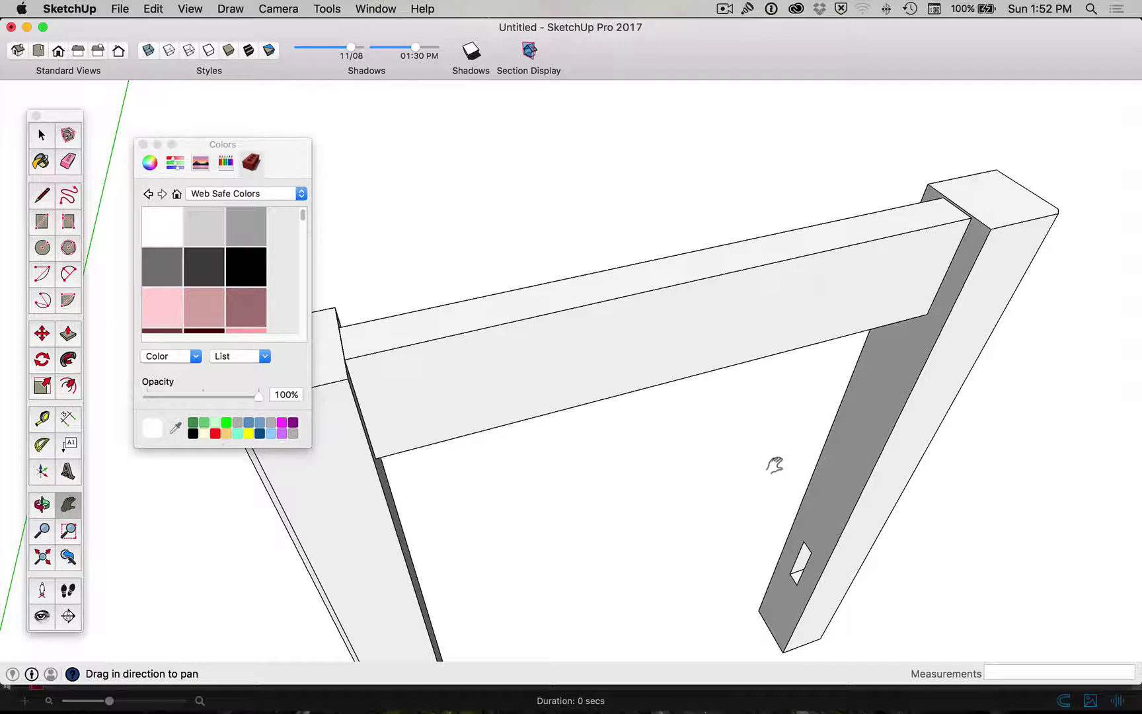
pyautogui.press('space')
pyautogui.click(151, 52)
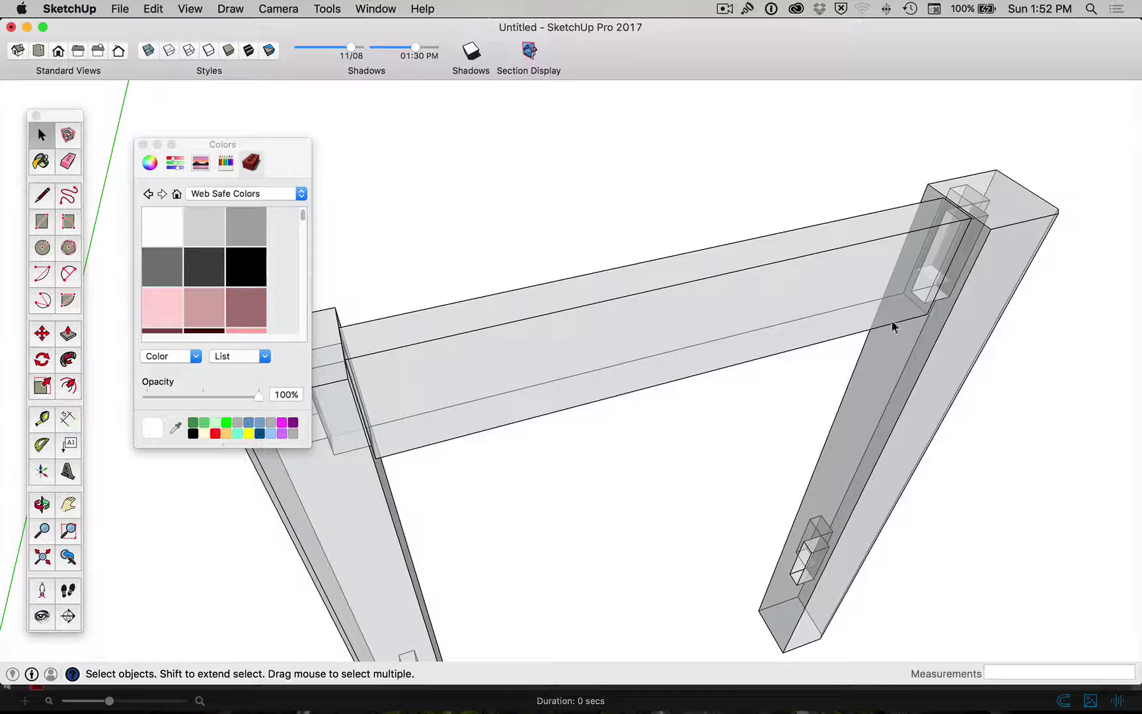
pyautogui.keyDown('shift'); pyautogui.moveTo(869, 344); pyautogui.dragTo(873, 169, button='middle'); pyautogui.keyUp('shift')
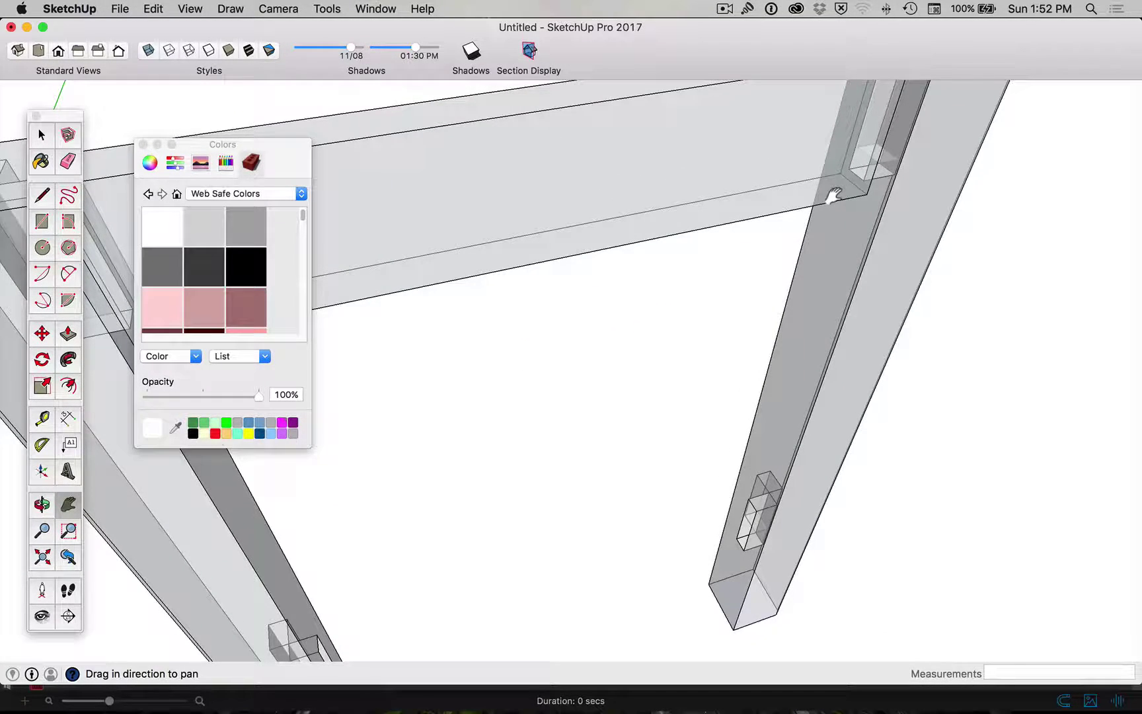
pyautogui.press('t')
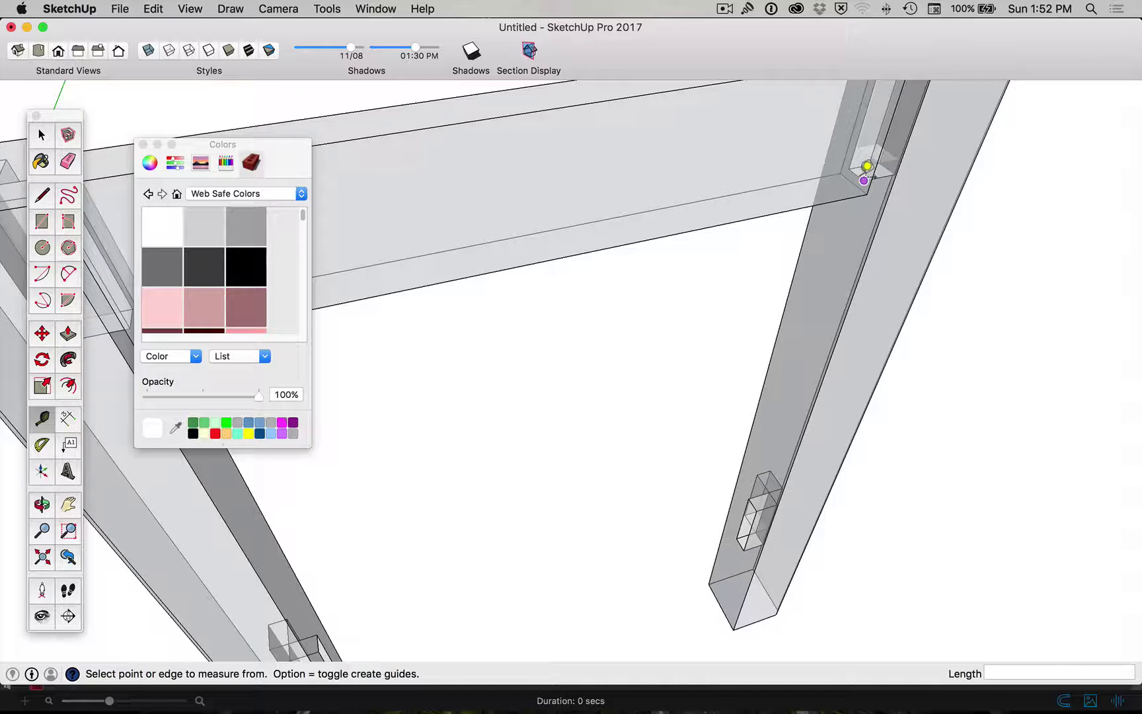
pyautogui.click(848, 168)
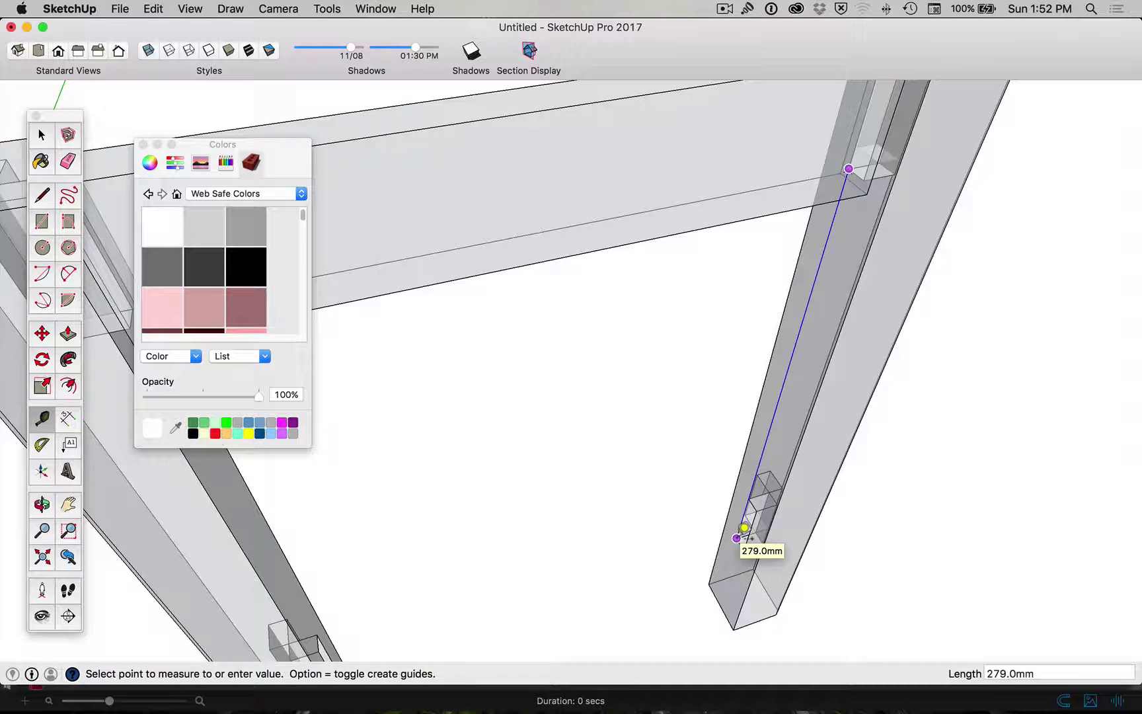
pyautogui.click(763, 482)
pyautogui.press('space')
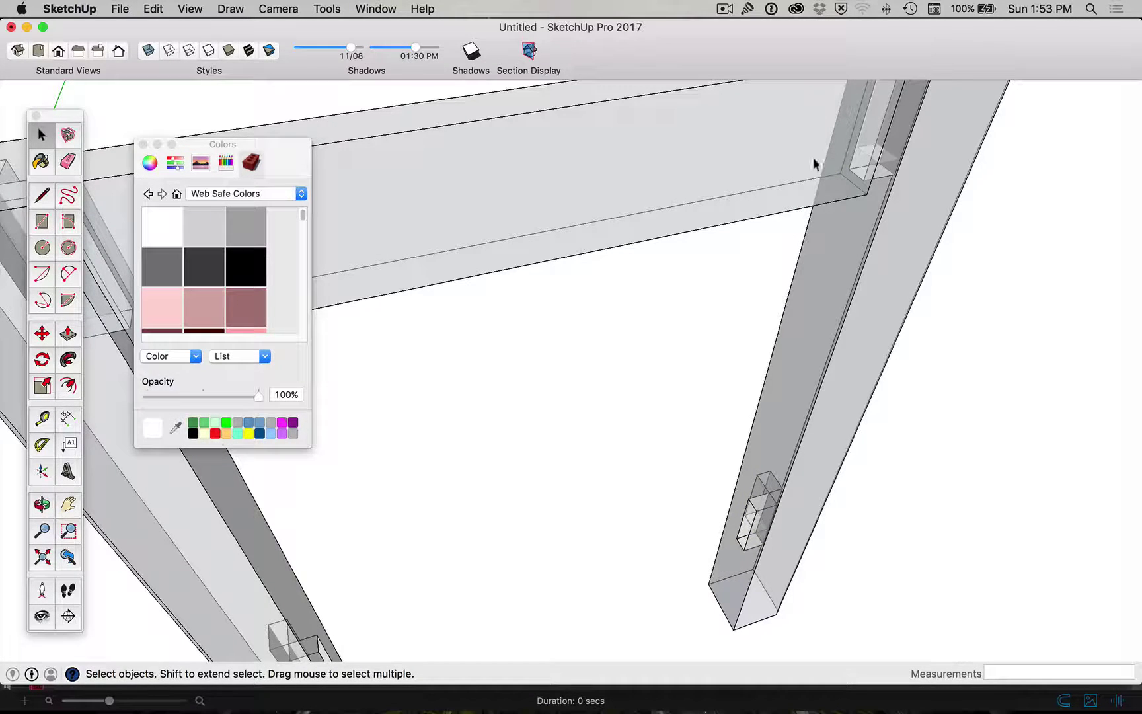
# Copy the top rail 279 mm straight down so its tenons sit in the lower mortises of both legs.
pyautogui.click(772, 211)
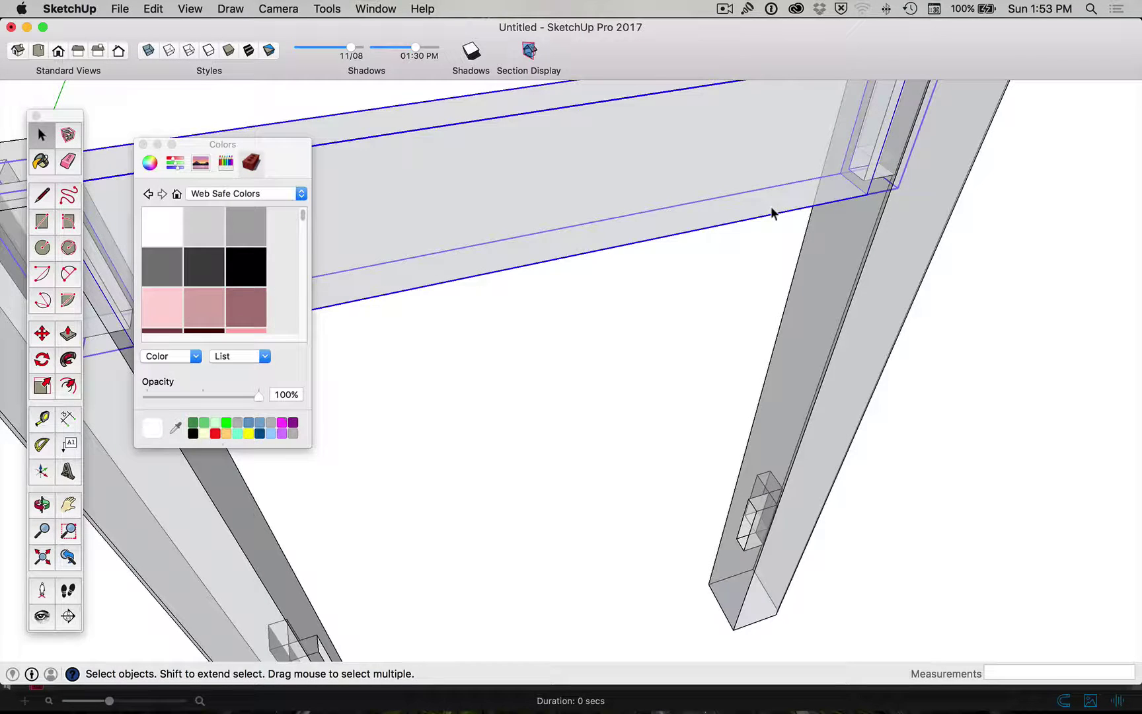
pyautogui.press('m')
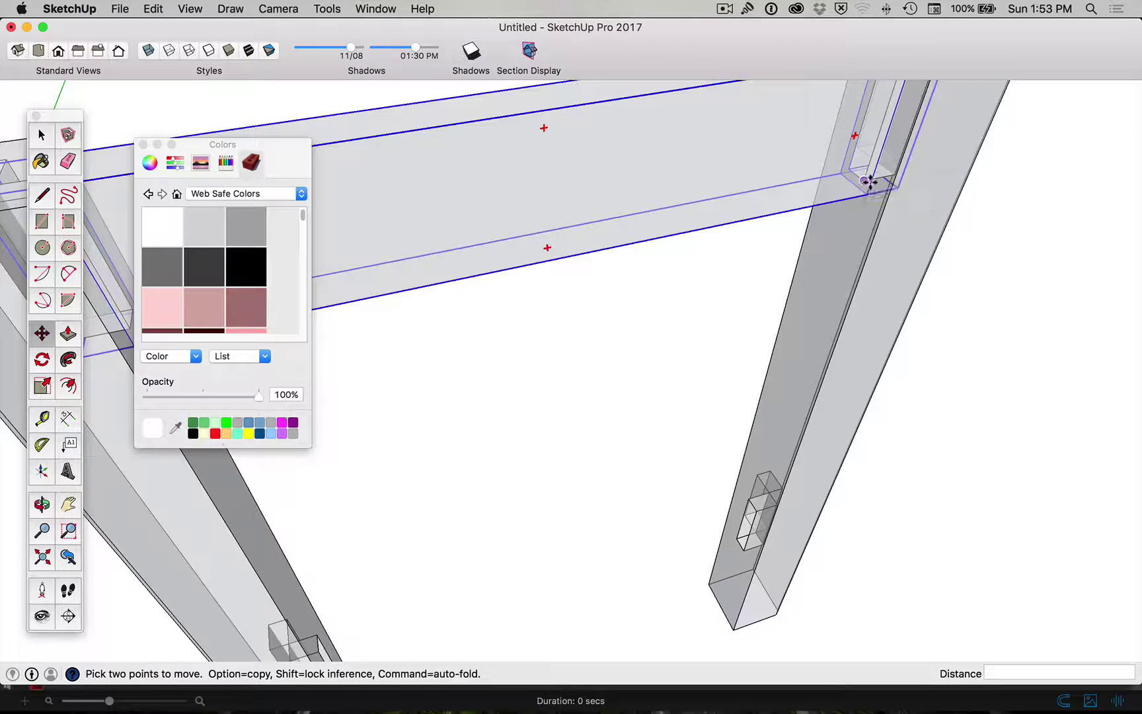
pyautogui.click(863, 182)
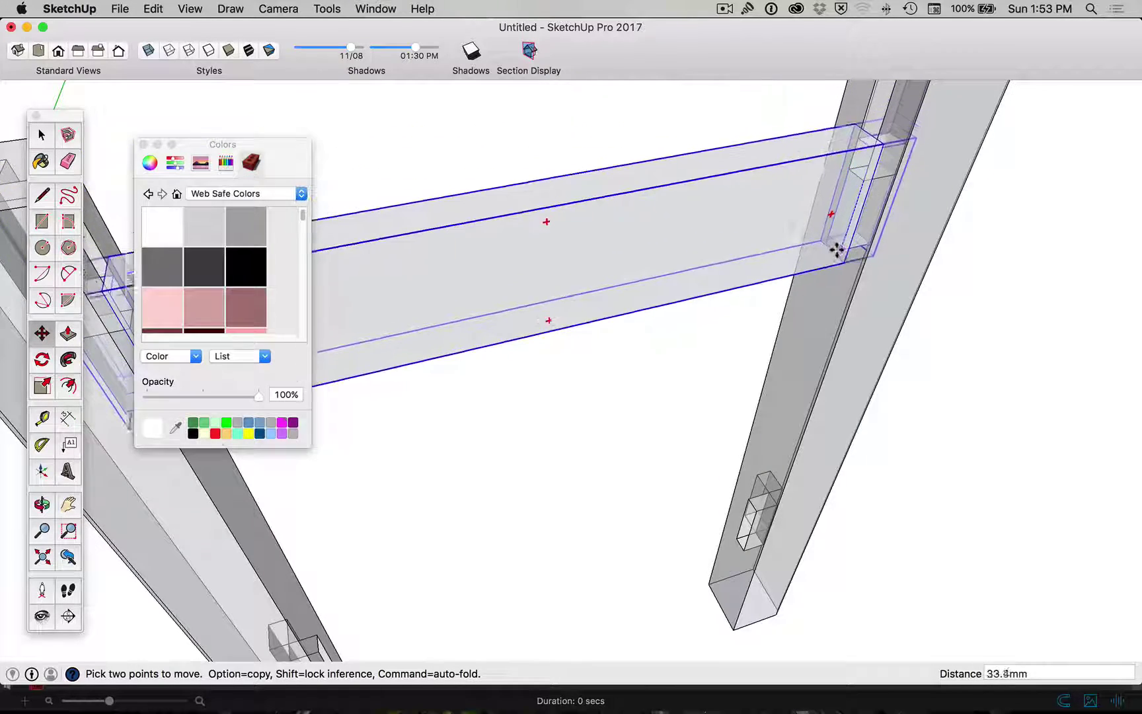
pyautogui.press('alt')
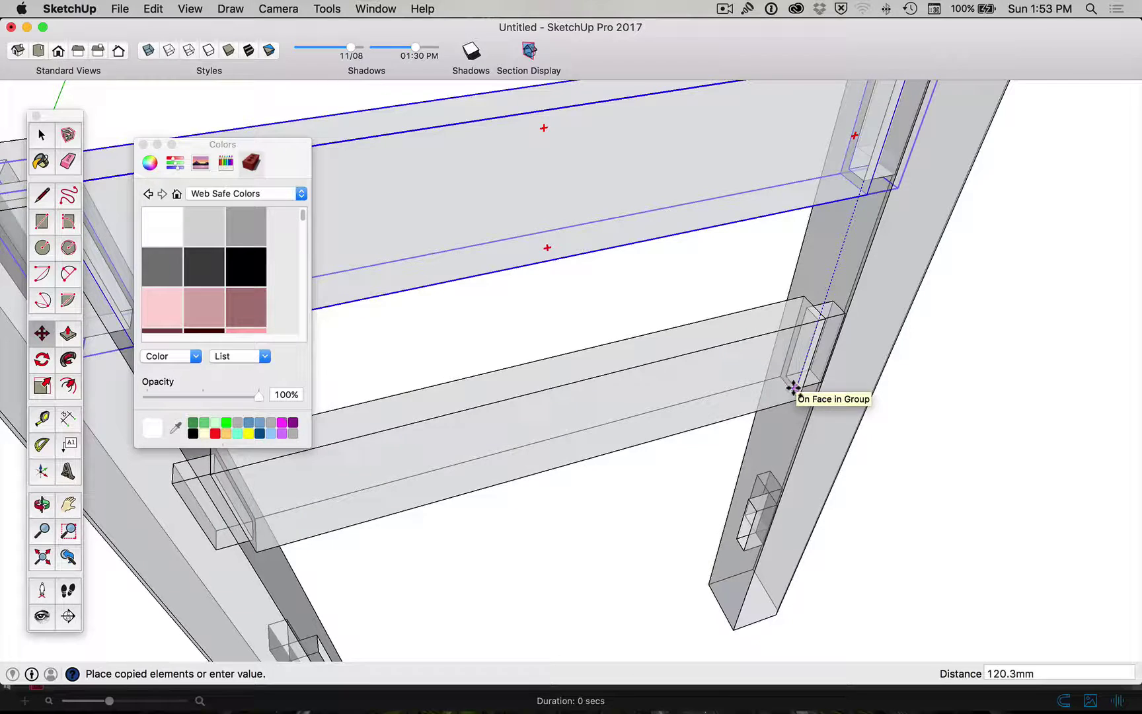
pyautogui.write('279')
pyautogui.press('Return')
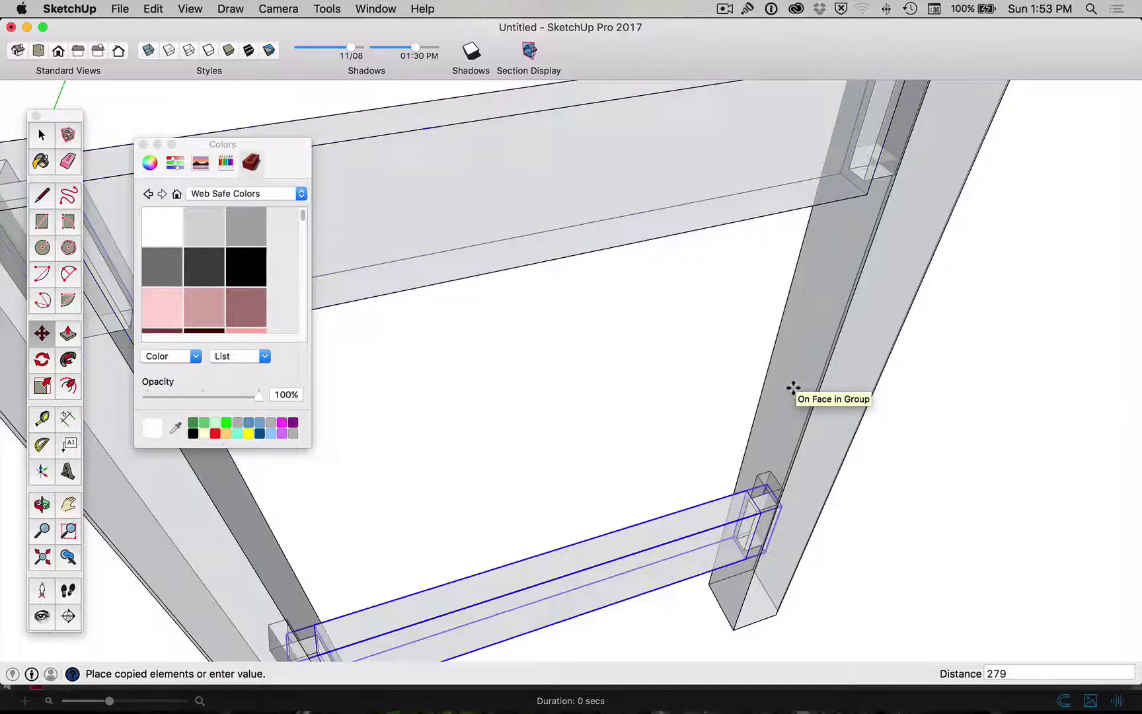
pyautogui.press('space')
pyautogui.click(891, 479)
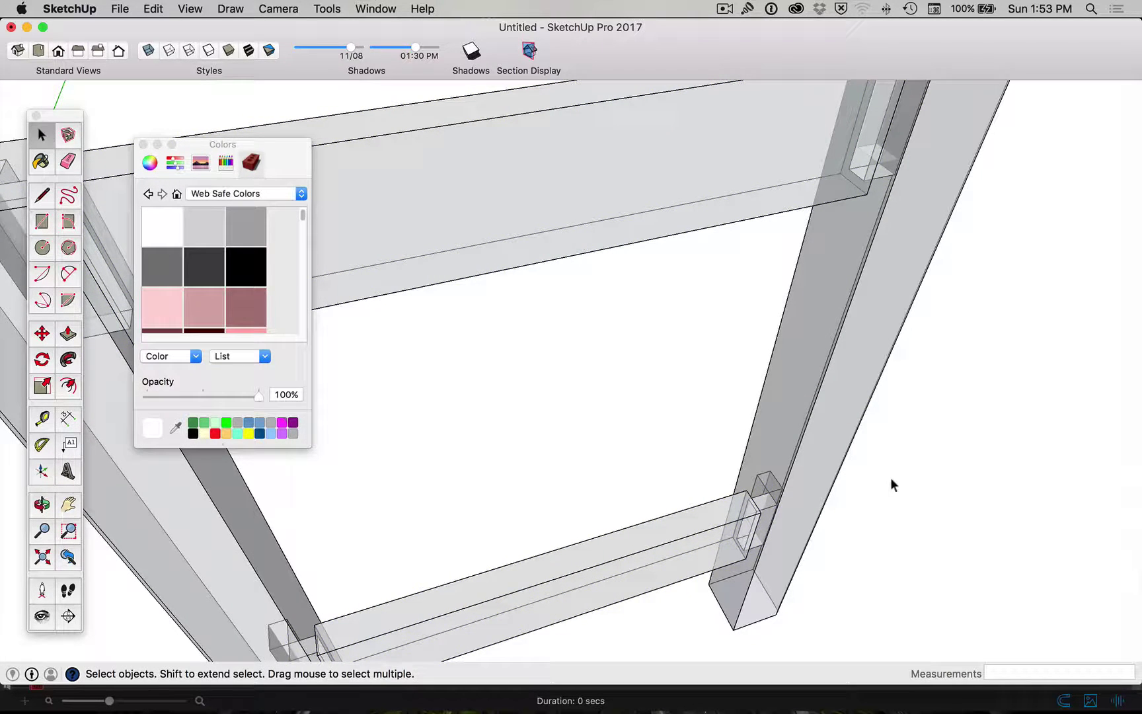
# Turn off X-ray view and inspect the assembled side frame from the side with the open mortises.
pyautogui.scroll(-5, 890, 485)
pyautogui.scroll(-3, 799, 531)
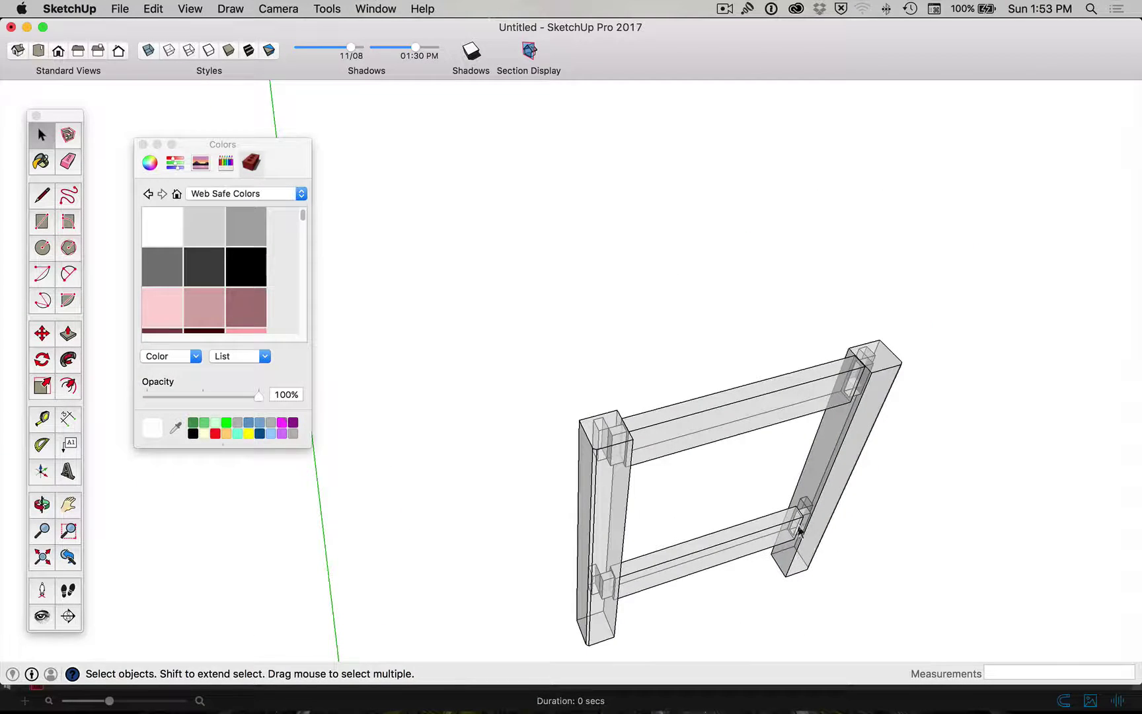
pyautogui.click(152, 57)
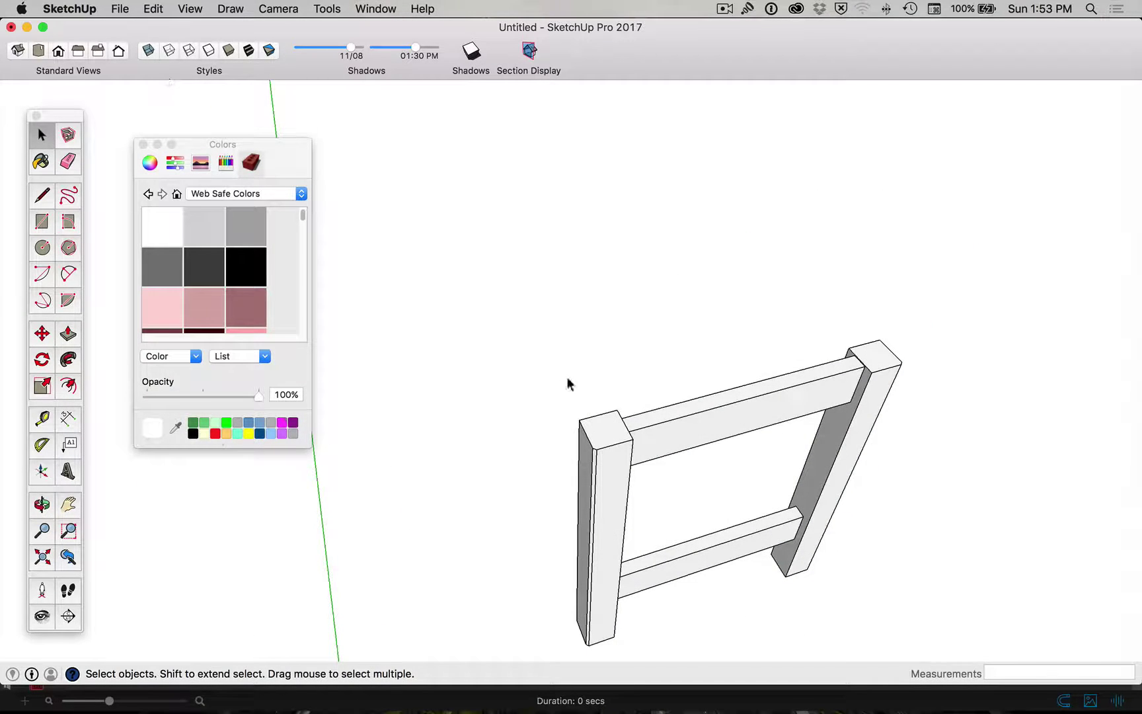
pyautogui.press('o')
pyautogui.moveTo(563, 270); pyautogui.dragTo(650, 556)
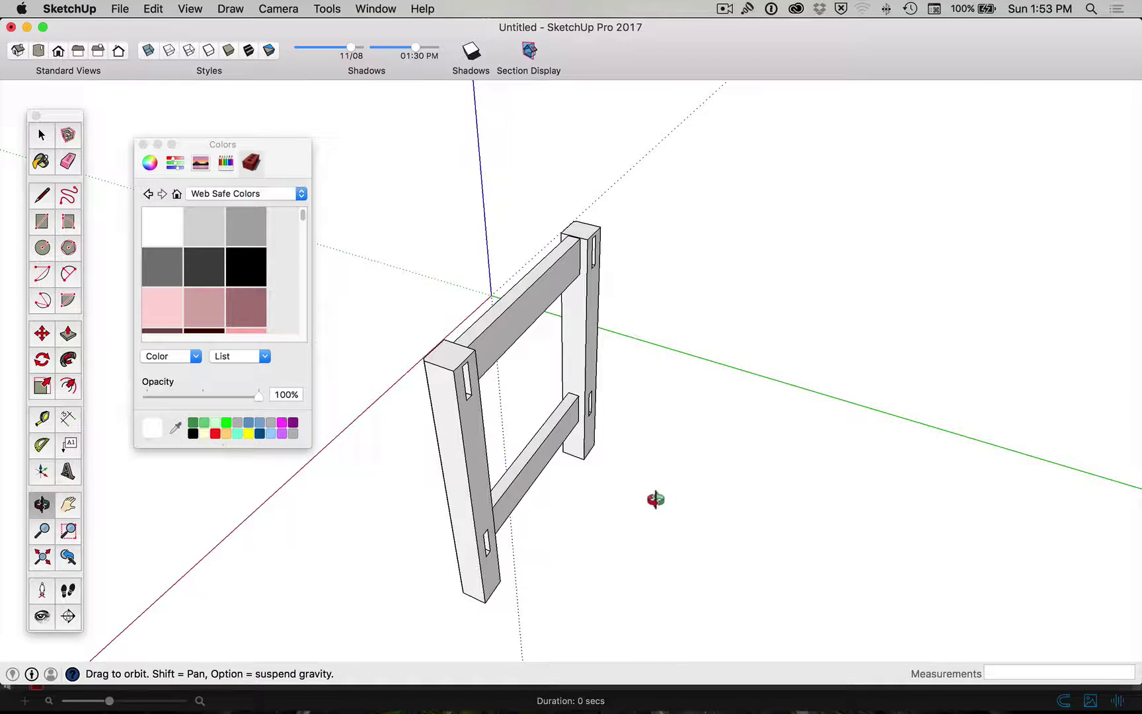
pyautogui.press('space')
pyautogui.moveTo(337, 118); pyautogui.dragTo(752, 647)
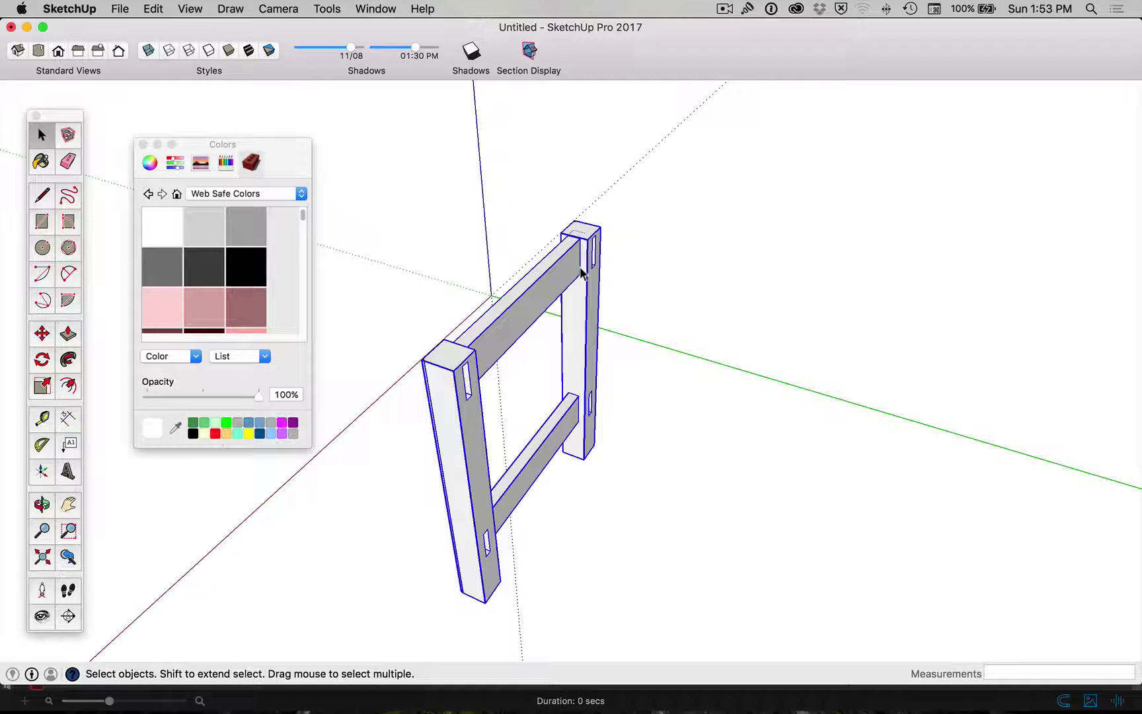
pyautogui.click(656, 413)
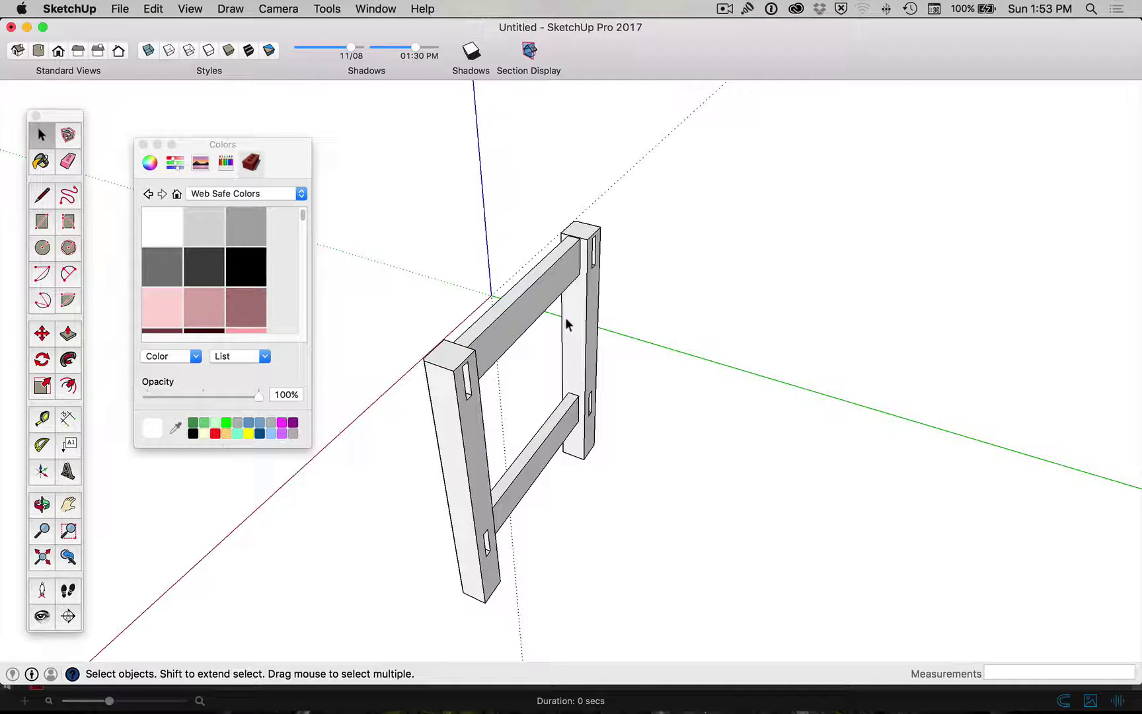
# Measure the distance between the two legs along the upper rail.
pyautogui.press('t')
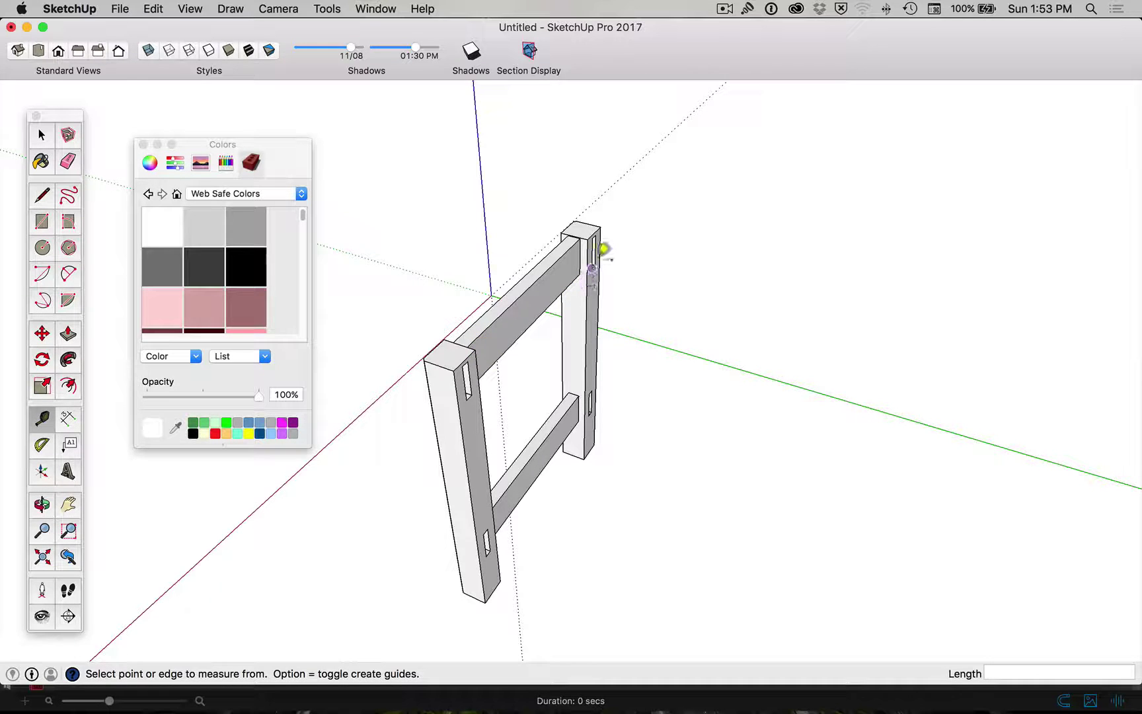
pyautogui.click(590, 236)
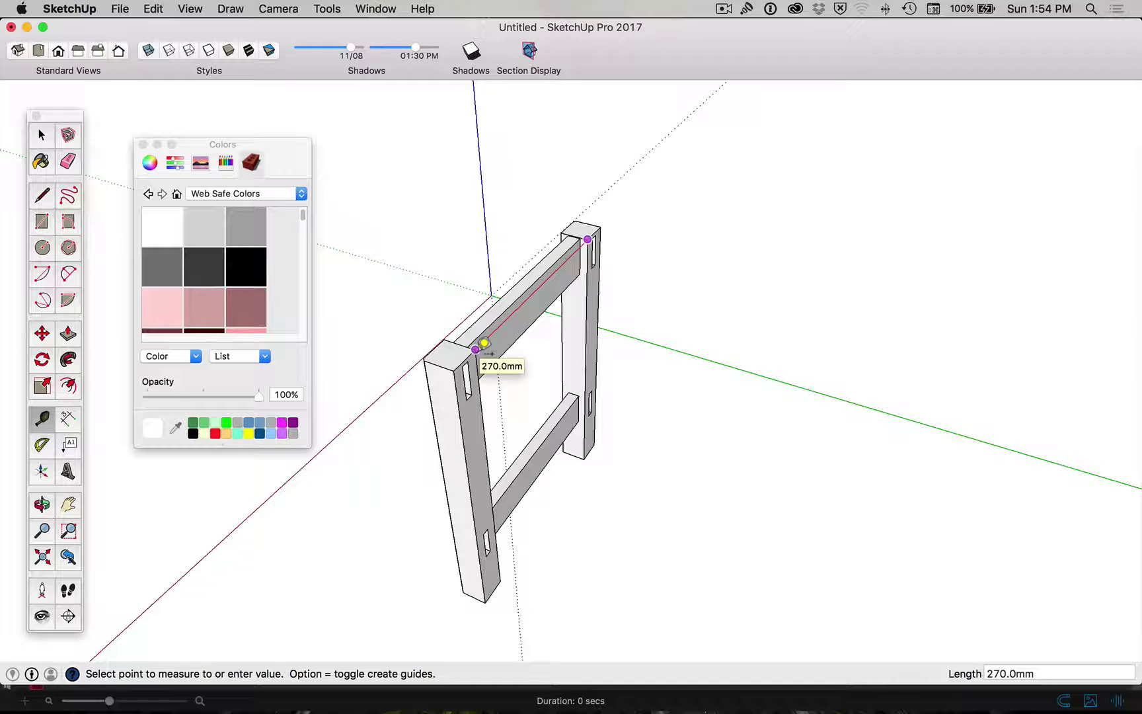
pyautogui.press('space')
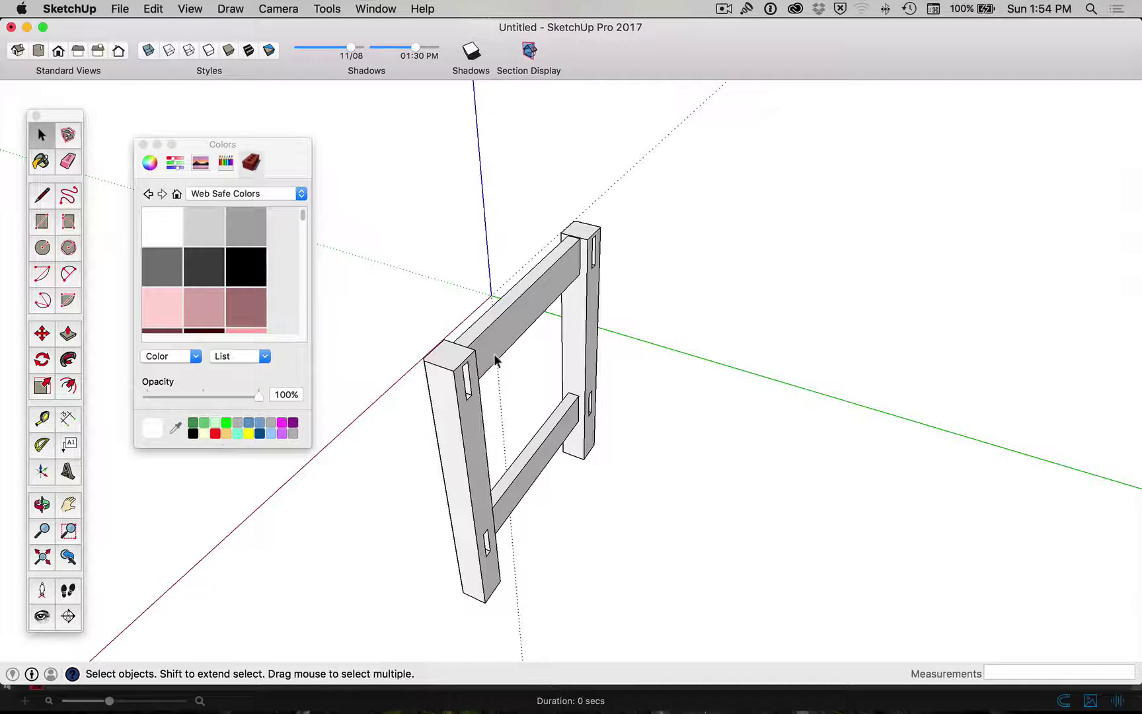
# Copy the complete side frame 270 mm along the green axis for the opposite side.
pyautogui.moveTo(374, 155); pyautogui.dragTo(663, 626)
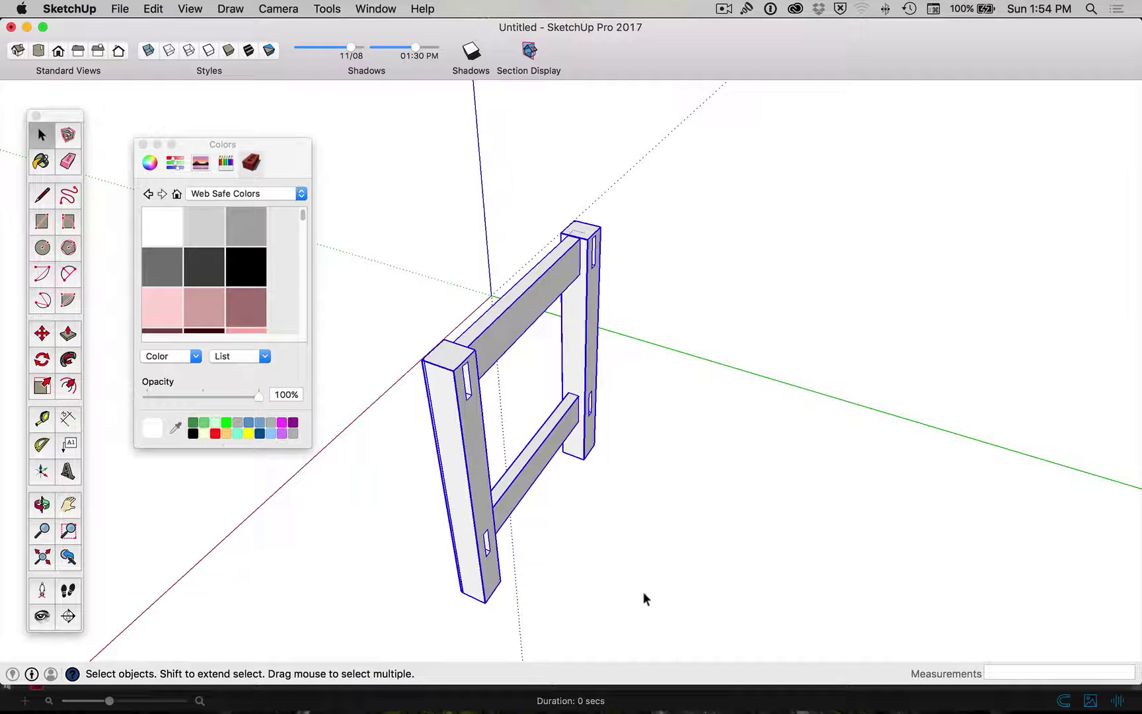
pyautogui.press('m')
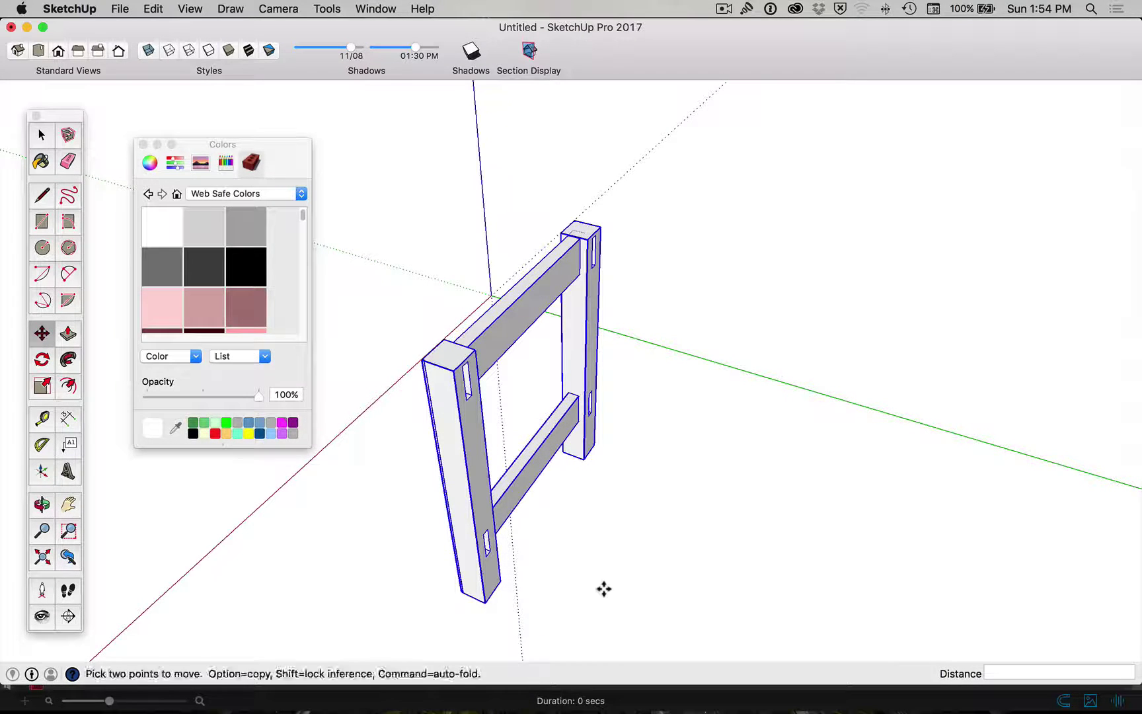
pyautogui.click(483, 599)
pyautogui.press('alt')
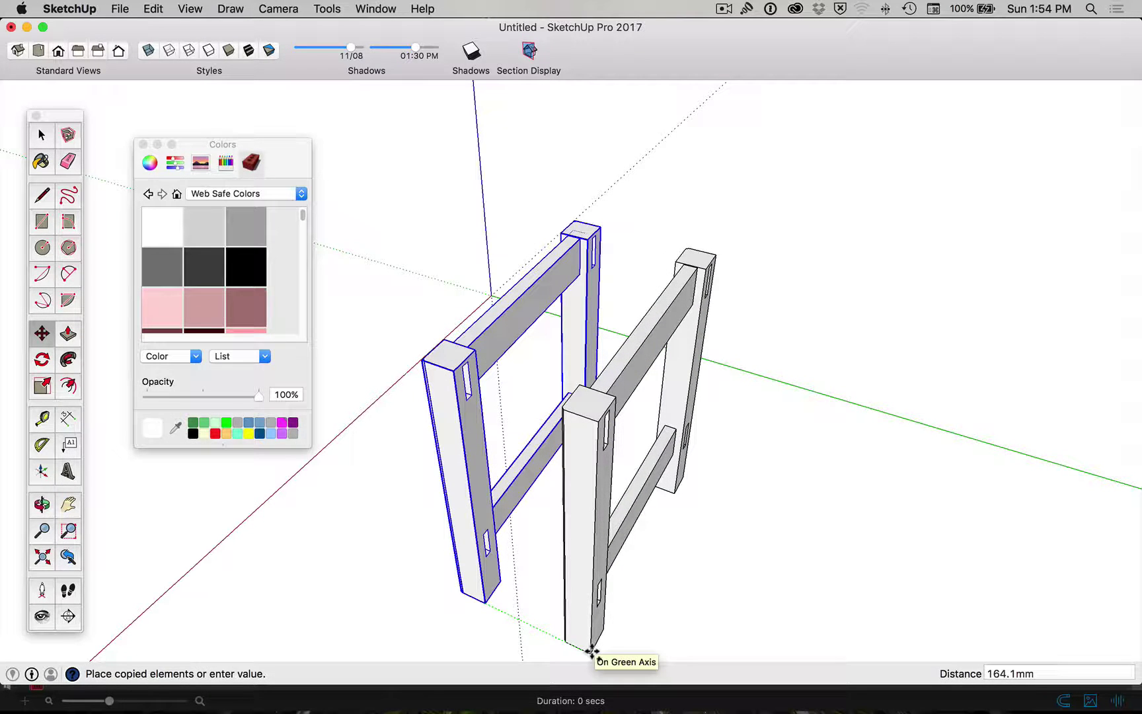
pyautogui.write('270')
pyautogui.press('Return')
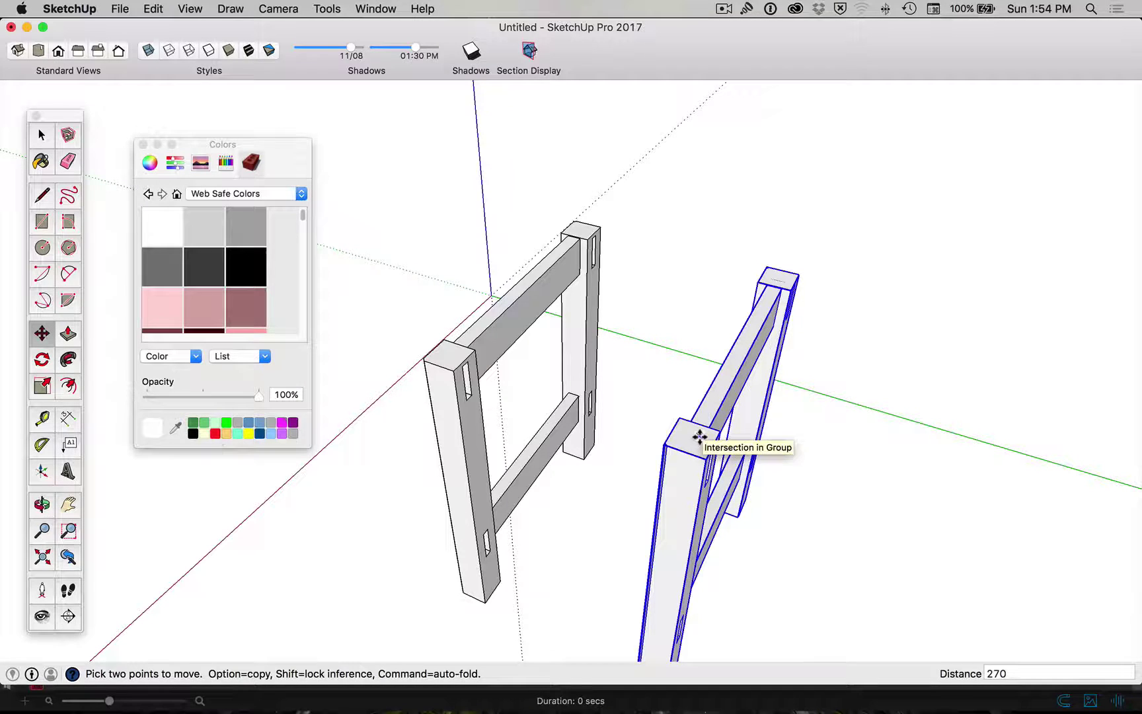
pyautogui.press('space')
pyautogui.click(790, 458)
pyautogui.click(705, 453)
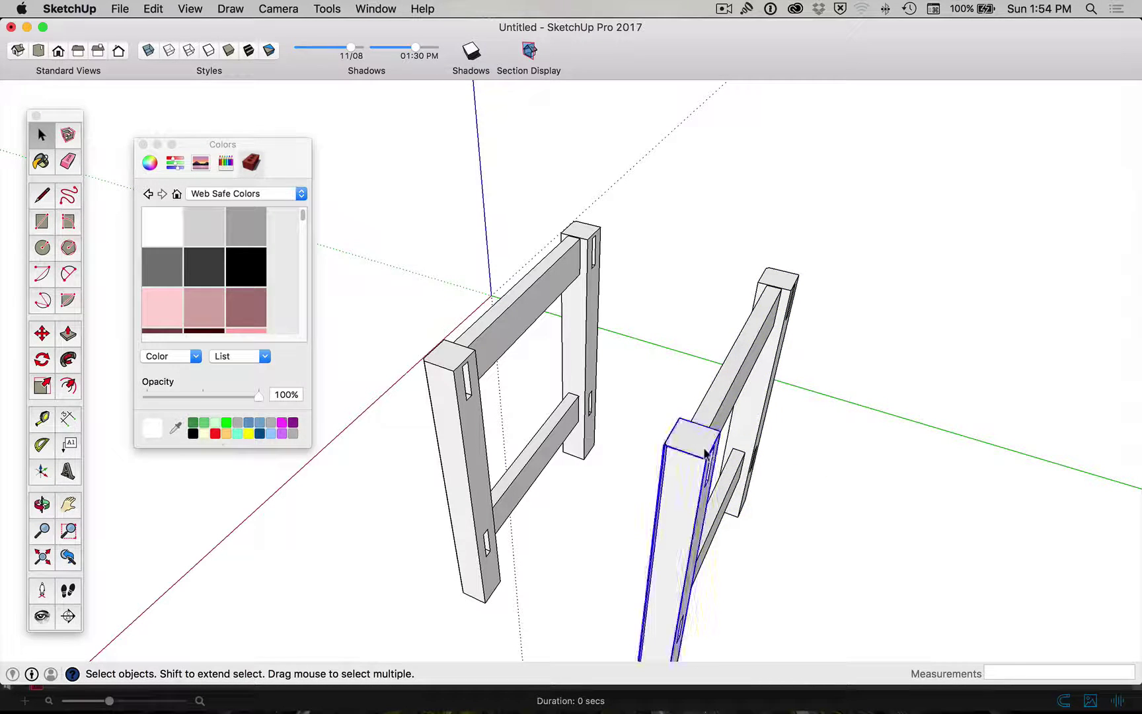
pyautogui.press('q')
pyautogui.press('m')
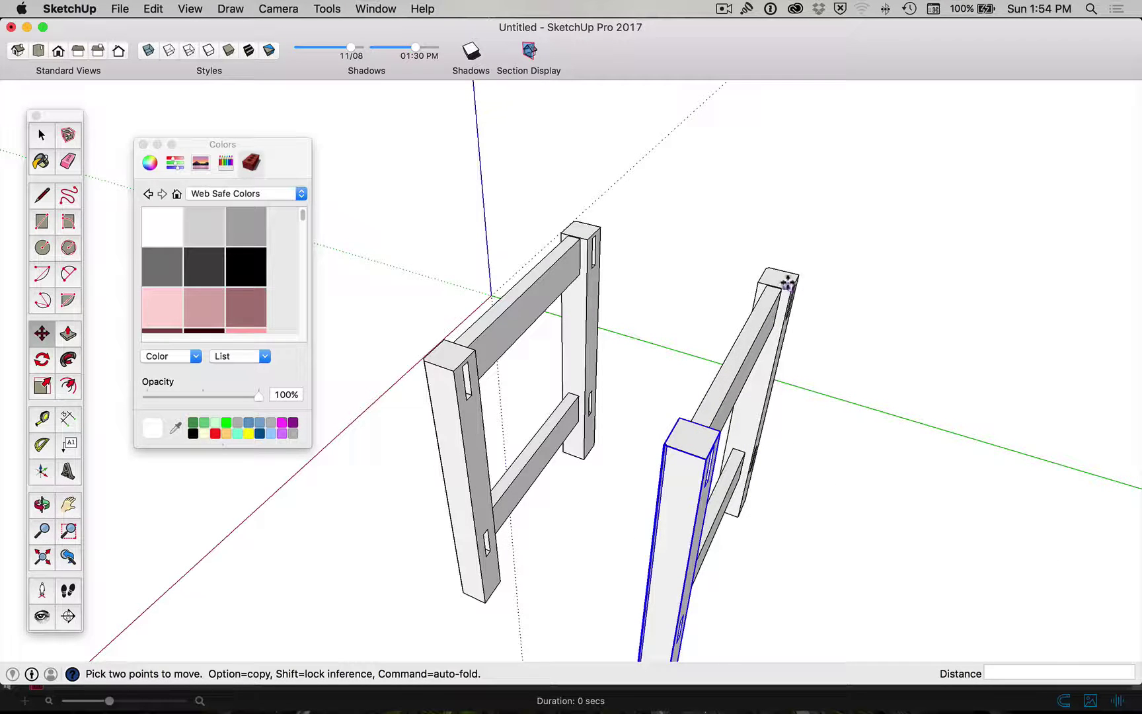
pyautogui.press('space')
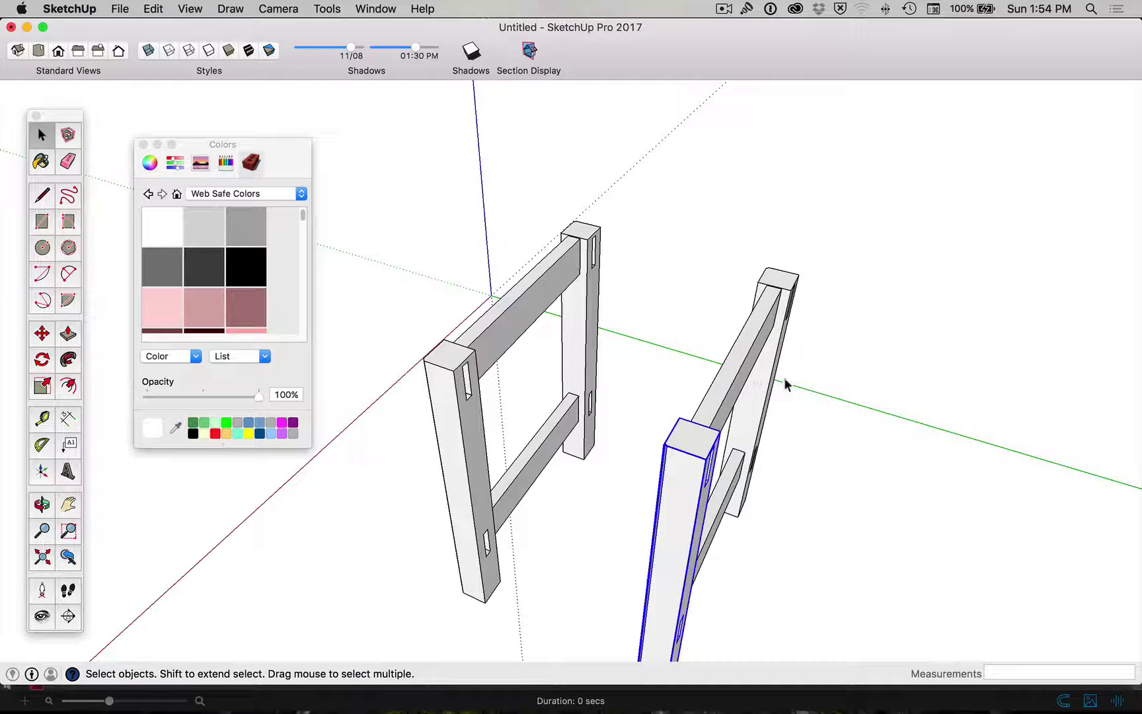
pyautogui.click(785, 379)
pyautogui.click(747, 367)
pyautogui.doubleClick(752, 370)
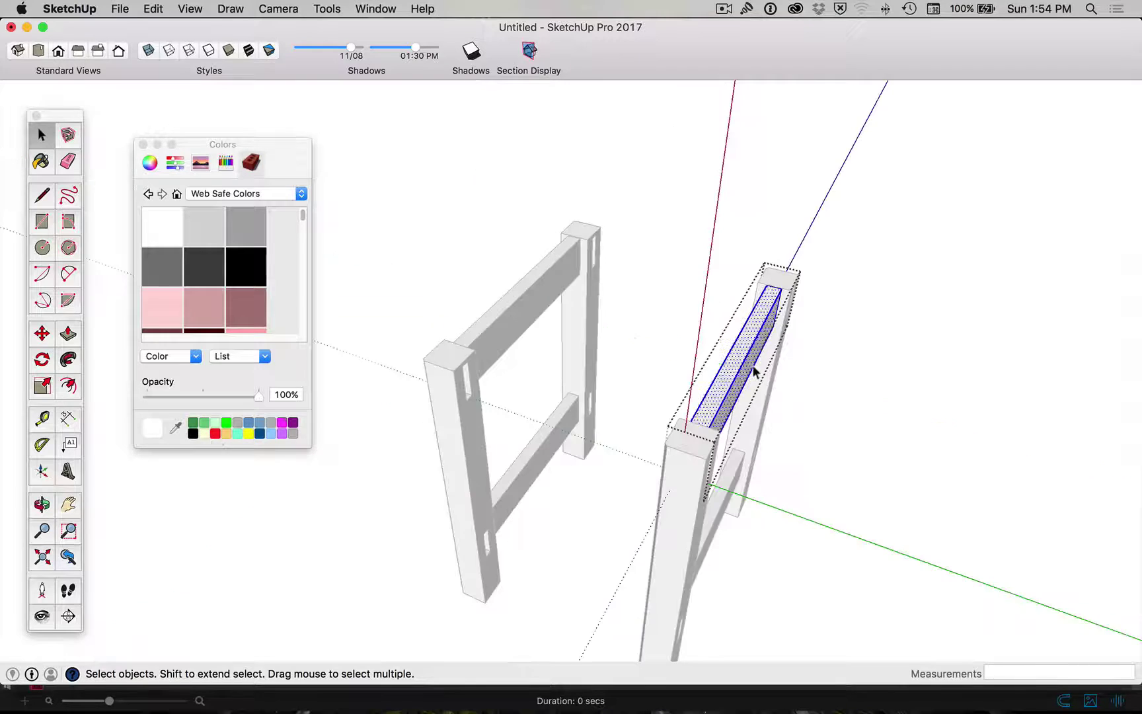
pyautogui.click(794, 360)
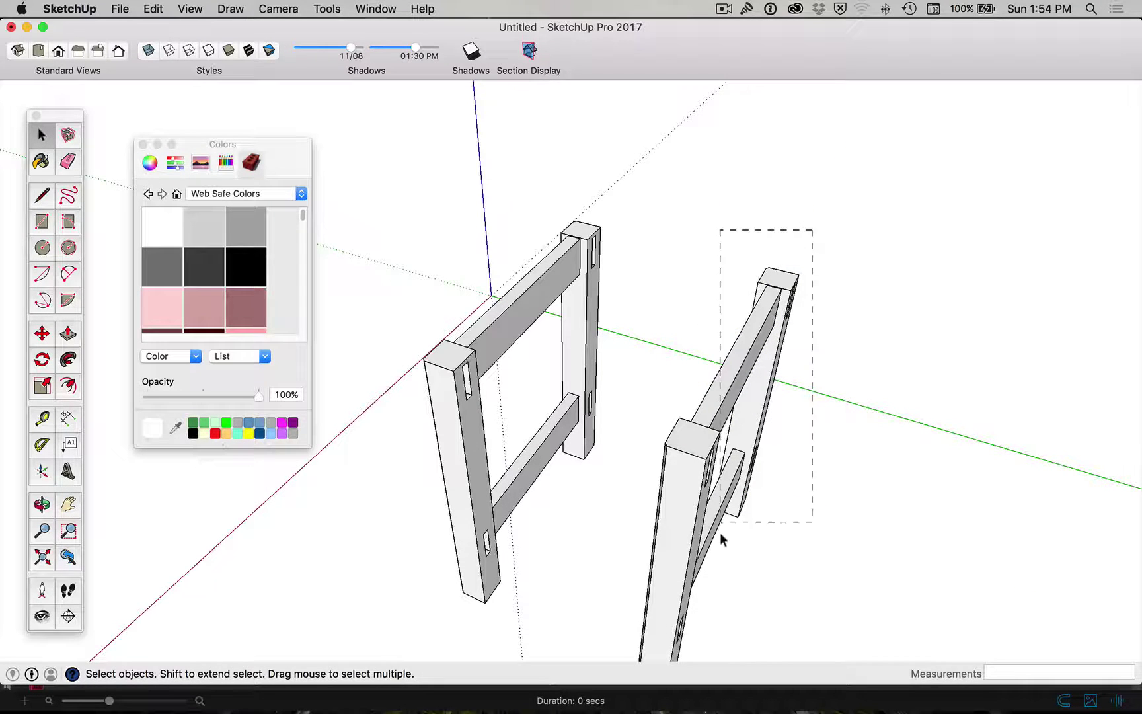
# Group the legs and rails of the copied side frame.
pyautogui.click(689, 611)
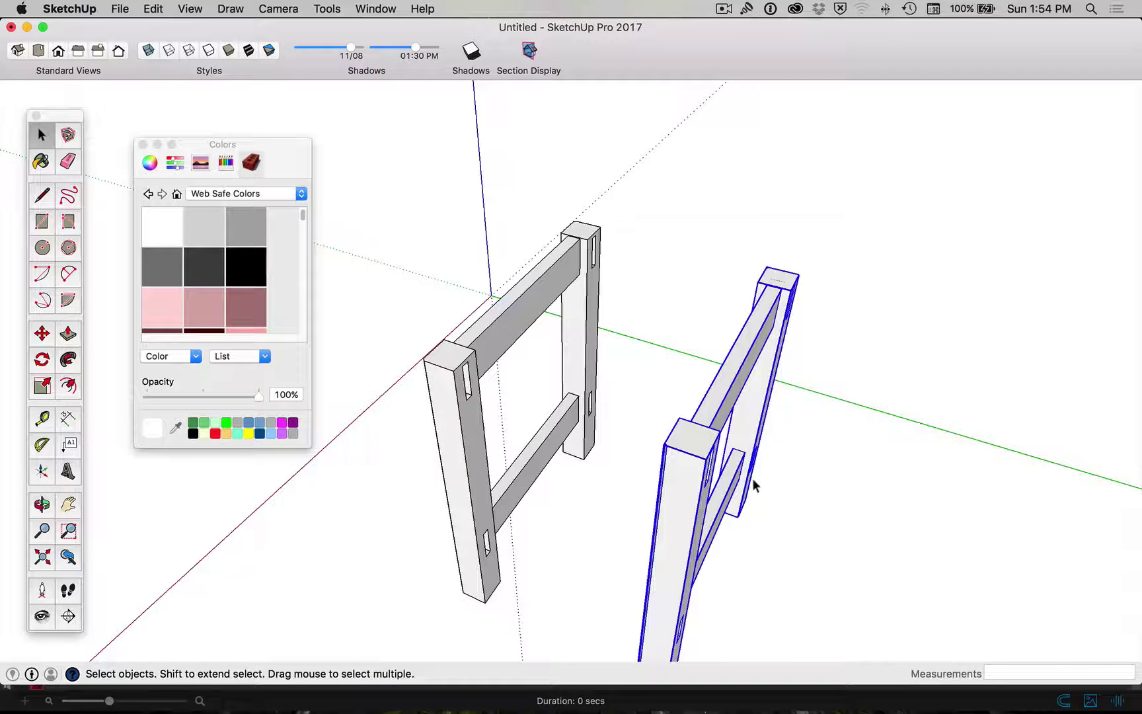
pyautogui.rightClick(713, 449)
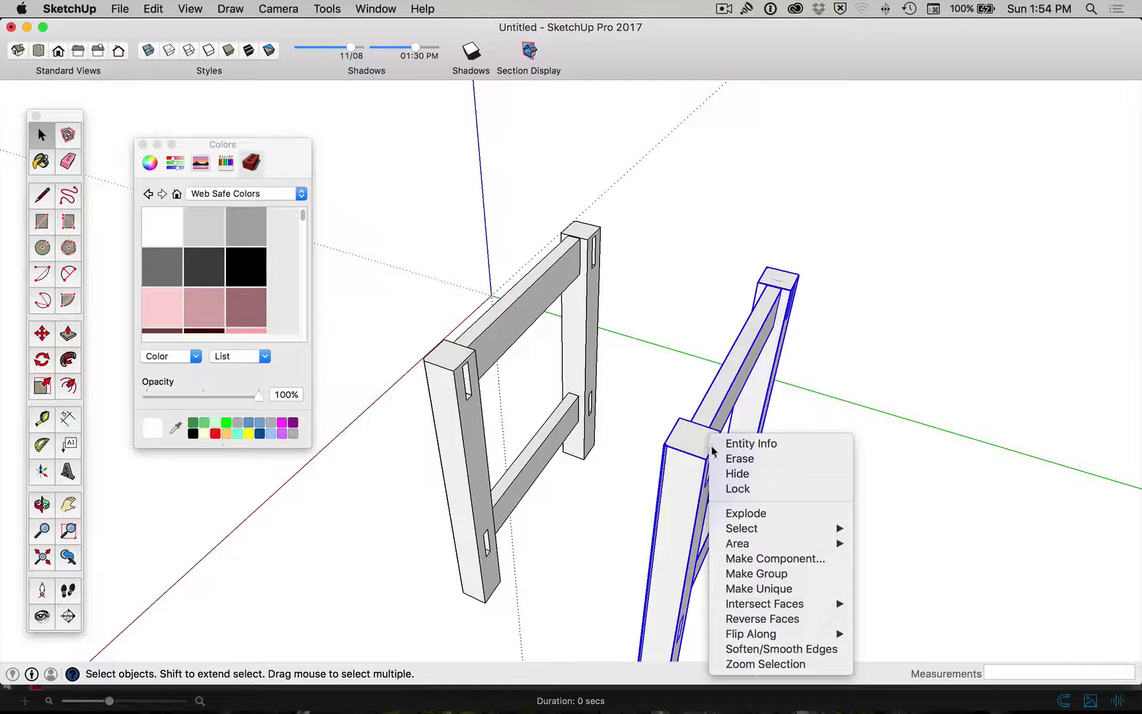
pyautogui.click(768, 575)
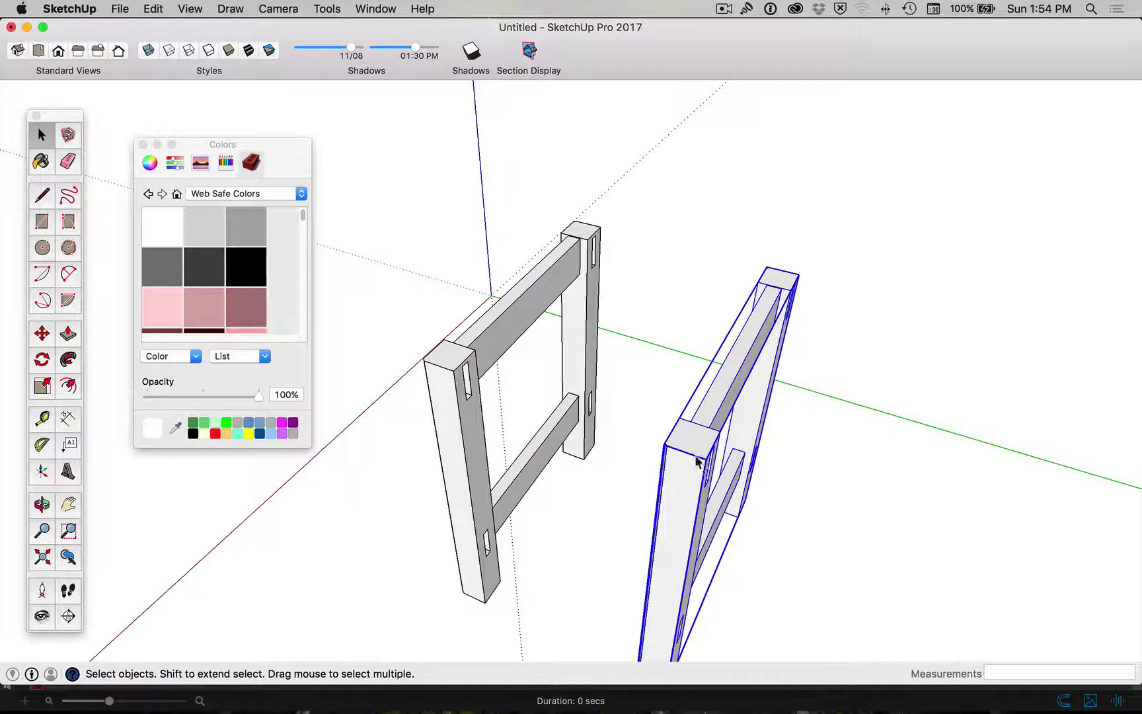
pyautogui.click(763, 462)
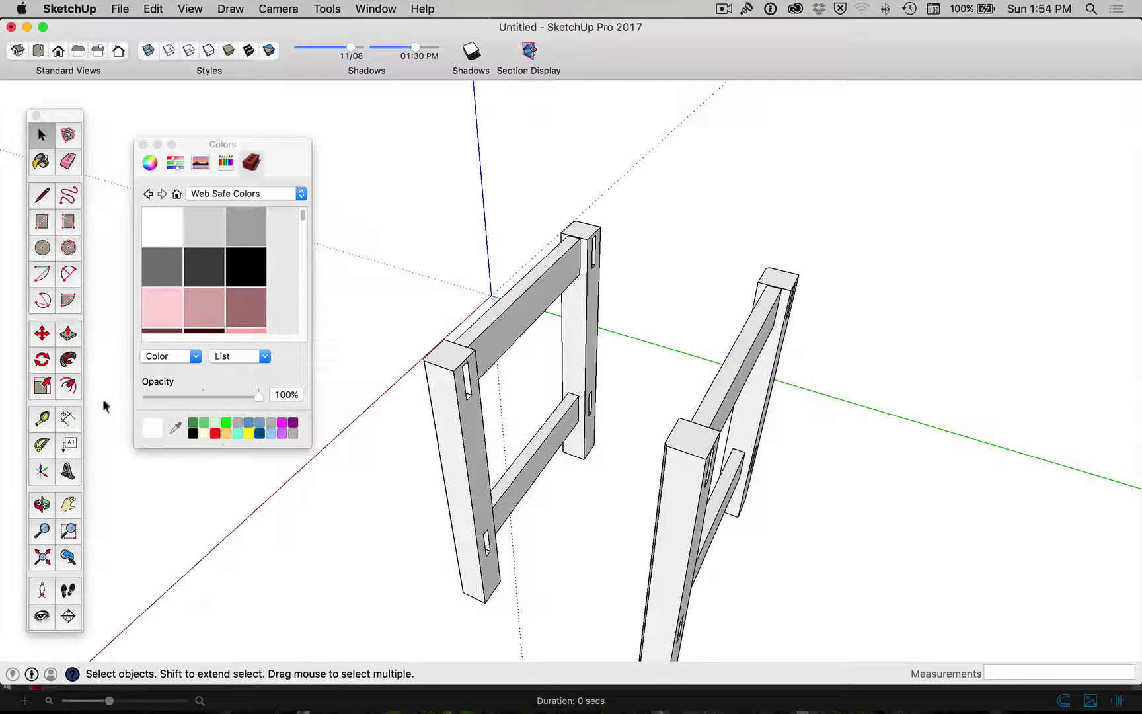
# Rotate the grouped frame copy 180 degrees about its vertical centre axis so its open mortises face the first frame.
pyautogui.click(42, 333)
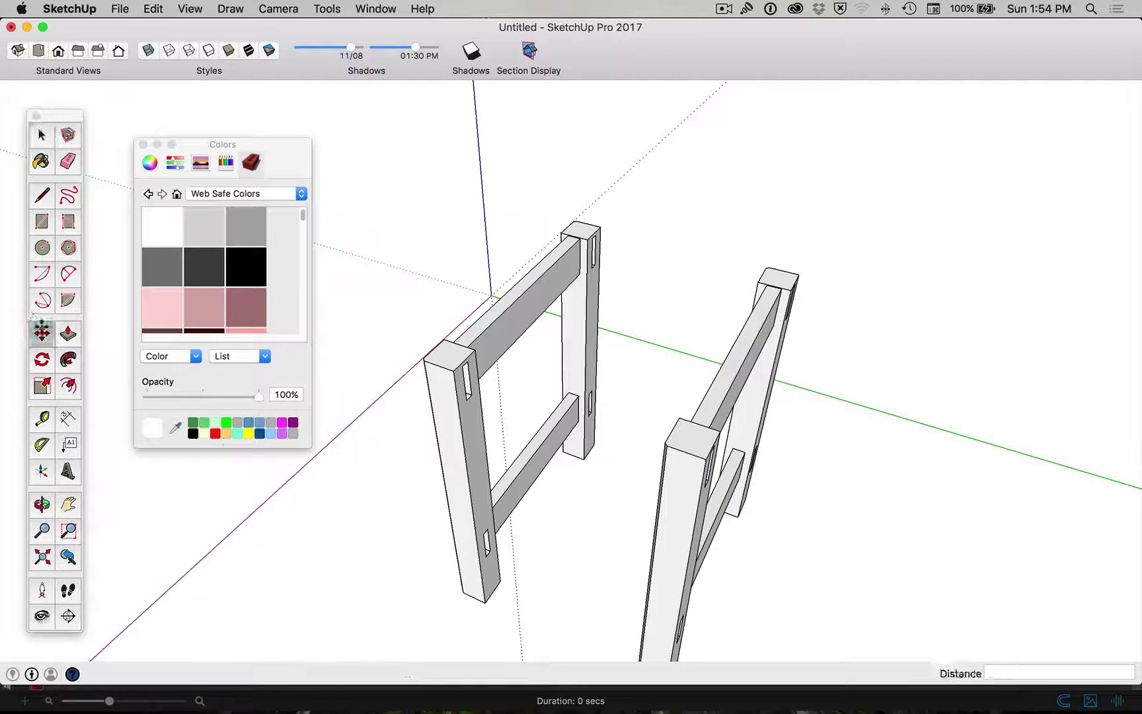
pyautogui.click(693, 428)
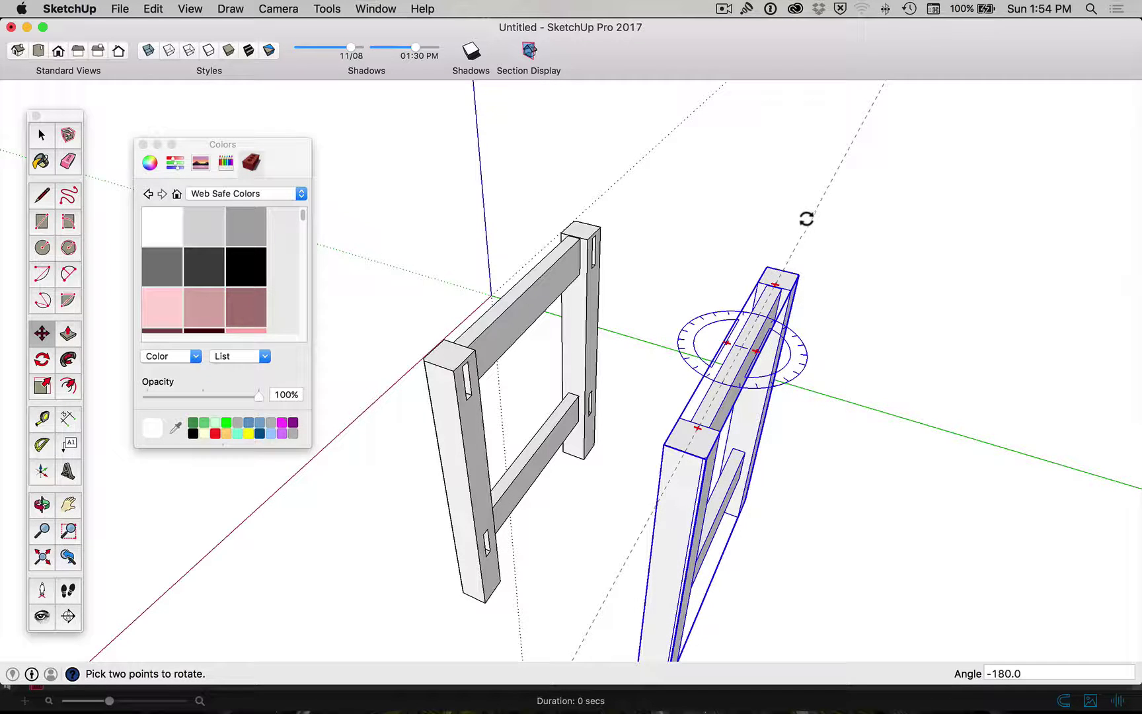
pyautogui.click(809, 220)
pyautogui.press('space')
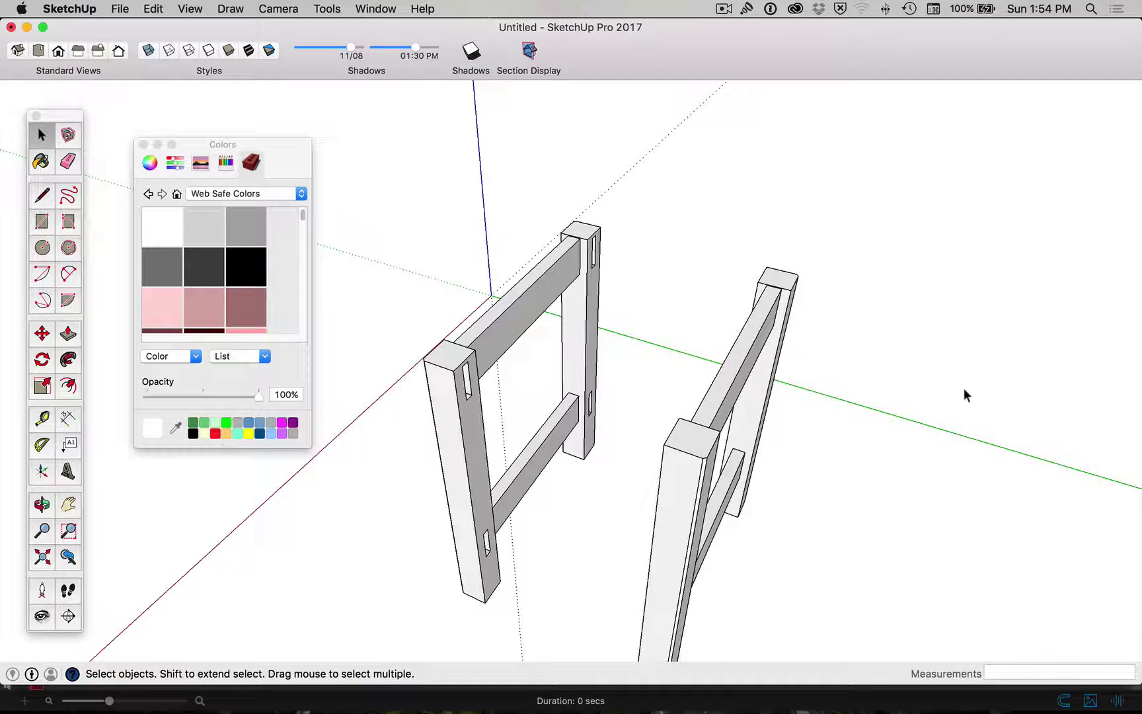
# Explode the rotated frame's group and check that its legs and rails can be selected individually.
pyautogui.click(699, 487)
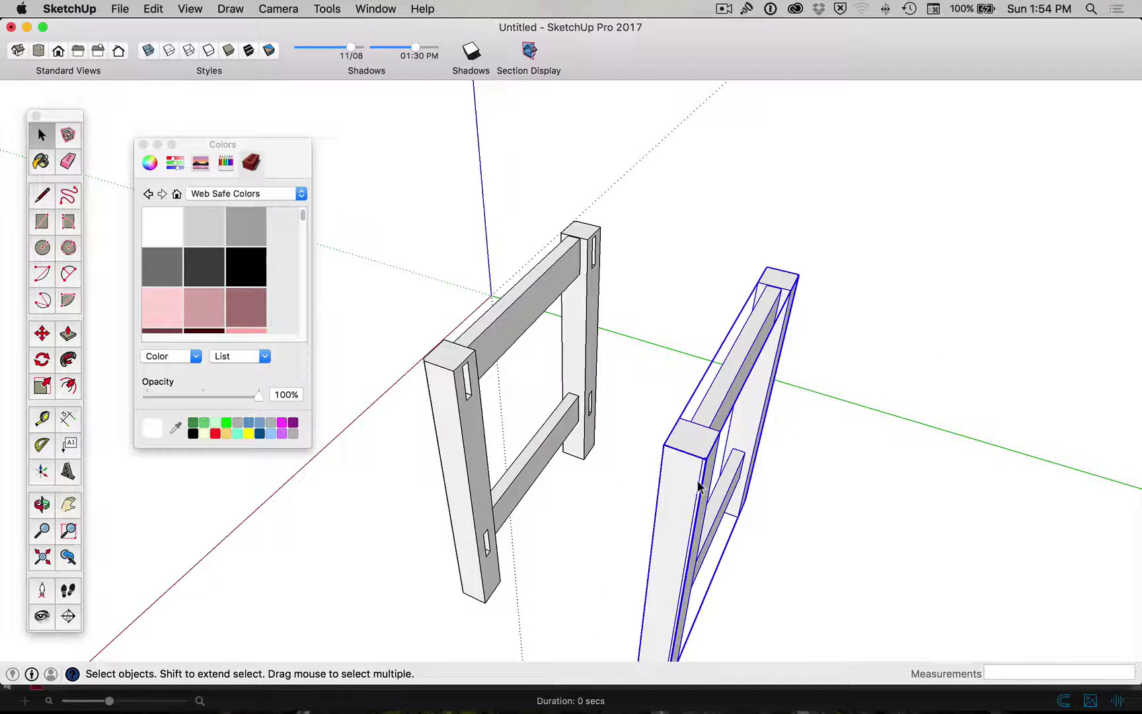
pyautogui.rightClick(698, 486)
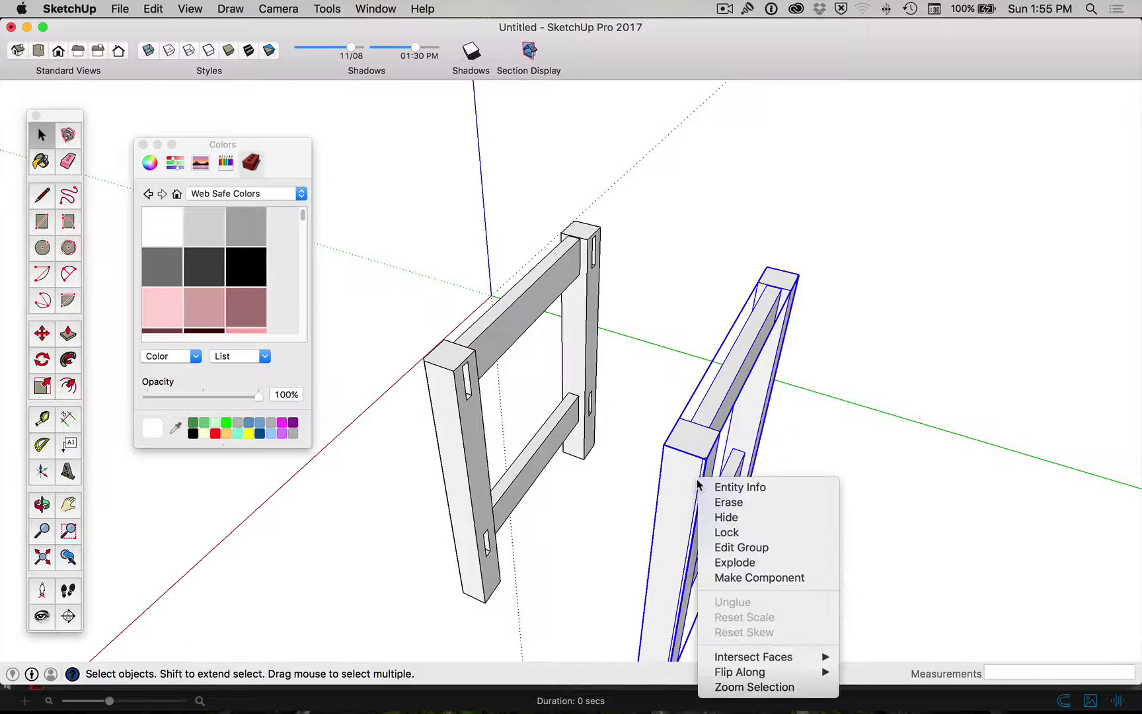
pyautogui.click(756, 563)
pyautogui.click(740, 385)
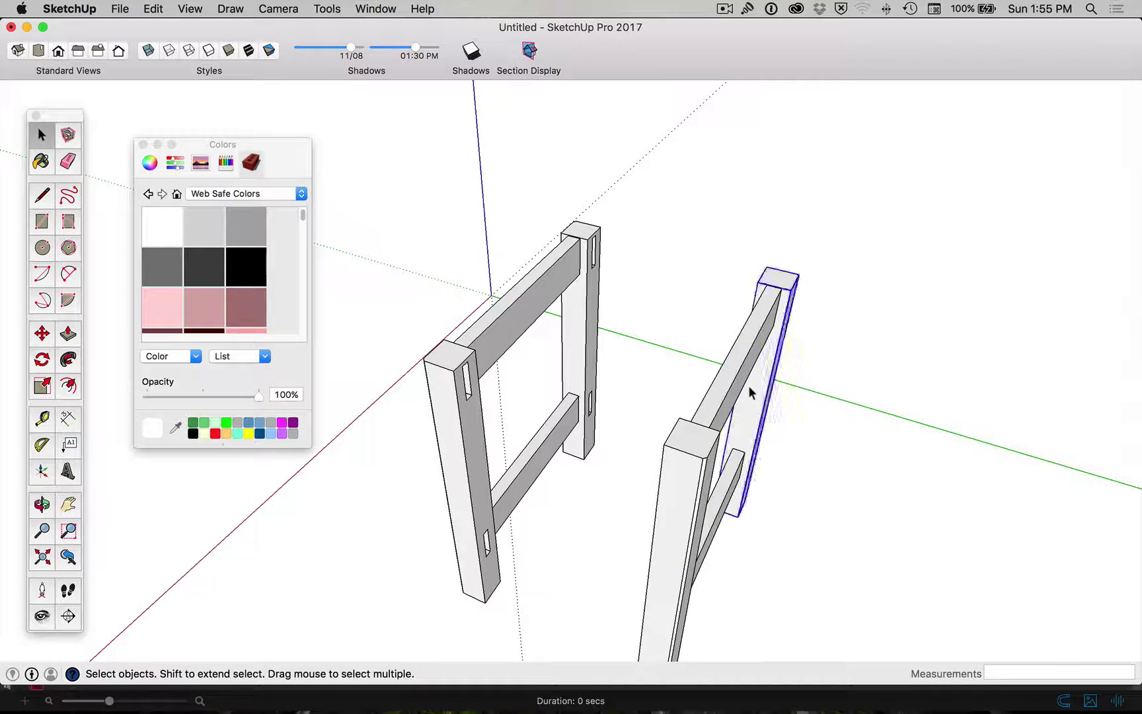
pyautogui.click(726, 396)
pyautogui.click(683, 494)
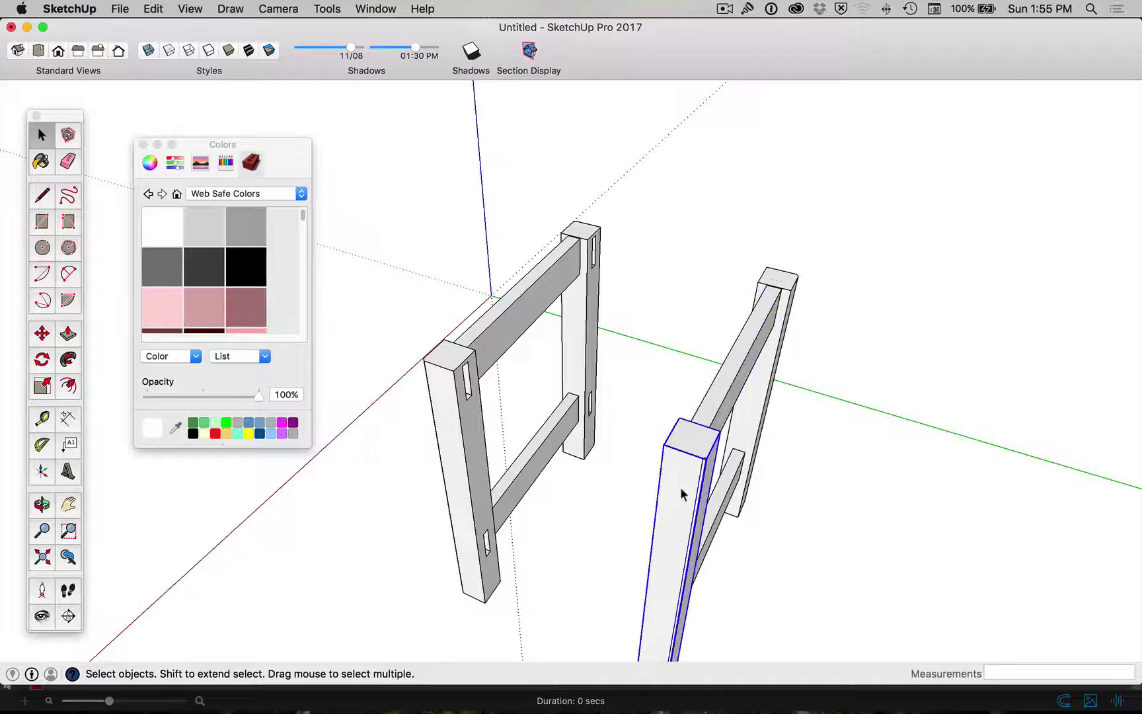
pyautogui.click(724, 487)
pyautogui.click(734, 437)
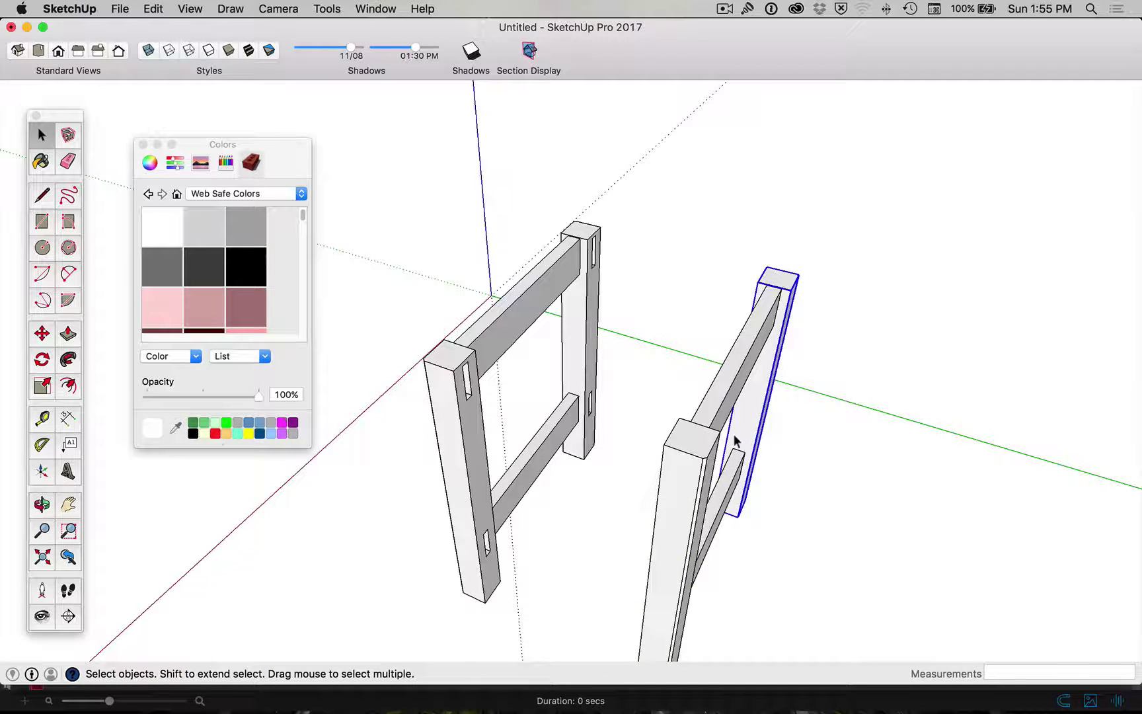
# Copy the first frame's upper and lower rails about 377 mm along the green axis, beyond the second frame.
pyautogui.click(515, 305)
pyautogui.keyDown('shift'); pyautogui.click(534, 466); pyautogui.keyUp('shift')
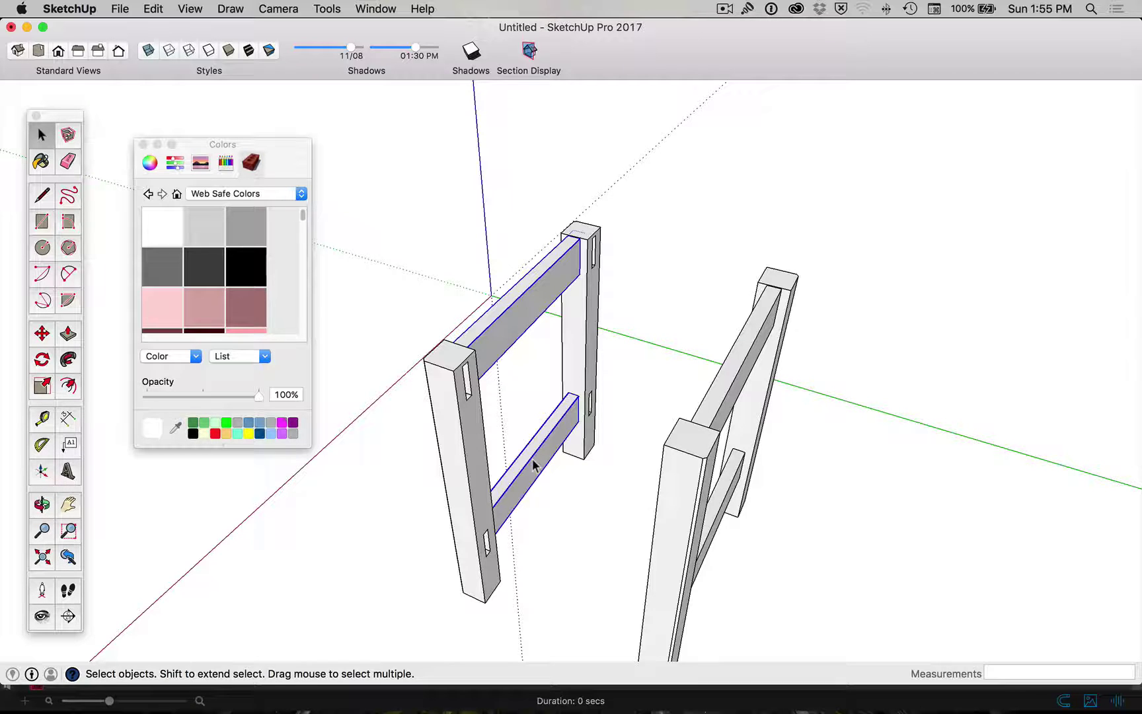
pyautogui.press('m')
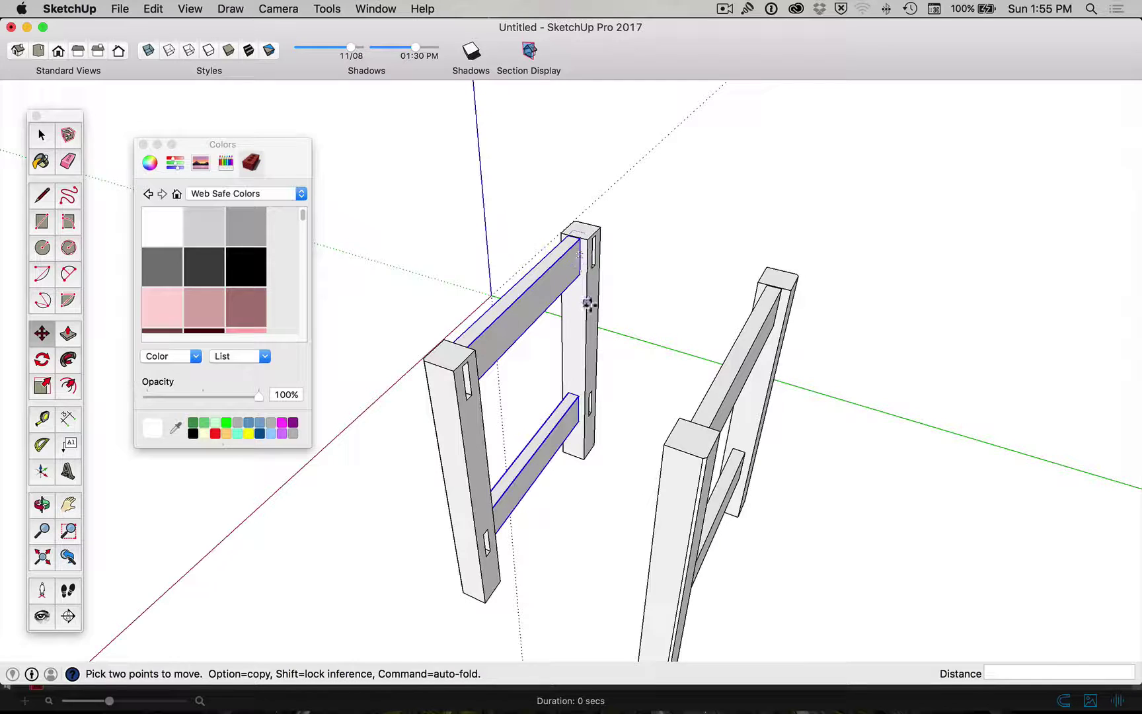
pyautogui.click(538, 300)
pyautogui.press('alt')
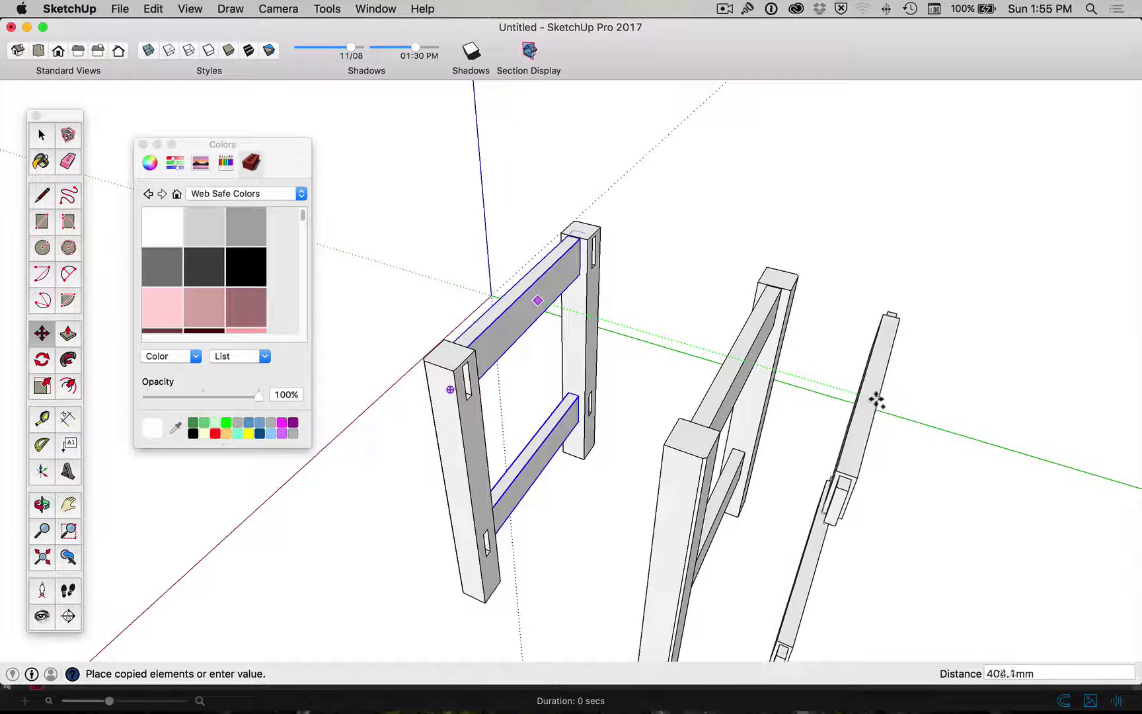
pyautogui.click(849, 395)
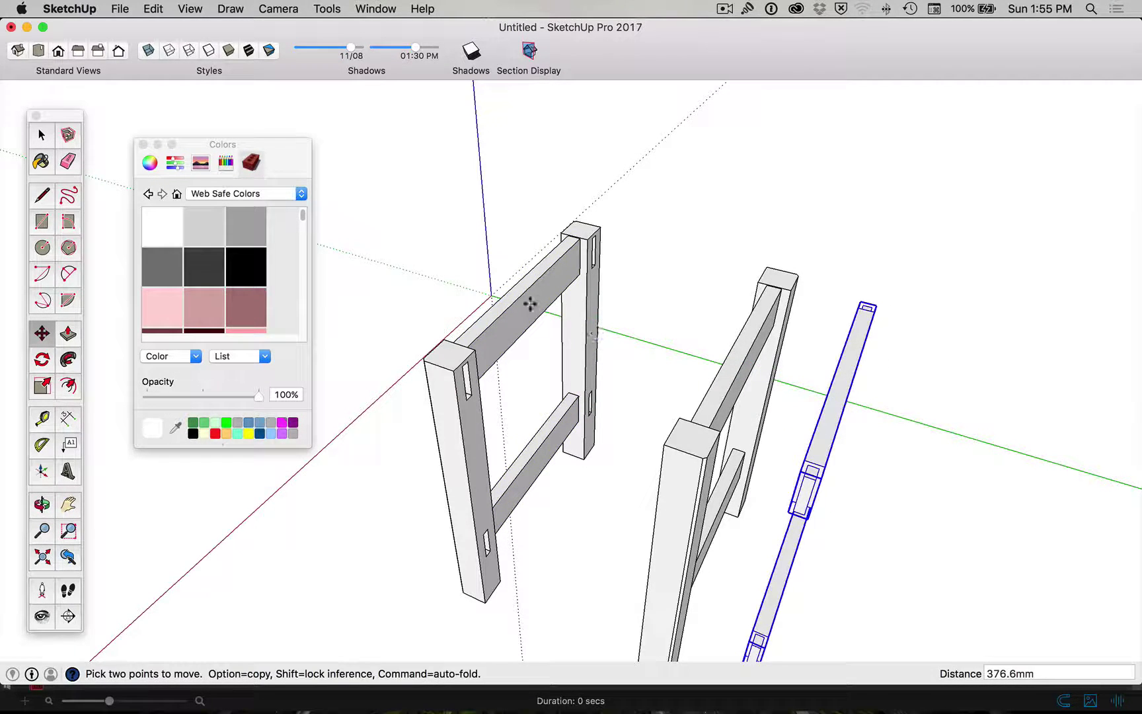
pyautogui.press('space')
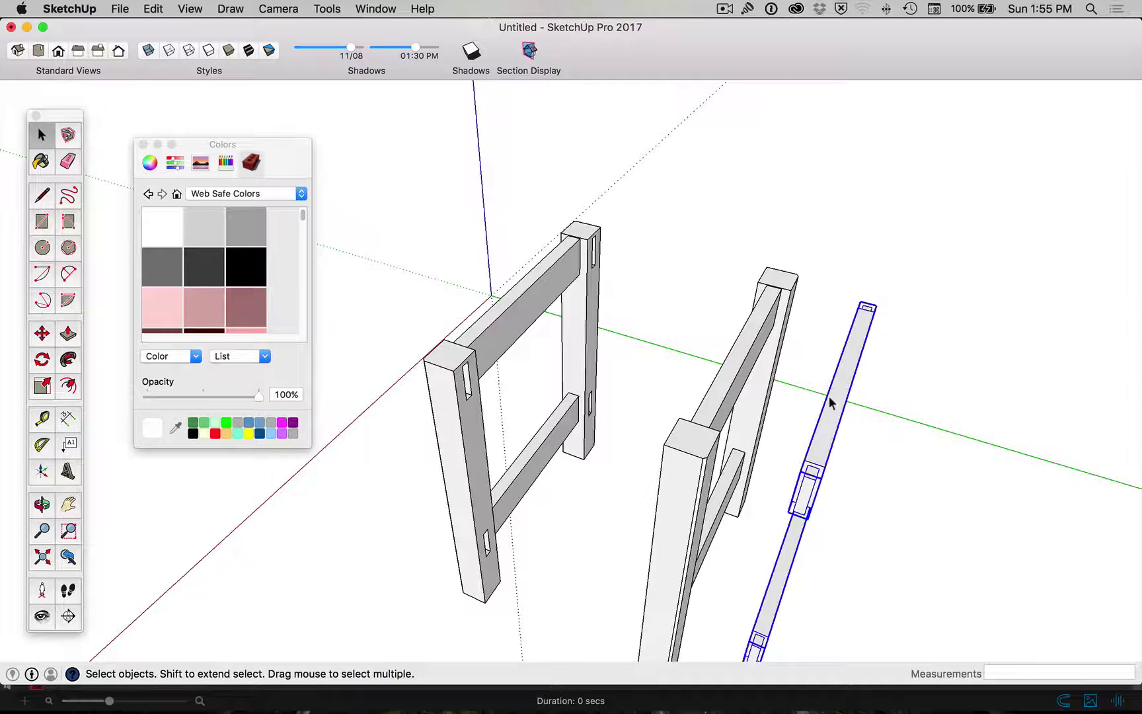
# Copy the two loose rails about 185 mm back along the green axis into the gap between the frames.
pyautogui.press('m')
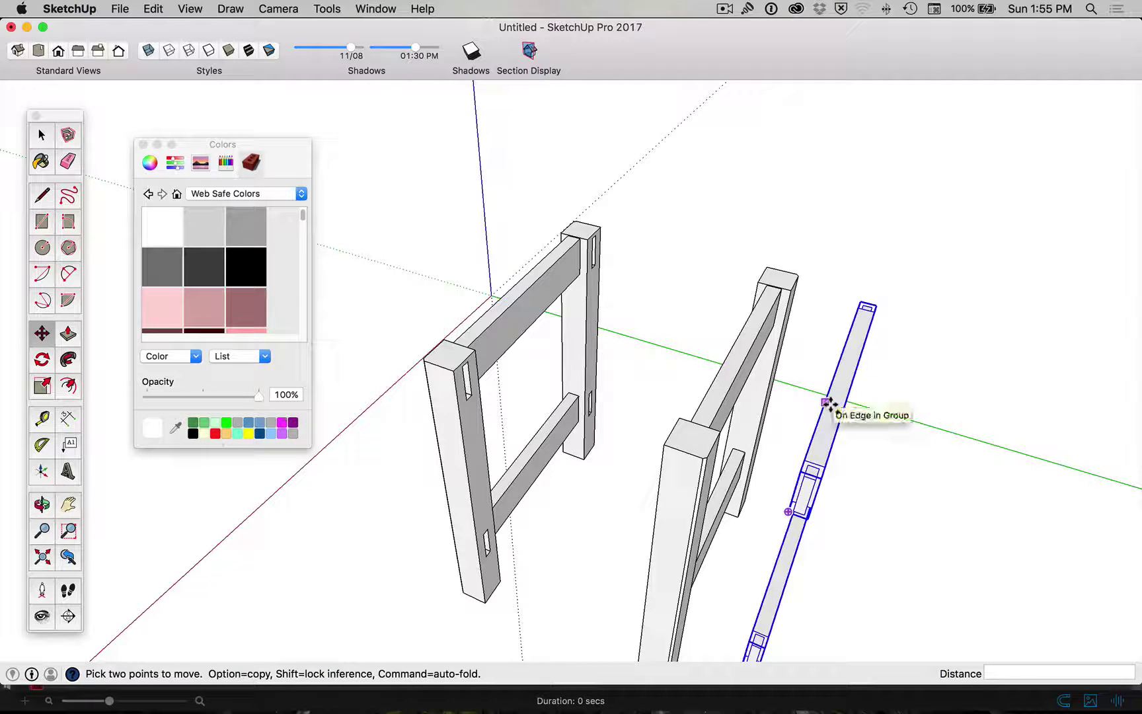
pyautogui.keyDown('alt'); pyautogui.click(826, 402); pyautogui.keyUp('alt')
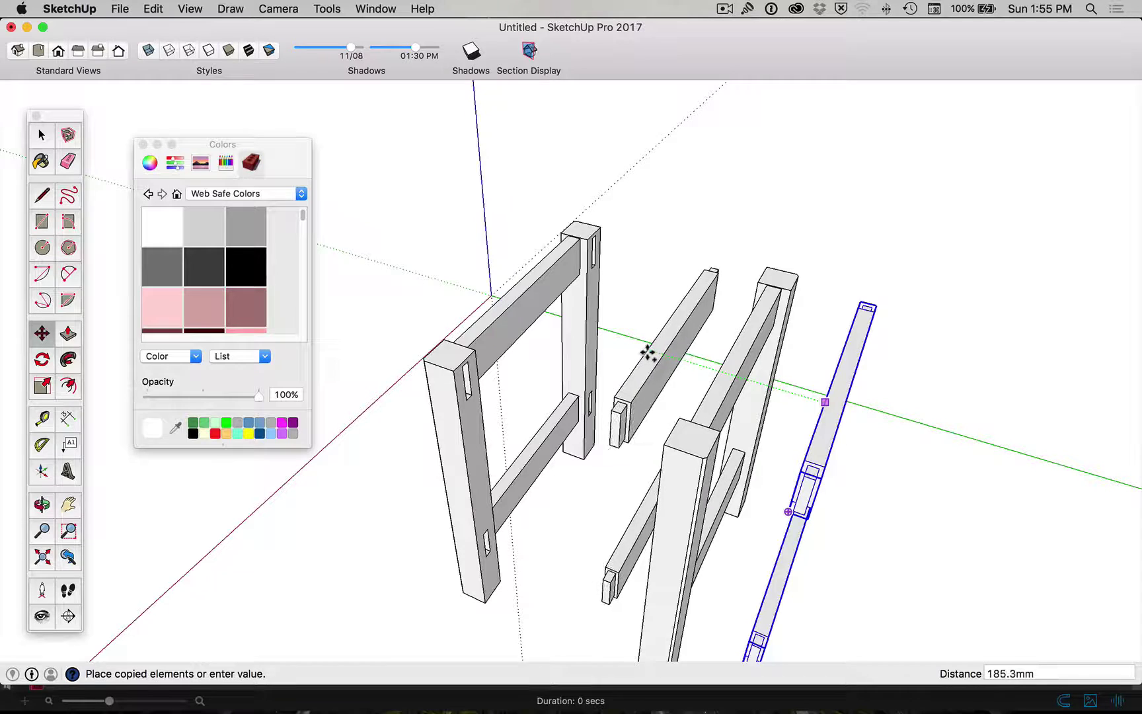
pyautogui.click(648, 355)
pyautogui.press('space')
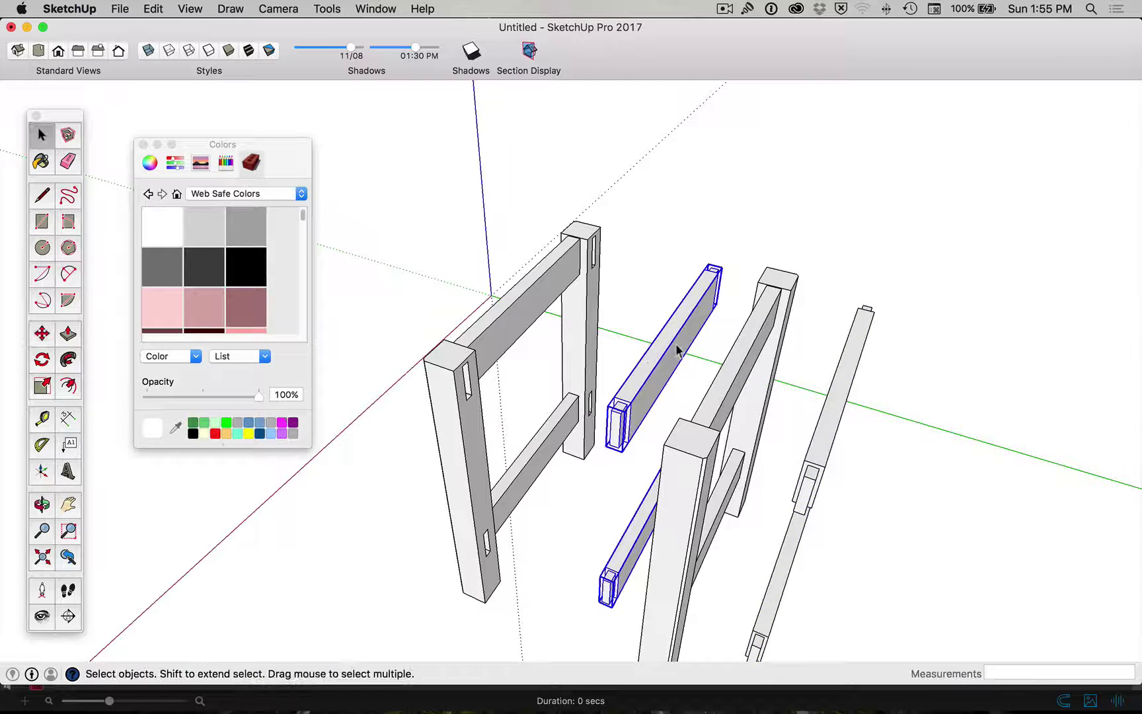
# Delete the upper and lower rail copies standing outside the second frame.
pyautogui.click(775, 188)
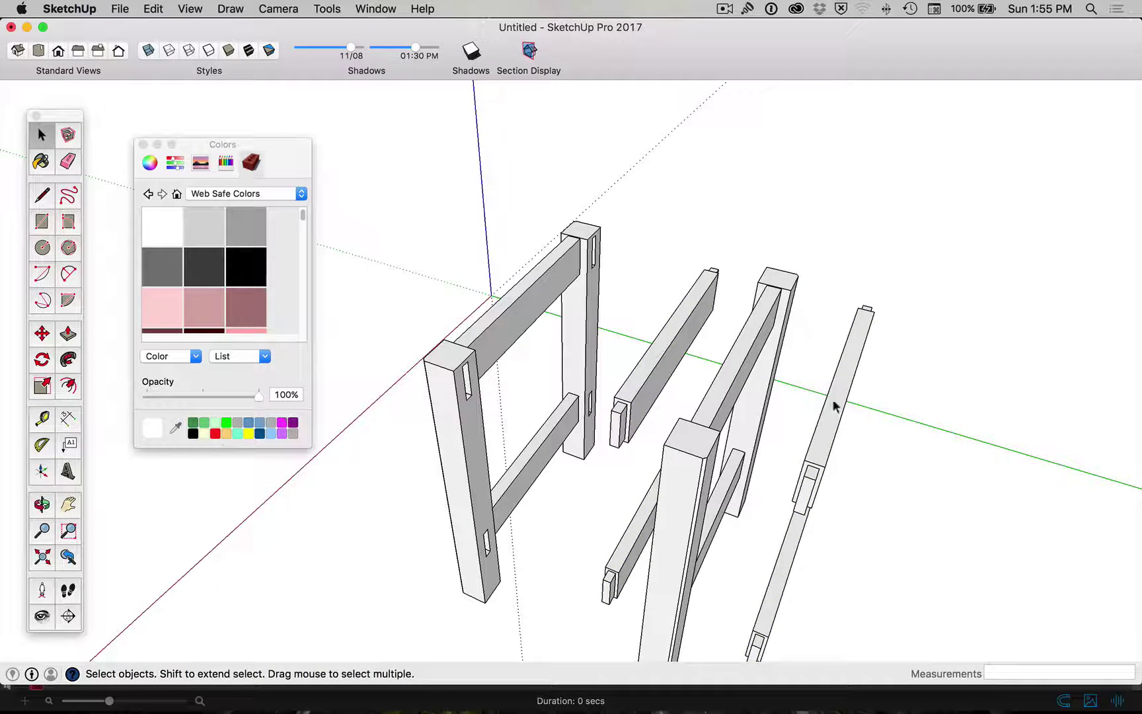
pyautogui.click(835, 421)
pyautogui.press('Delete')
pyautogui.click(798, 540)
pyautogui.press('Delete')
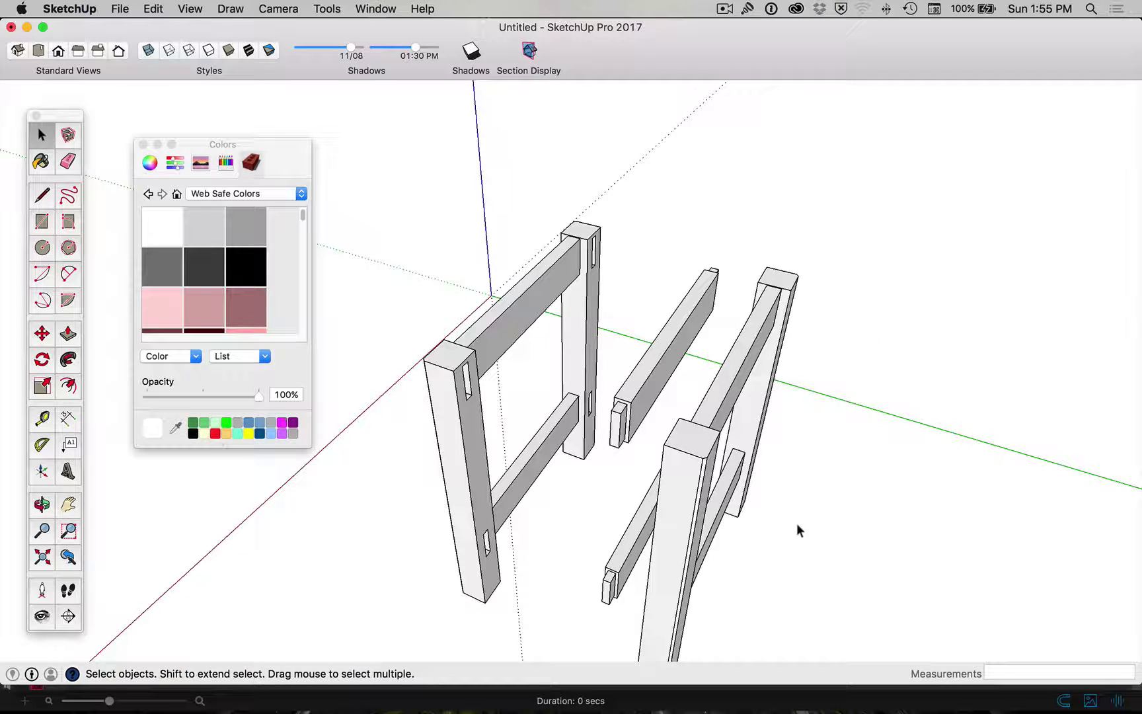
# Measure the distance between the lower ends of the open upper mortises on the first frame's two legs.
pyautogui.scroll(4, 594, 272)
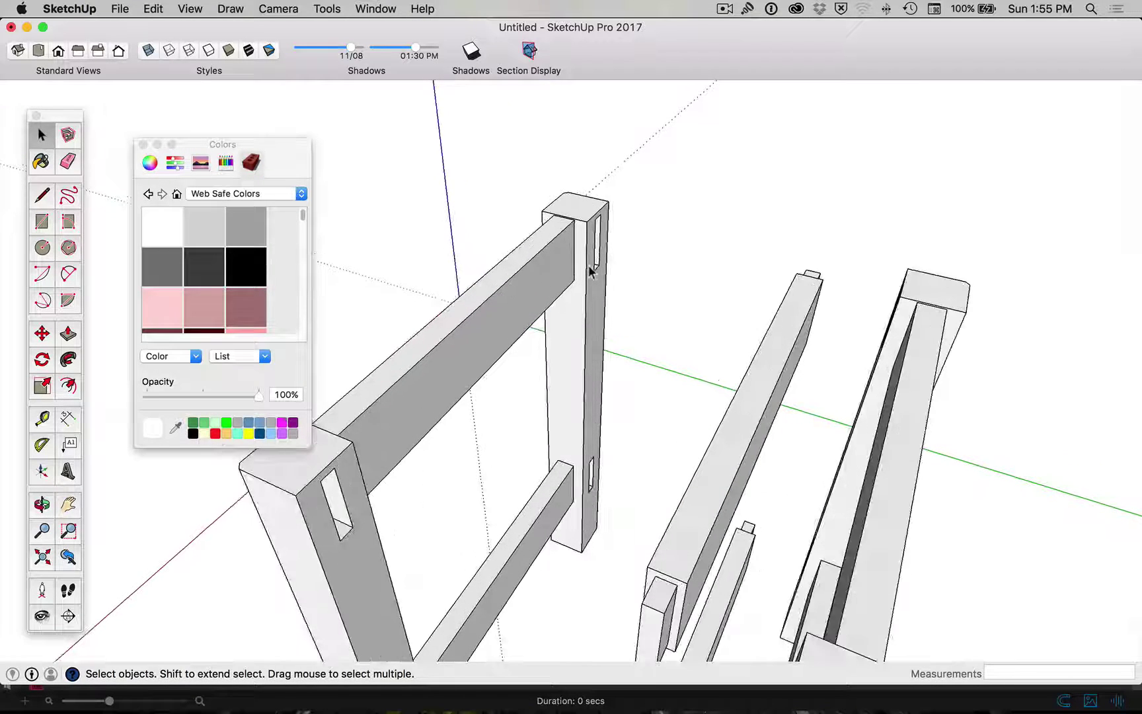
pyautogui.press('t')
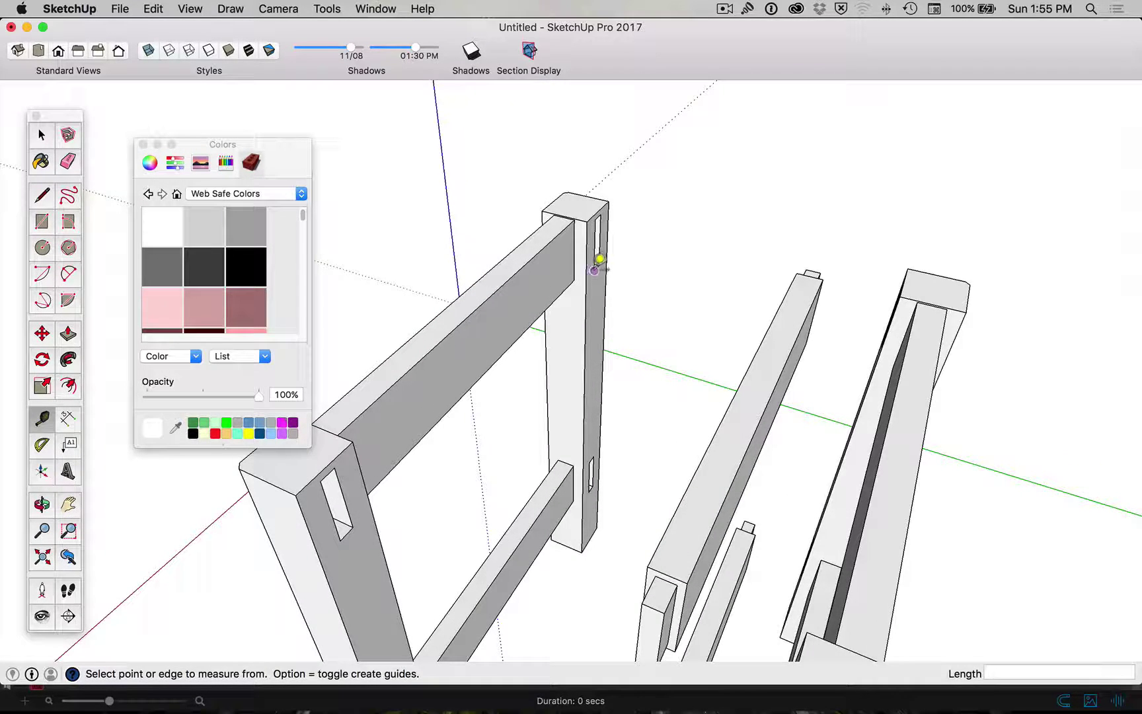
pyautogui.click(594, 270)
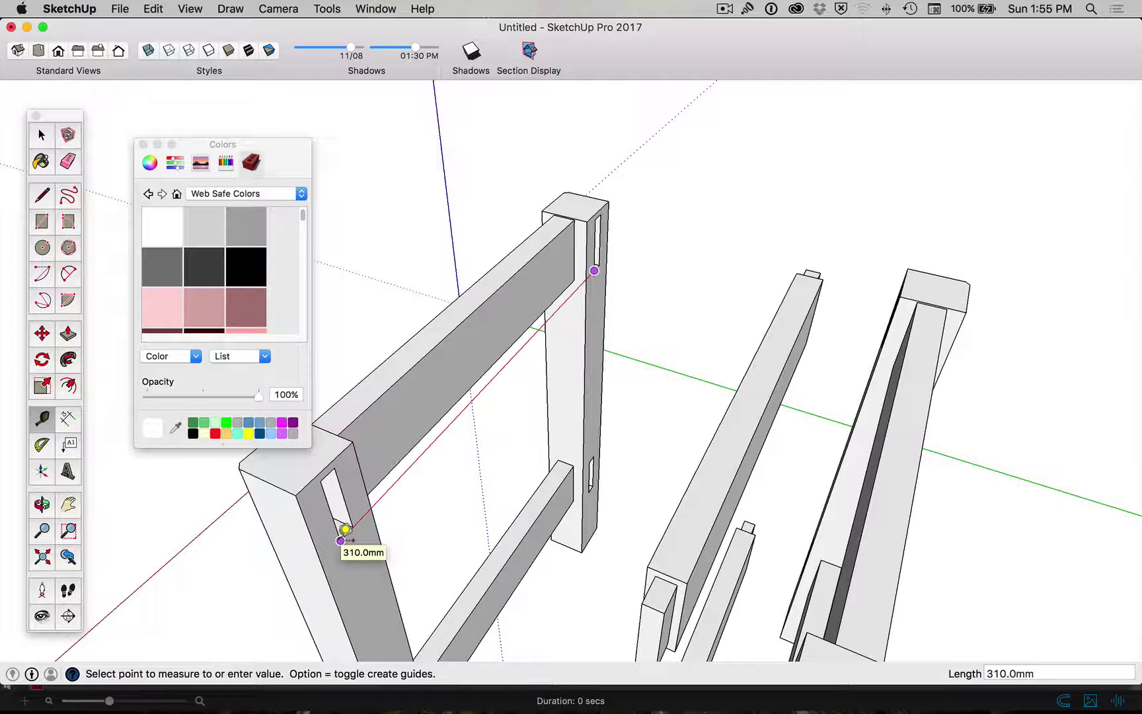
pyautogui.press('space')
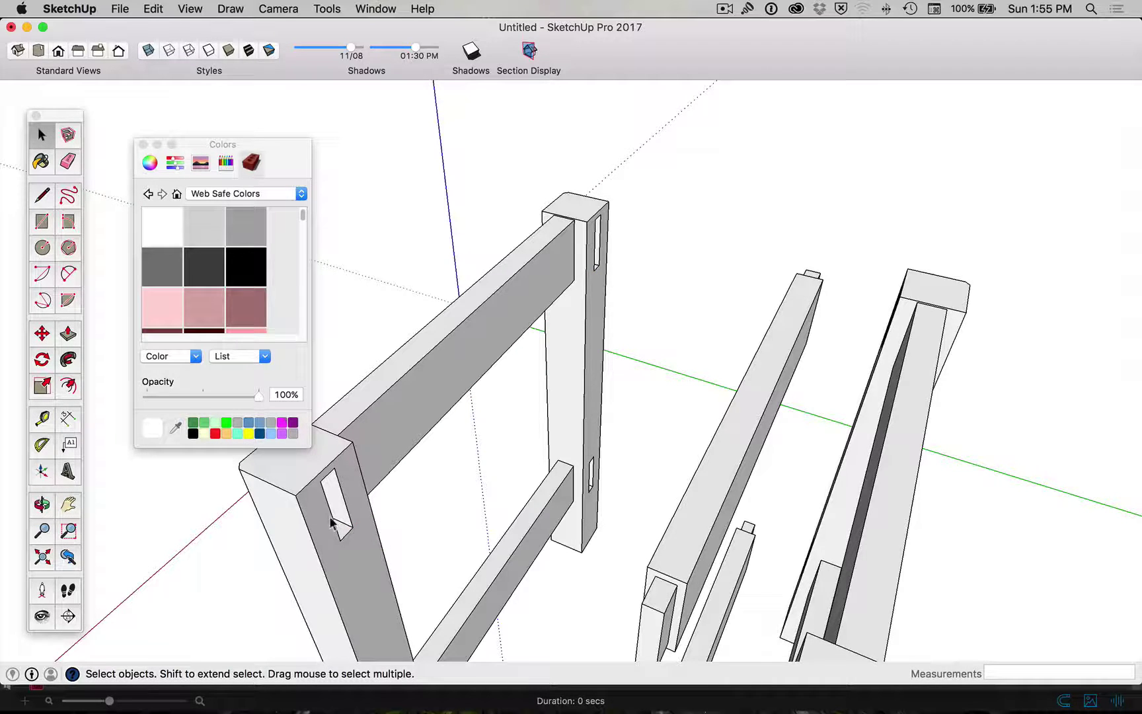
# Rotate the loose upper and lower rails between the frames 90° about the vertical axis so they run along the green axis.
pyautogui.click(723, 578)
pyautogui.keyDown('shift'); pyautogui.click(725, 440); pyautogui.keyUp('shift')
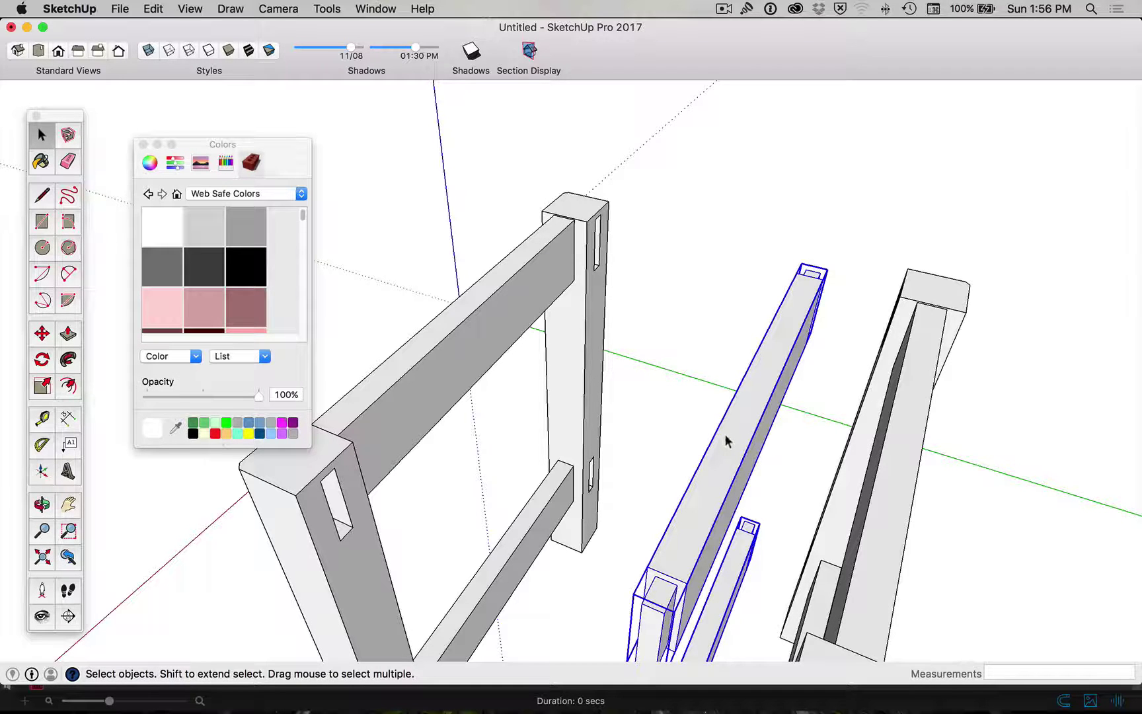
pyautogui.press('m')
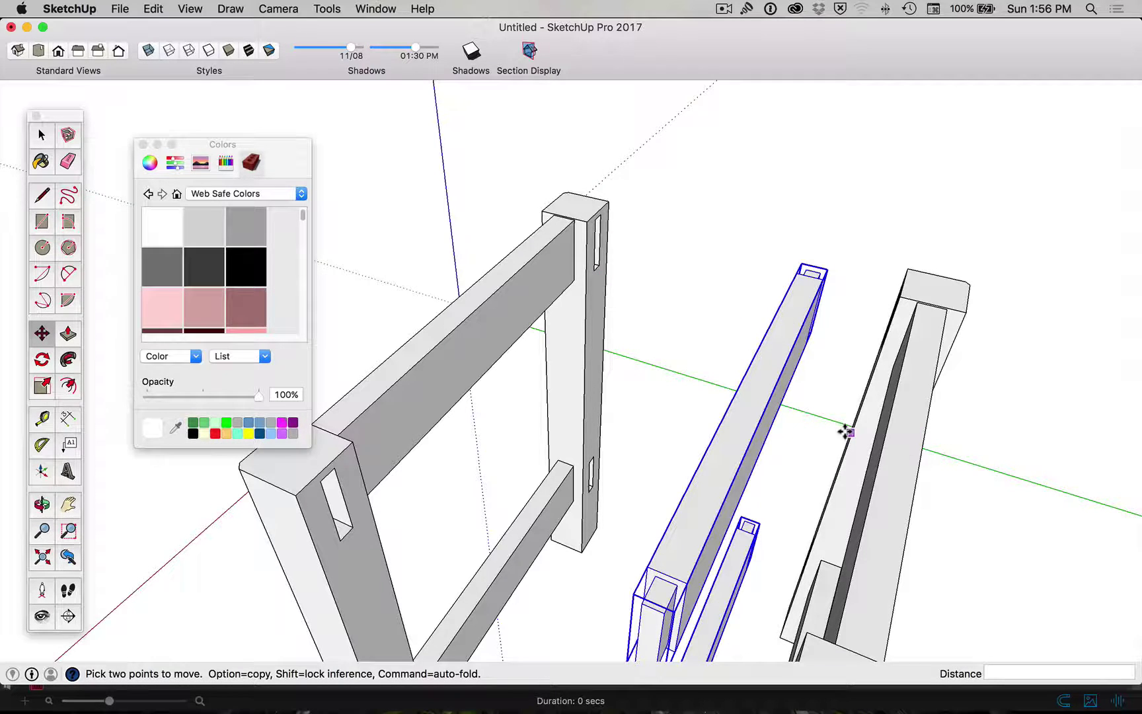
pyautogui.click(45, 448)
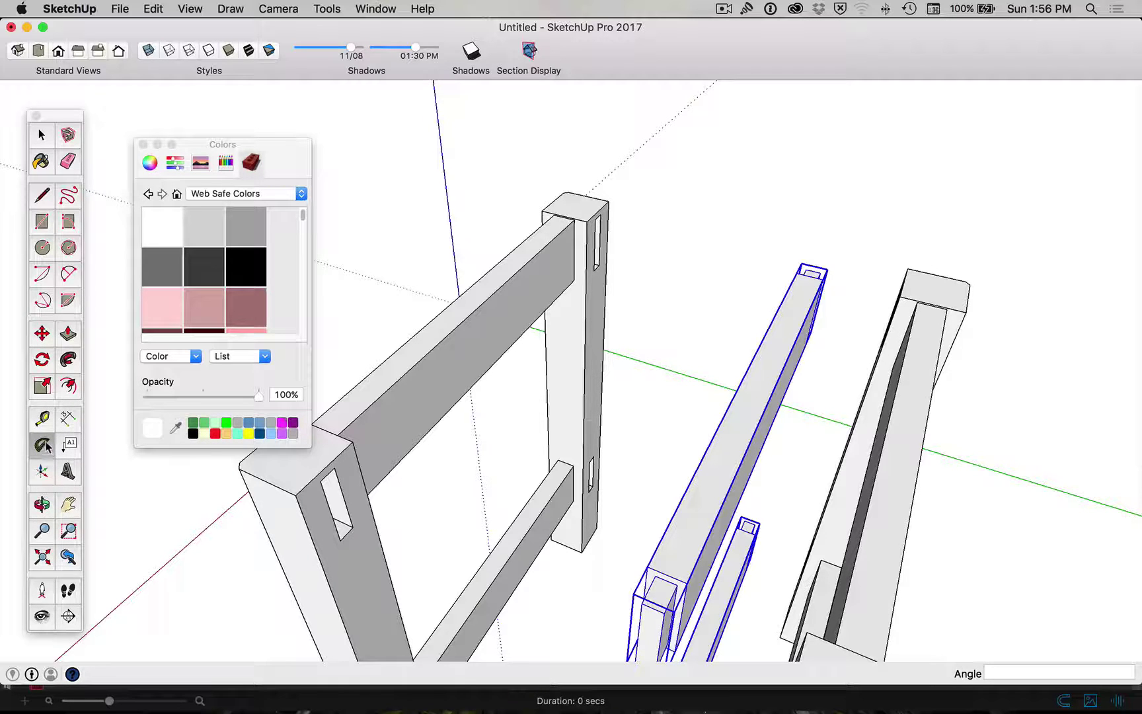
pyautogui.click(42, 361)
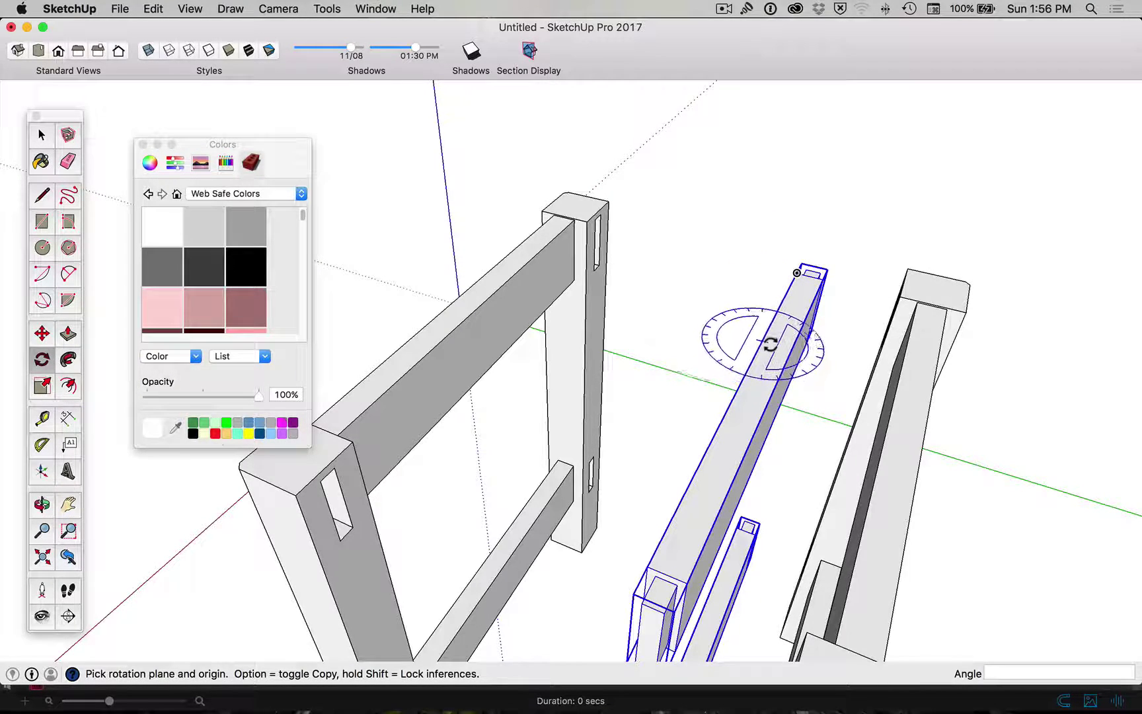
pyautogui.click(777, 317)
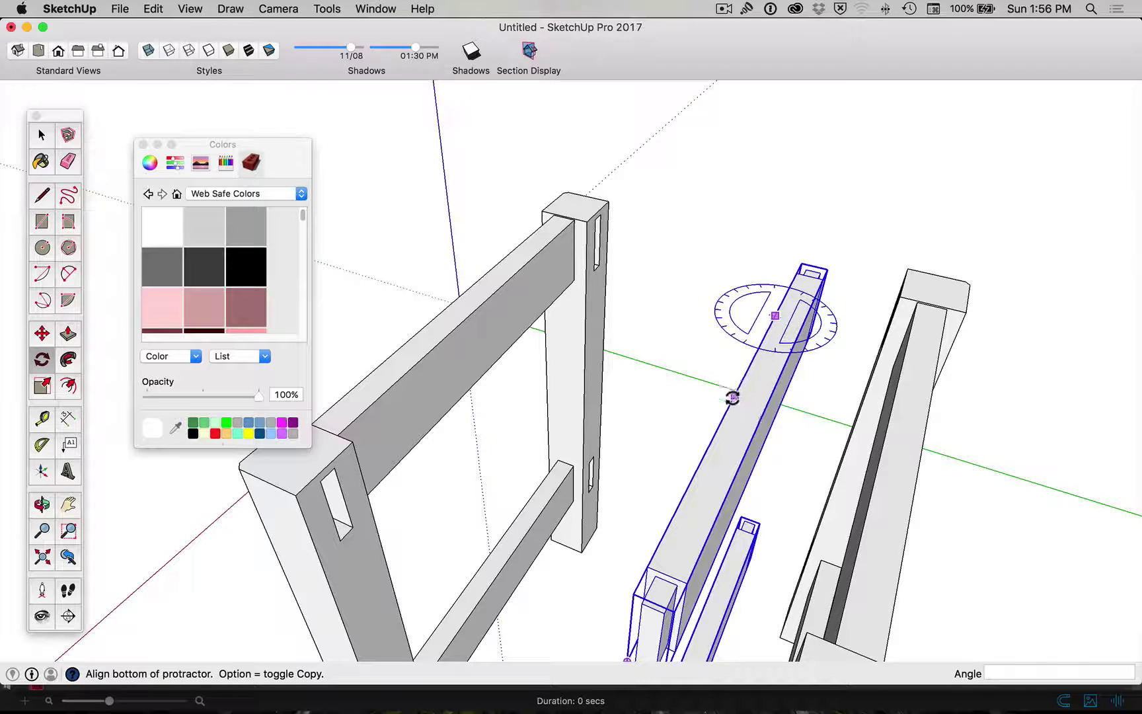
pyautogui.click(710, 442)
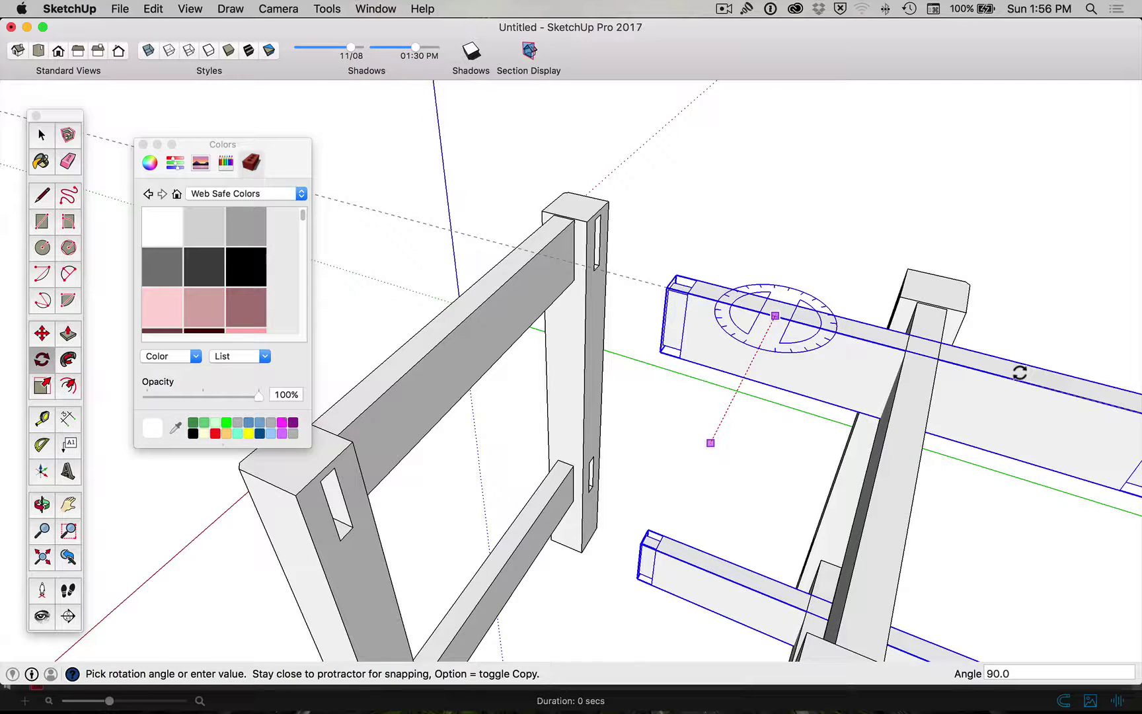
pyautogui.click(1018, 372)
pyautogui.press('space')
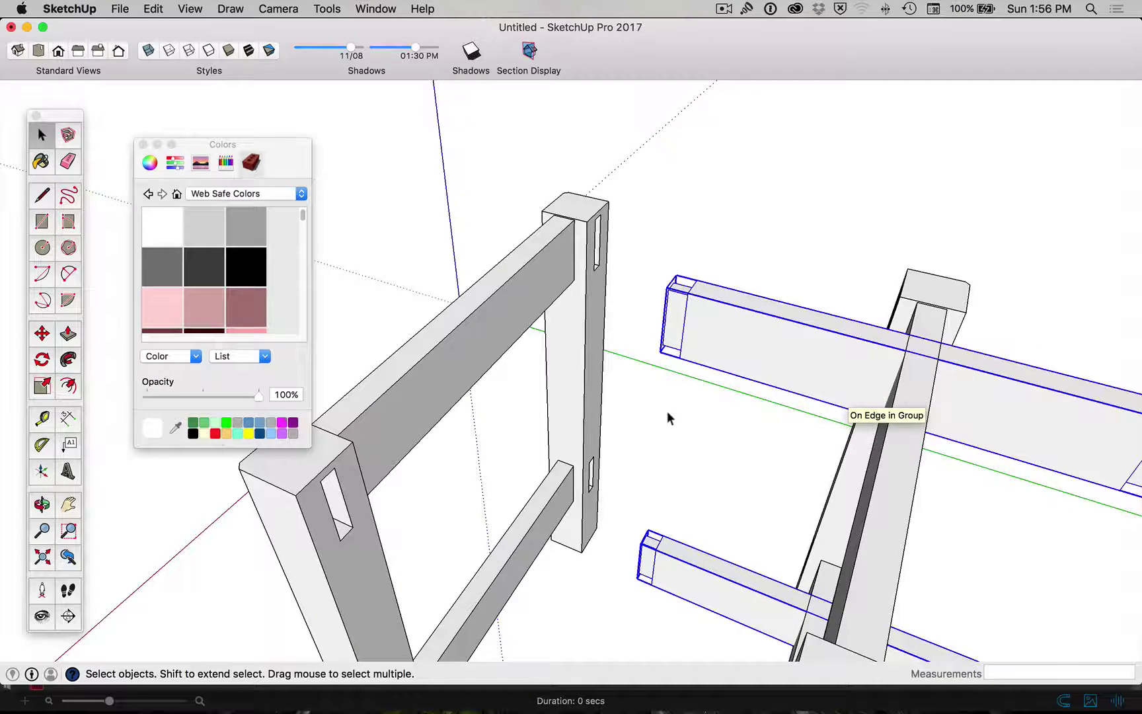
# Turn on X-ray display and move both rotated rails by the upper tenon's corner into the mortises of the first frame's near leg.
pyautogui.click(148, 51)
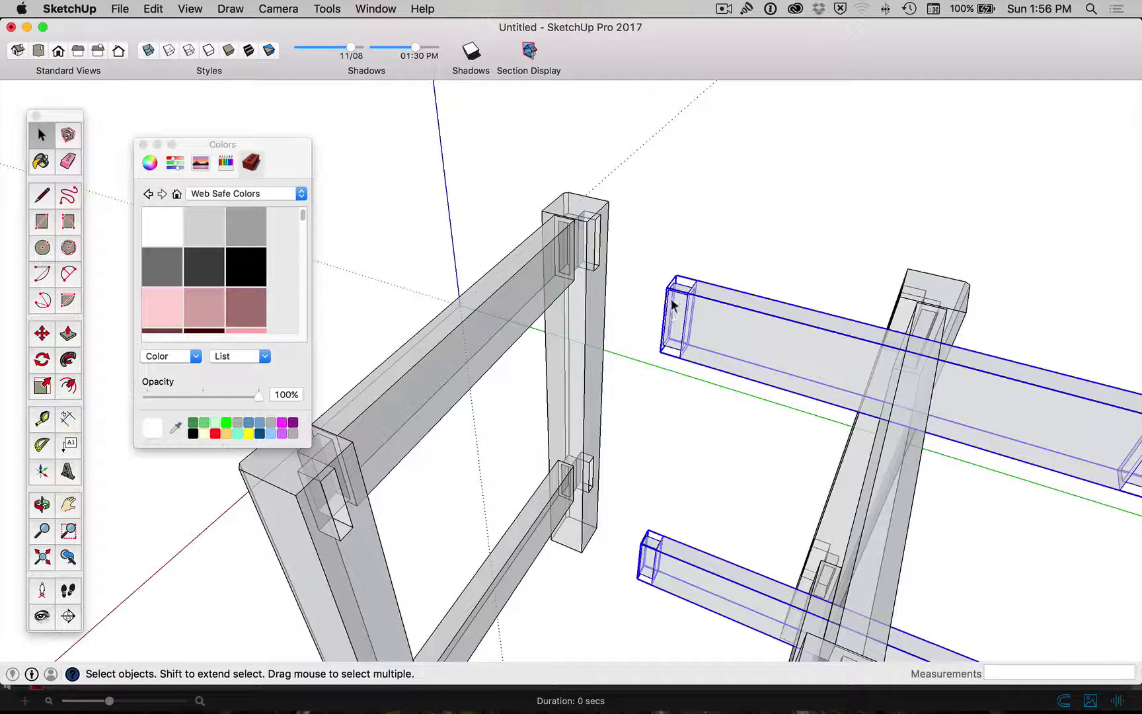
pyautogui.press('m')
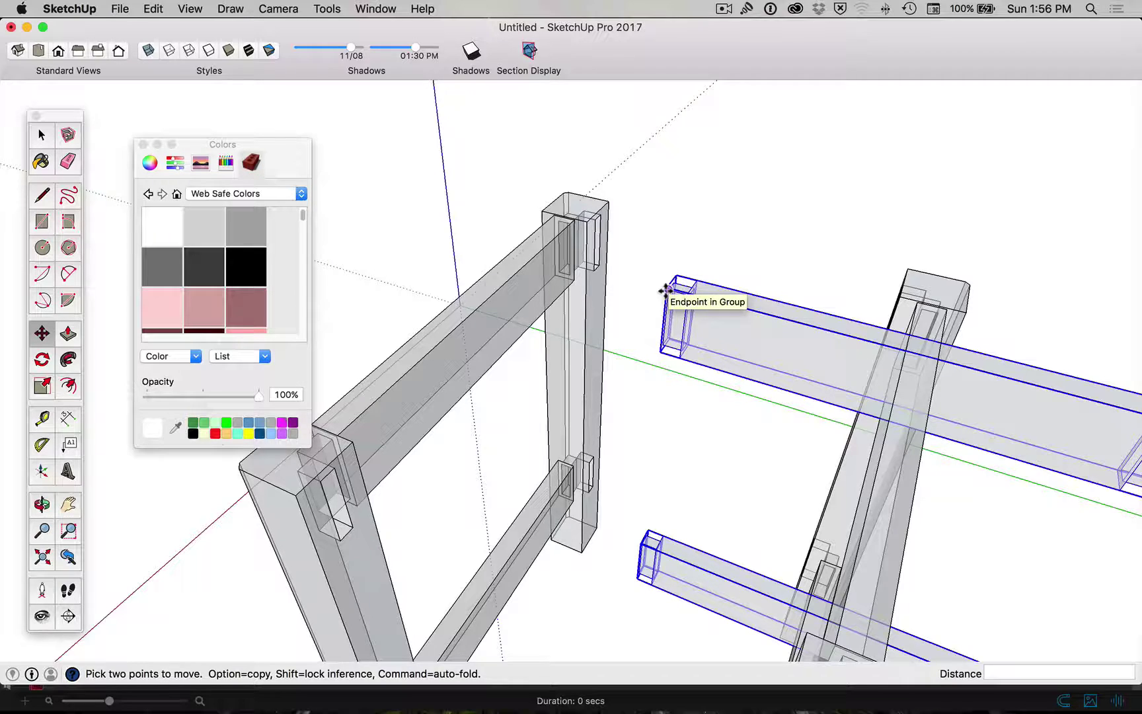
pyautogui.scroll(6, 666, 290)
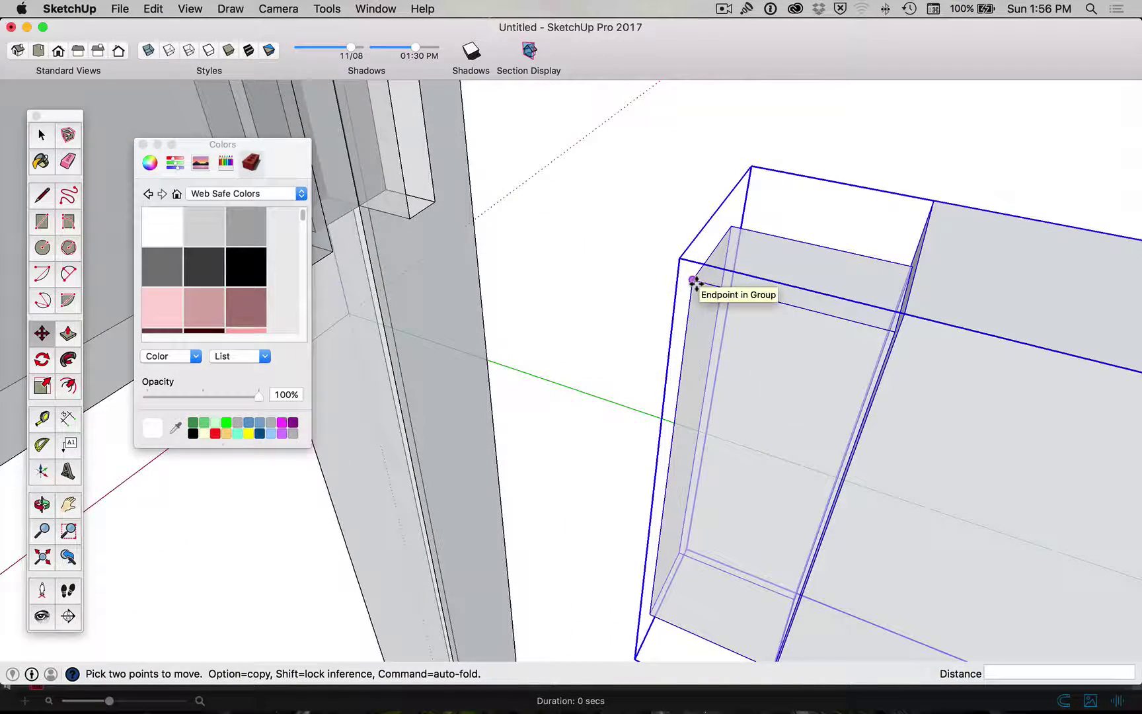
pyautogui.click(694, 282)
pyautogui.scroll(-3, 695, 287)
pyautogui.scroll(-10, 695, 287)
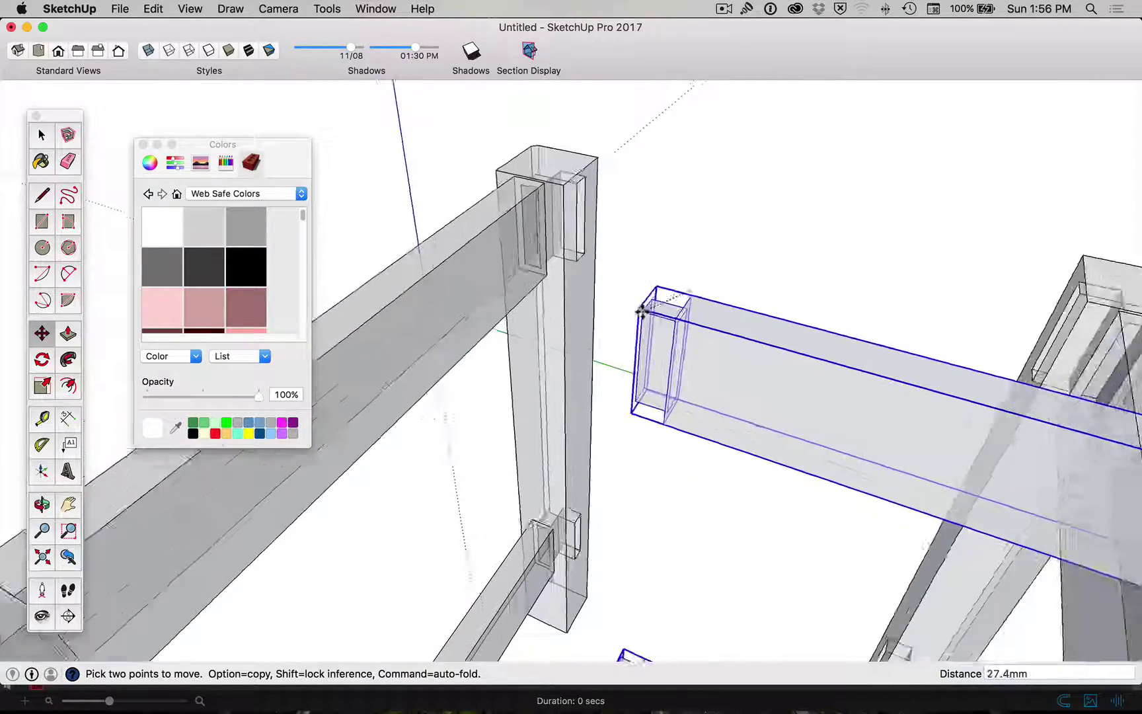
pyautogui.scroll(10, 437, 426)
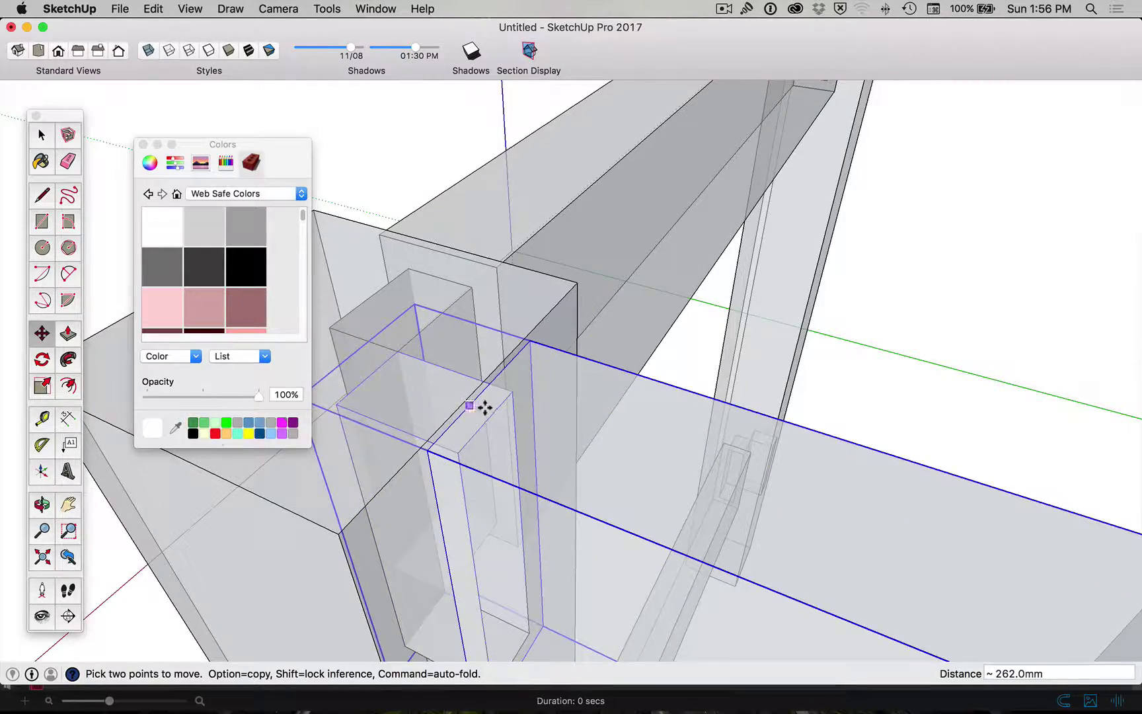
pyautogui.scroll(-3, 484, 402)
pyautogui.moveTo(471, 444); pyautogui.dragTo(516, 471, button='middle')
pyautogui.scroll(-4, 516, 472)
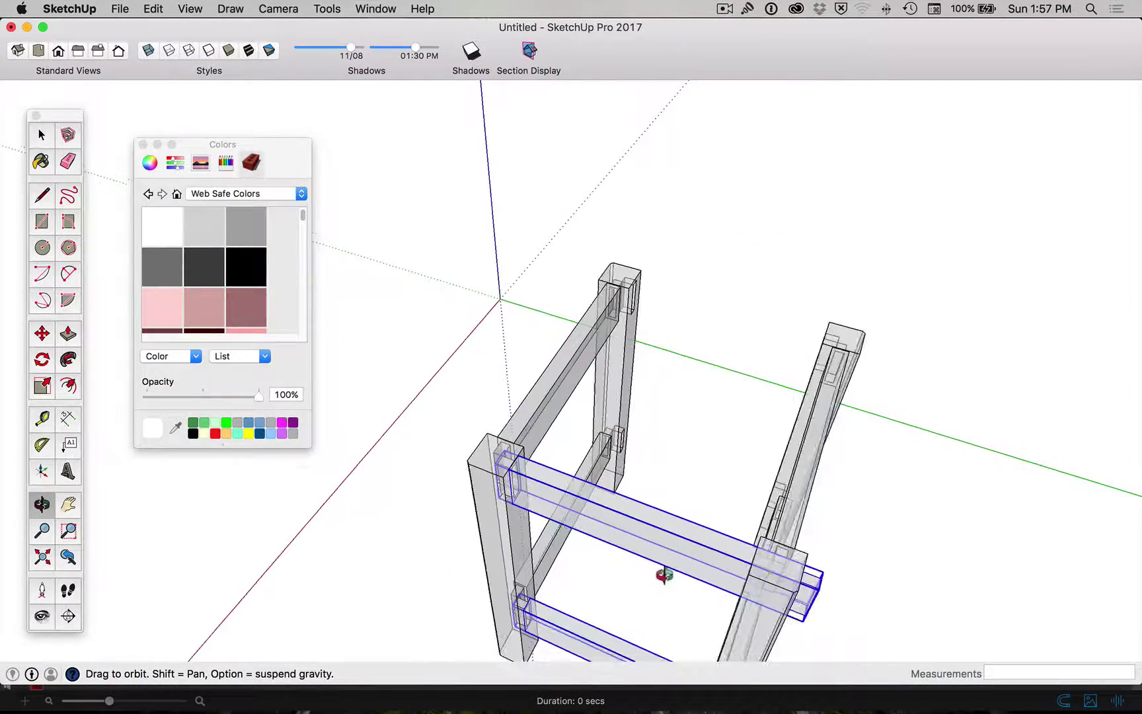
pyautogui.press('space')
pyautogui.click(695, 467)
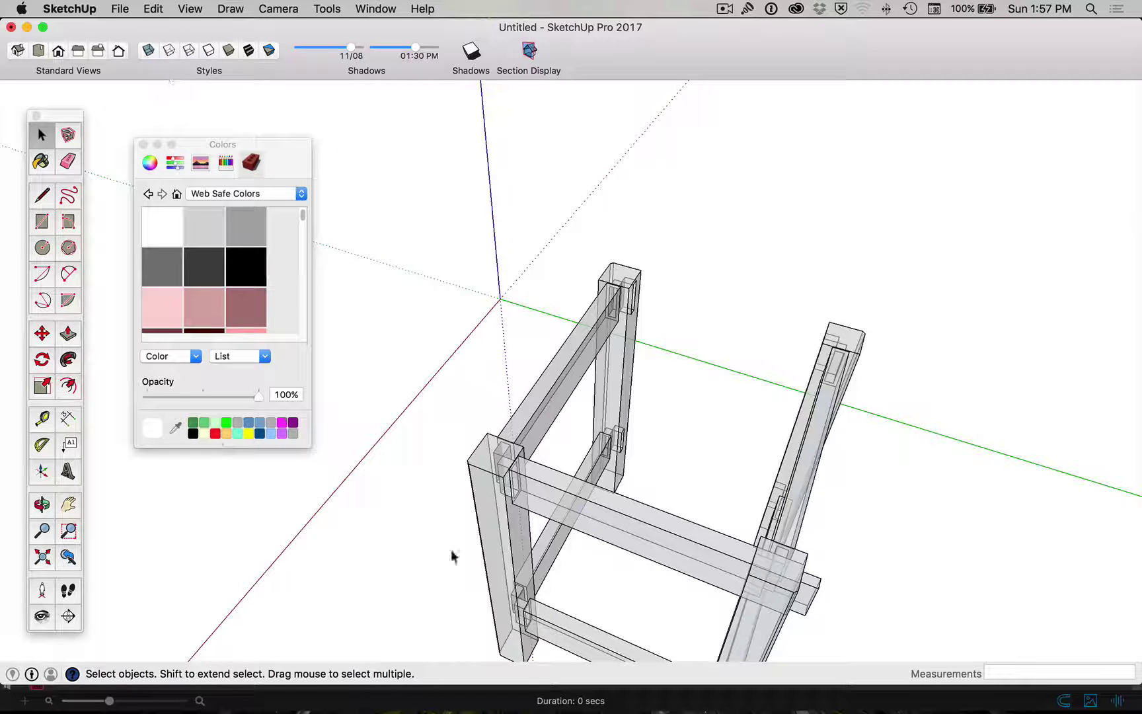
# Copy the upper and lower connecting rails 310 mm along the red axis to the first frame's far leg.
pyautogui.click(635, 539)
pyautogui.keyDown('shift'); pyautogui.click(590, 636); pyautogui.keyUp('shift')
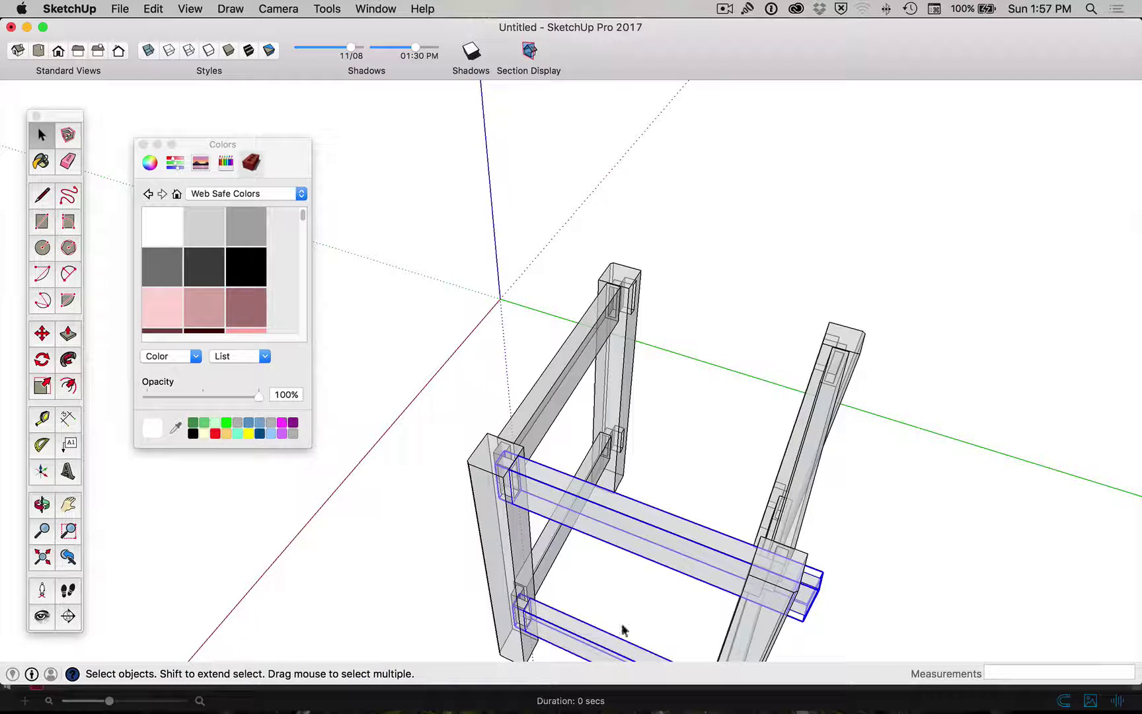
pyautogui.press('m')
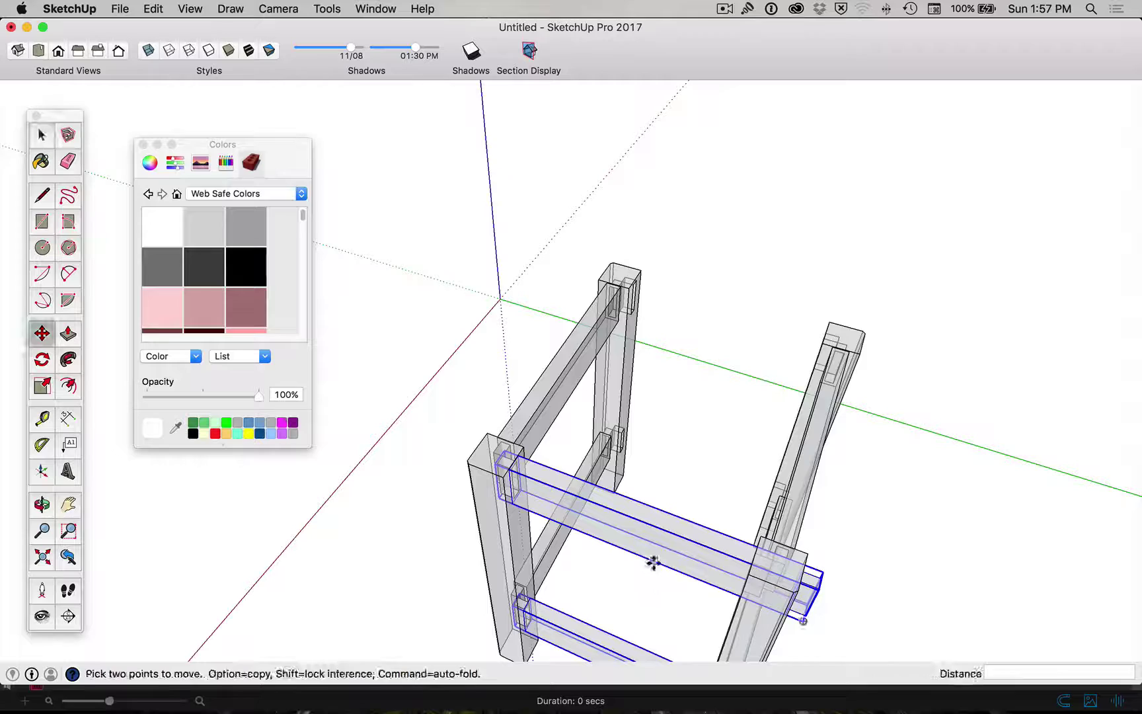
pyautogui.click(614, 492)
pyautogui.press('alt')
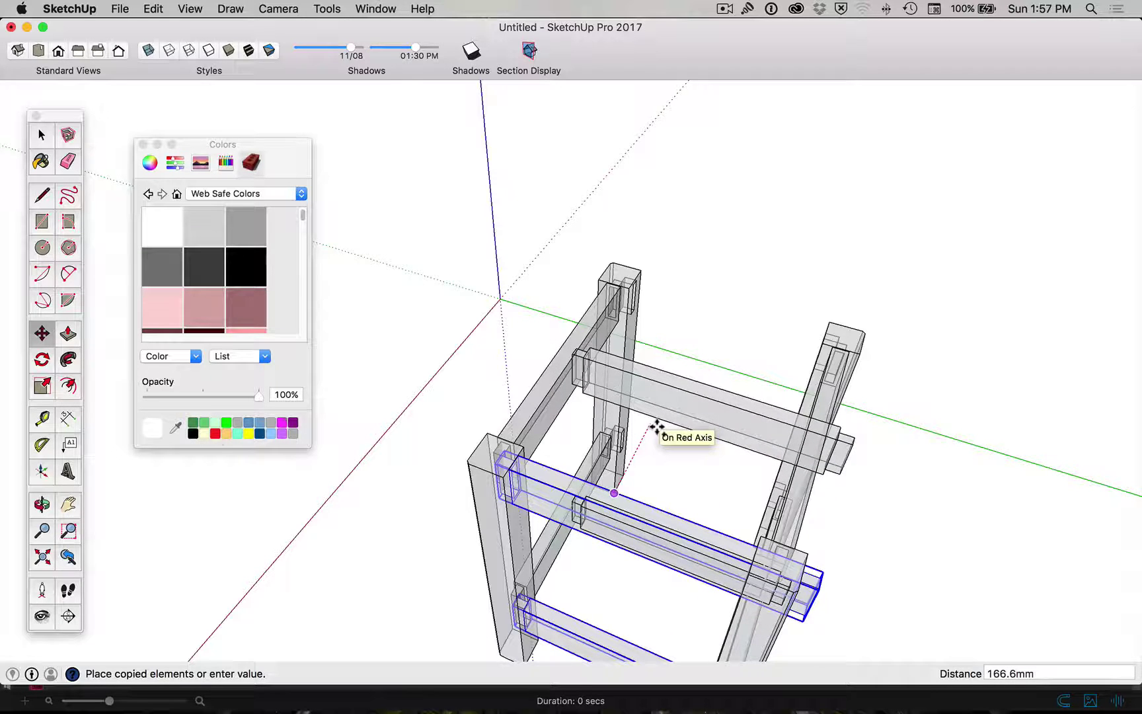
pyautogui.write('0')
pyautogui.press('Return')
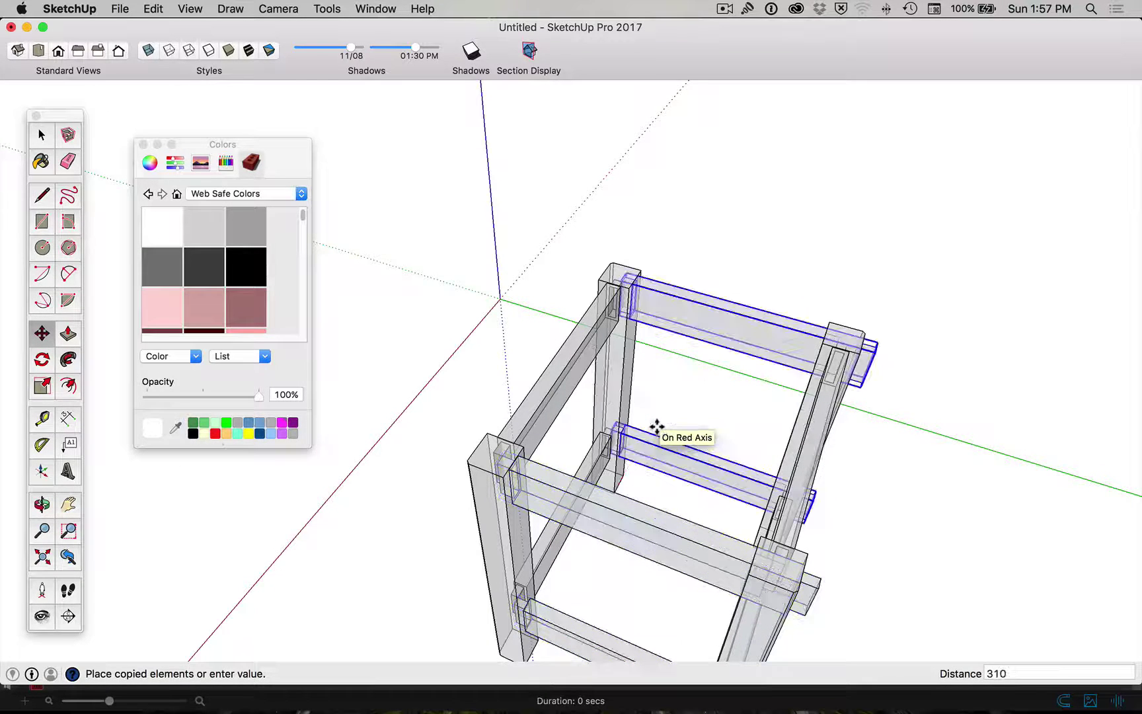
pyautogui.press('space')
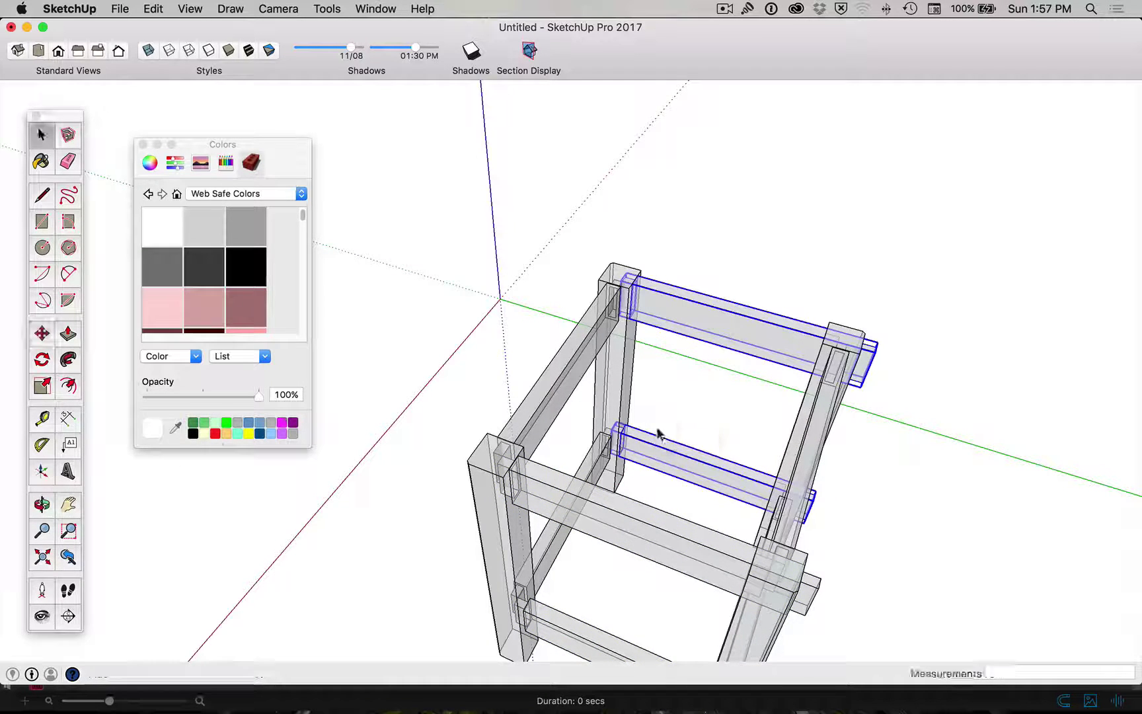
pyautogui.click(696, 250)
# Inspect the rail joints around the assembled legs and turn off X-ray display.
pyautogui.scroll(5, 611, 308)
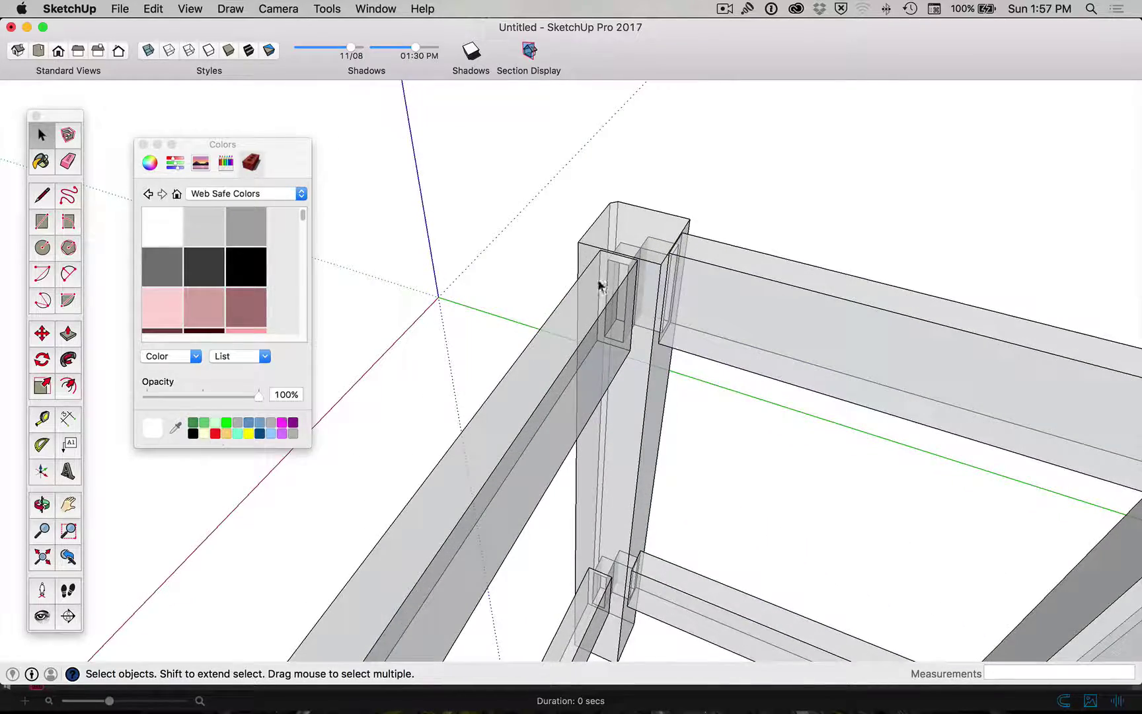
pyautogui.moveTo(600, 286); pyautogui.dragTo(663, 479, button='middle')
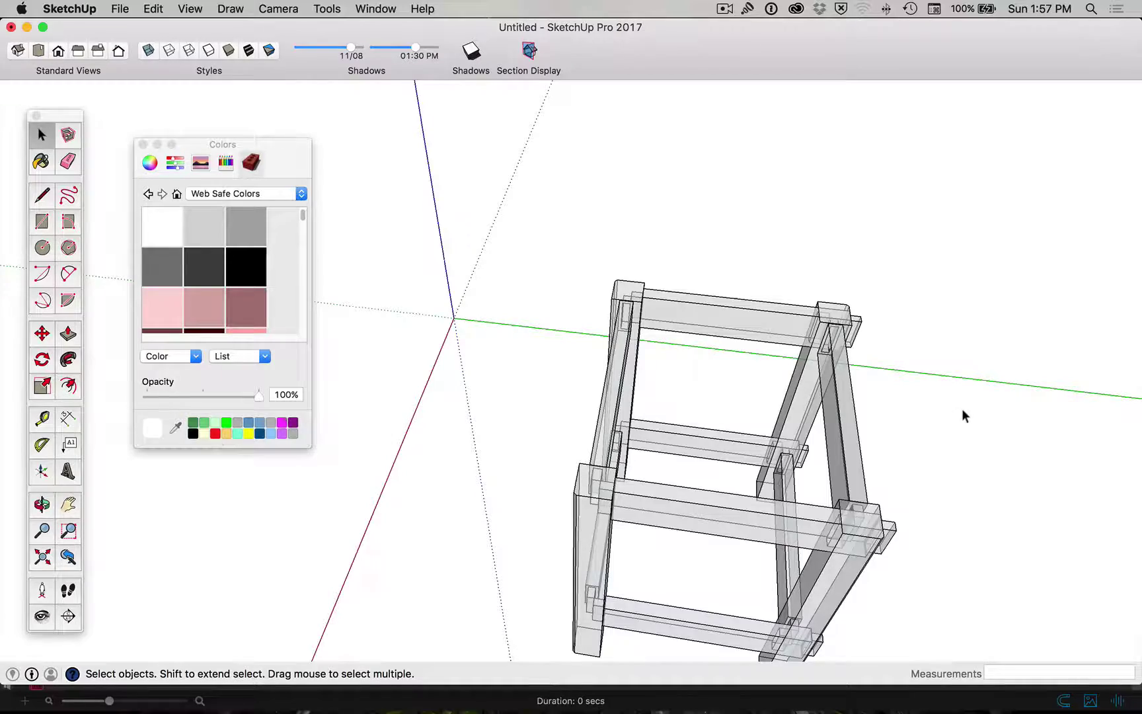
pyautogui.moveTo(963, 409); pyautogui.dragTo(690, 433, button='middle')
pyautogui.click(148, 50)
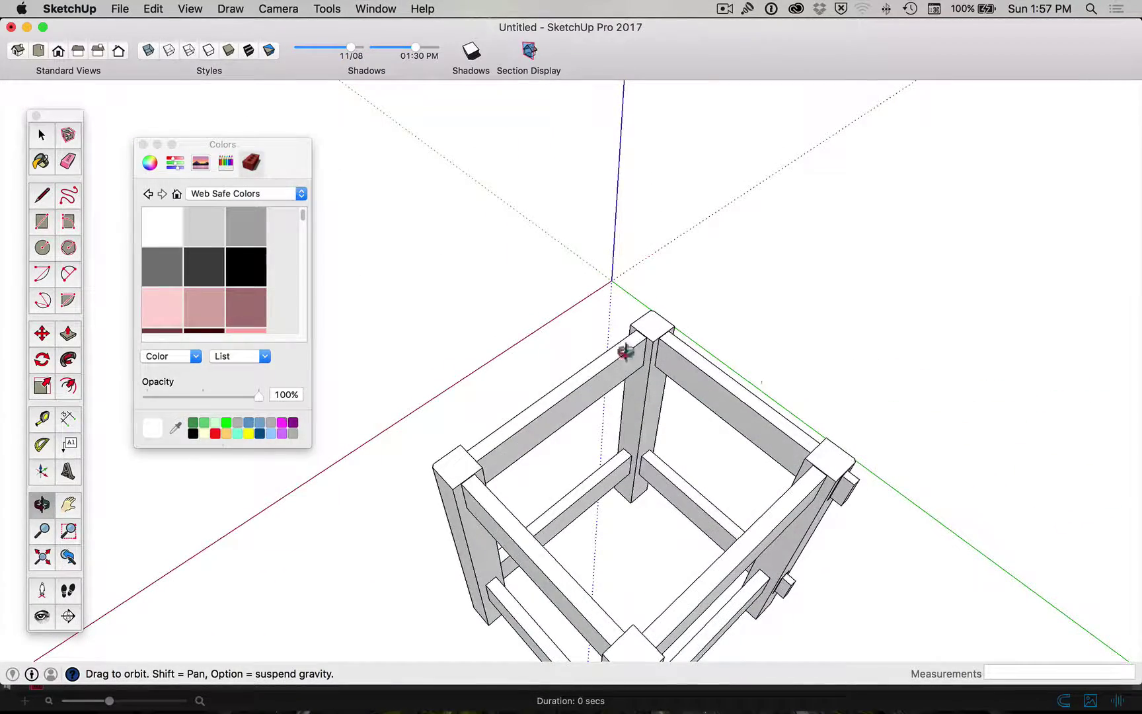
# Measure the clear distances between the leg tops along the connecting rail and along the first frame's upper rail.
pyautogui.press('t')
pyautogui.click(664, 336)
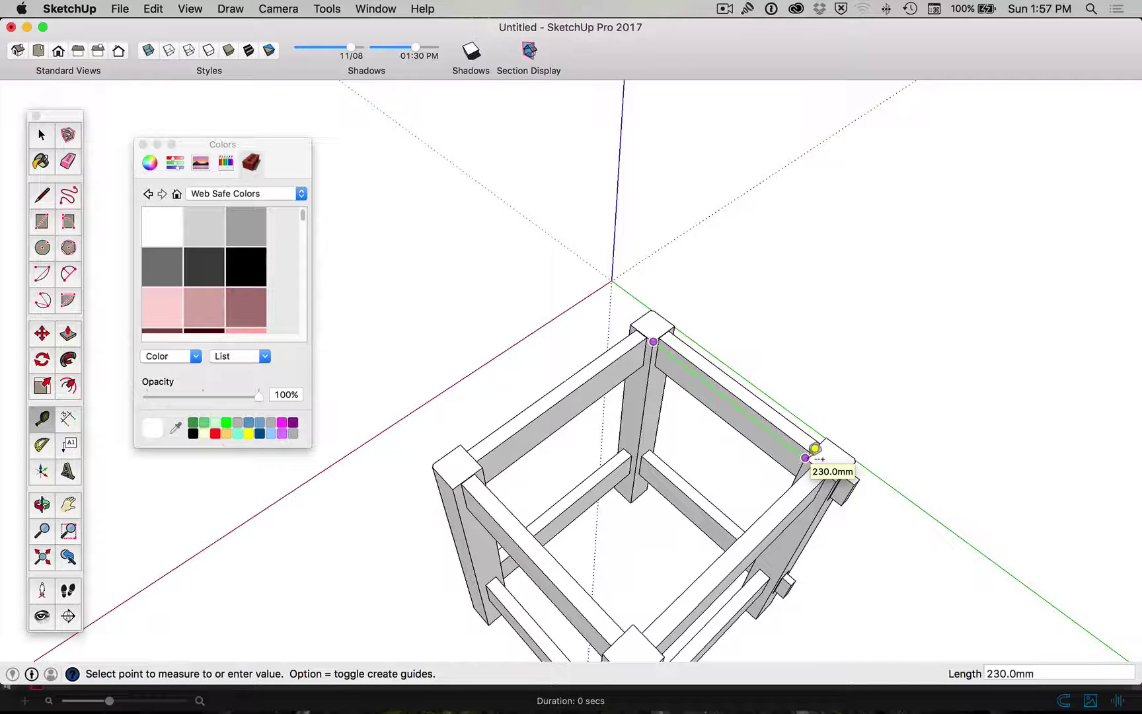
pyautogui.click(491, 452)
pyautogui.press('space')
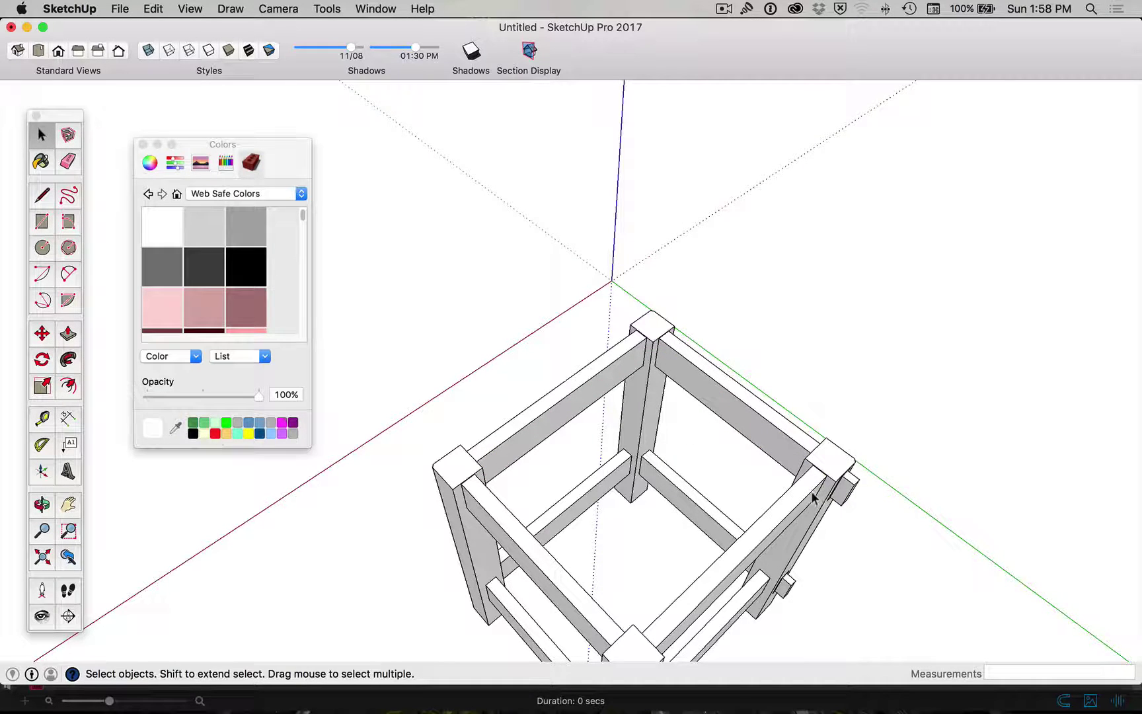
pyautogui.click(811, 490)
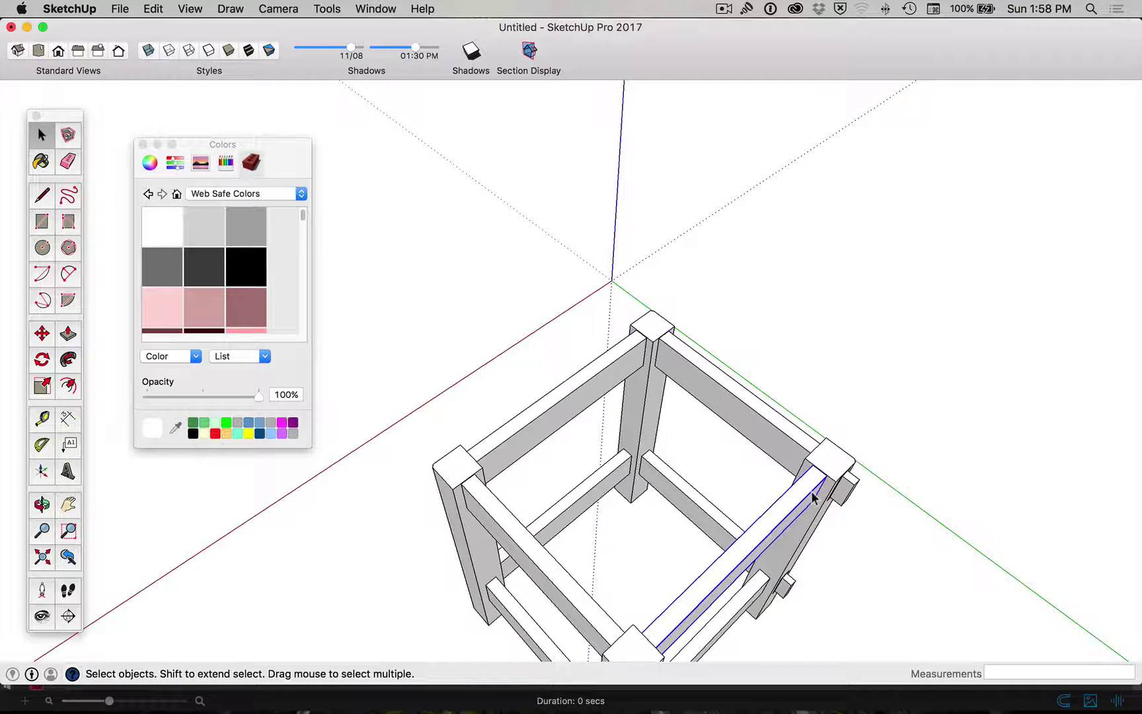
pyautogui.click(837, 467)
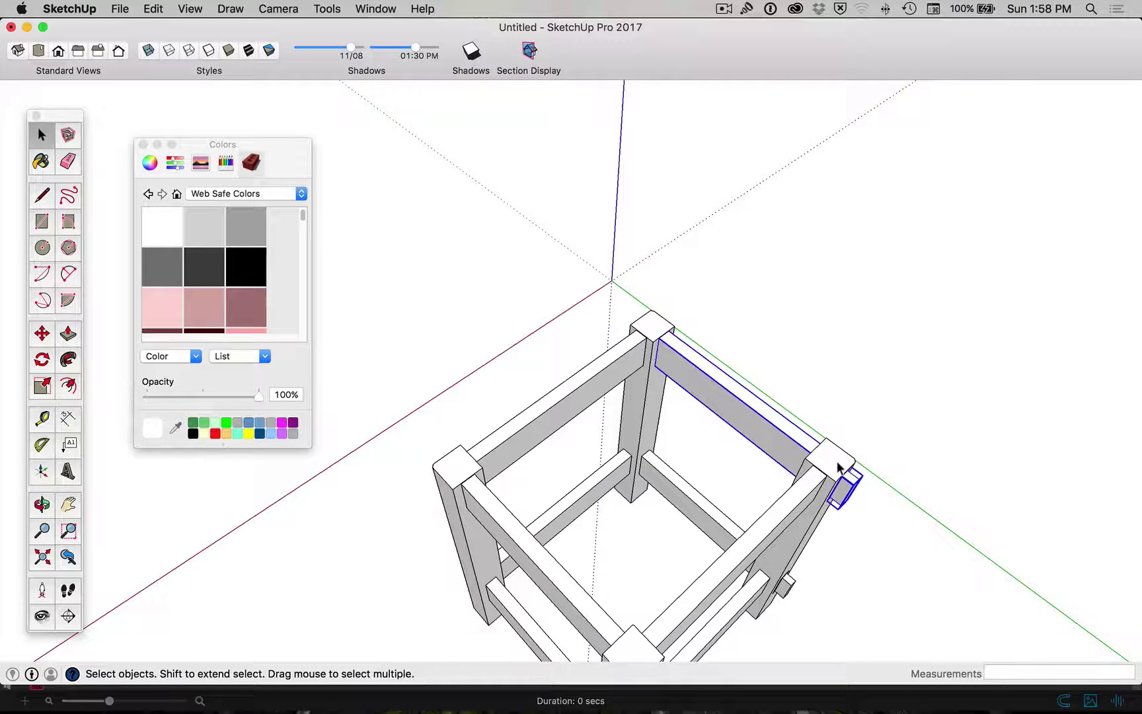
pyautogui.keyDown('shift'); pyautogui.moveTo(786, 509); pyautogui.dragTo(740, 246, button='middle'); pyautogui.keyUp('shift')
pyautogui.click(740, 246)
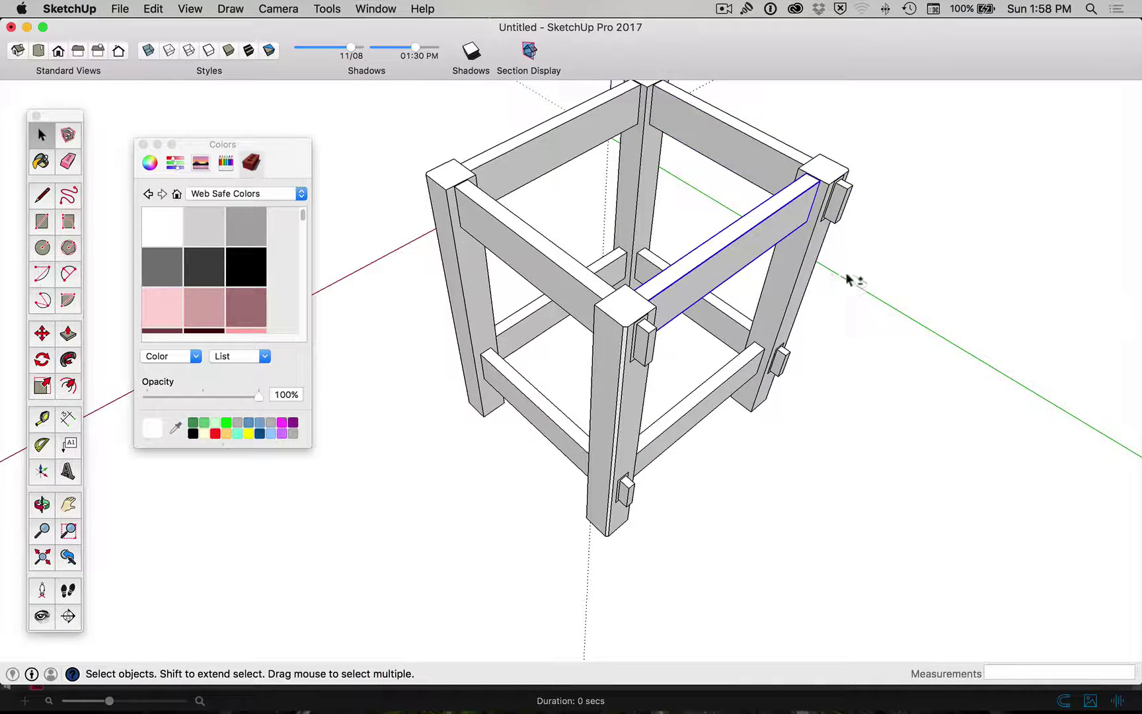
pyautogui.click(898, 334)
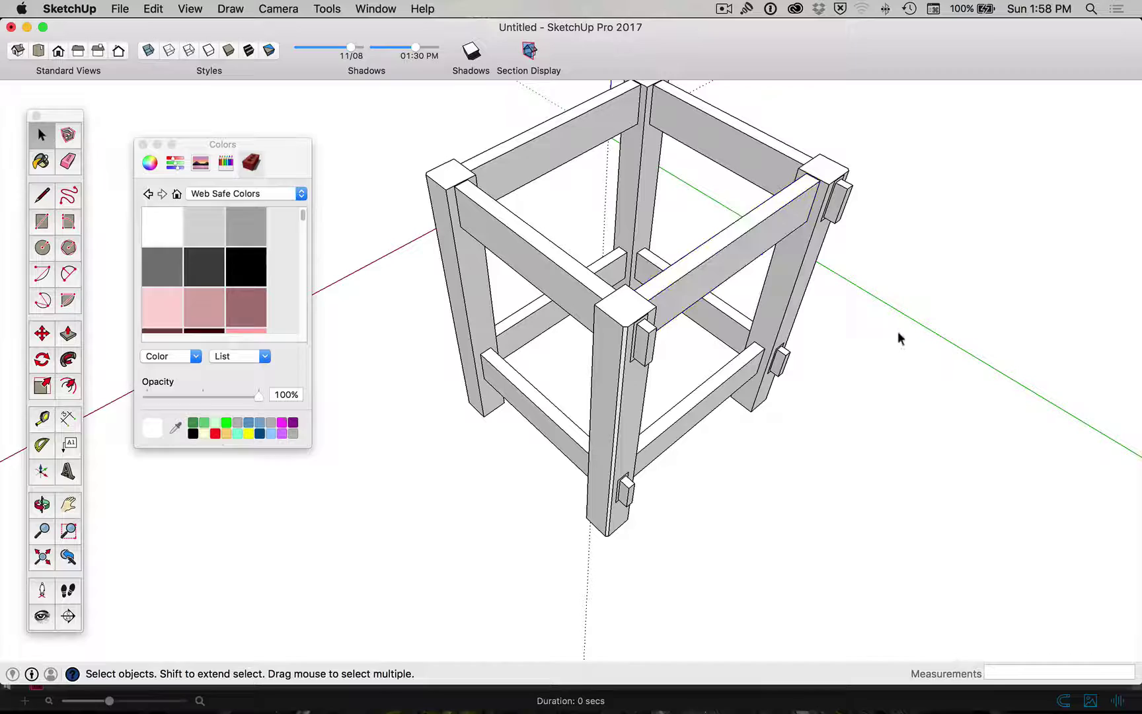
pyautogui.click(749, 255)
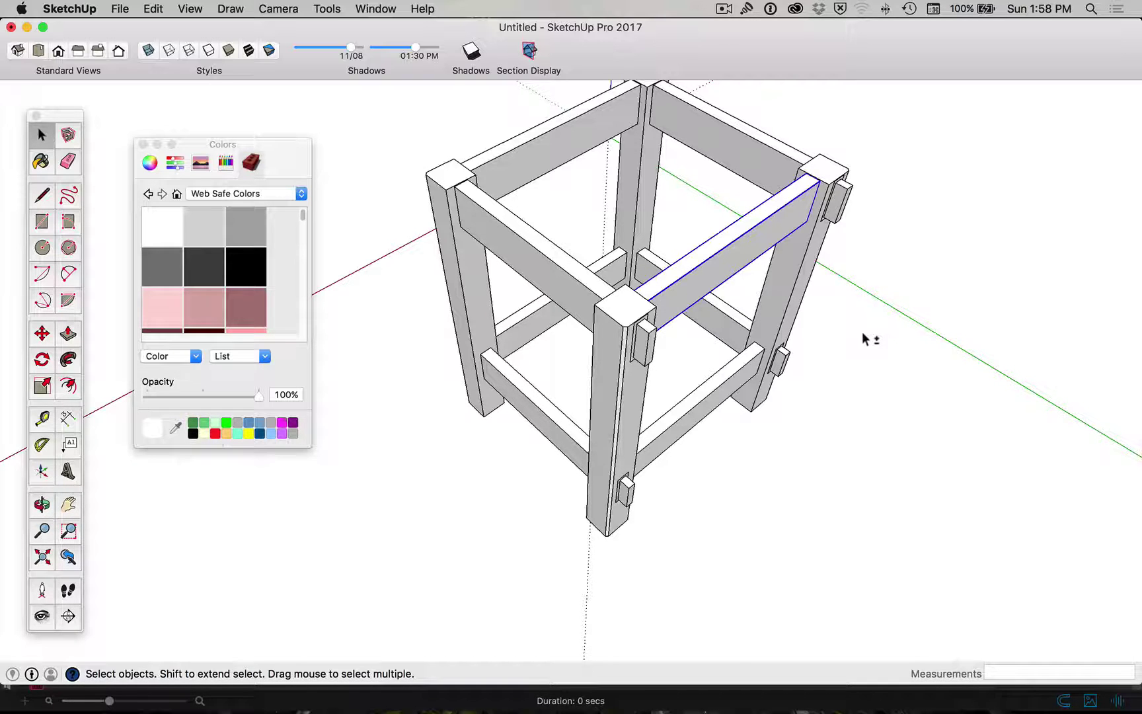
pyautogui.keyDown('shift'); pyautogui.click(795, 284); pyautogui.keyUp('shift')
pyautogui.keyDown('shift'); pyautogui.click(740, 380); pyautogui.keyUp('shift')
pyautogui.keyDown('shift'); pyautogui.click(596, 431); pyautogui.keyUp('shift')
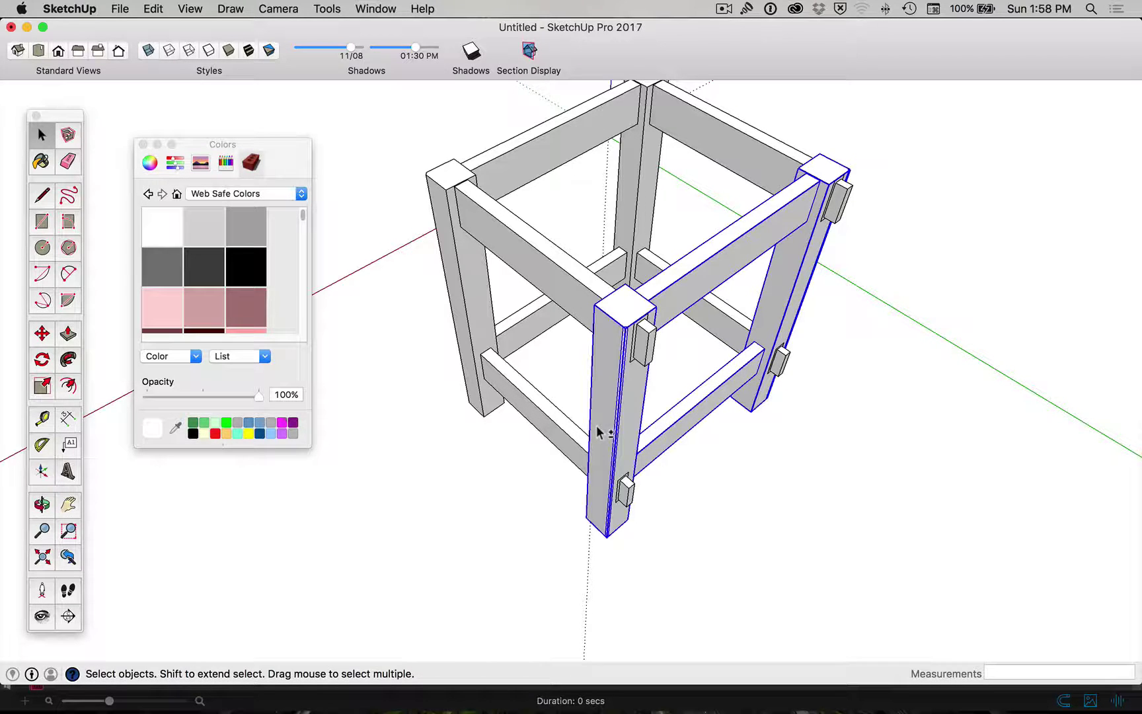
pyautogui.keyDown('shift'); pyautogui.click(568, 288); pyautogui.keyUp('shift')
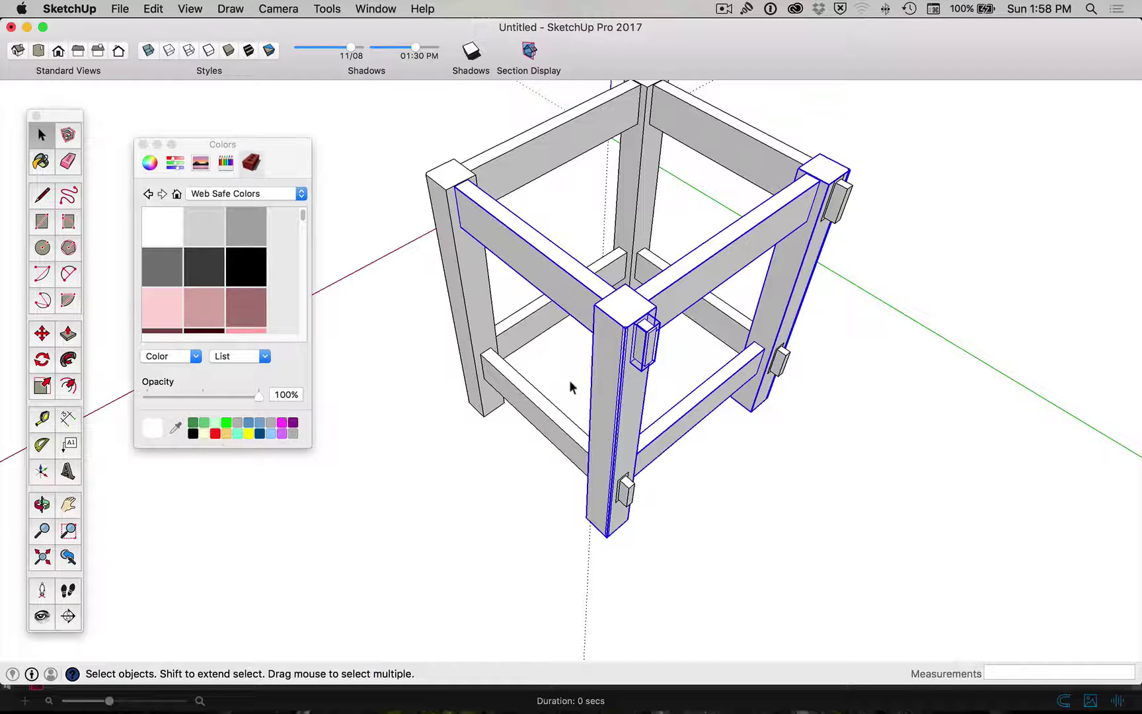
pyautogui.doubleClick(562, 283)
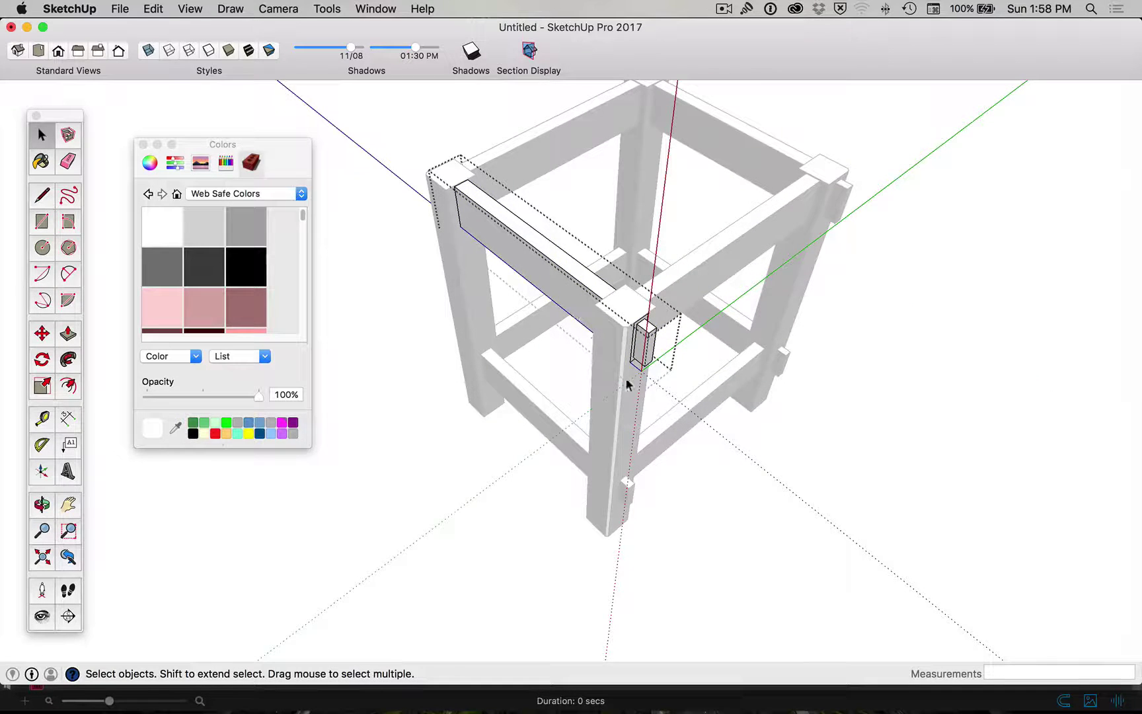
pyautogui.click(714, 446)
# Select the second side frame's two legs and its upper and lower rails, leaving the connecting rails out of the selection.
pyautogui.click(611, 340)
pyautogui.keyDown('shift'); pyautogui.click(678, 302); pyautogui.keyUp('shift')
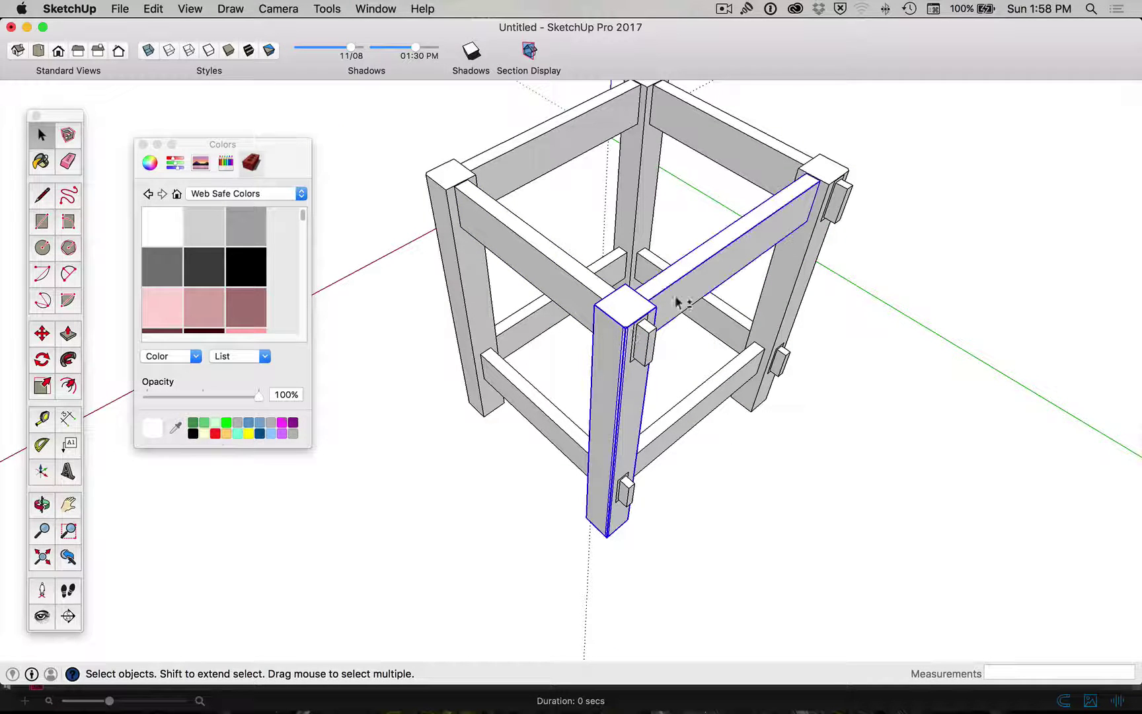
pyautogui.keyDown('shift'); pyautogui.click(811, 291); pyautogui.keyUp('shift')
pyautogui.keyDown('shift'); pyautogui.click(739, 372); pyautogui.keyUp('shift')
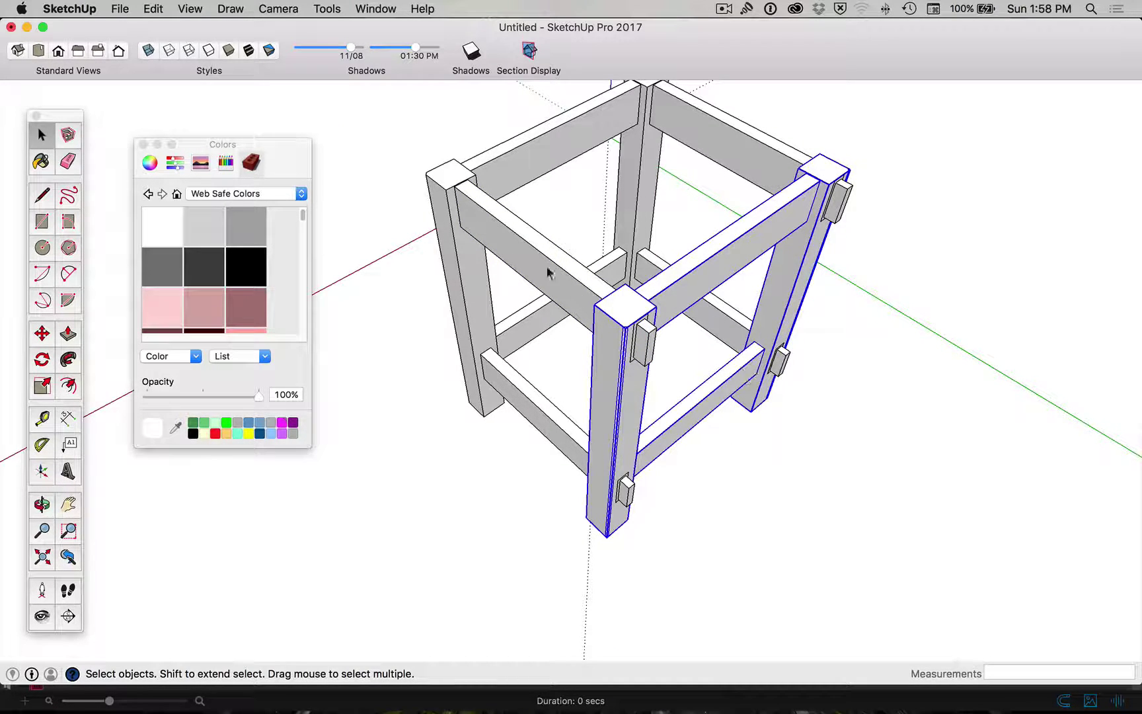
pyautogui.keyDown('shift'); pyautogui.click(513, 242); pyautogui.keyUp('shift')
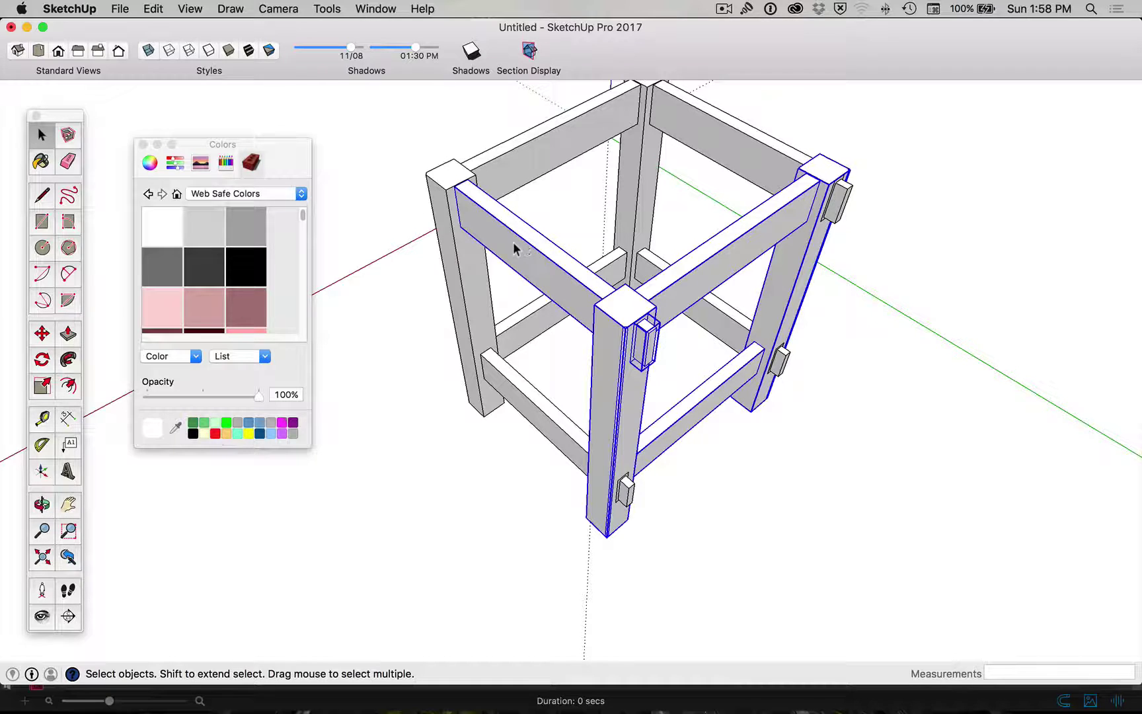
pyautogui.keyDown('shift'); pyautogui.click(546, 280); pyautogui.keyUp('shift')
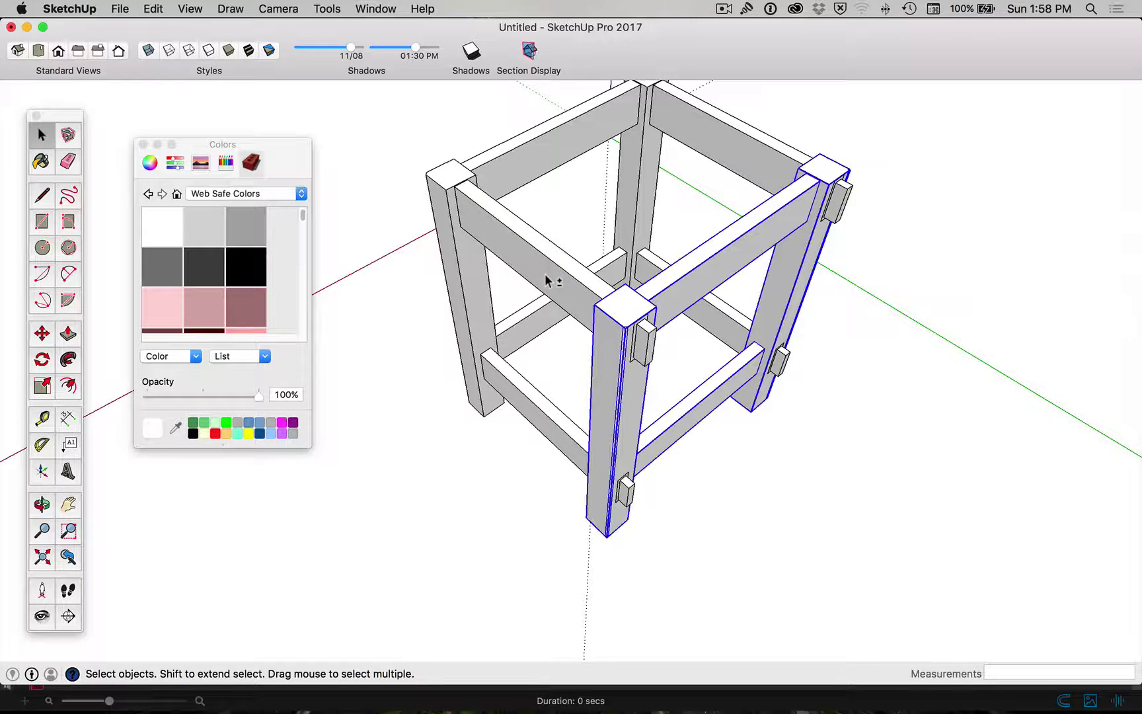
pyautogui.keyDown('shift'); pyautogui.click(546, 279); pyautogui.keyUp('shift')
pyautogui.keyDown('shift'); pyautogui.click(546, 280); pyautogui.keyUp('shift')
# Recheck the clear spacing of the leg tops from the first frame's rear leg.
pyautogui.press('t')
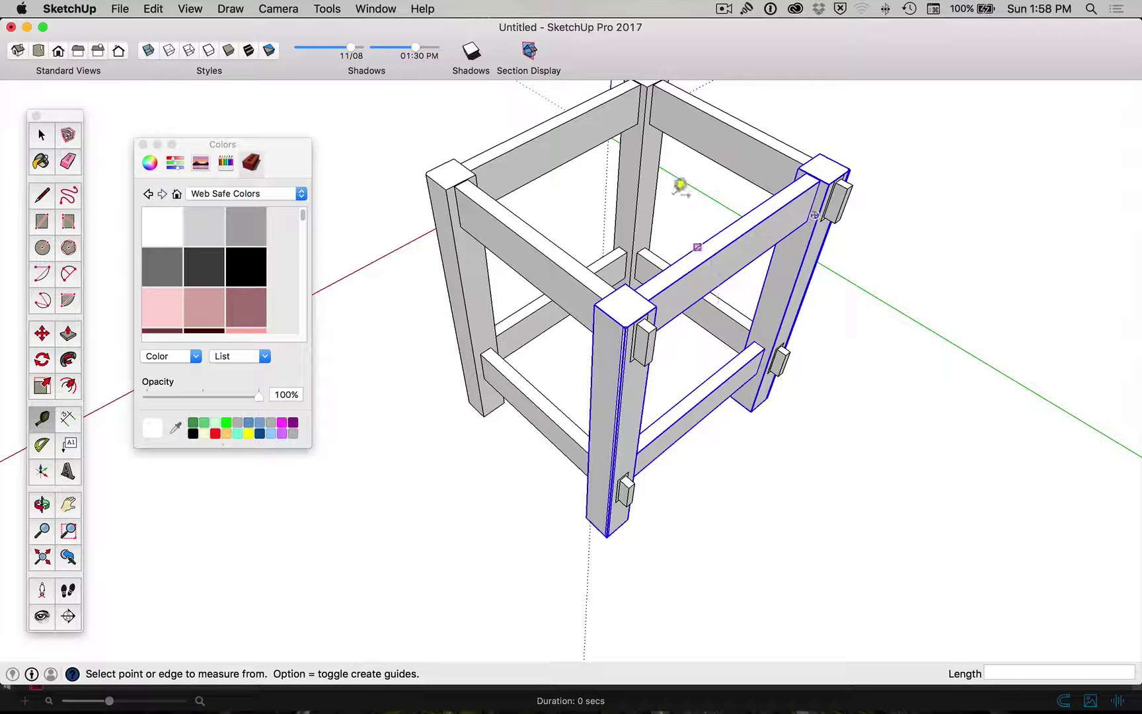
pyautogui.click(647, 86)
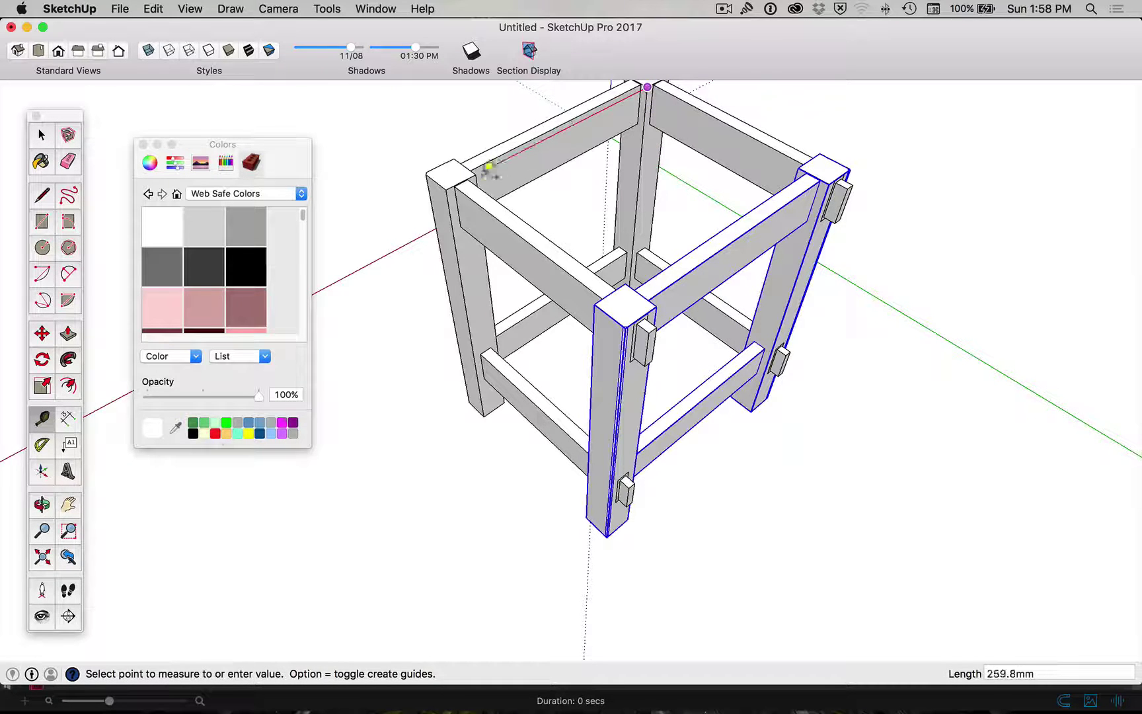
pyautogui.click(807, 160)
# Move the selected second side frame 40 mm outward along the green axis onto the connecting rails' tenons.
pyautogui.press('m')
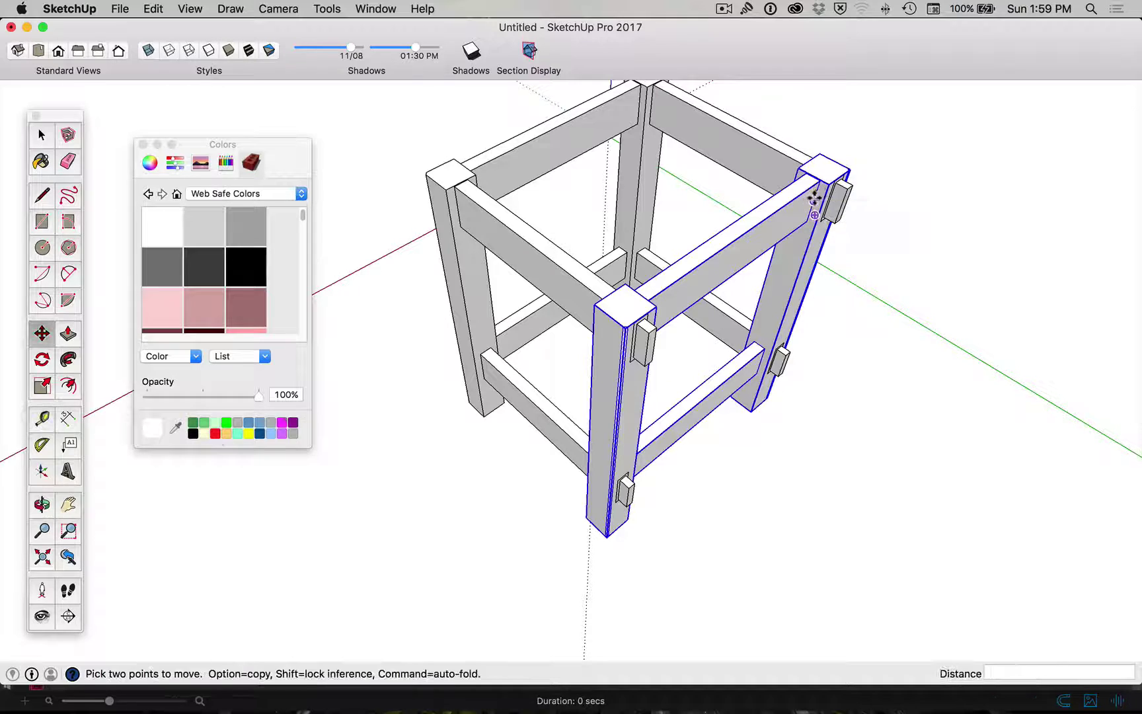
pyautogui.click(824, 180)
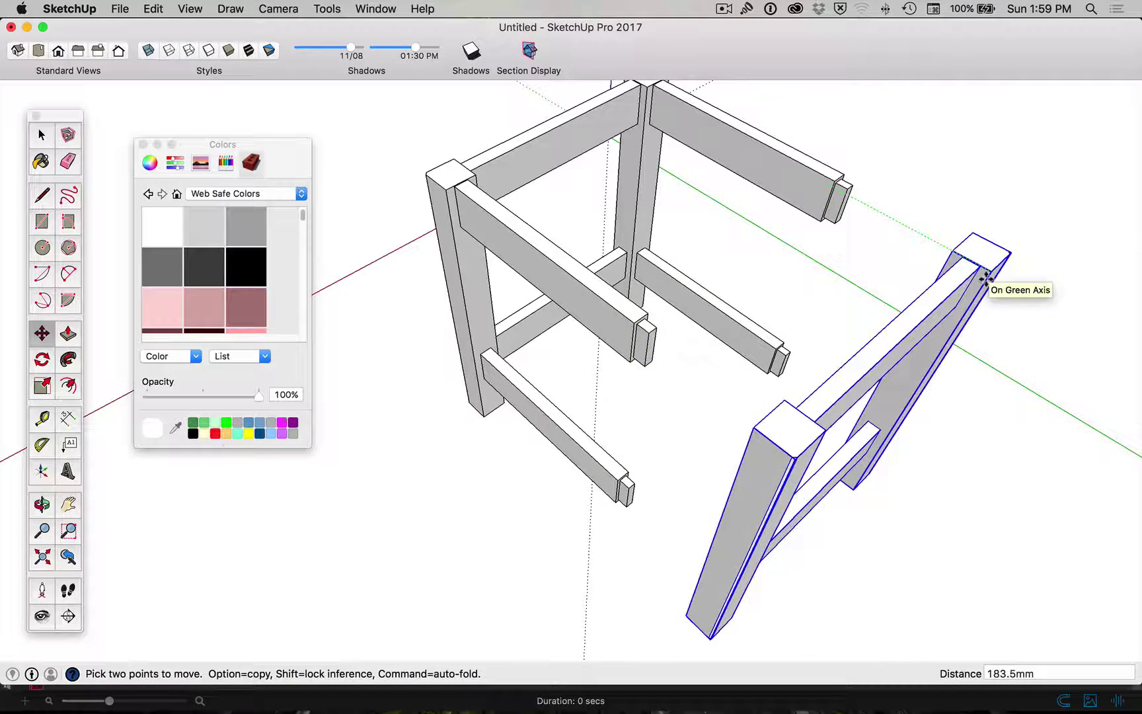
pyautogui.press('Return')
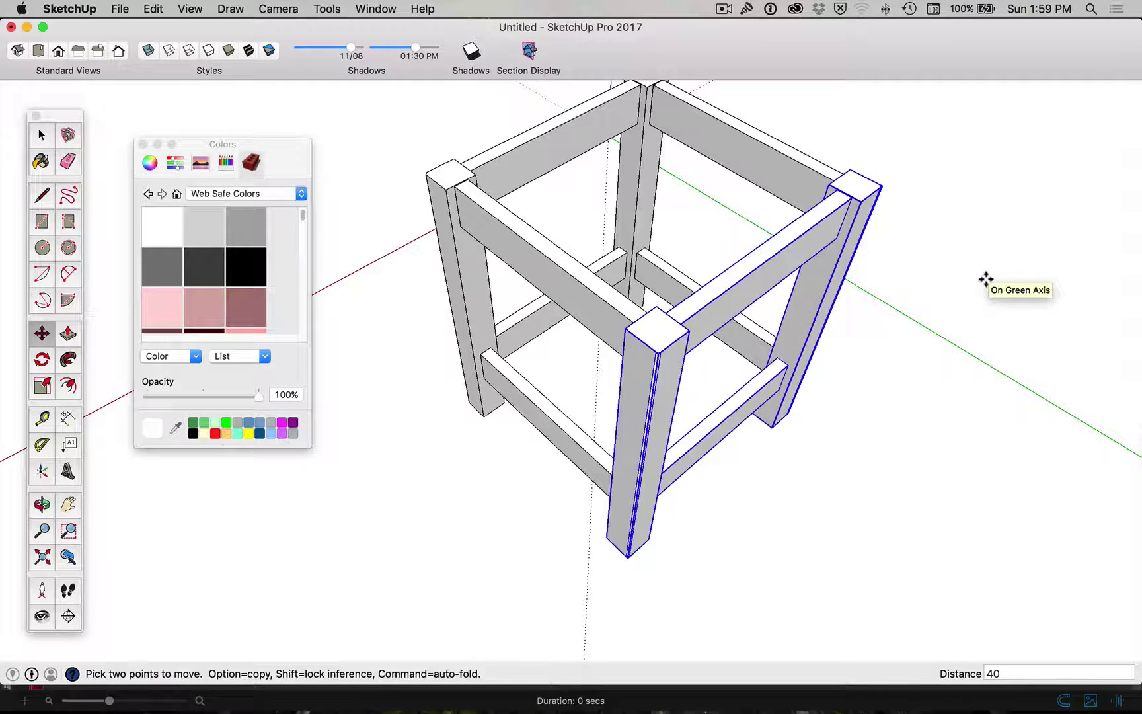
# Turn on X-ray display, inspect the tenon joints in all four legs, and turn X-ray display off.
pyautogui.click(148, 51)
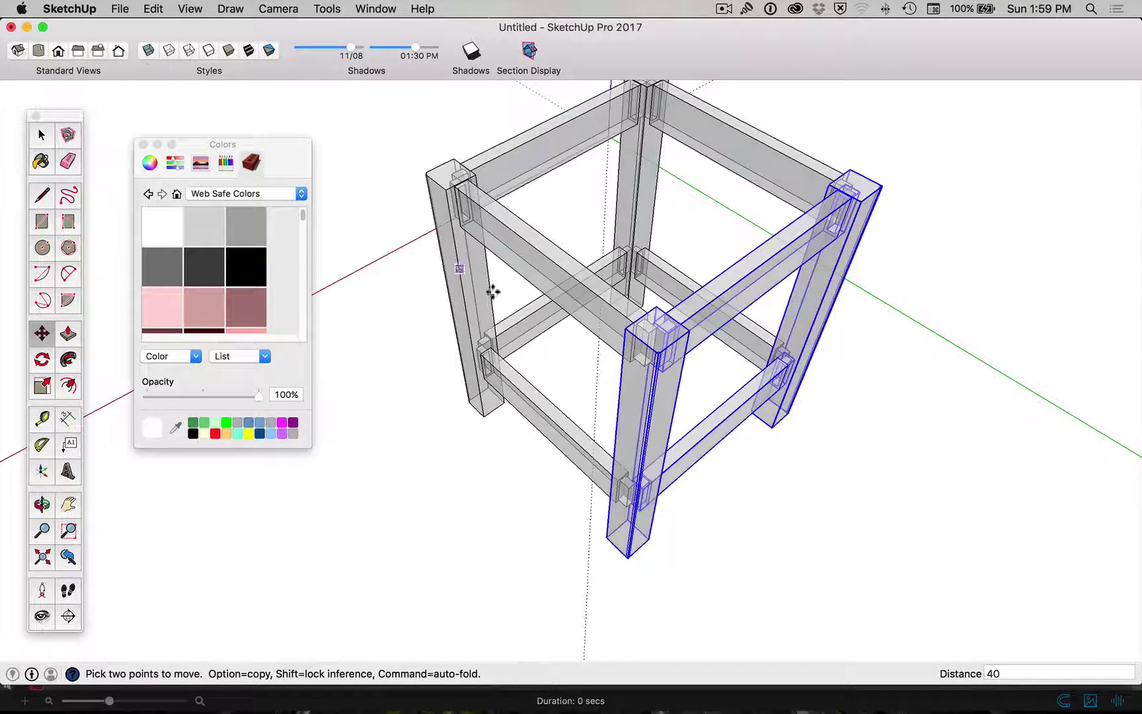
pyautogui.moveTo(571, 388); pyautogui.dragTo(826, 520, button='middle')
pyautogui.moveTo(826, 520); pyautogui.dragTo(688, 461)
pyautogui.scroll(5, 704, 425)
pyautogui.scroll(8, 704, 425)
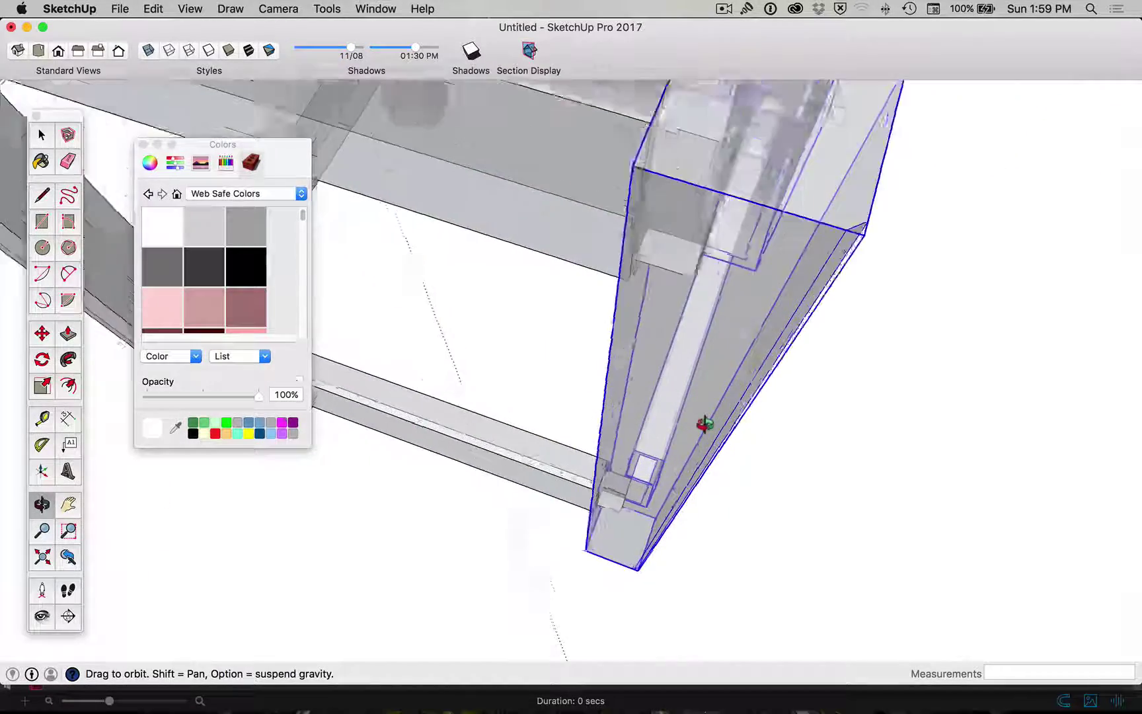
pyautogui.moveTo(654, 467); pyautogui.dragTo(784, 374)
pyautogui.scroll(-12, 785, 374)
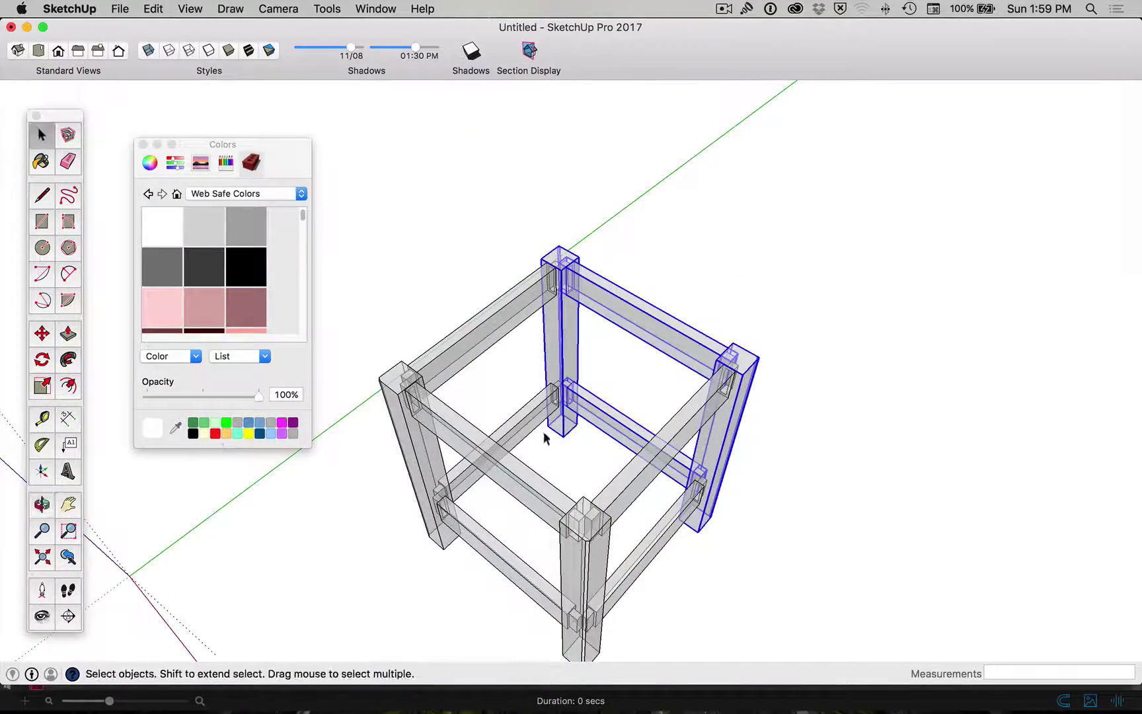
pyautogui.keyDown('shift'); pyautogui.moveTo(541, 432); pyautogui.dragTo(675, 331, button='middle'); pyautogui.keyUp('shift')
pyautogui.click(498, 389)
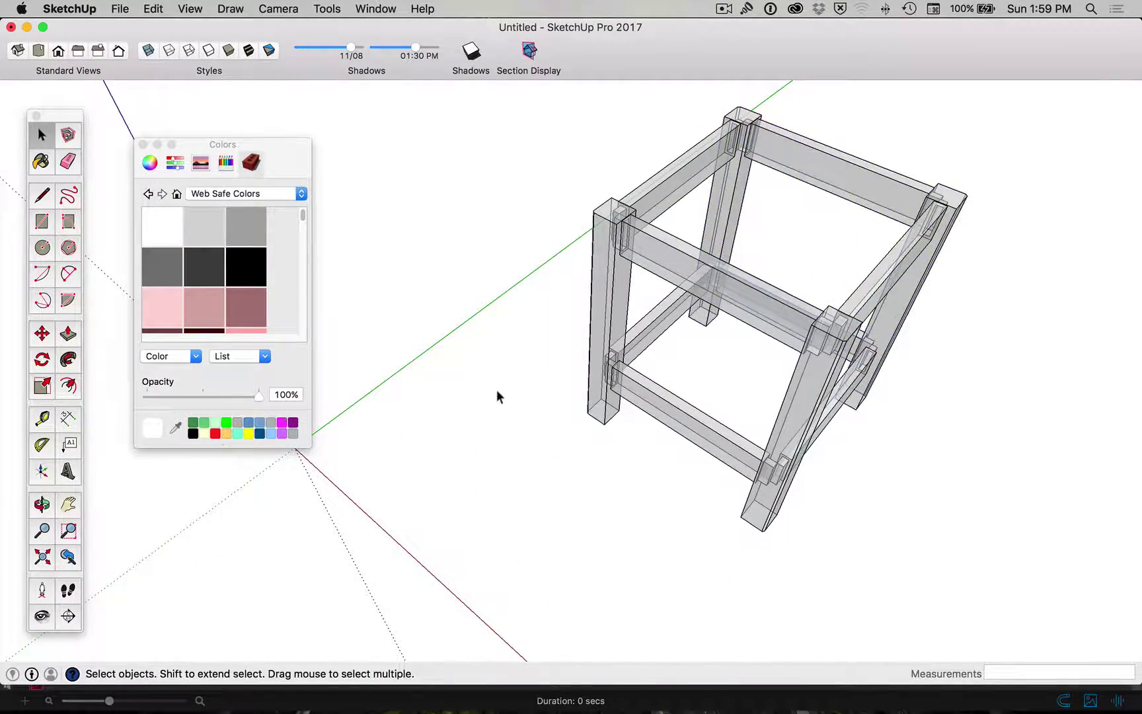
pyautogui.press('o')
pyautogui.moveTo(699, 335); pyautogui.dragTo(550, 234)
pyautogui.press('space')
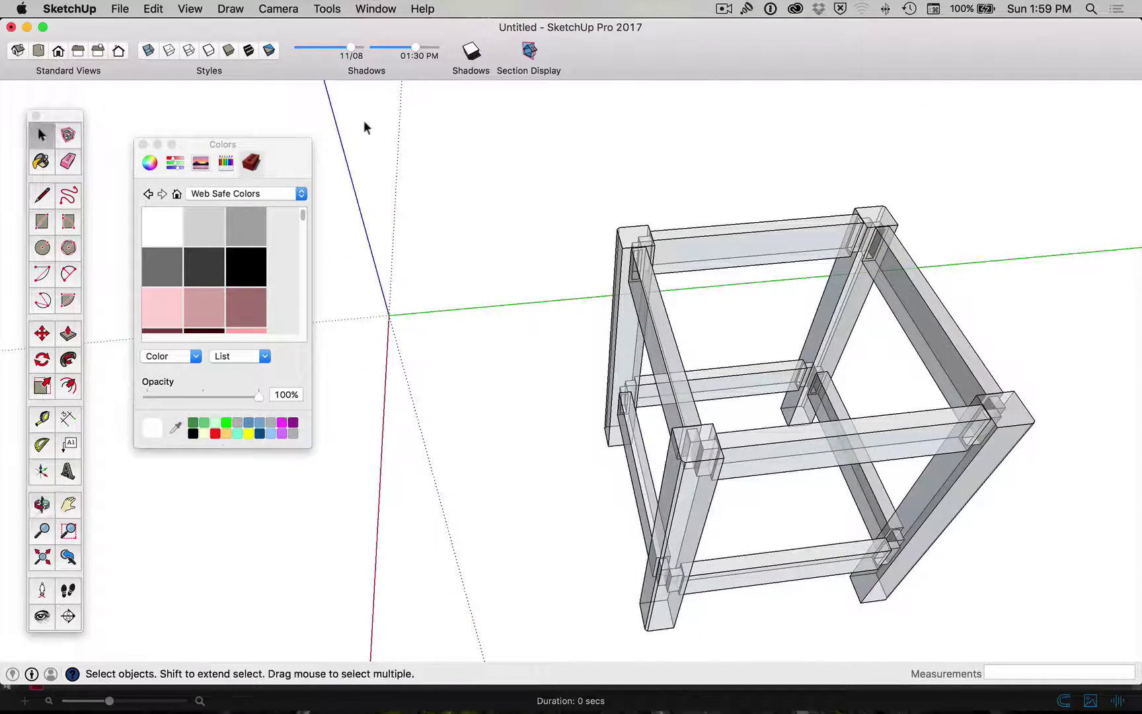
pyautogui.click(148, 49)
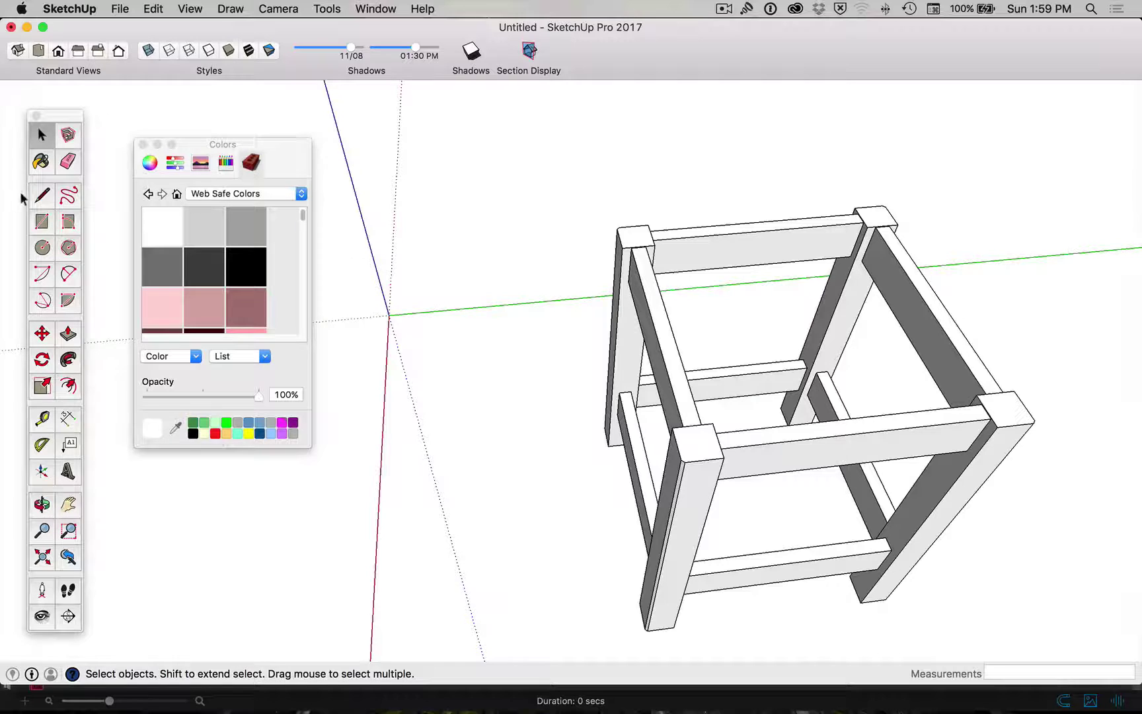
pyautogui.click(41, 220)
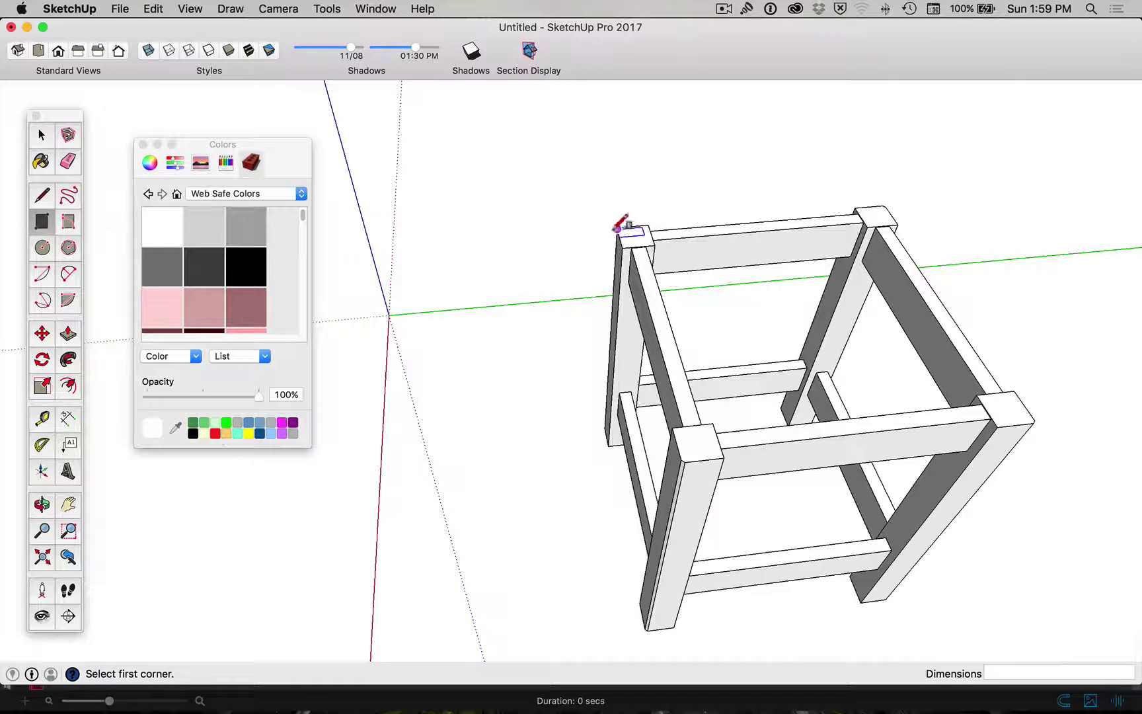
pyautogui.press('space')
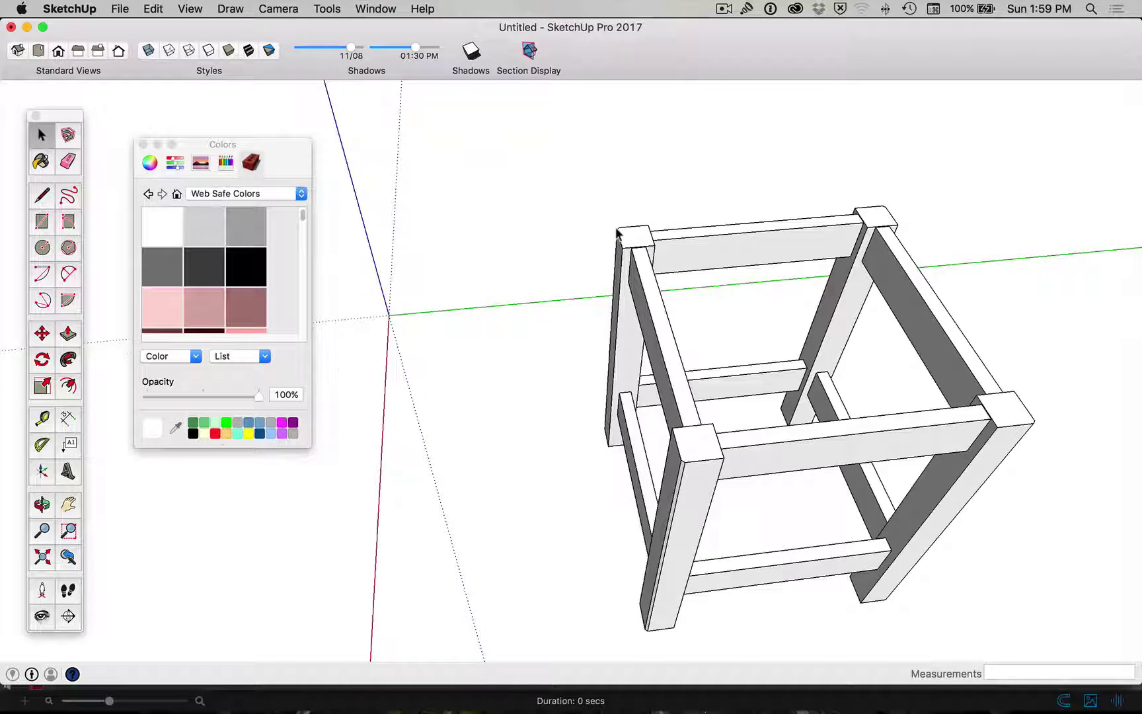
pyautogui.scroll(6, 616, 232)
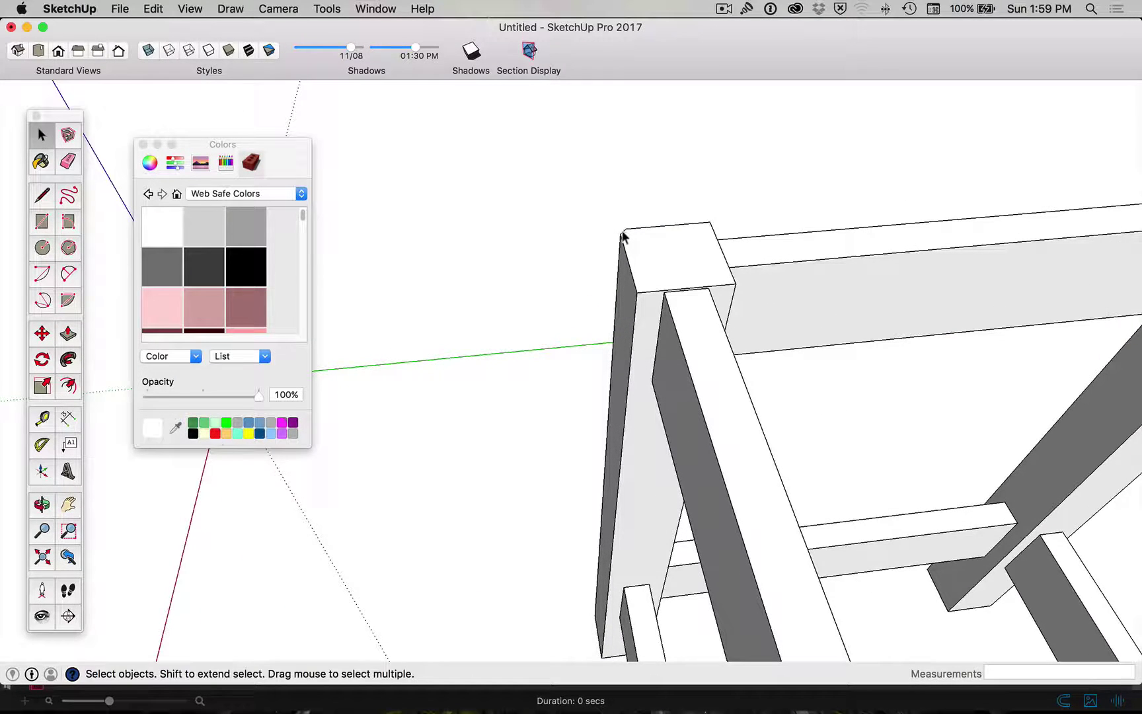
pyautogui.scroll(-6, 631, 241)
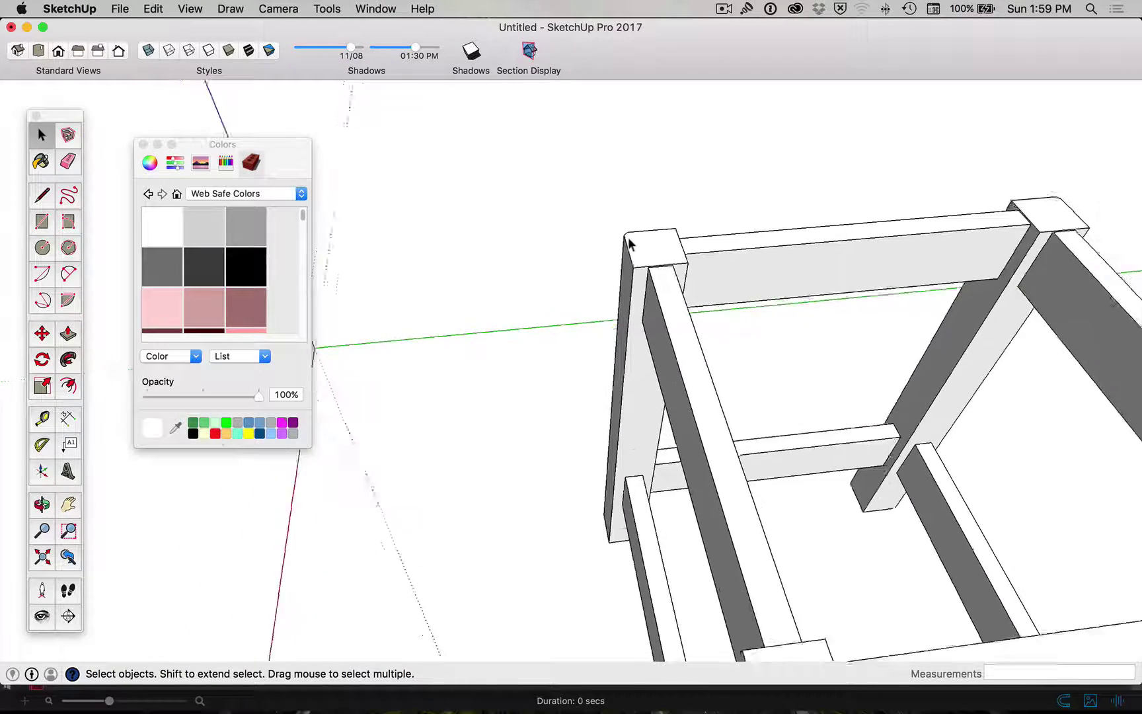
pyautogui.scroll(-2, 629, 244)
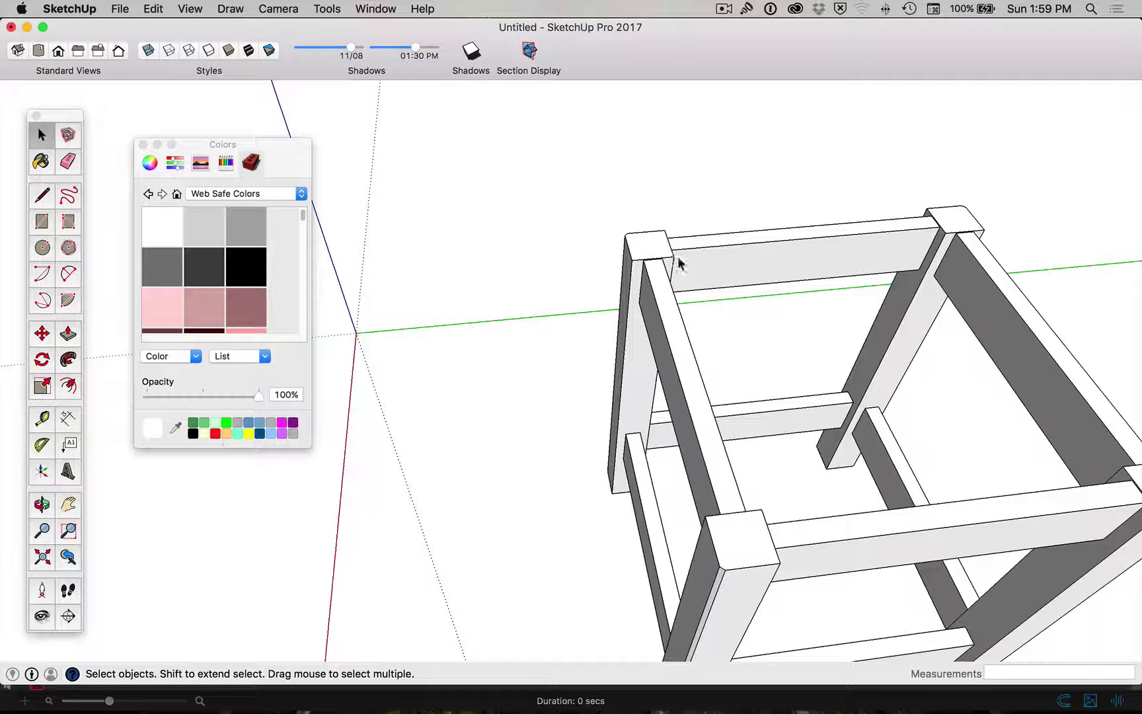
# Place two perpendicular guide lines 20 mm in from the outer edges of the leg top nearest the origin.
pyautogui.press('t')
pyautogui.click(646, 232)
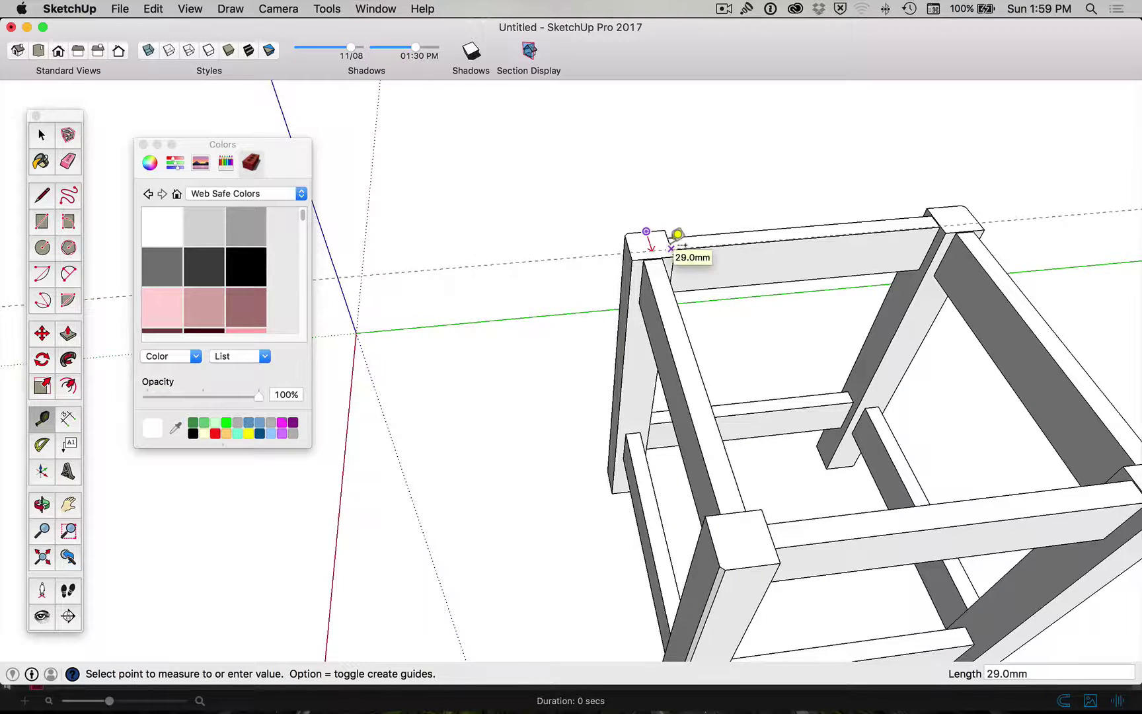
pyautogui.scroll(4, 676, 233)
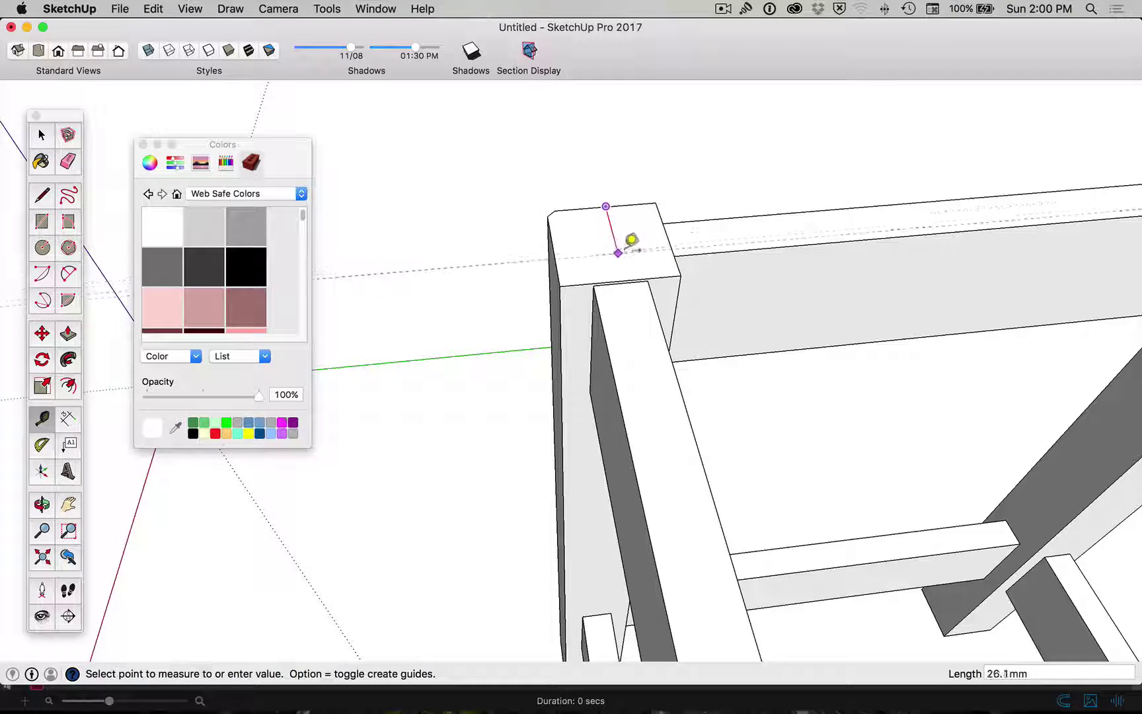
pyautogui.click(677, 234)
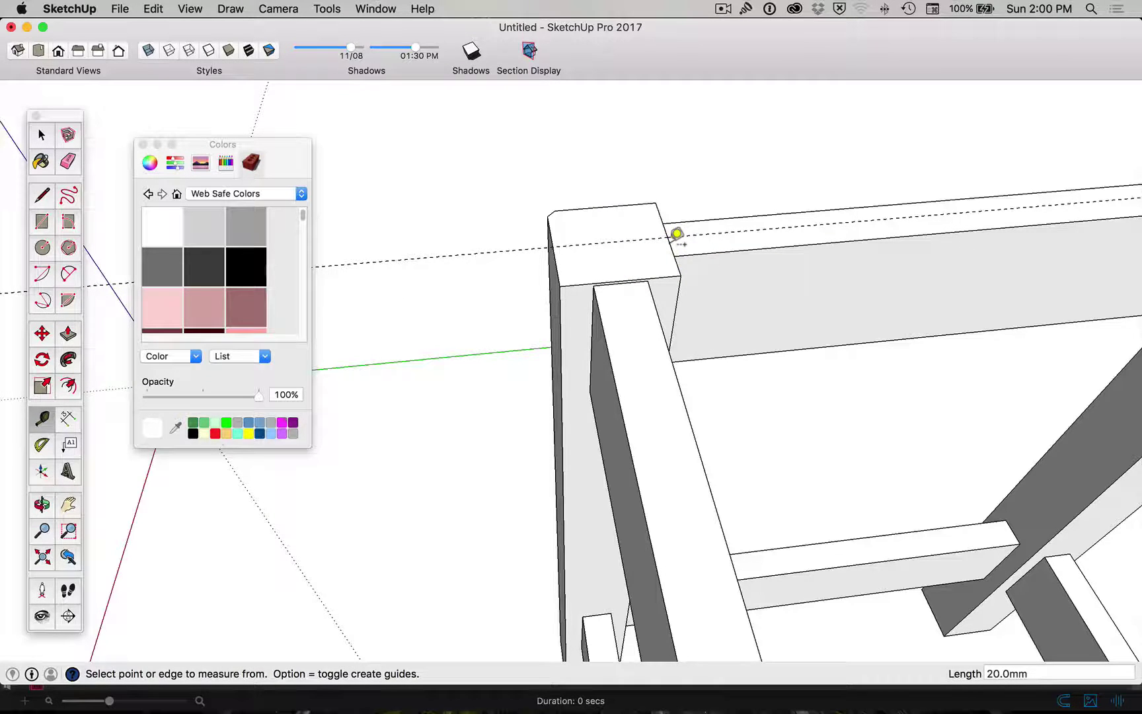
pyautogui.click(556, 264)
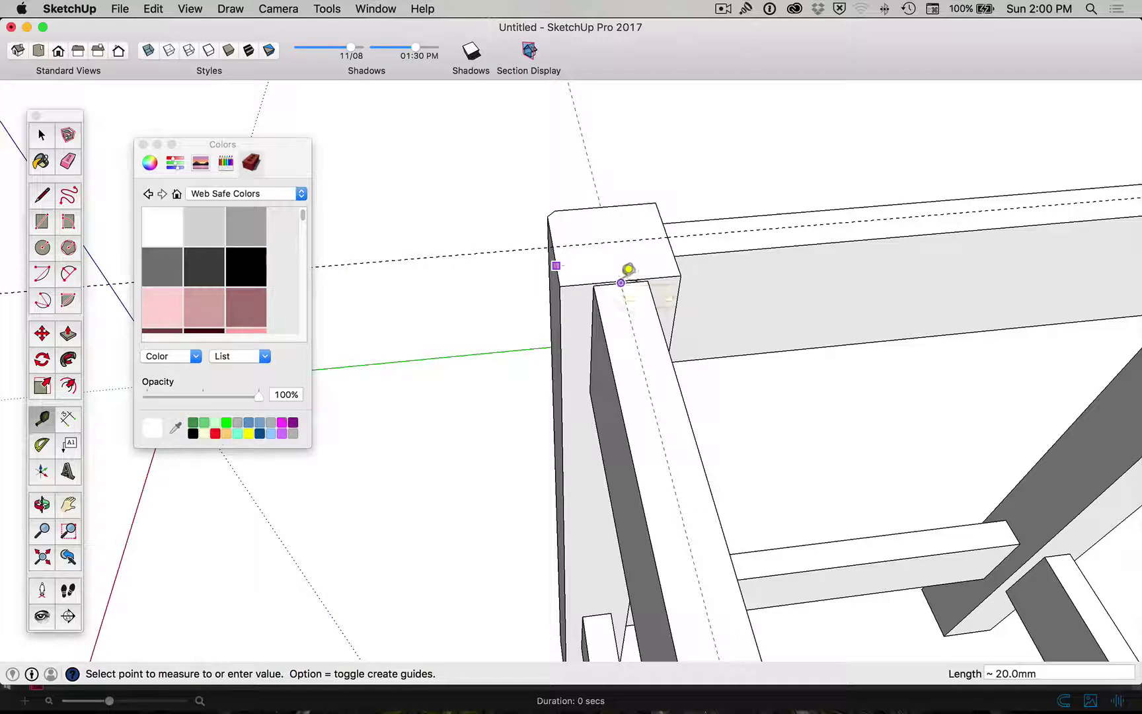
pyautogui.click(627, 267)
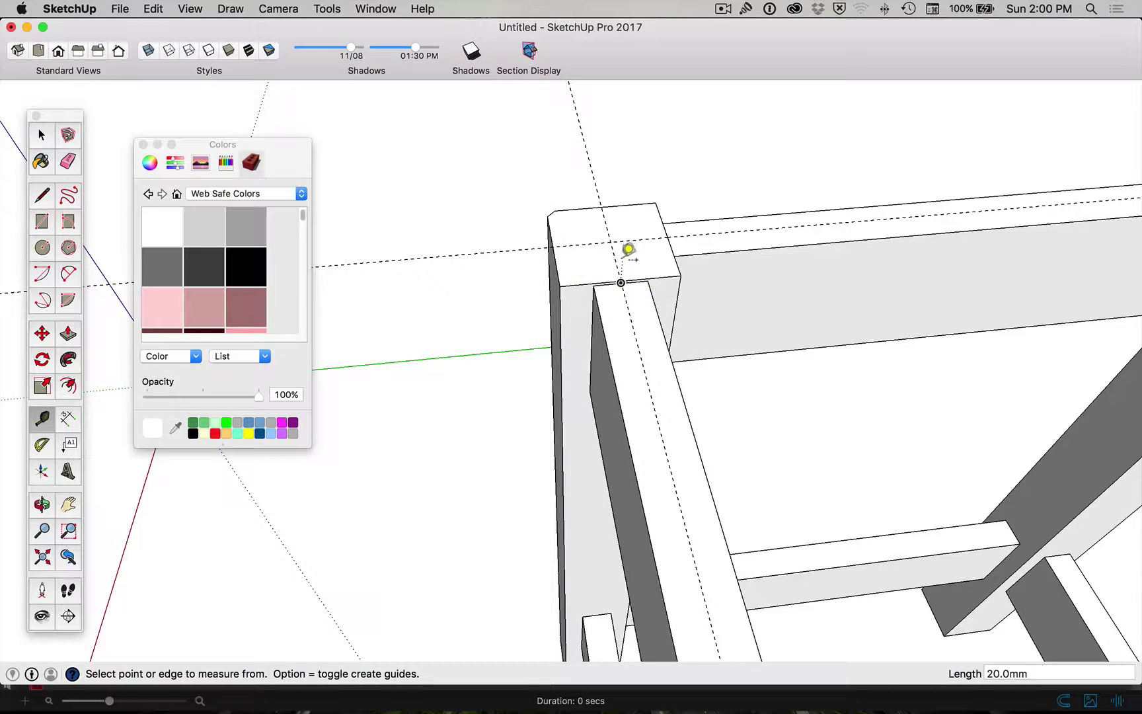
# Place two perpendicular guide lines 21.5 mm in from the outer edges of the diagonally opposite leg top.
pyautogui.scroll(-5, 626, 267)
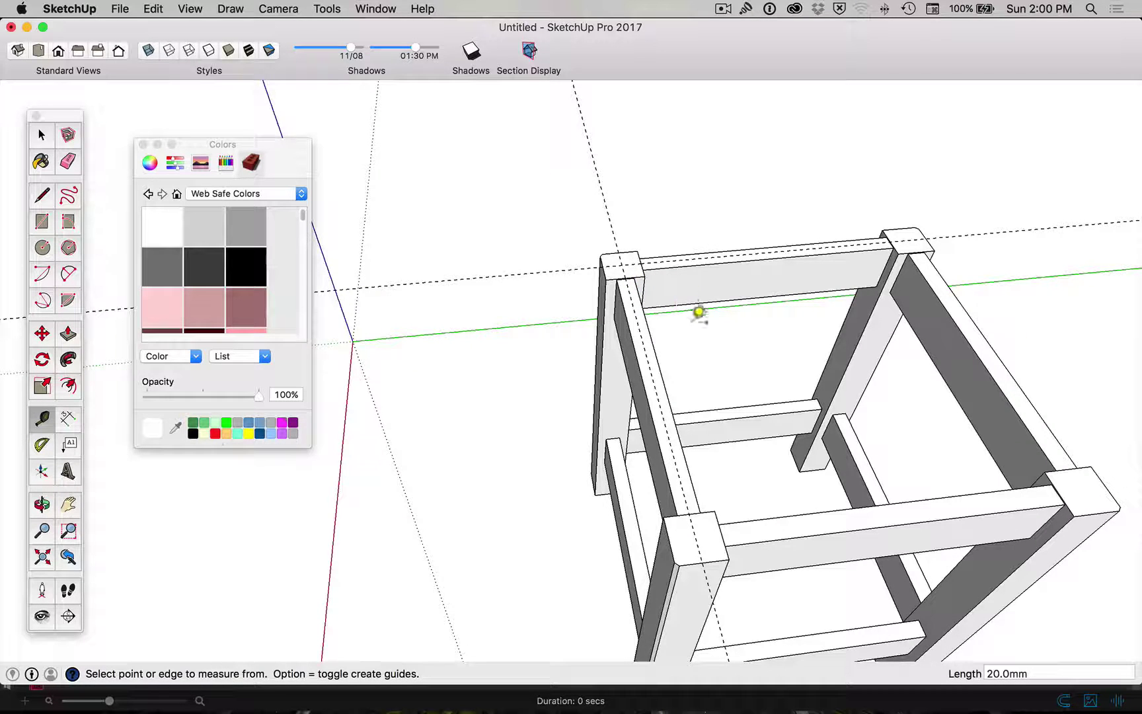
pyautogui.click(1109, 476)
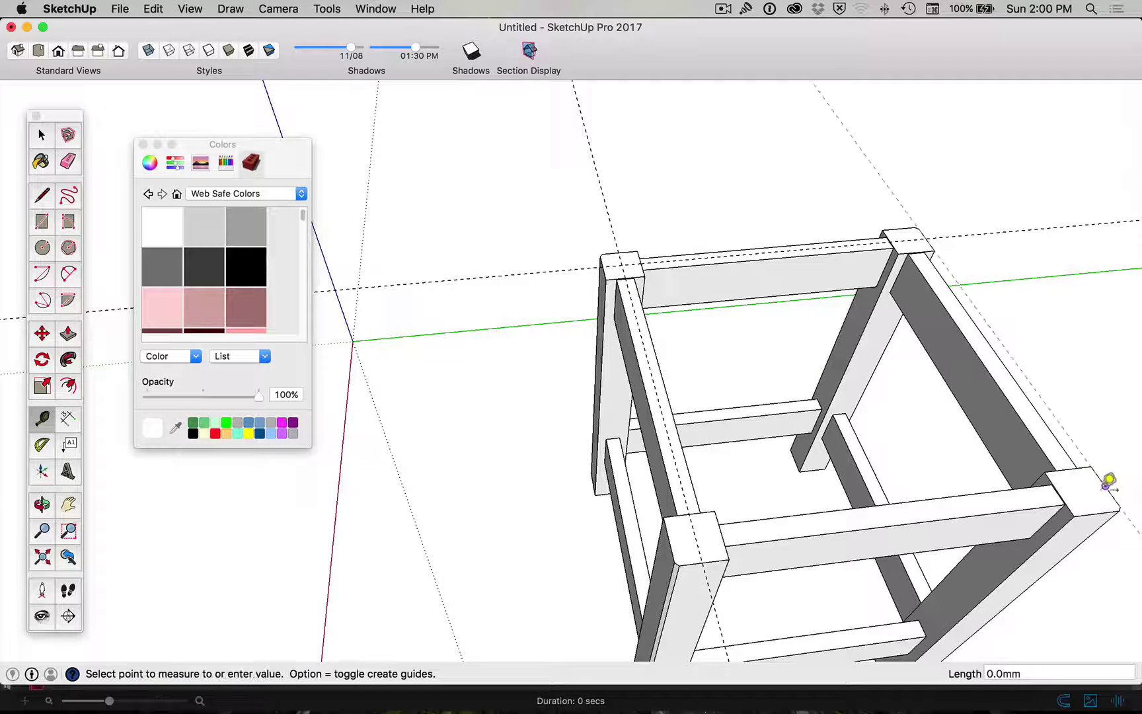
pyautogui.click(1104, 505)
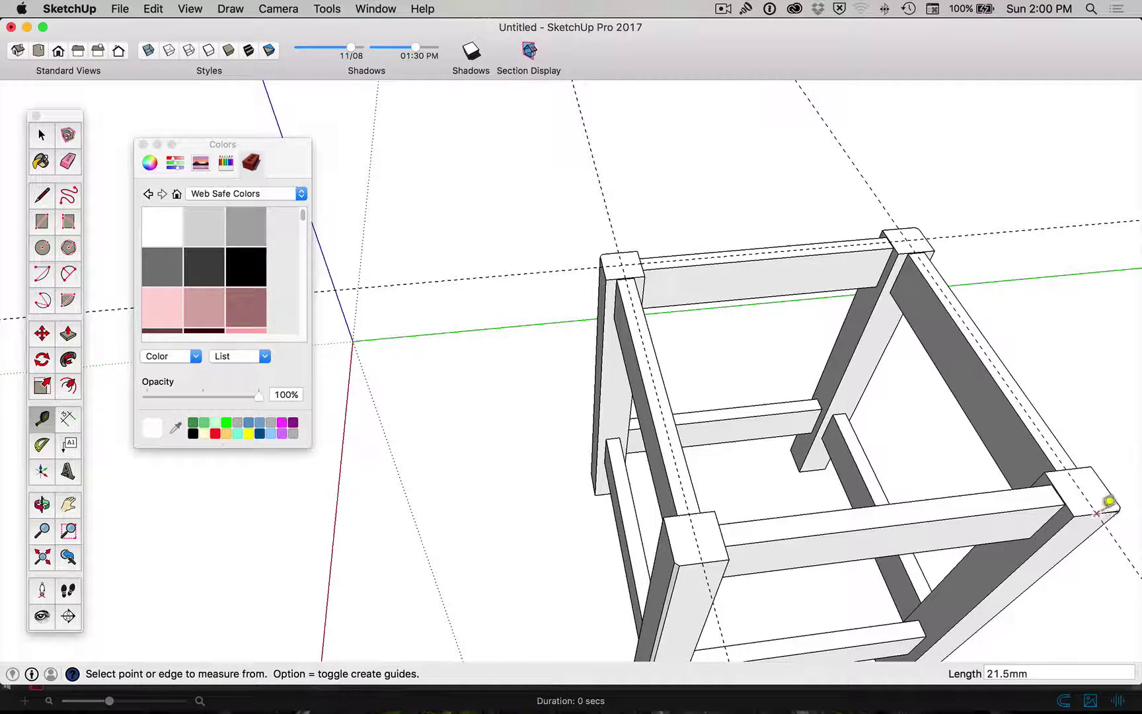
pyautogui.click(1107, 510)
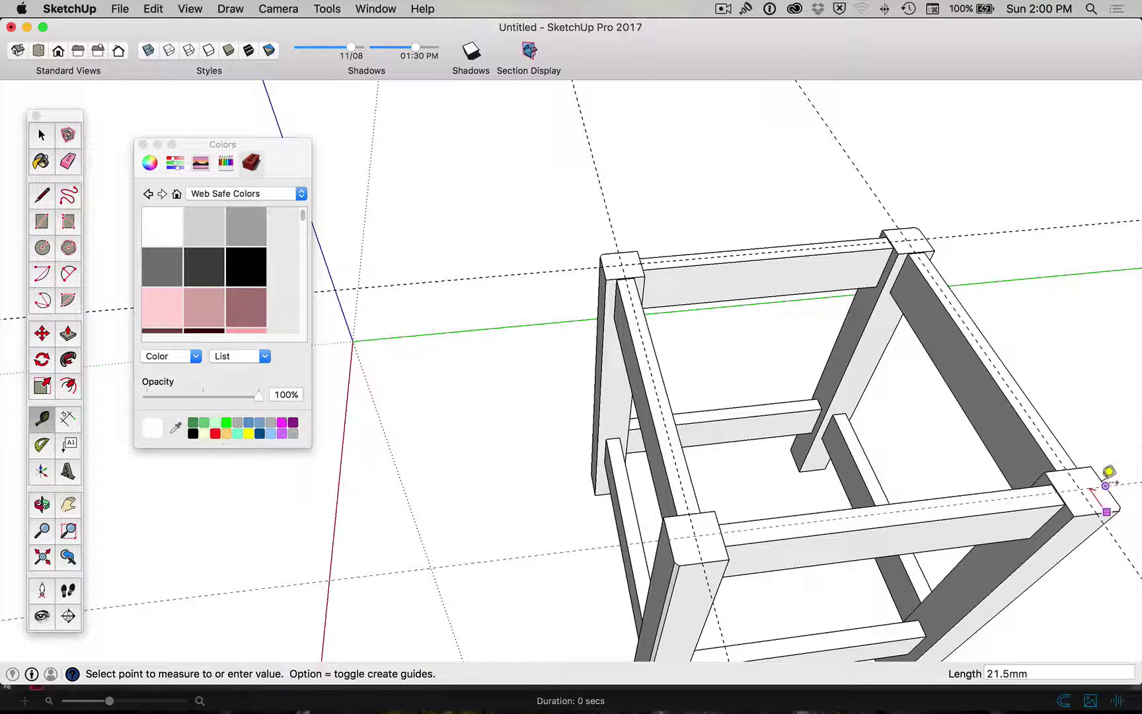
pyautogui.click(1114, 477)
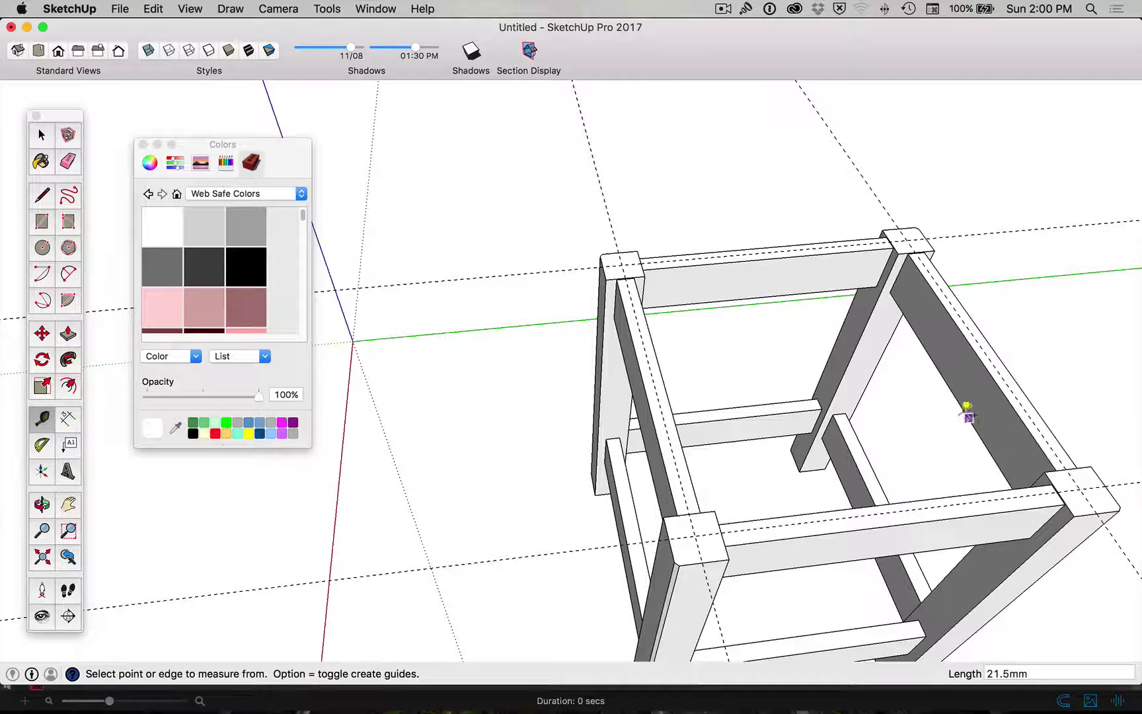
# Draw a 308.5 by 308.5 mm rectangle across the frame top between the diagonally opposite guide intersections.
pyautogui.press('r')
pyautogui.click(622, 265)
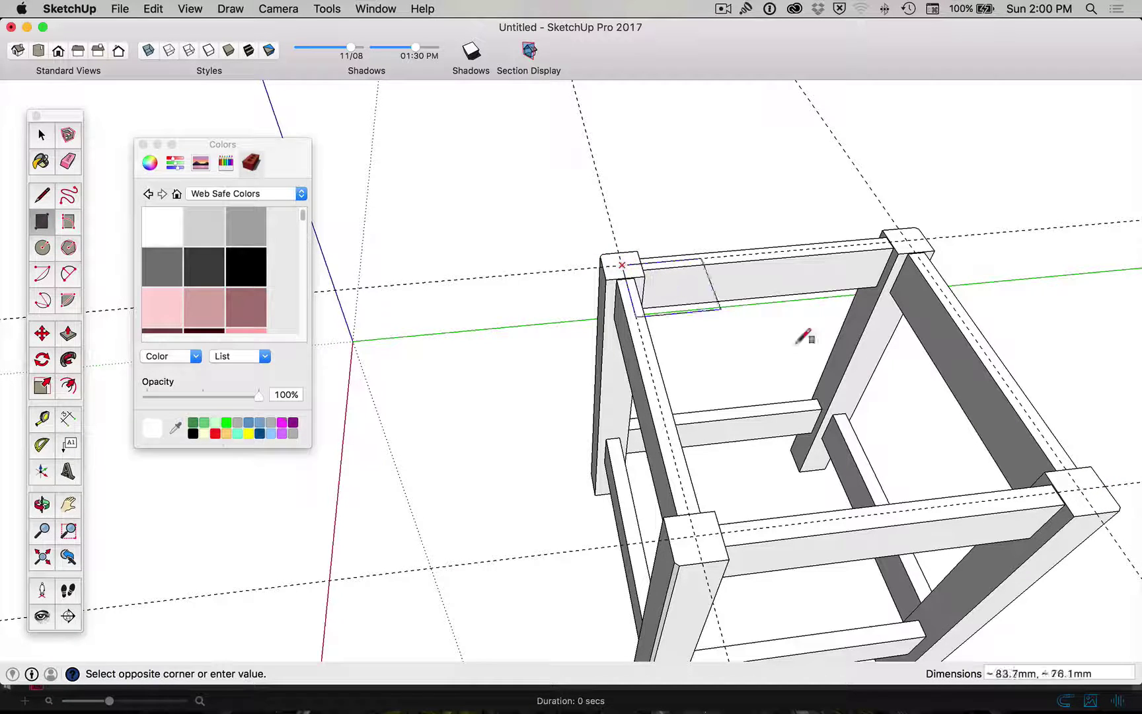
pyautogui.click(1079, 487)
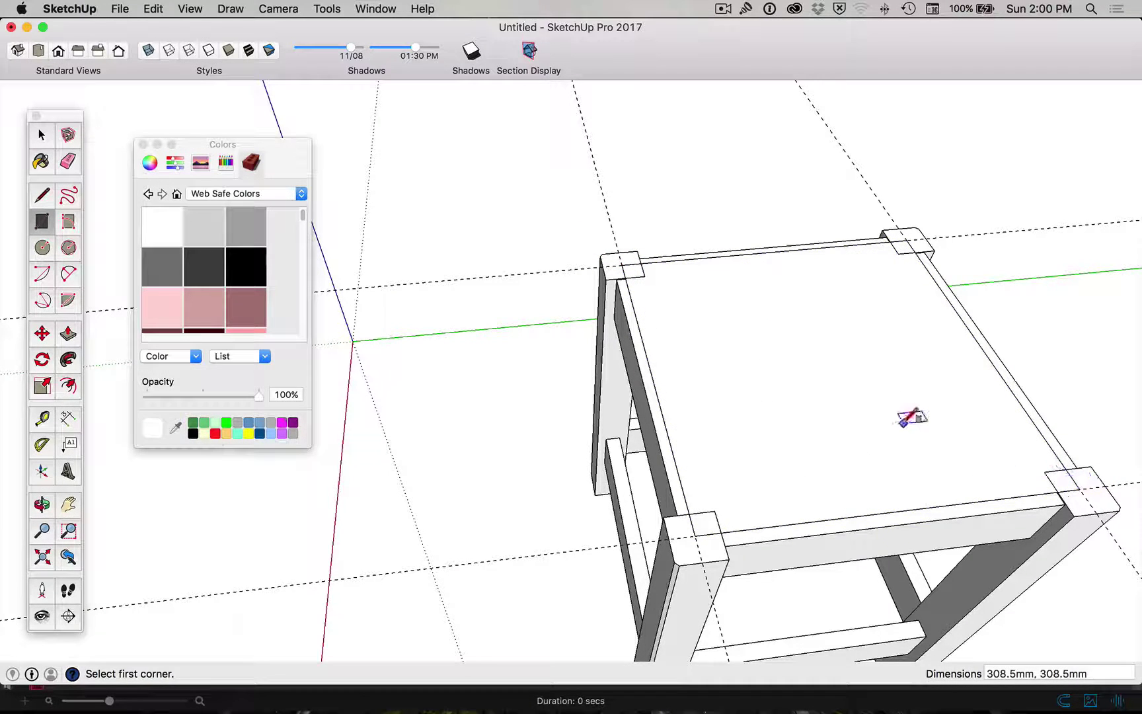
# Push/Pull the top rectangle upward 6 mm into a thin panel.
pyautogui.press('p')
pyautogui.click(896, 426)
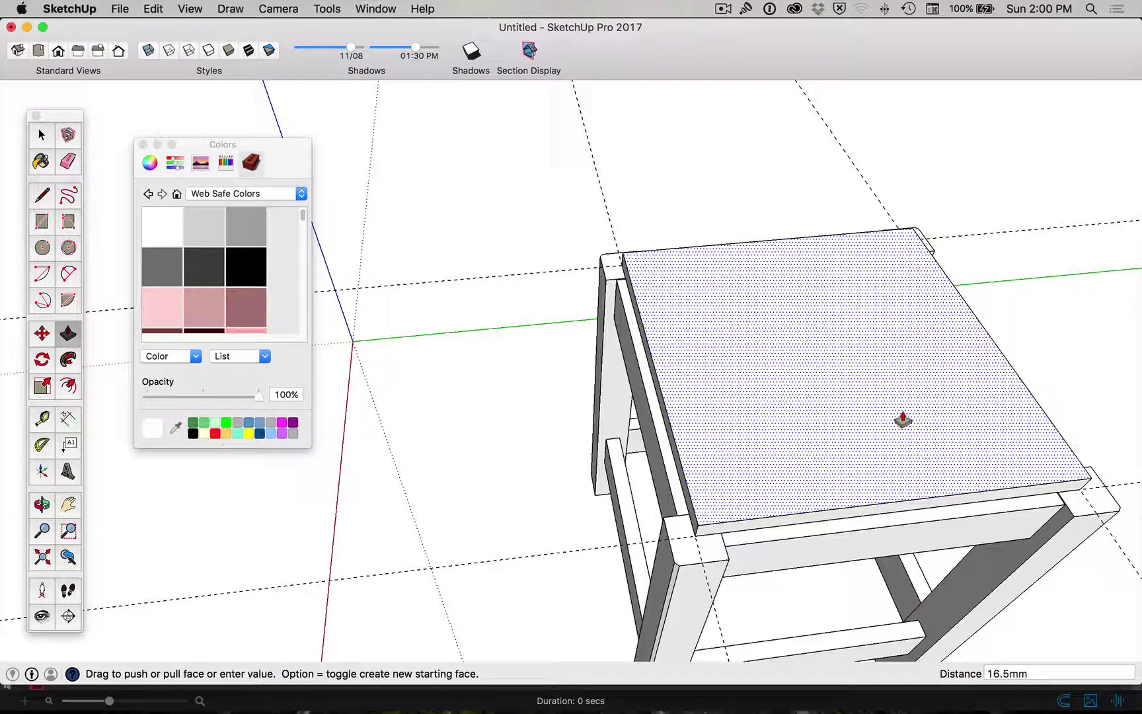
pyautogui.write('6')
pyautogui.press('Return')
pyautogui.press('space')
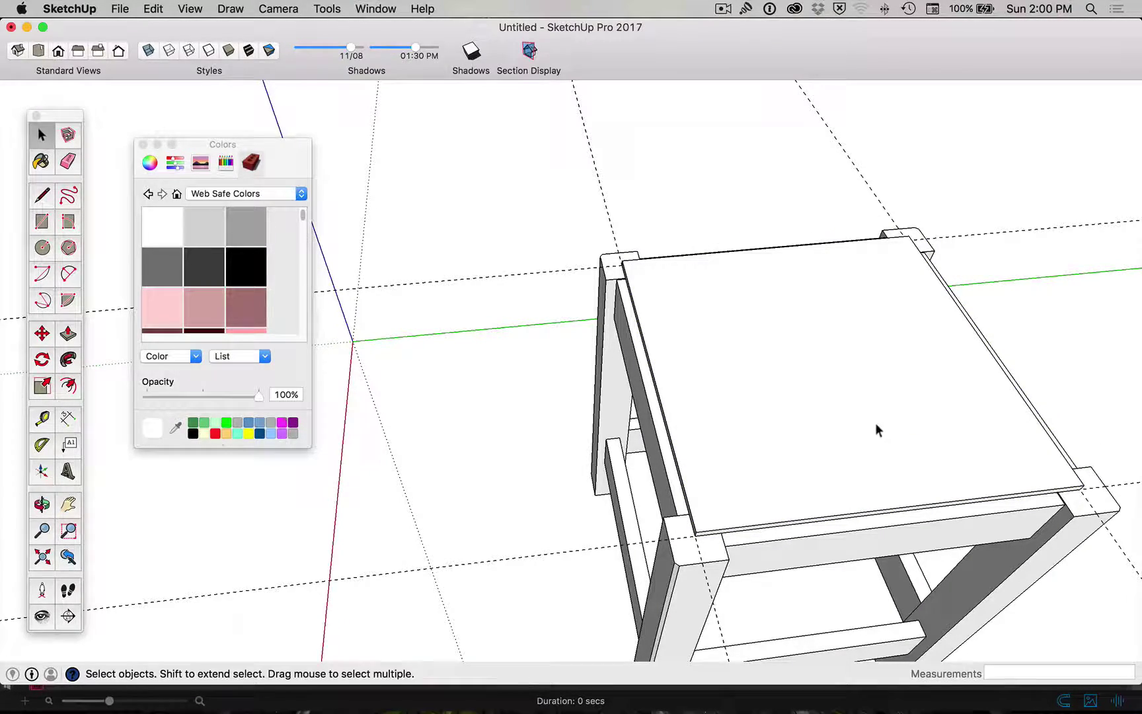
pyautogui.press('o')
pyautogui.moveTo(823, 428); pyautogui.dragTo(1009, 479)
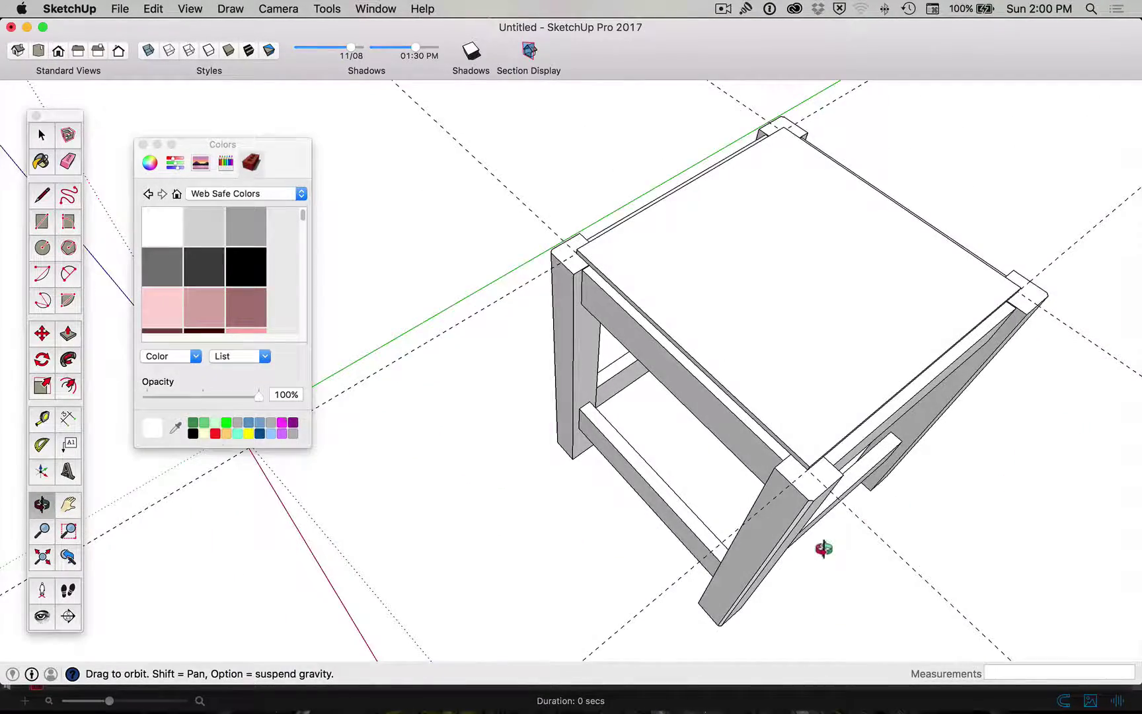
# Examine the upper rails and the top panel from a lower side view to check which parts are grouped.
pyautogui.keyDown('shift'); pyautogui.moveTo(820, 543); pyautogui.dragTo(633, 424); pyautogui.keyUp('shift')
pyautogui.press('o')
pyautogui.moveTo(599, 256); pyautogui.dragTo(518, 140)
pyautogui.press('space')
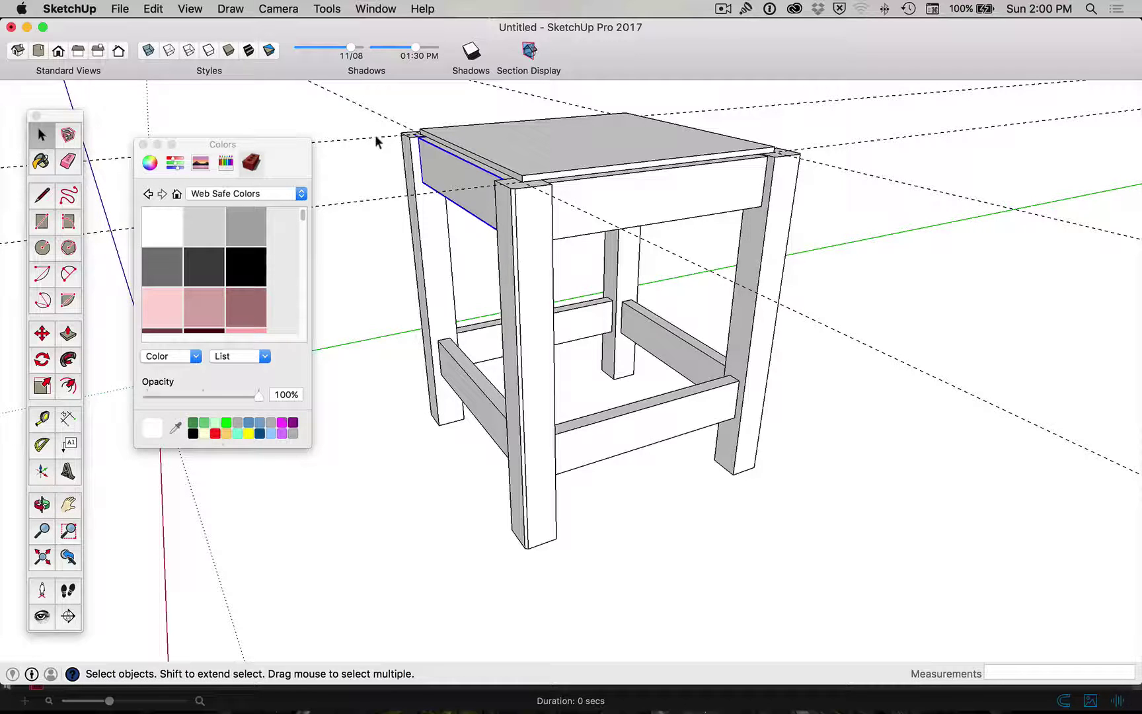
pyautogui.doubleClick(439, 183)
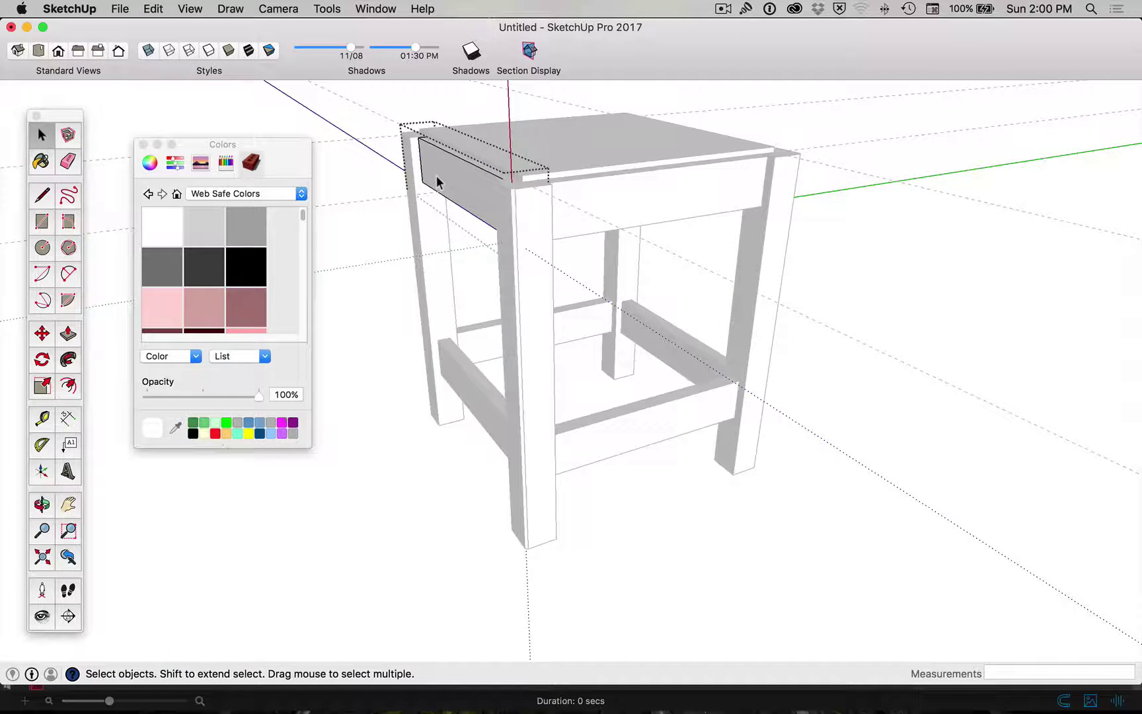
pyautogui.doubleClick(603, 212)
pyautogui.click(873, 324)
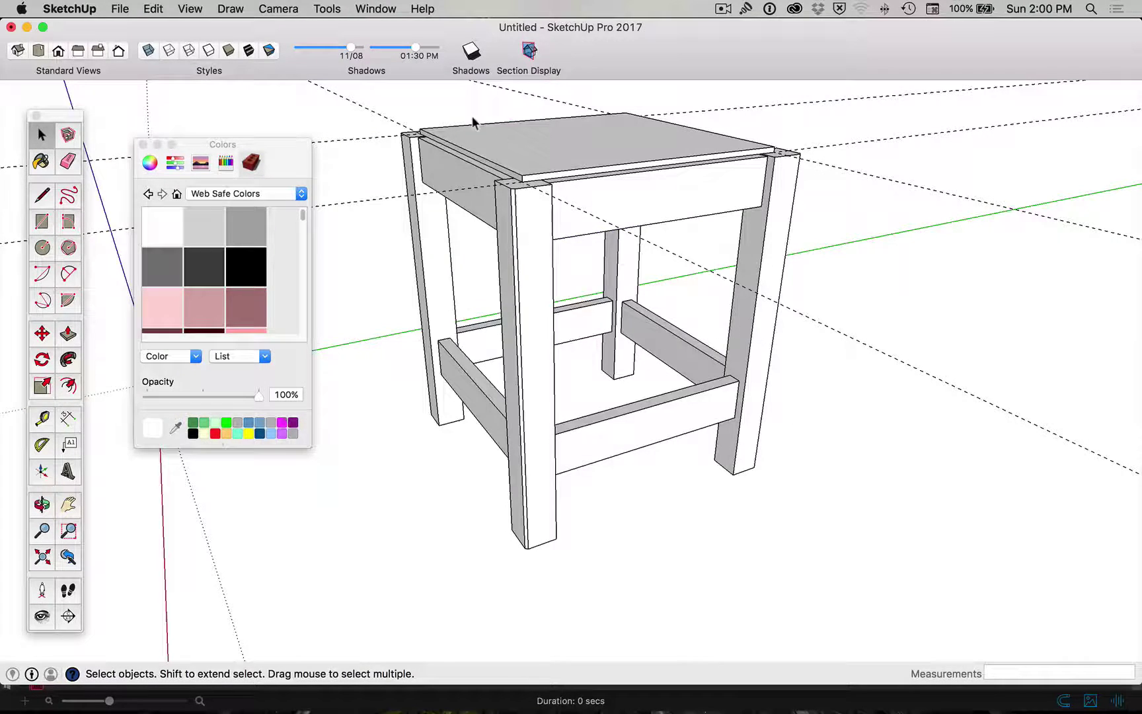
pyautogui.click(529, 138)
pyautogui.click(861, 203)
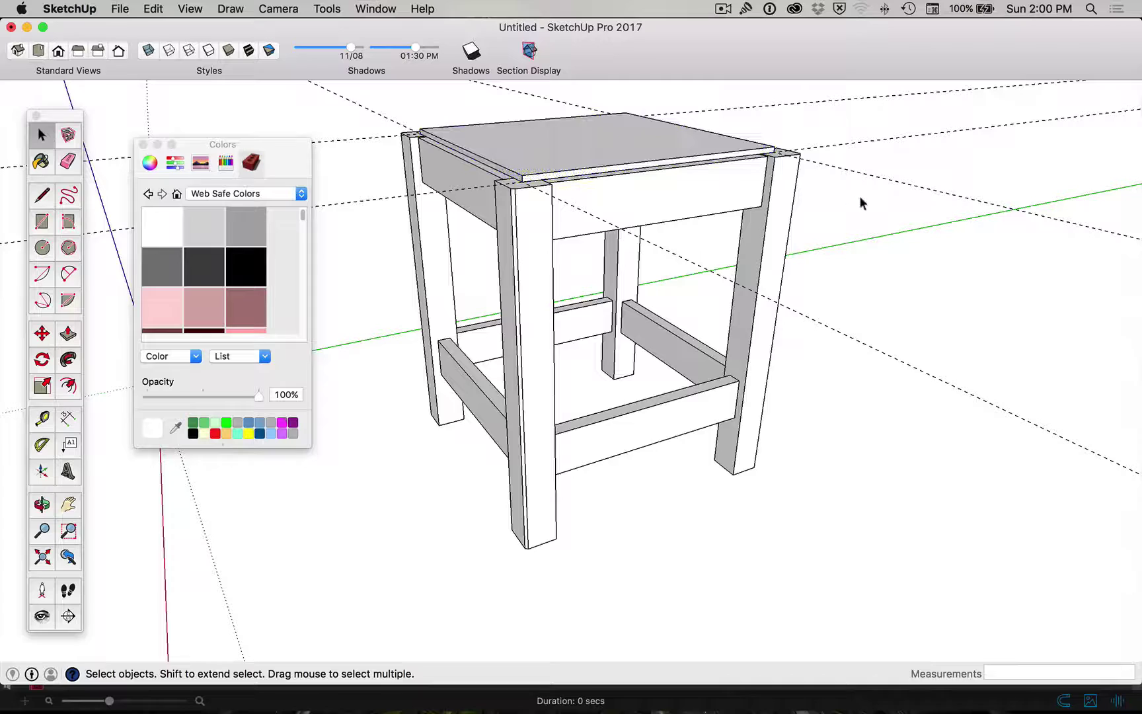
# Make a group from all connected faces and edges of the thin top panel.
pyautogui.tripleClick(629, 132)
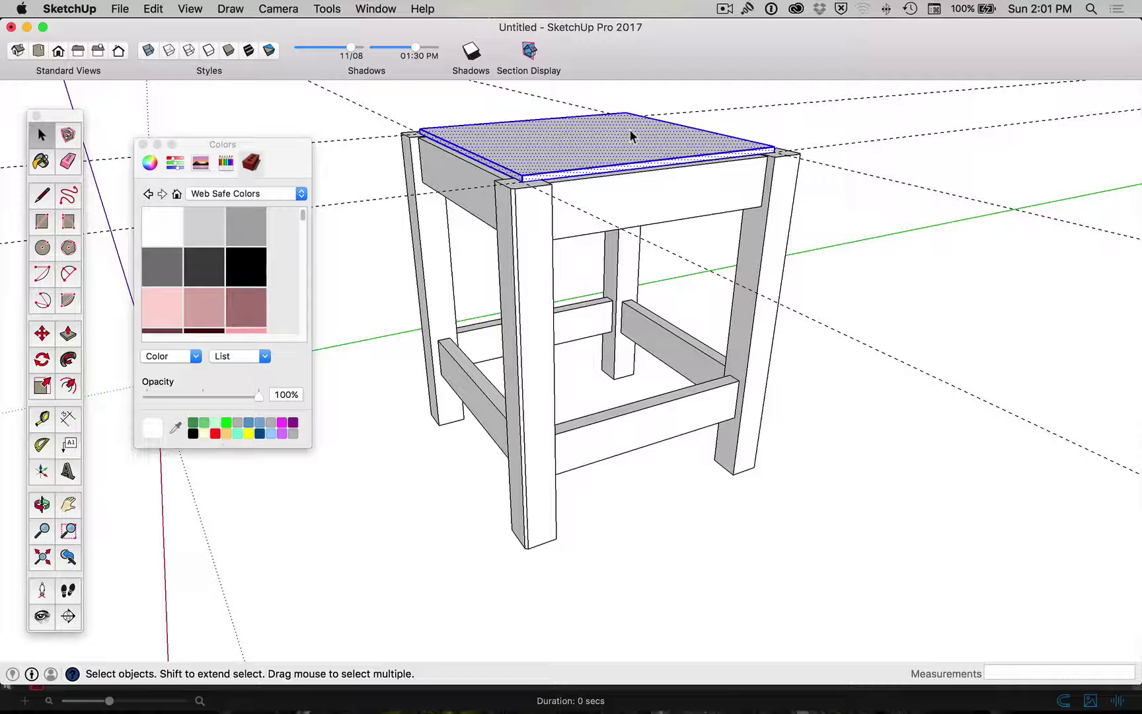
pyautogui.rightClick(629, 128)
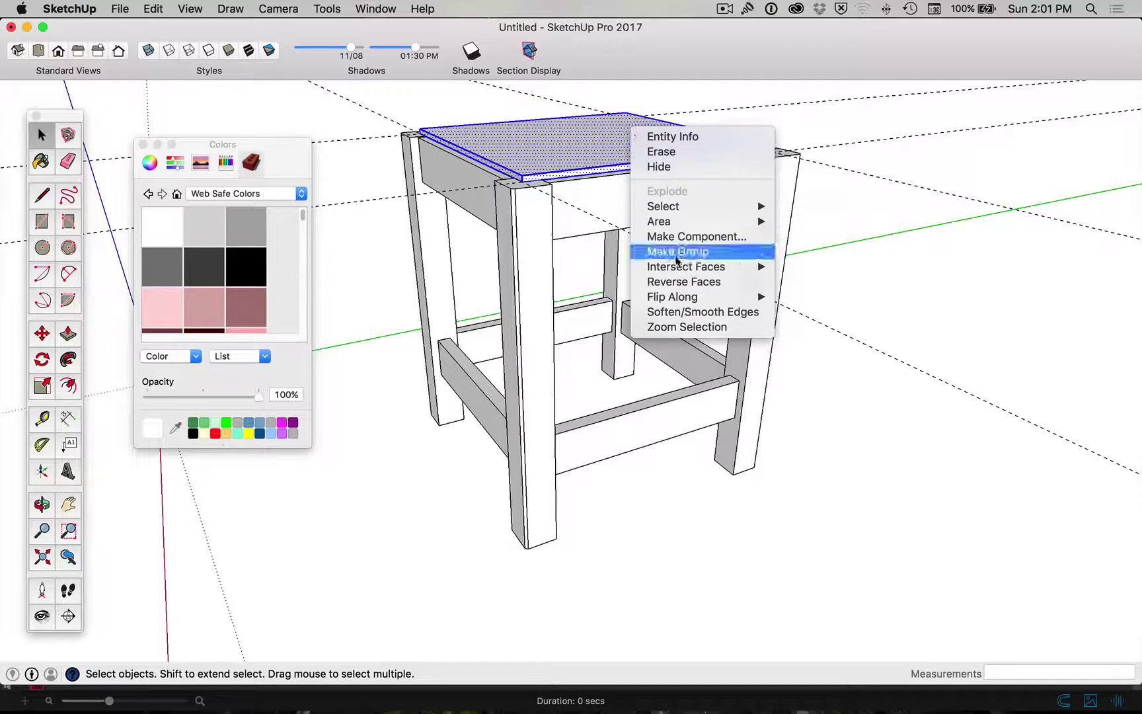
pyautogui.click(678, 255)
pyautogui.click(952, 340)
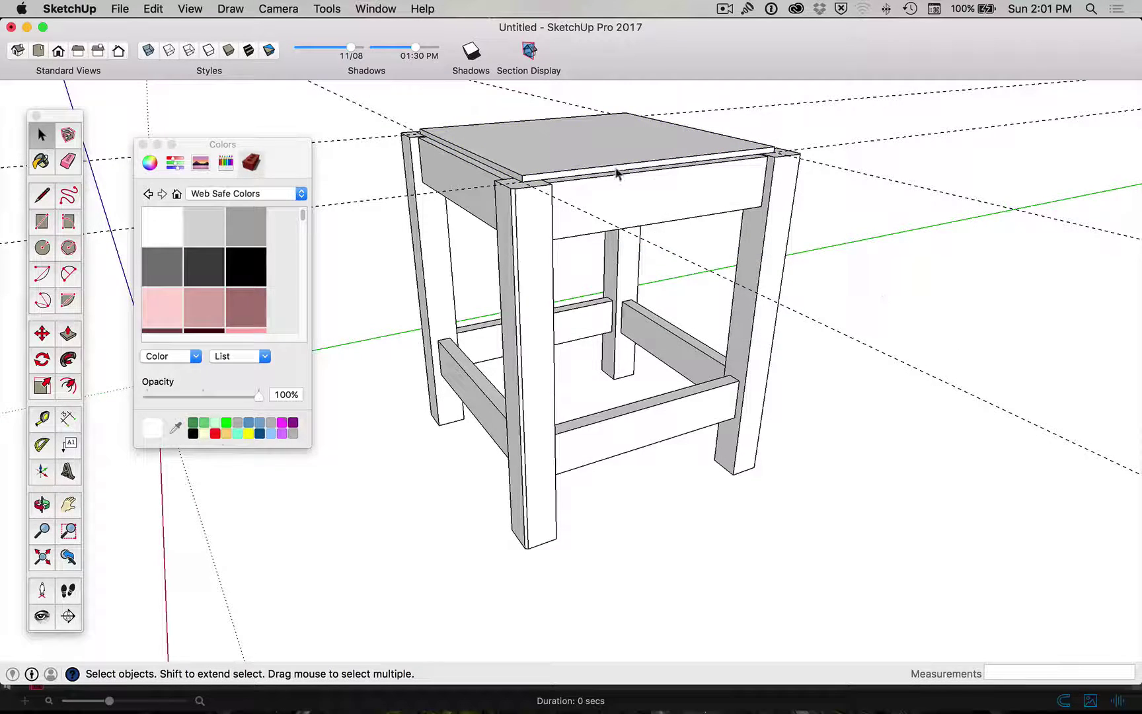
pyautogui.click(597, 155)
pyautogui.press('m')
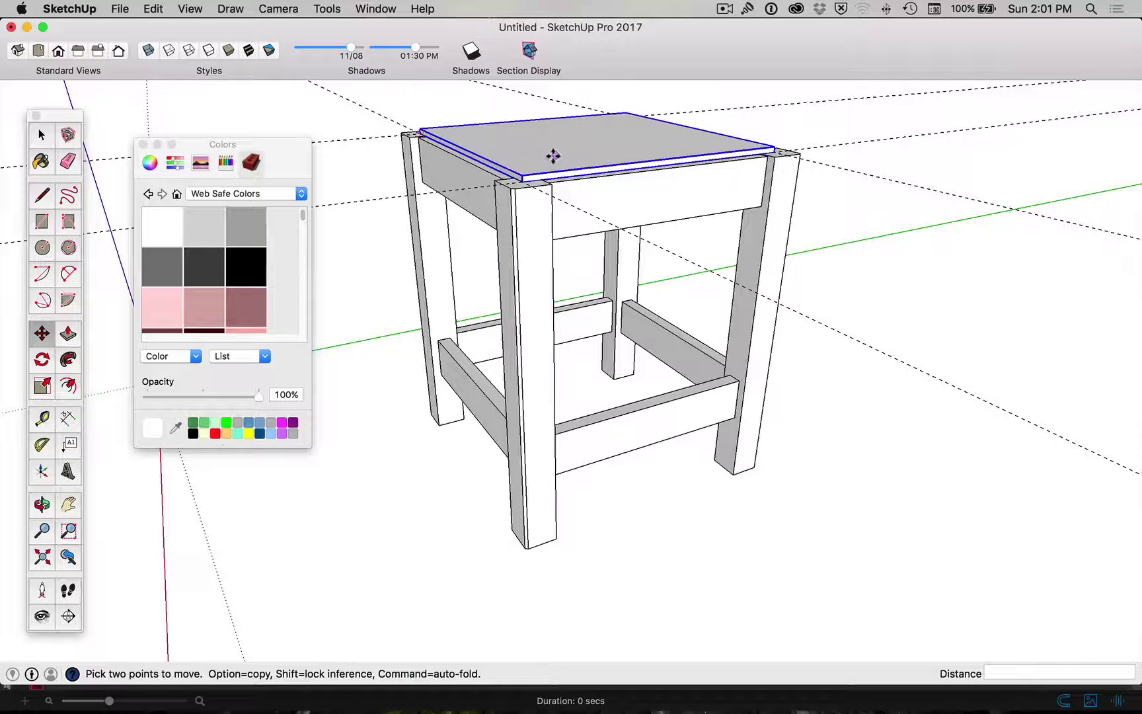
pyautogui.click(553, 158)
pyautogui.press('Escape')
pyautogui.press('space')
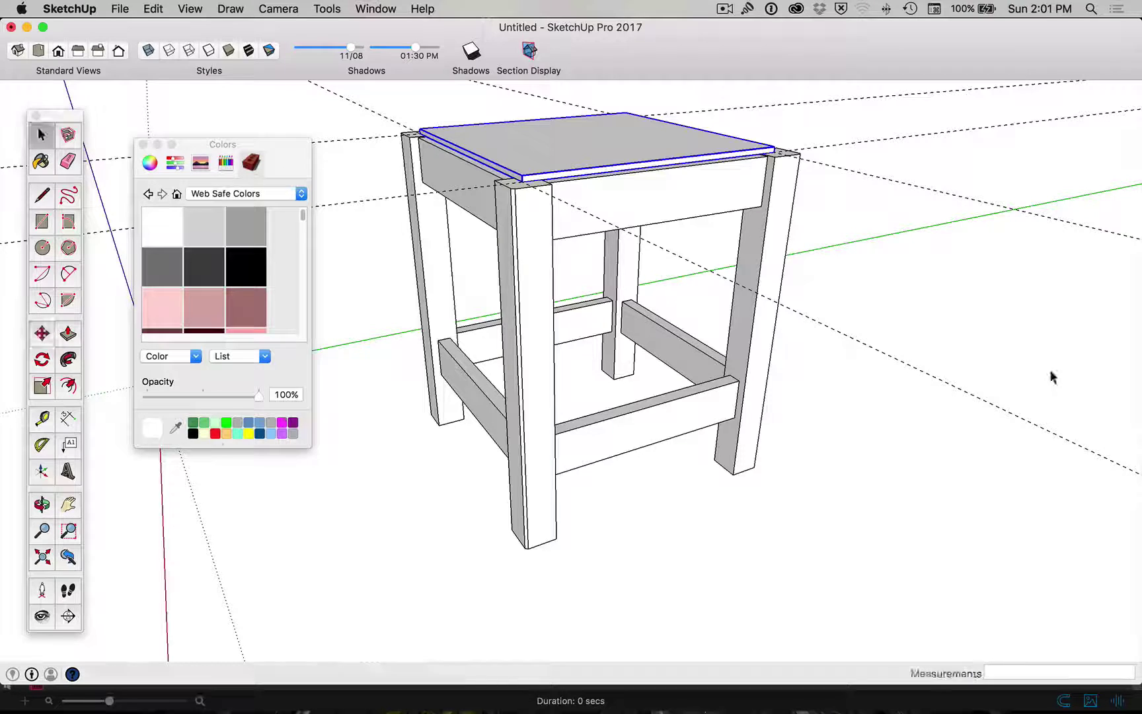
pyautogui.click(943, 516)
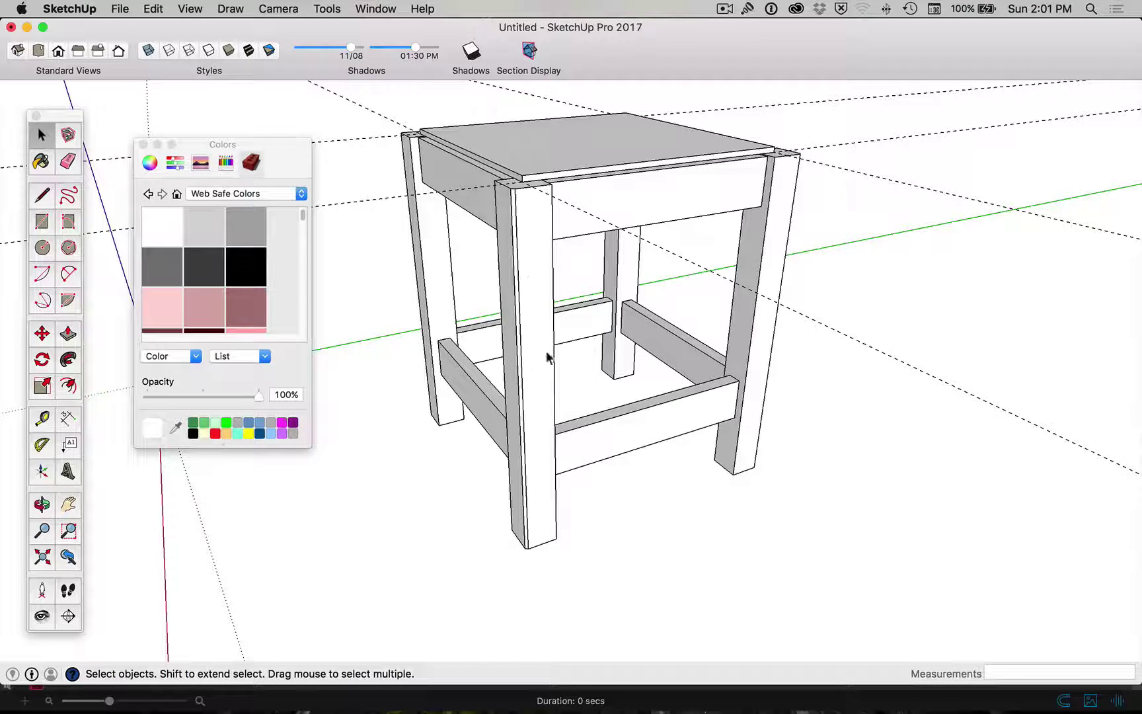
pyautogui.click(689, 403)
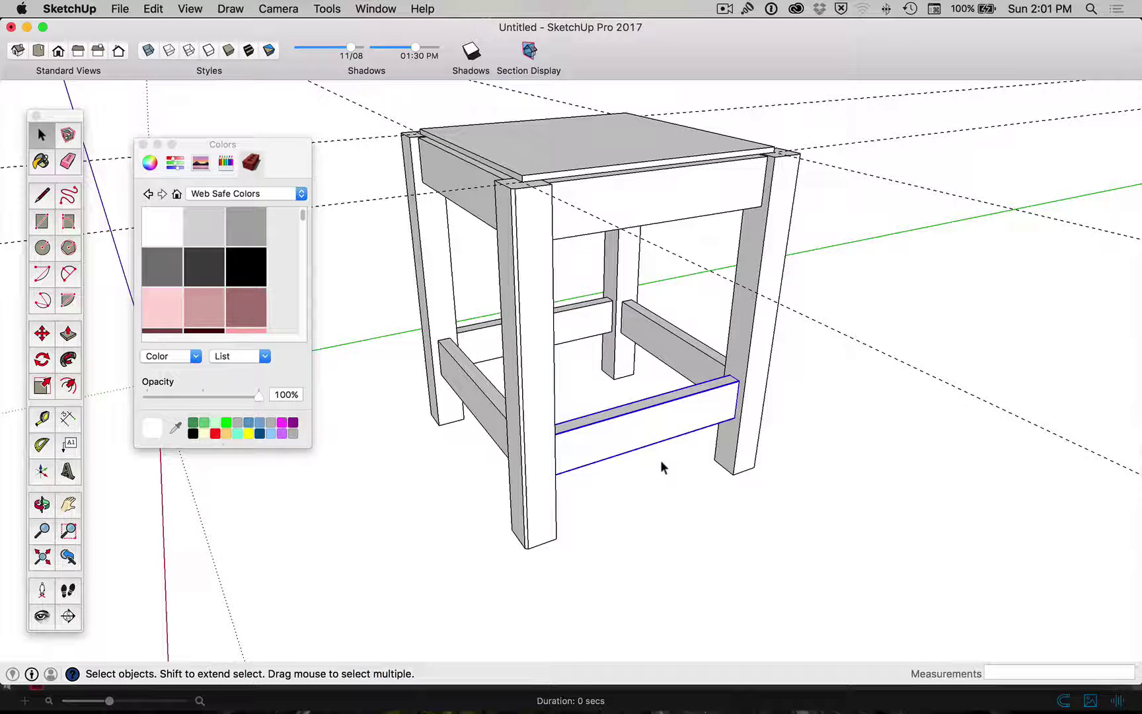
pyautogui.click(561, 149)
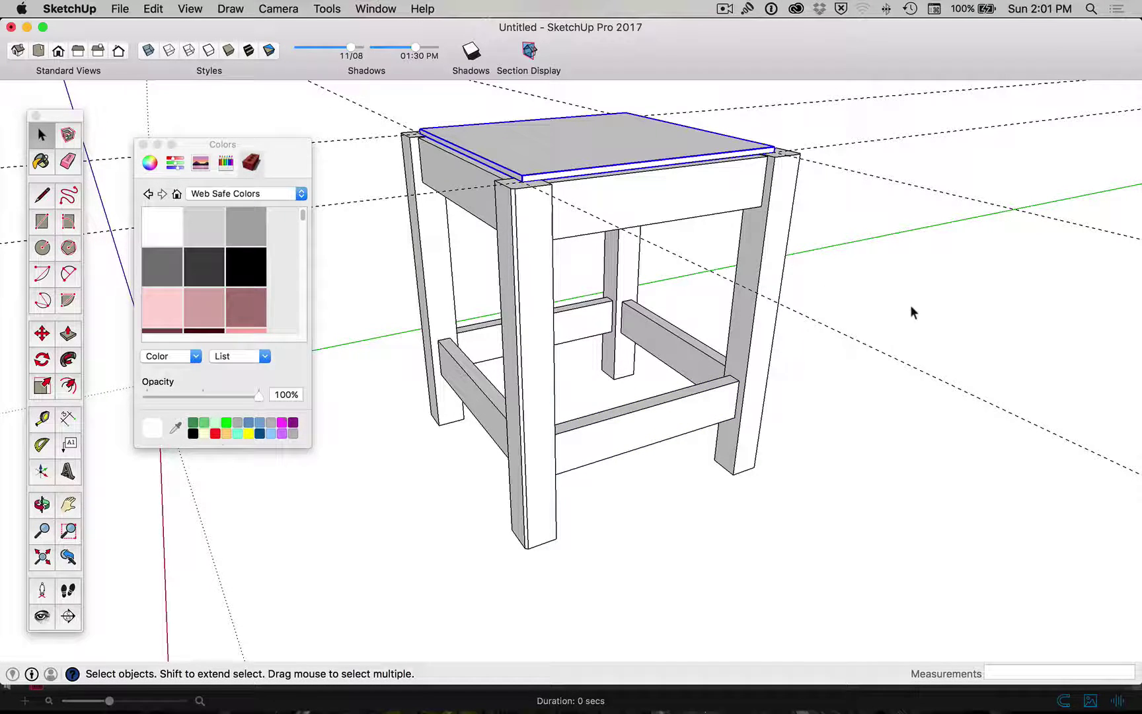